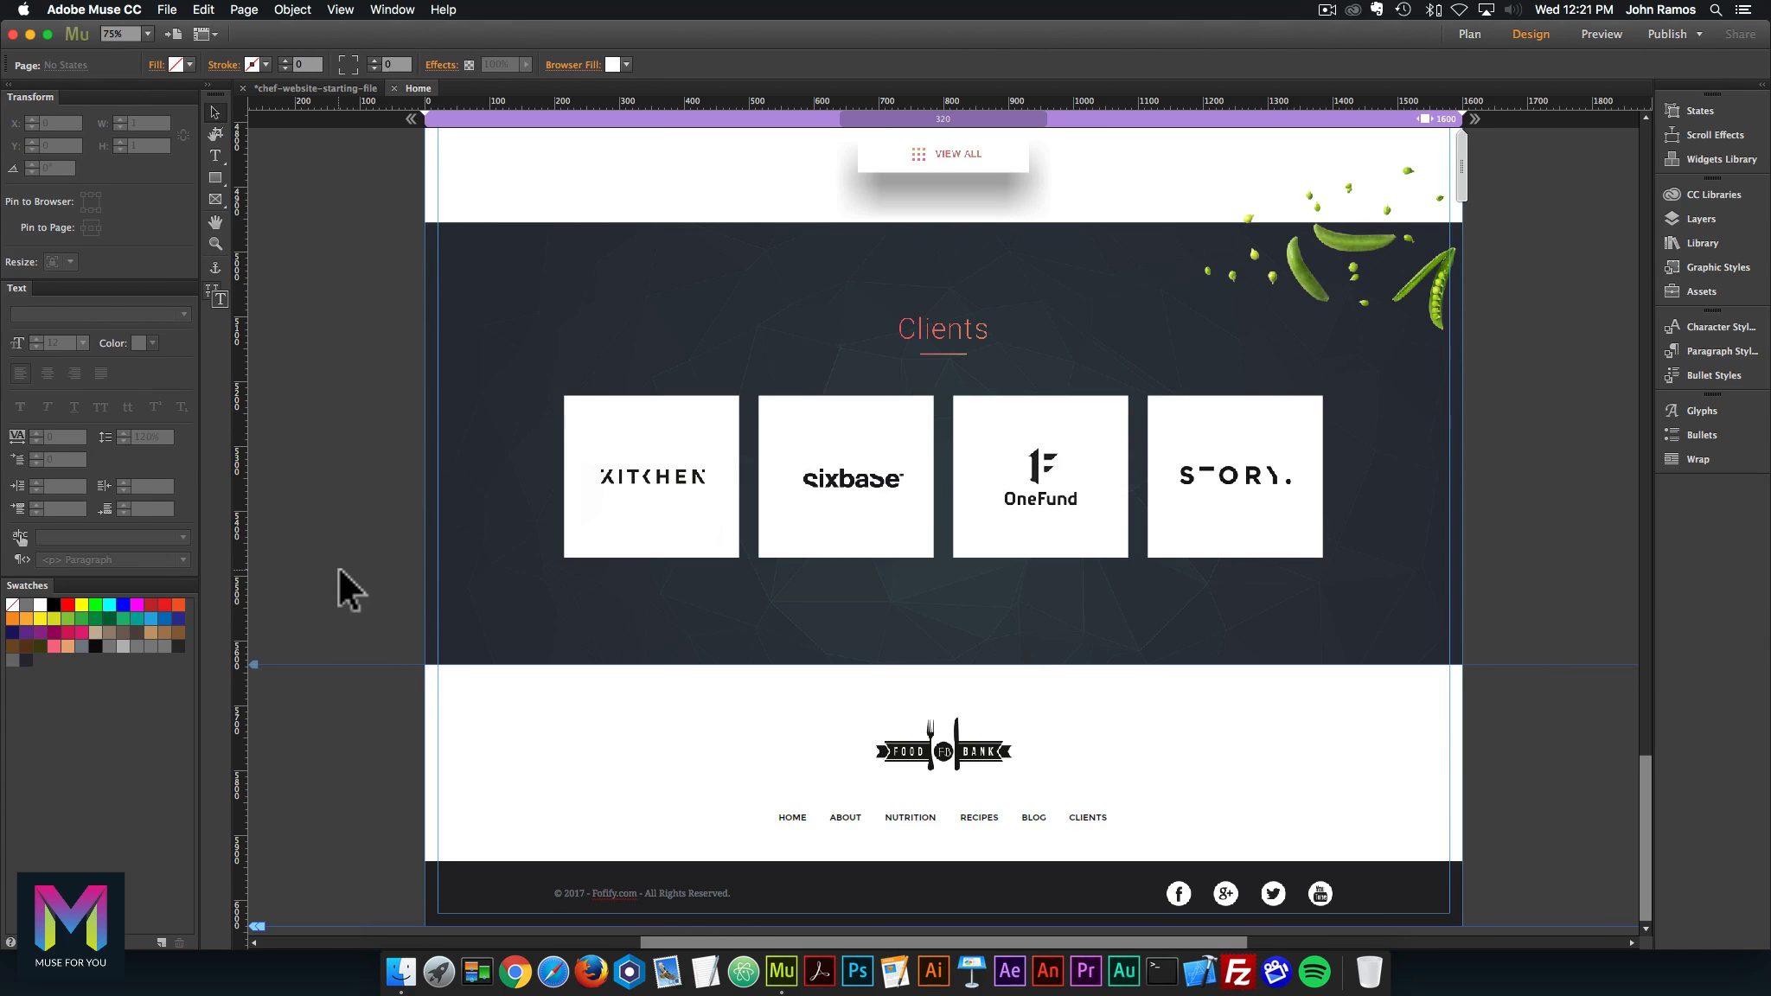
# Step: Open chef-website-section-6-muse-for-you.pdf from the day-9-section-6-and-grouping folder in Finder and view its contact map section
pyautogui.click(400, 969)
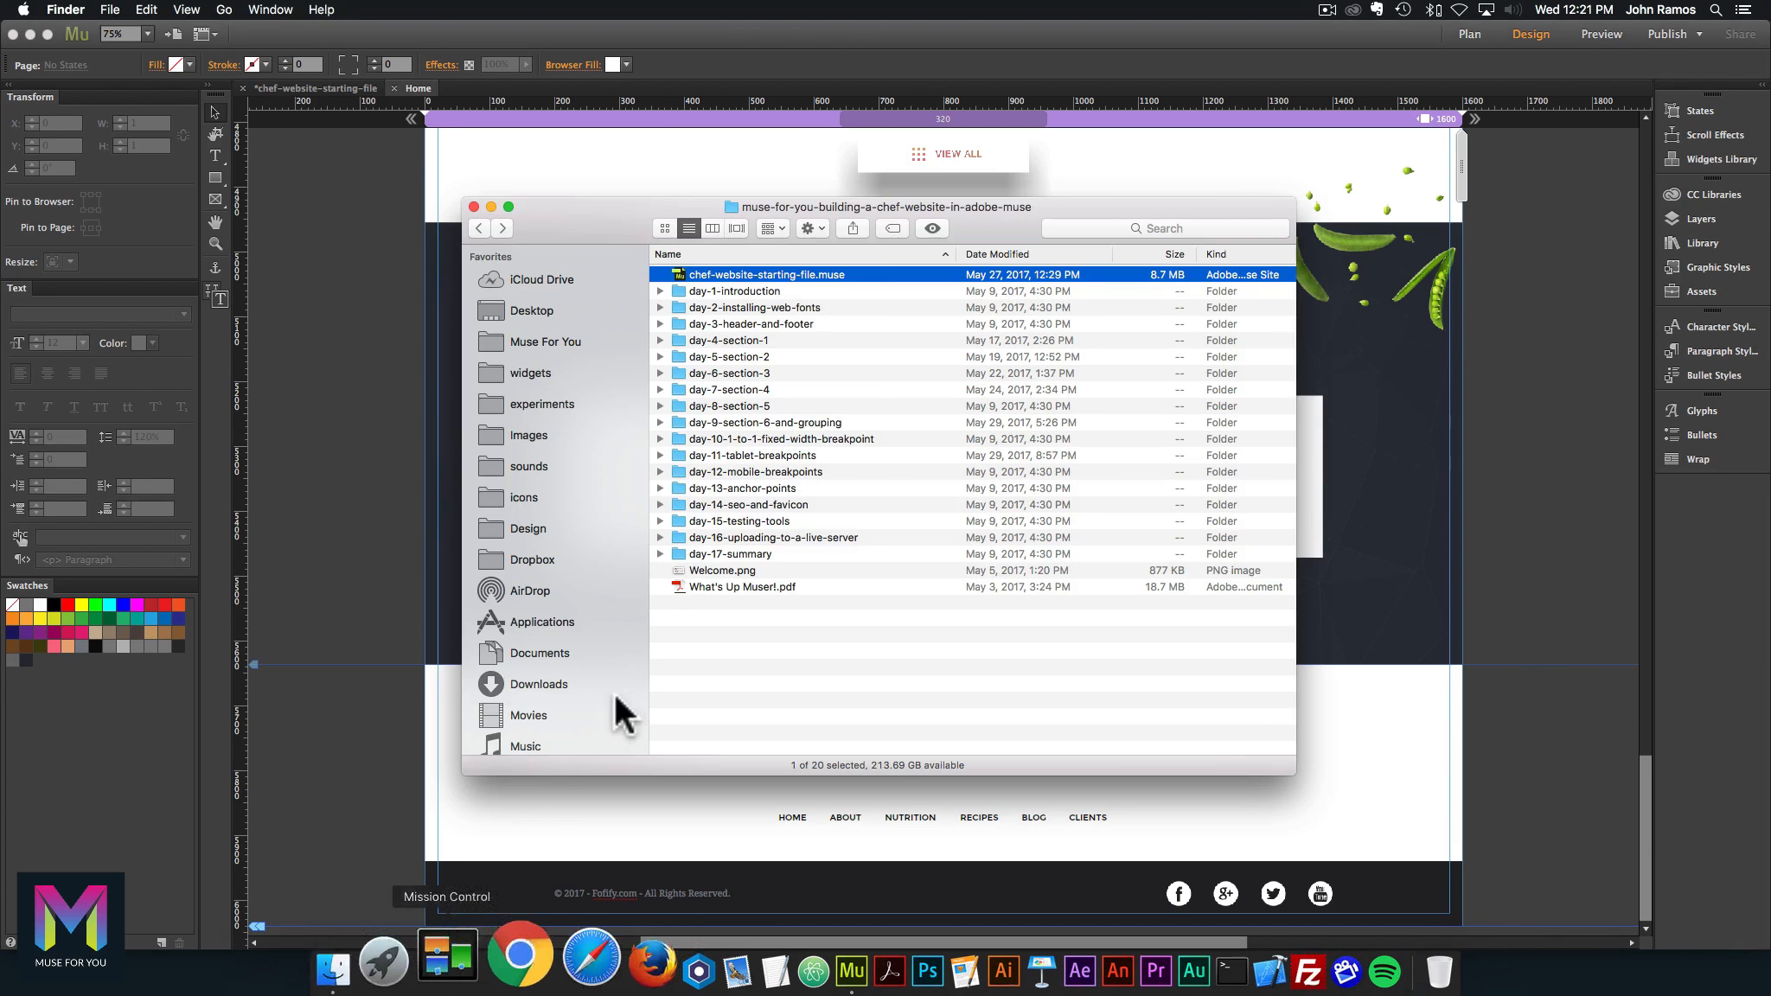
pyautogui.click(696, 423)
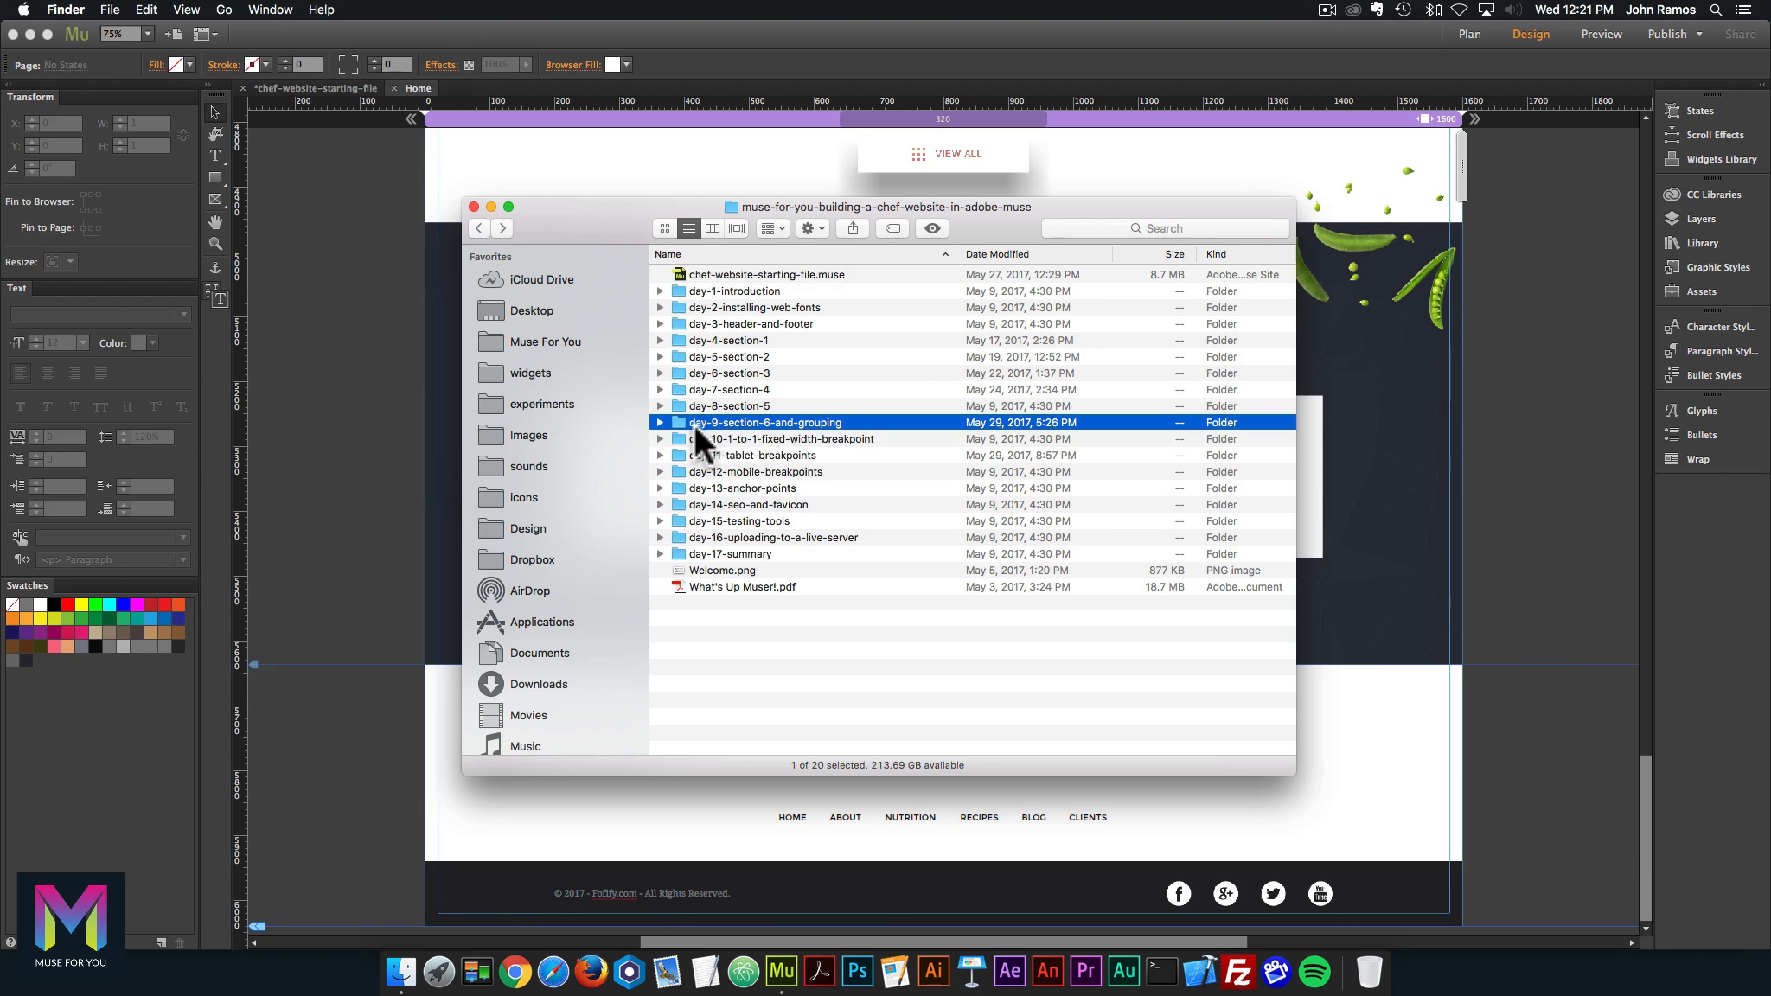
pyautogui.doubleClick(745, 421)
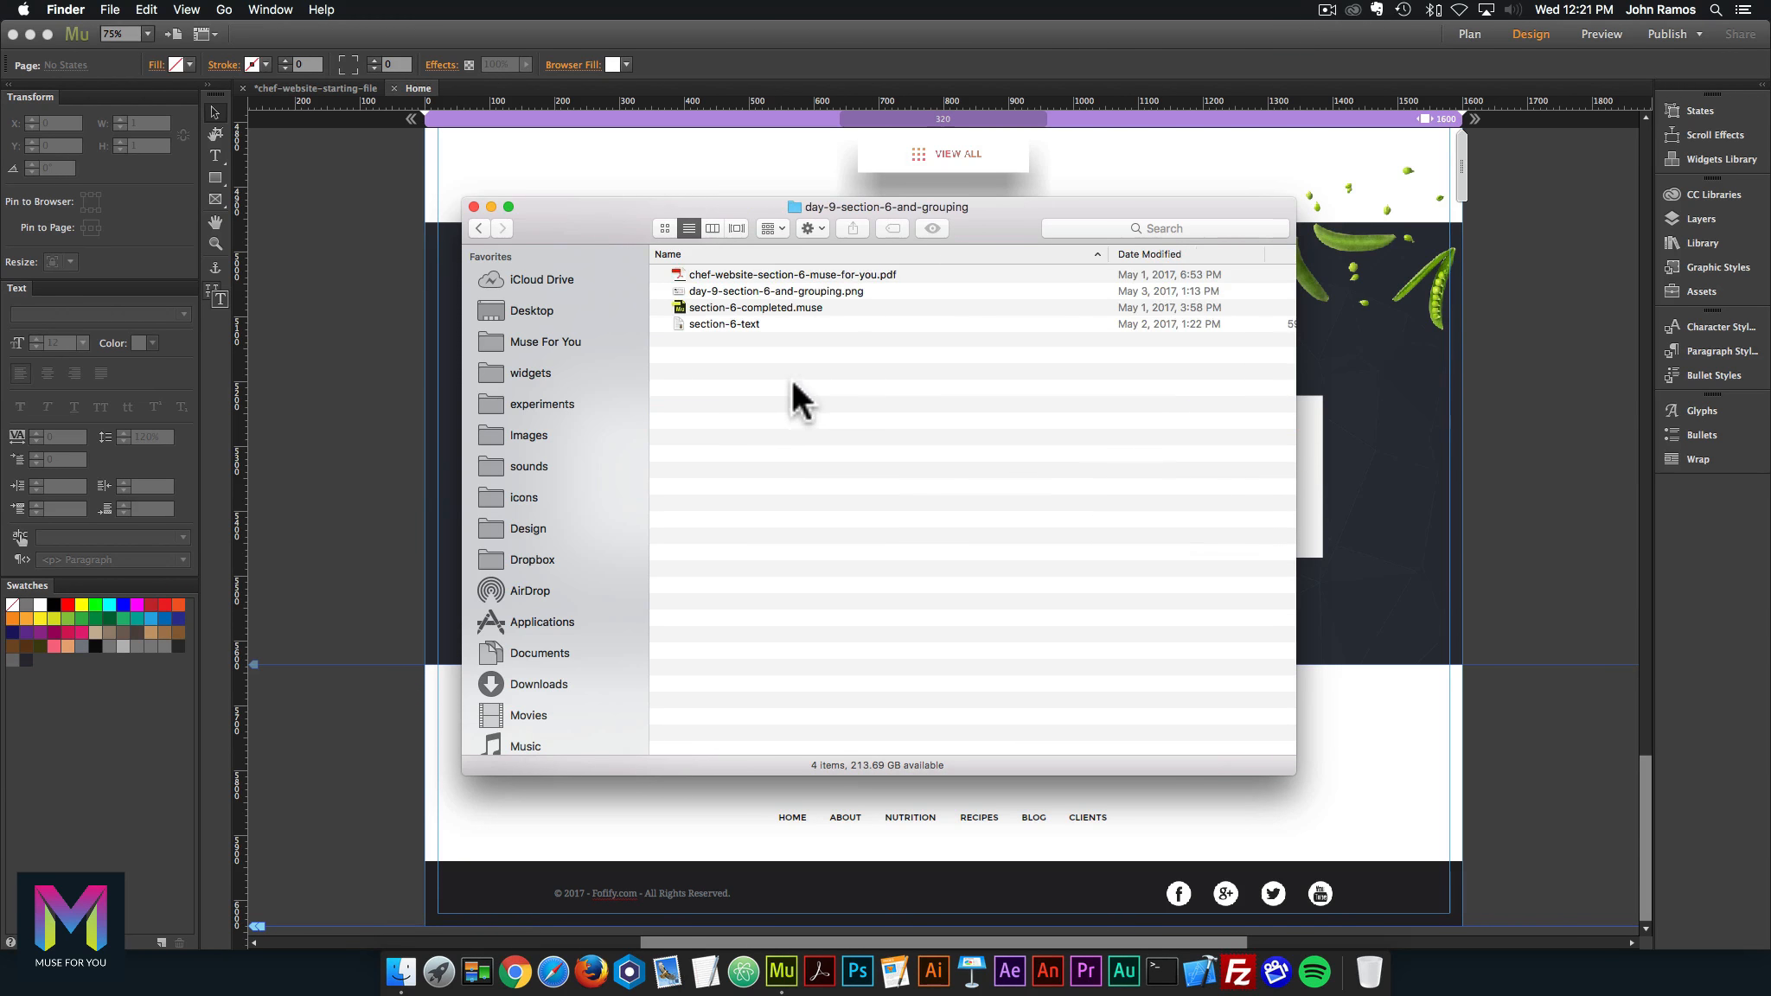
pyautogui.click(766, 274)
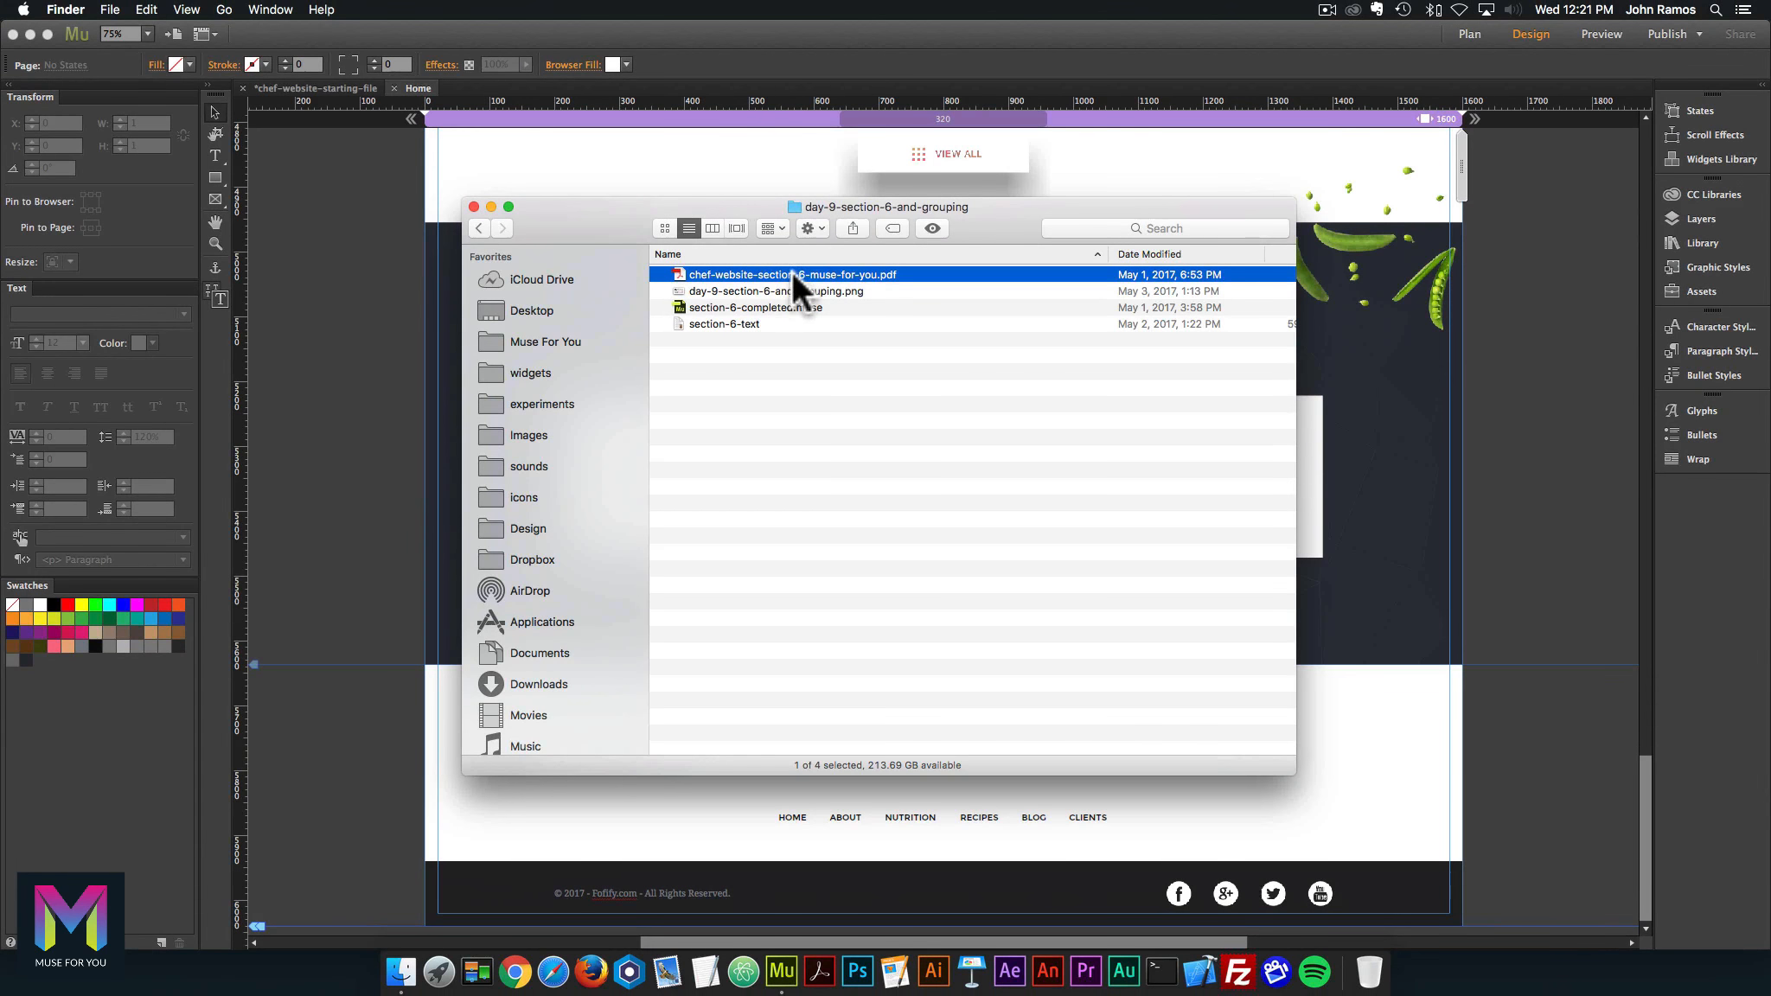
pyautogui.doubleClick(774, 270)
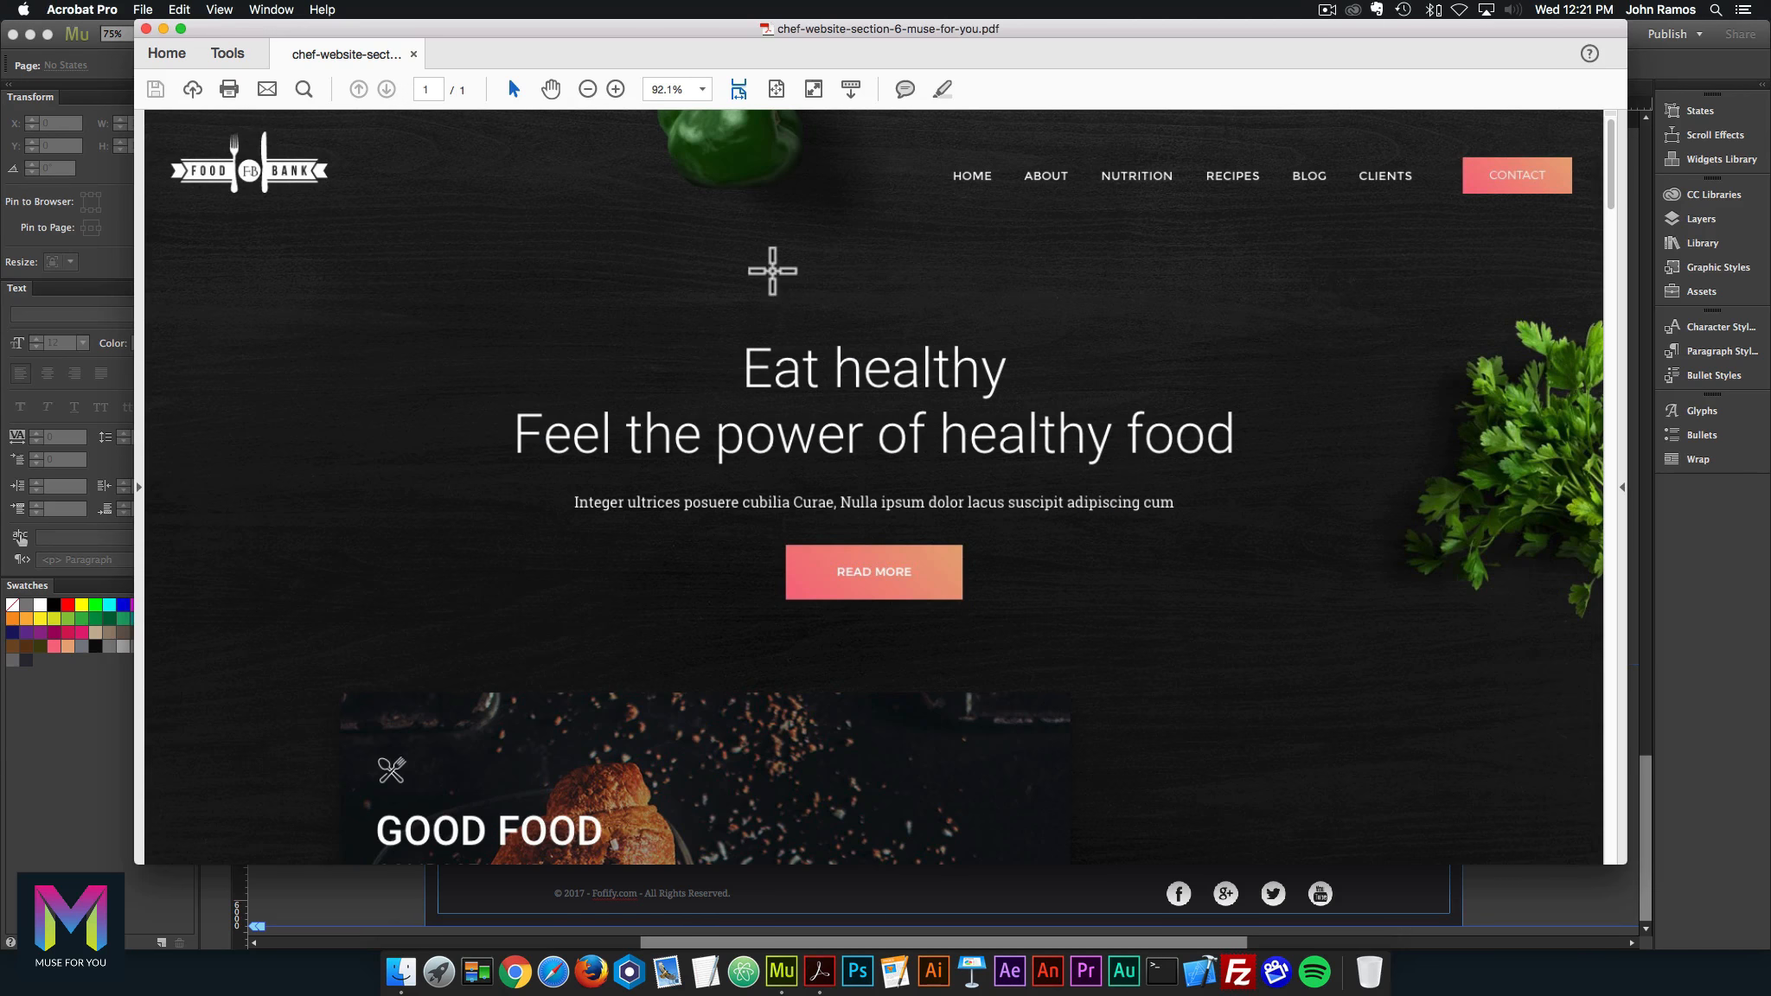
pyautogui.scroll(-15, 829, 348)
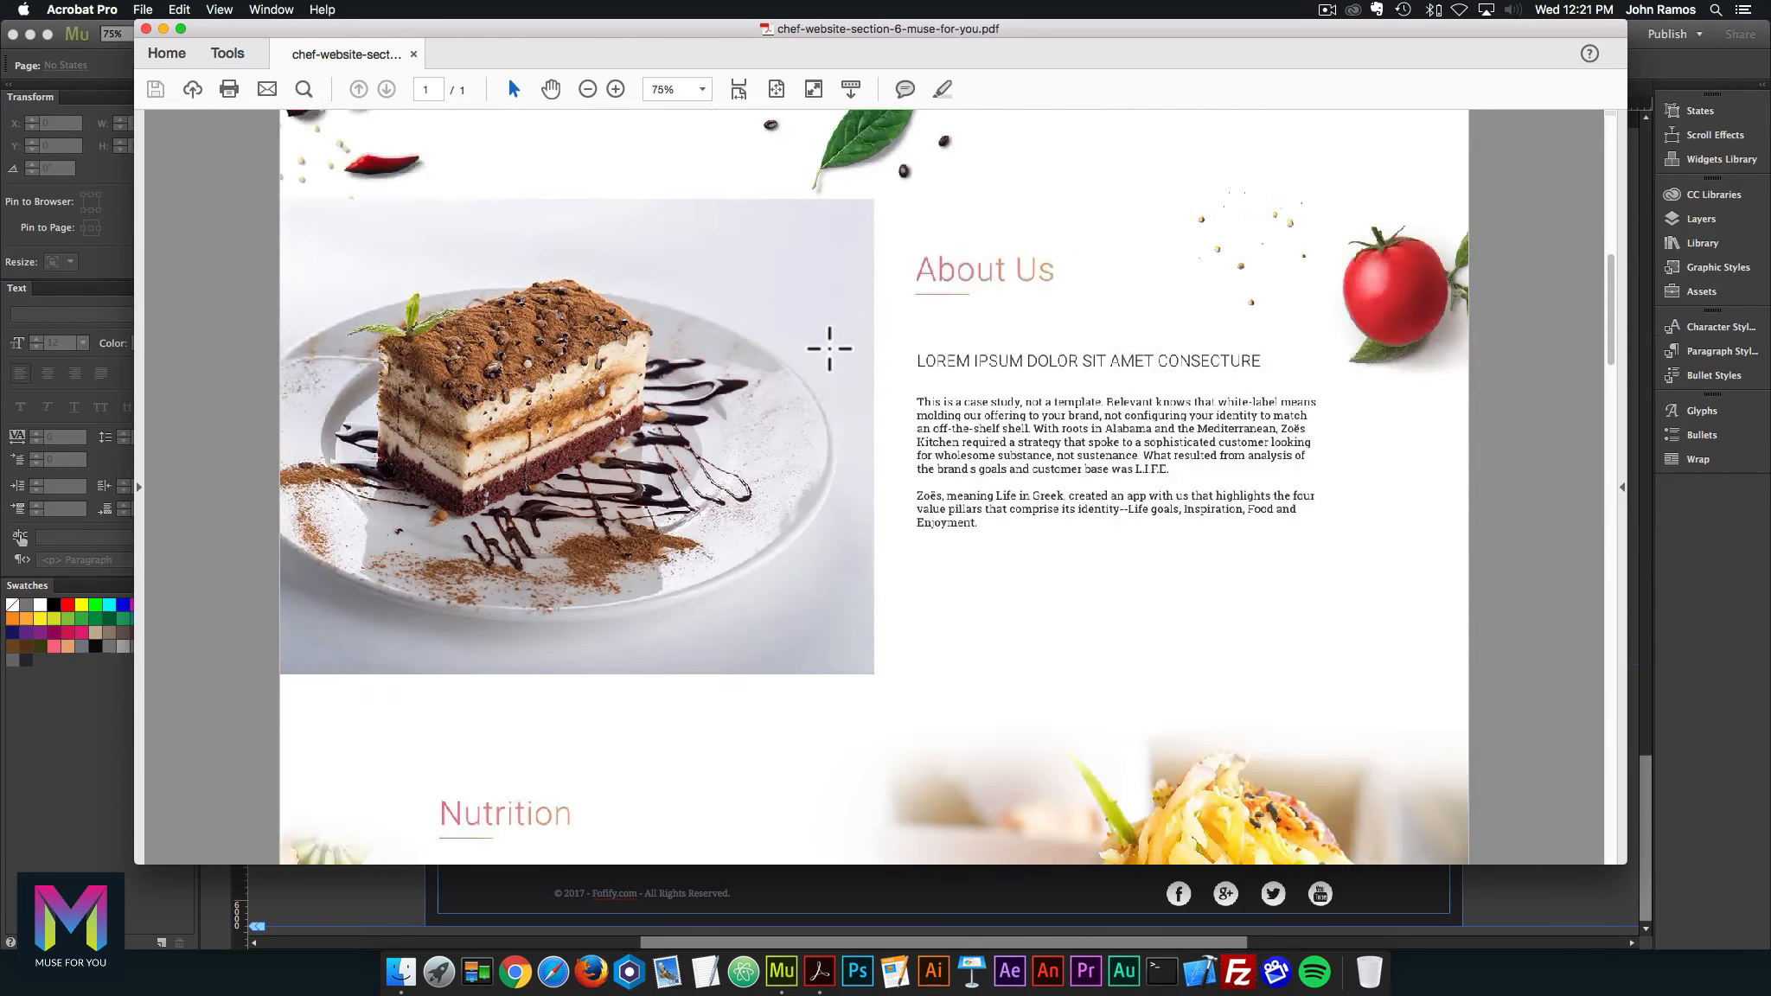
pyautogui.scroll(-20, 829, 349)
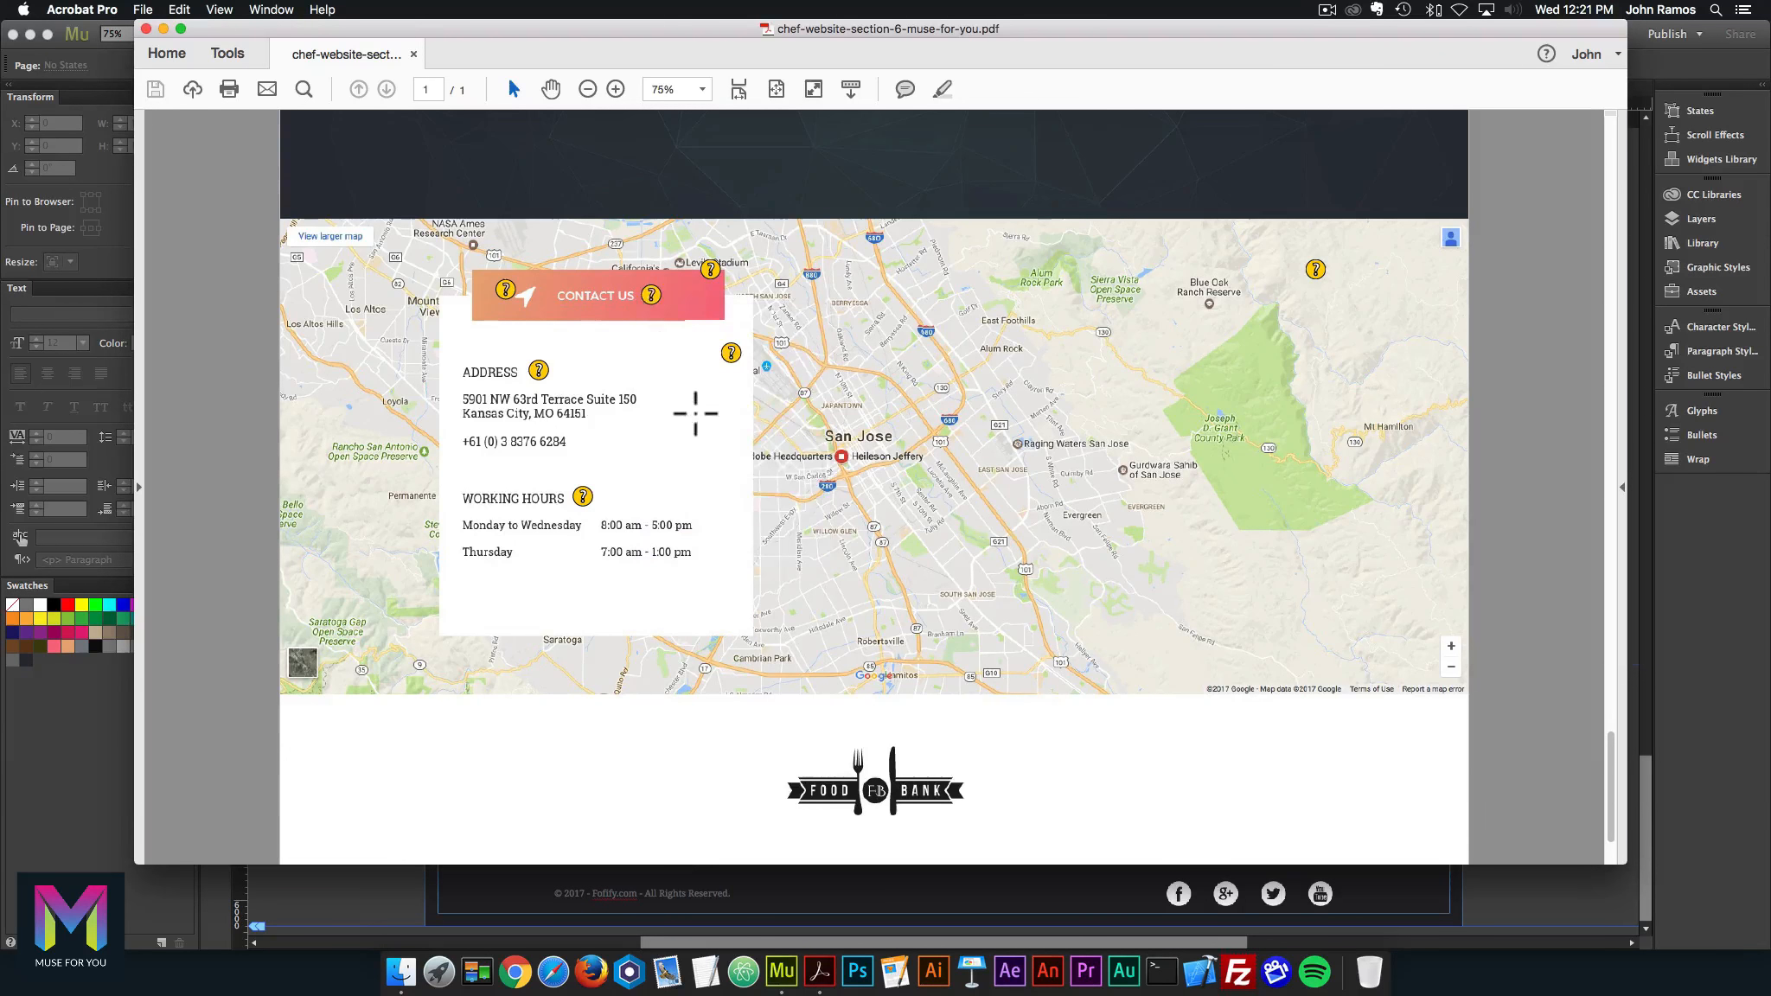
# Step: Switch back to Adobe Muse and insert a Google Maps widget across the lower edge of the Clients section
pyautogui.click(782, 971)
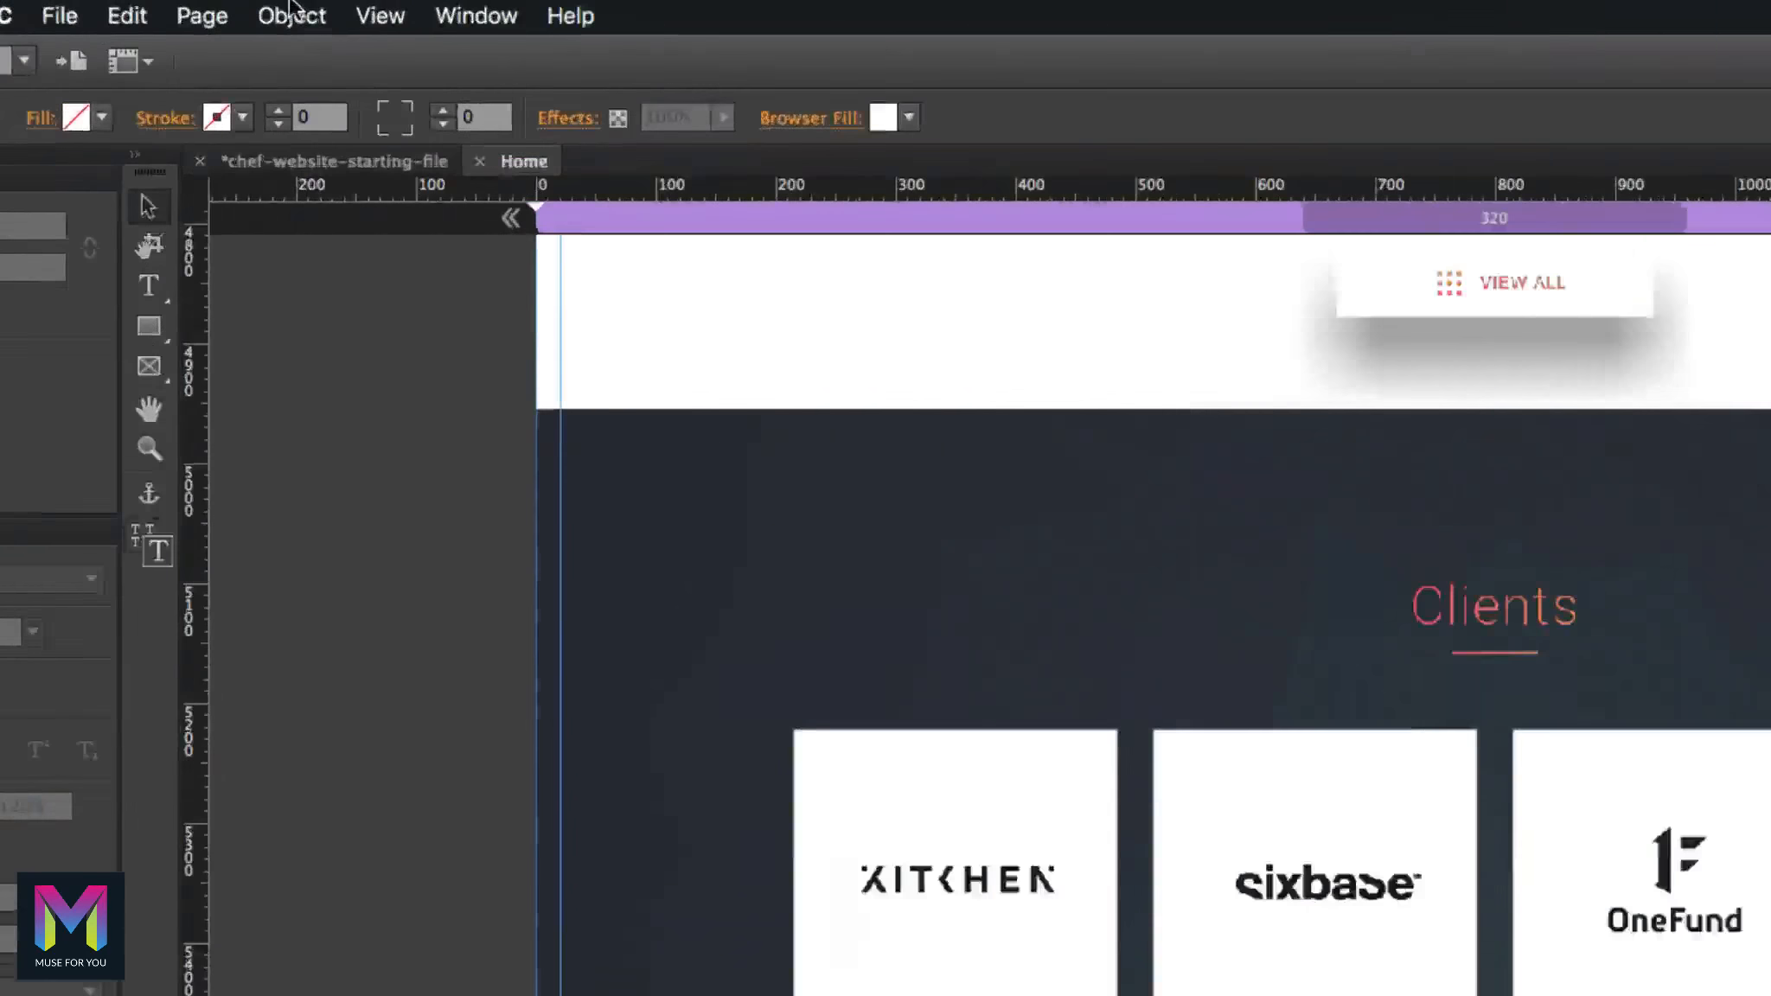
pyautogui.click(292, 10)
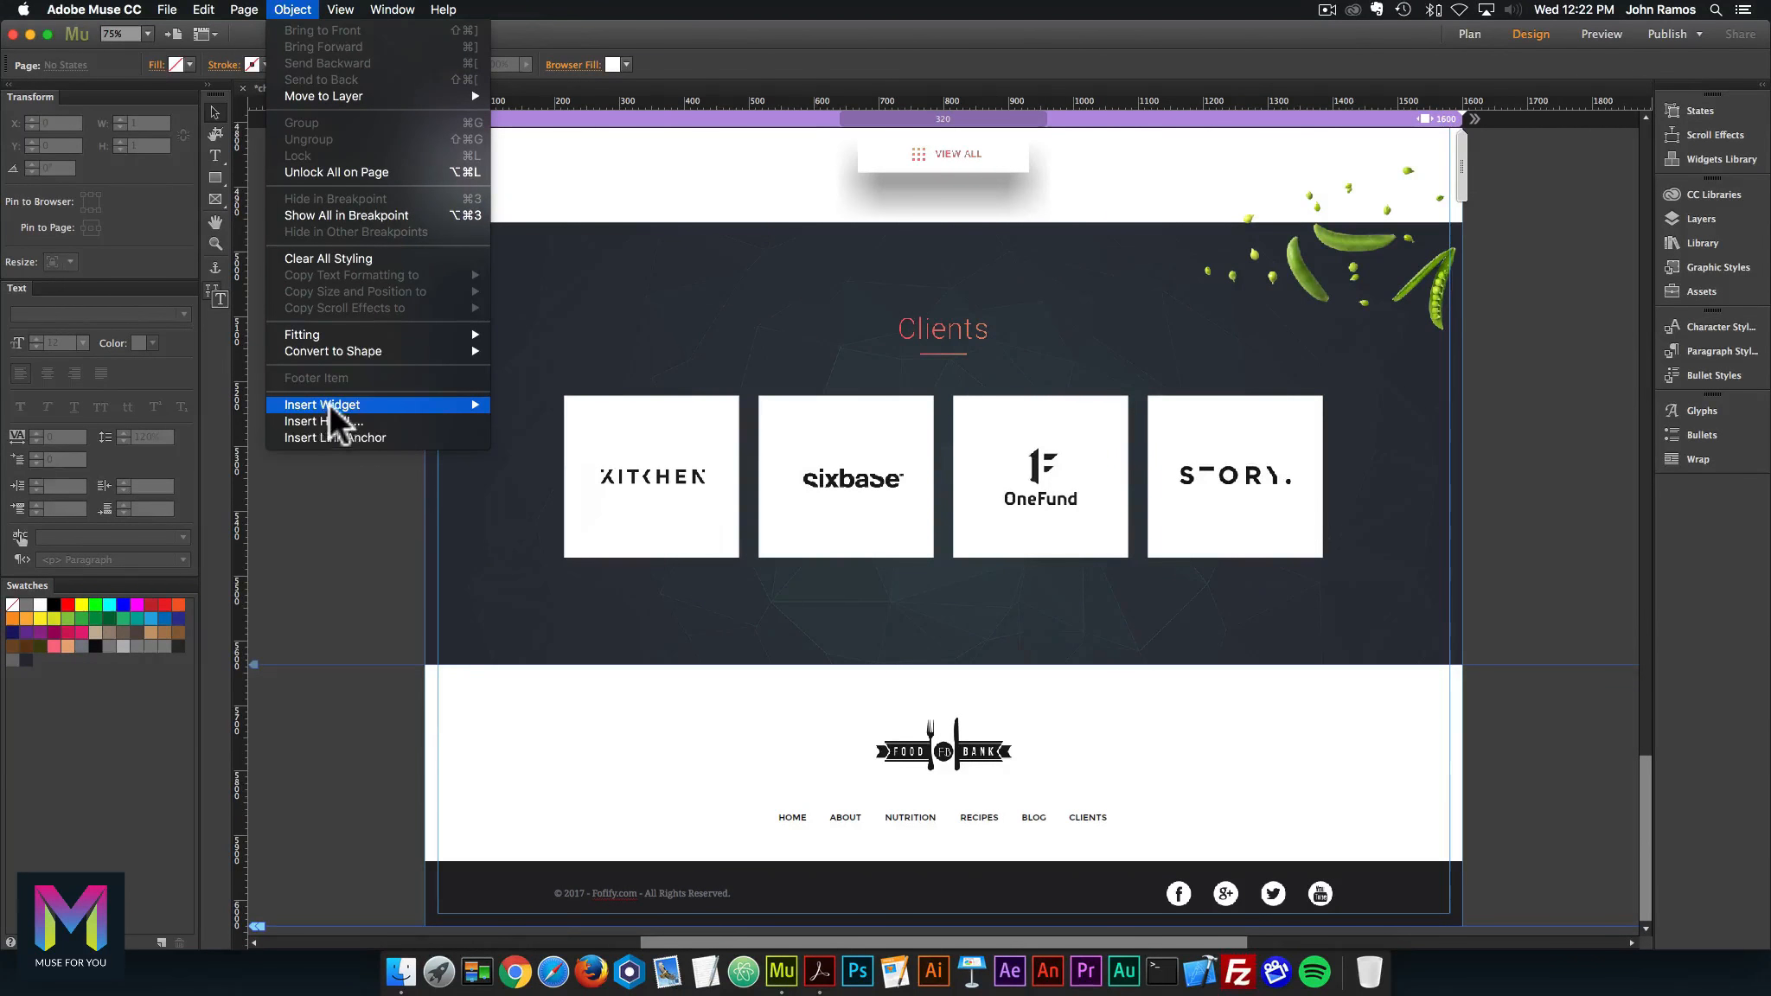
pyautogui.moveTo(329, 403)
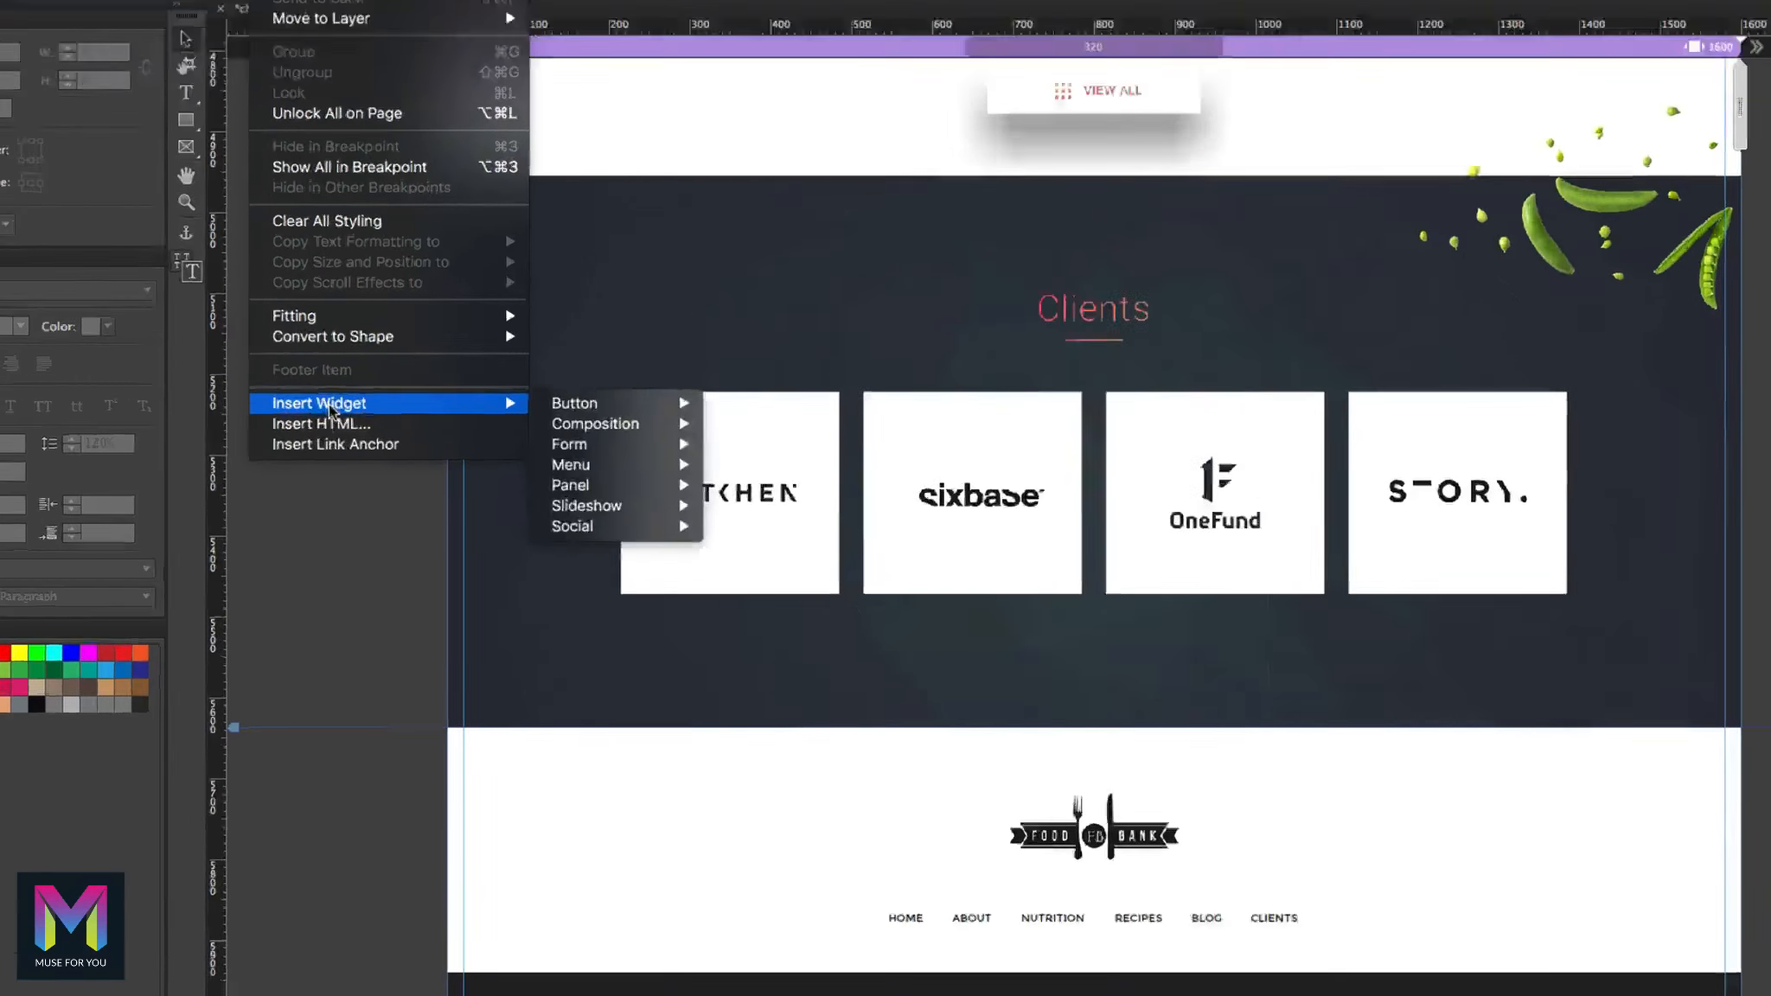
pyautogui.moveTo(593, 527)
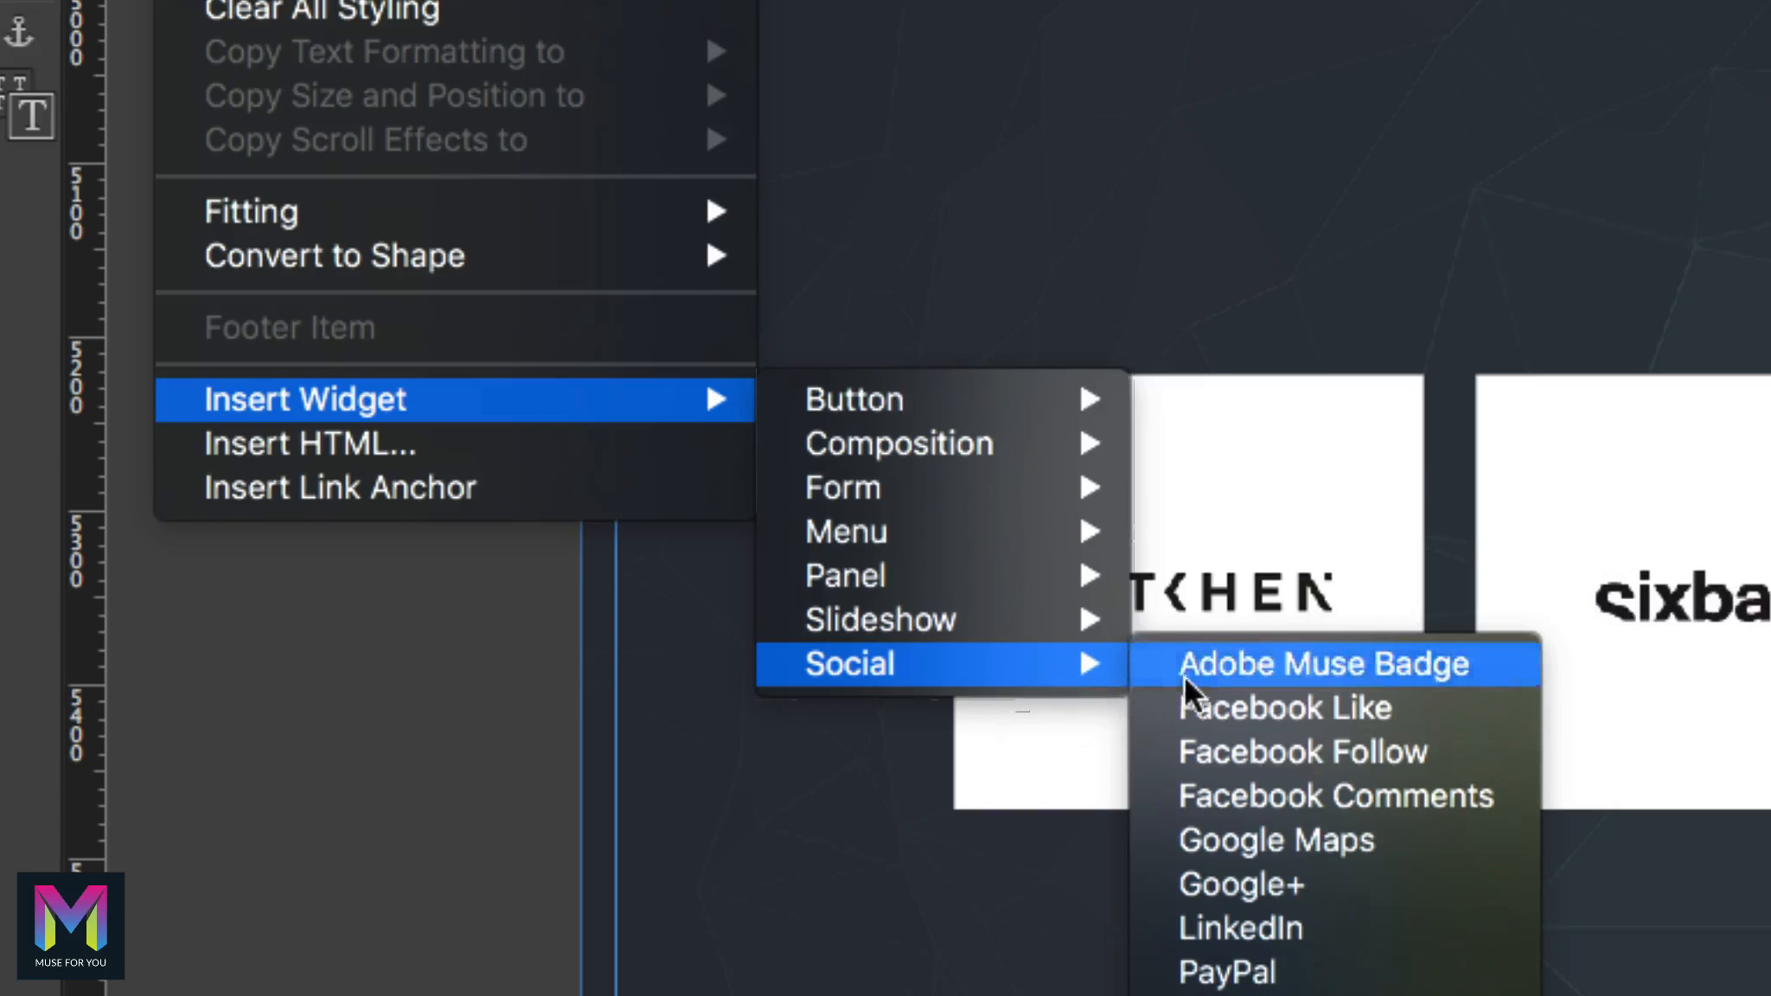
pyautogui.click(1311, 835)
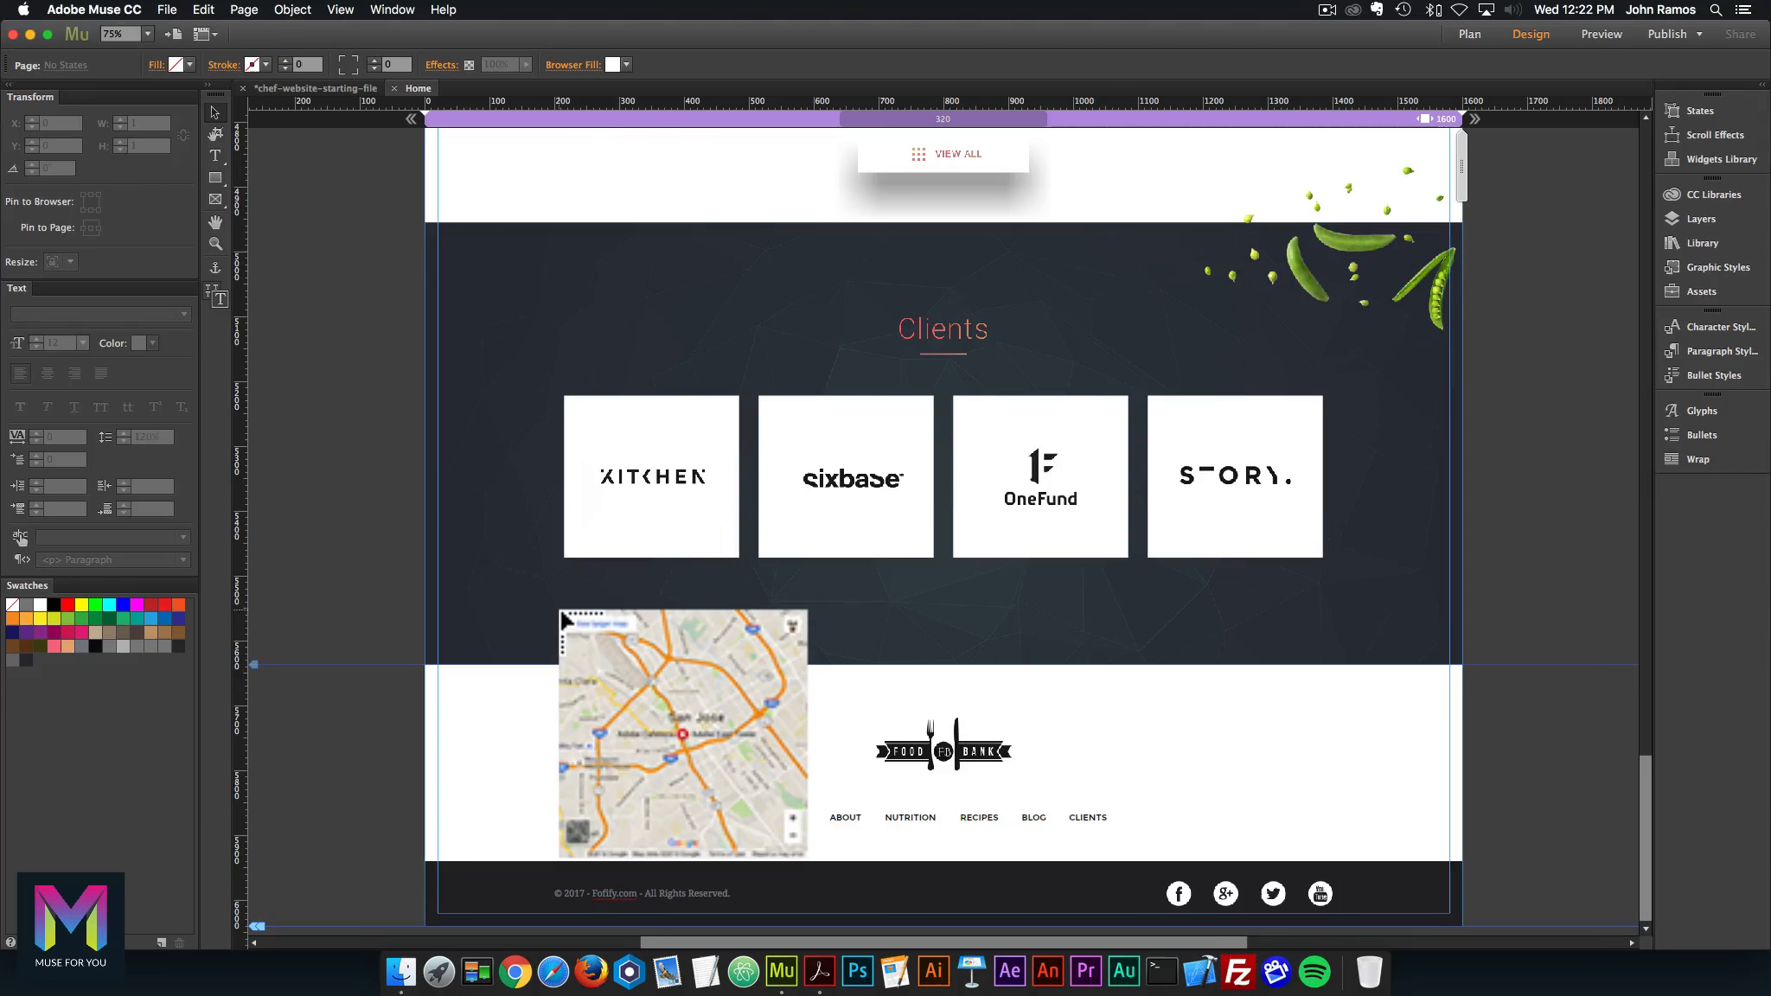
pyautogui.click(558, 611)
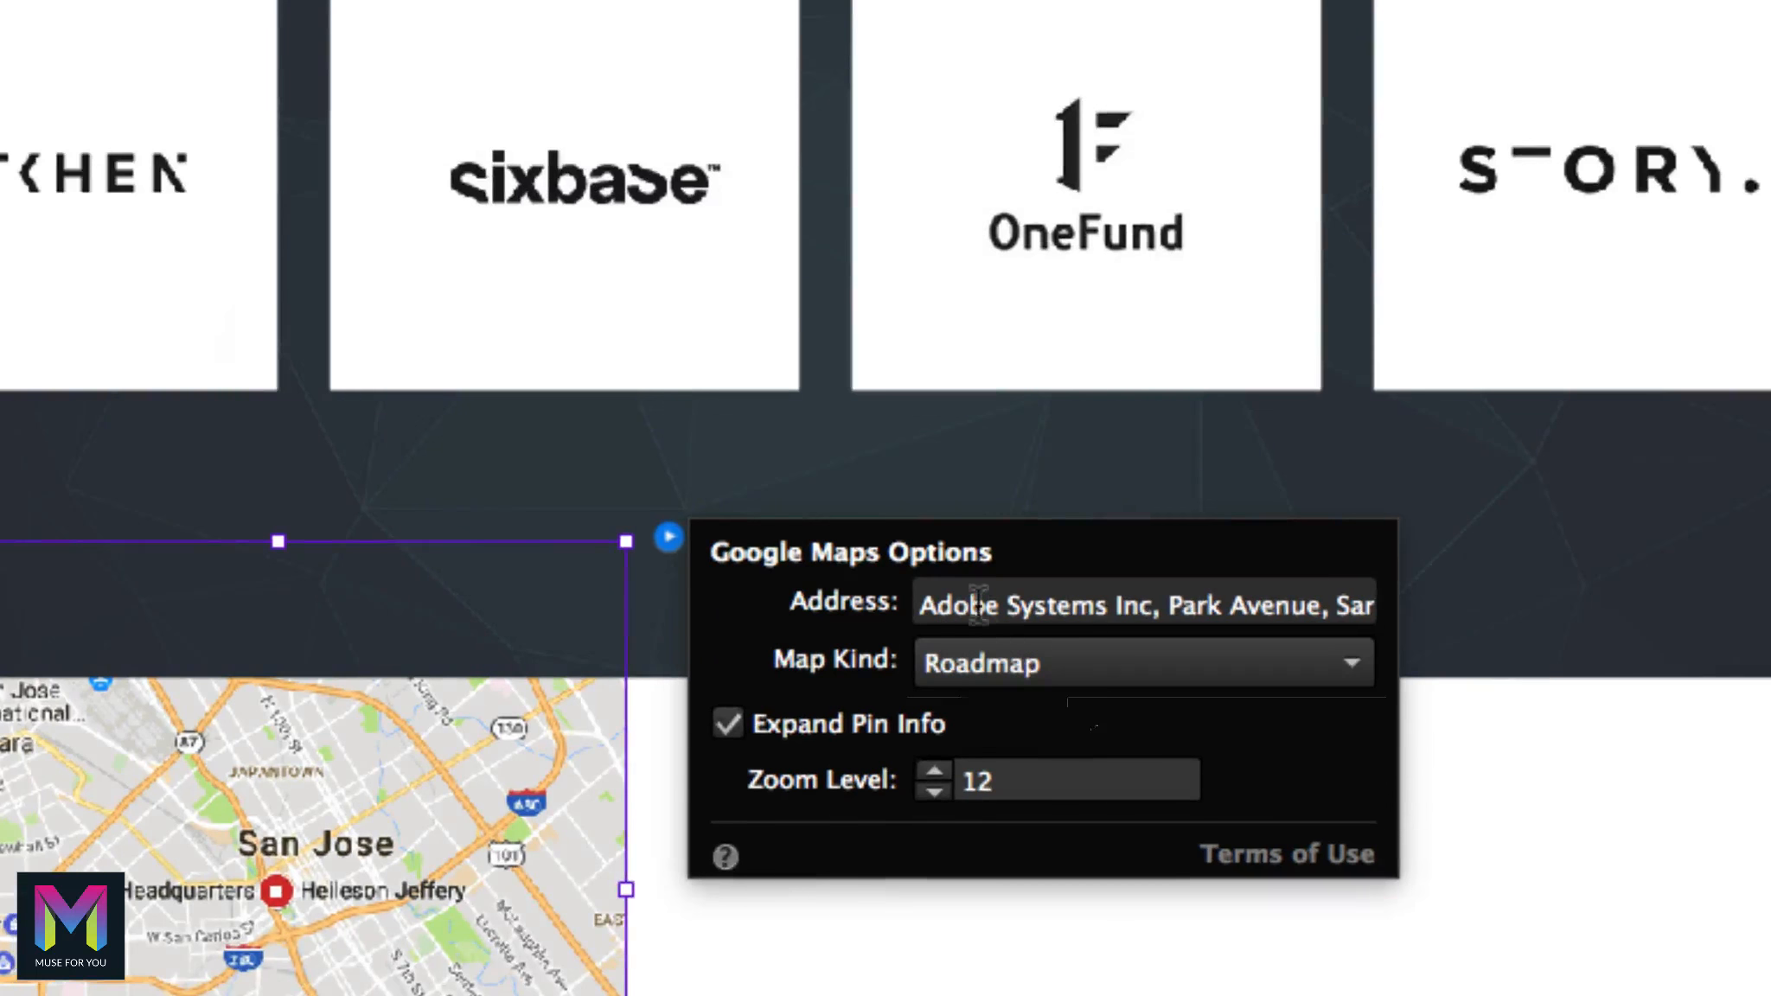
# Step: Review the Google Maps widget's address and map kind options, keeping Roadmap as the map kind
pyautogui.click(921, 601)
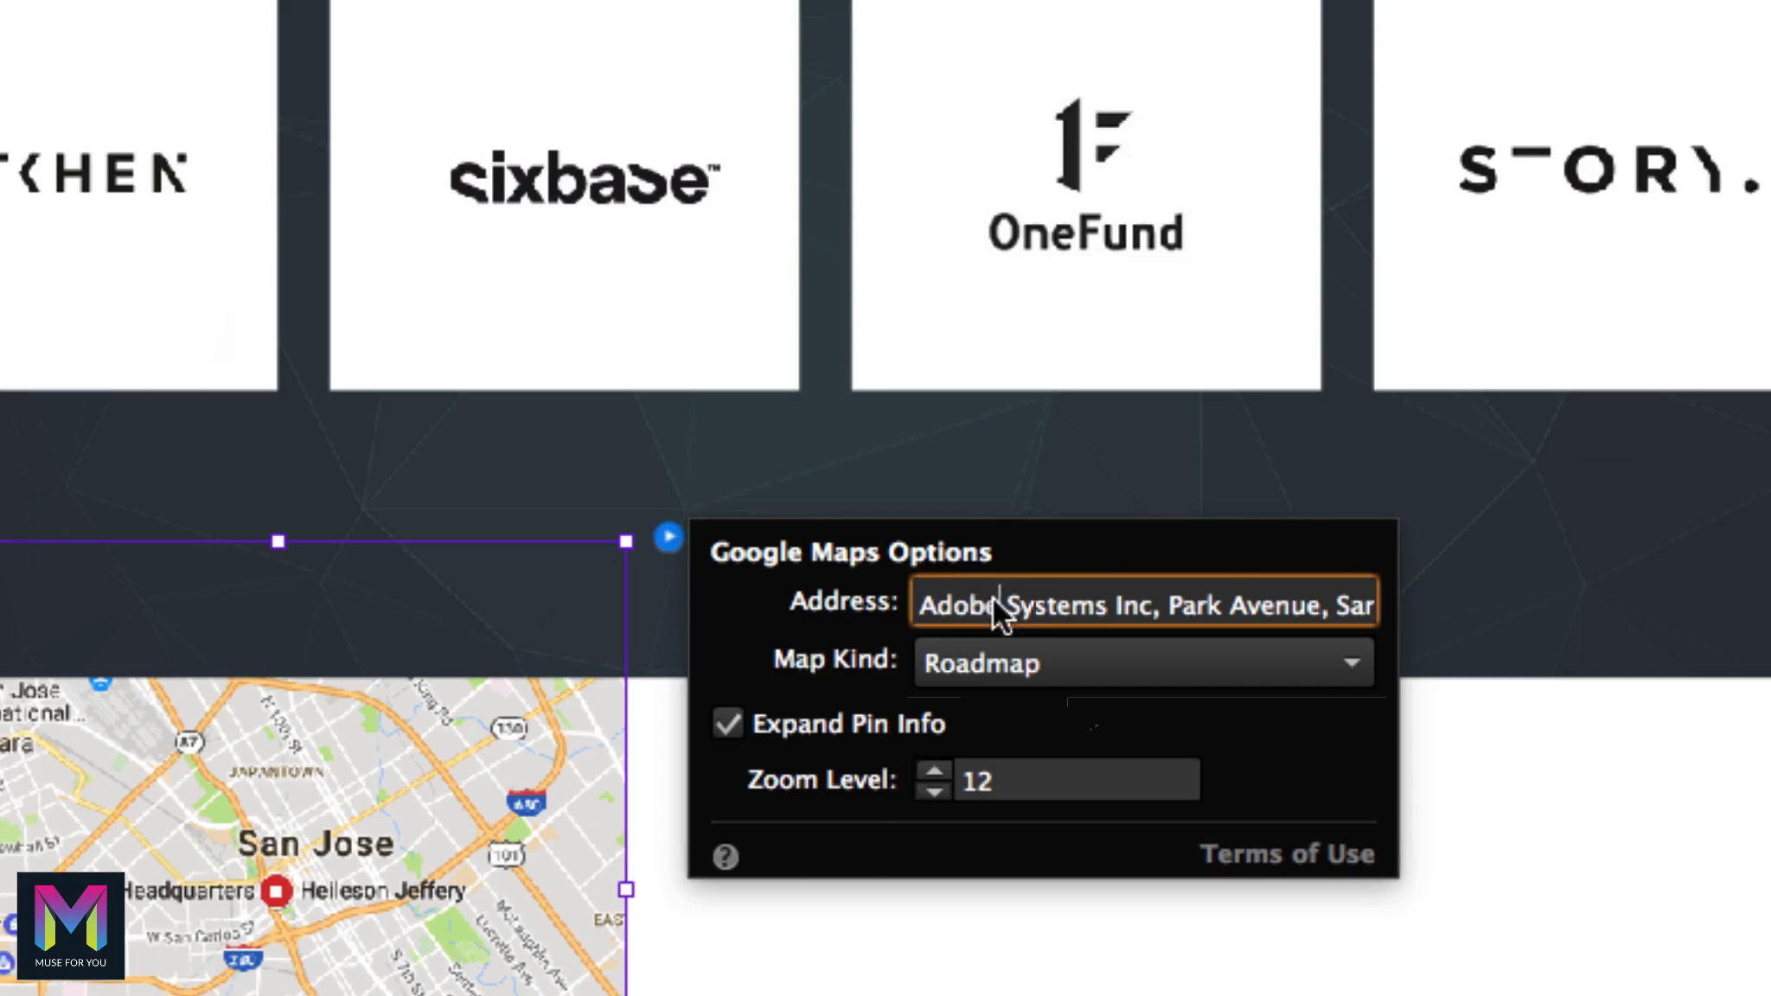
pyautogui.moveTo(1171, 610); pyautogui.dragTo(1401, 607)
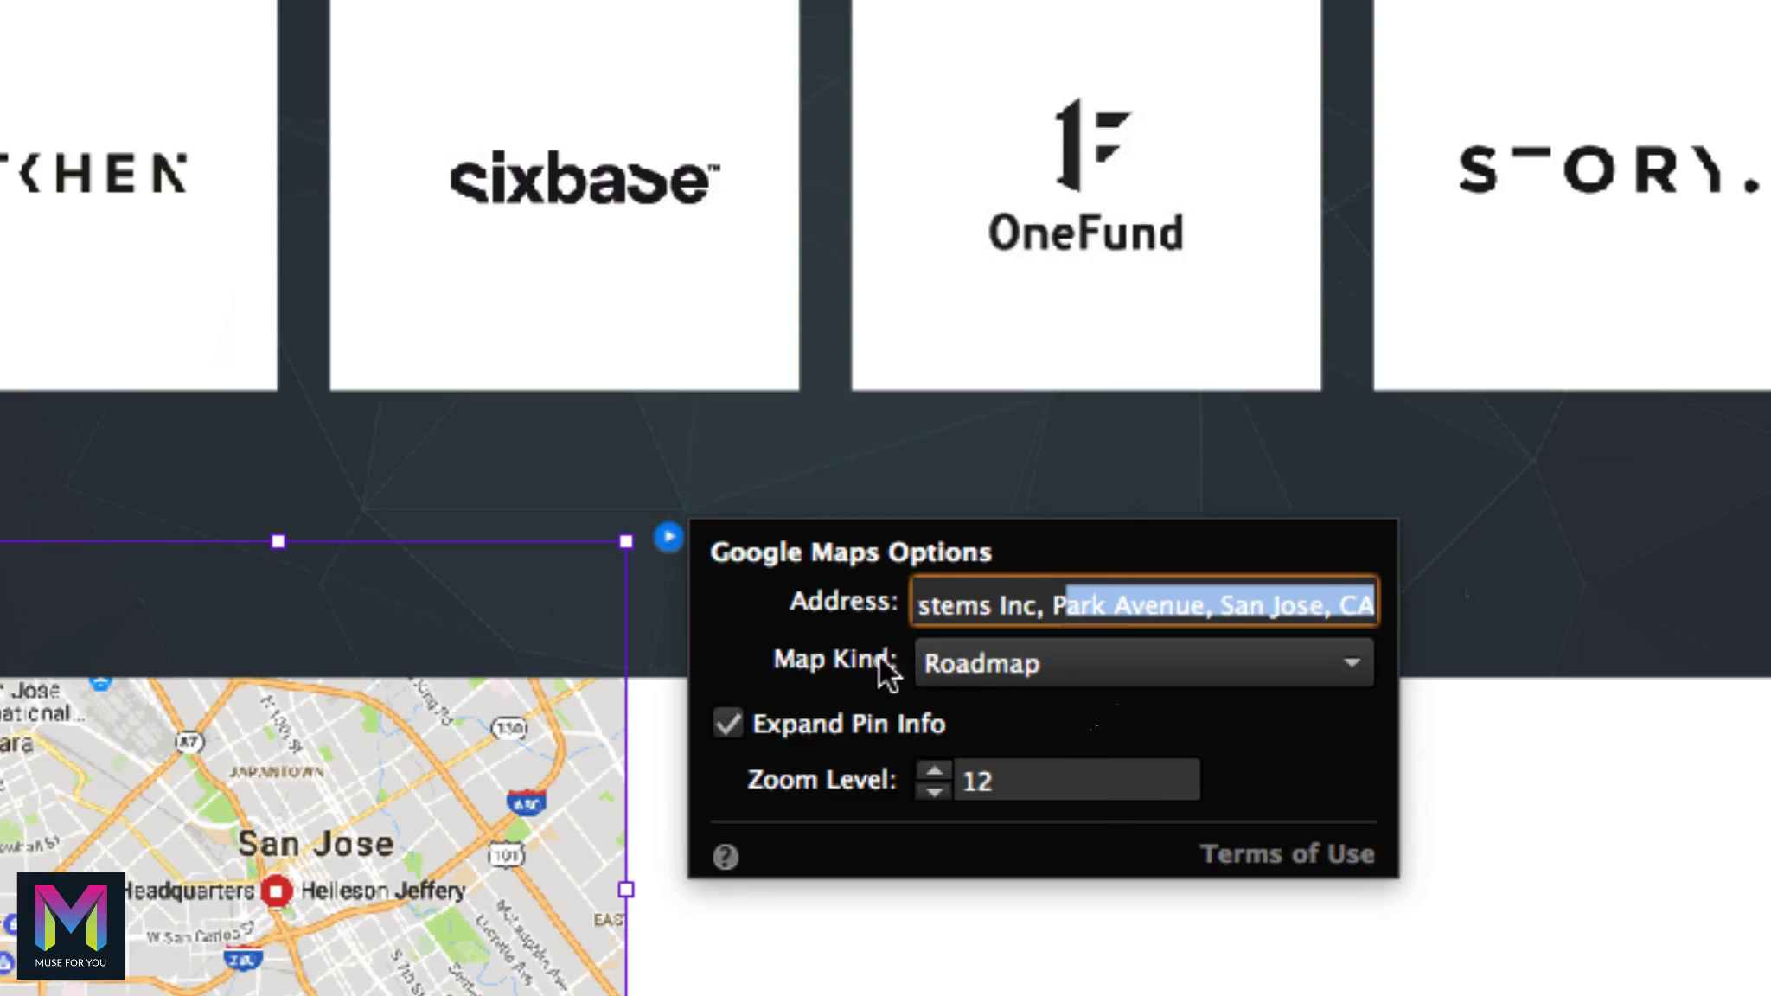
pyautogui.click(1021, 661)
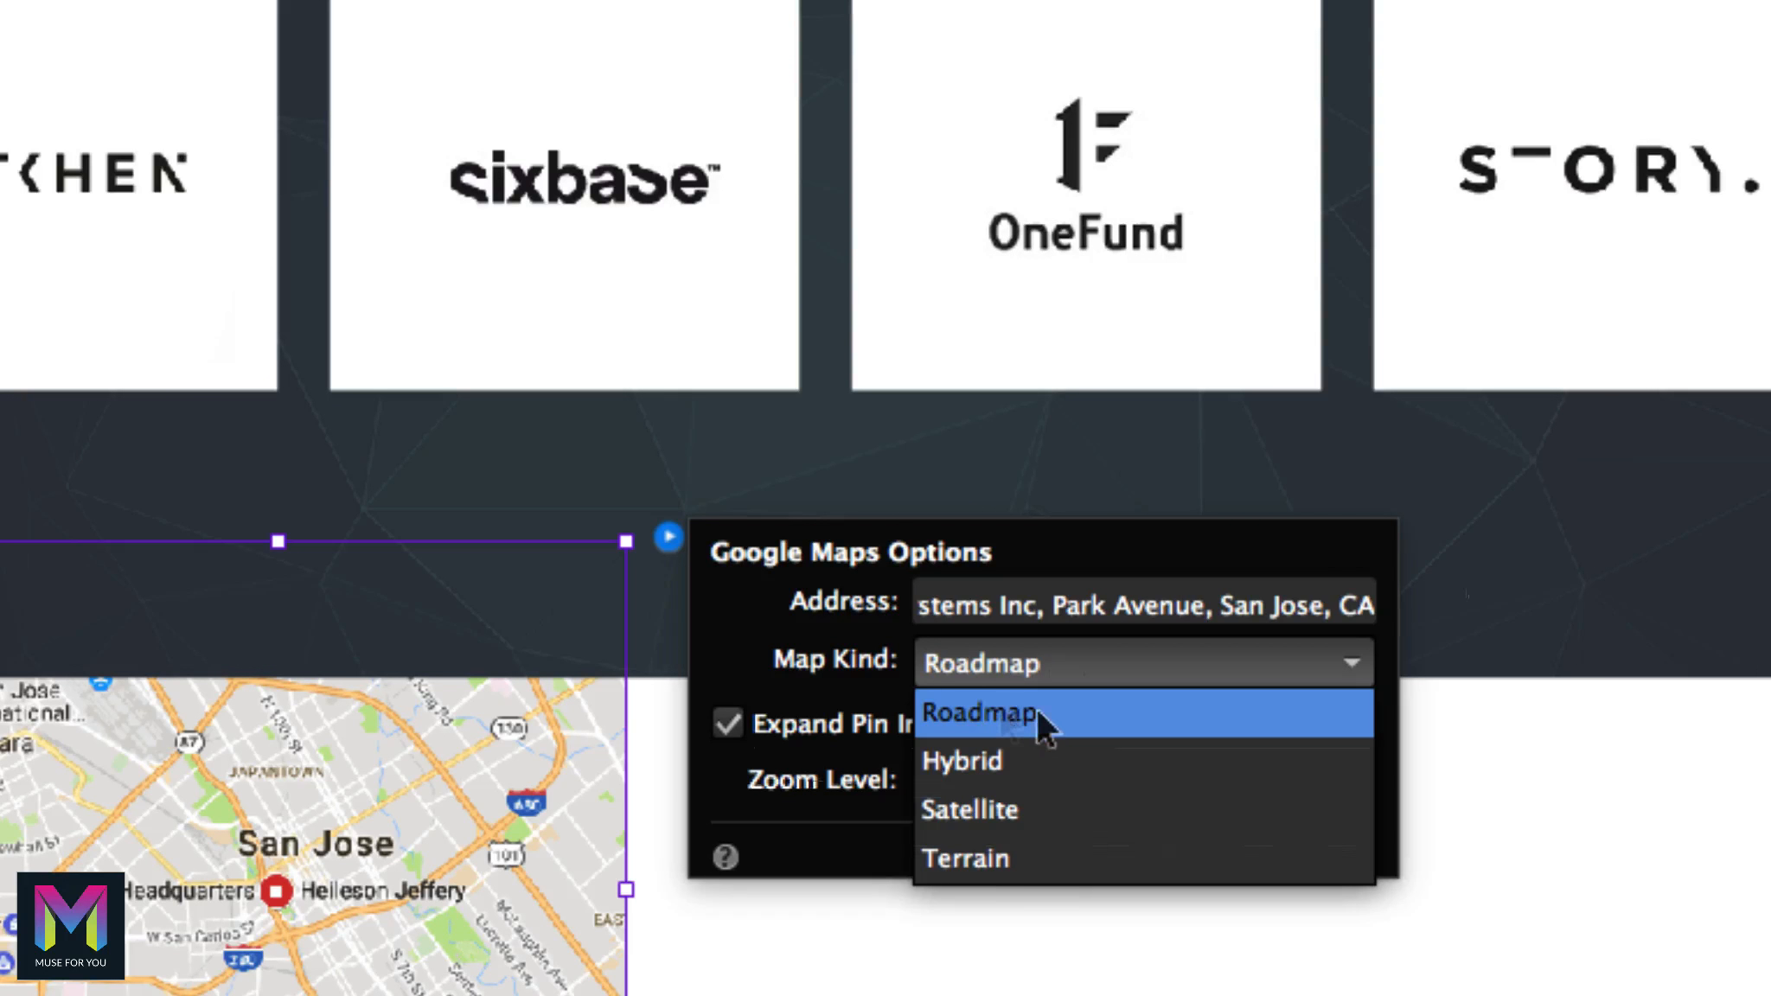
pyautogui.click(931, 702)
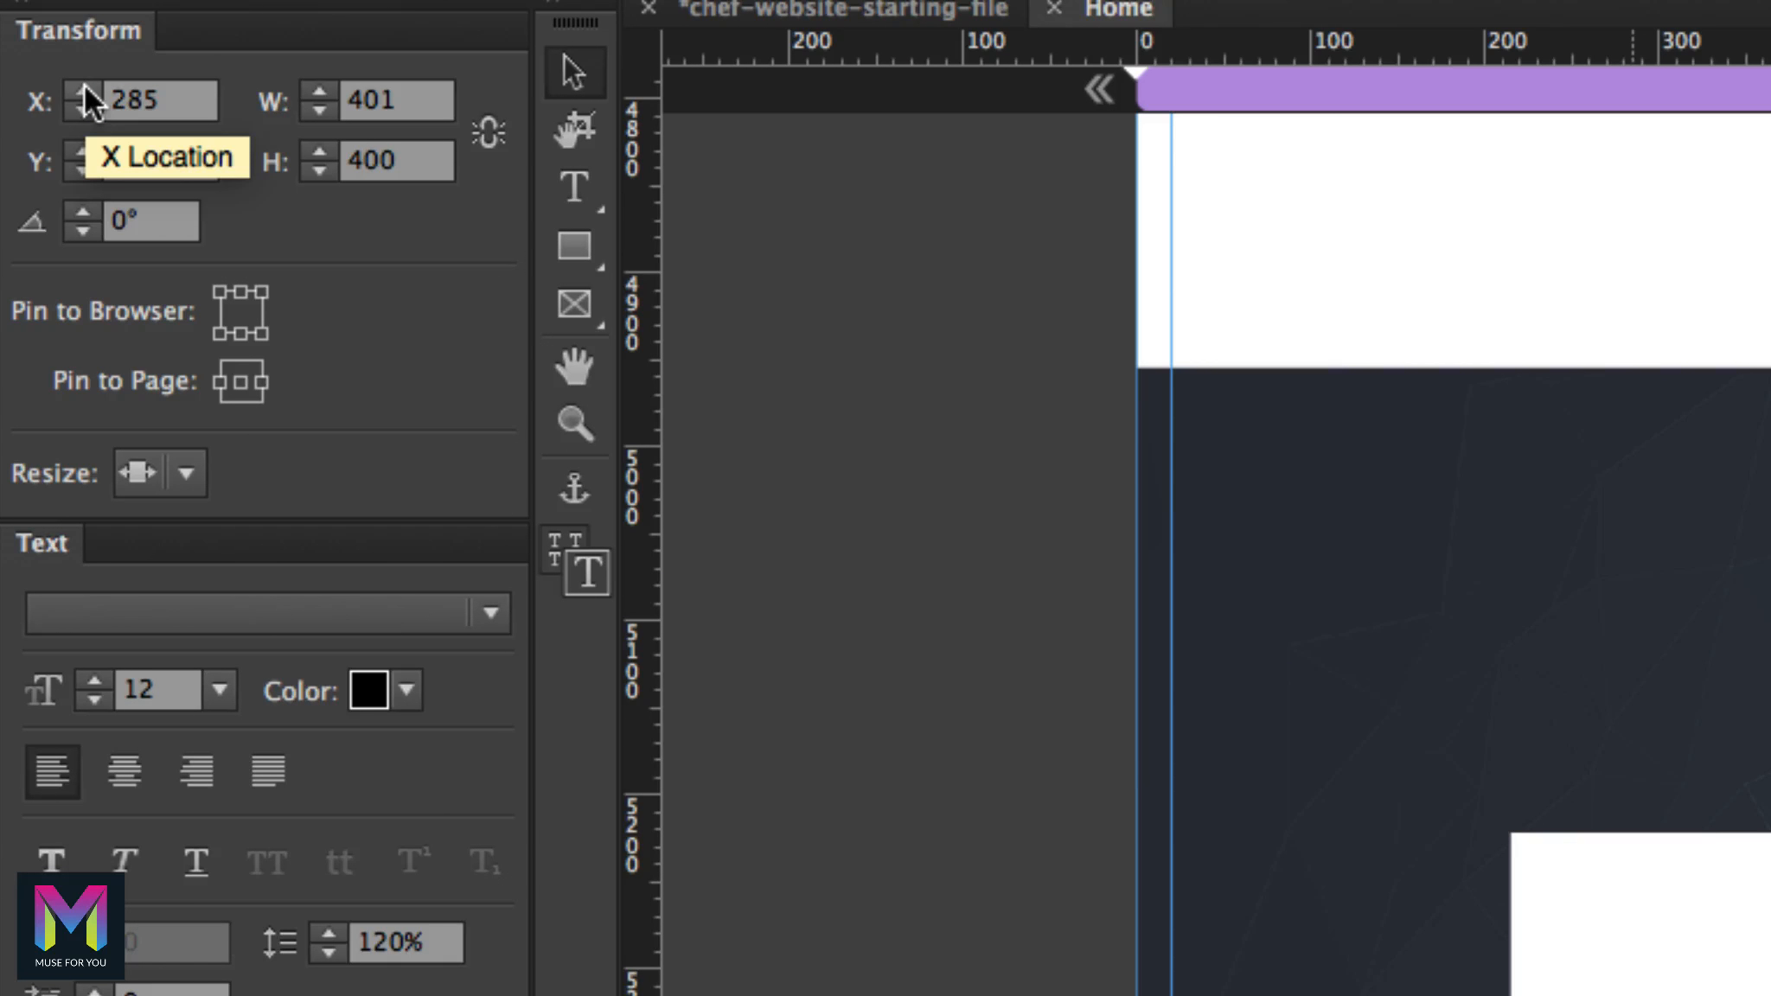
# Step: Position the map widget at X 0 and Y 5637
pyautogui.doubleClick(199, 103)
pyautogui.write('0')
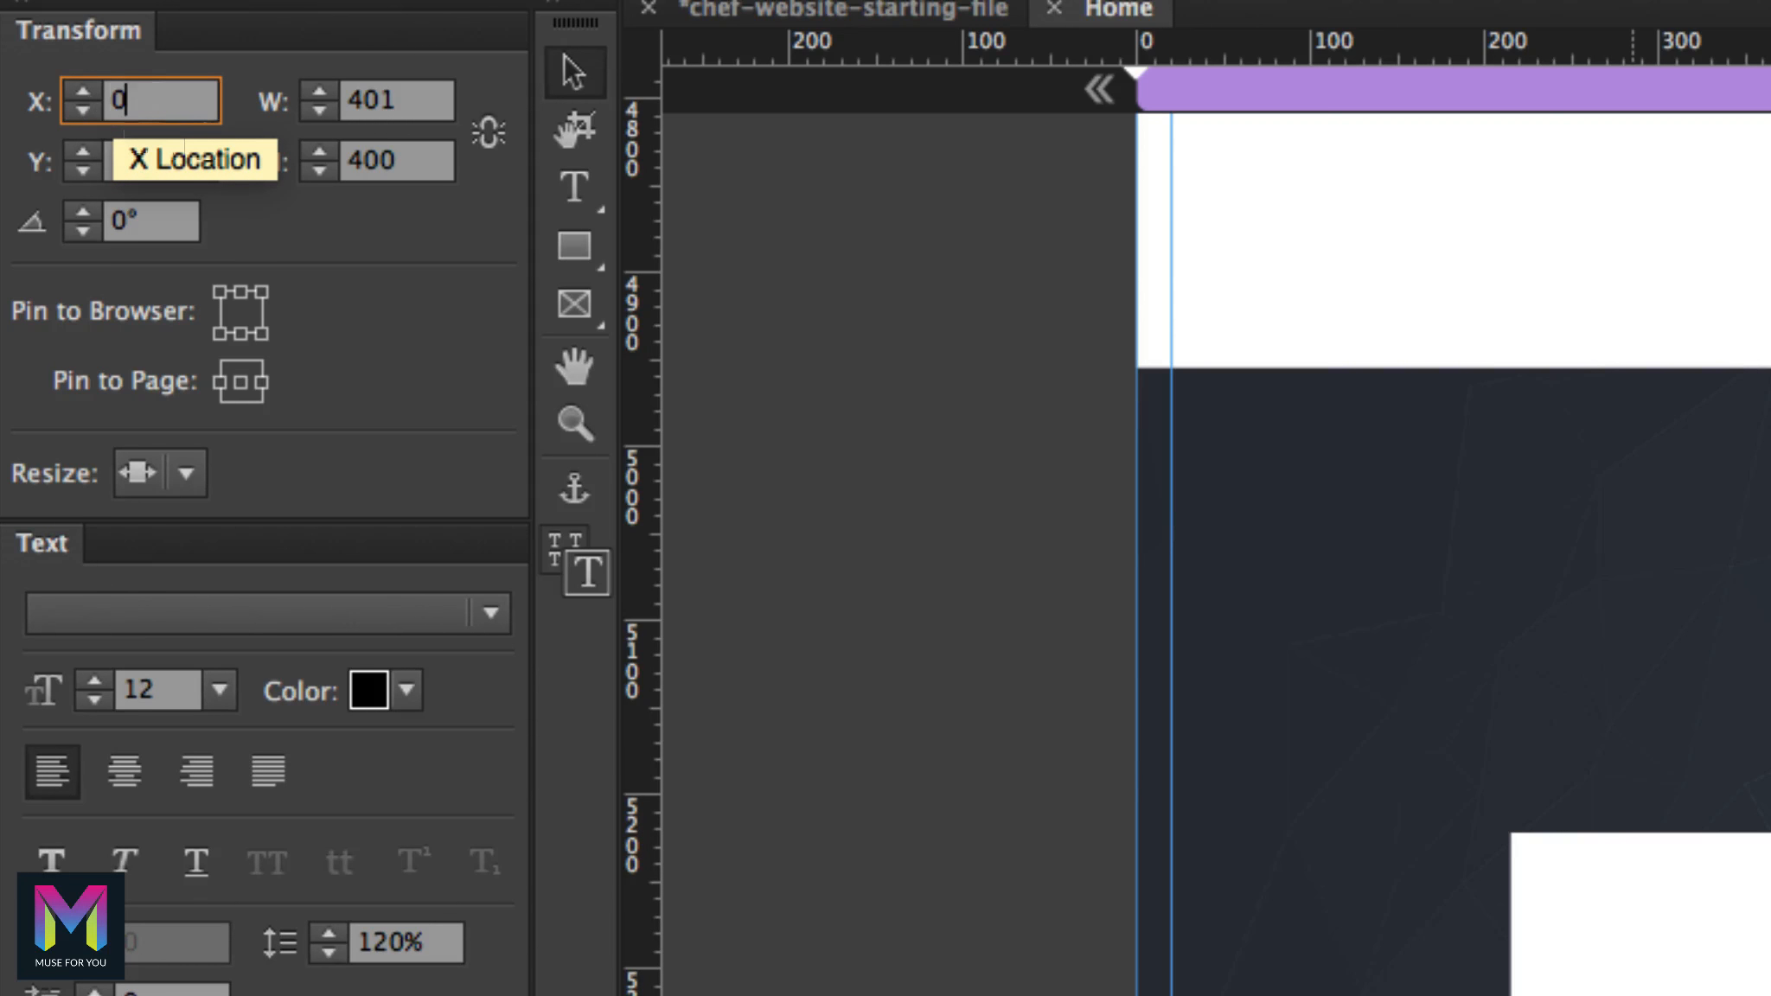
pyautogui.press('Return')
pyautogui.doubleClick(92, 156)
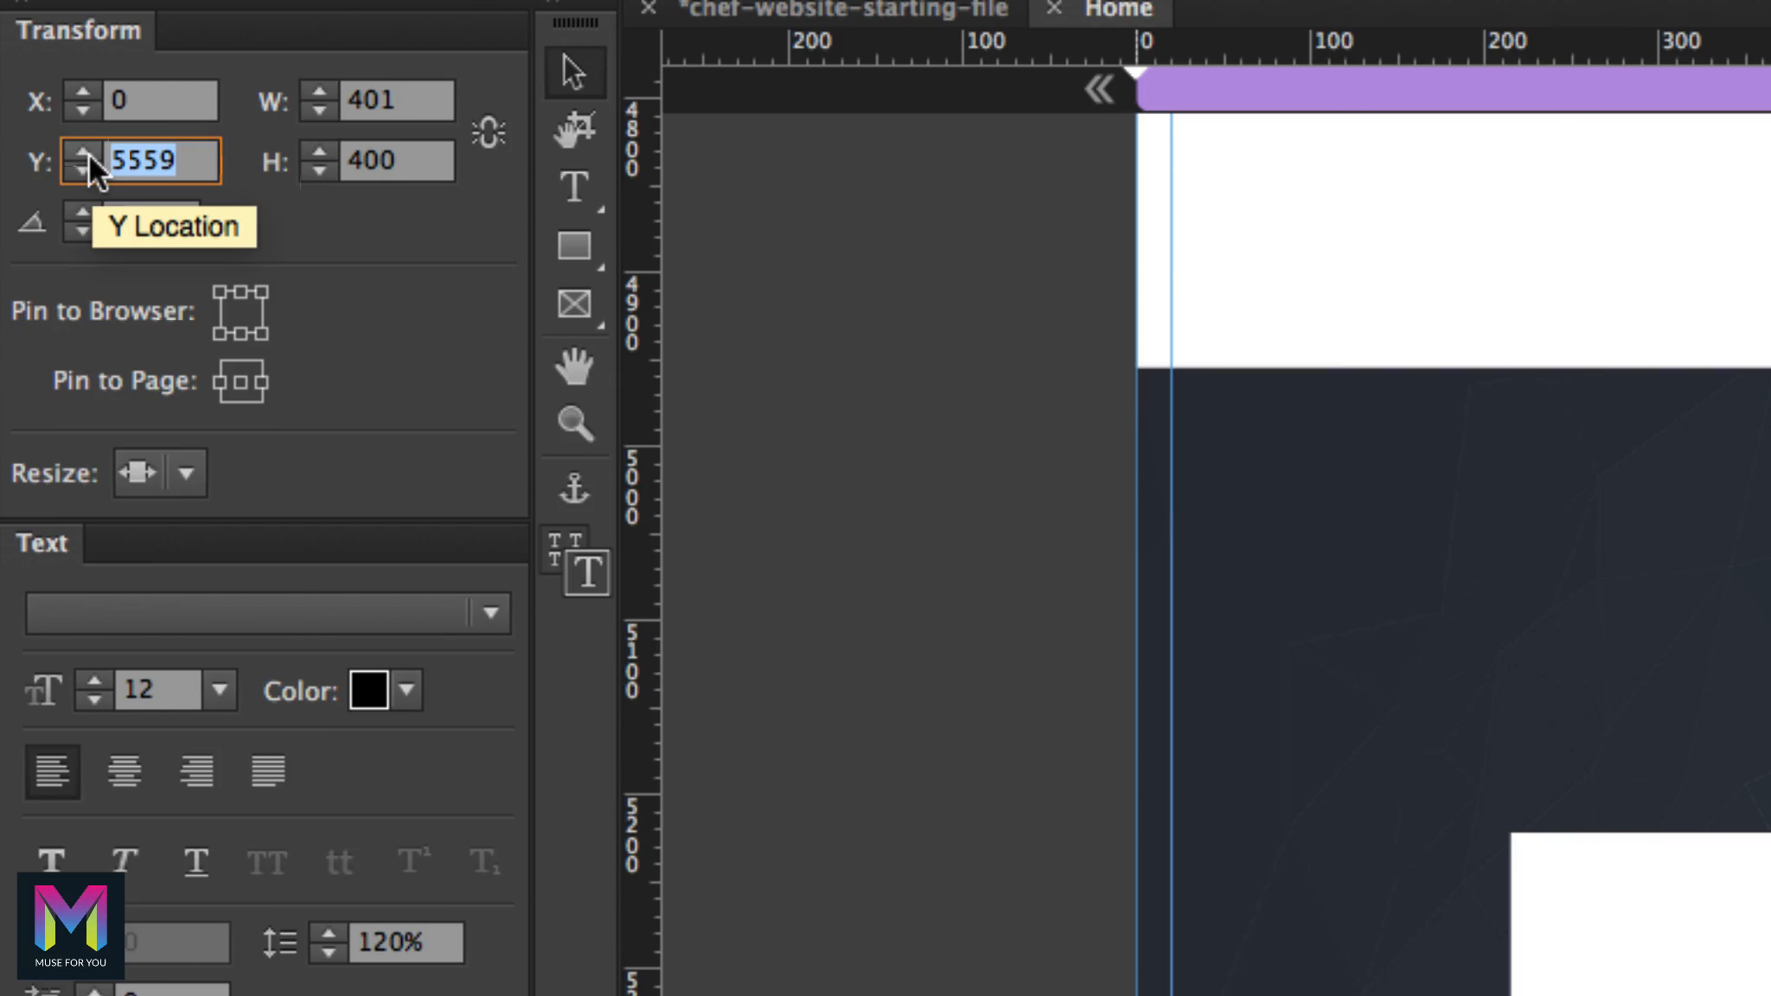
pyautogui.write('5637')
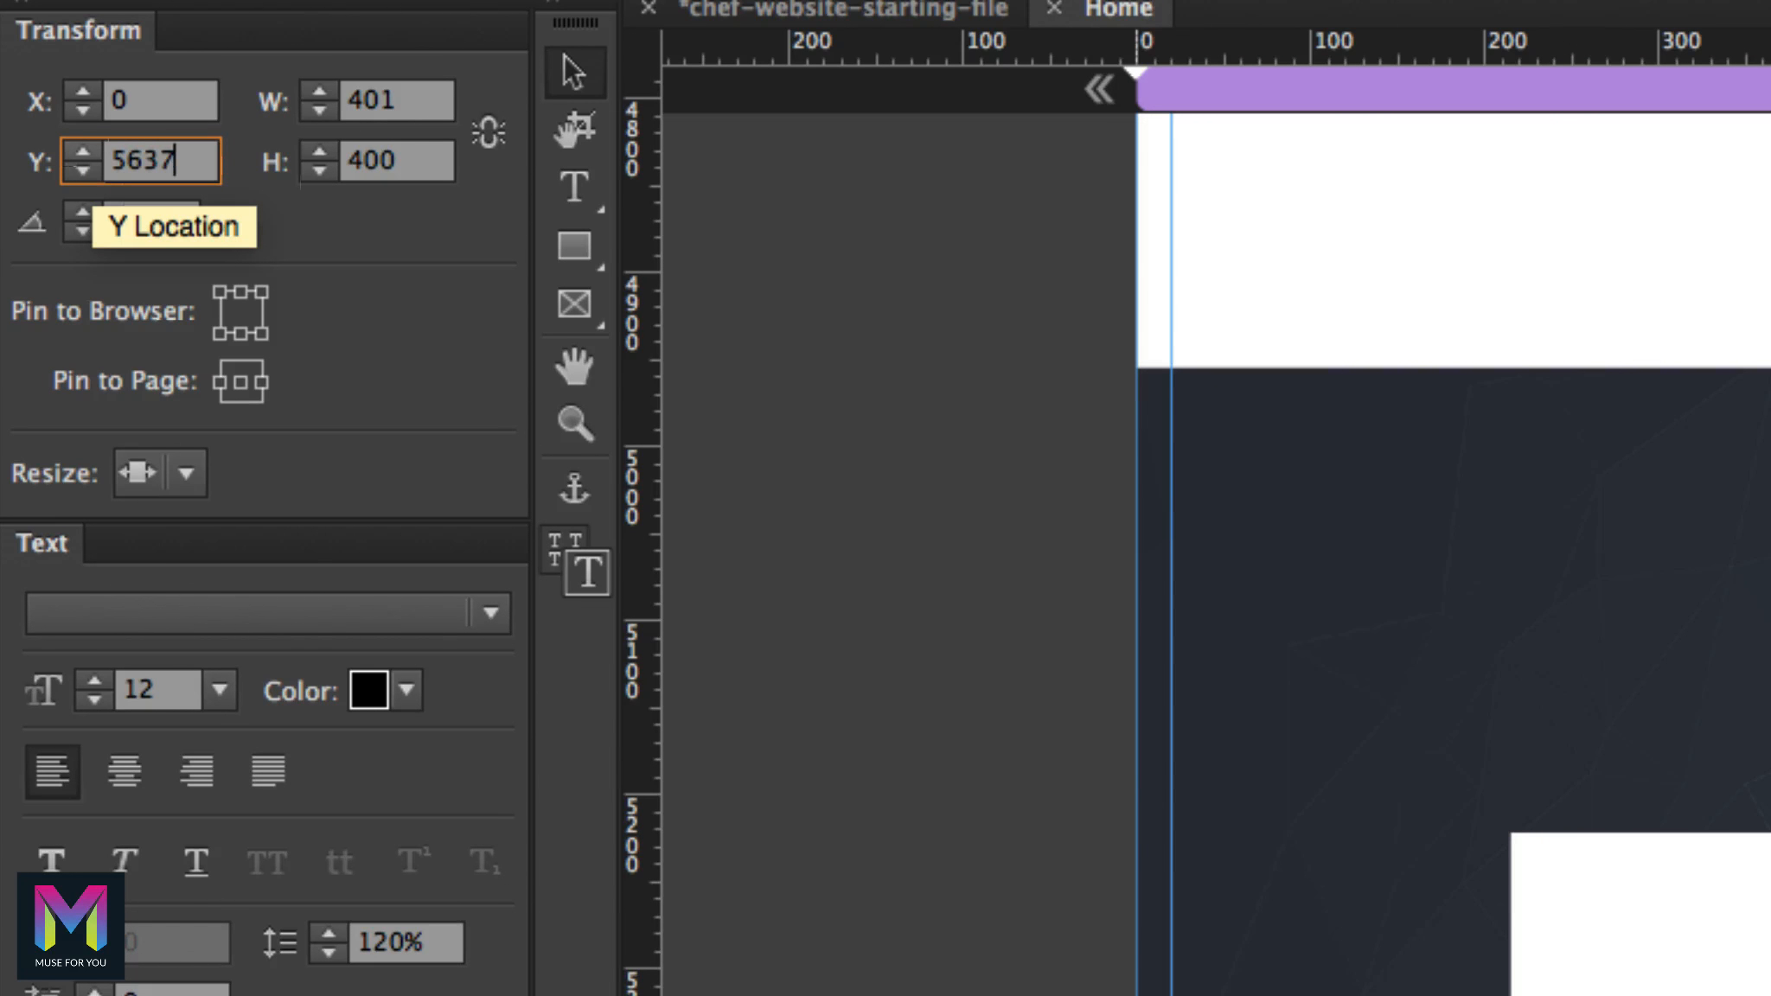
pyautogui.press('Return')
# Step: Set the map widget's resize behaviour to Stretch to Browser Width
pyautogui.doubleClick(414, 97)
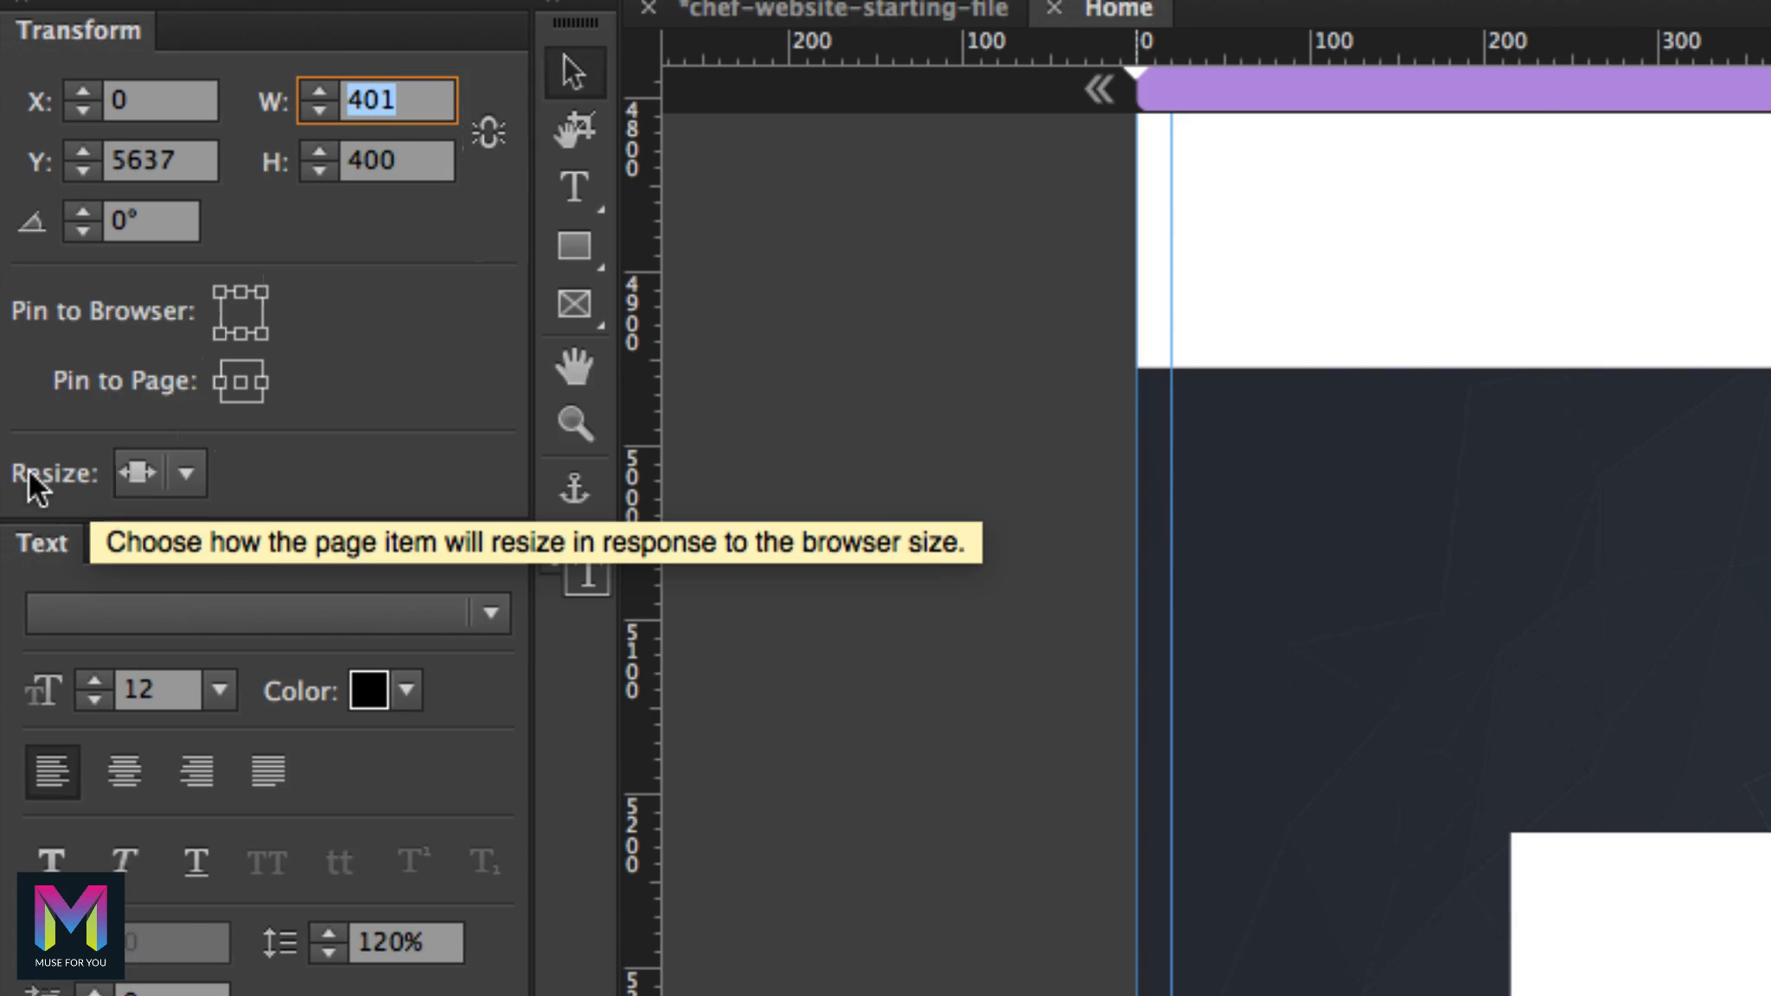
pyautogui.click(190, 470)
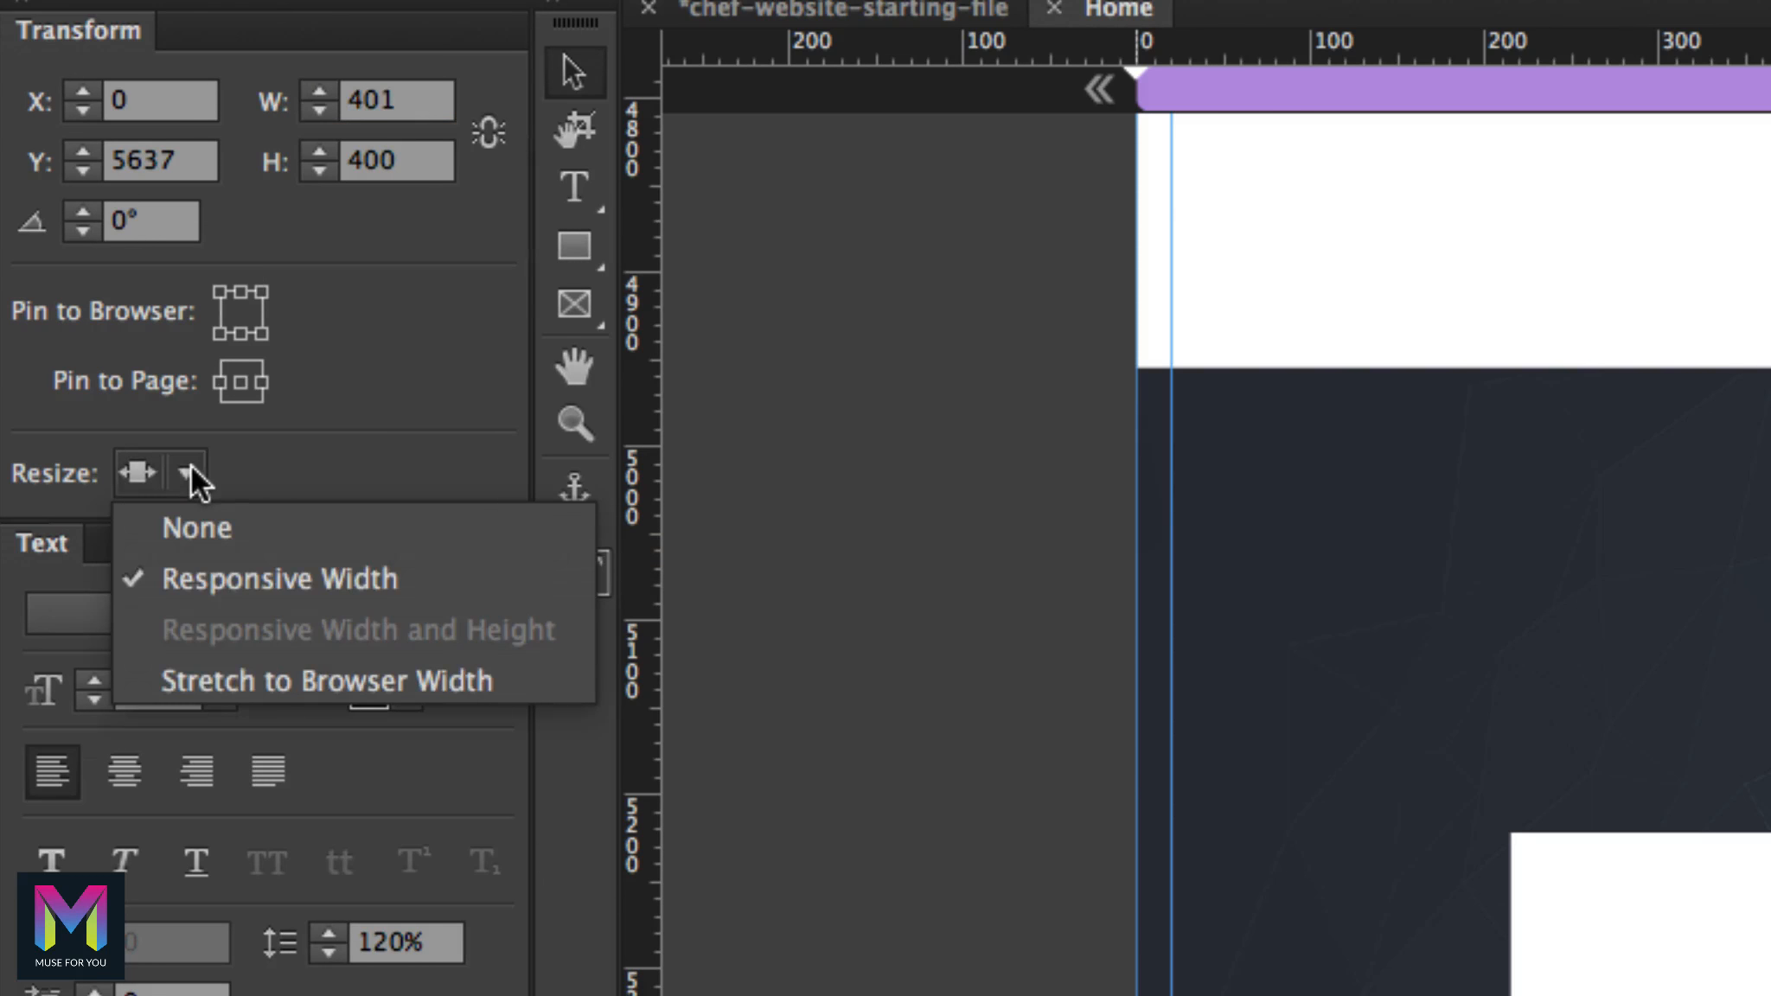
pyautogui.click(344, 680)
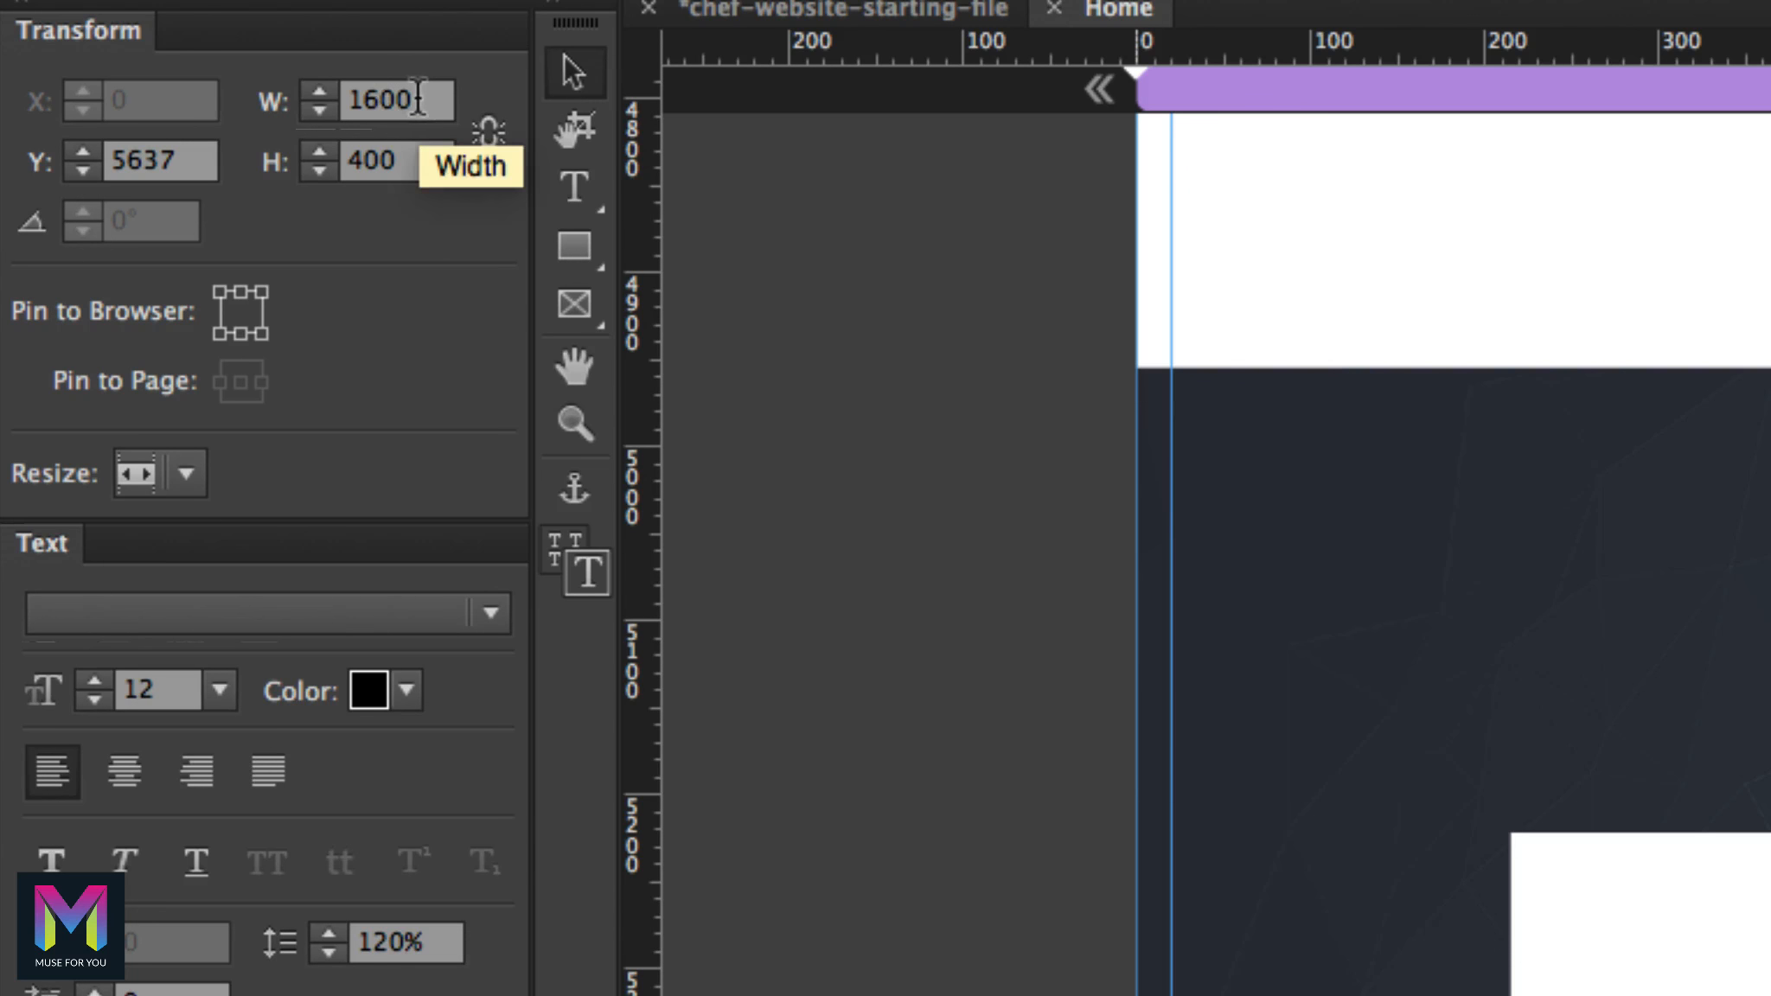
# Step: Set the map widget's height to 640 and view the resized map on the page
pyautogui.click(406, 167)
pyautogui.moveTo(414, 168); pyautogui.dragTo(317, 159)
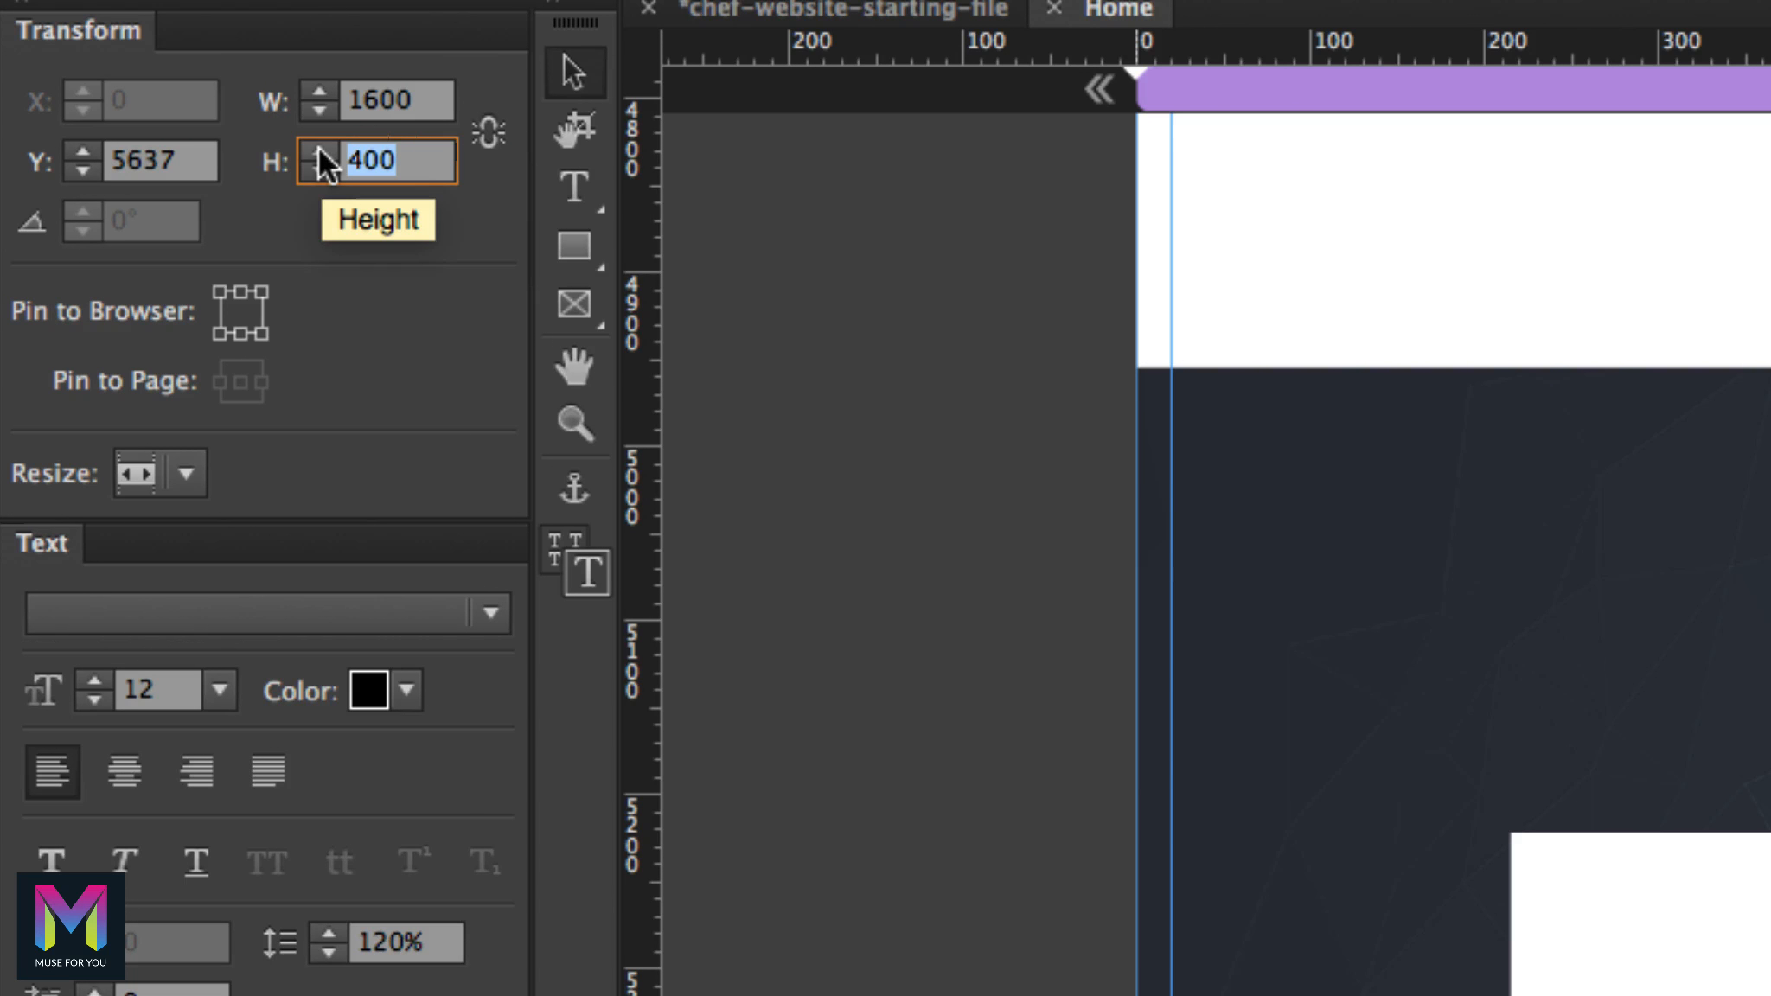
pyautogui.write('640')
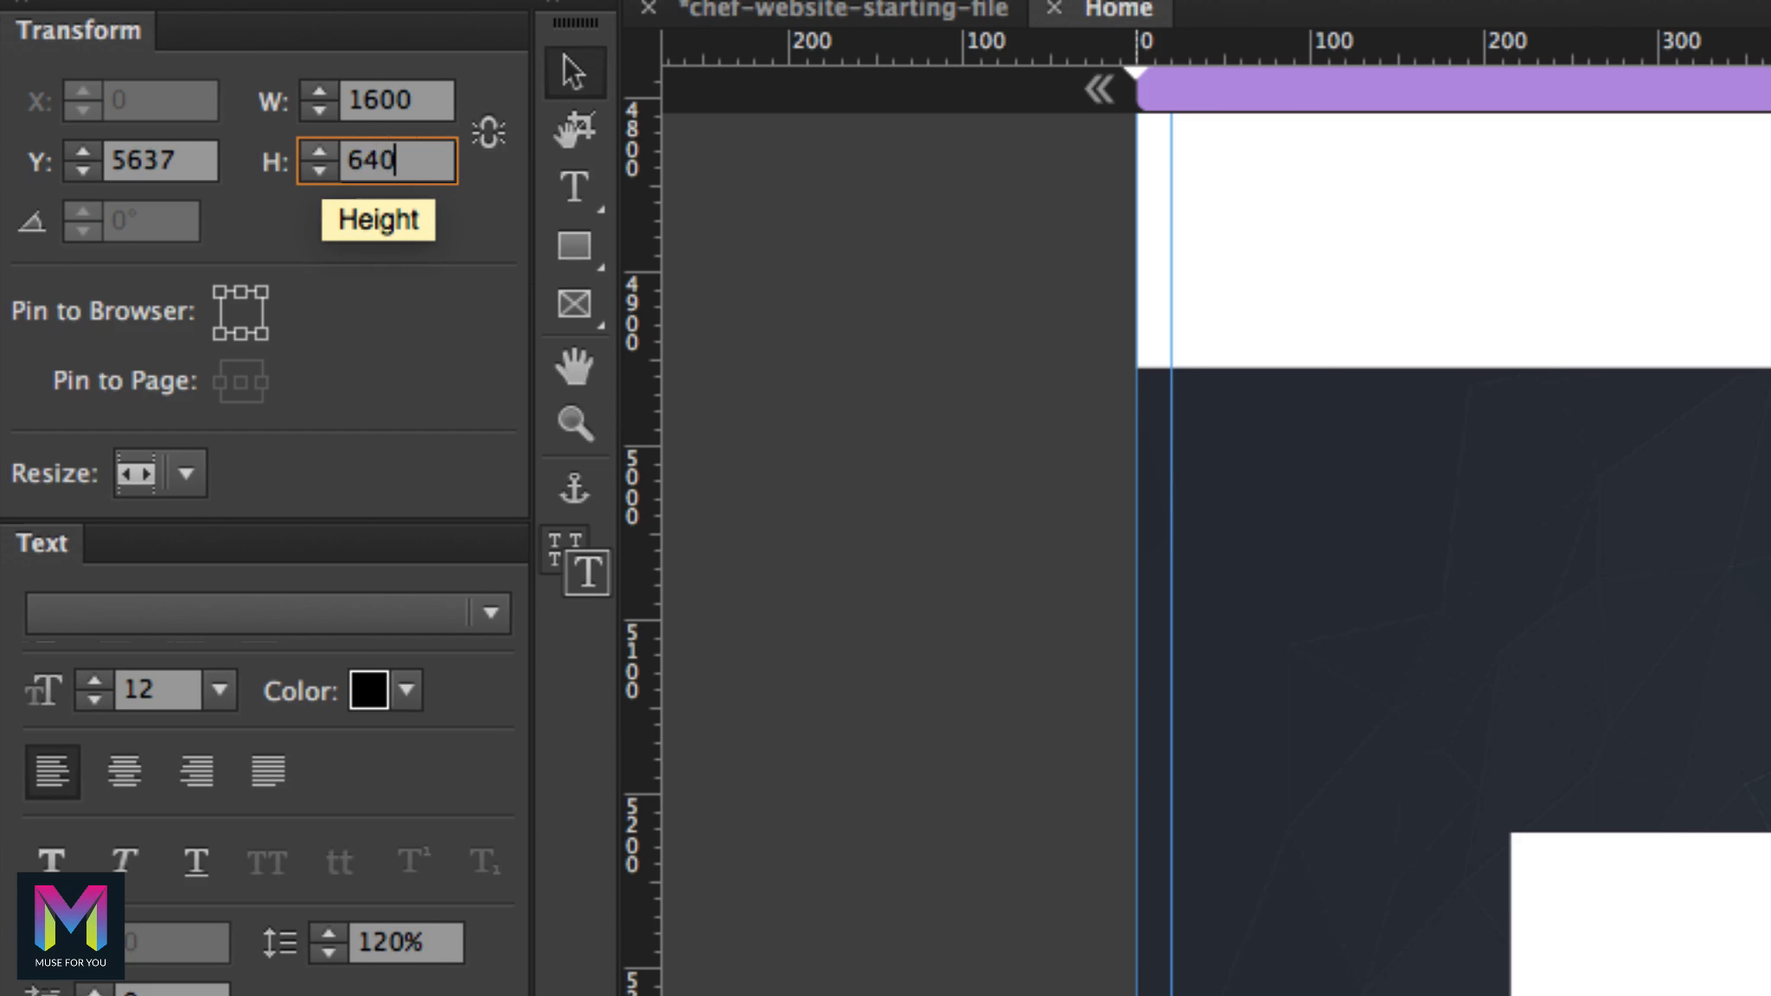
pyautogui.click(491, 137)
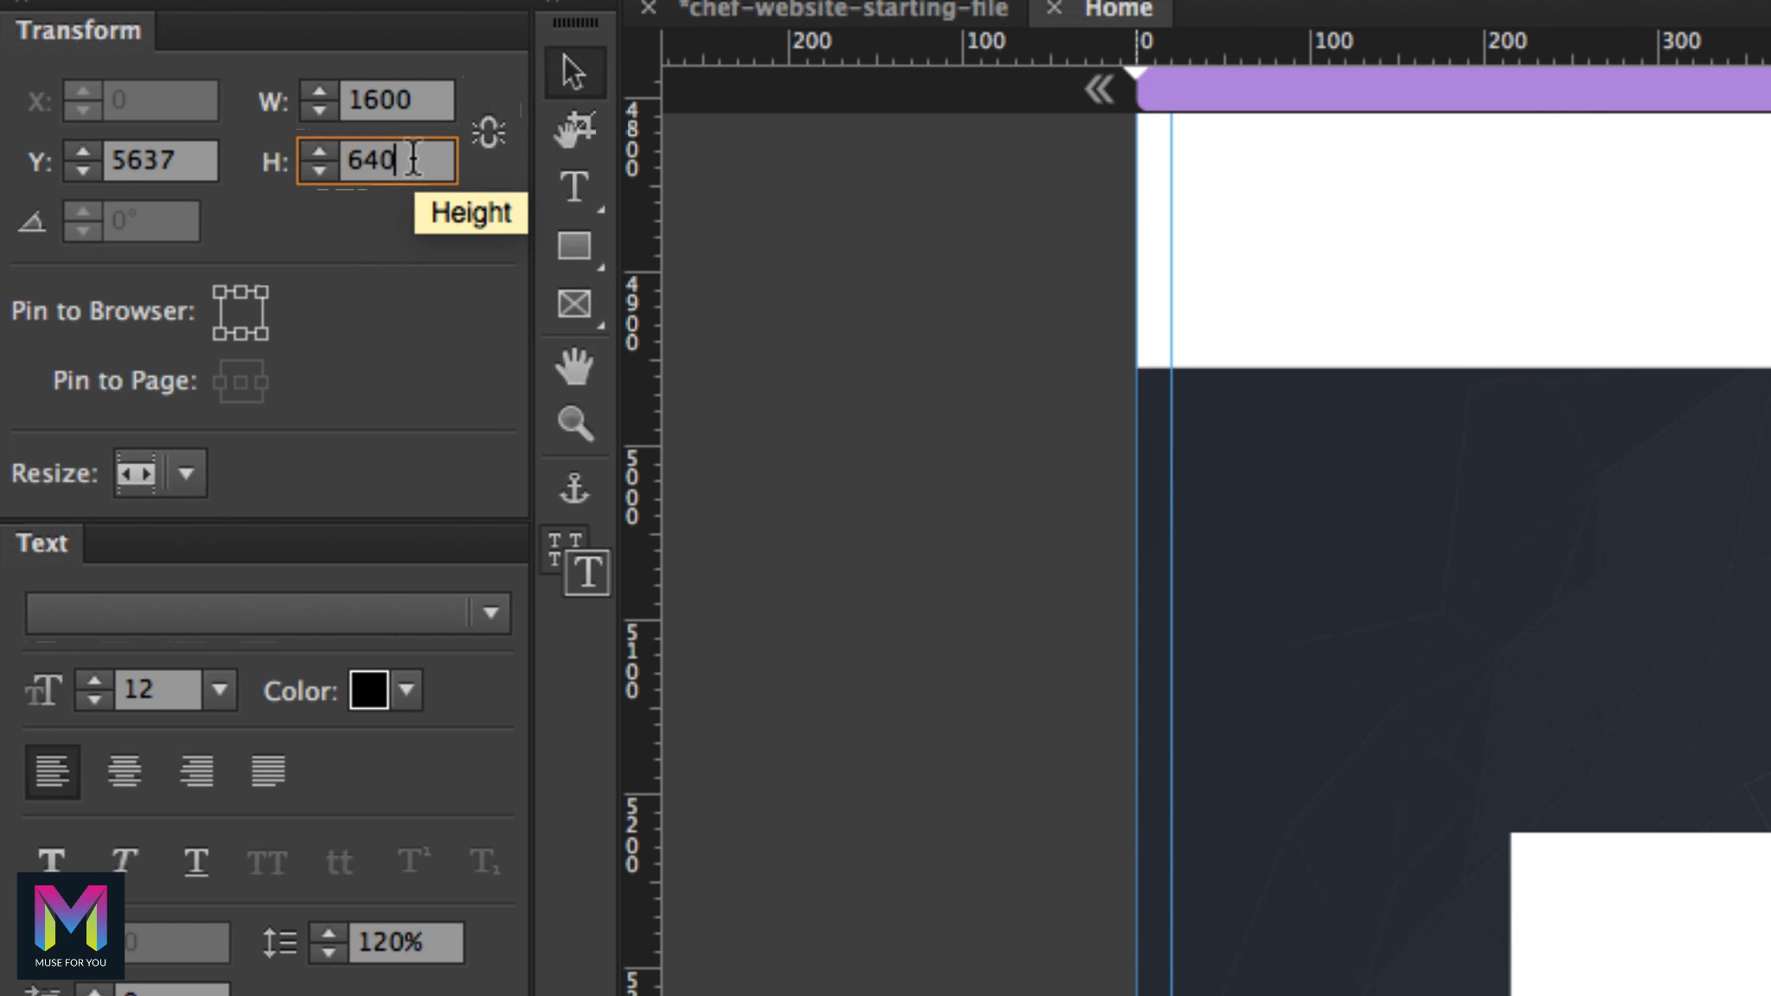
pyautogui.press('Return')
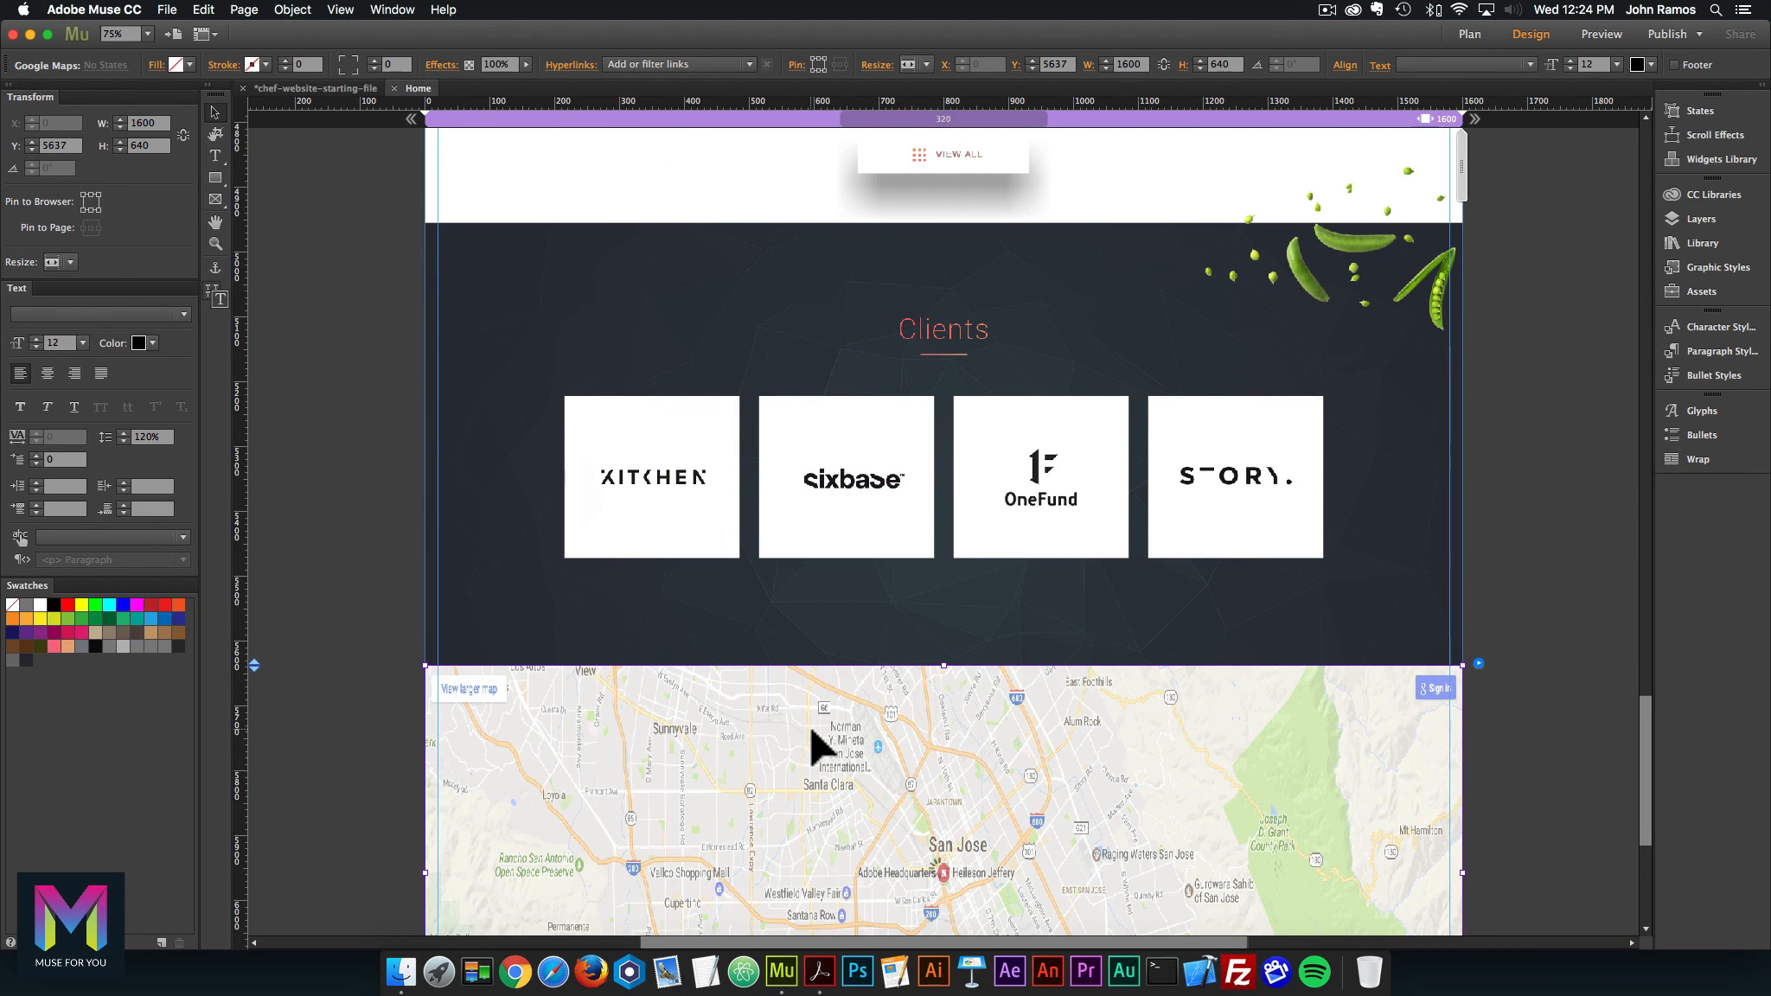
pyautogui.scroll(-4, 811, 729)
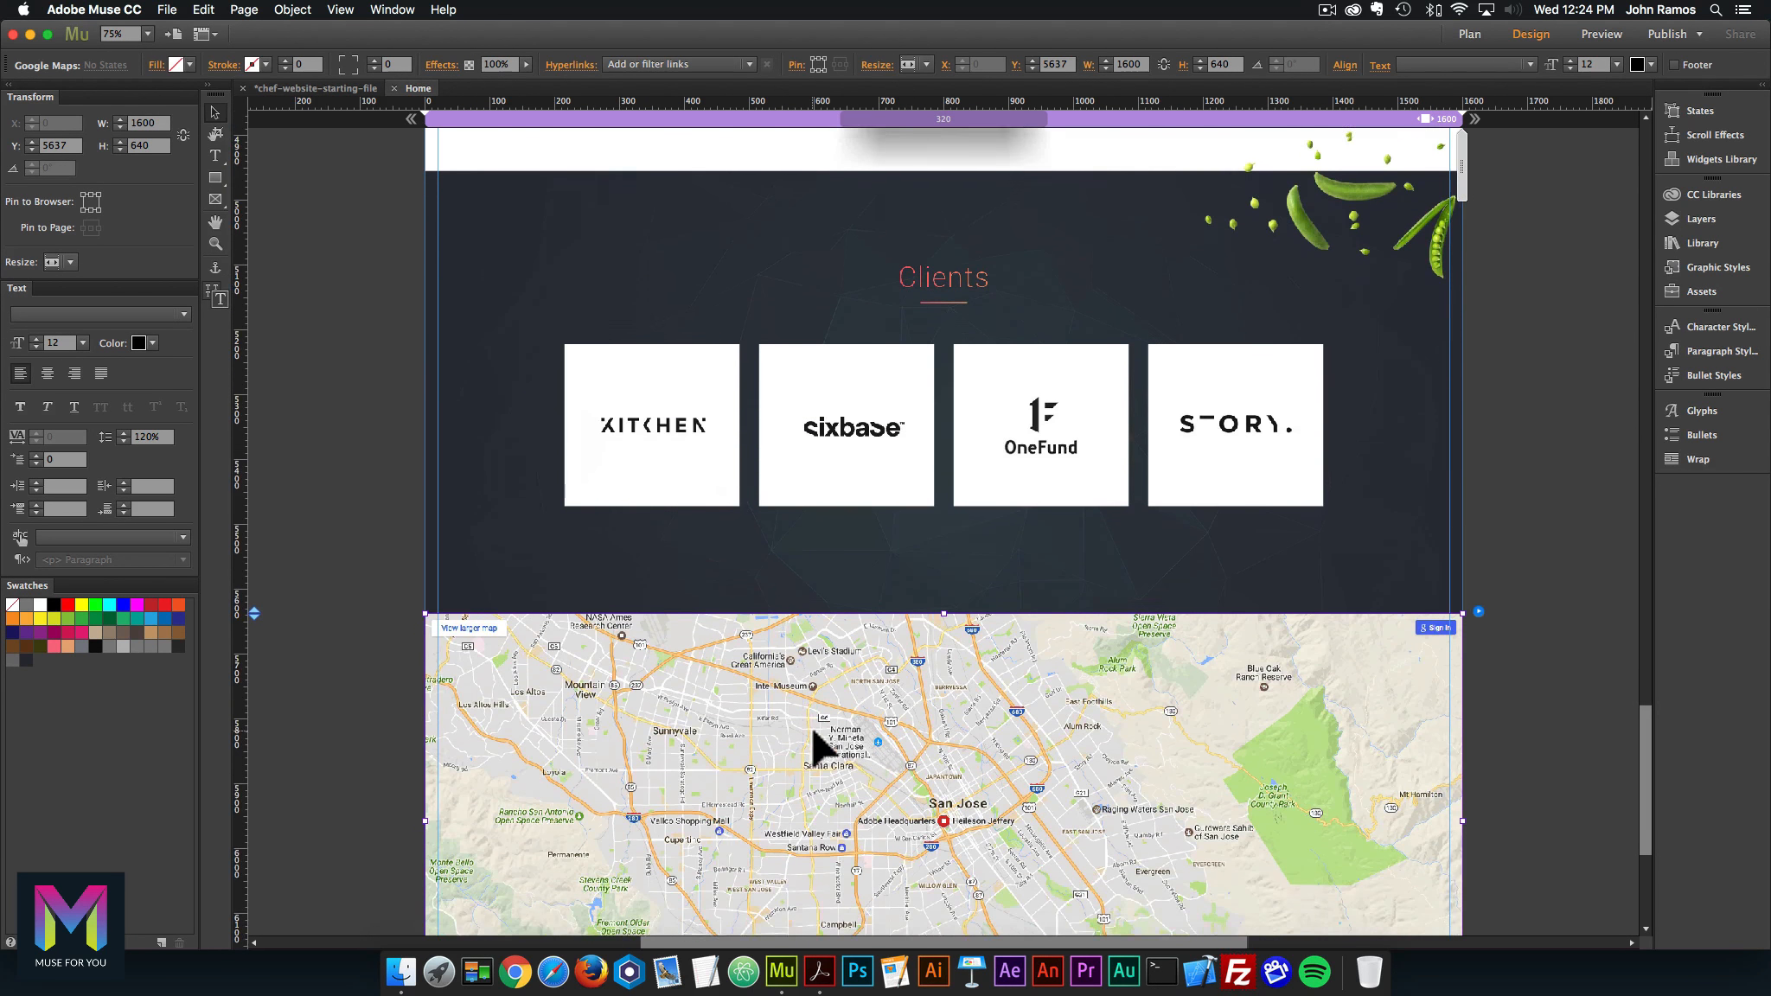
pyautogui.scroll(-2, 964, 709)
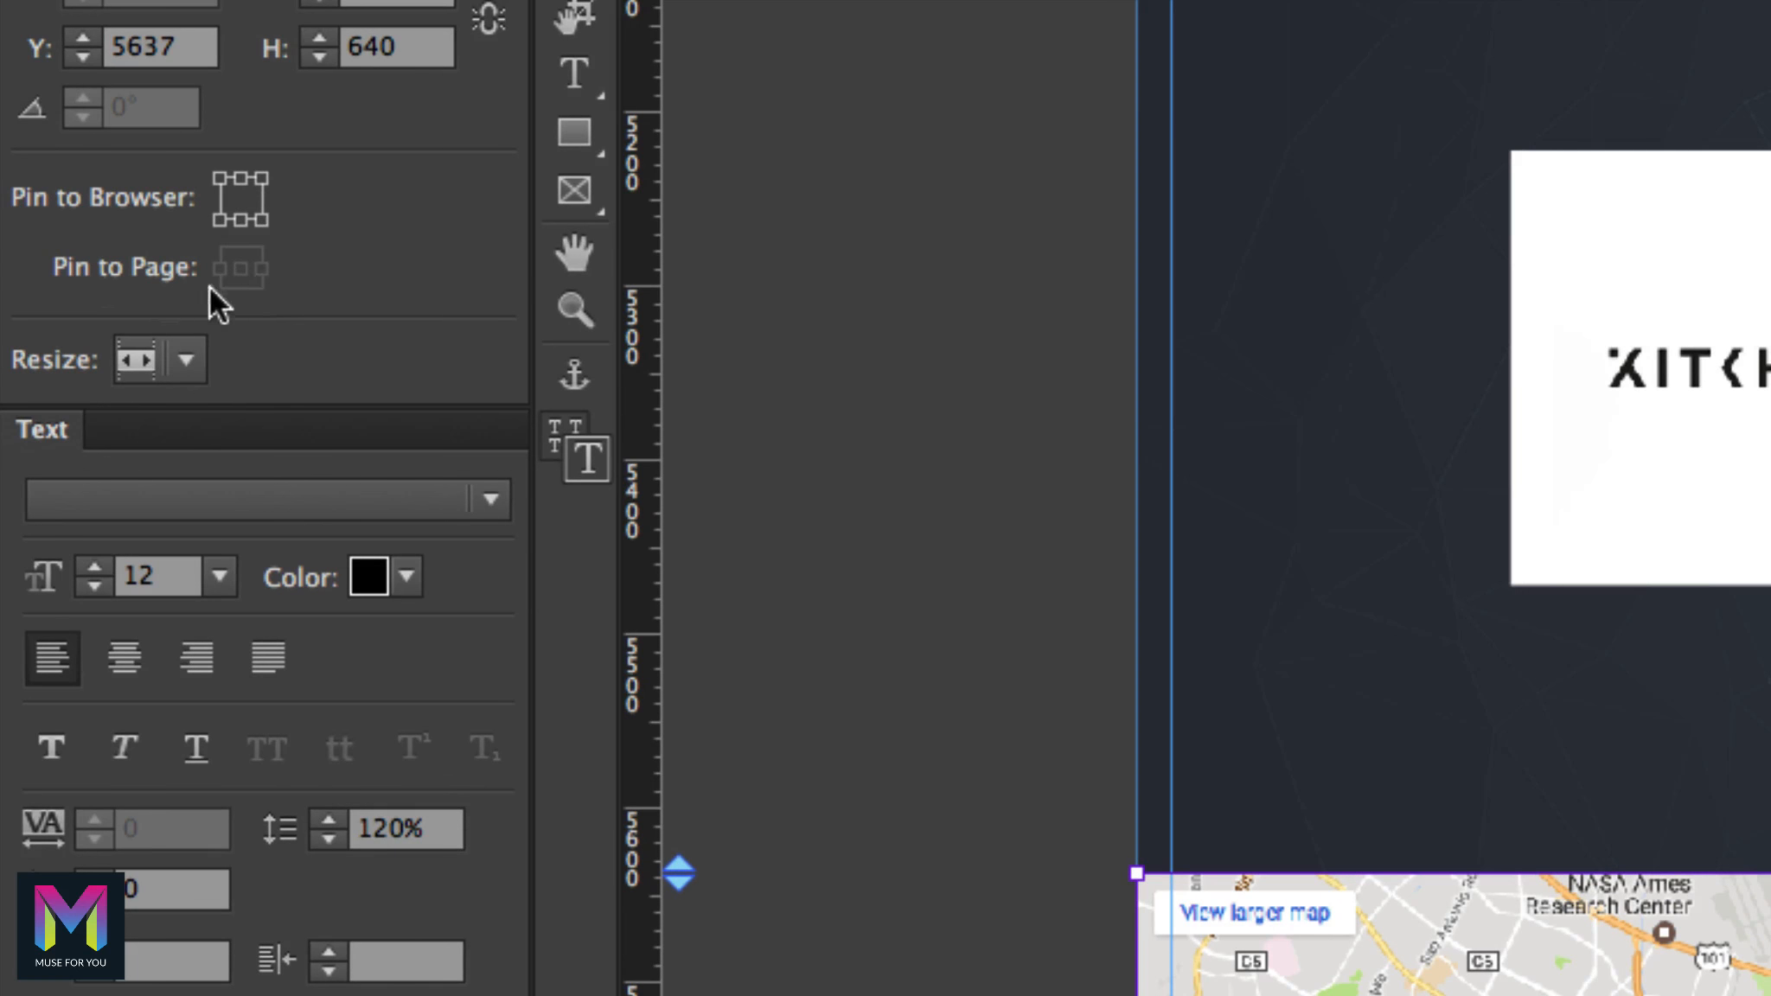
# Step: Check the map's resize setting and view the contact box design in the Acrobat PDF
pyautogui.click(189, 358)
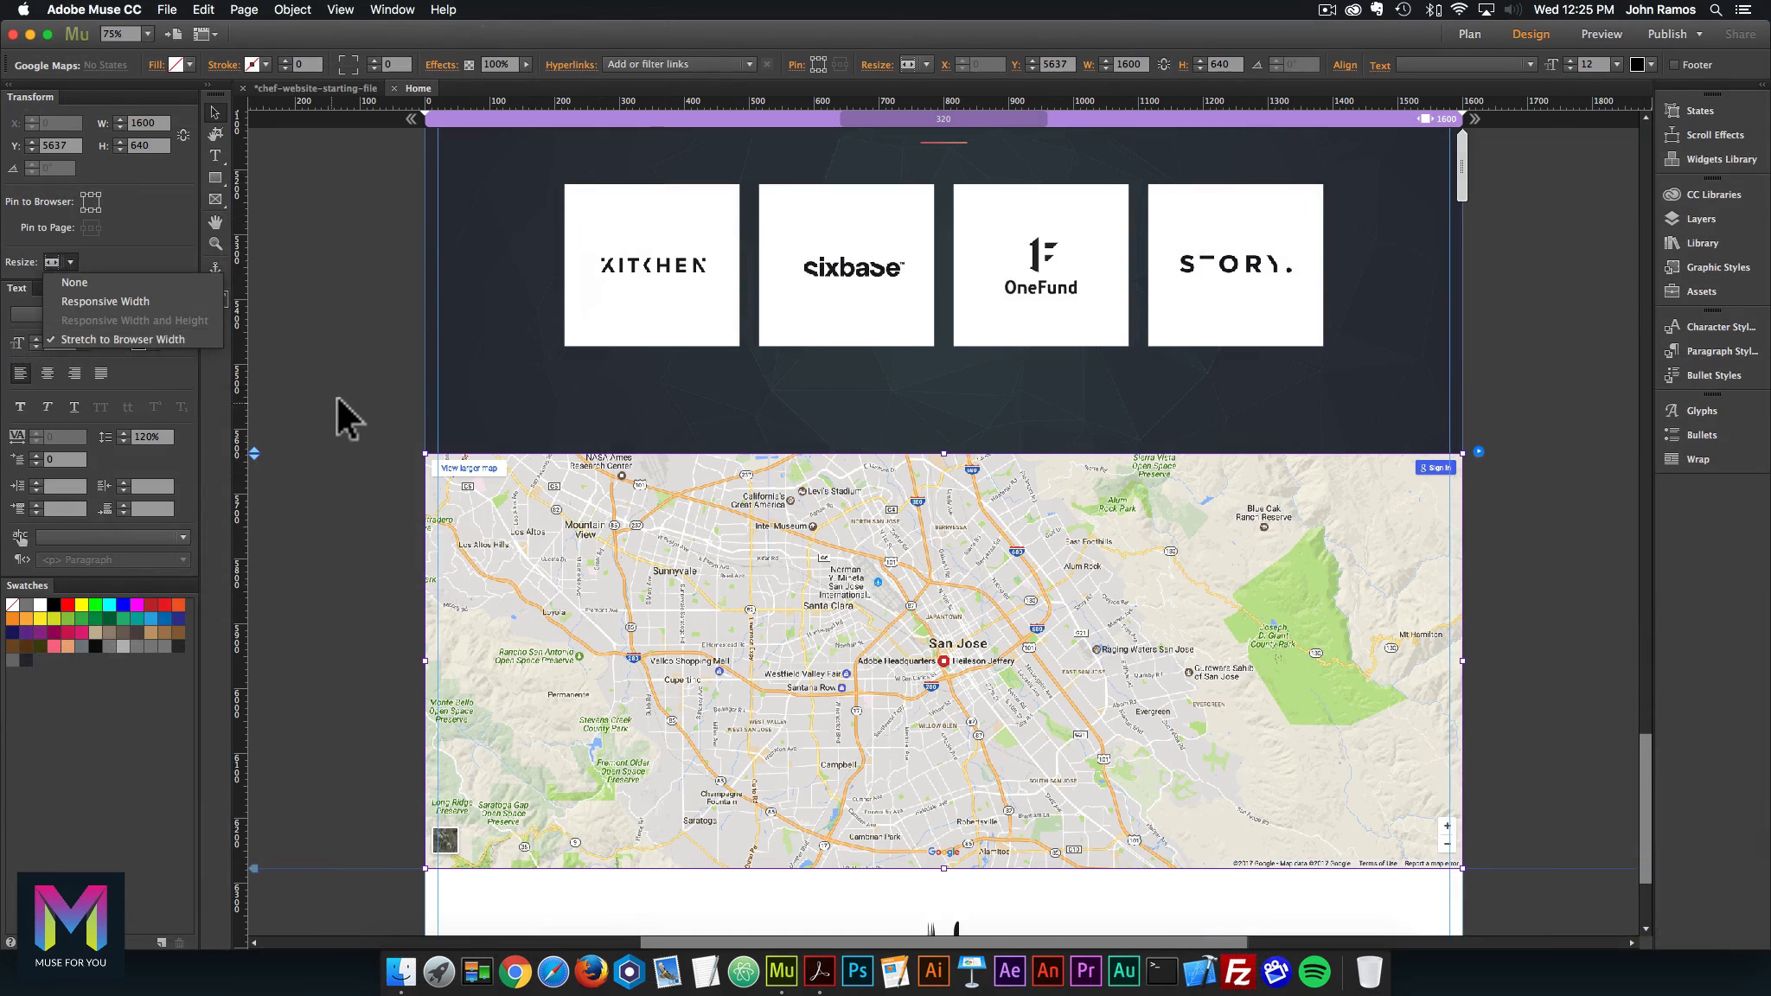
pyautogui.click(917, 711)
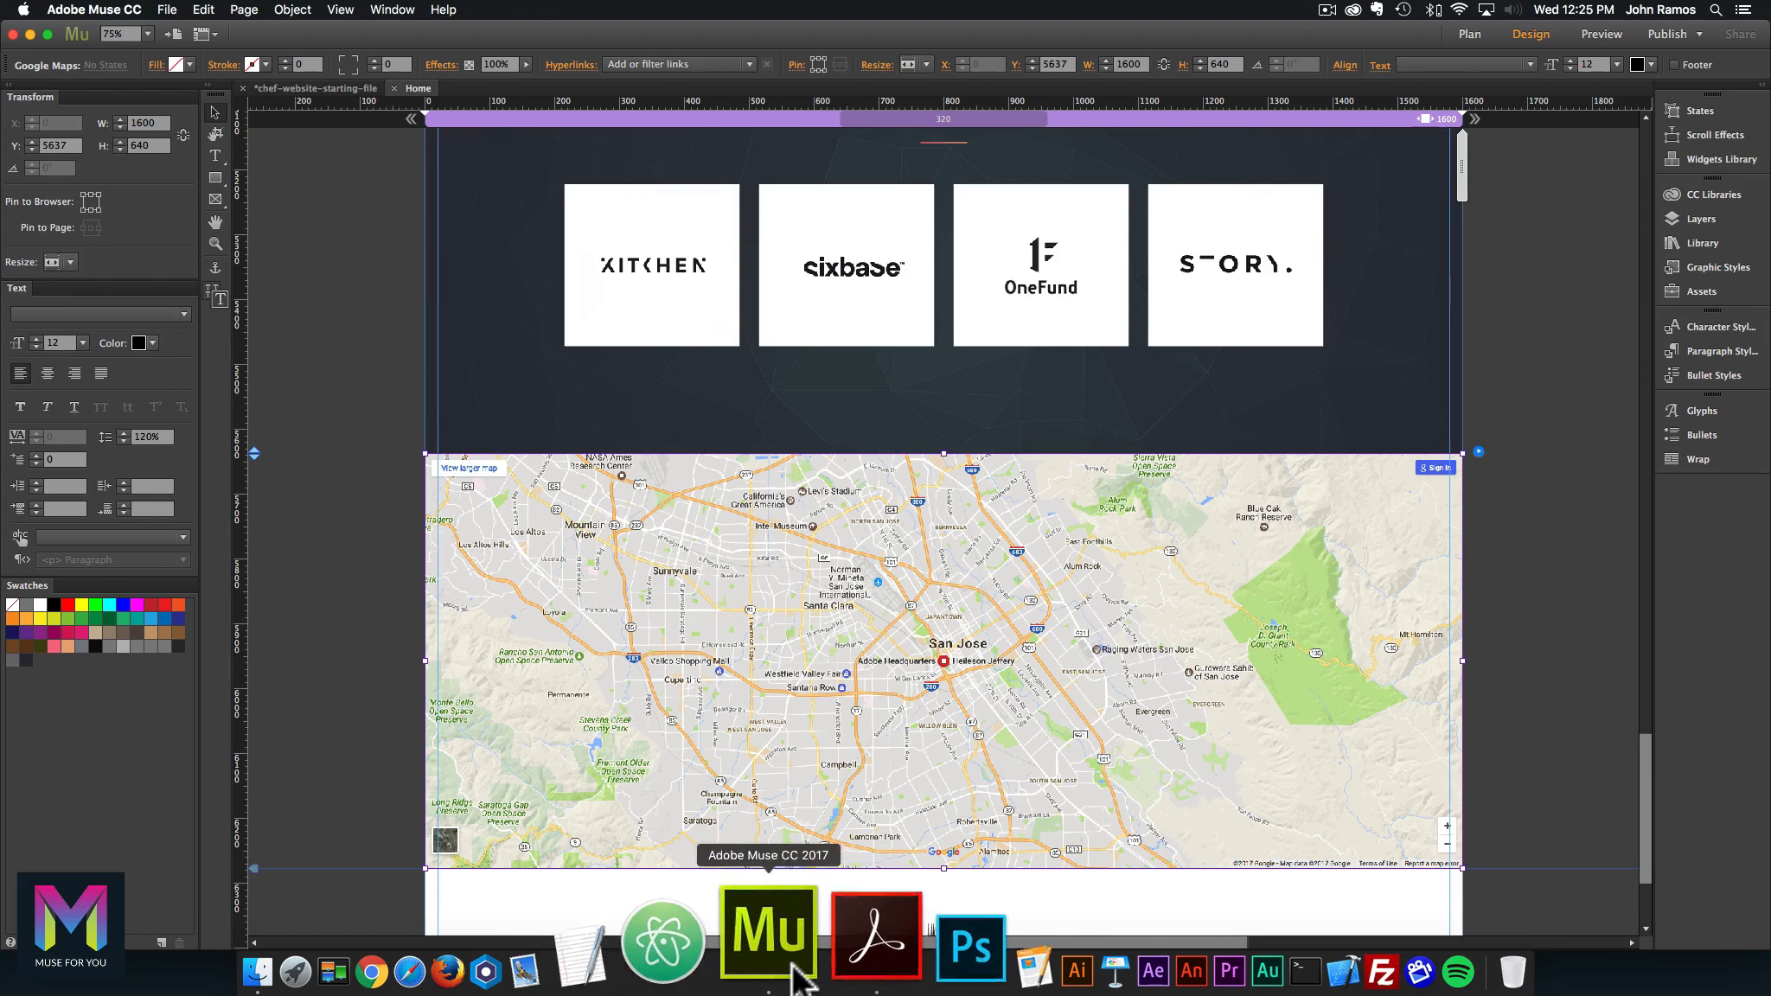
pyautogui.click(817, 973)
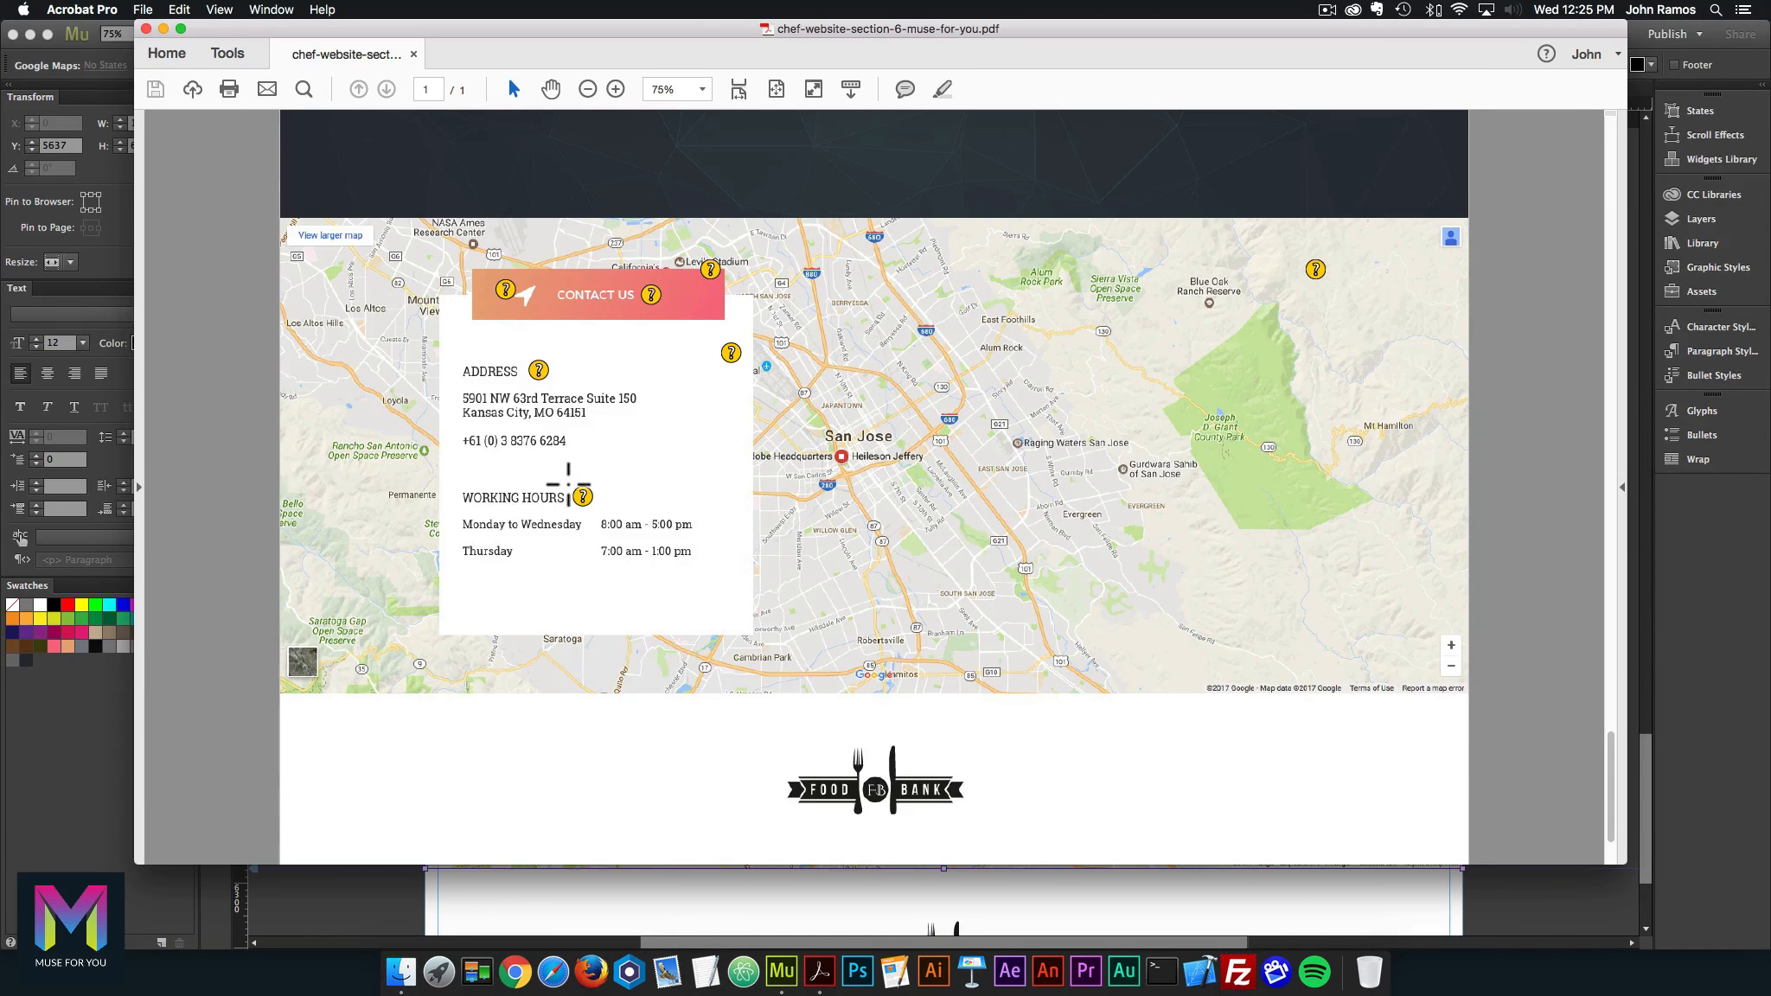
# Step: Return to Adobe Muse and draw a rectangle about 306 by 271 px over the map's western part, near X 224, Y 5820
pyautogui.click(774, 962)
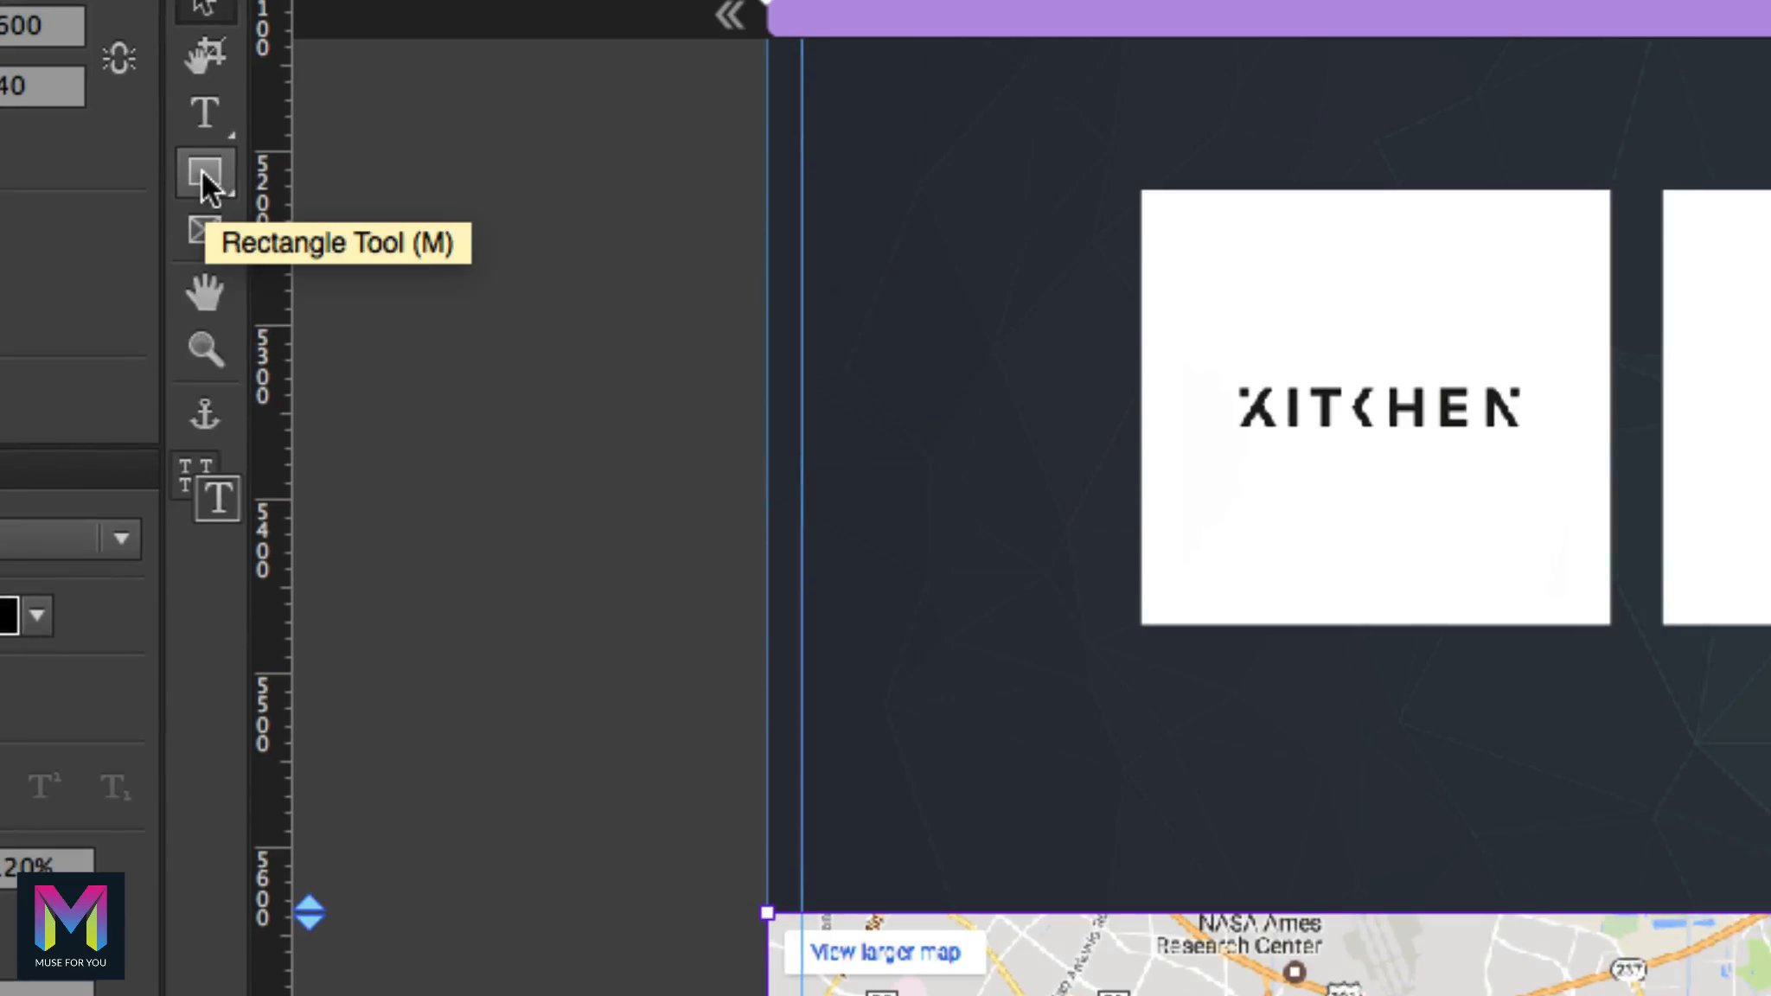
pyautogui.click(215, 176)
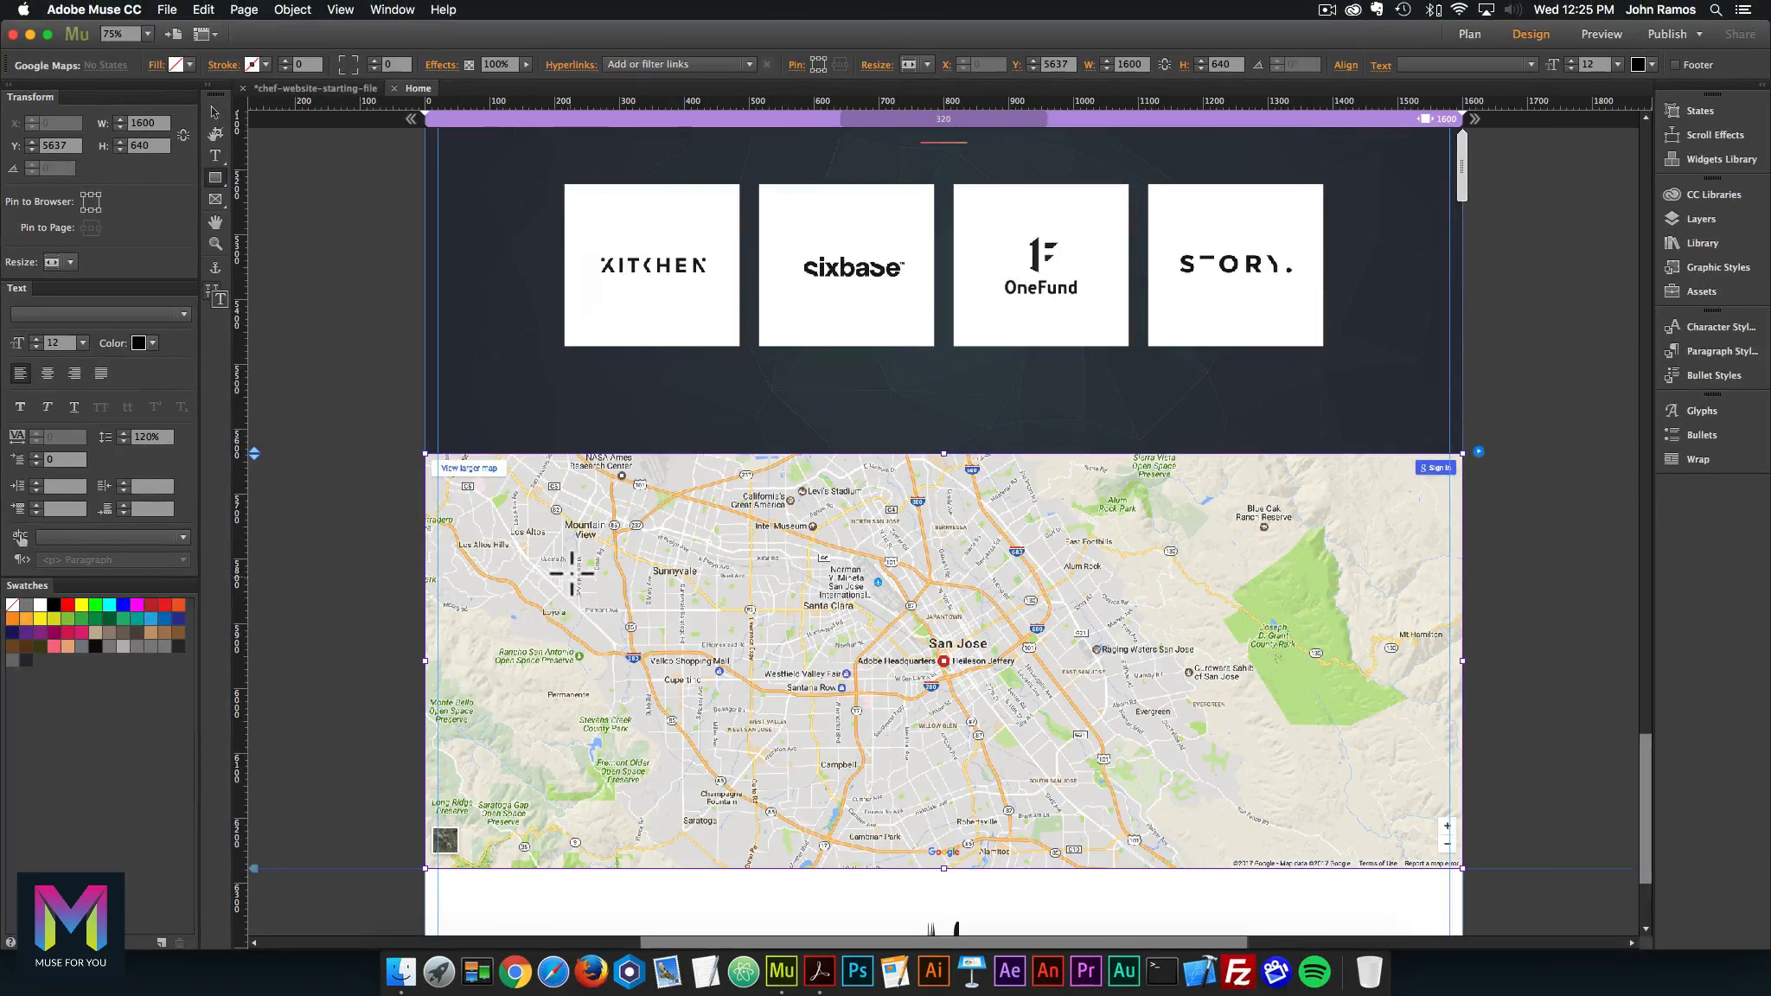
pyautogui.moveTo(570, 571); pyautogui.dragTo(770, 748)
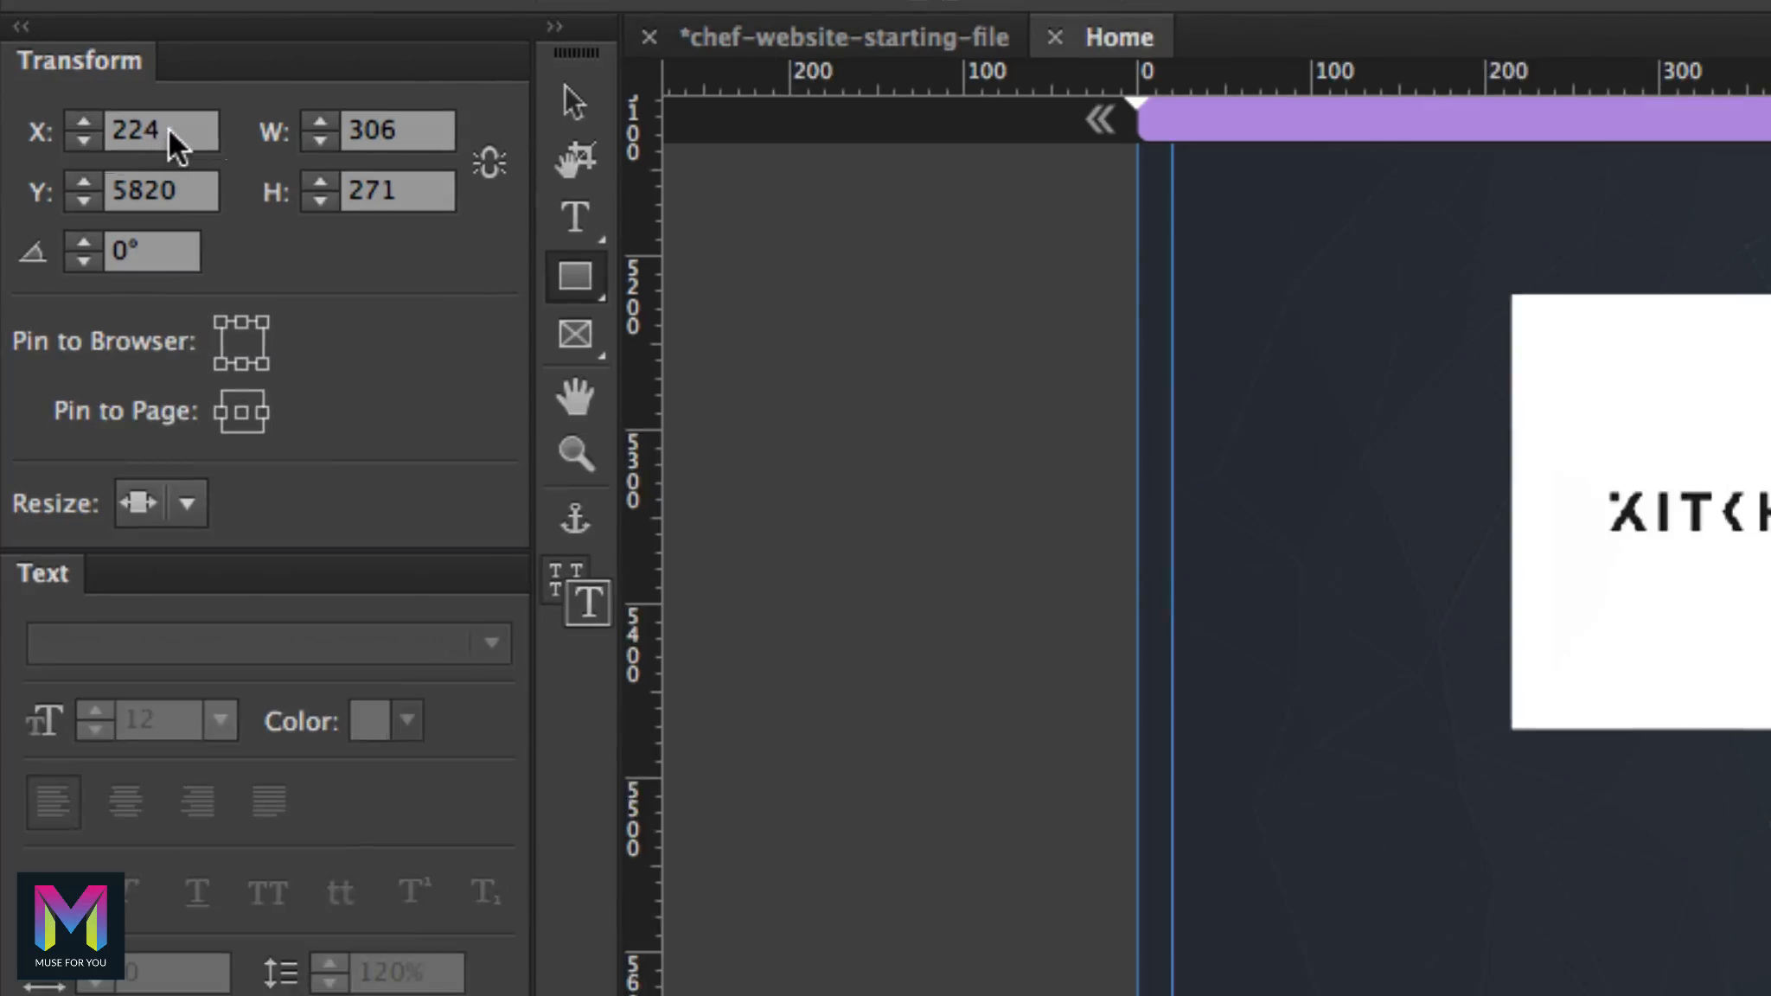
# Step: Position the new rectangle over the map at X 215, Y 5740
pyautogui.click(178, 139)
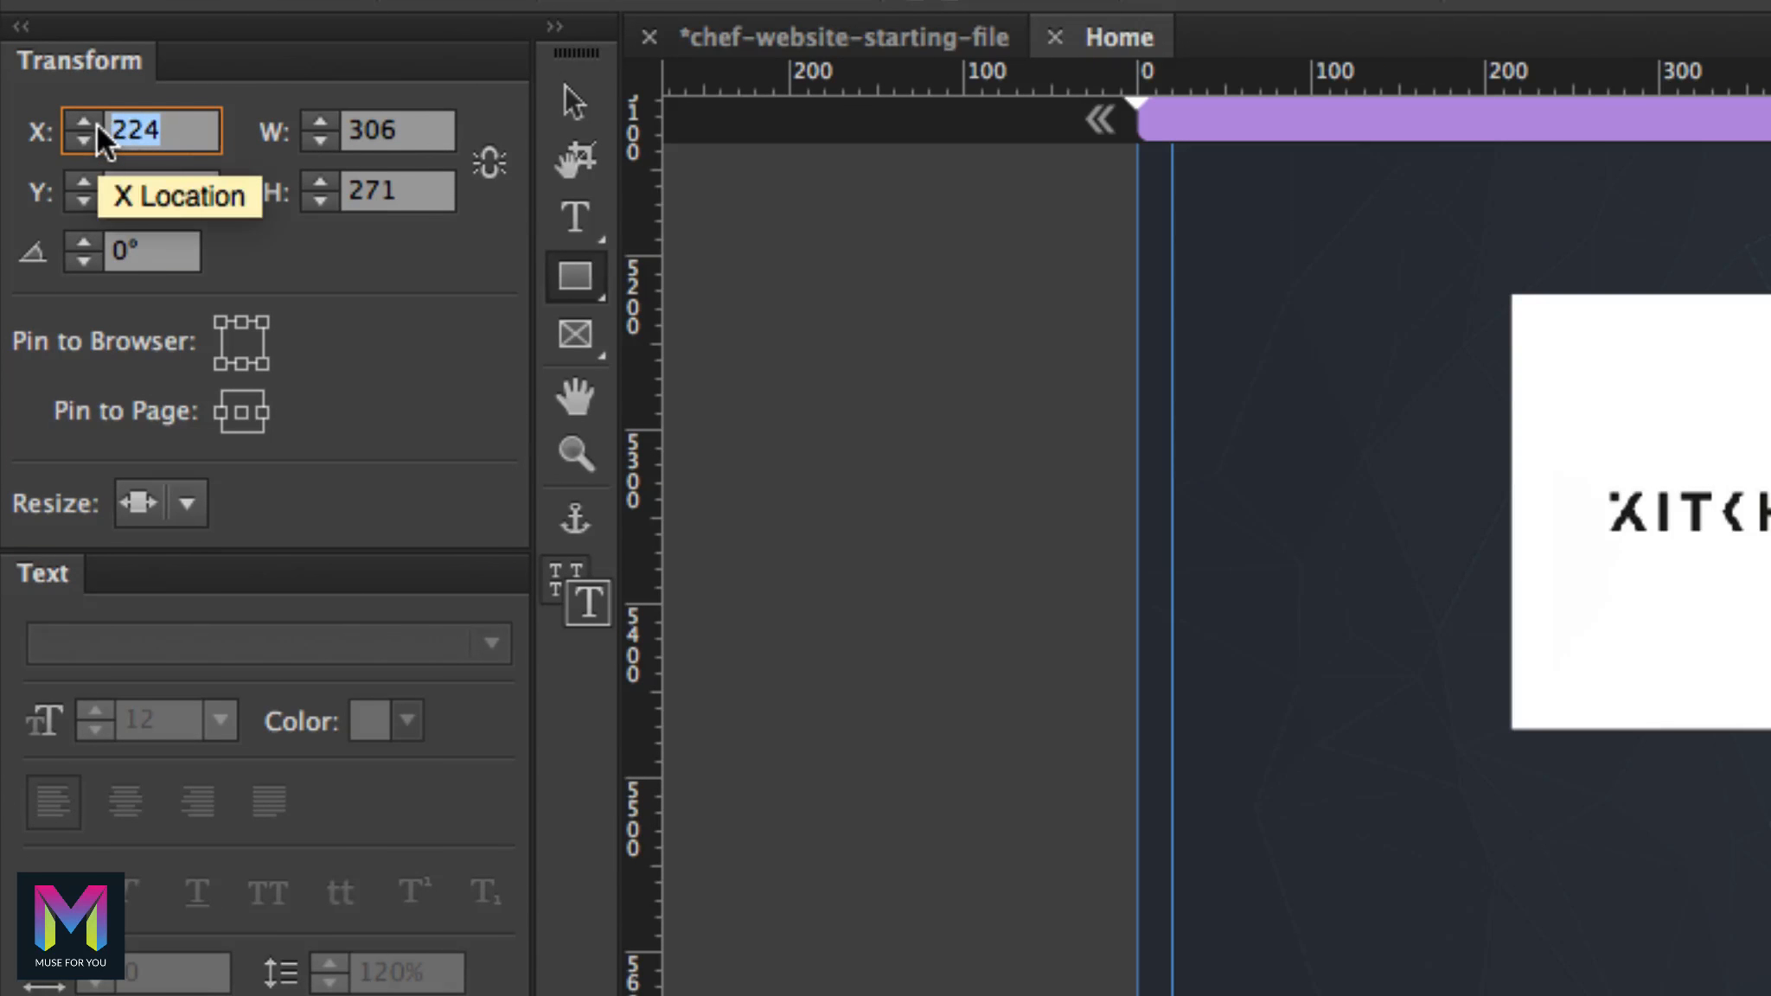
pyautogui.write('21')
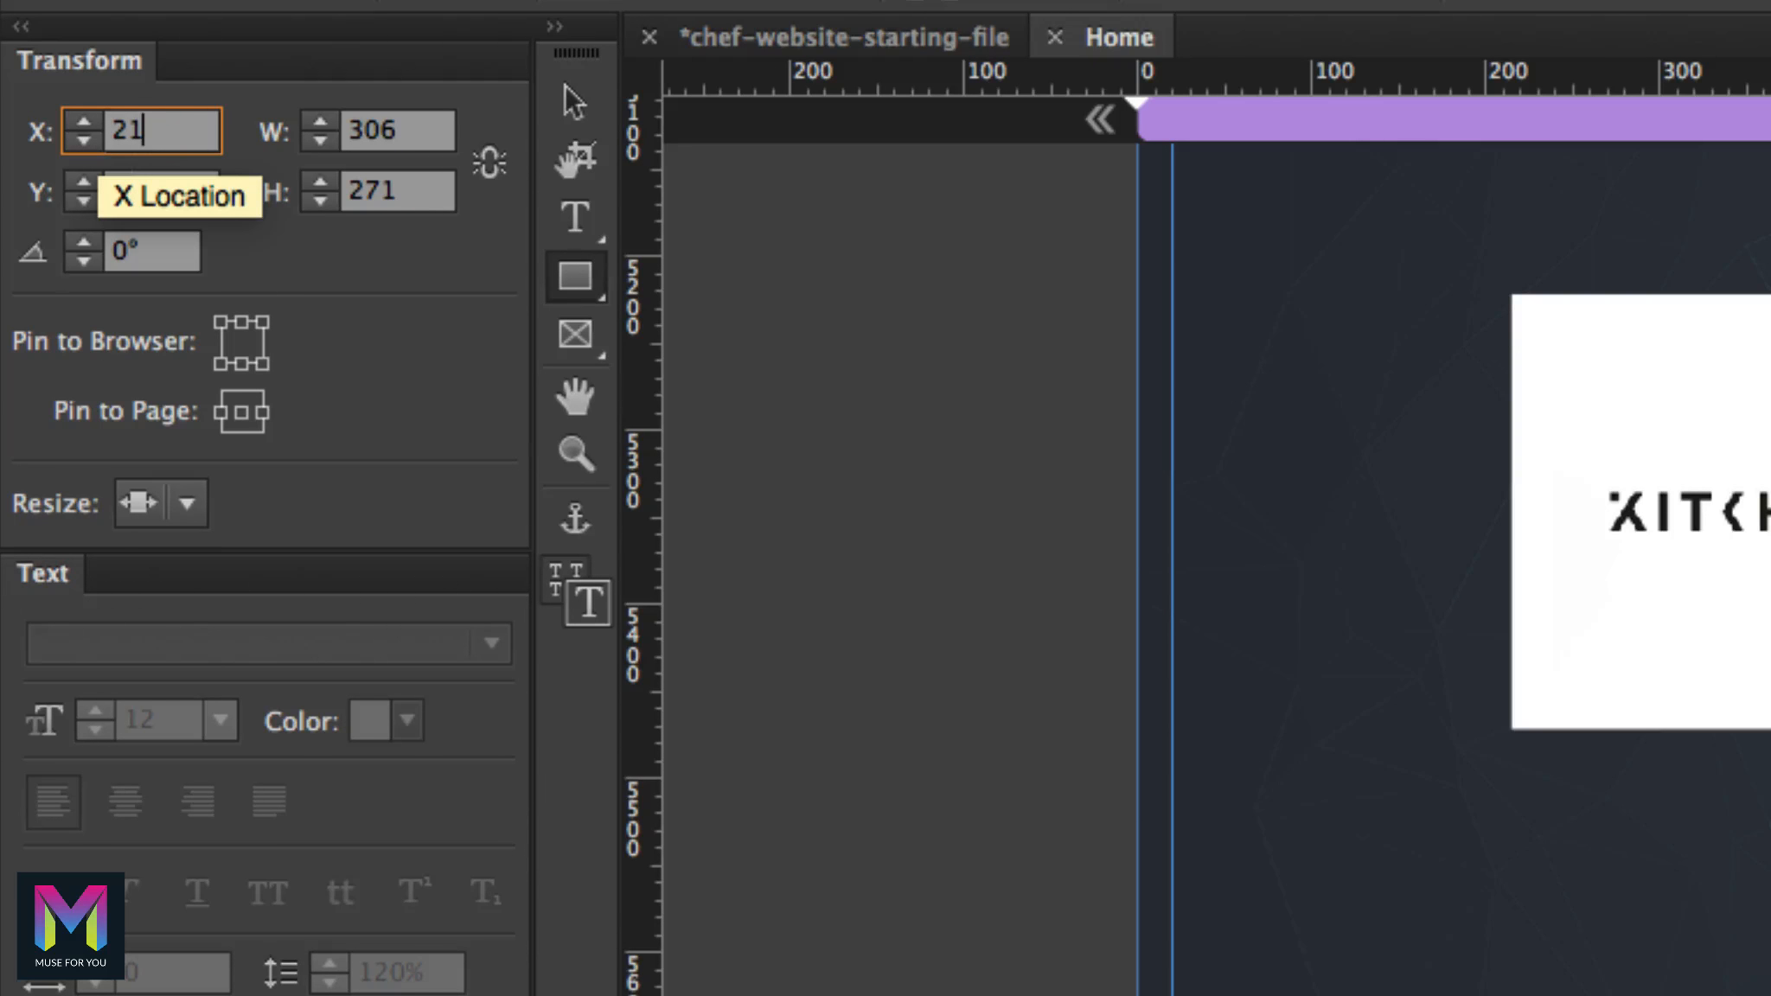
pyautogui.write('5')
pyautogui.press('Return')
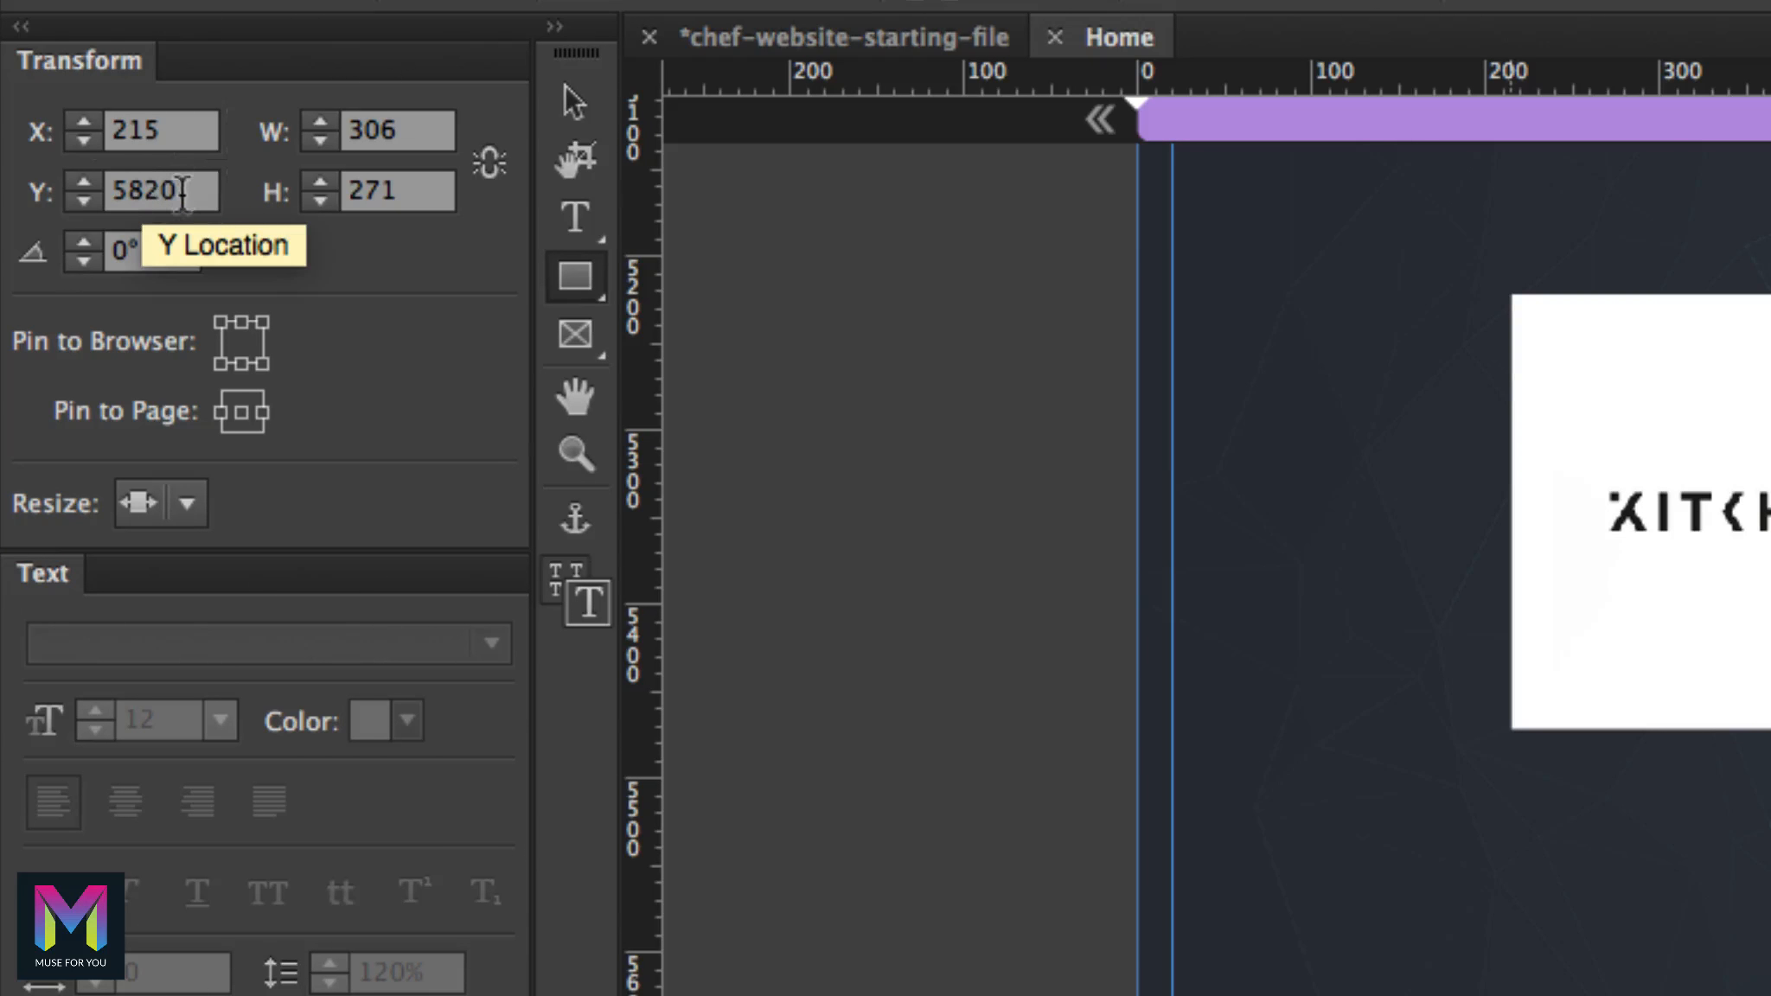
pyautogui.click(143, 197)
pyautogui.write('5')
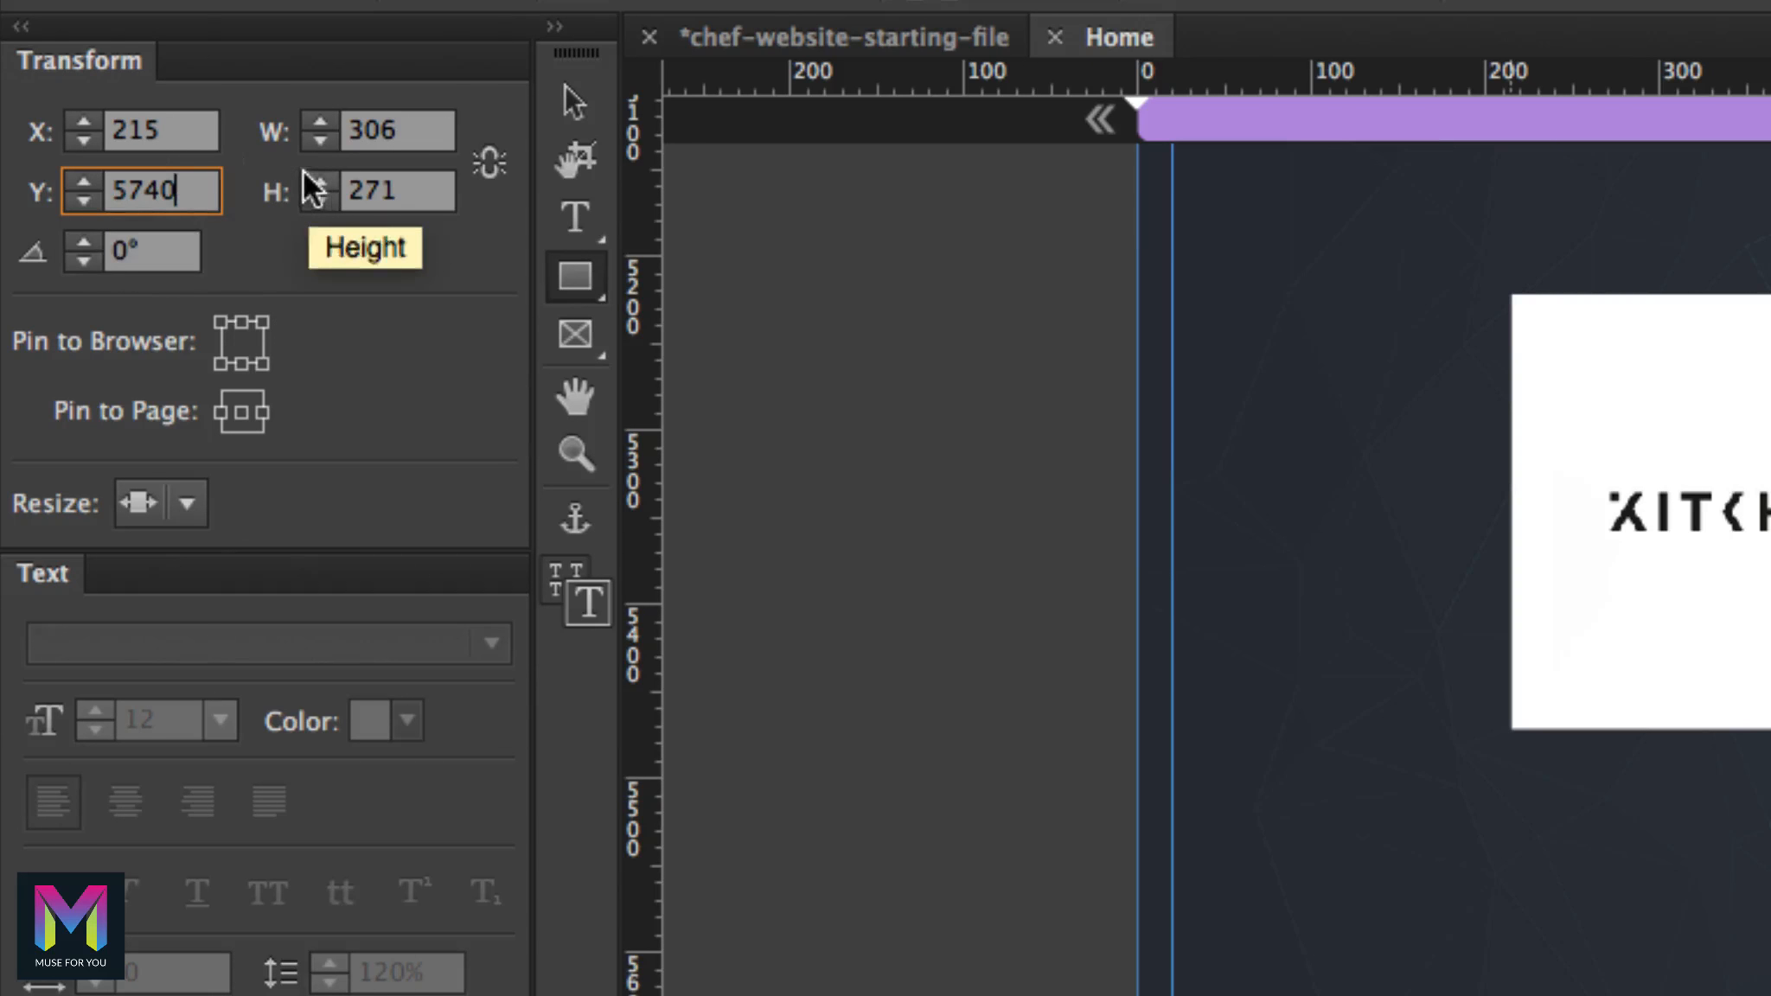
# Step: Set the rectangle's width to 422 and its height to 458
pyautogui.click(389, 141)
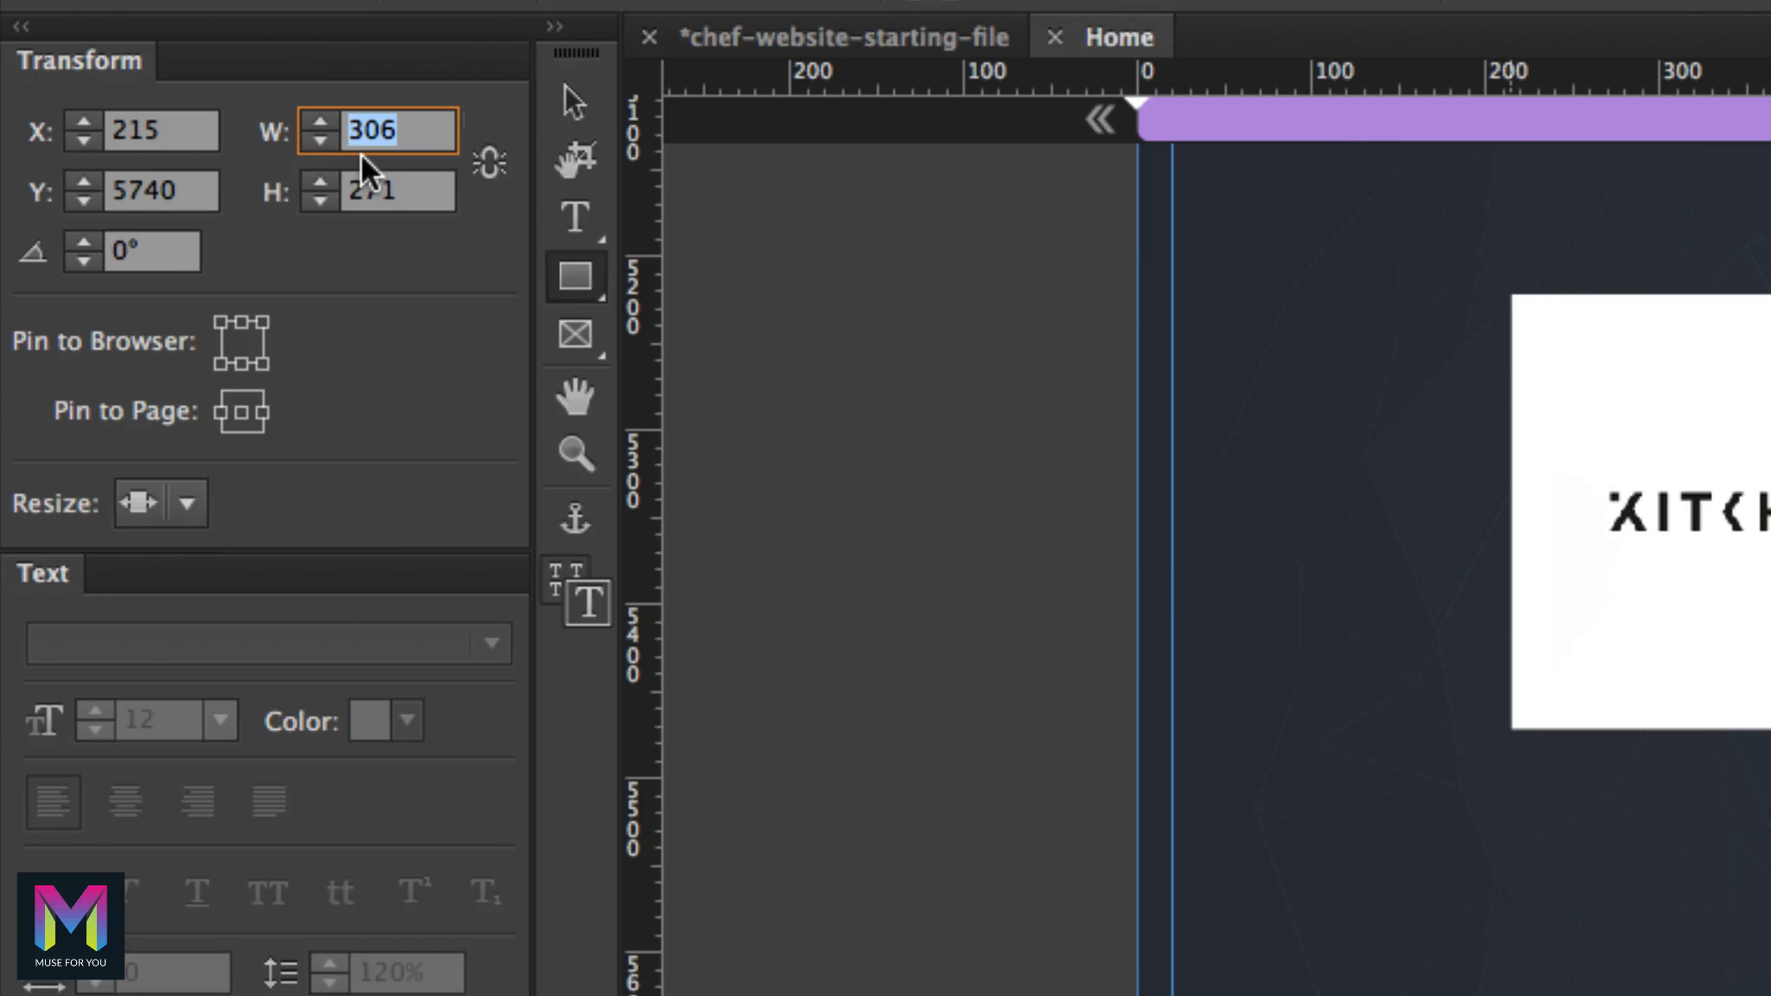
pyautogui.write('422')
pyautogui.press('Return')
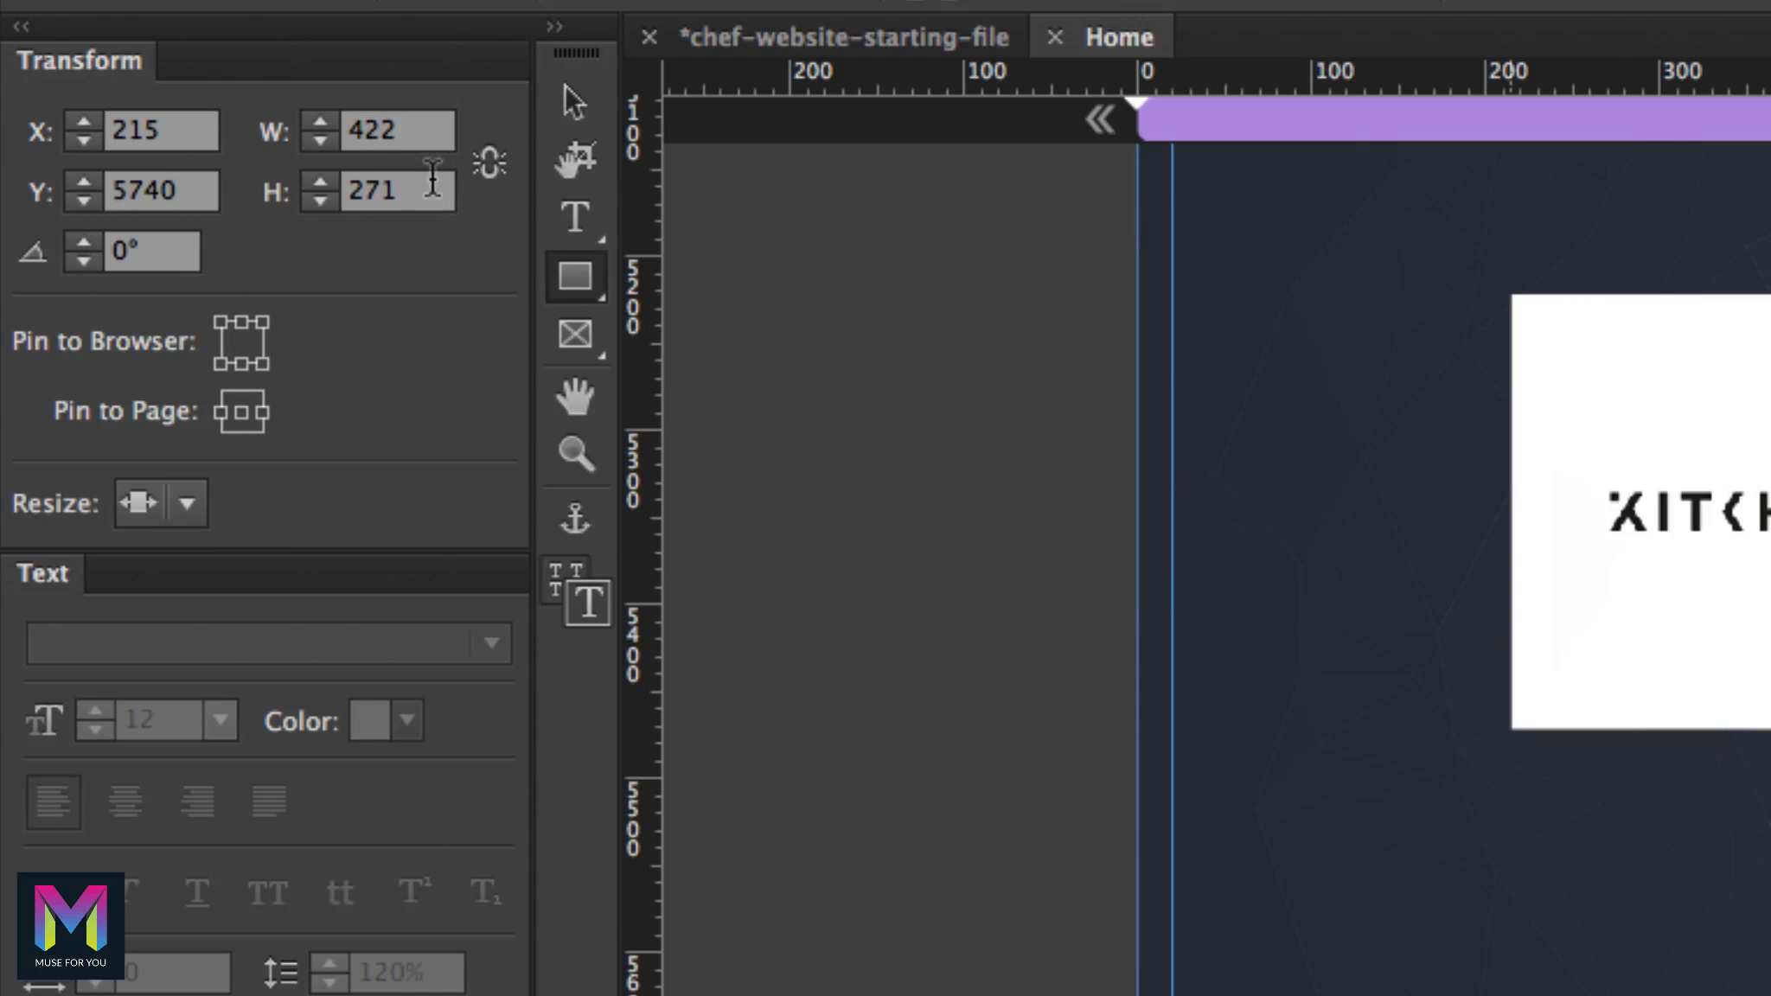
pyautogui.click(395, 200)
pyautogui.write('458')
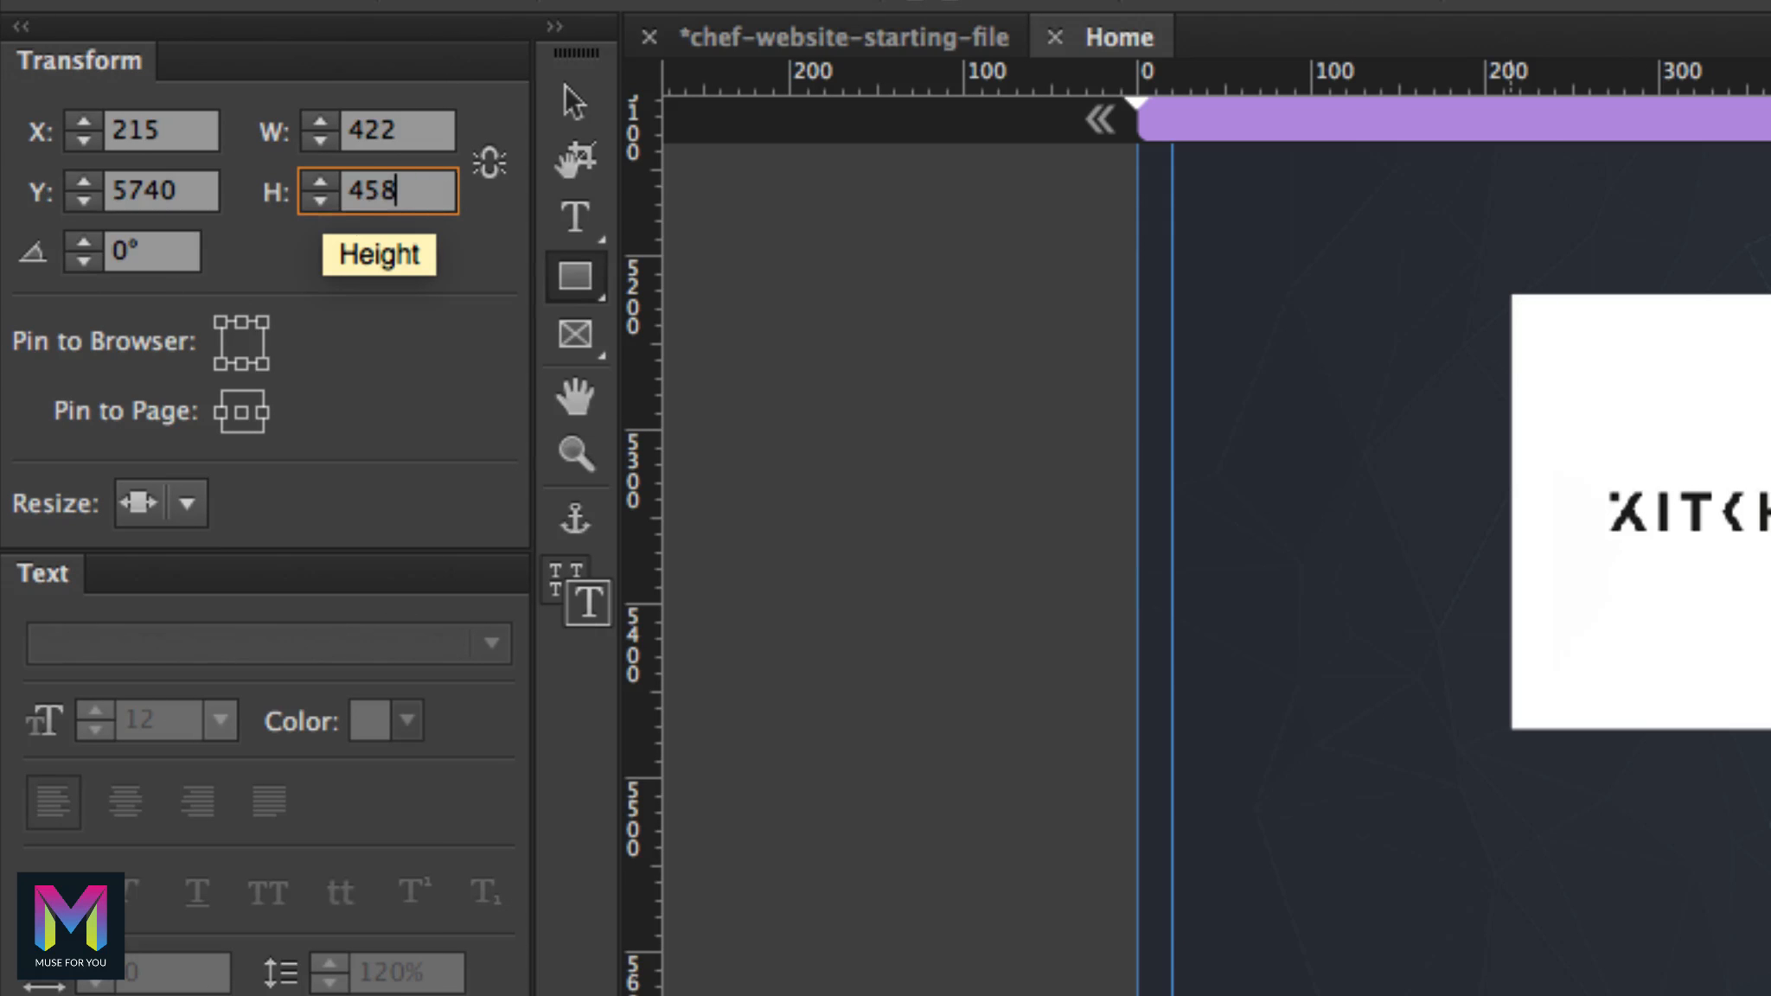
pyautogui.press('Return')
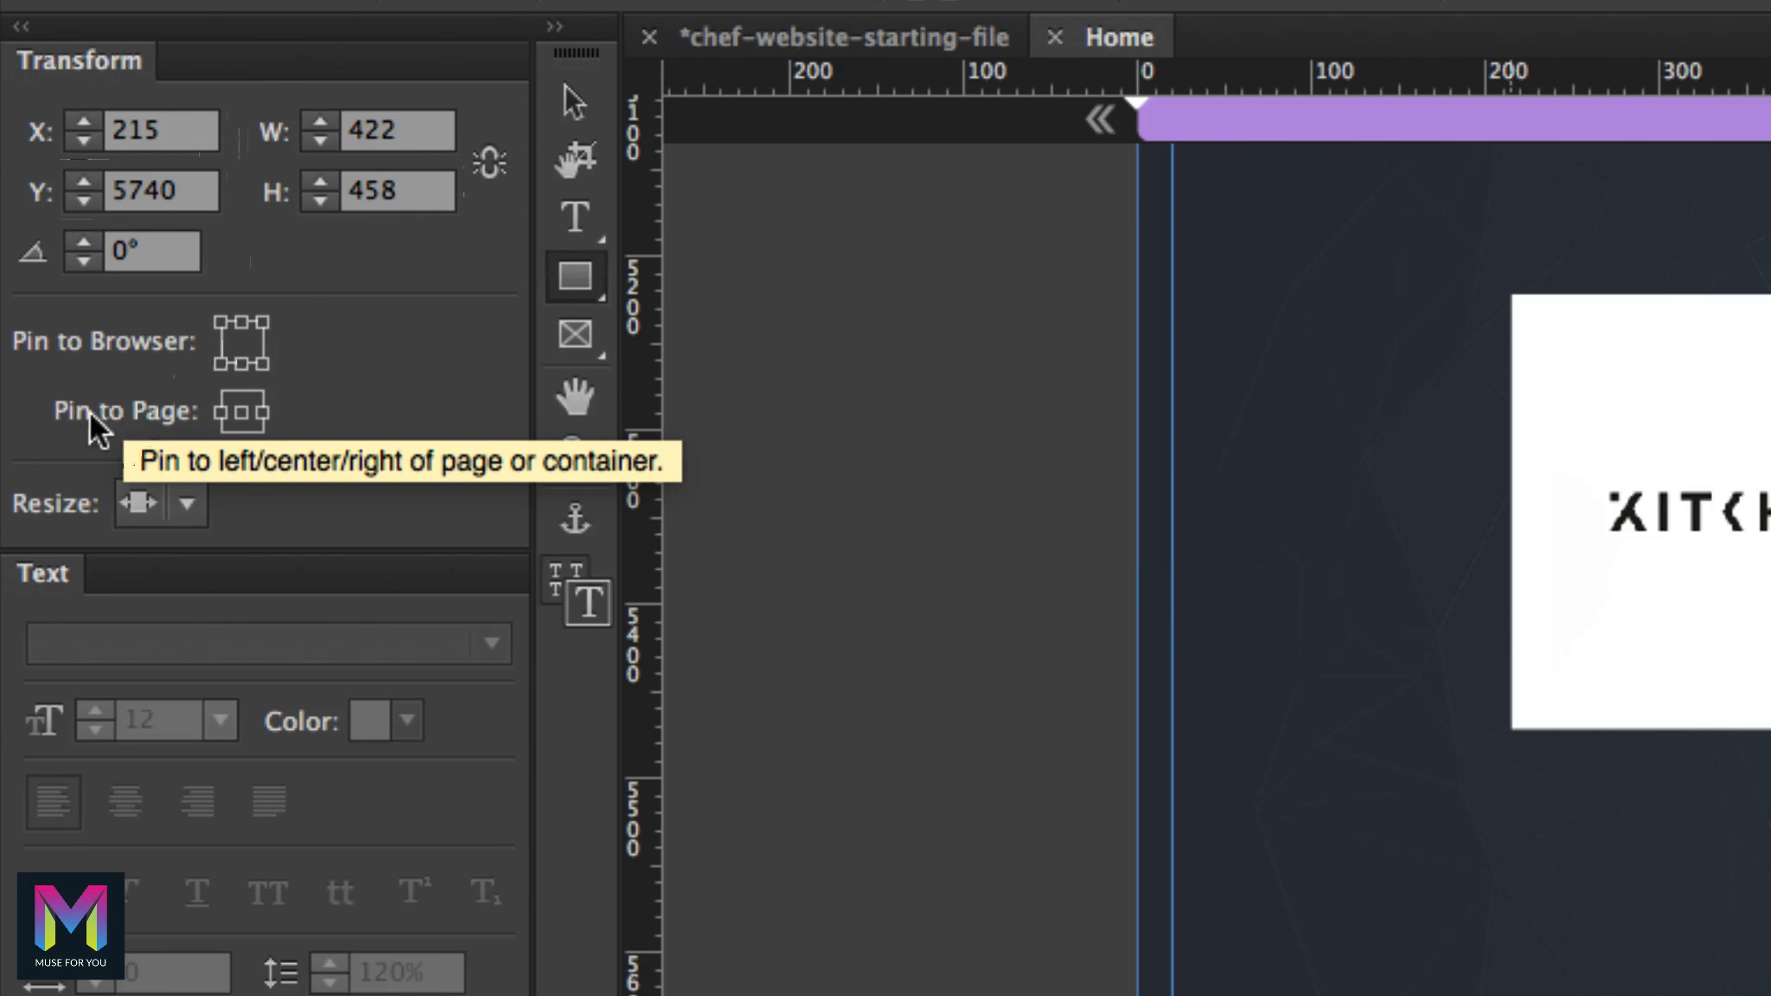
# Step: Pin the rectangle to the centre of the page and change its resize behaviour from the responsive default
pyautogui.click(242, 419)
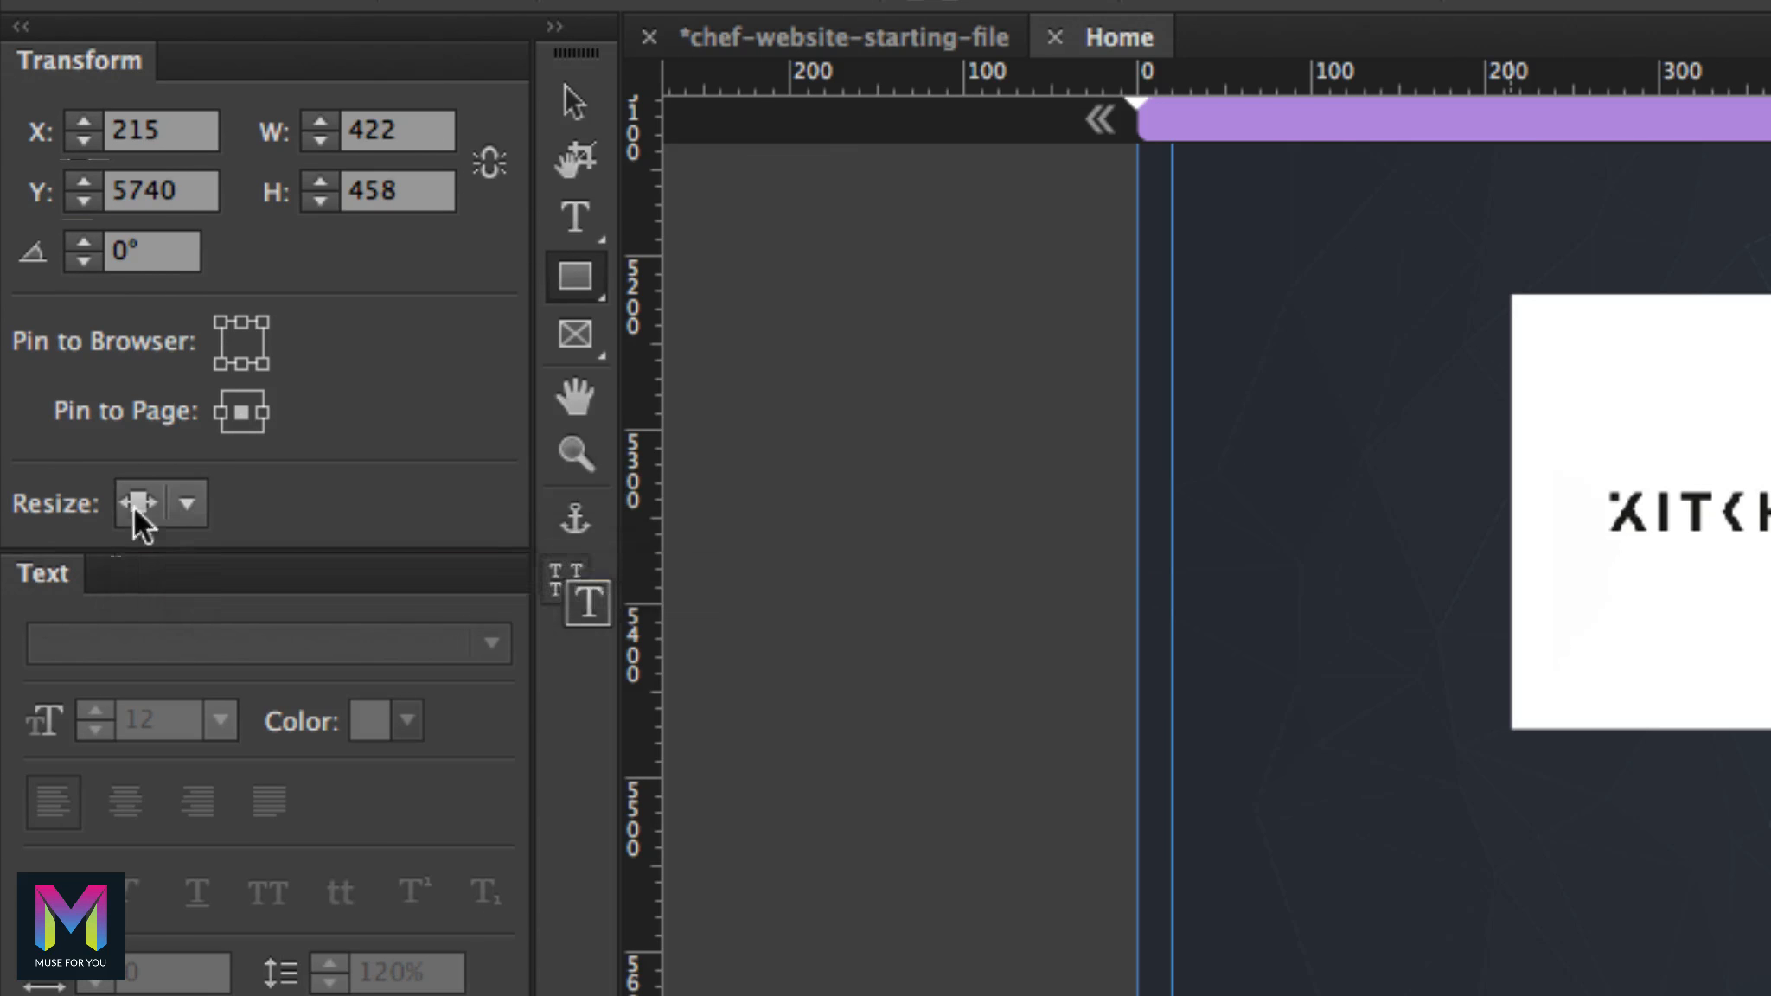
pyautogui.click(186, 506)
pyautogui.click(223, 566)
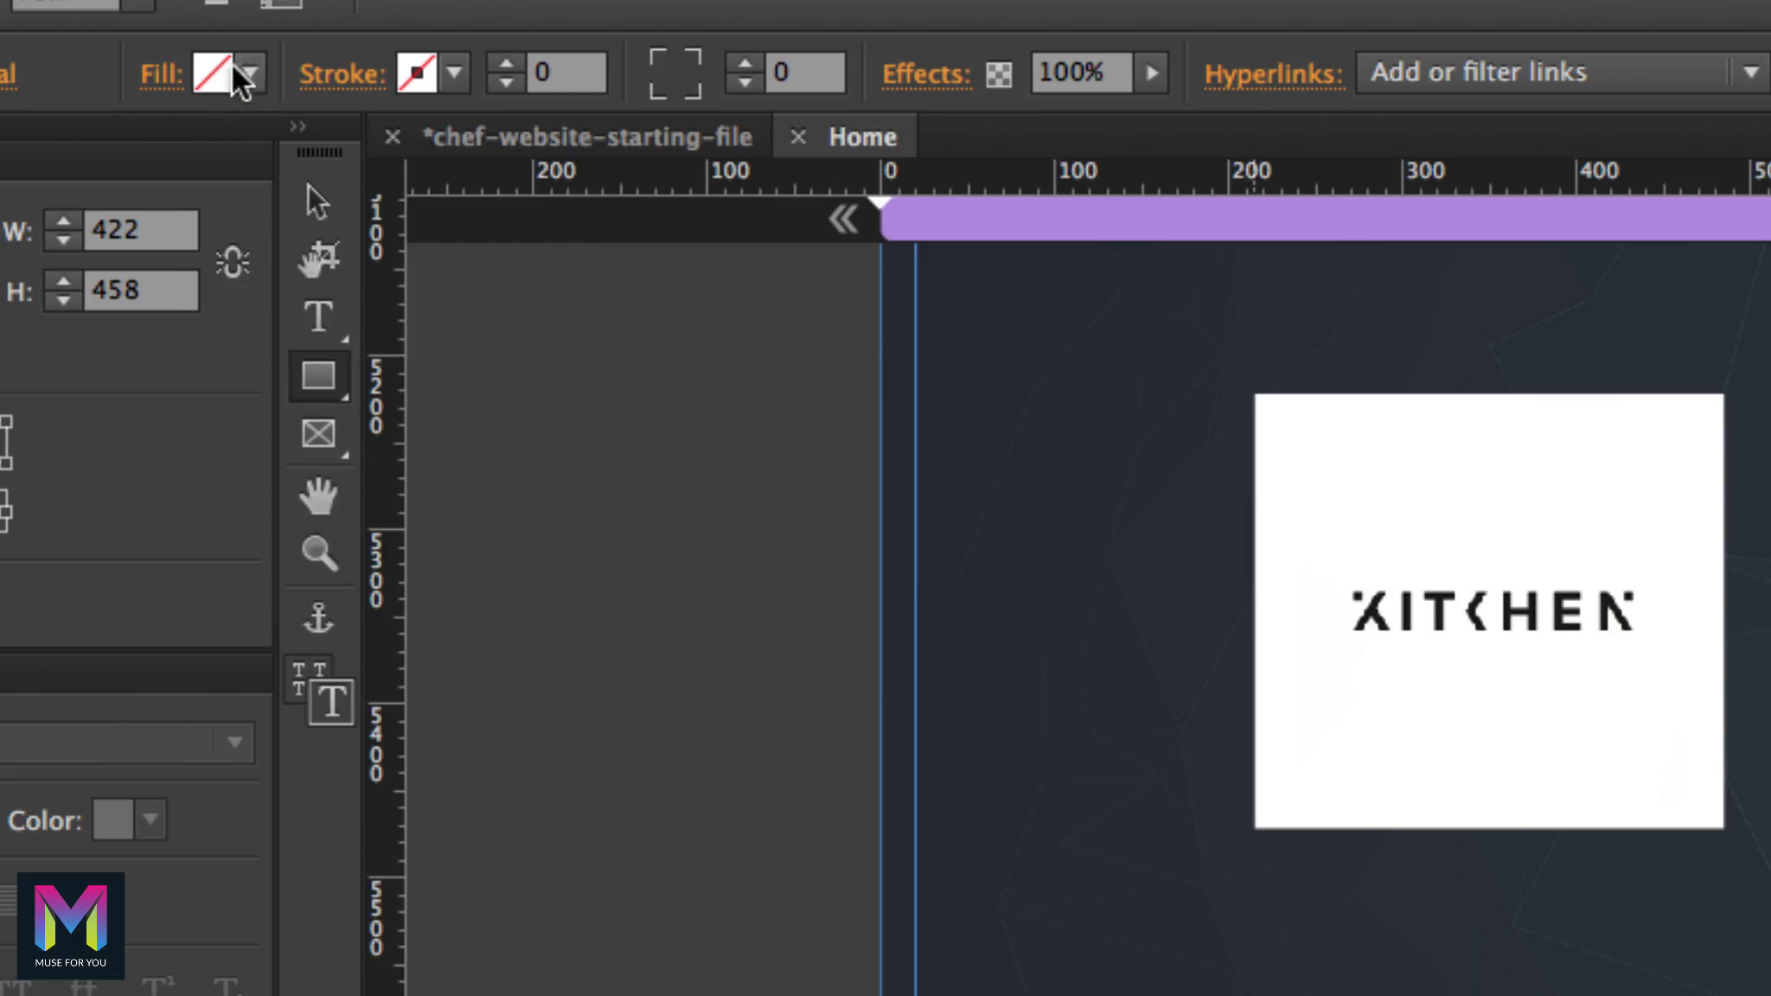
# Step: Fill the contact box rectangle with white (FFFFFF) and switch to the Selection tool
pyautogui.click(185, 64)
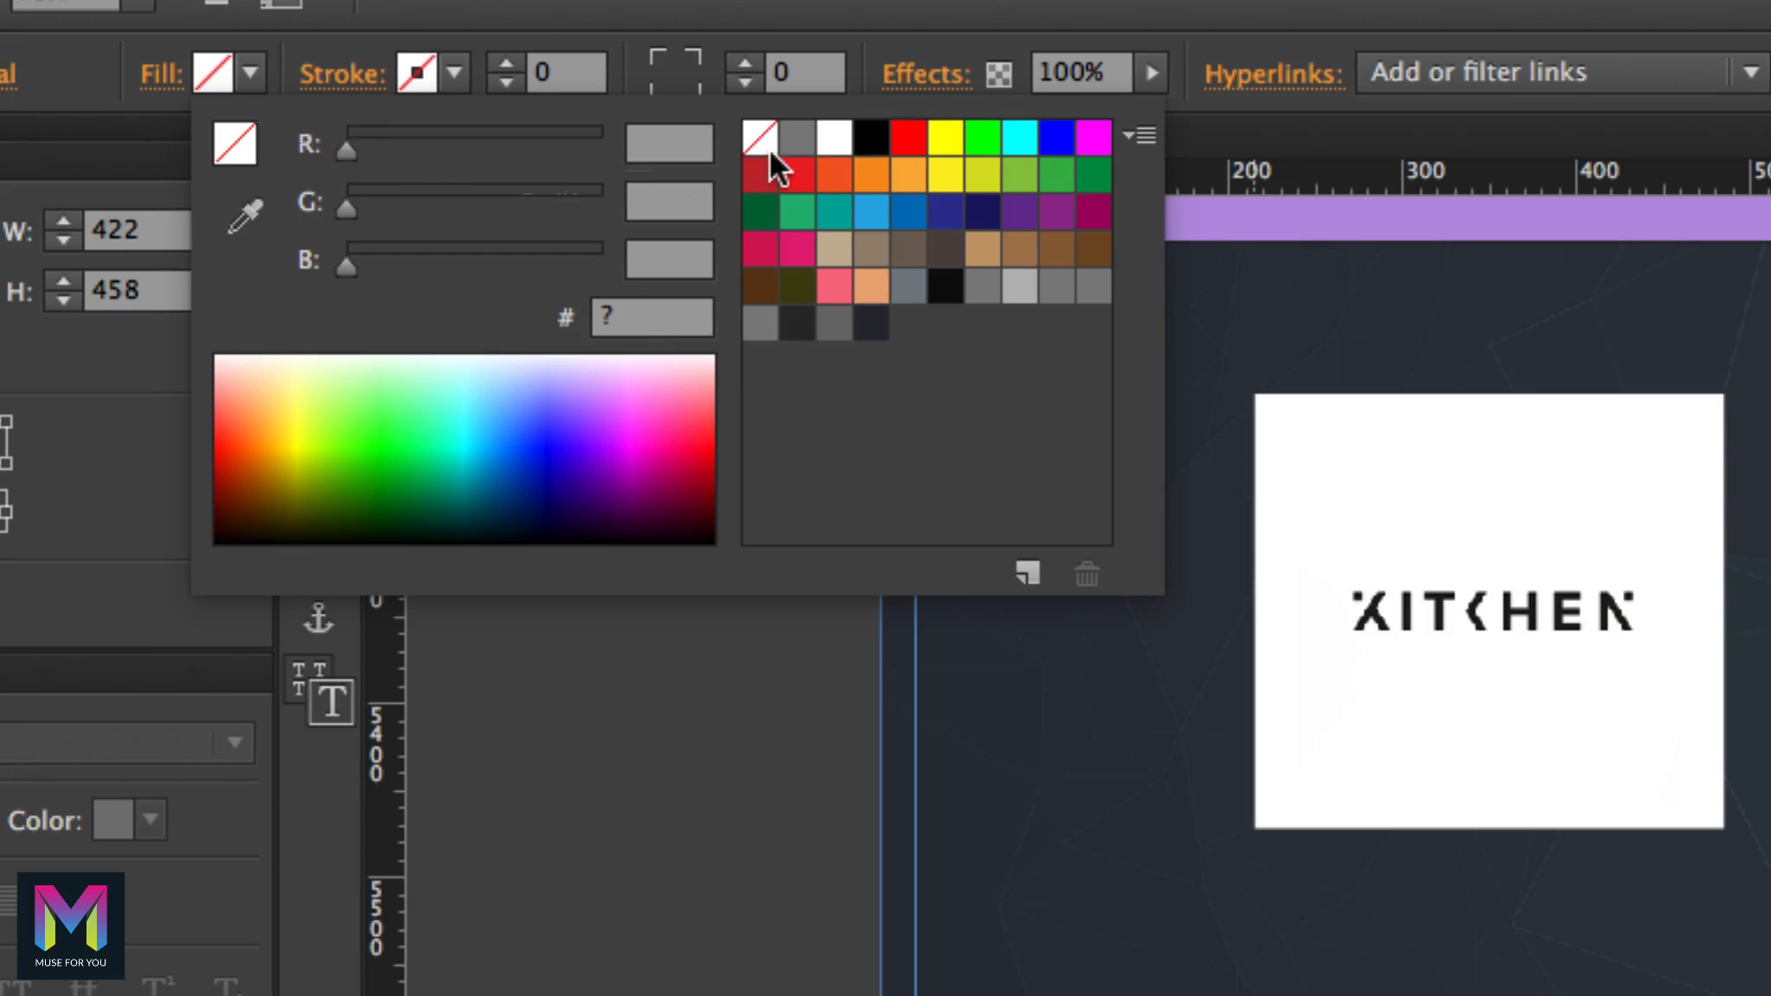
pyautogui.click(834, 137)
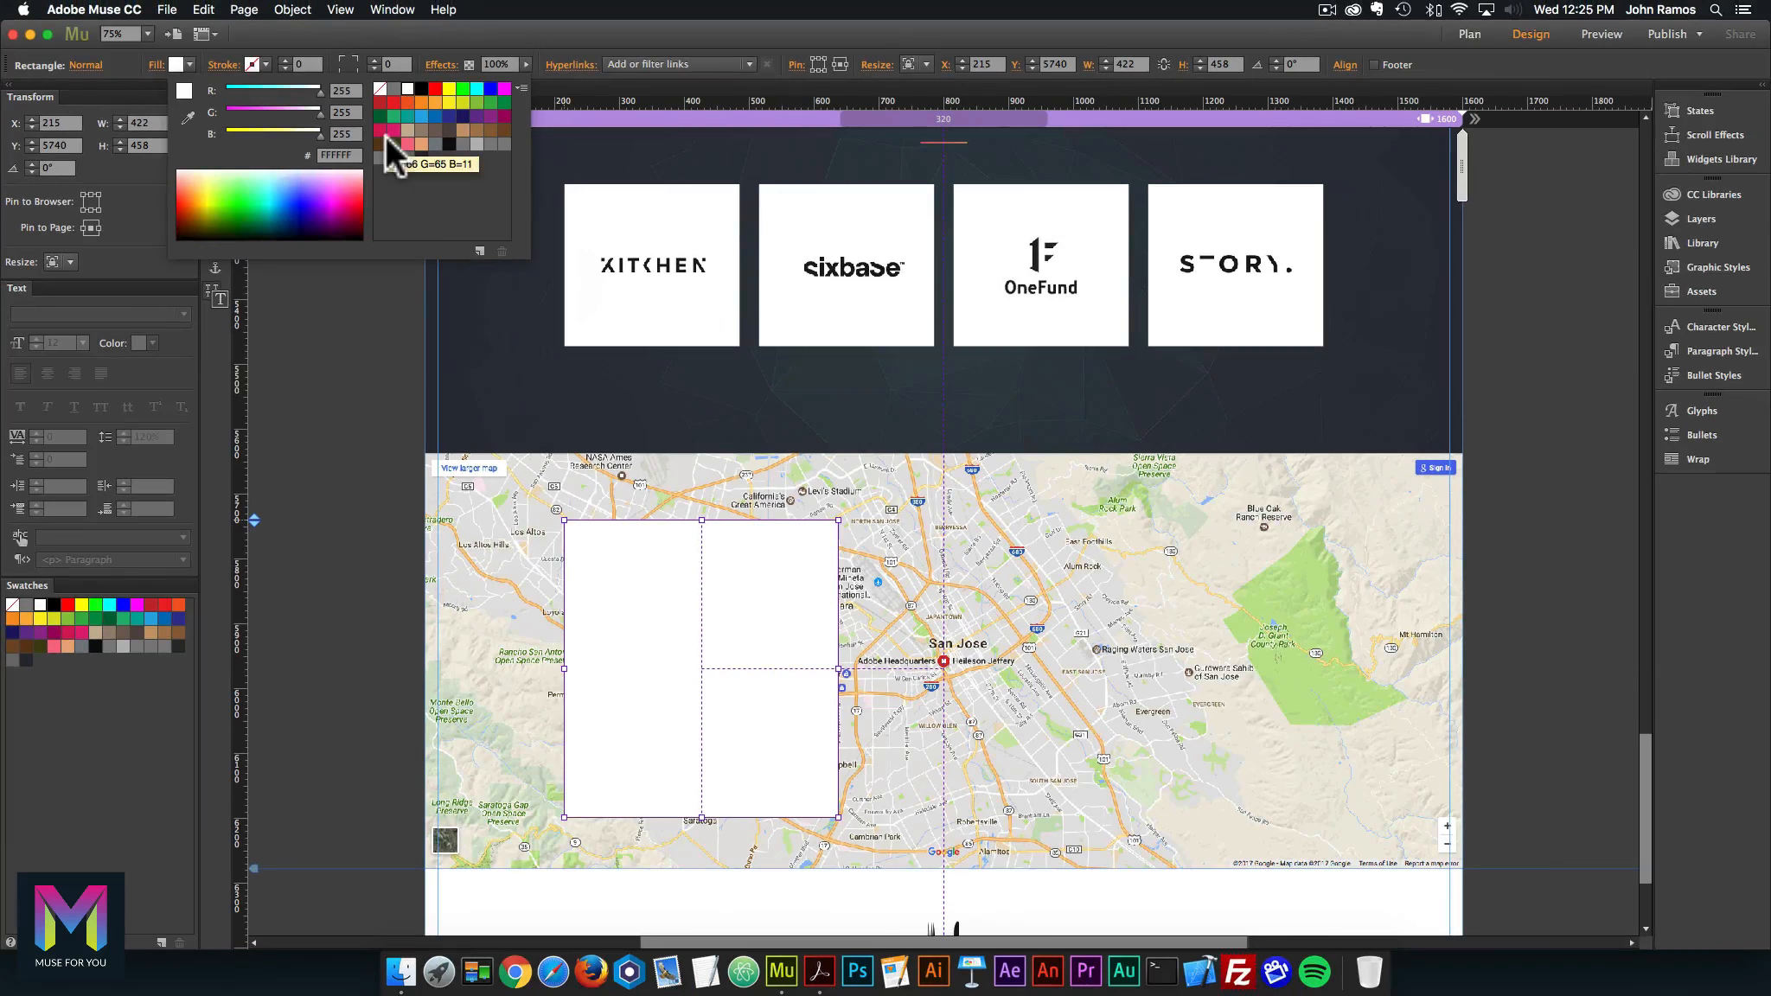
pyautogui.click(281, 397)
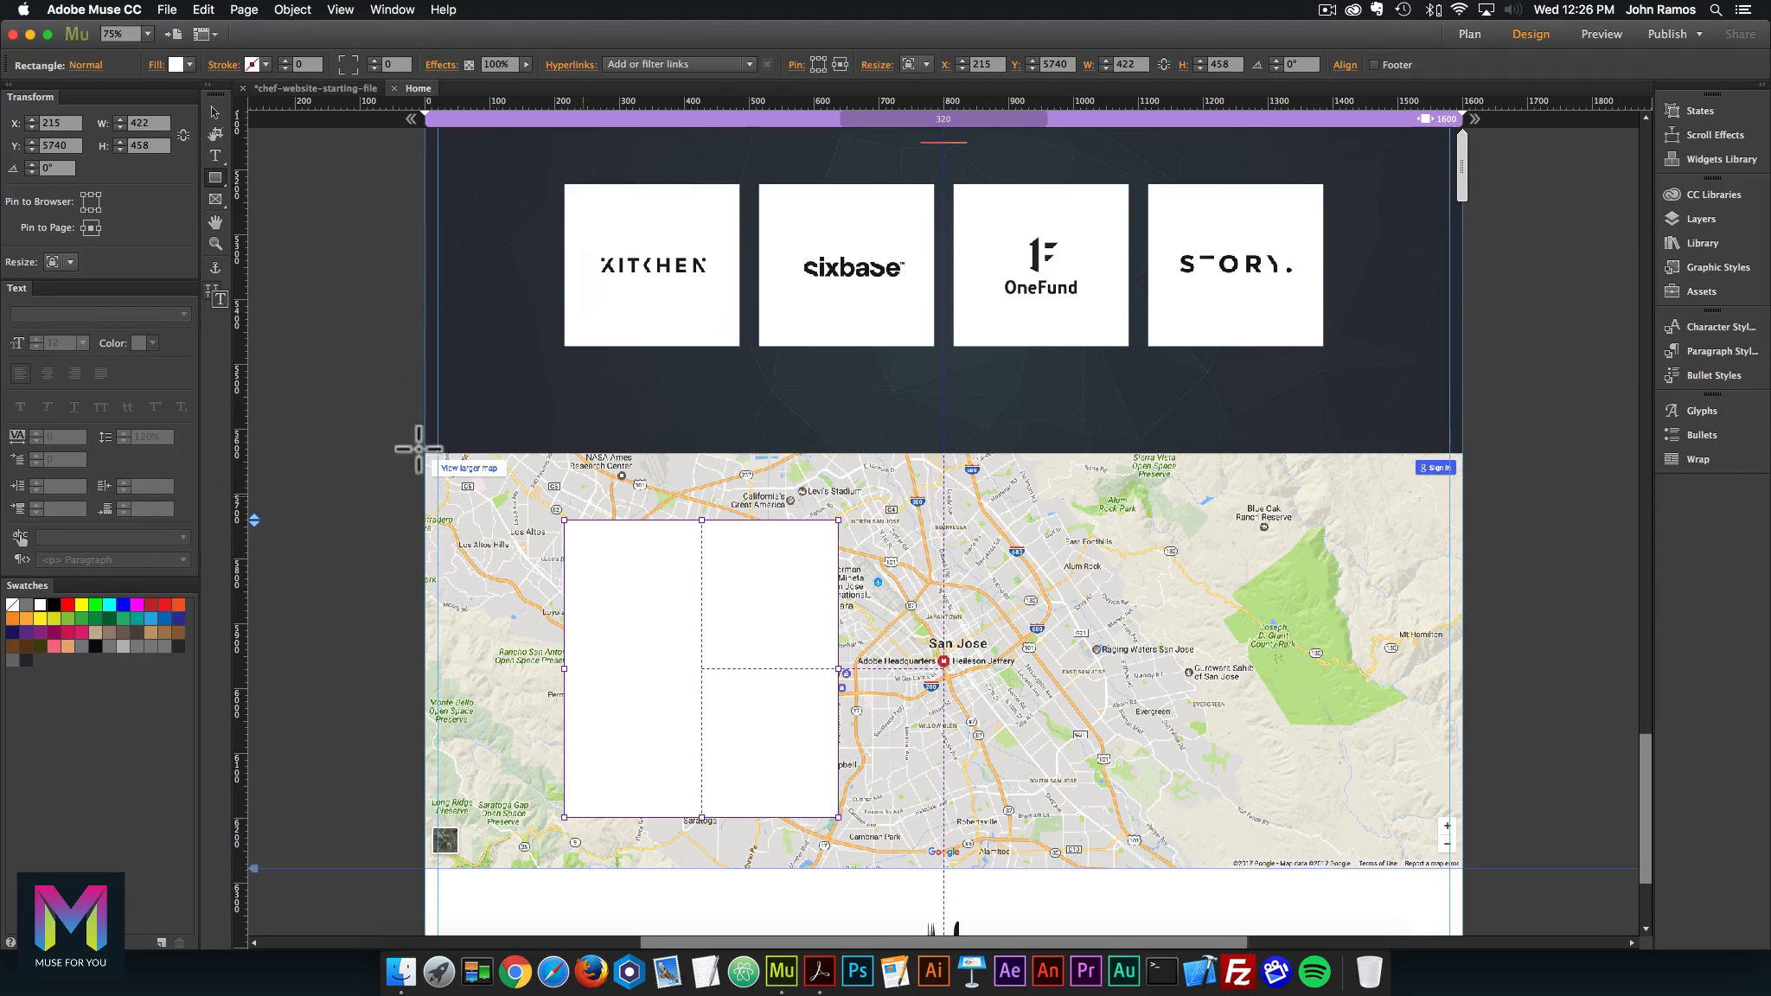
pyautogui.click(217, 109)
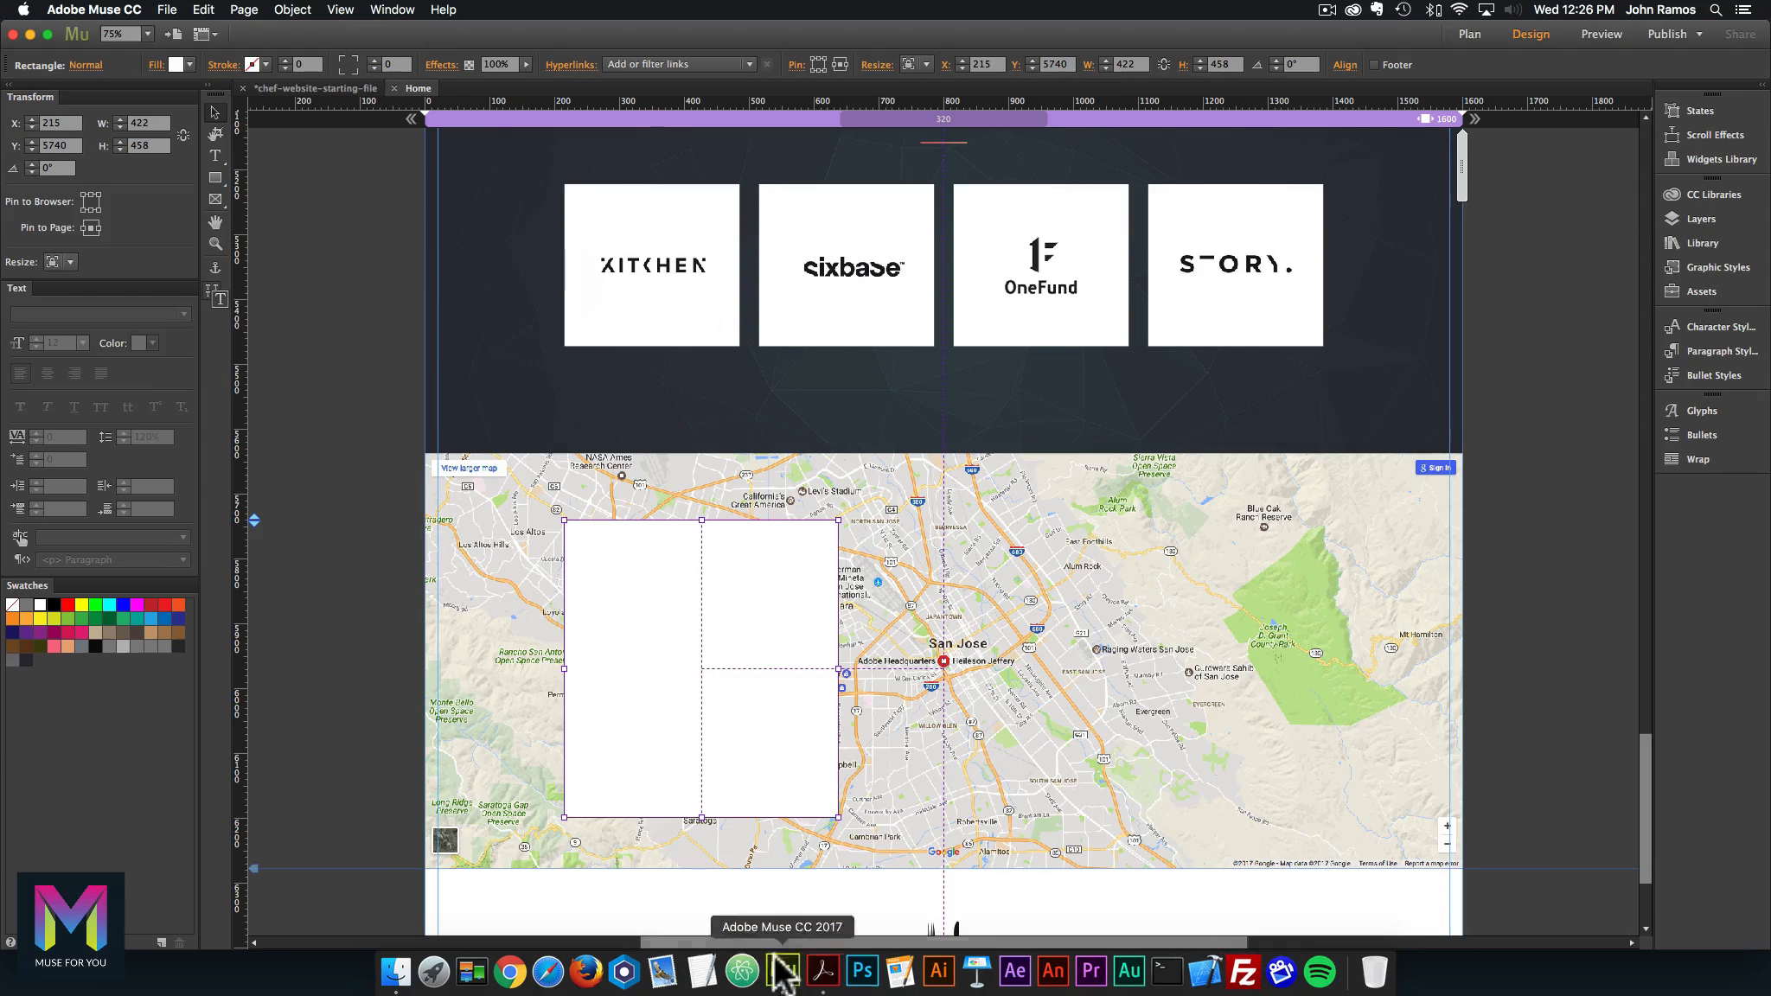
# Step: Check the contact box design in the Acrobat PDF, and back in Adobe Muse place the library's Advanced Gradients – 2 Colors widget over the white box
pyautogui.click(861, 938)
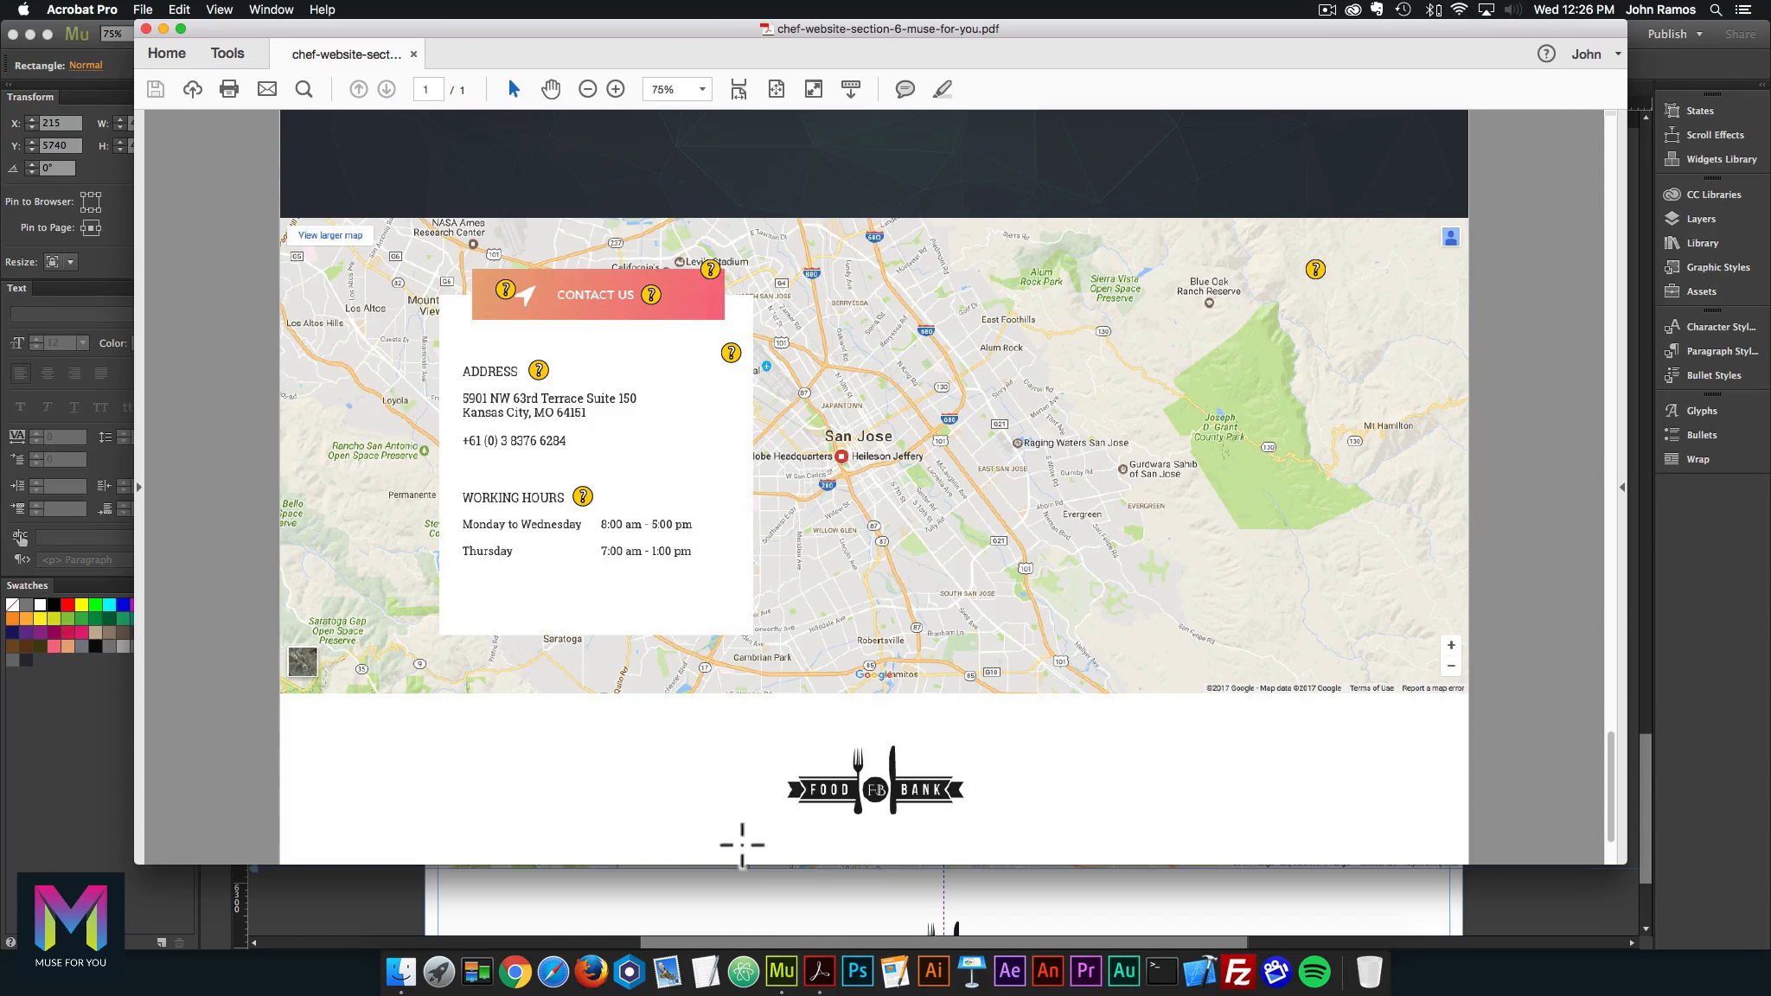
pyautogui.click(790, 972)
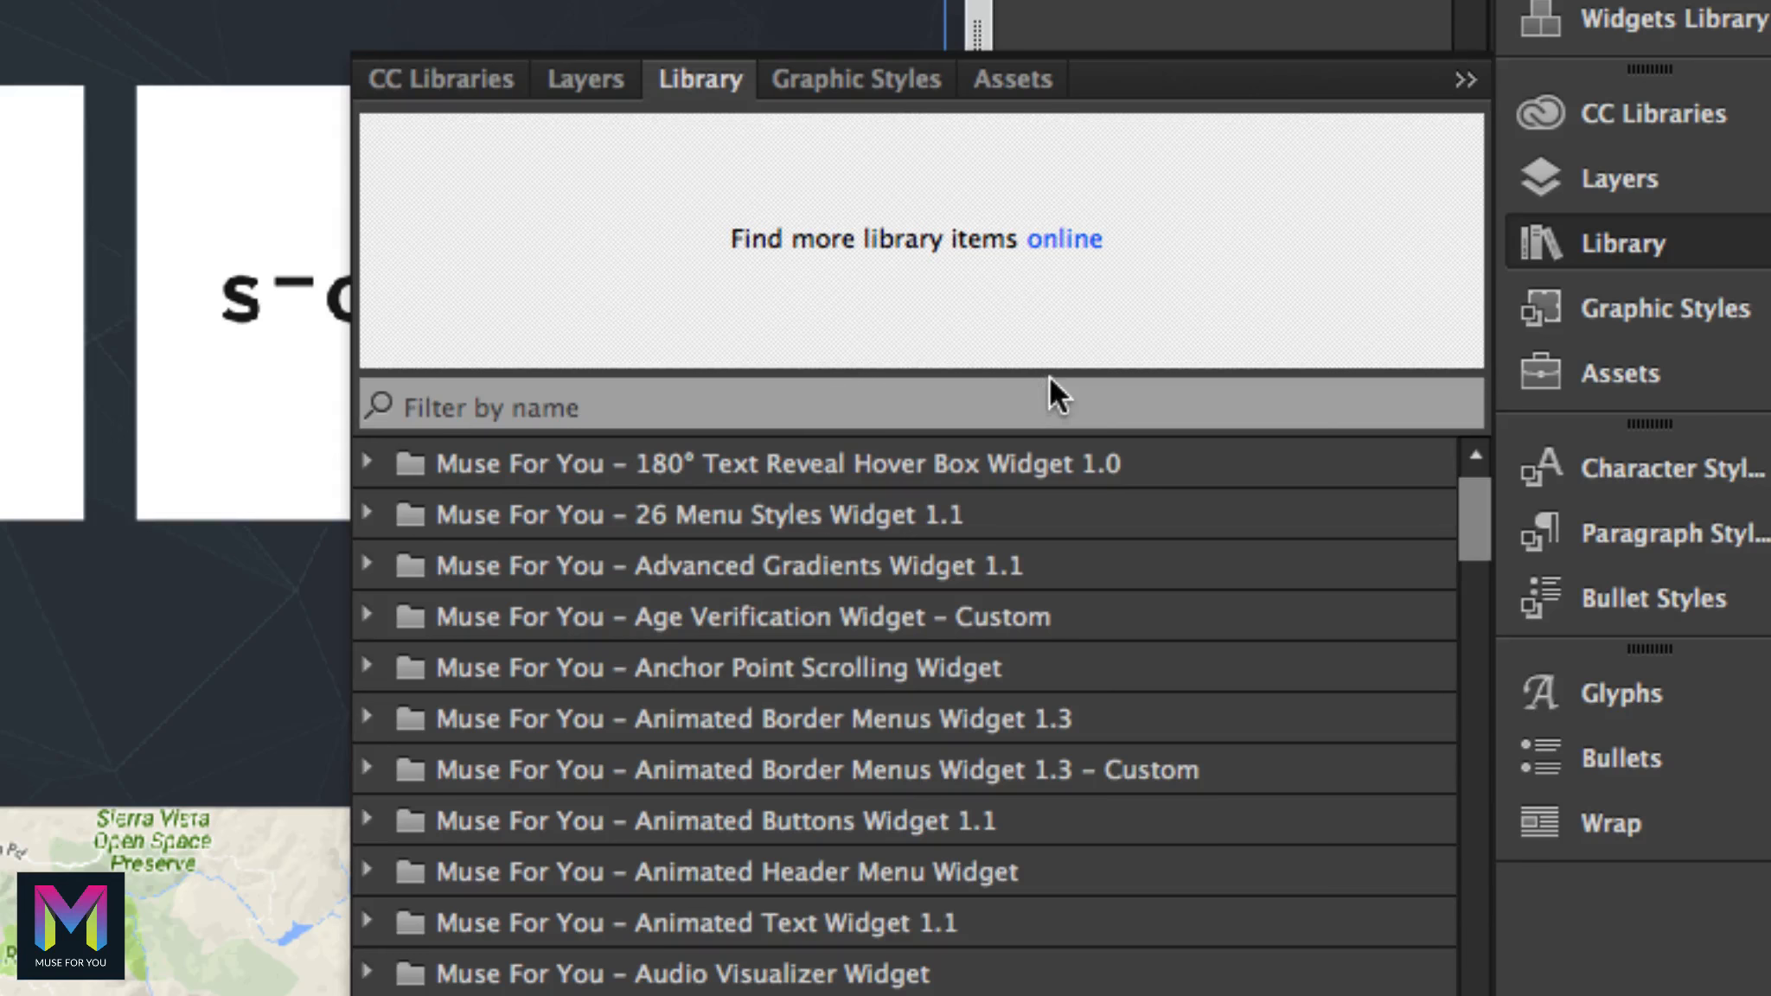
pyautogui.click(787, 400)
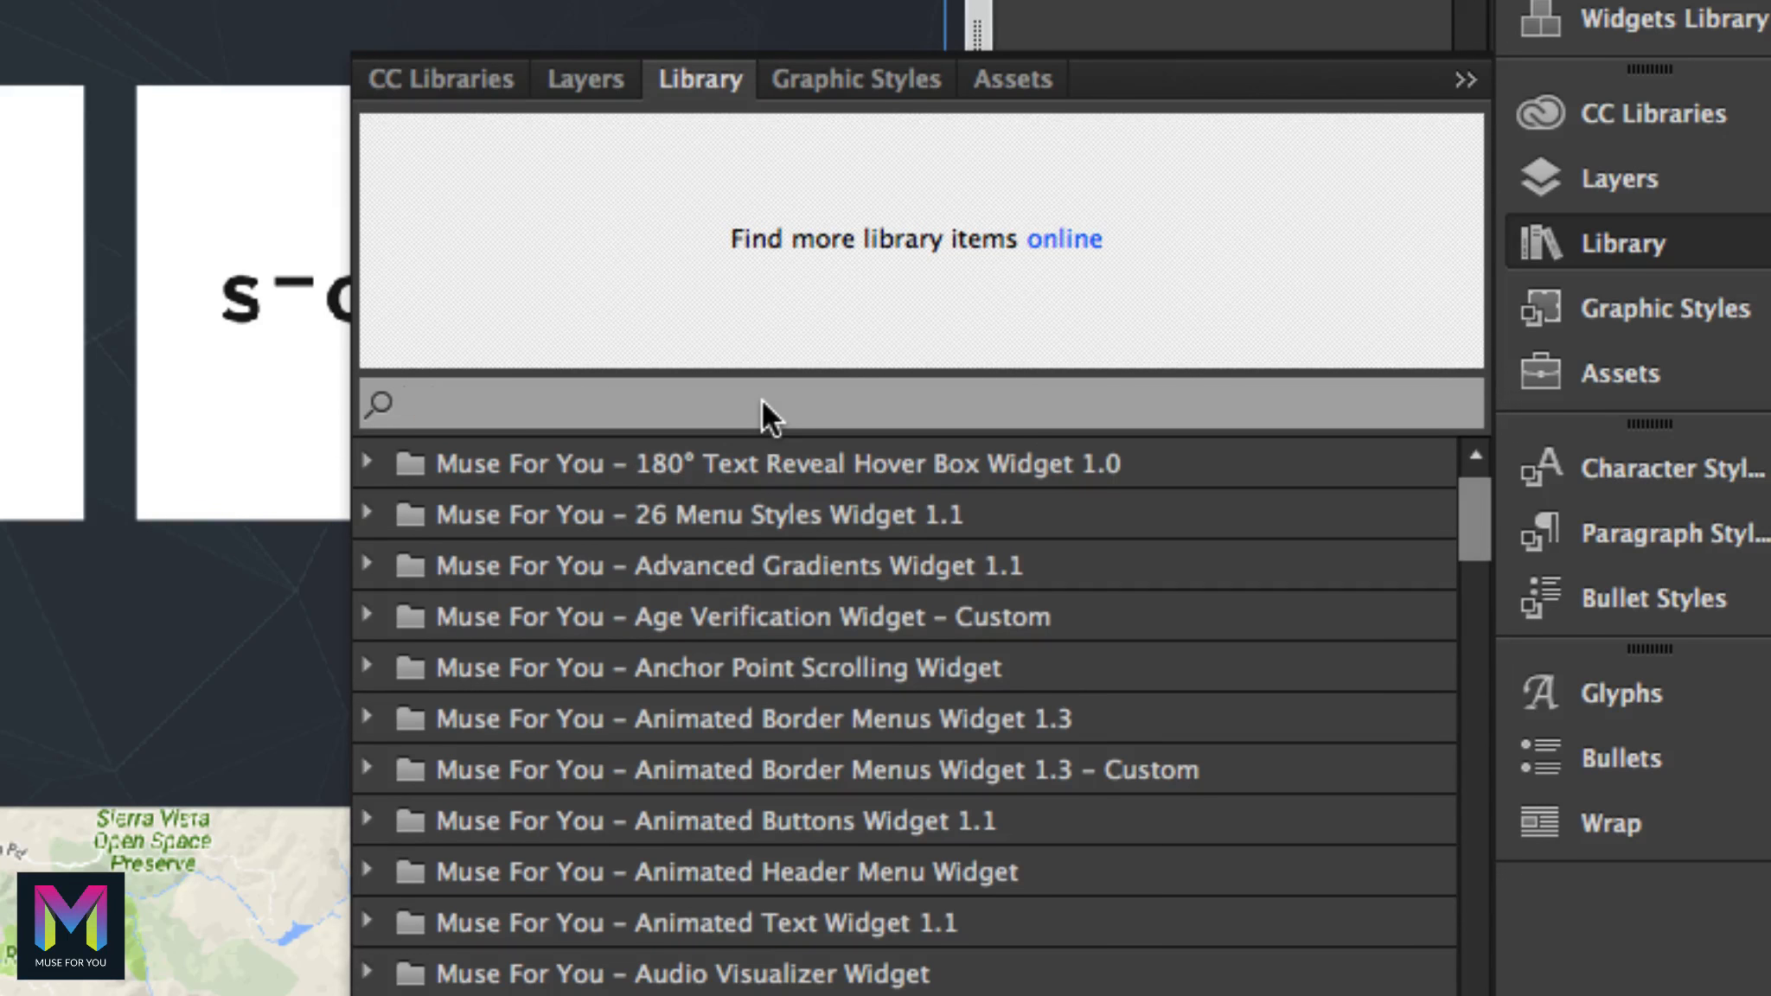
pyautogui.write('advanced gradients')
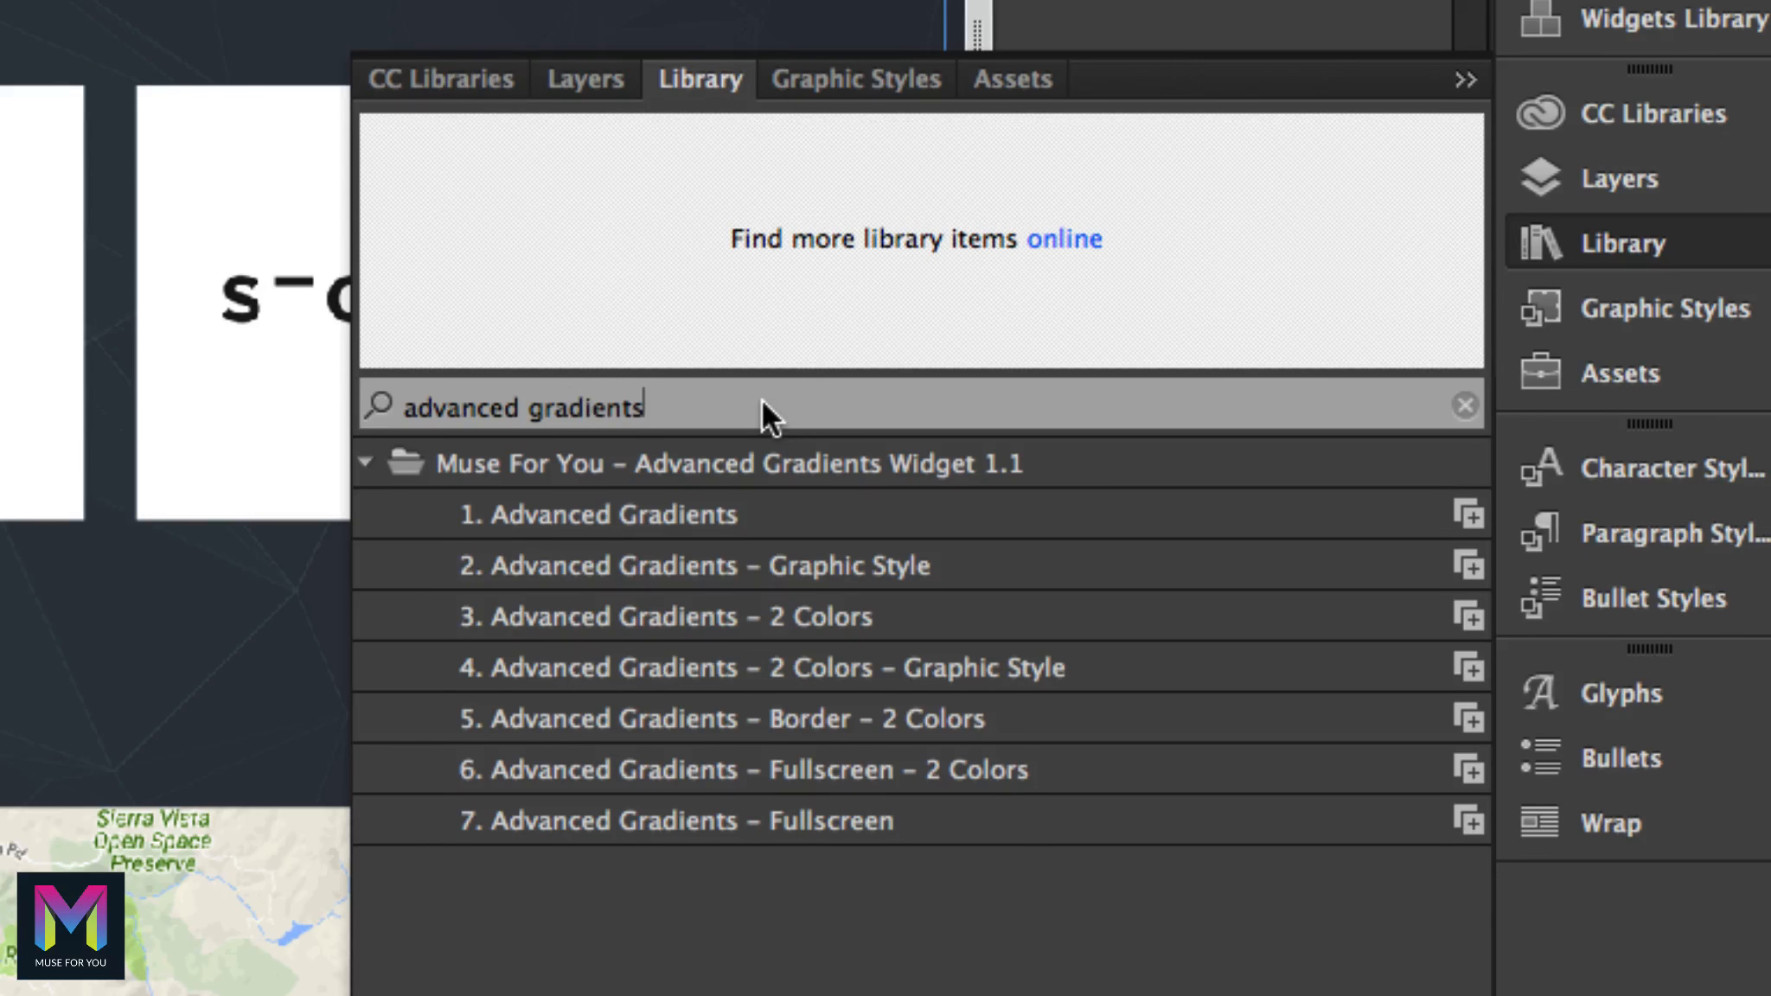
pyautogui.click(701, 616)
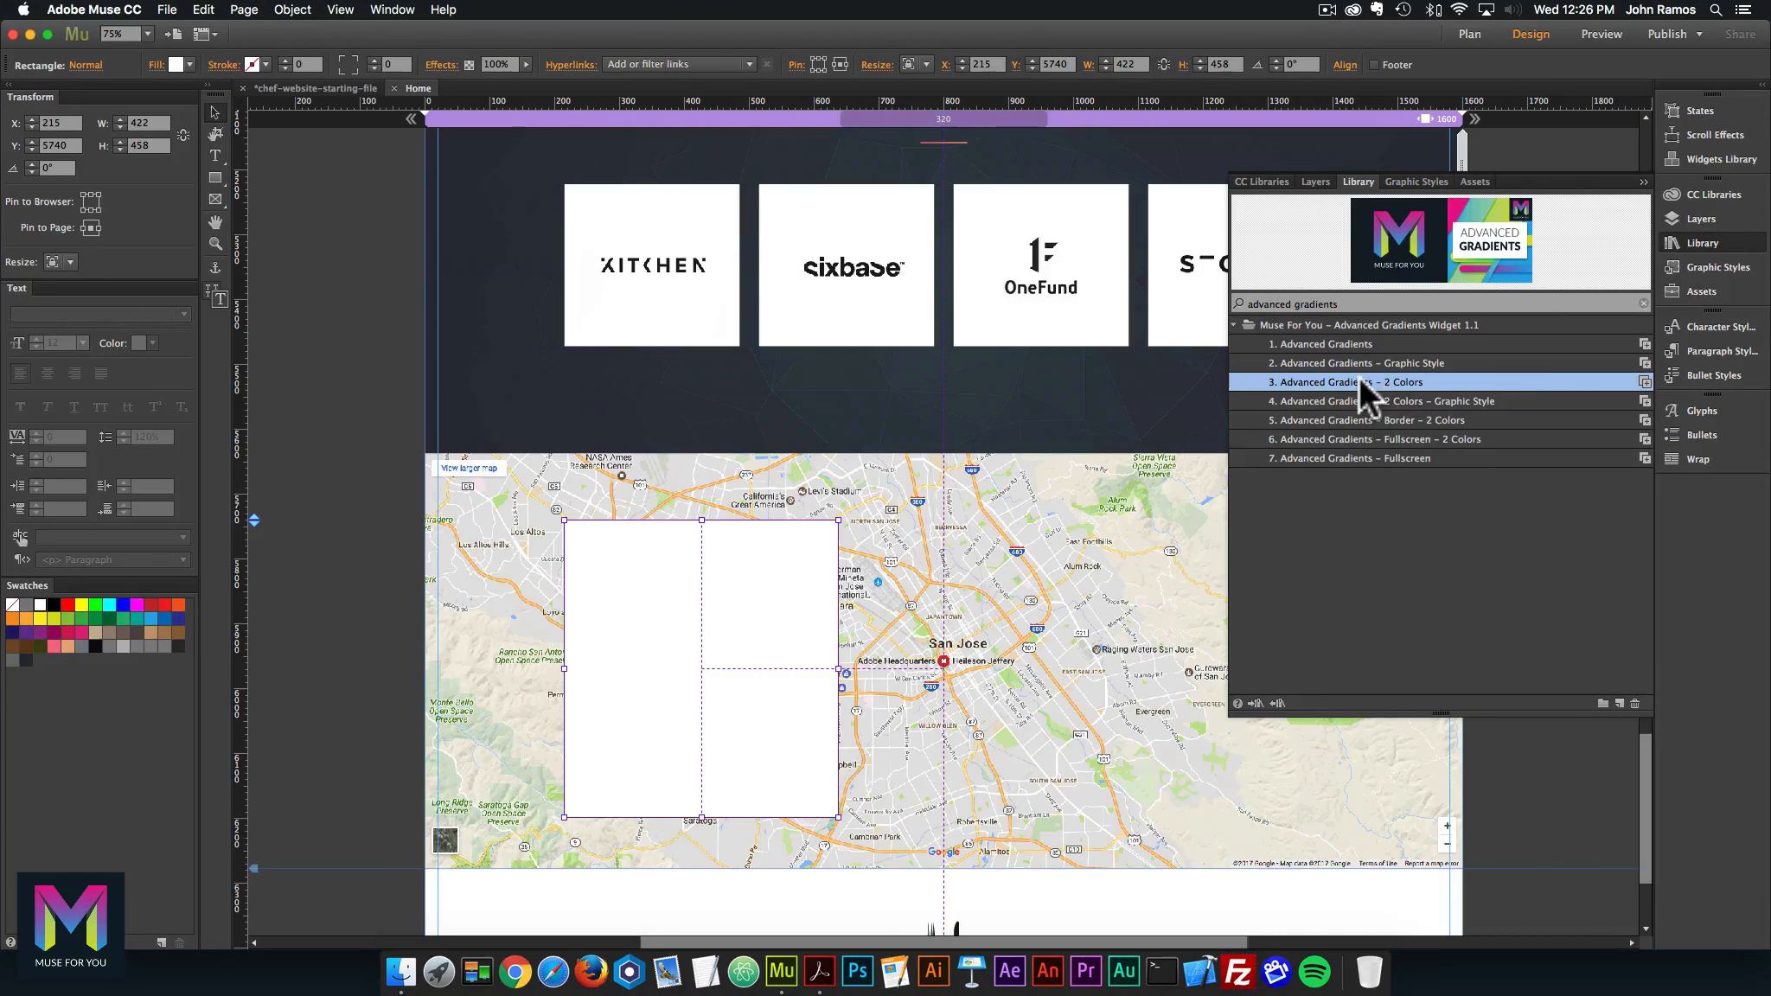
pyautogui.moveTo(738, 617); pyautogui.dragTo(599, 475)
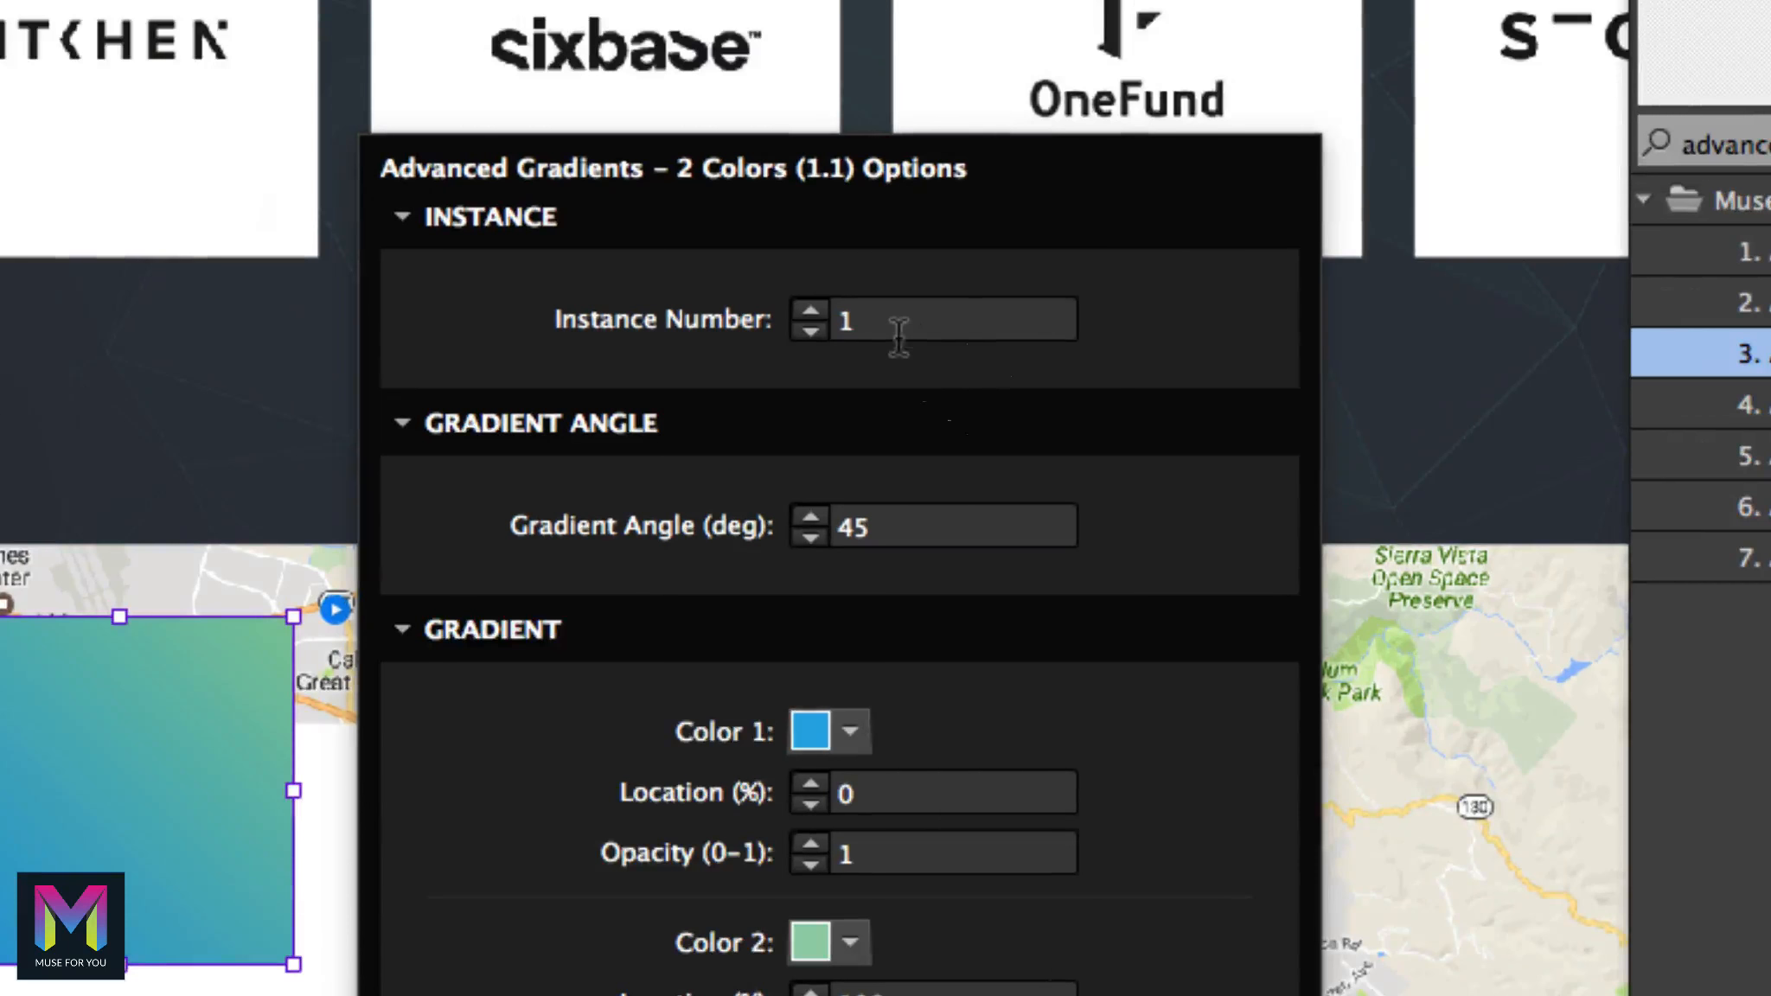
# Step: Set the gradient widget's instance number to 2 and its gradient angle to 110 degrees
pyautogui.click(957, 369)
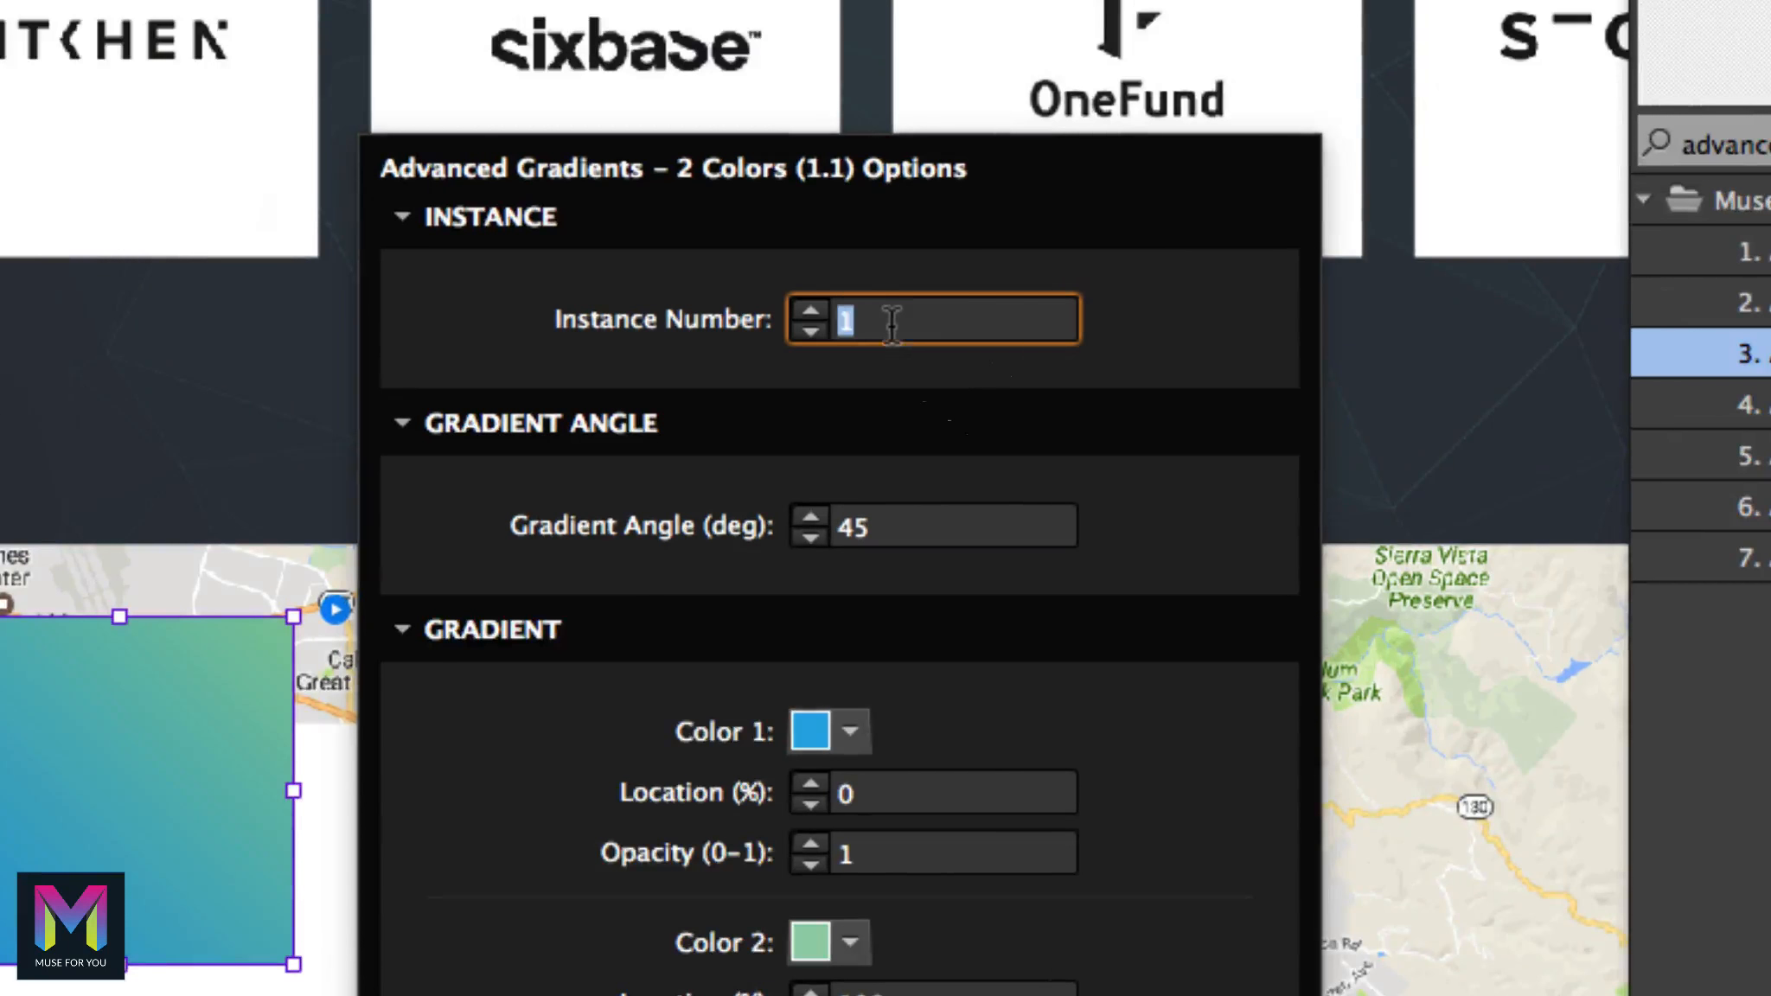
pyautogui.press('Return')
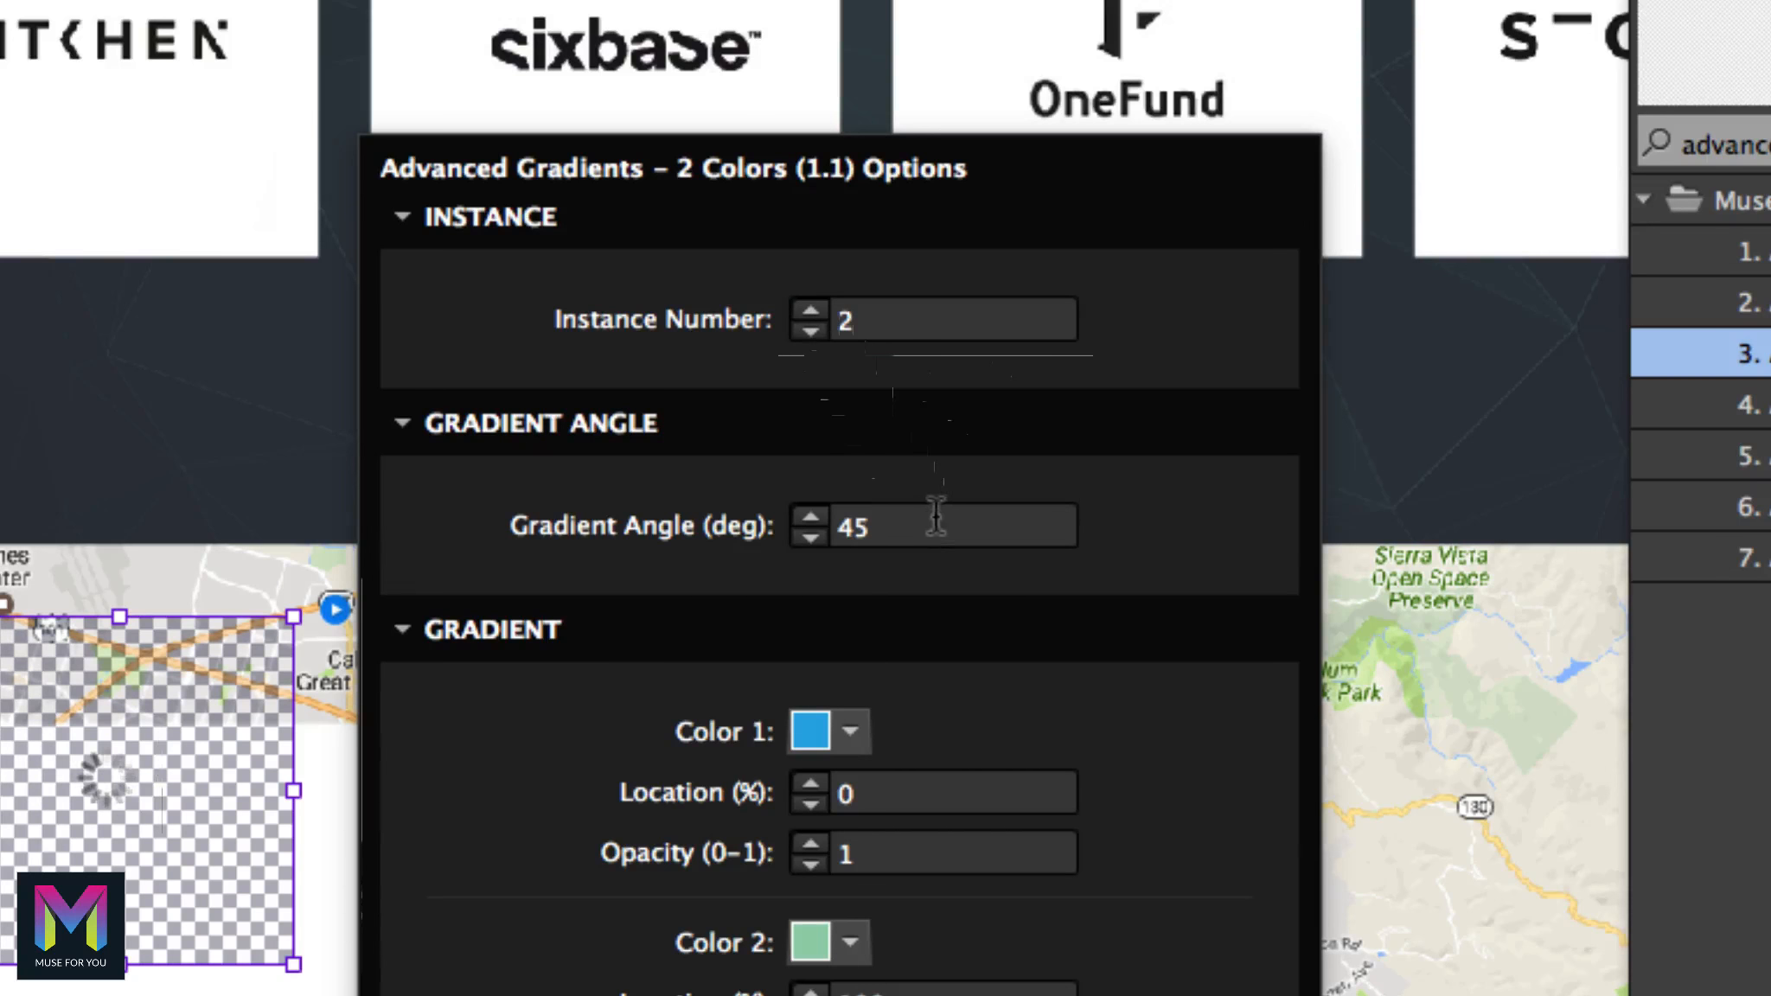
pyautogui.click(810, 517)
pyautogui.write('110')
pyautogui.press('Return')
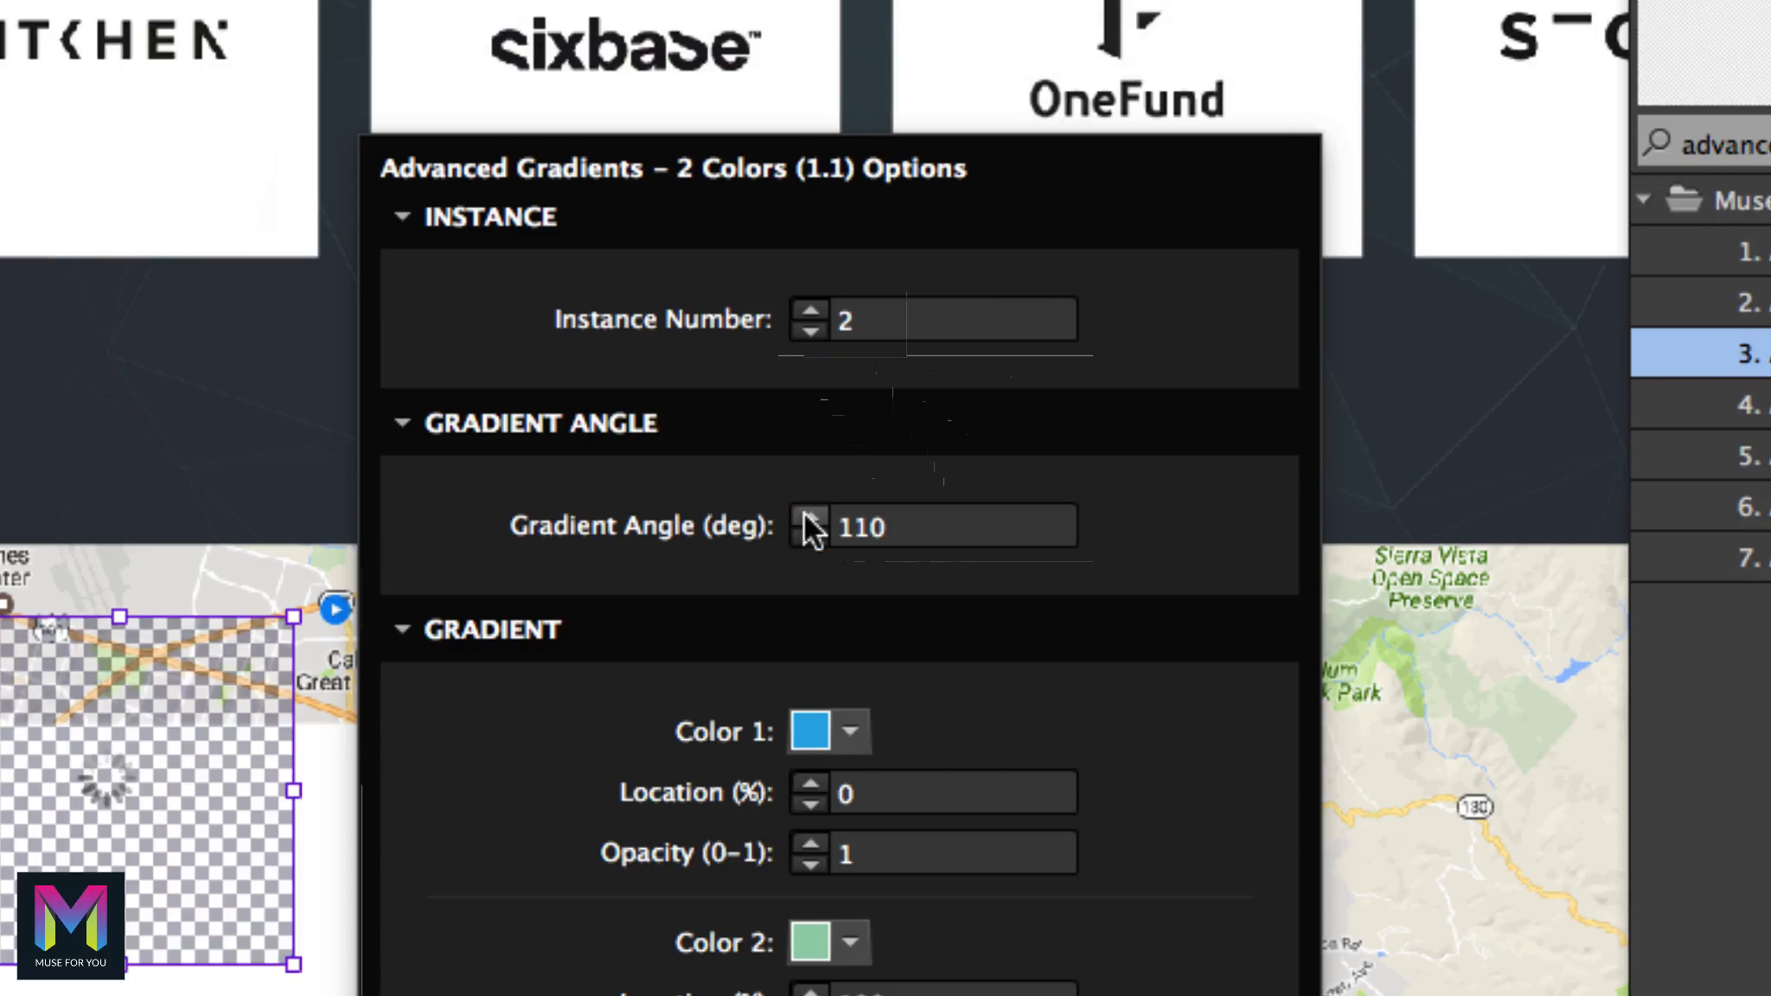
# Step: Set the gradient's Color 1 to orange E8AA7B and Color 2 to pink F76C82, and close the widget options
pyautogui.click(847, 733)
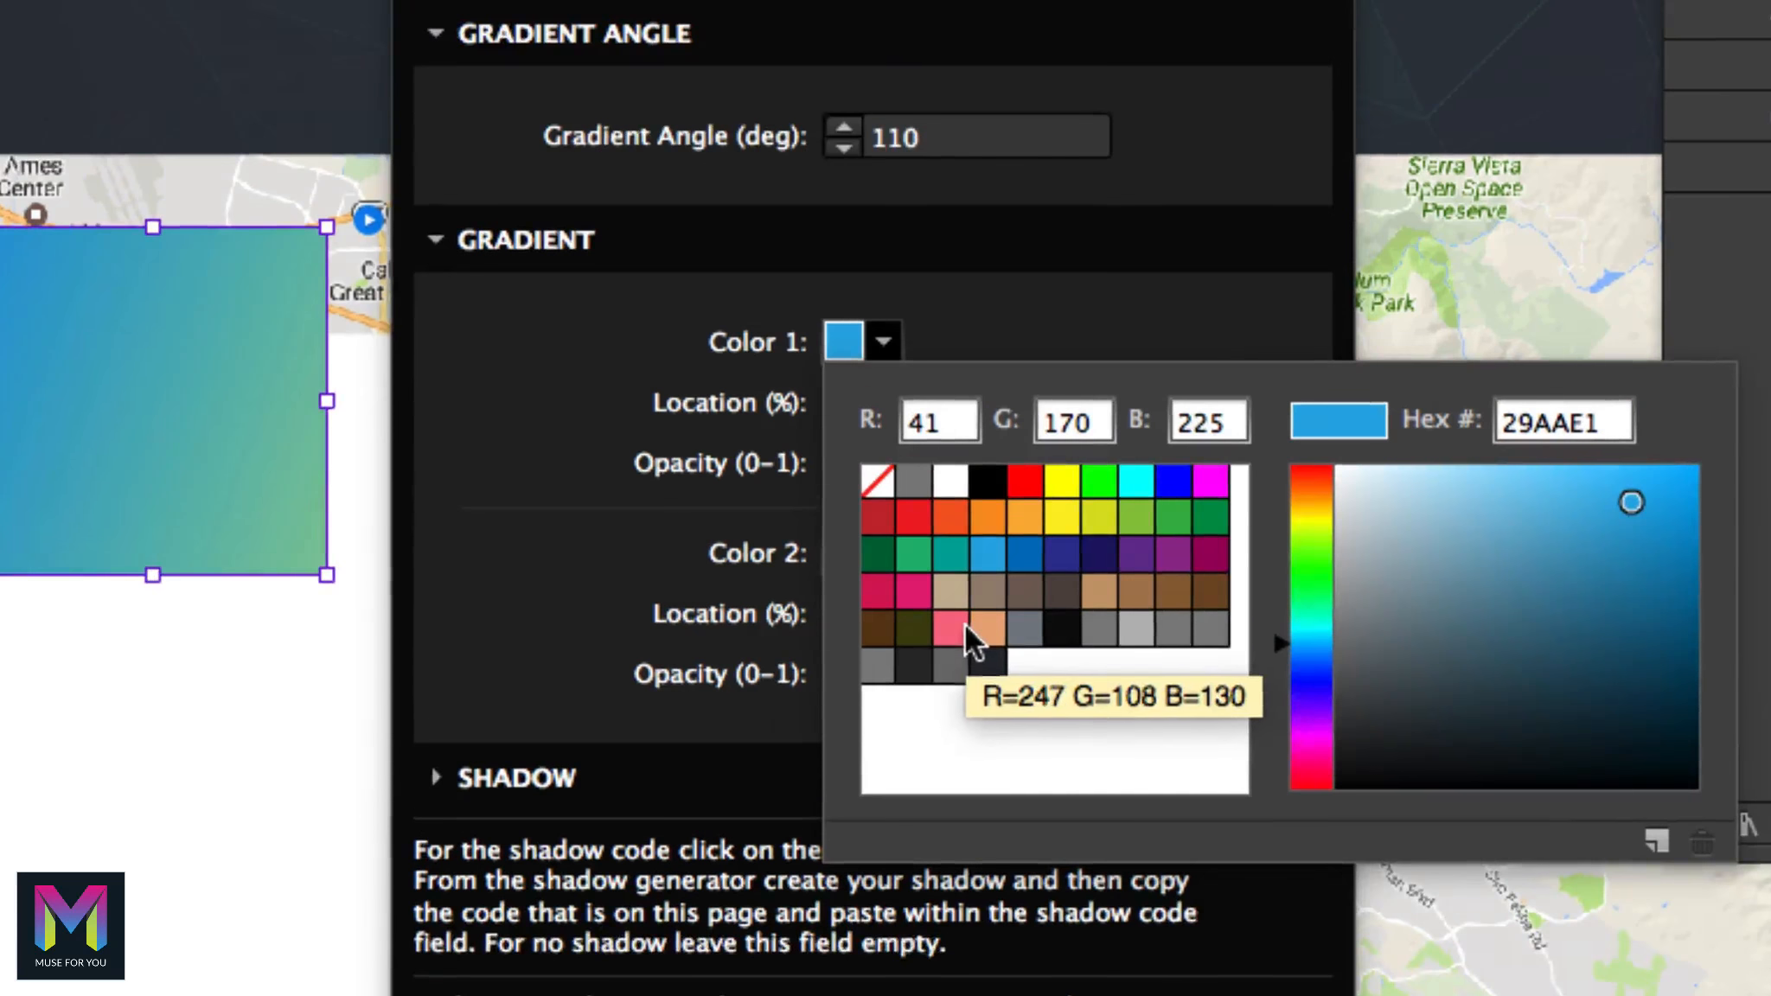
pyautogui.click(985, 627)
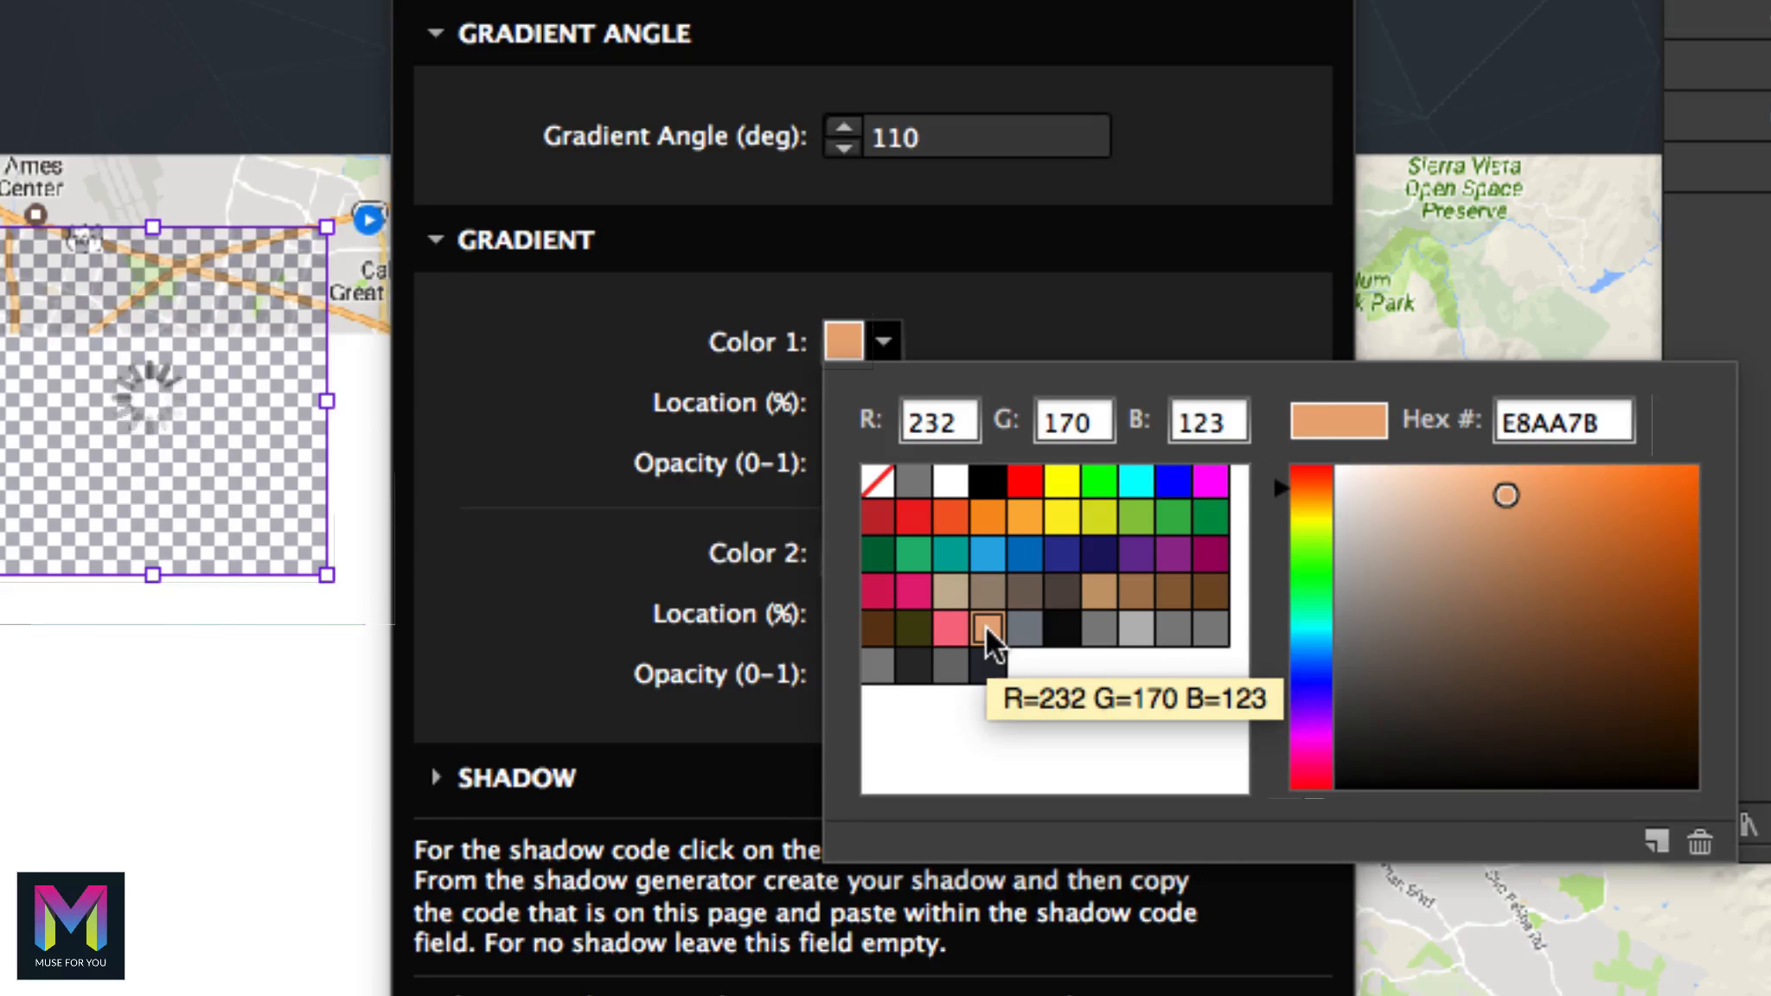
pyautogui.click(728, 558)
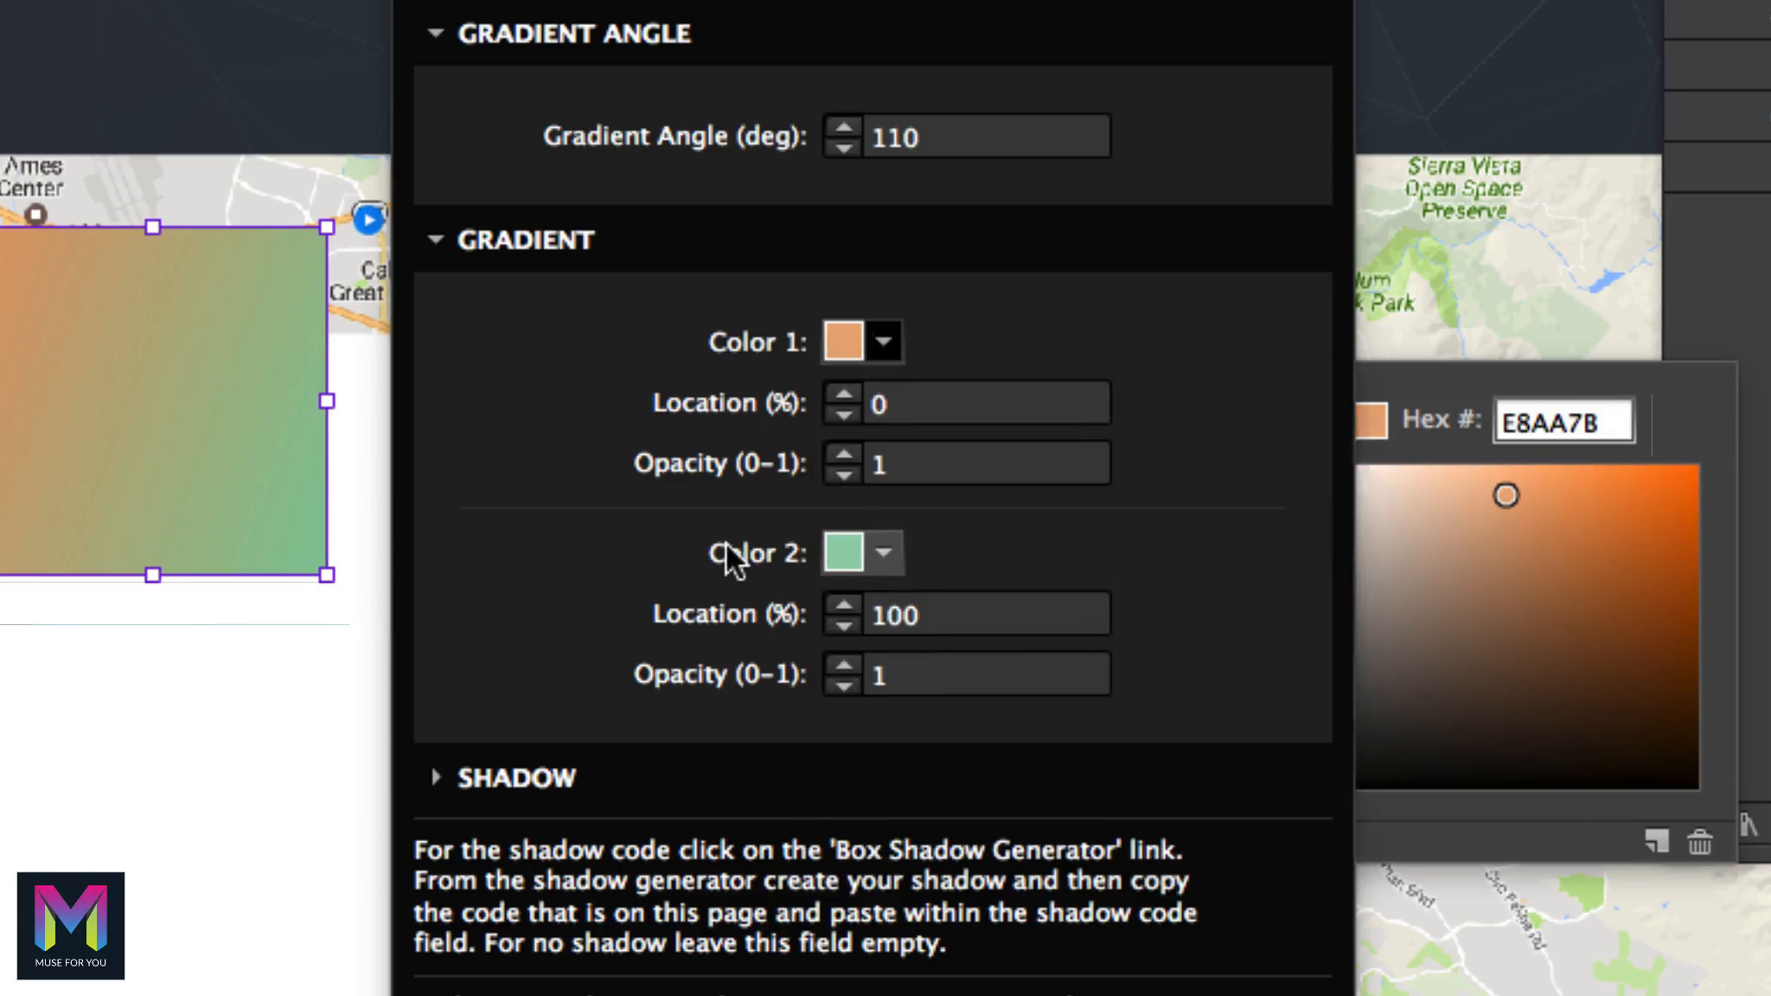
pyautogui.click(884, 555)
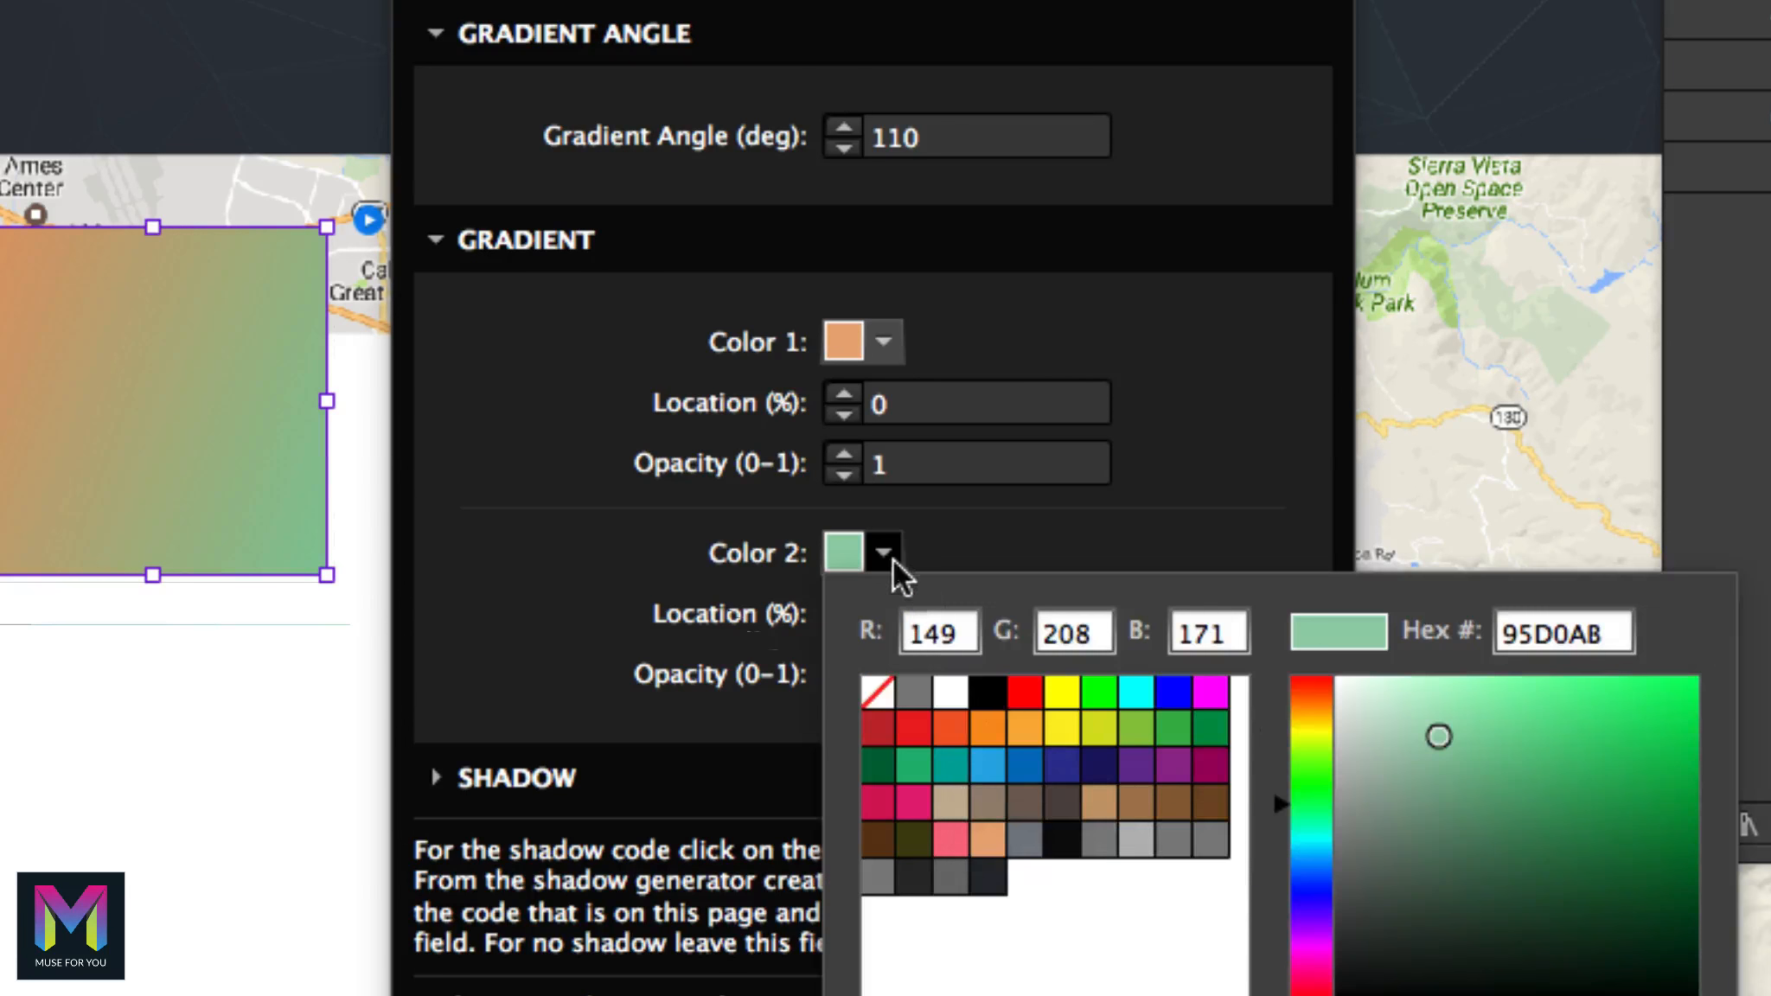
pyautogui.click(948, 839)
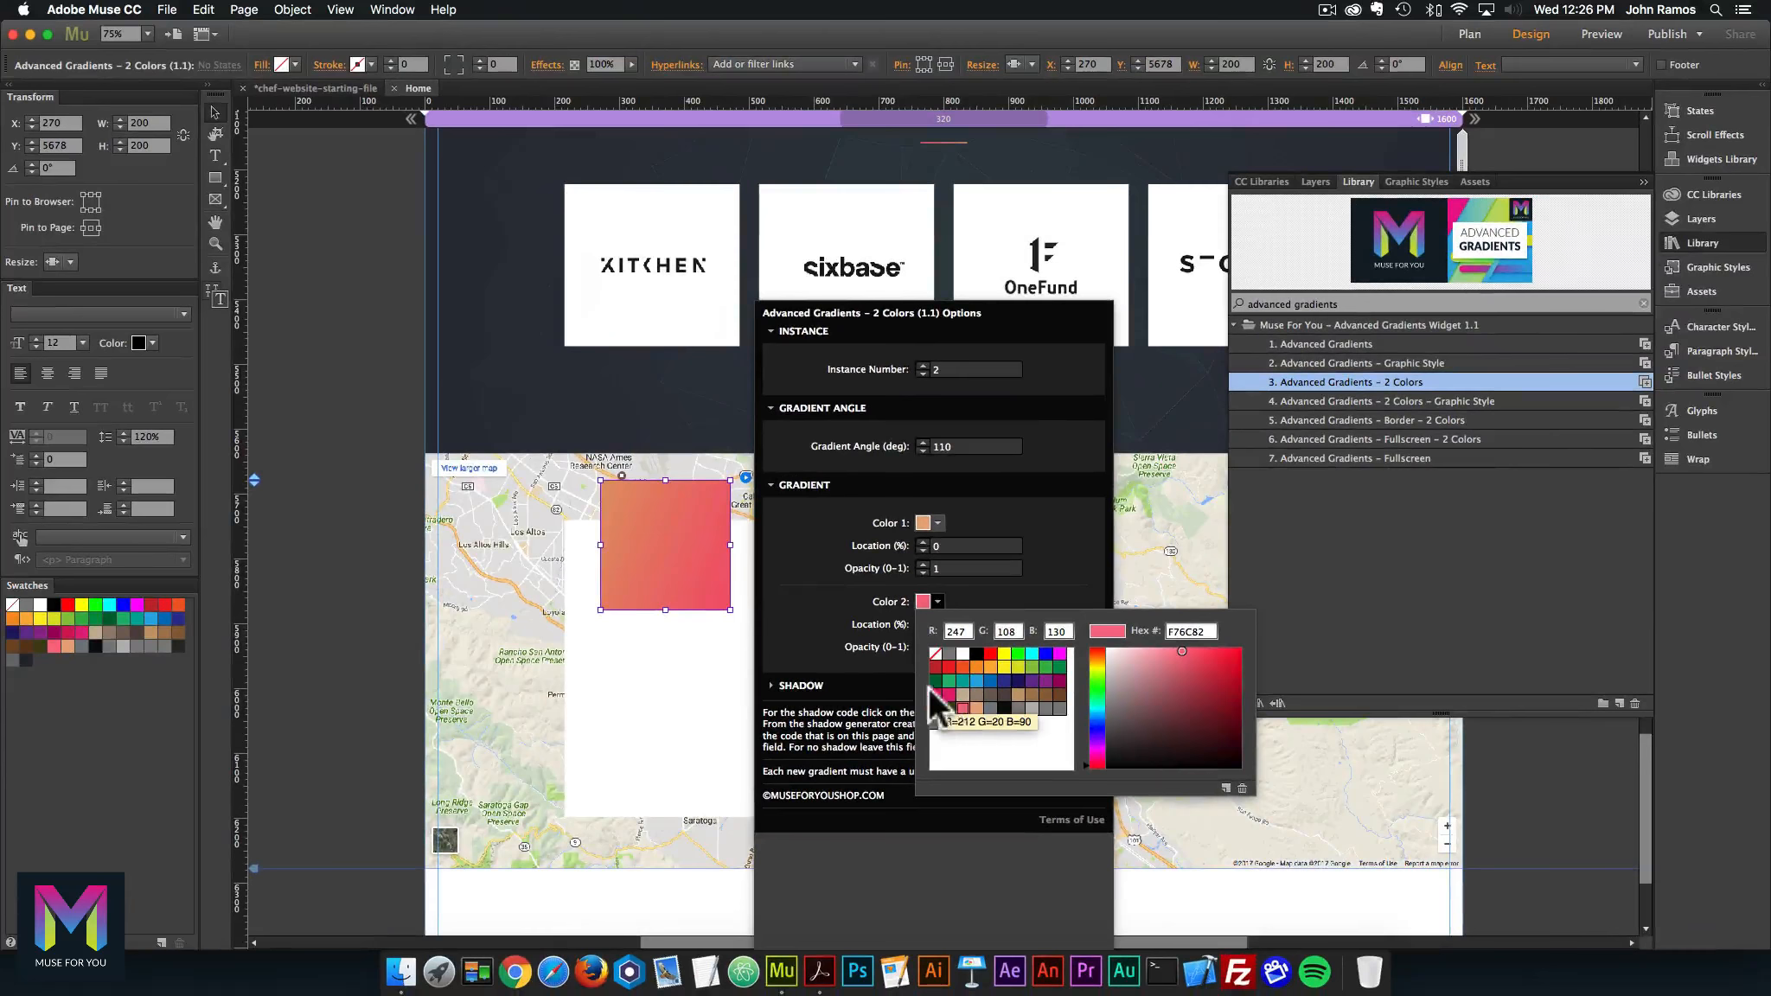
pyautogui.click(320, 251)
# Step: Position the gradient widget at X 259, Y 5705 over the upper edge of the white box
pyautogui.click(660, 554)
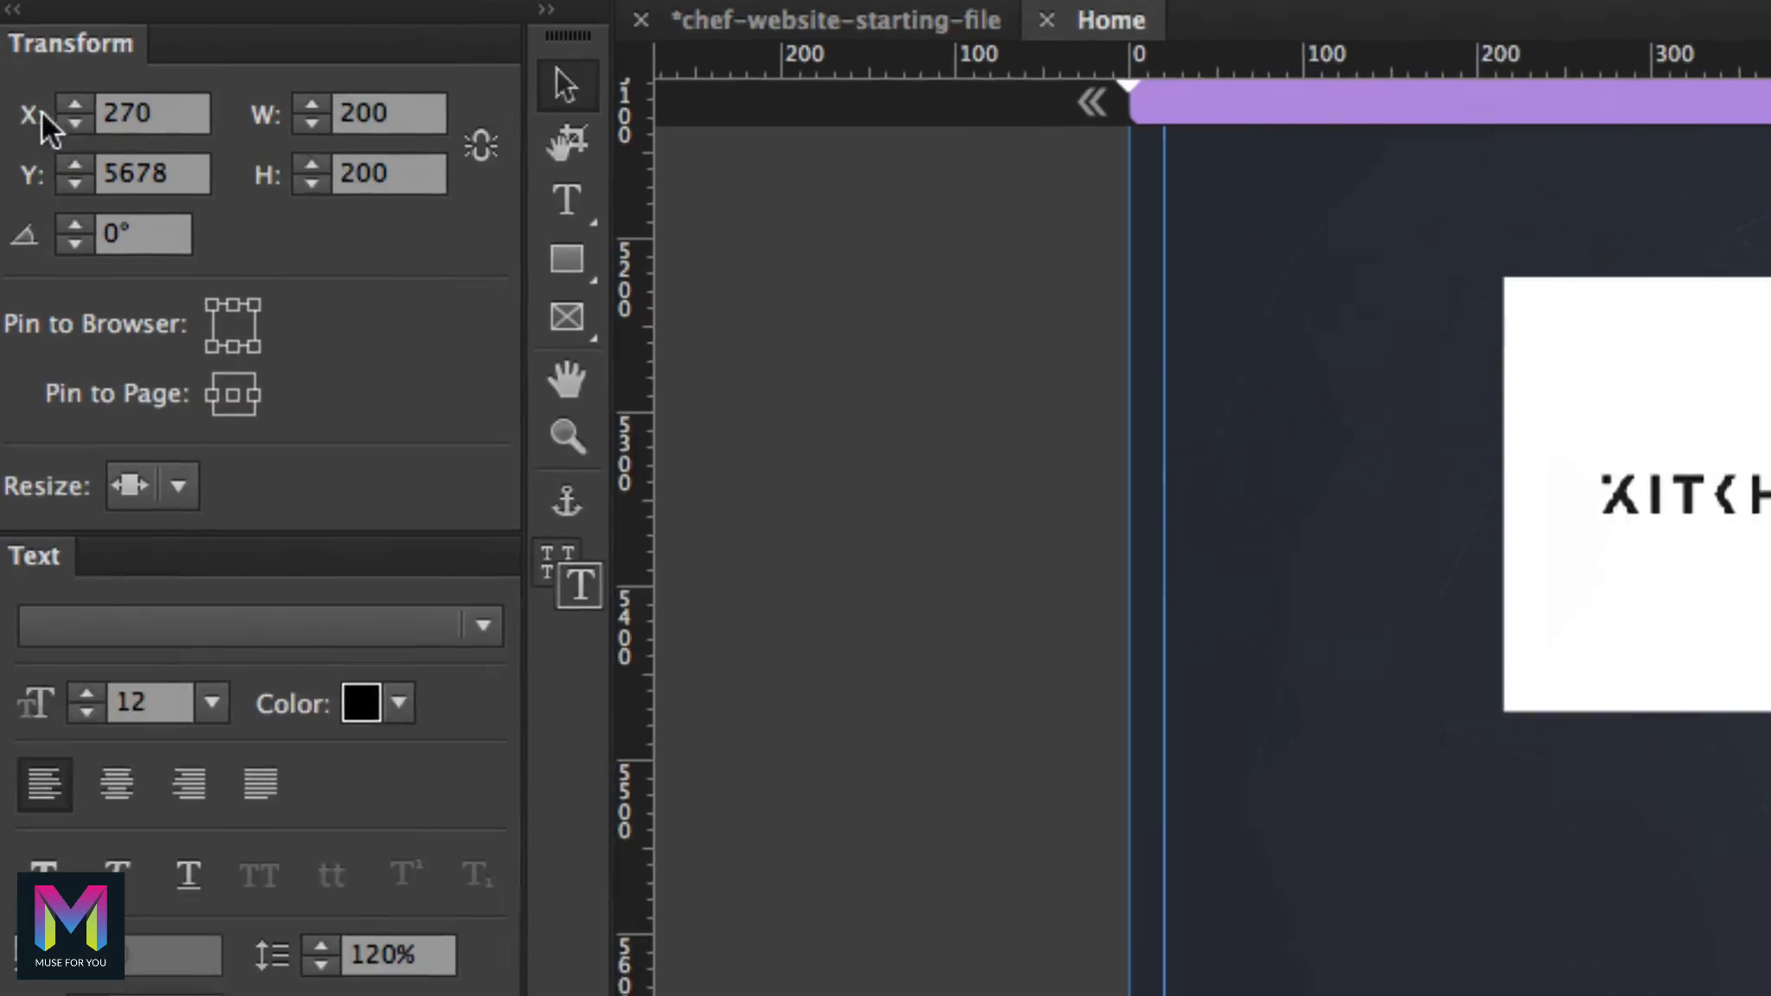
pyautogui.click(63, 122)
pyautogui.moveTo(154, 107); pyautogui.dragTo(73, 107)
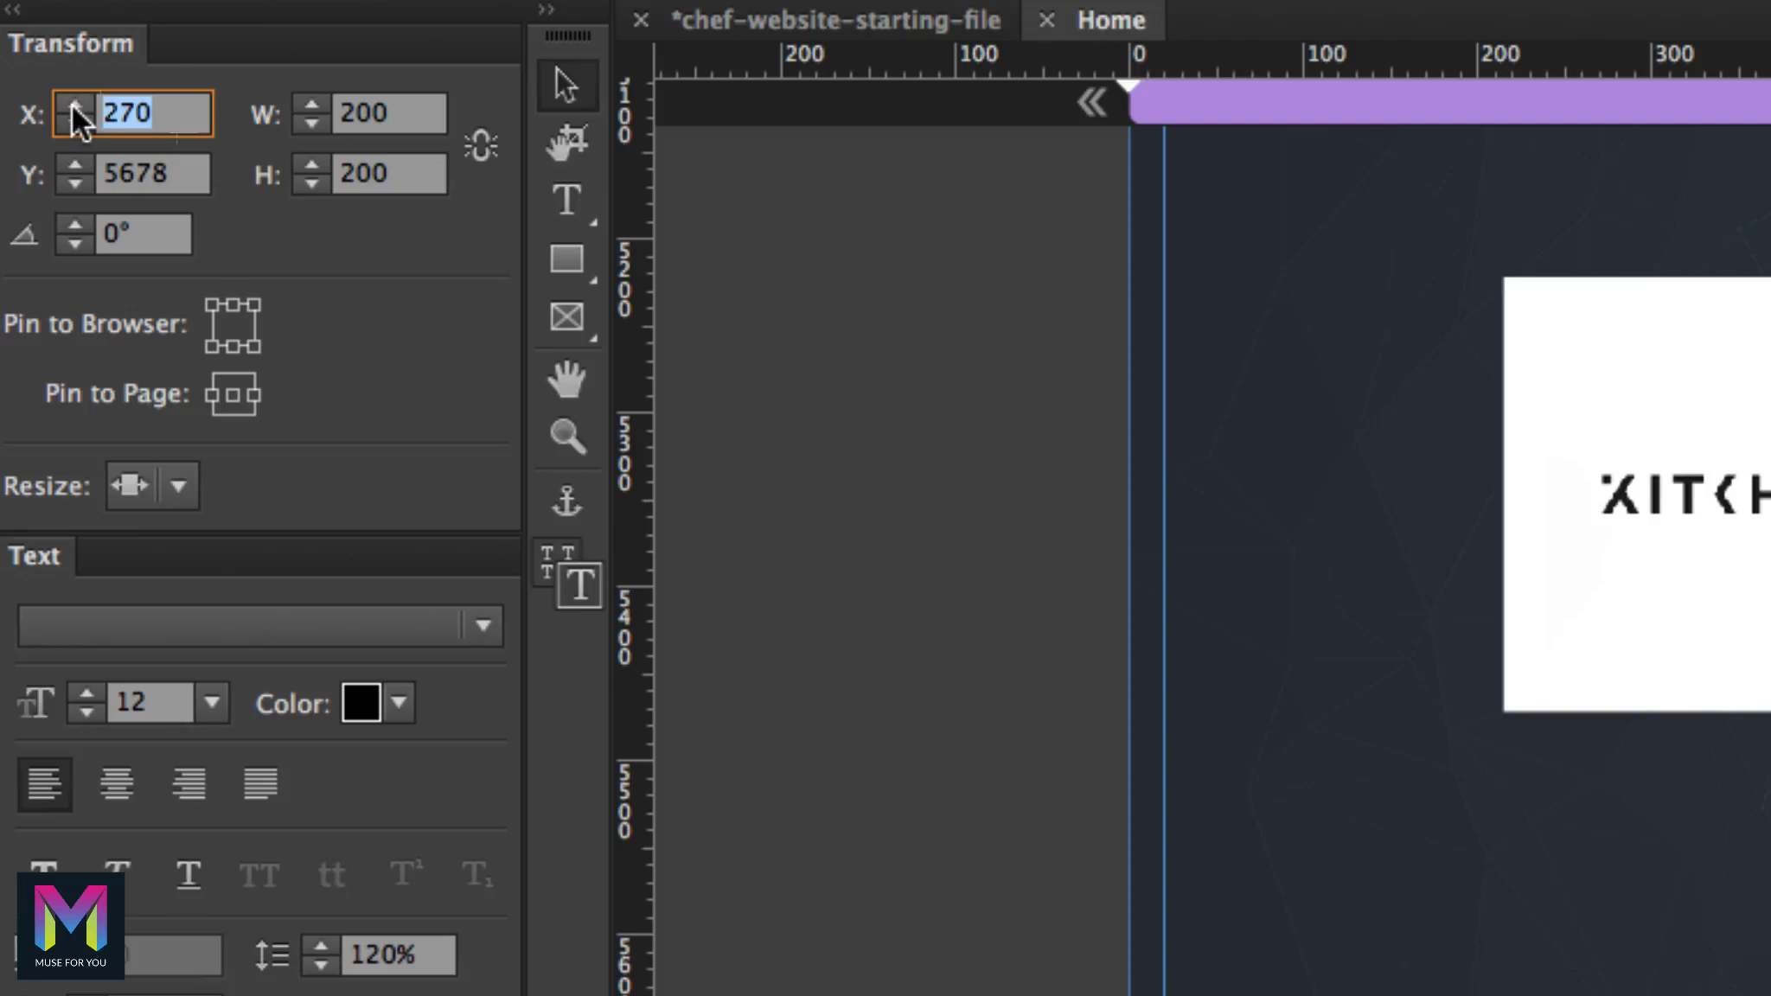
pyautogui.write('259')
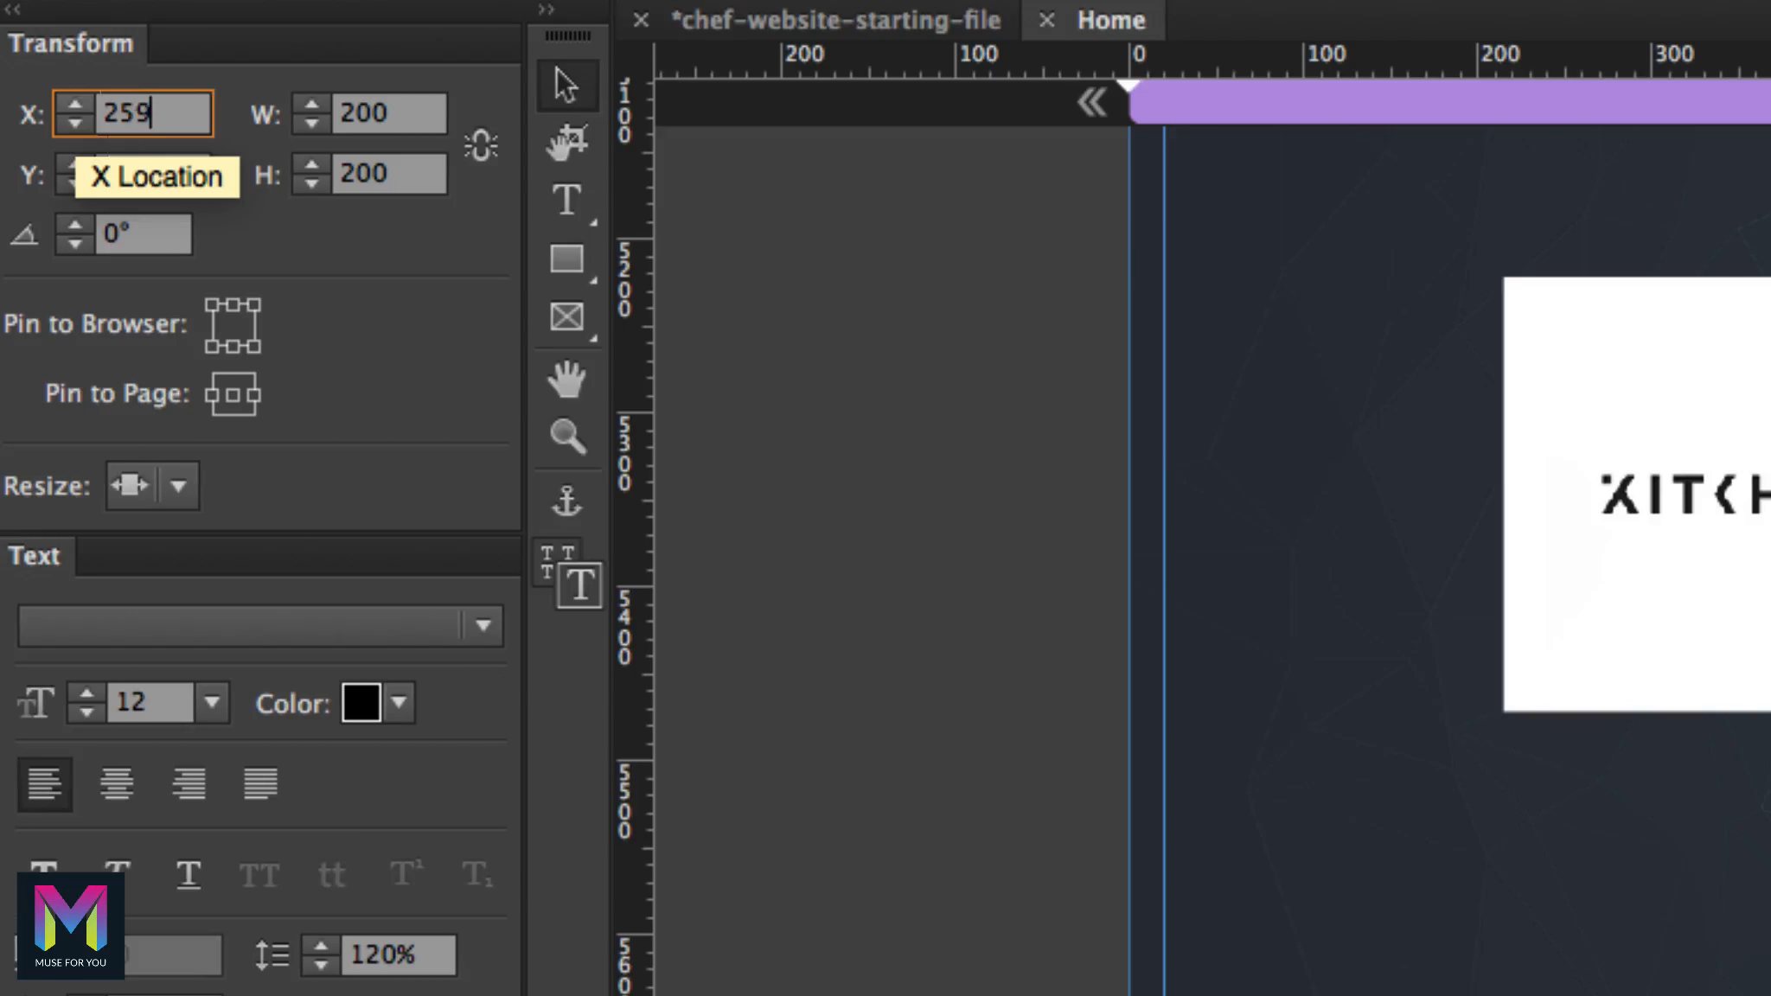
pyautogui.press('Return')
pyautogui.moveTo(167, 157); pyautogui.dragTo(77, 154)
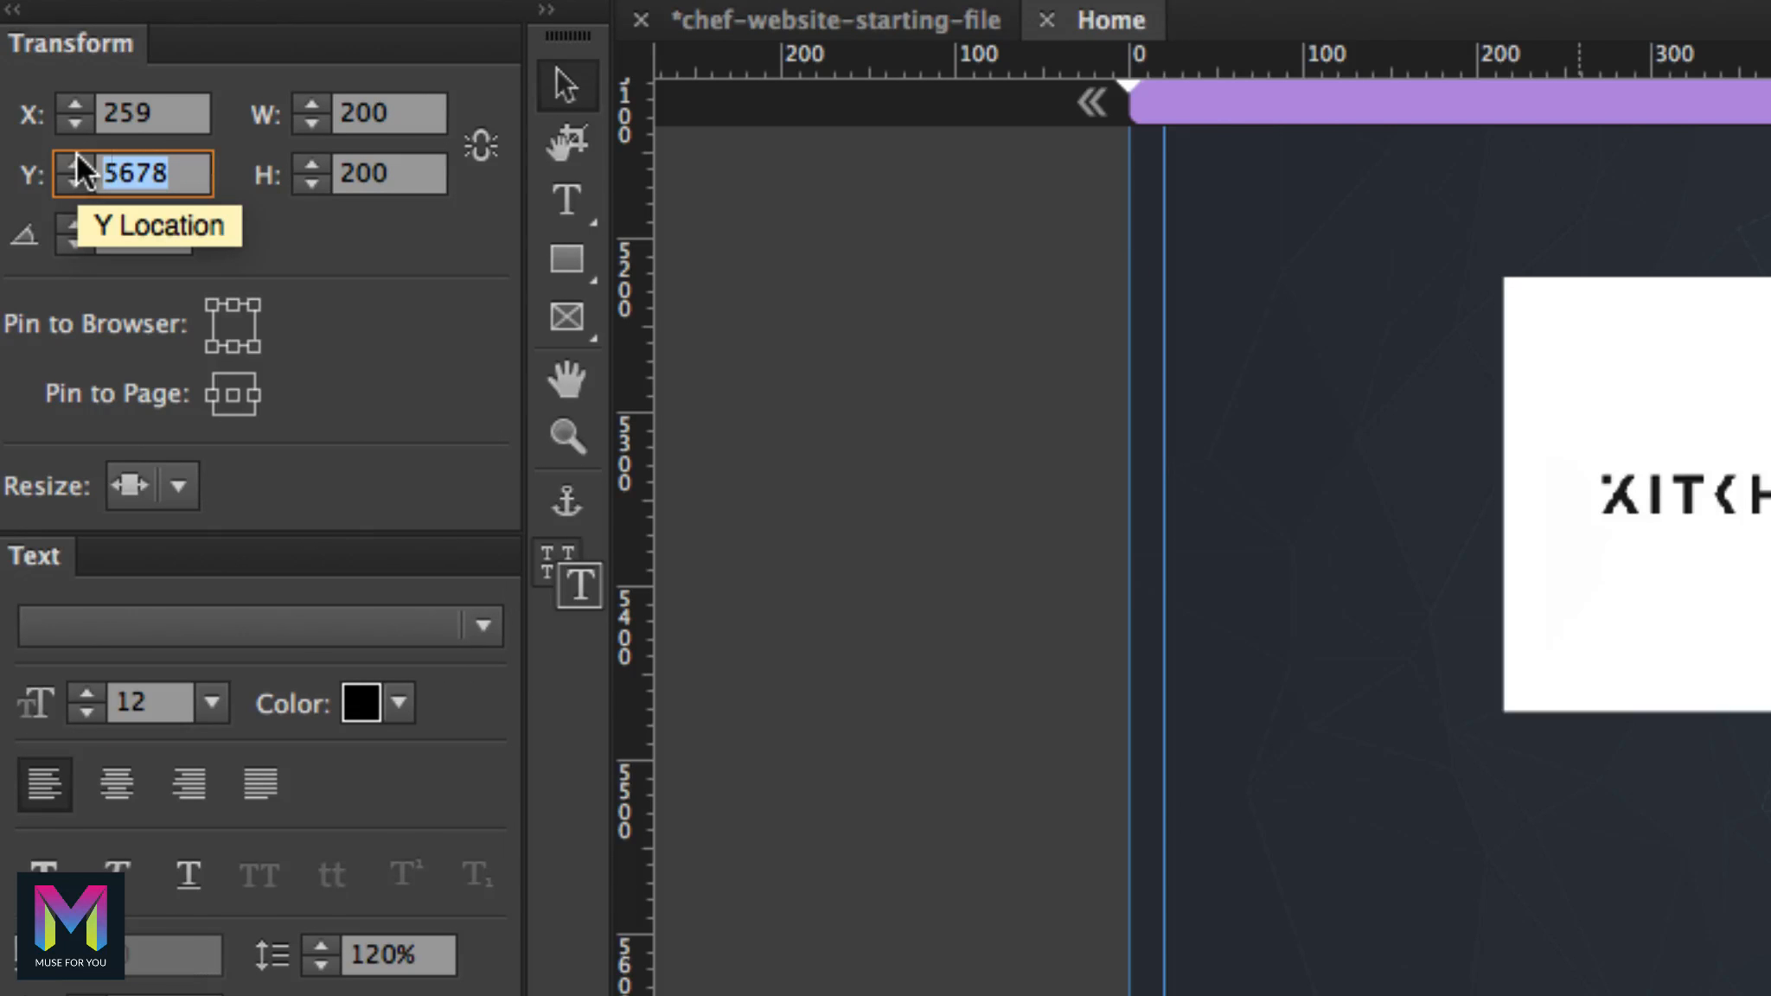
pyautogui.write('5705')
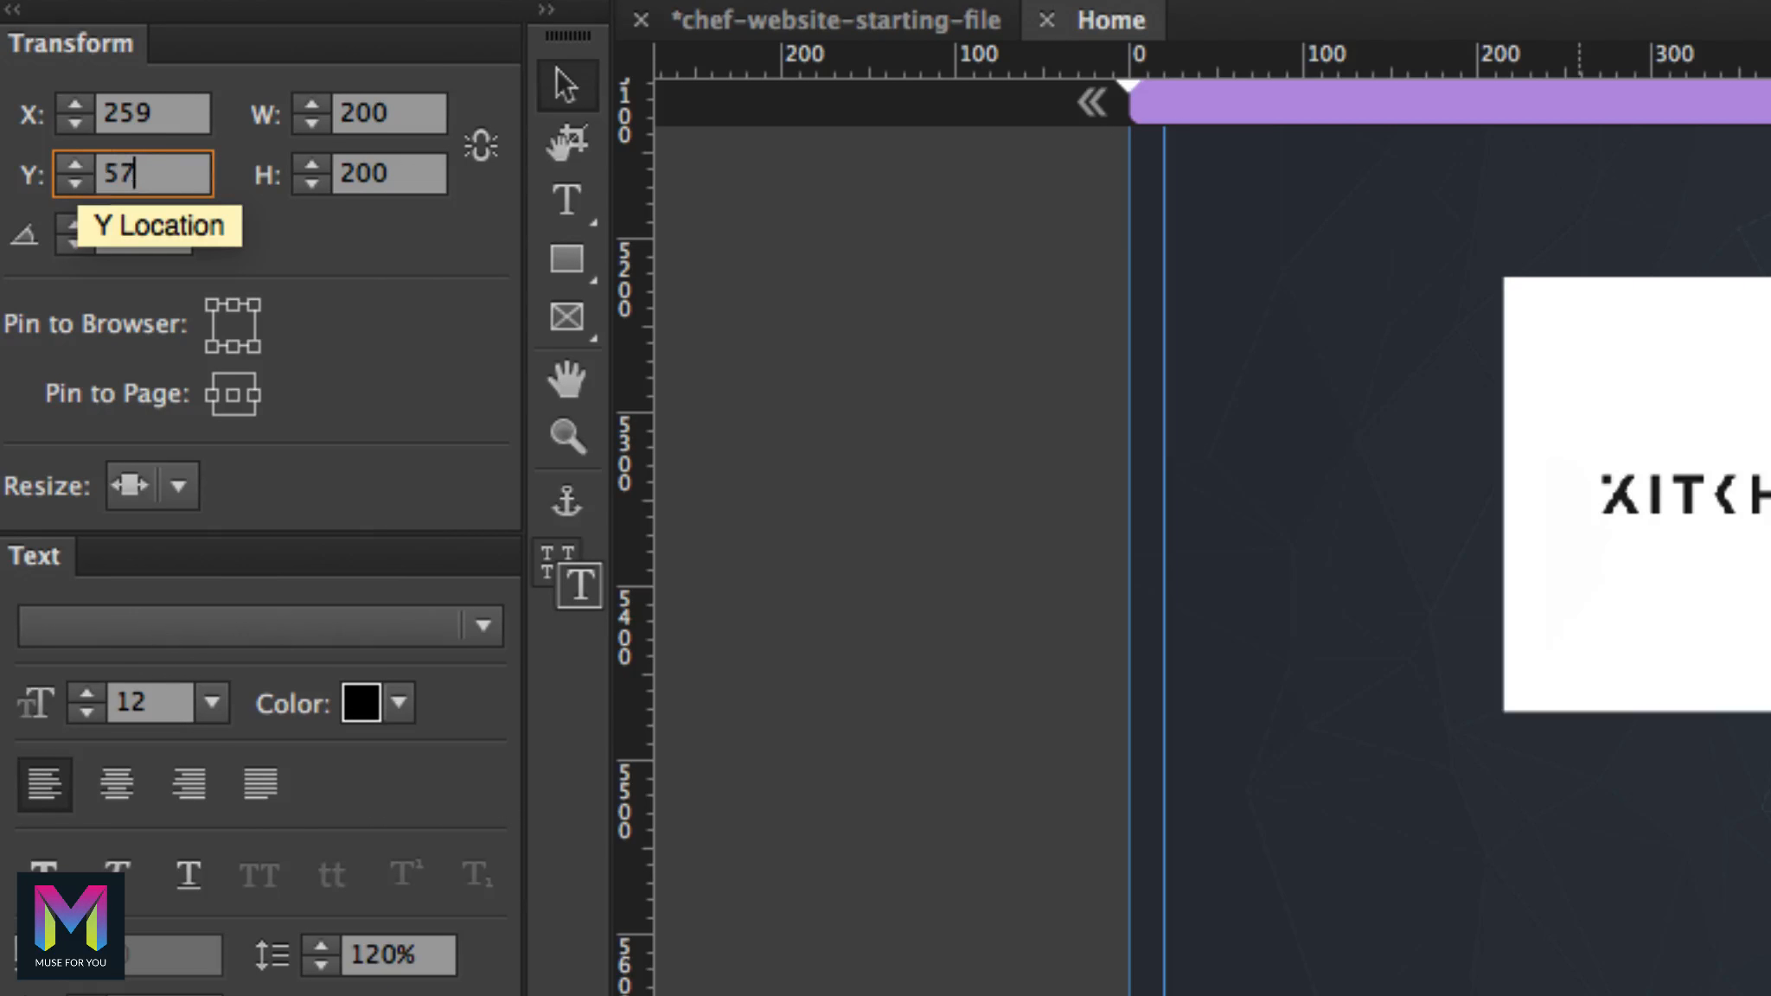
pyautogui.press('Return')
# Step: Resize the gradient widget to 340 wide and 69 high
pyautogui.doubleClick(362, 111)
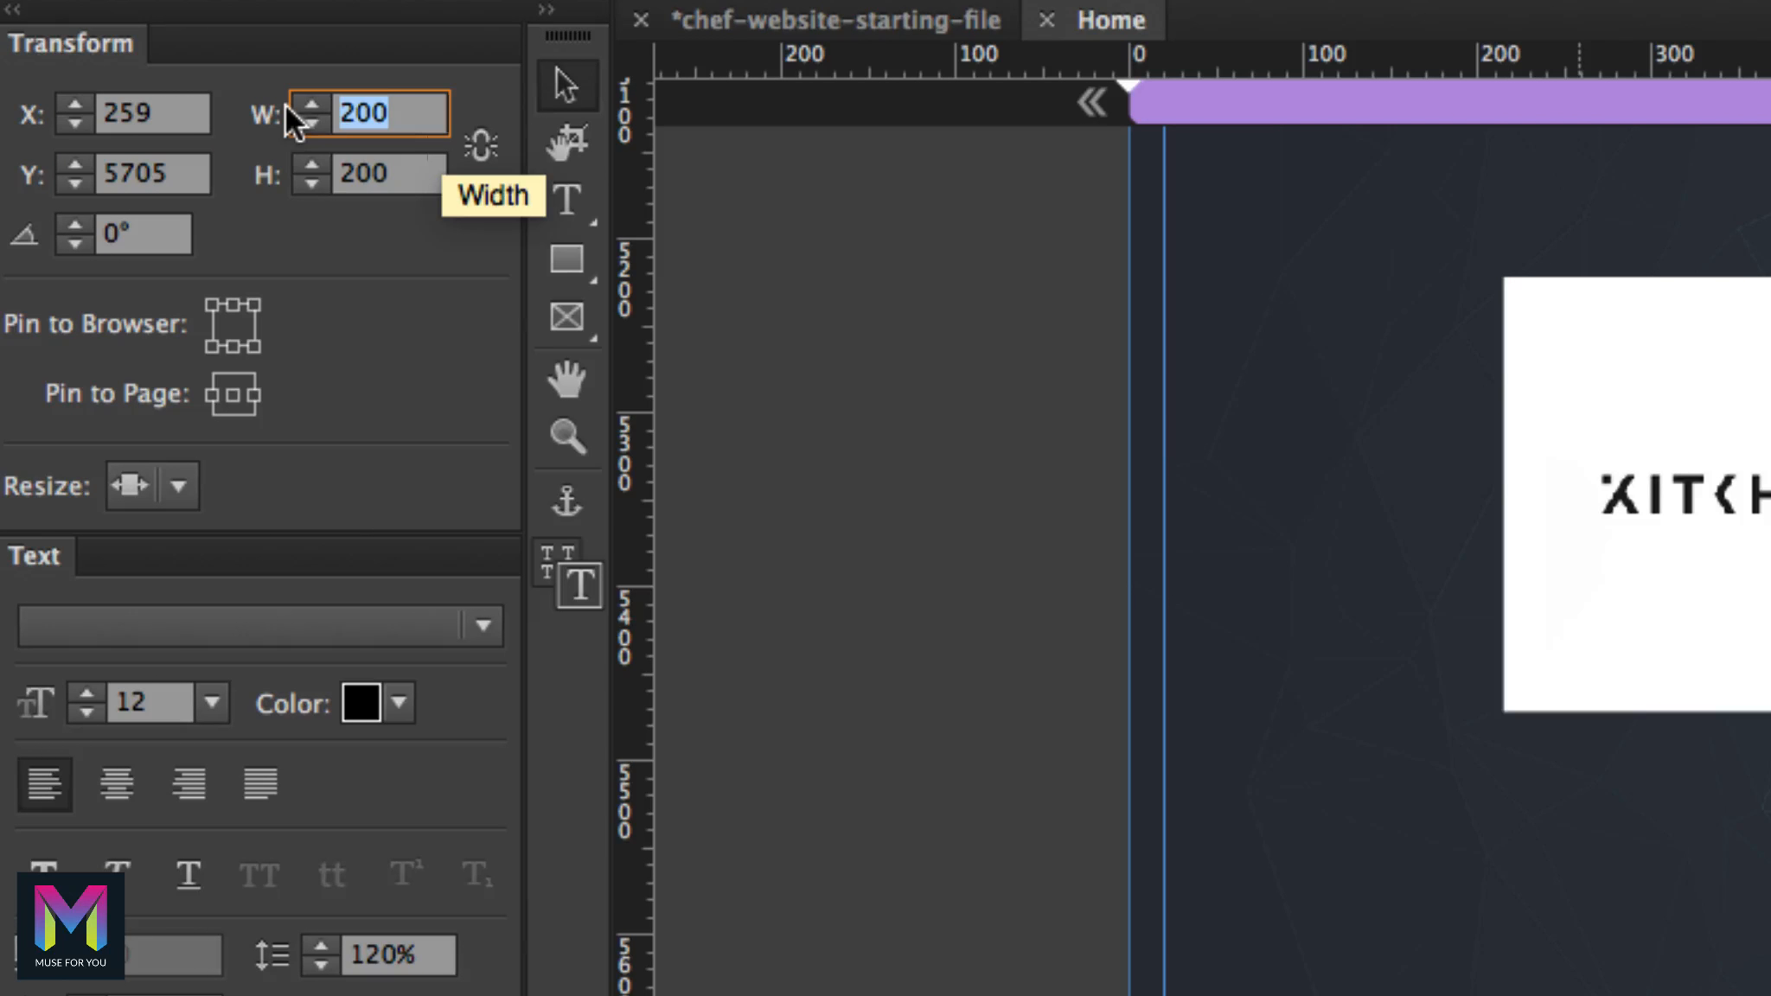
pyautogui.write('240')
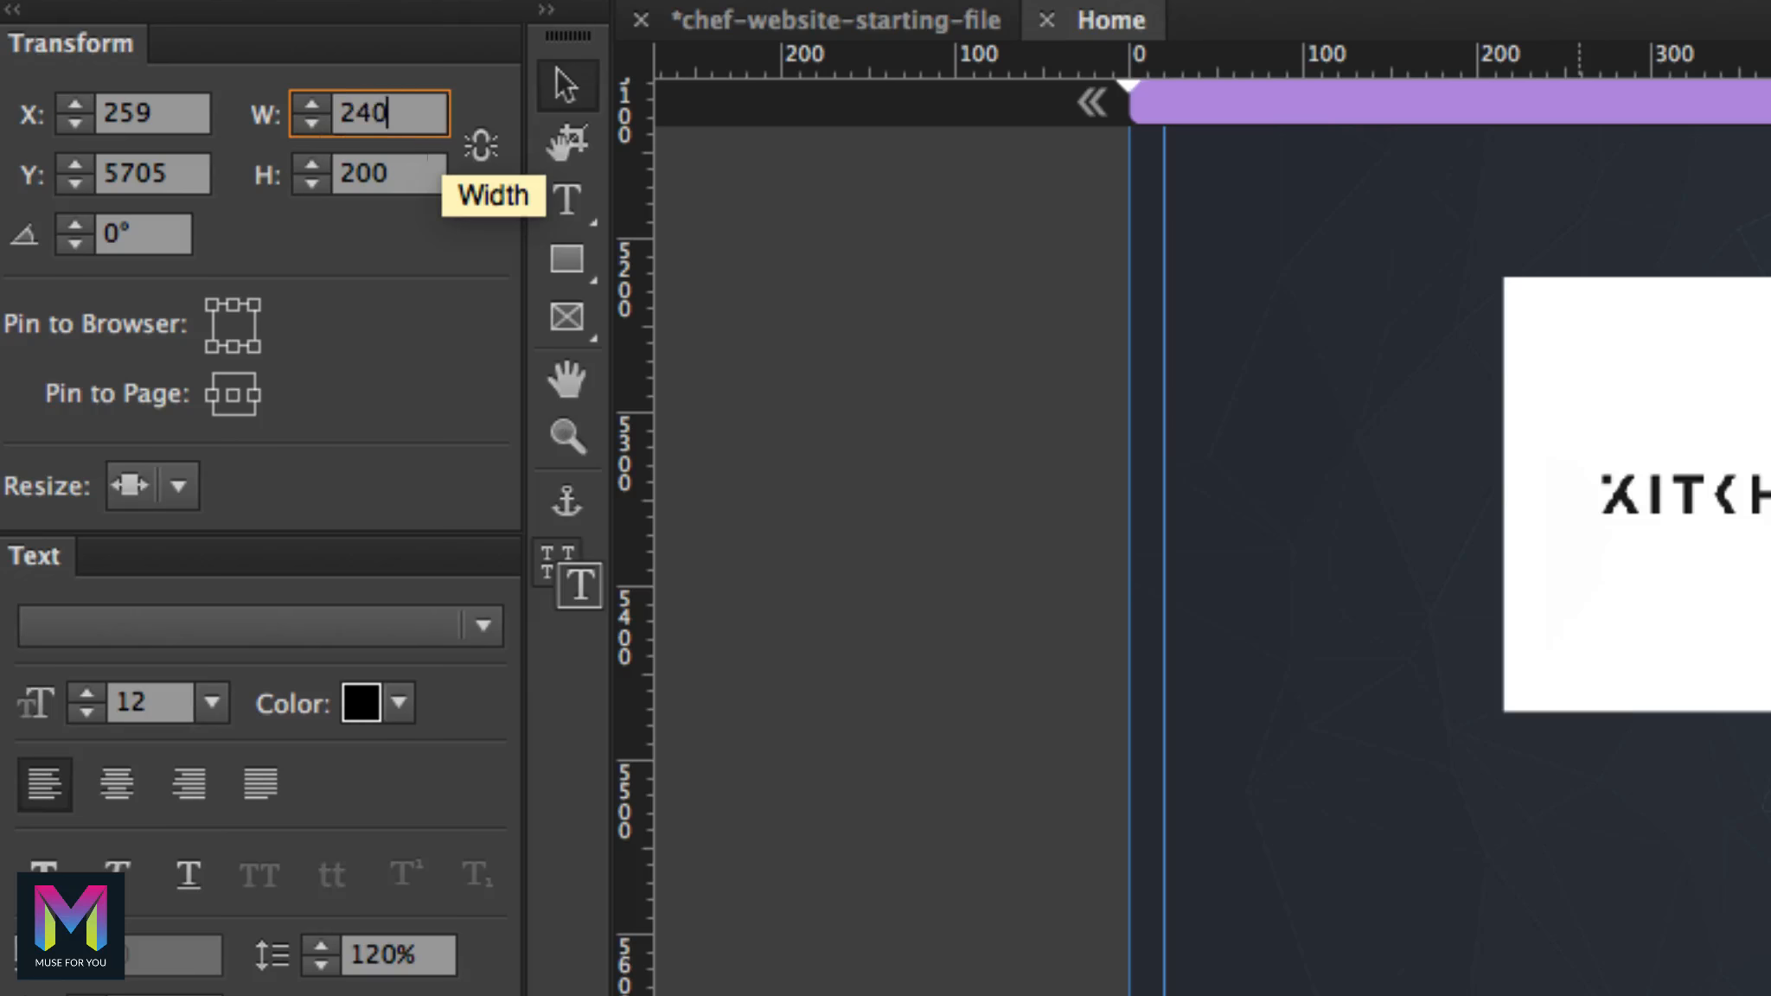
pyautogui.press('Return')
pyautogui.doubleClick(362, 113)
pyautogui.write('340')
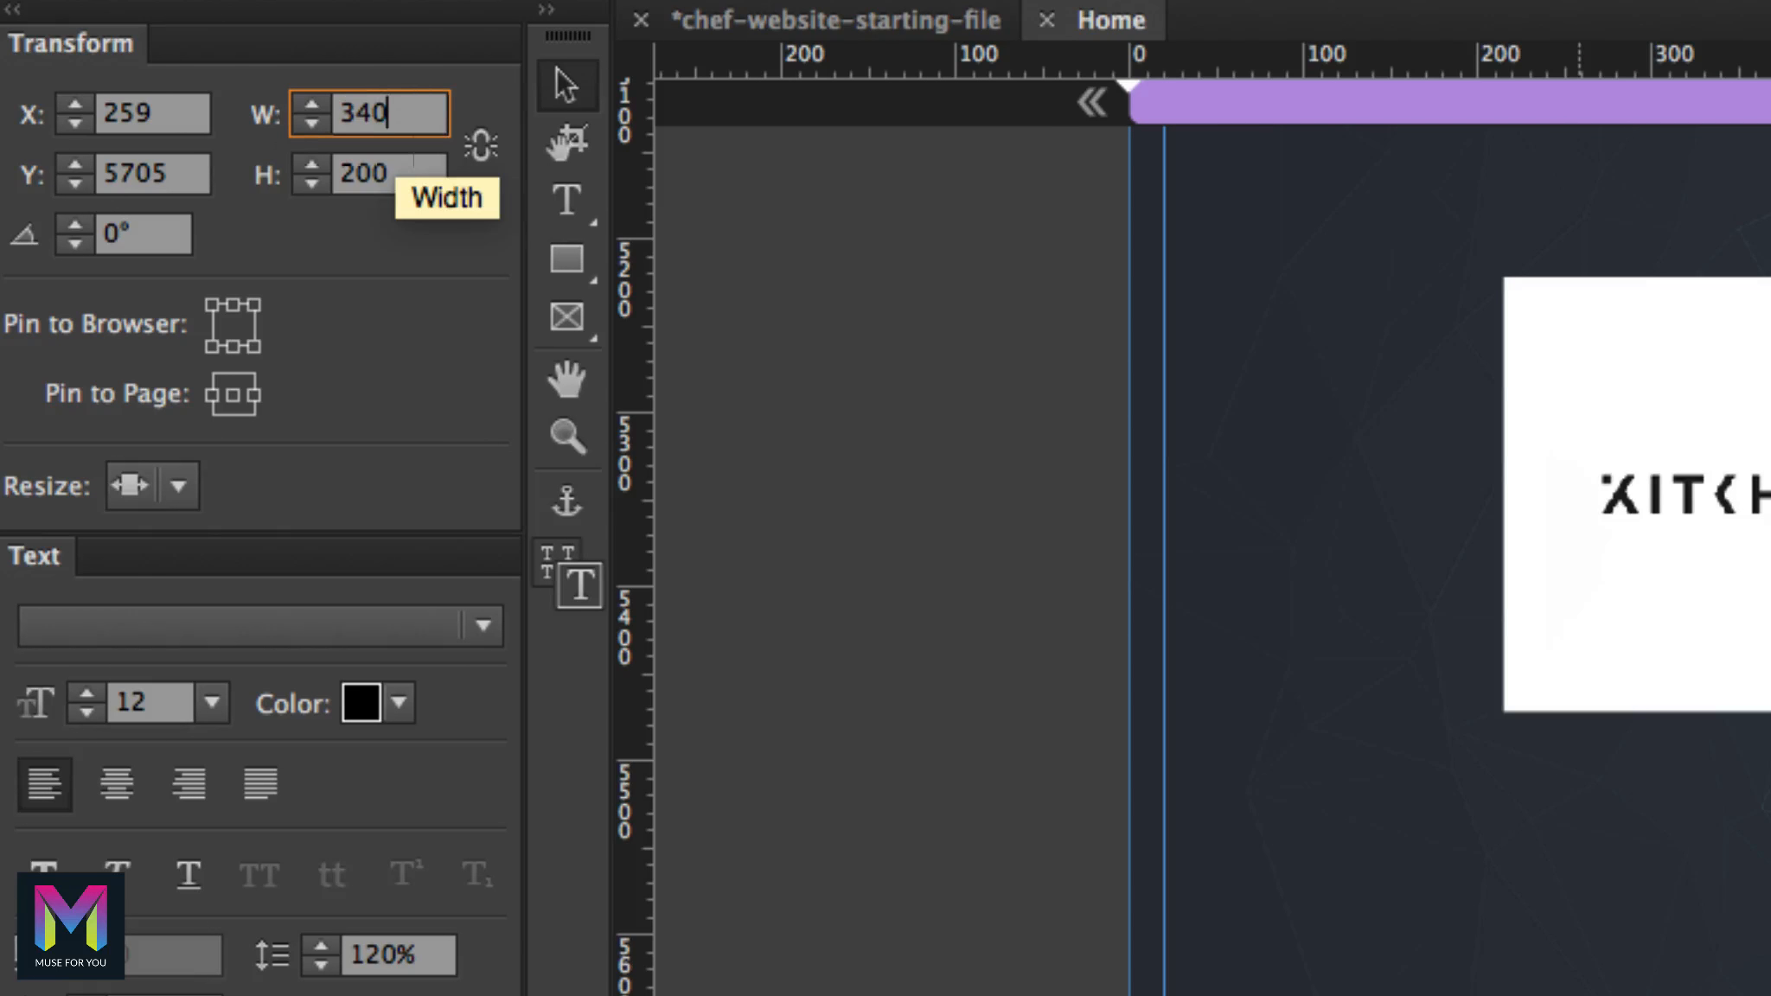
pyautogui.press('Return')
pyautogui.doubleClick(334, 169)
pyautogui.write('69')
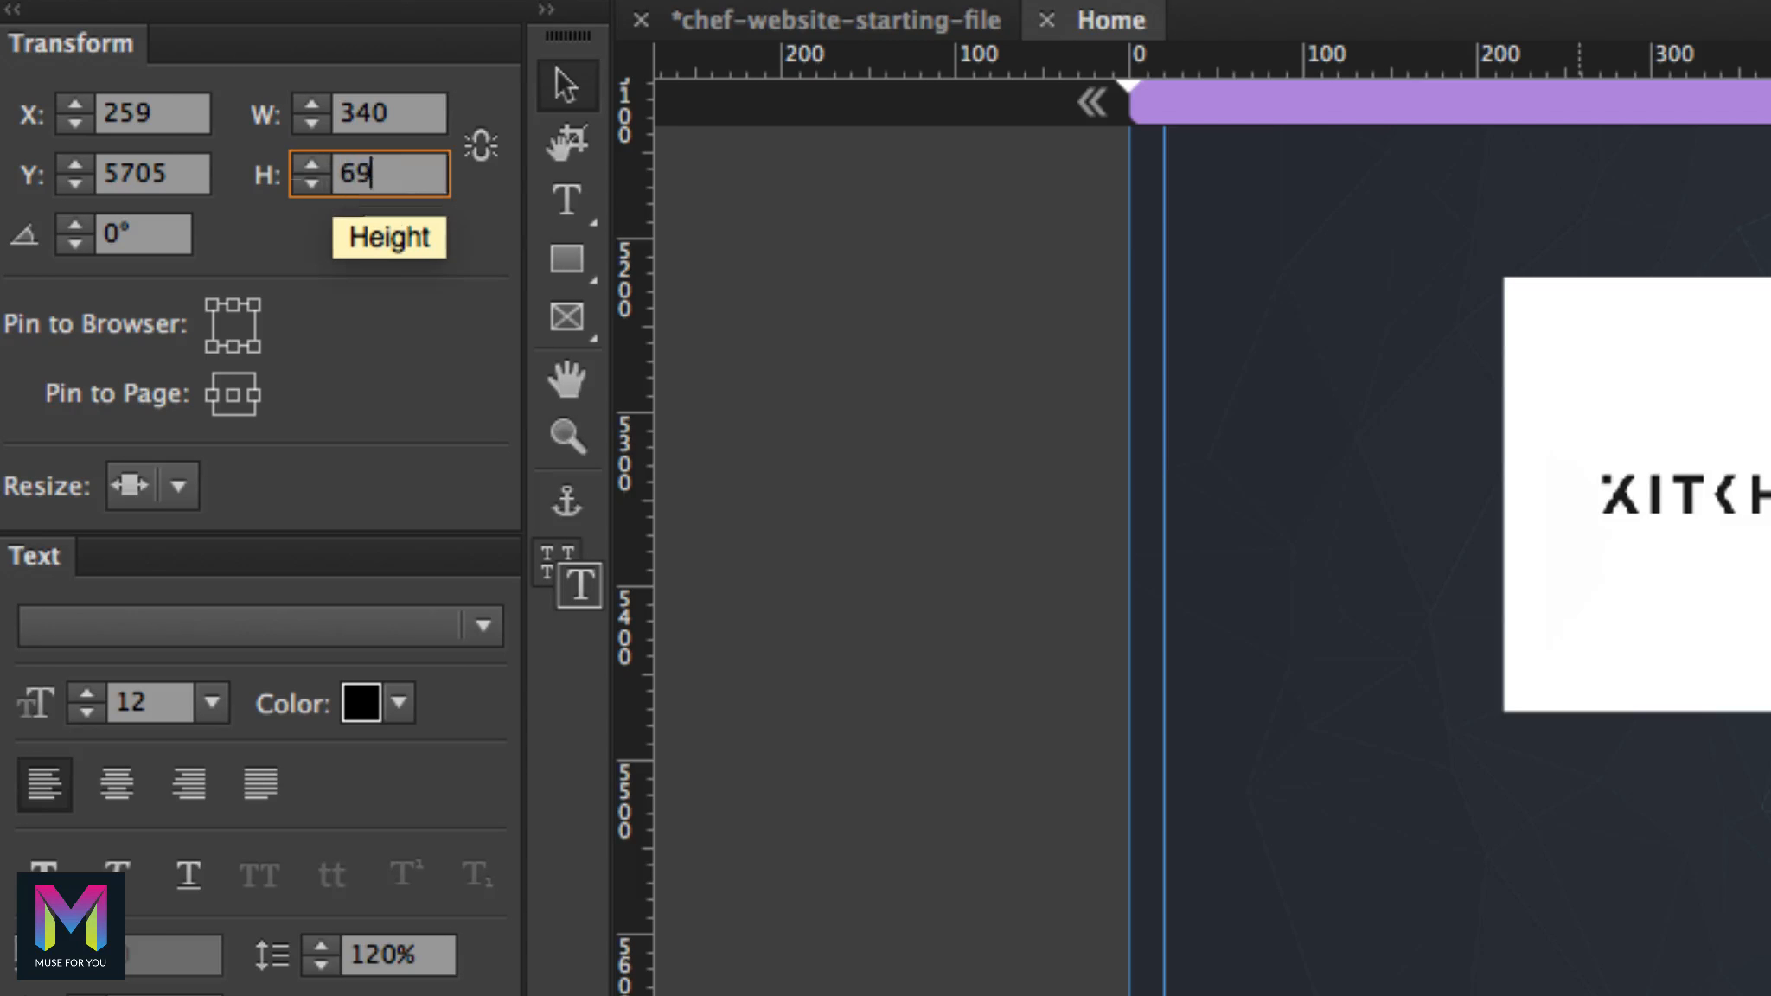
pyautogui.press('Return')
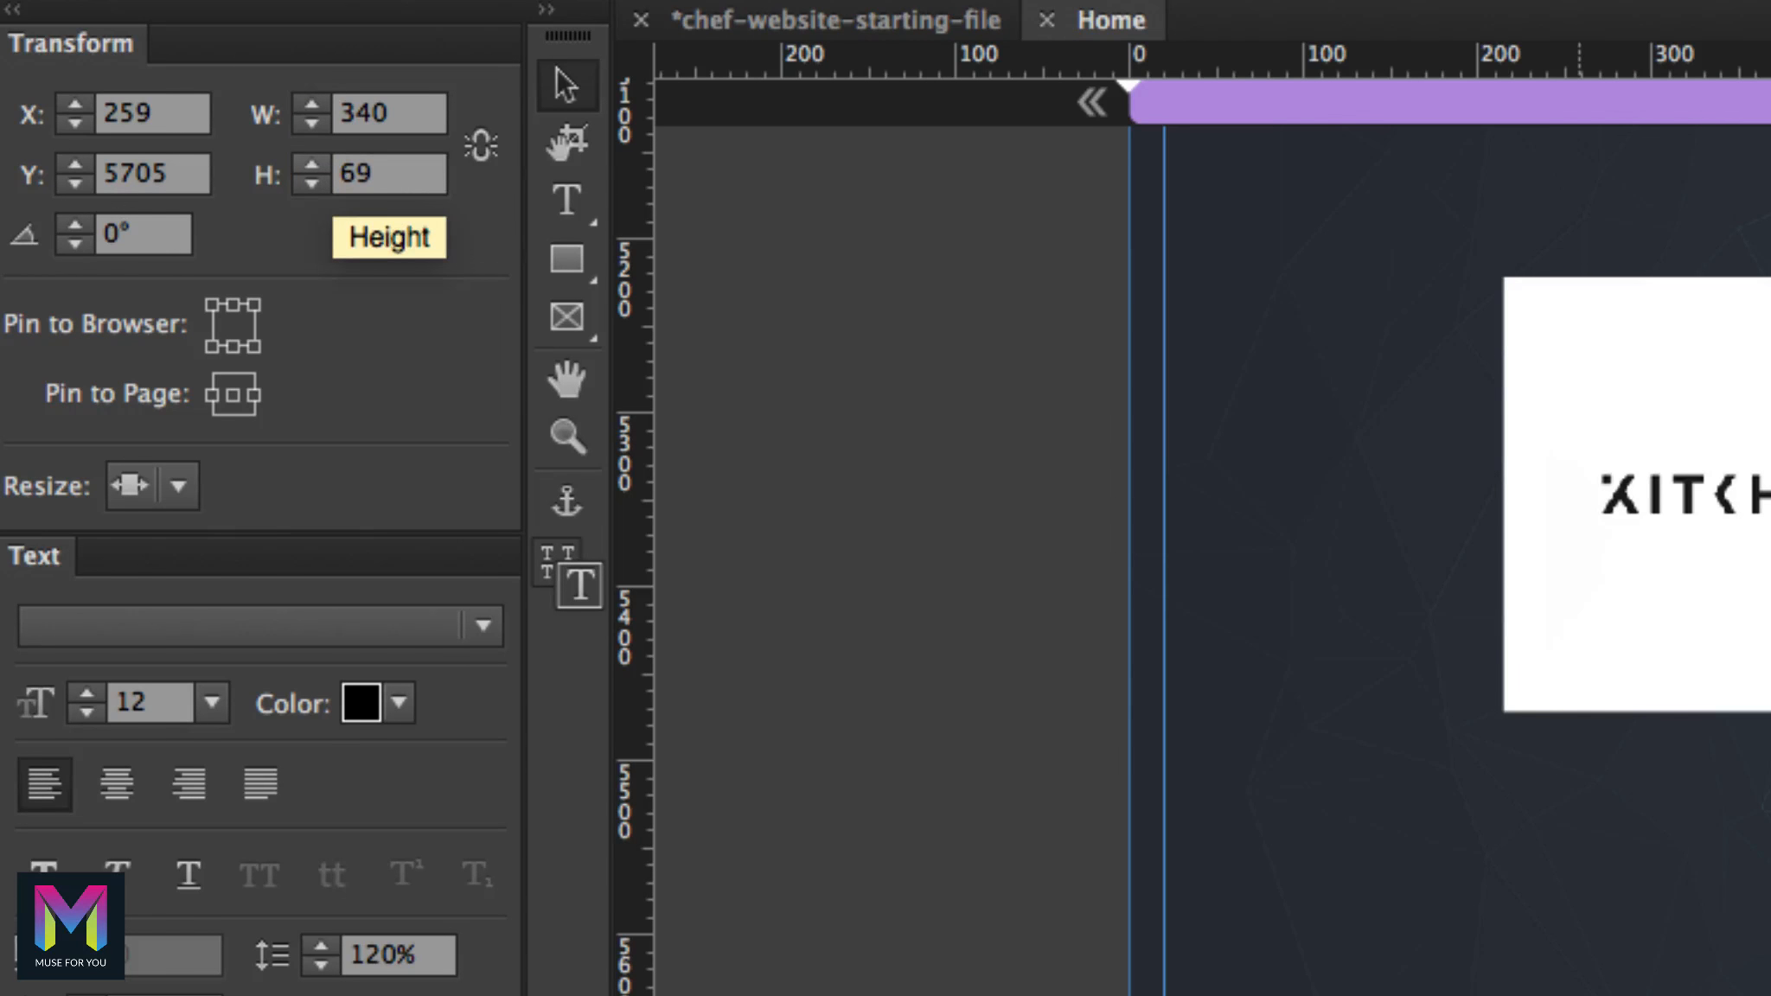
# Step: Pin the gradient widget to the page center, set its responsive resizing to None, and deselect it
pyautogui.click(233, 395)
pyautogui.click(177, 483)
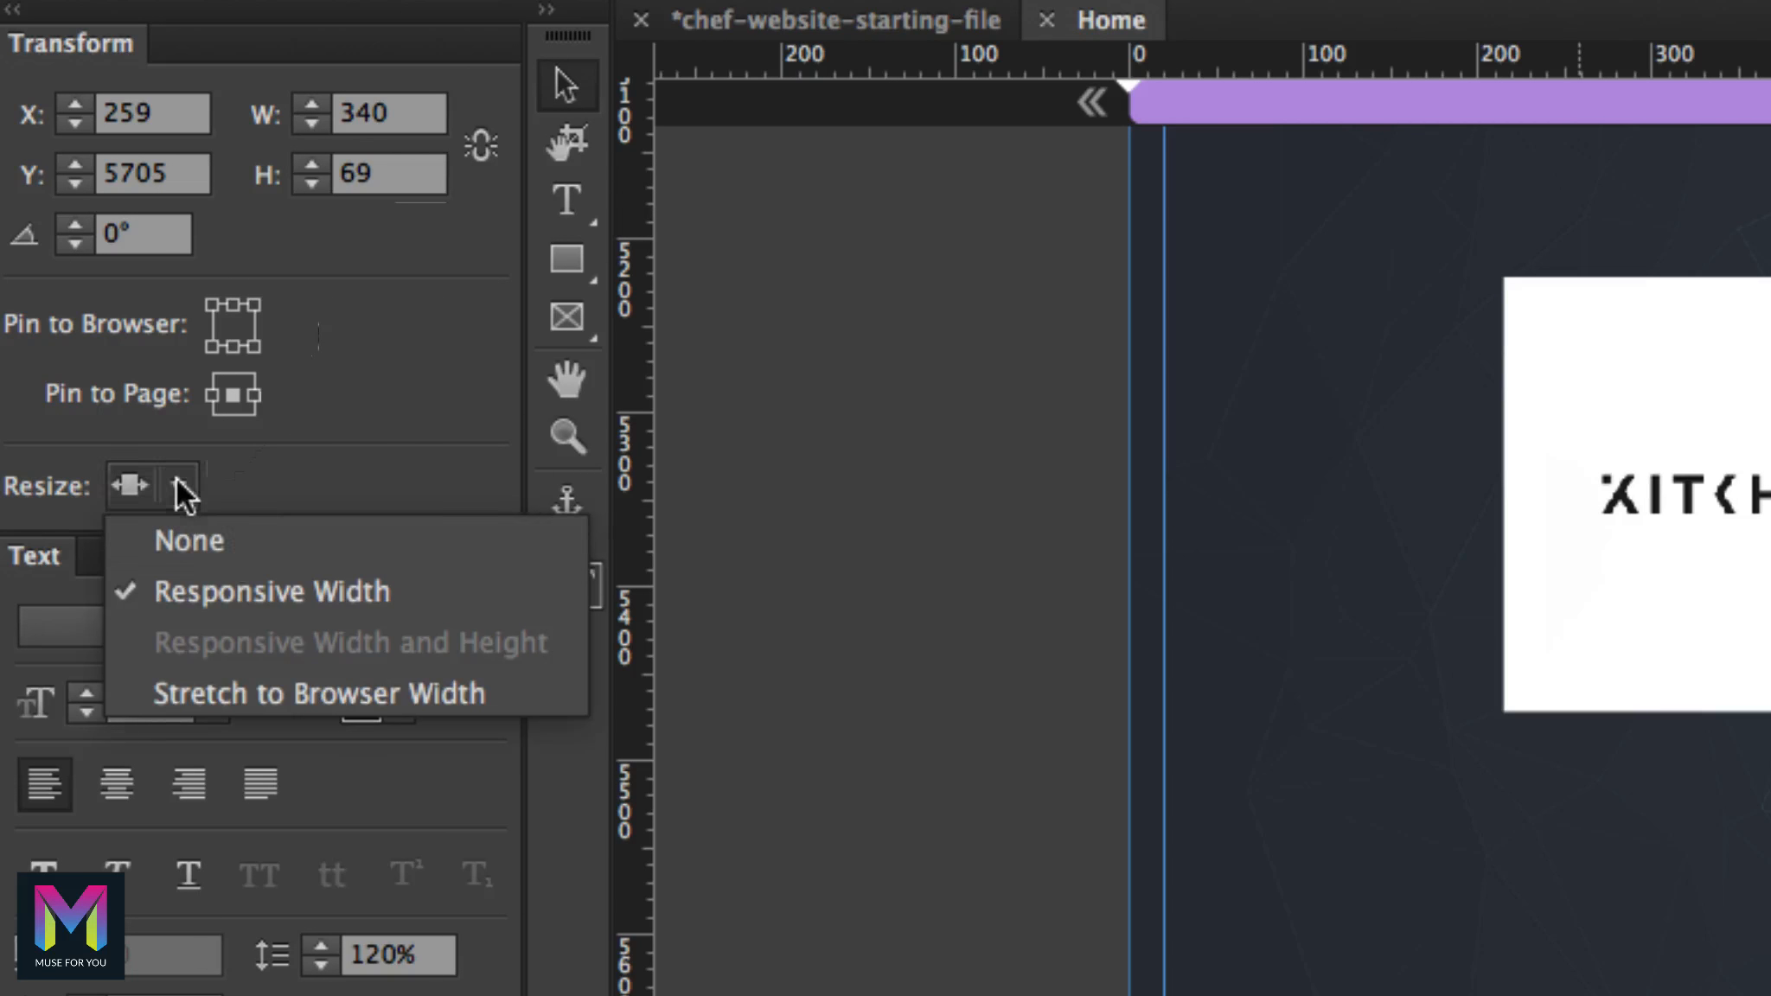
pyautogui.click(224, 540)
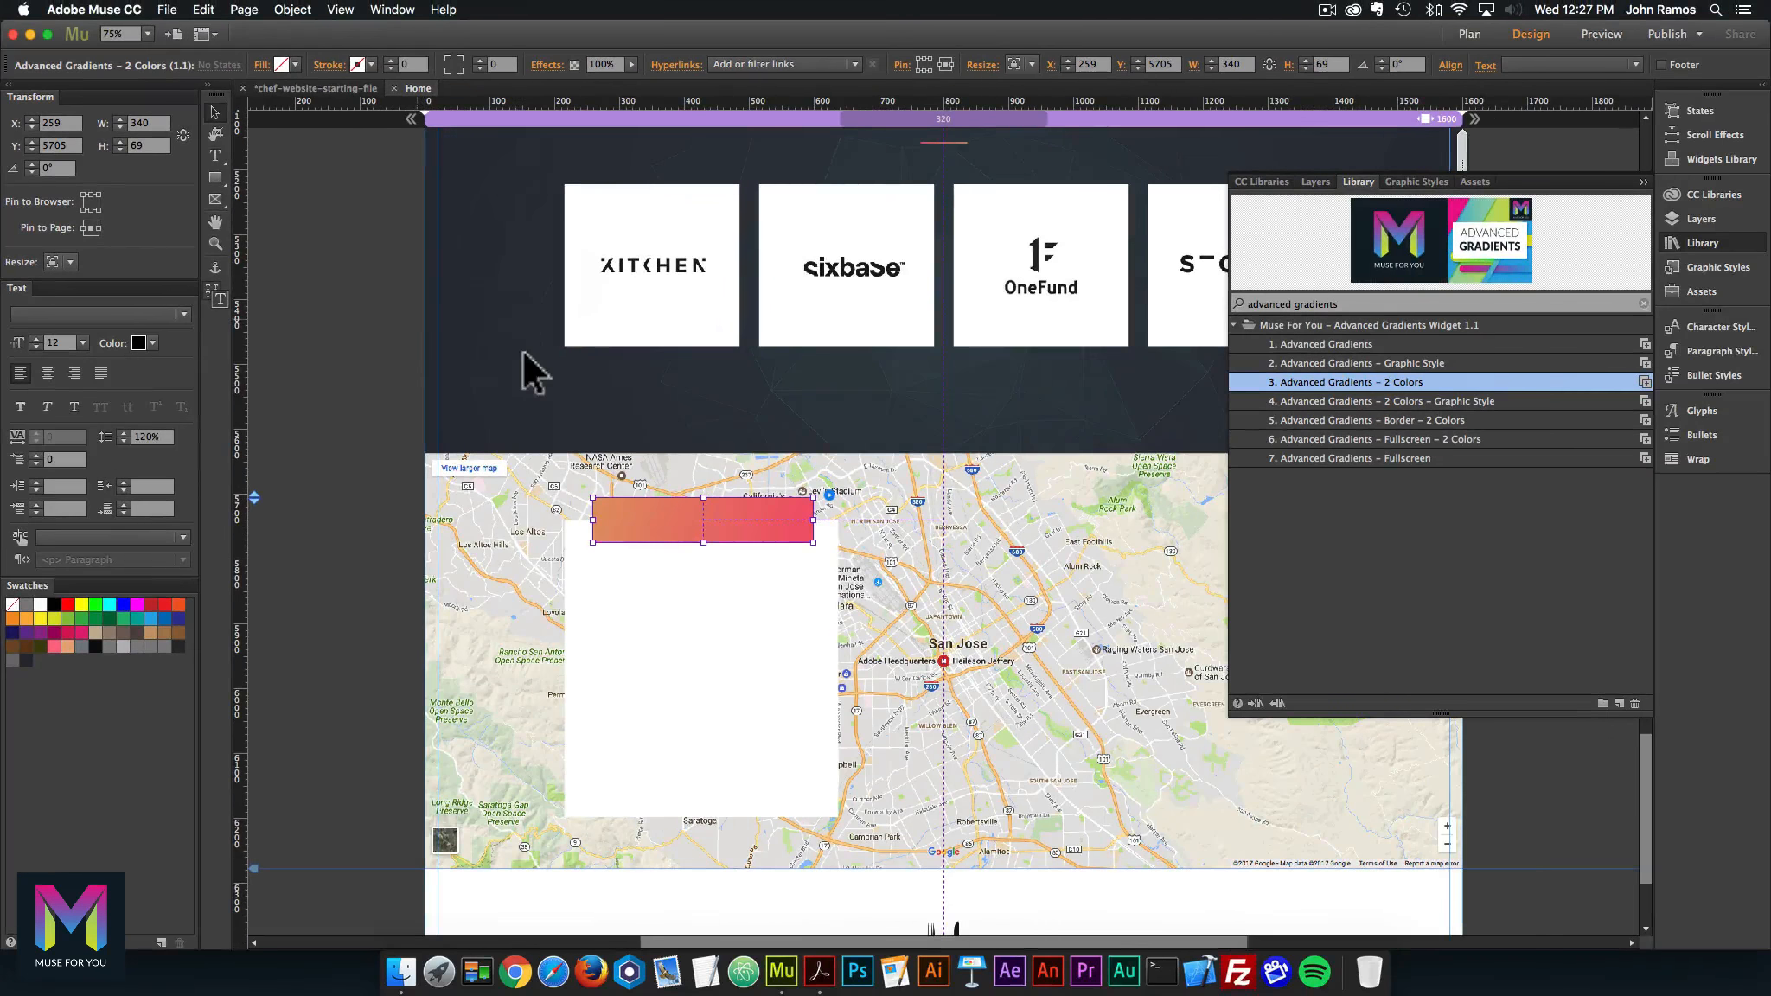
pyautogui.click(363, 524)
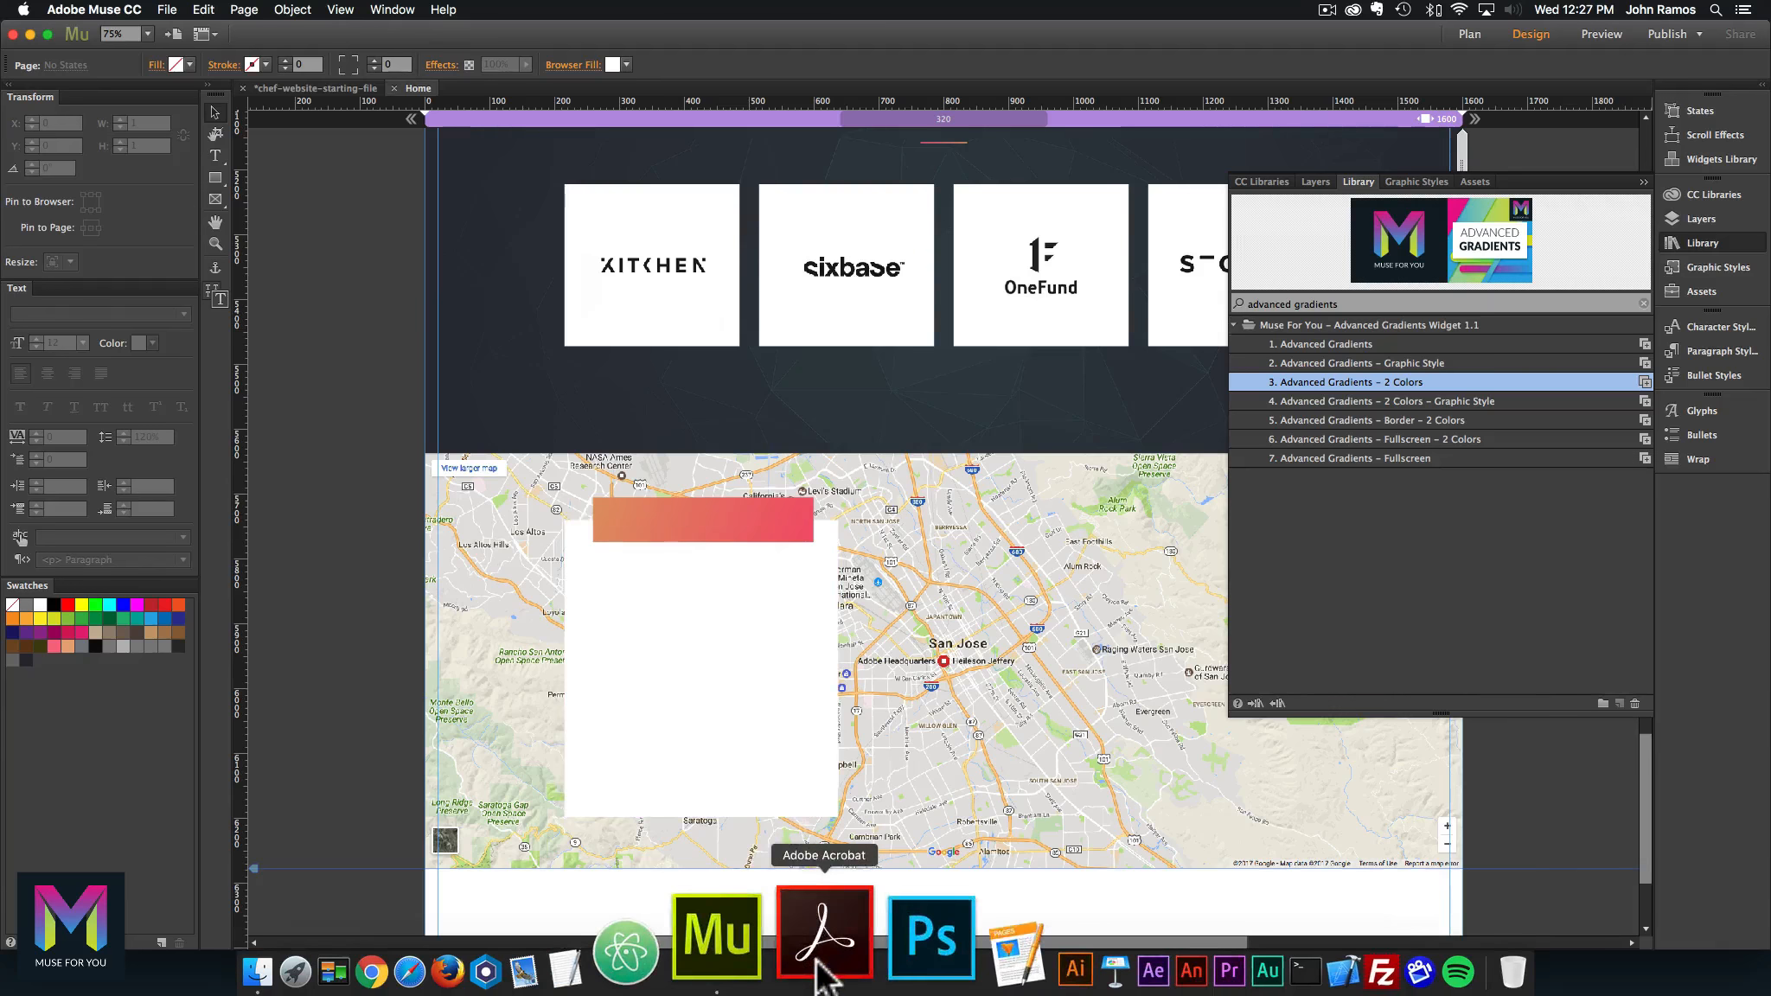
# Step: Check the contact heading specs in the Acrobat PDF, and back in Adobe Muse add a text frame about 195 by 39 reading "contact us" on the gradient bar
pyautogui.click(813, 722)
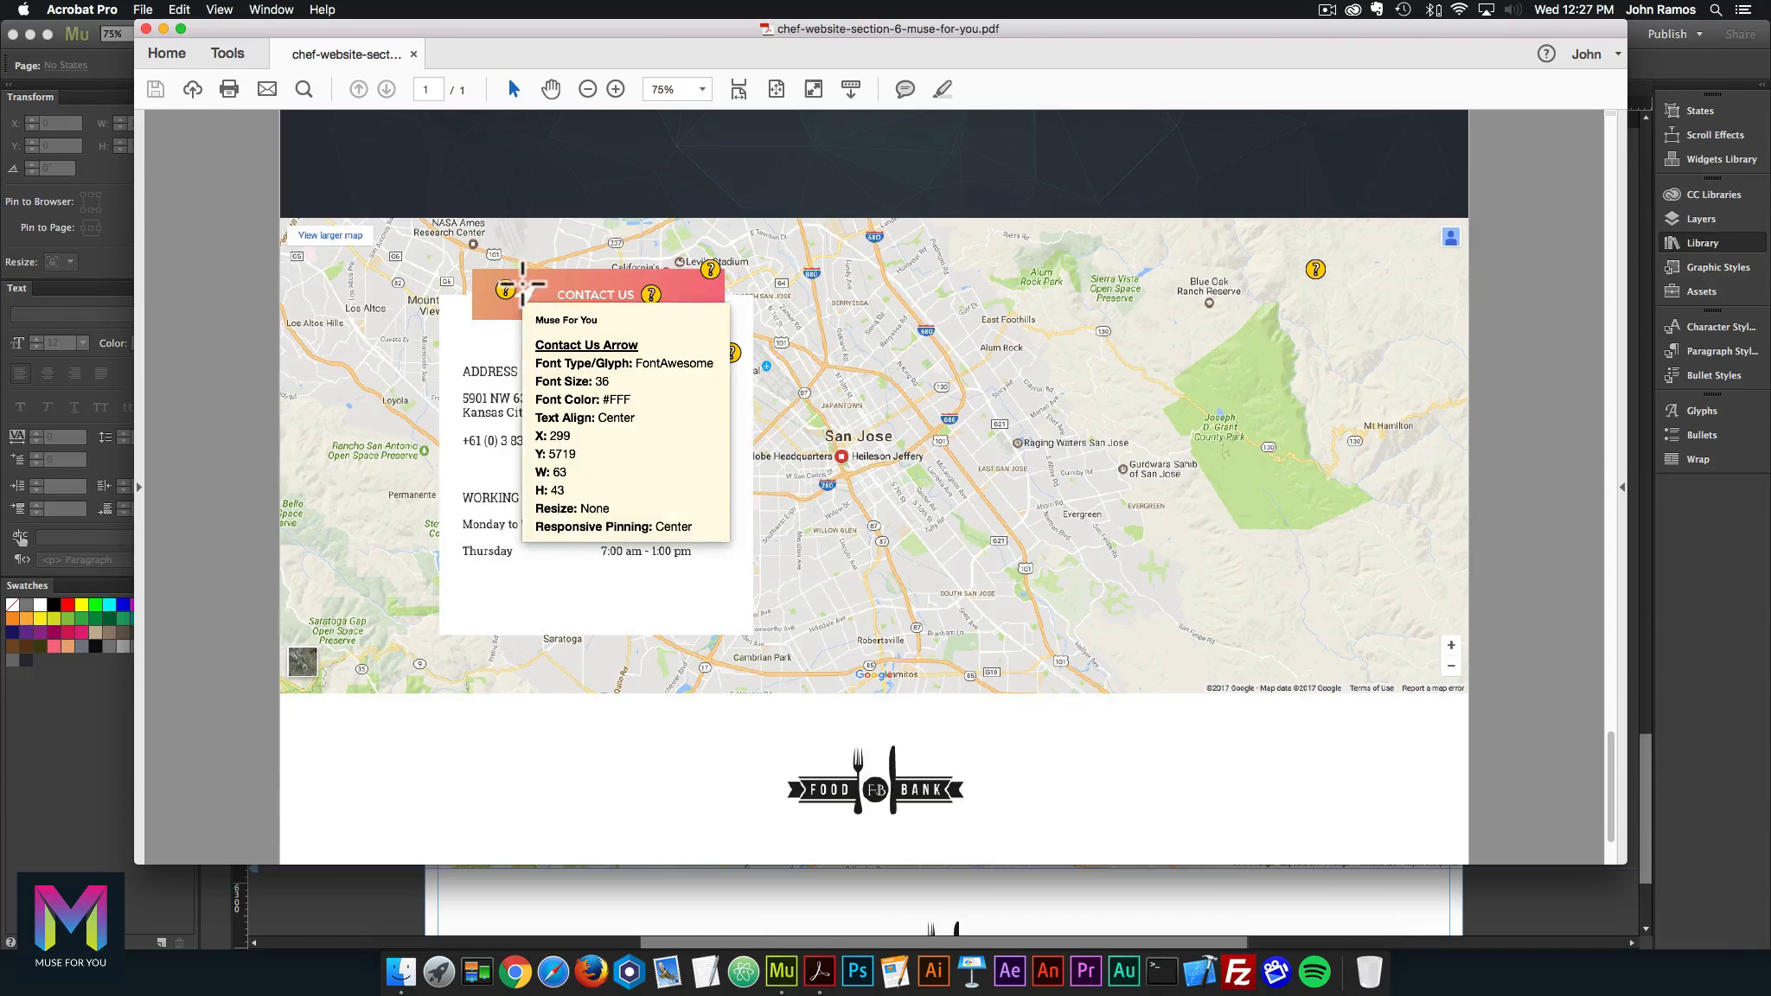
pyautogui.click(781, 960)
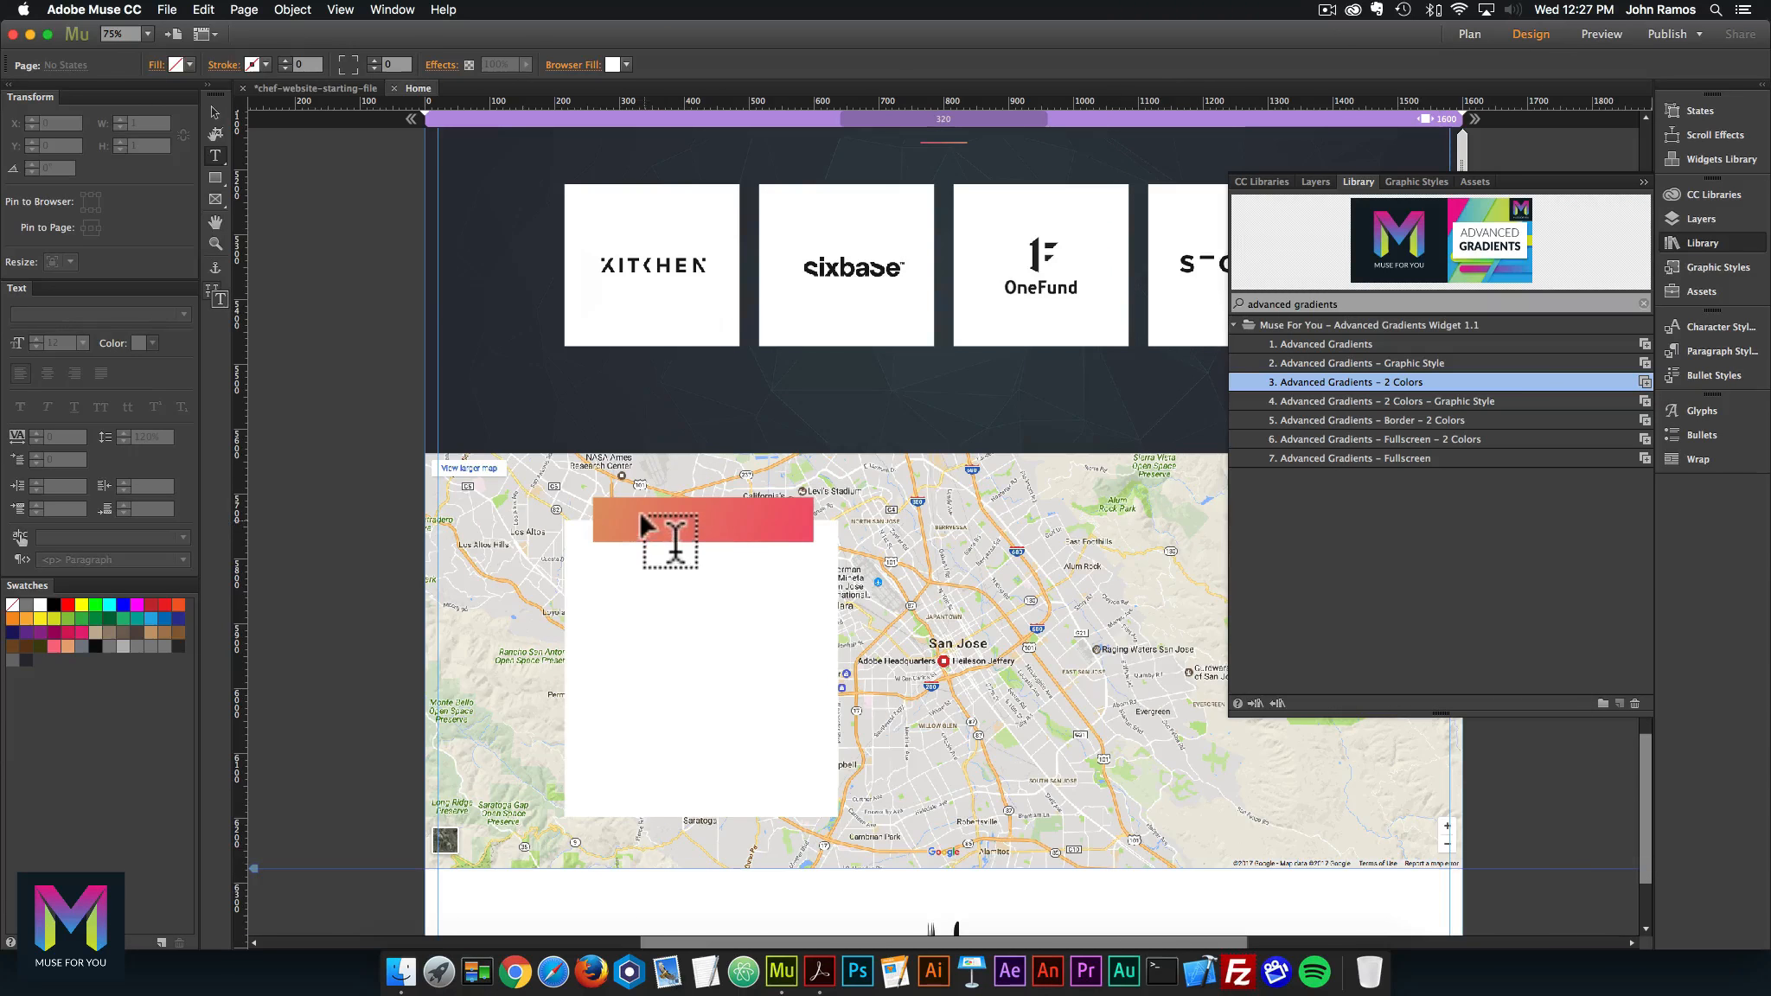
pyautogui.press('super+equal')
pyautogui.press('super+equal')
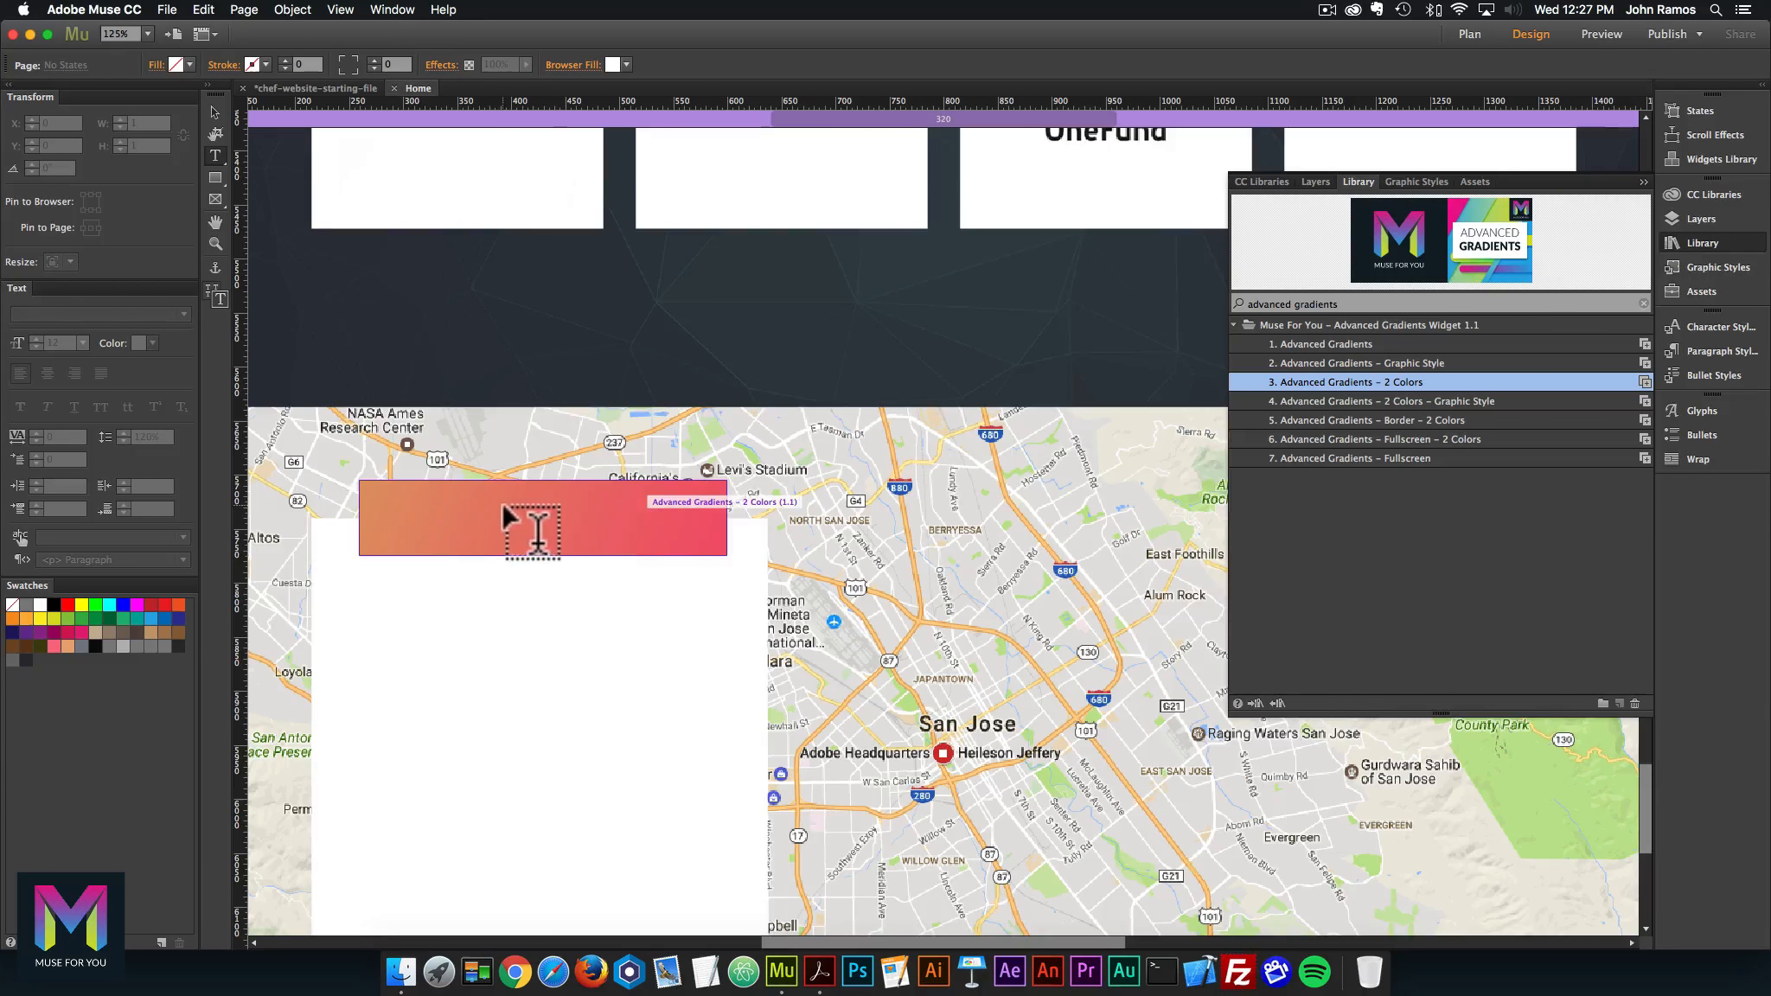
pyautogui.hscroll(-3, 510, 517)
pyautogui.hscroll(-2, 510, 517)
pyautogui.moveTo(647, 493); pyautogui.dragTo(845, 534)
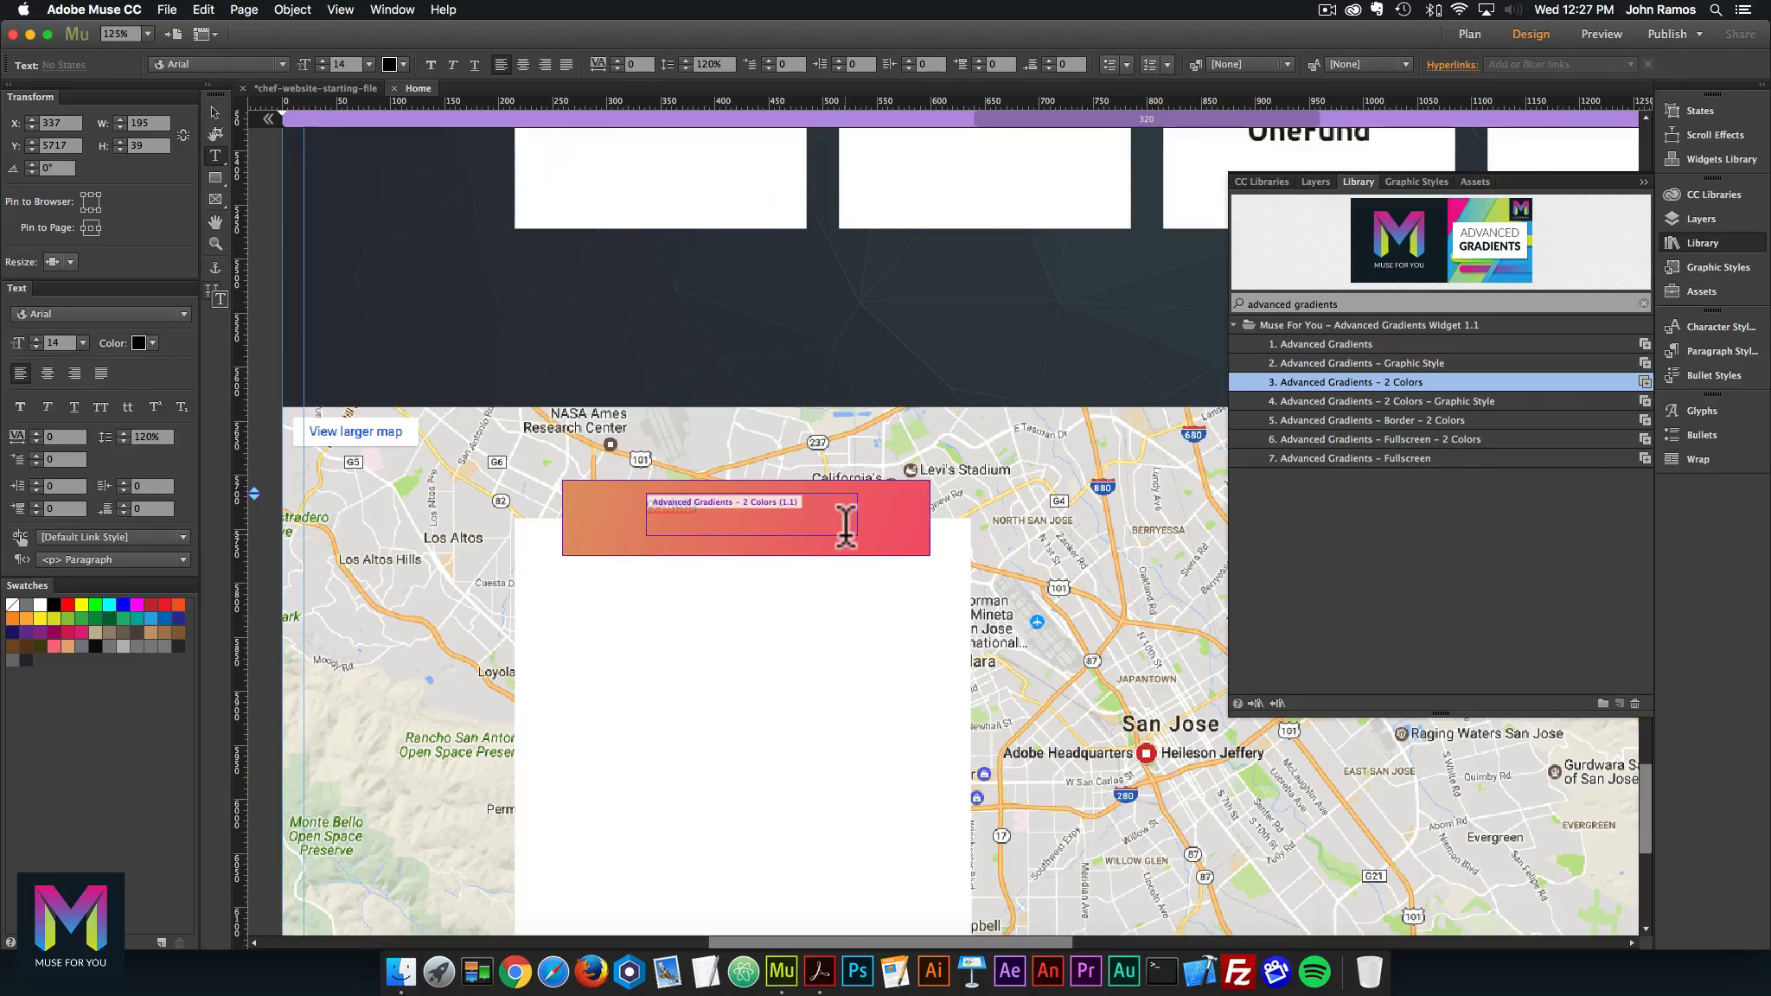
pyautogui.write('contatus')
pyautogui.click(216, 113)
pyautogui.doubleClick(715, 496)
pyautogui.write('contact us')
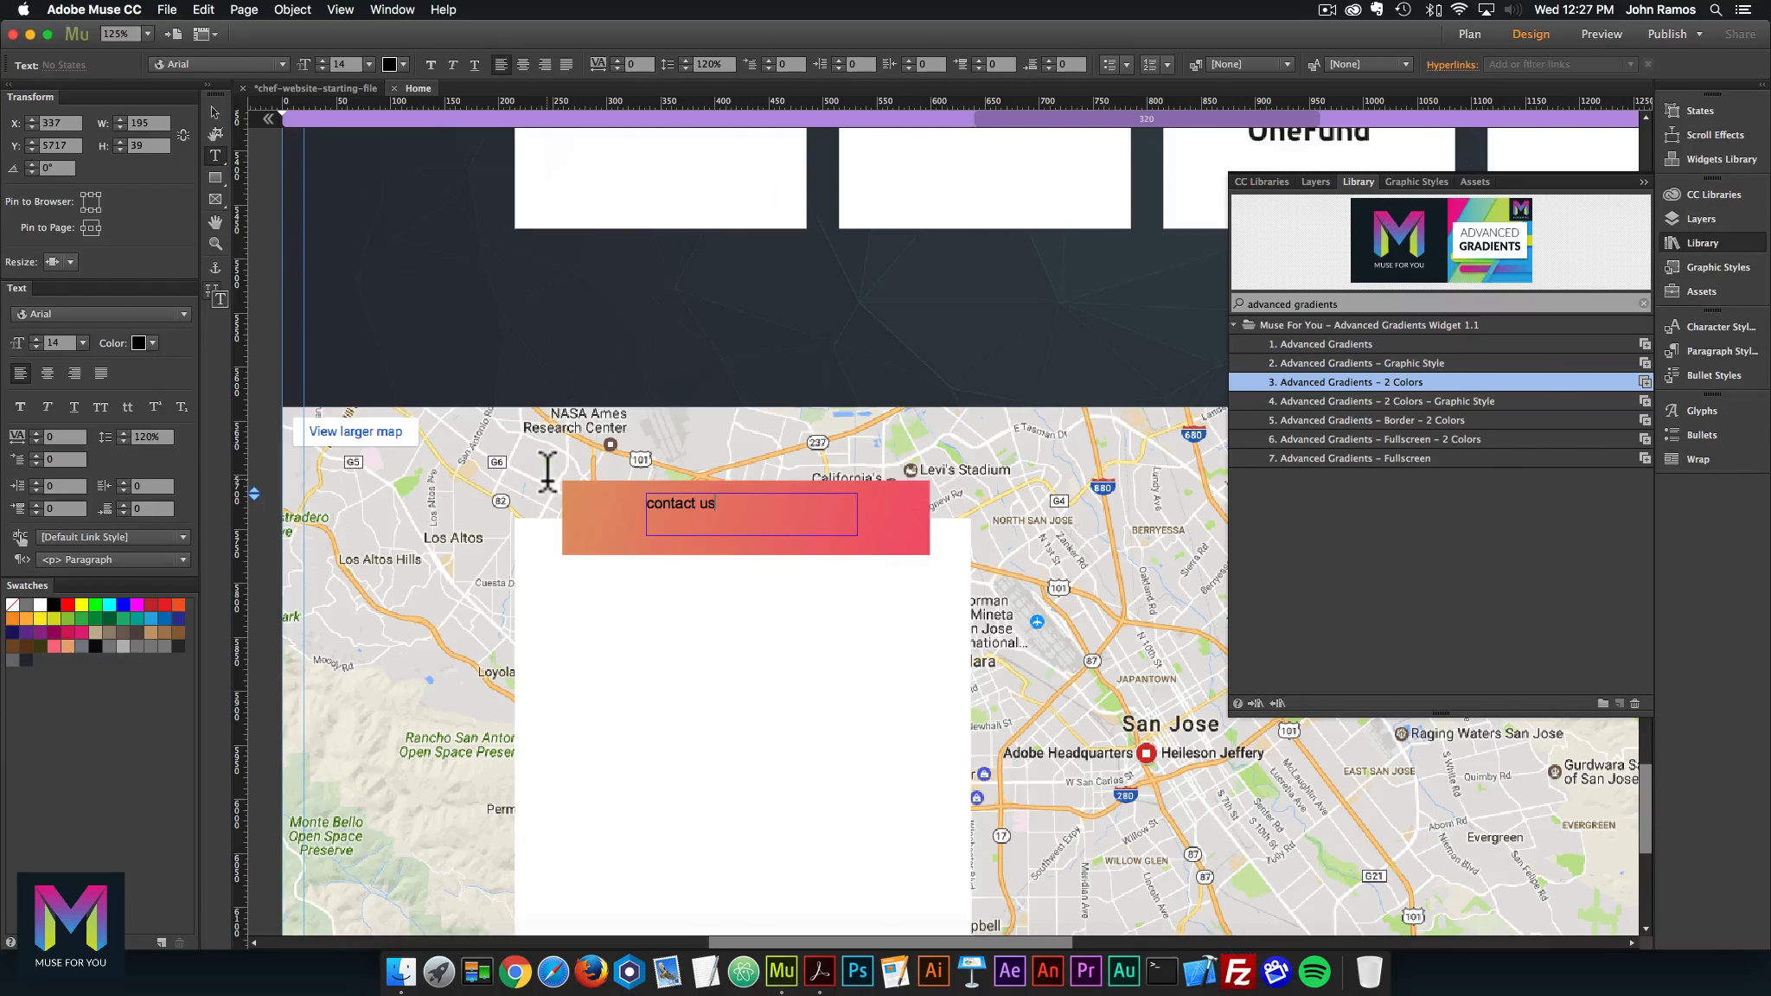
# Step: Format the "contact us" text in the Montserrat web font at size 16
pyautogui.moveTo(755, 506); pyautogui.dragTo(541, 517)
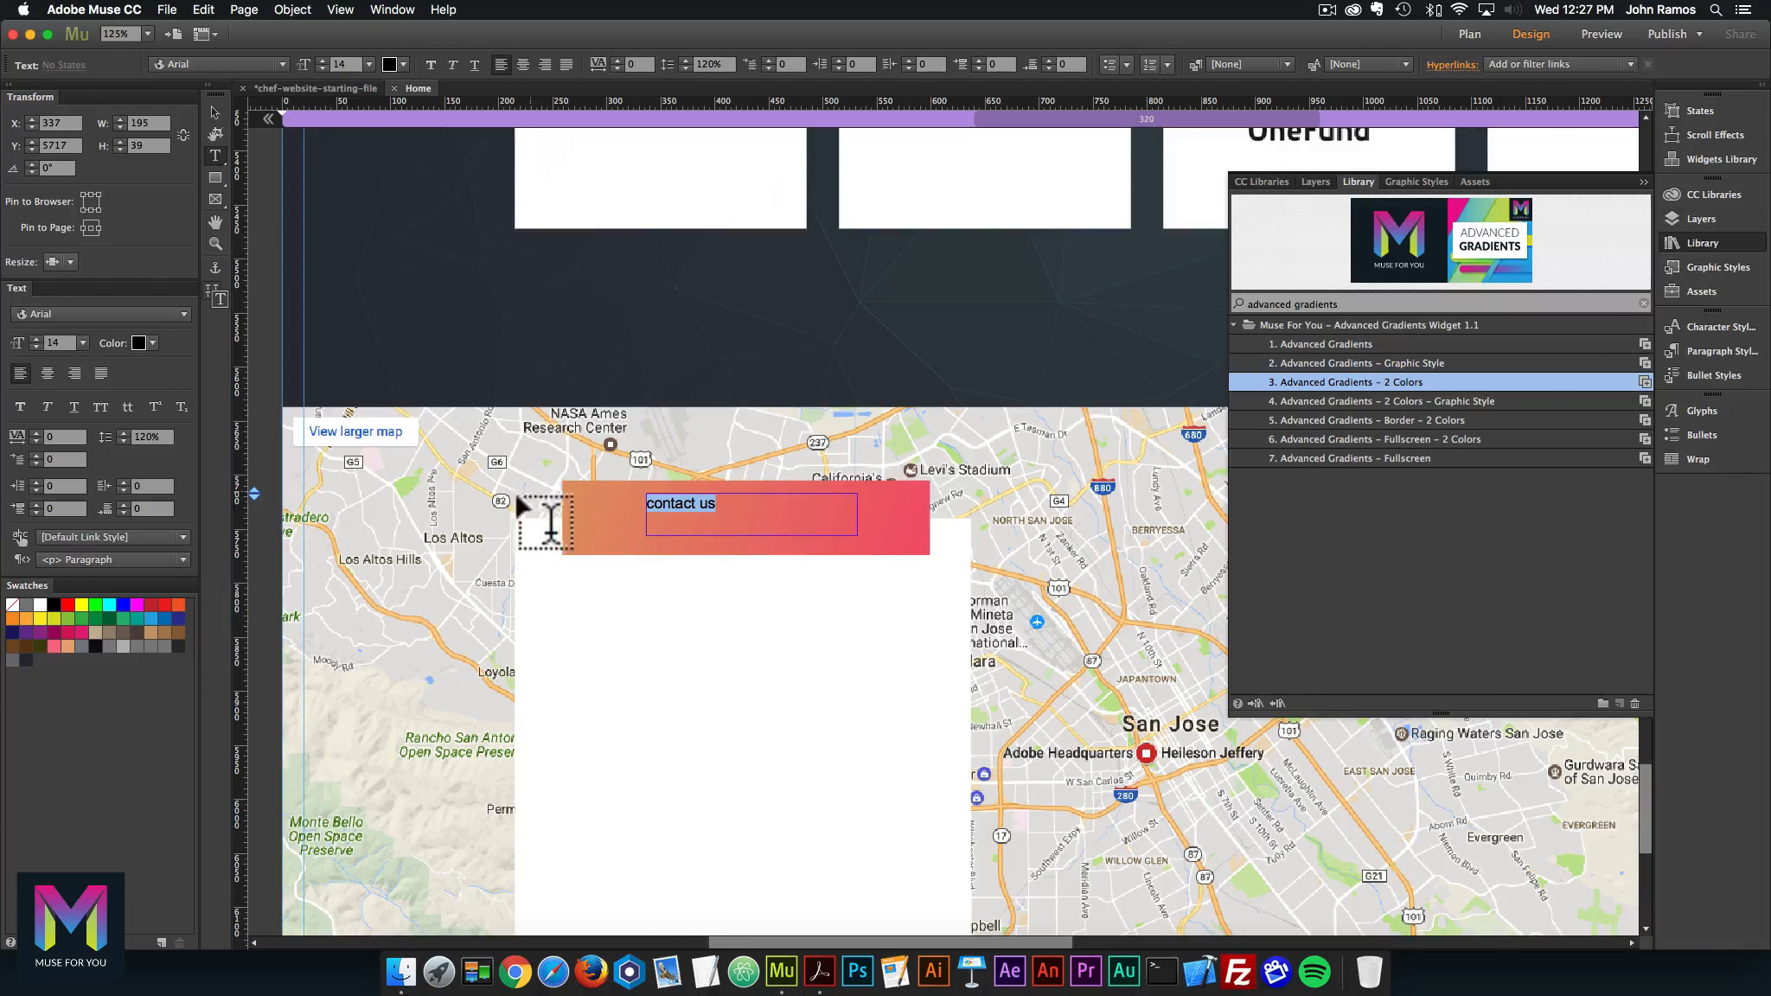
pyautogui.click(55, 310)
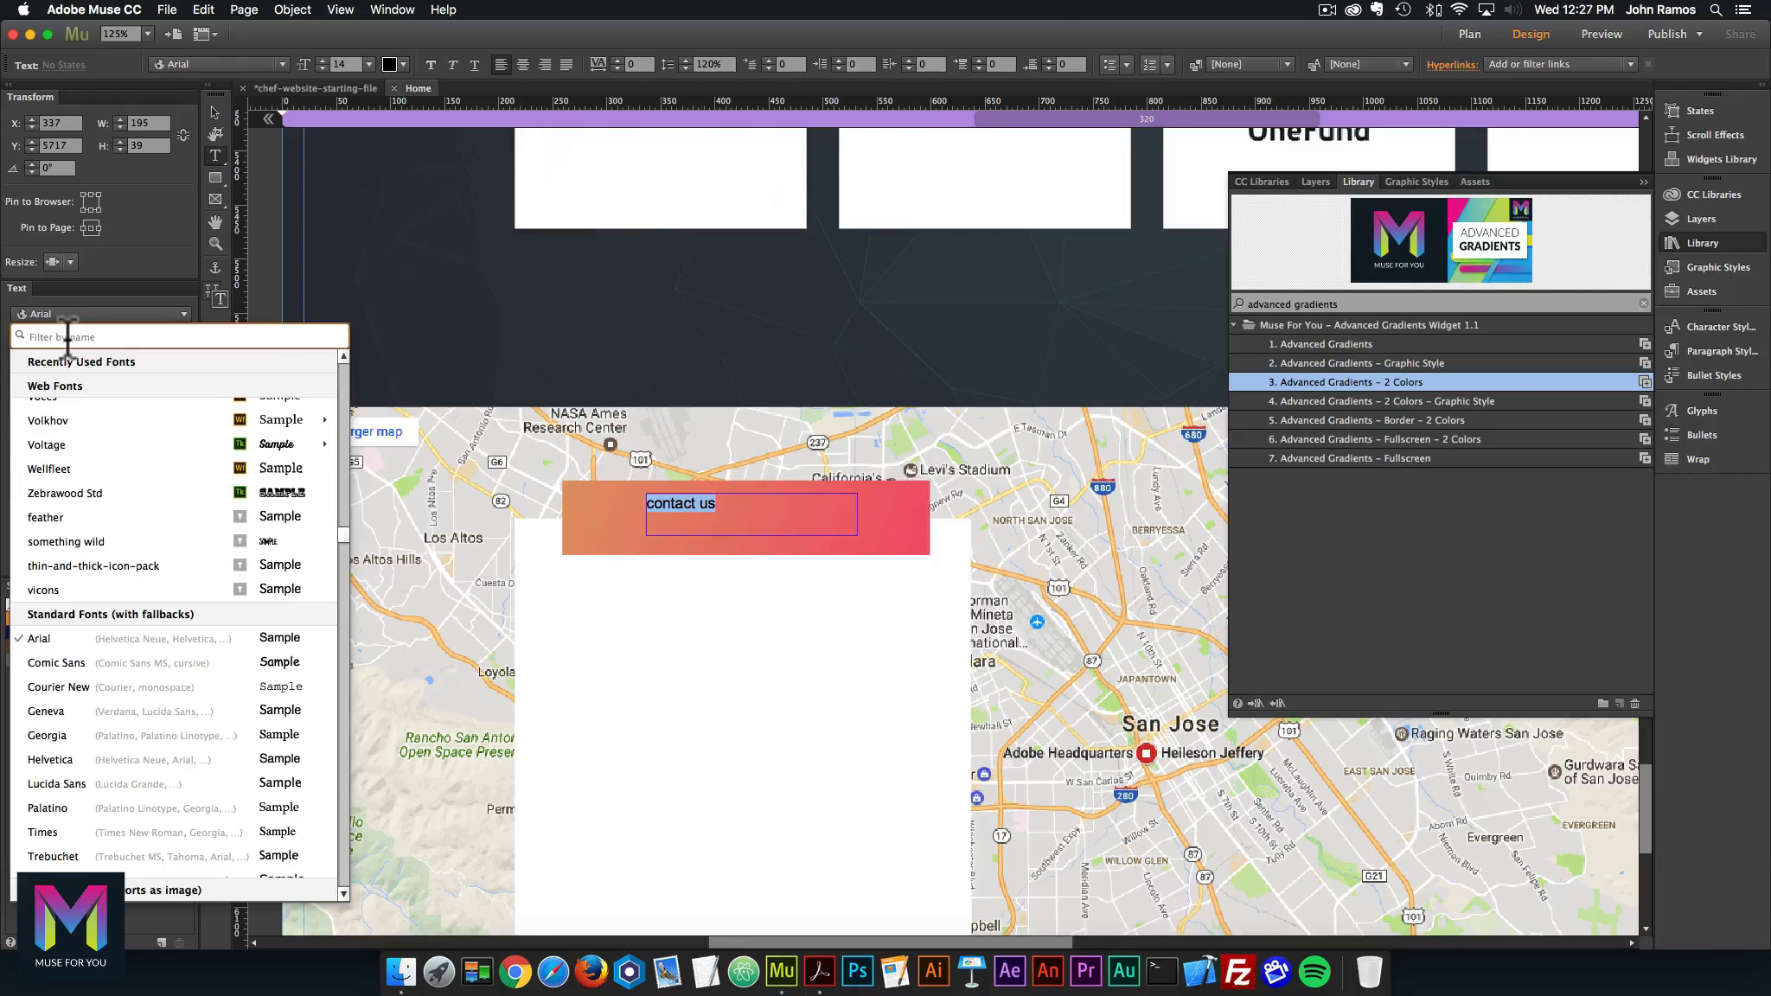
pyautogui.write('monts')
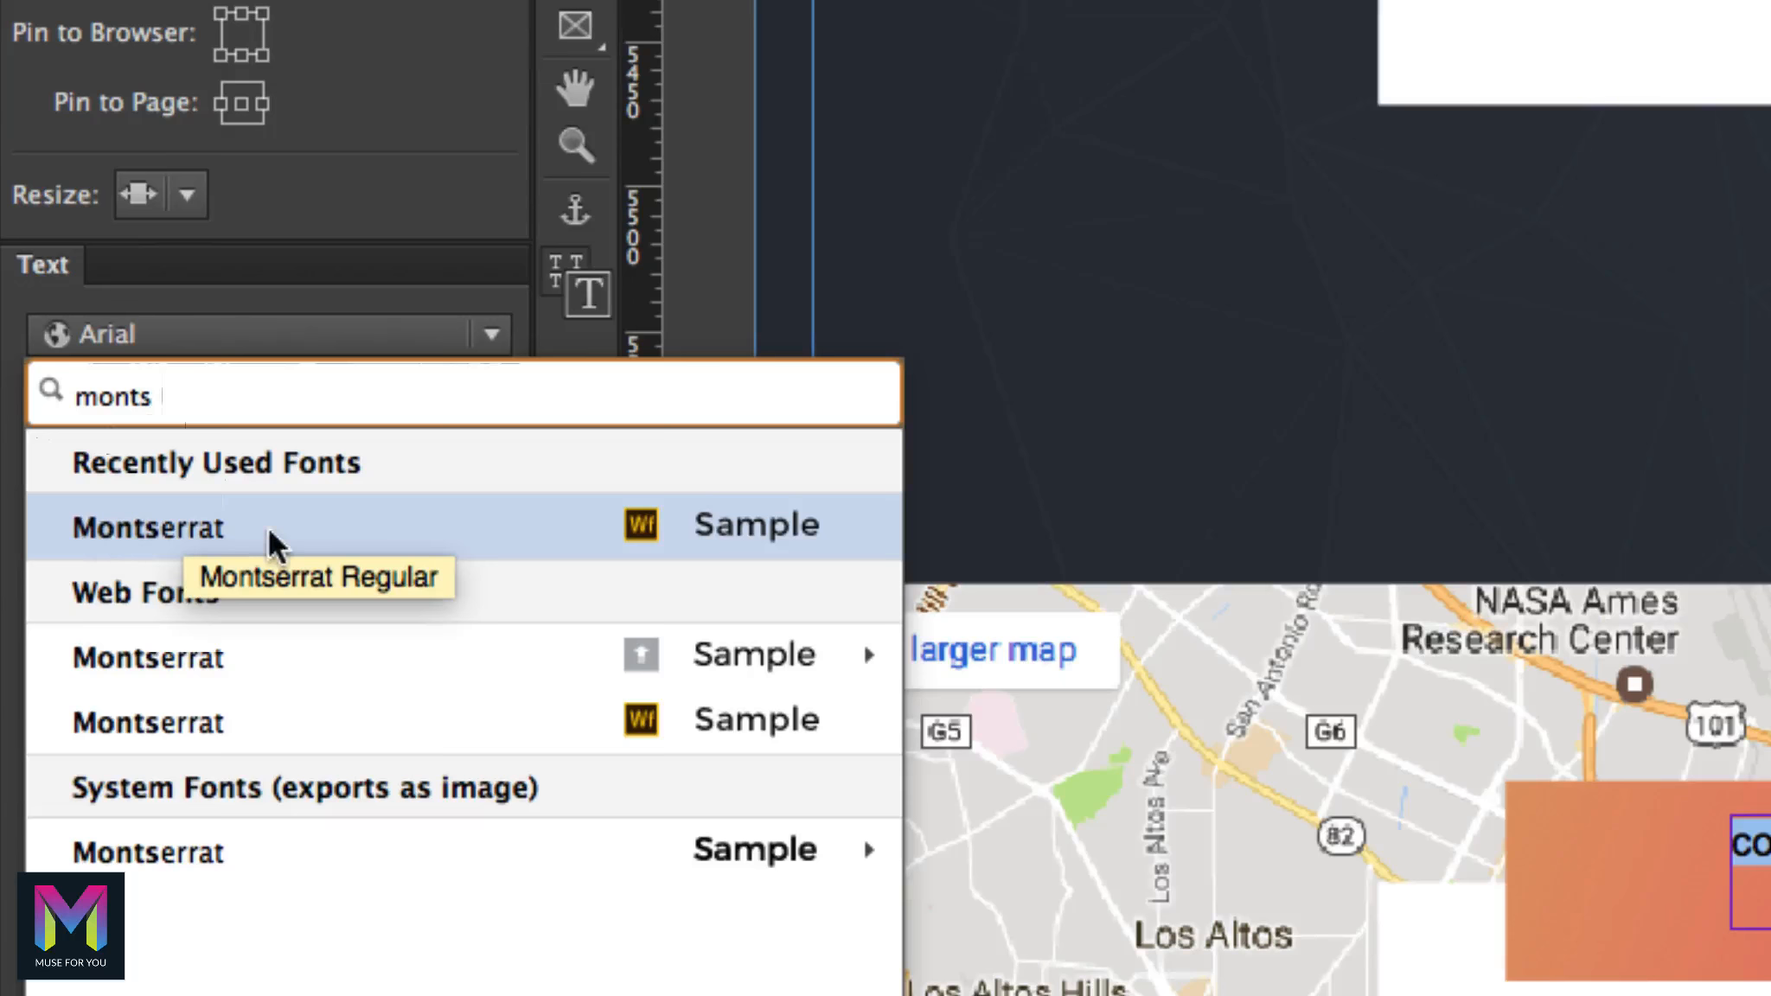
pyautogui.click(164, 515)
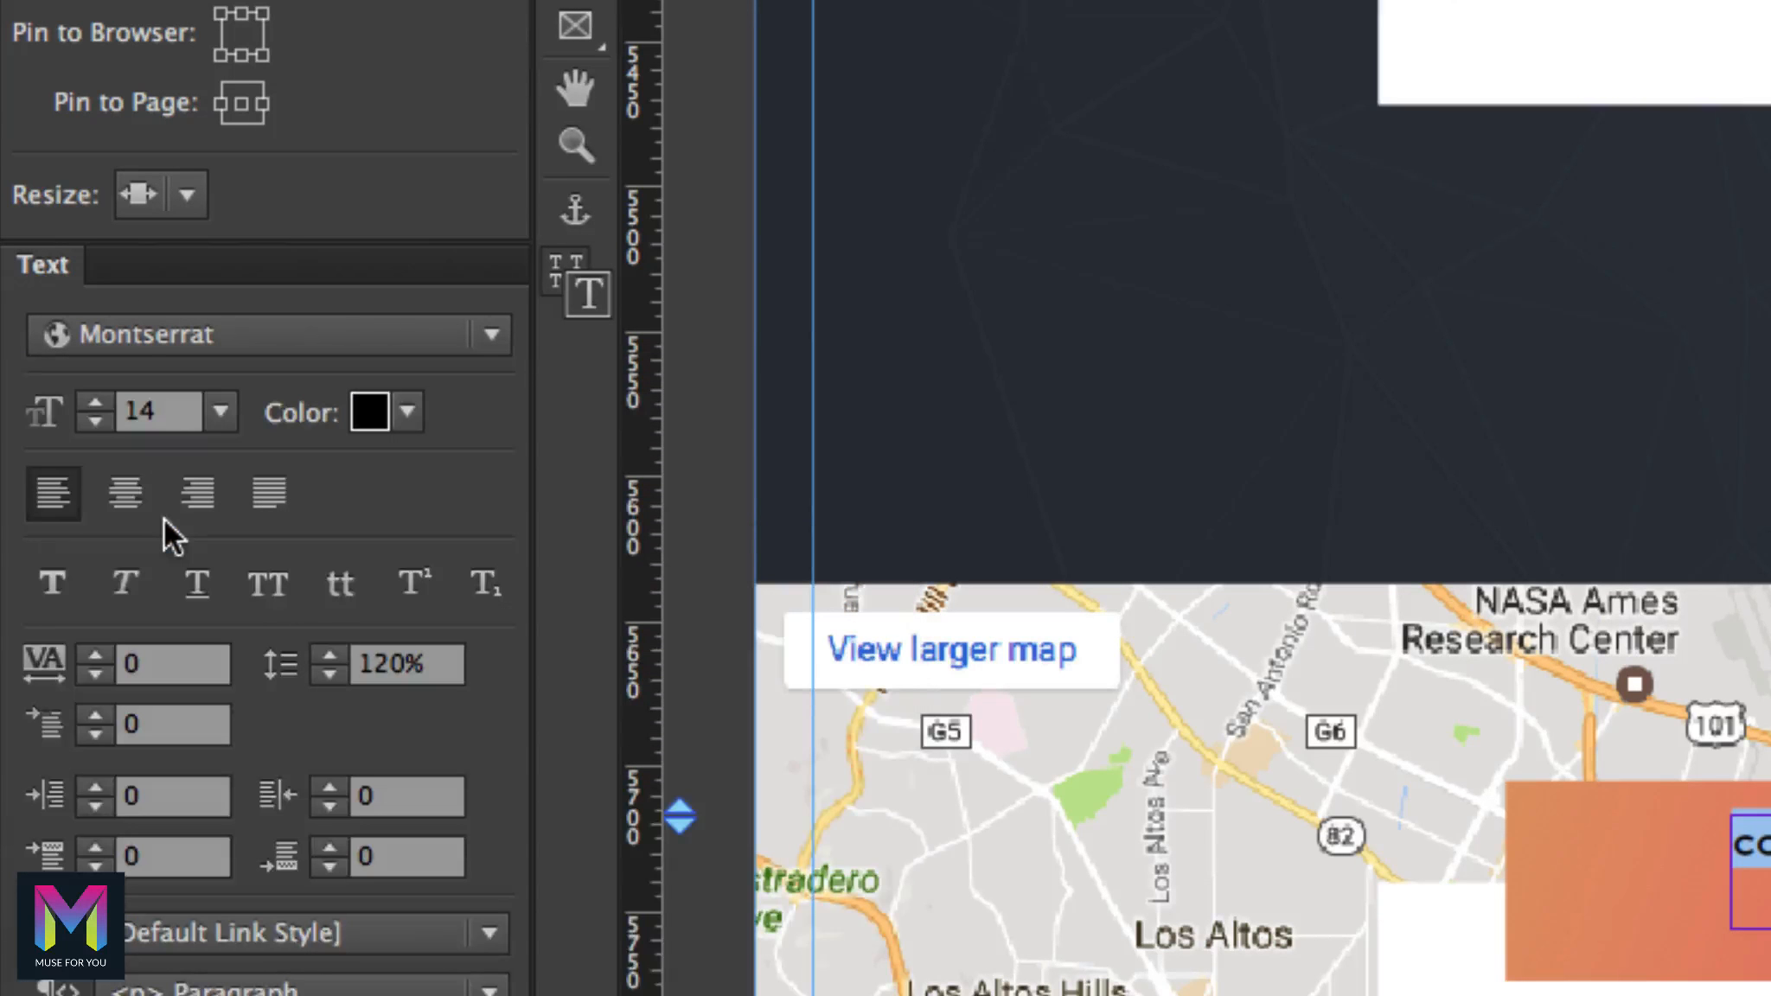
pyautogui.click(138, 406)
pyautogui.write('16')
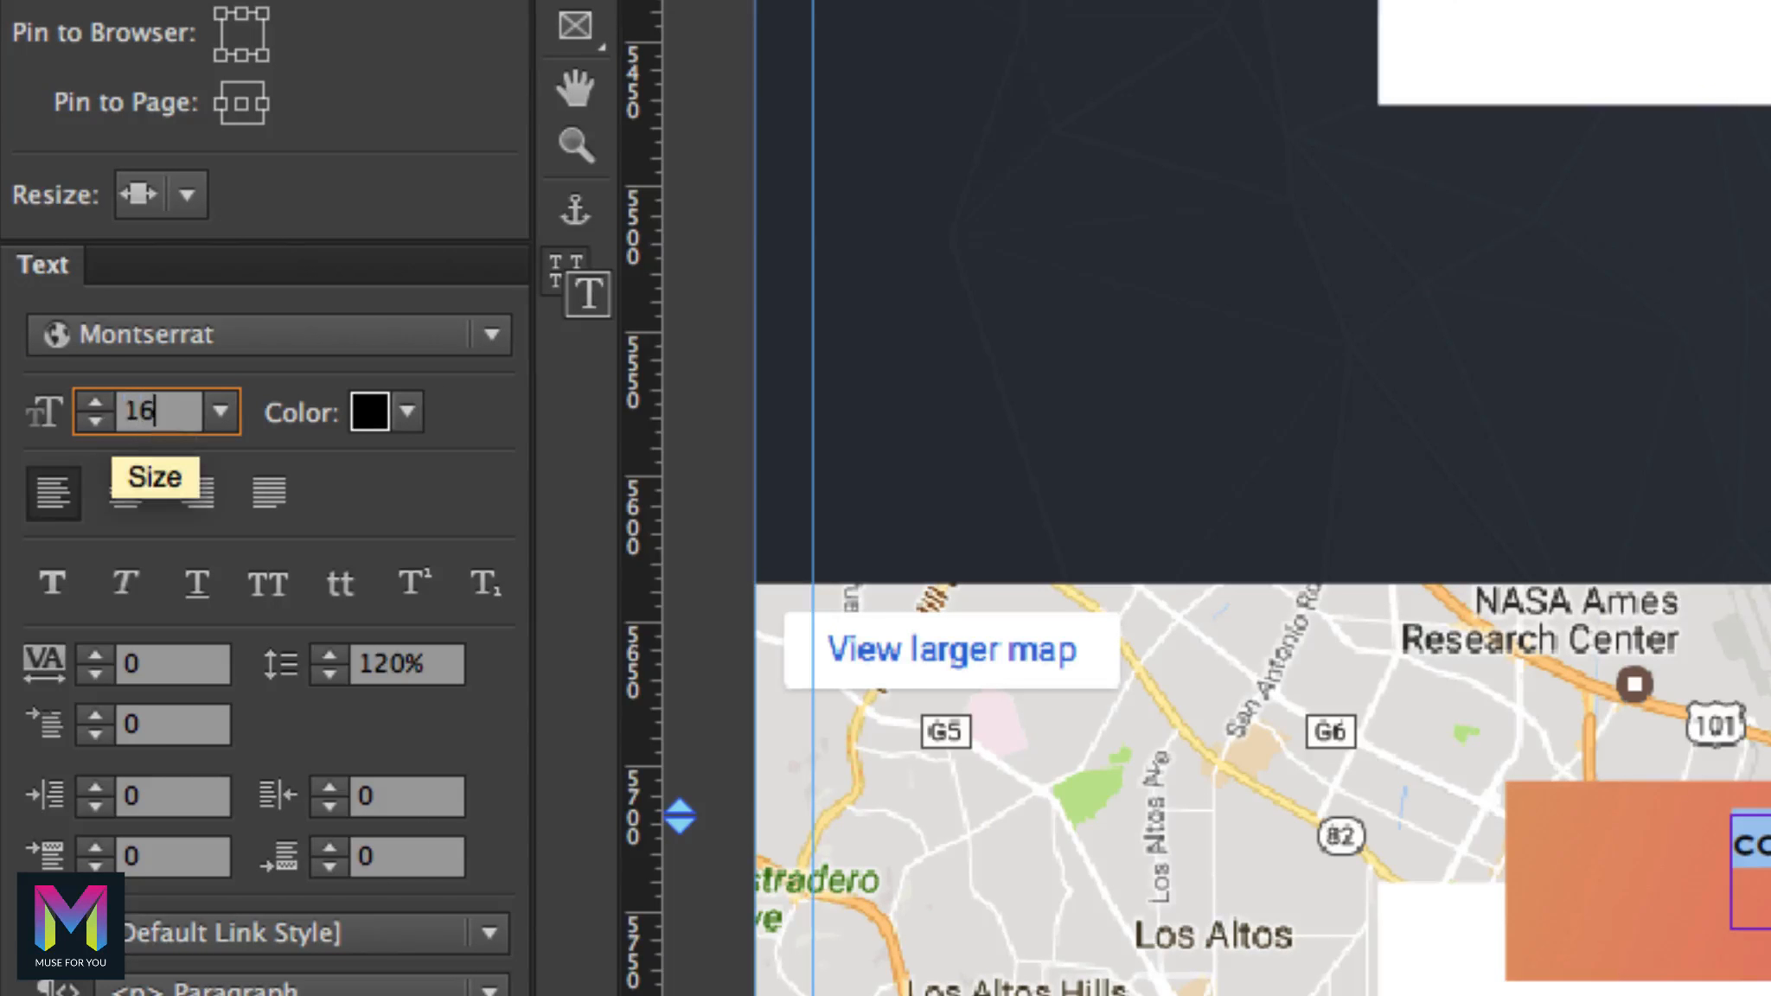
pyautogui.press('Return')
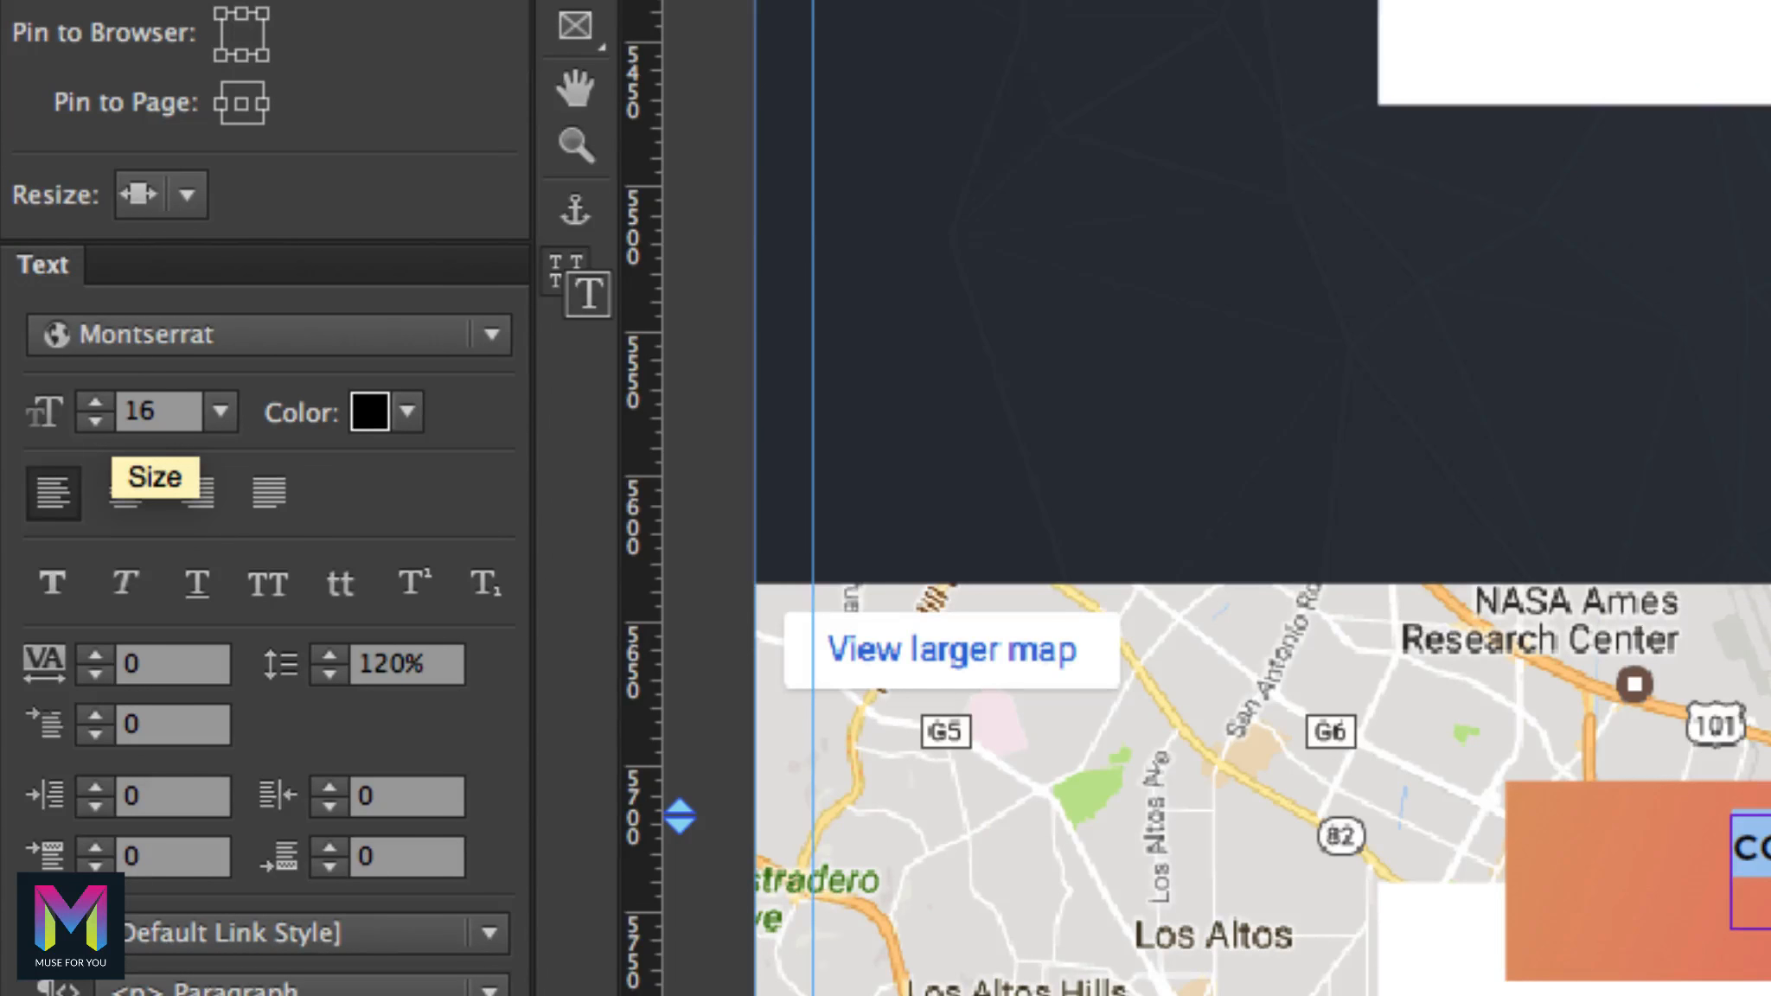
# Step: Make the heading text white, center-aligned and all caps
pyautogui.click(405, 416)
pyautogui.click(994, 474)
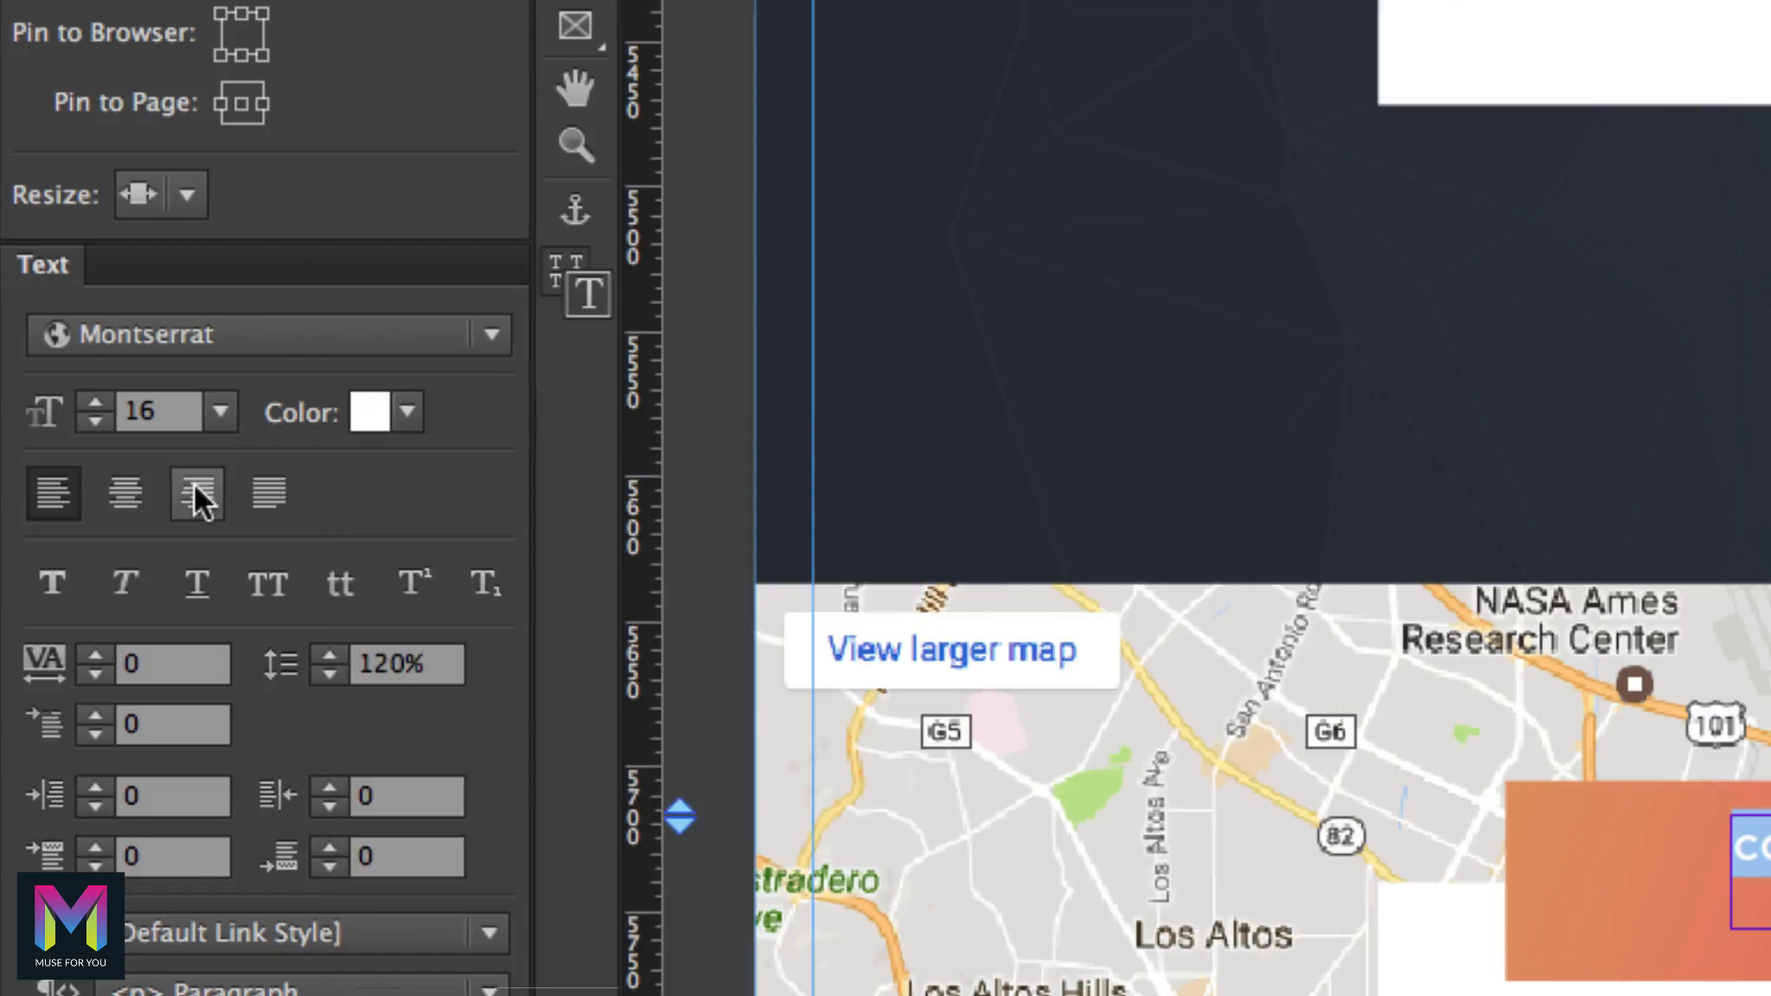
pyautogui.click(124, 494)
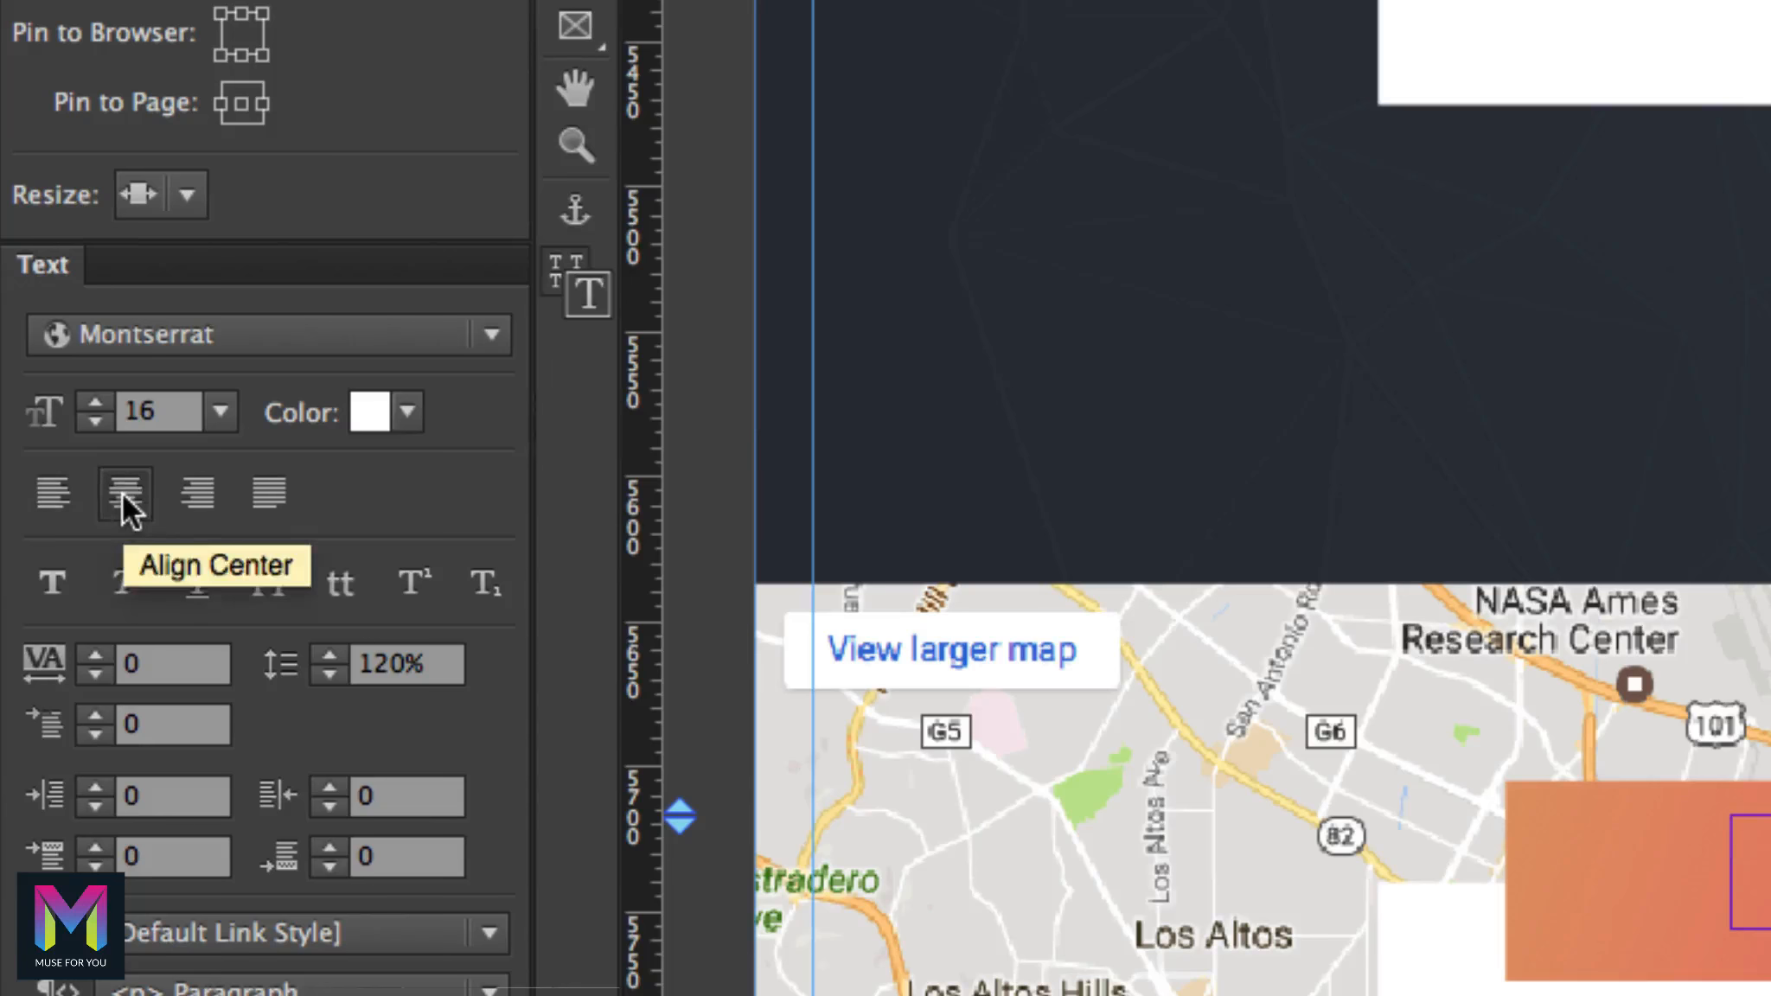
pyautogui.click(269, 586)
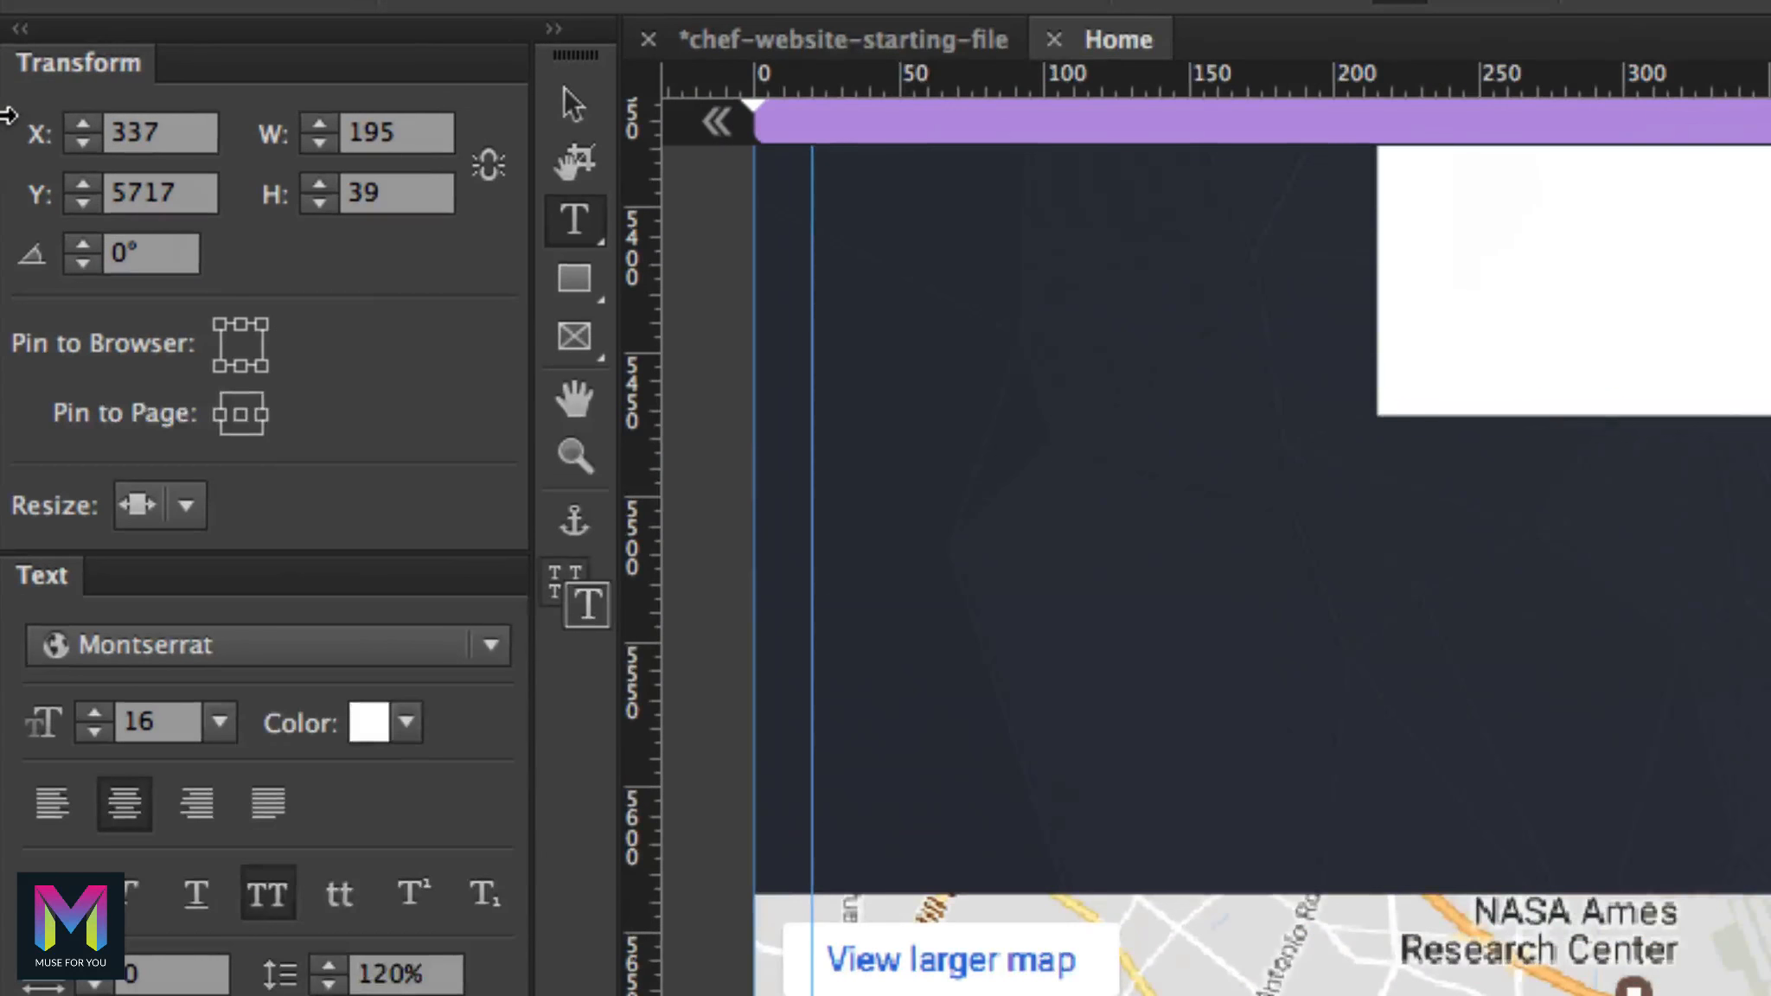
# Step: Position the heading's text frame at X 354, Y 5730 on the gradient bar
pyautogui.click(29, 124)
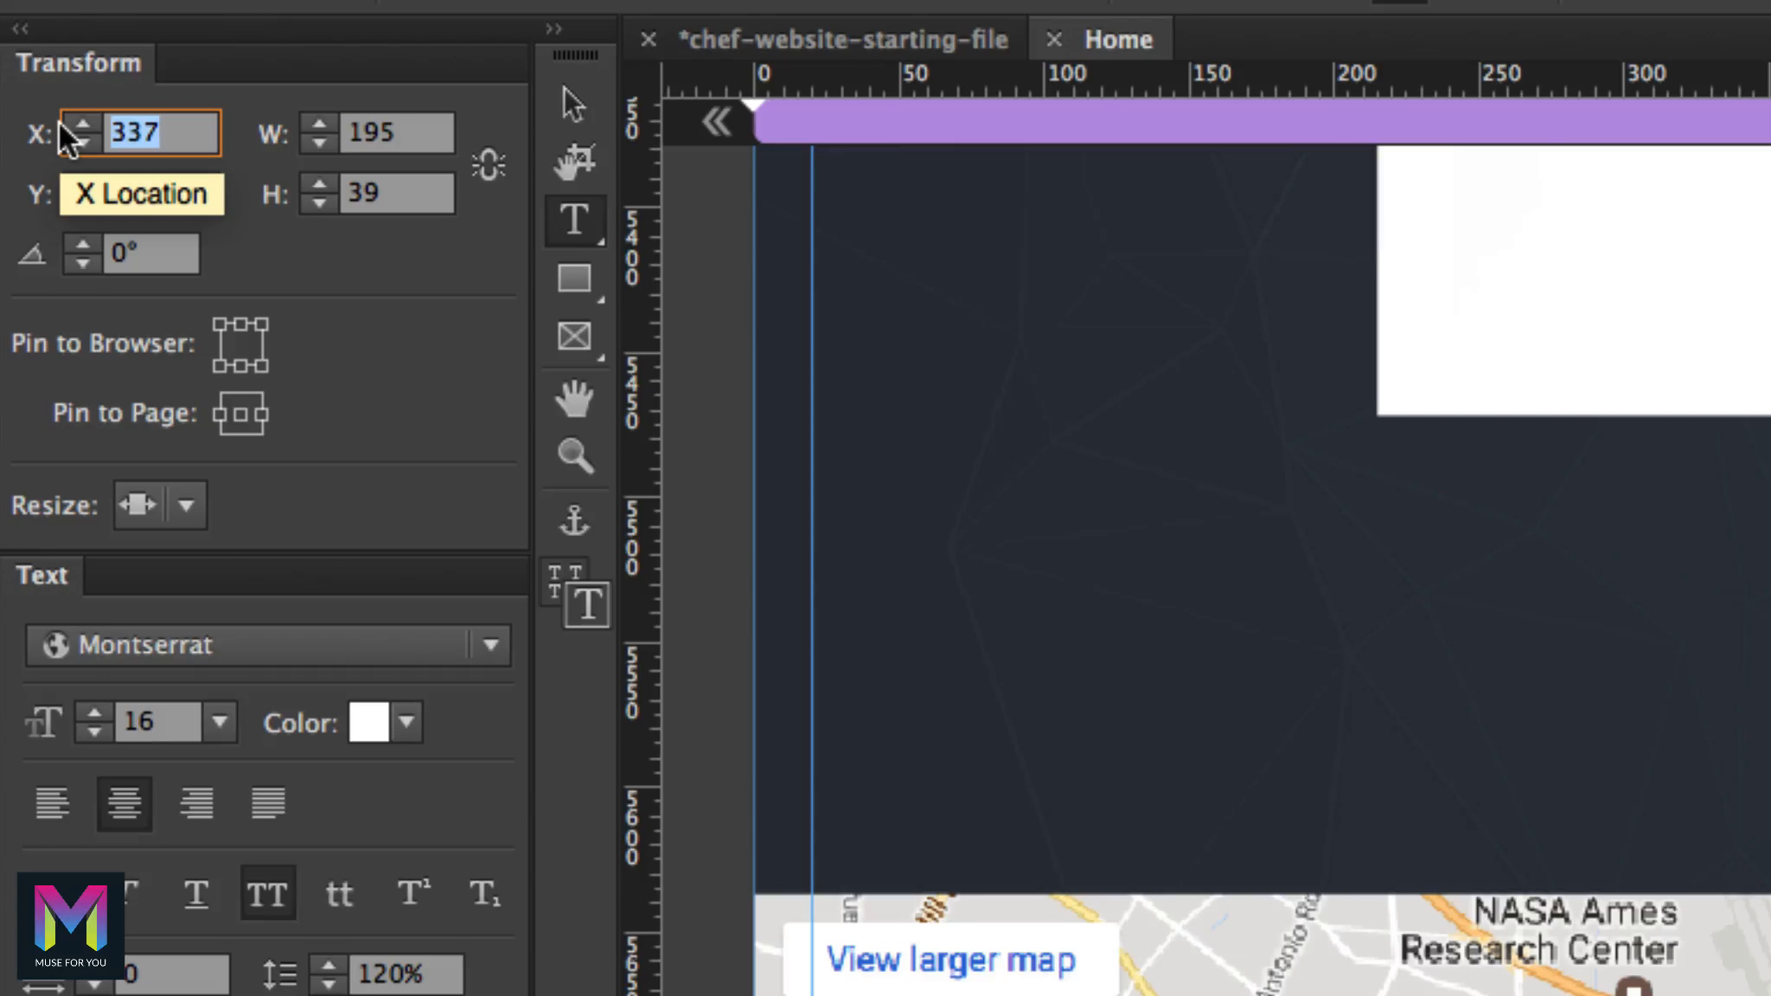
pyautogui.write('354')
pyautogui.press('Tab')
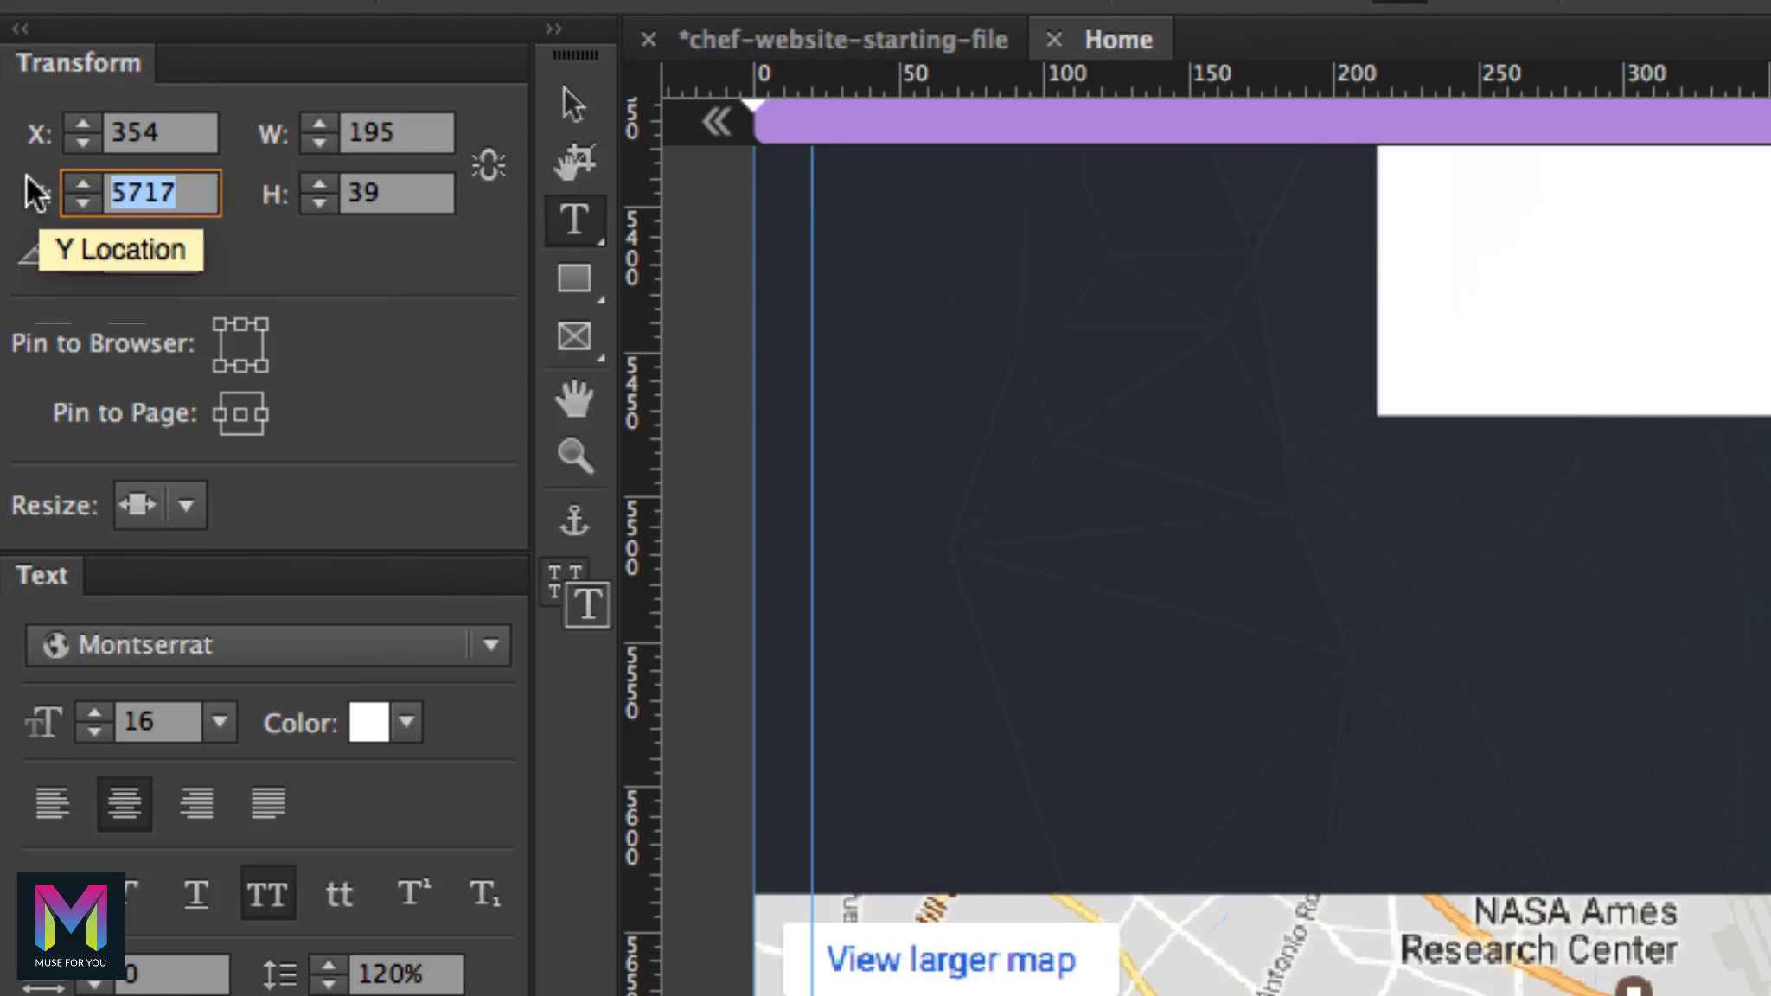
pyautogui.write('5')
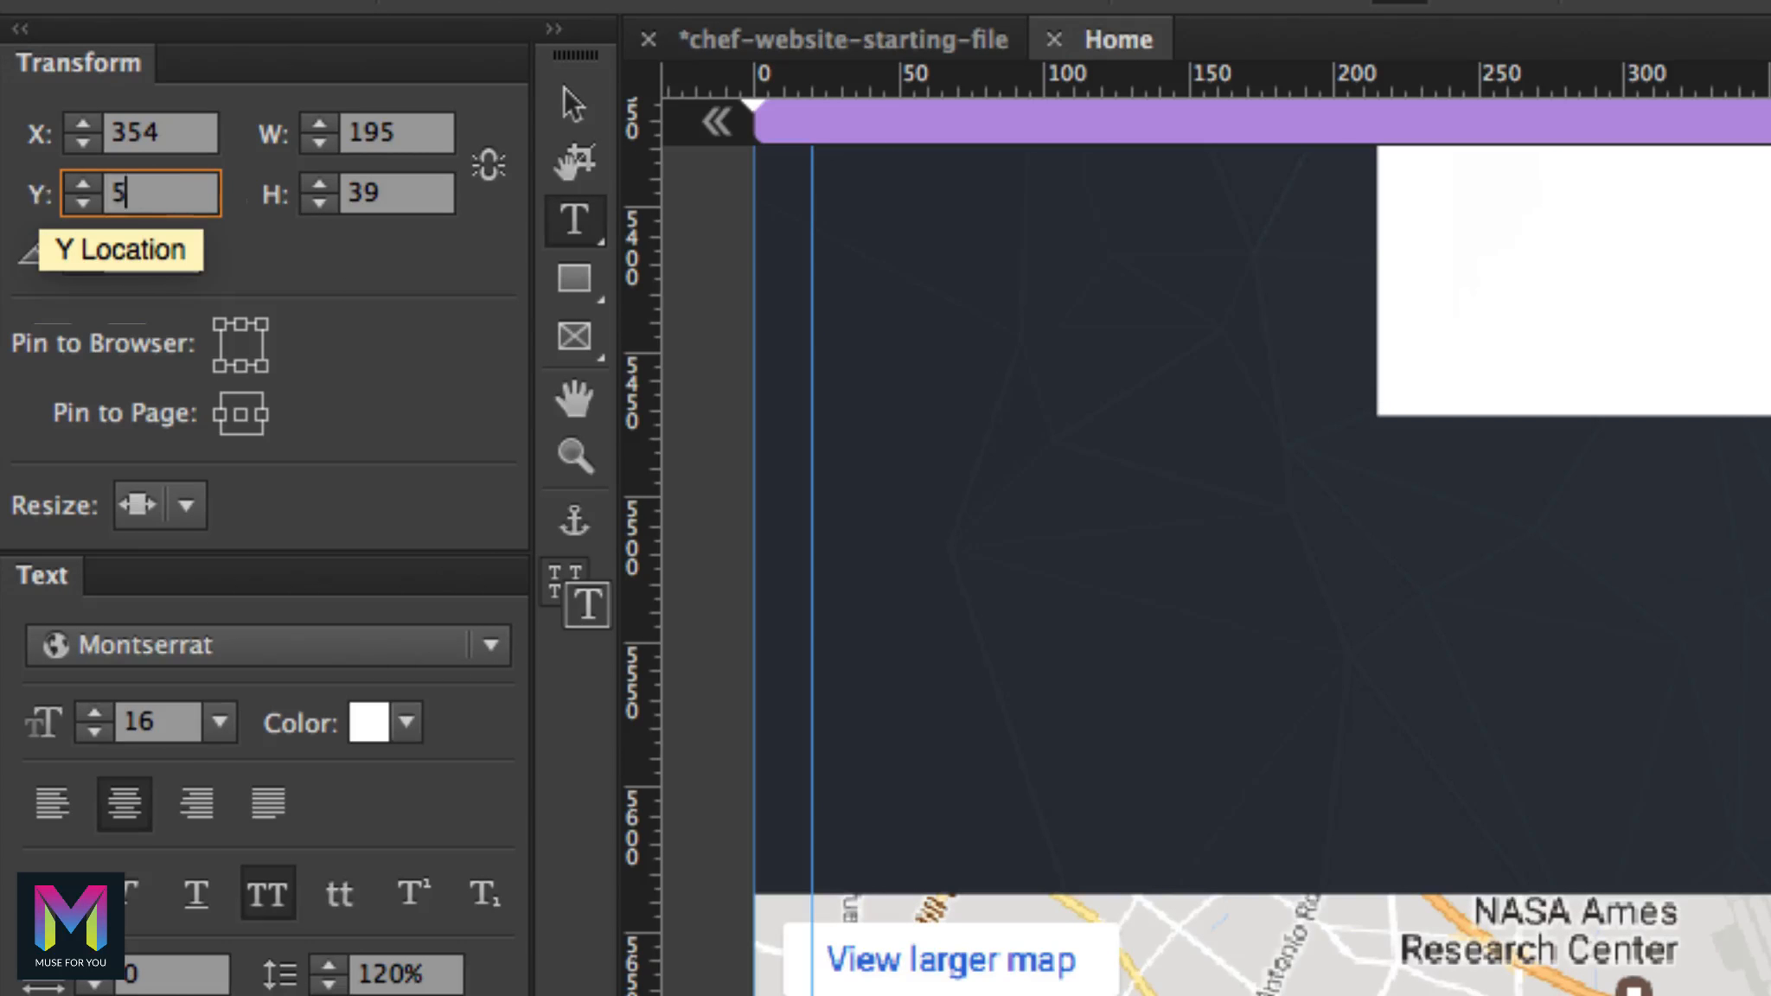
pyautogui.write('730')
# Step: Set the heading text frame's width to 143 and its height to 19
pyautogui.click(372, 130)
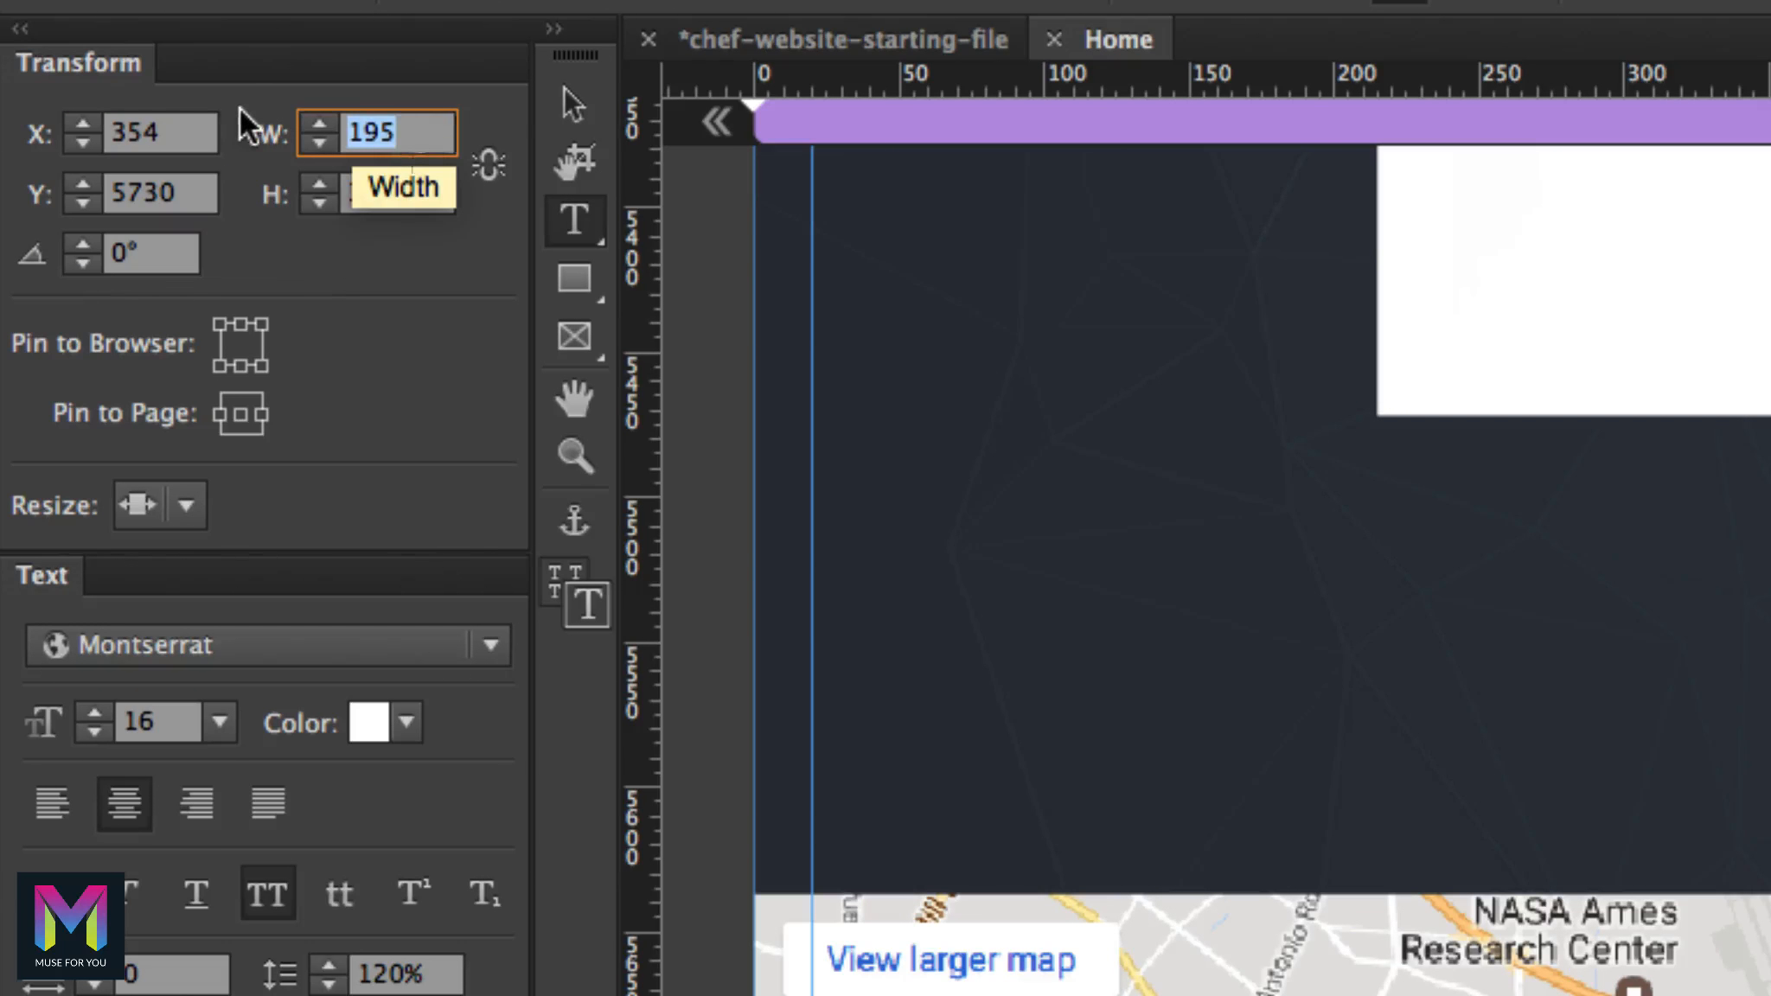
pyautogui.write('143')
pyautogui.press('Return')
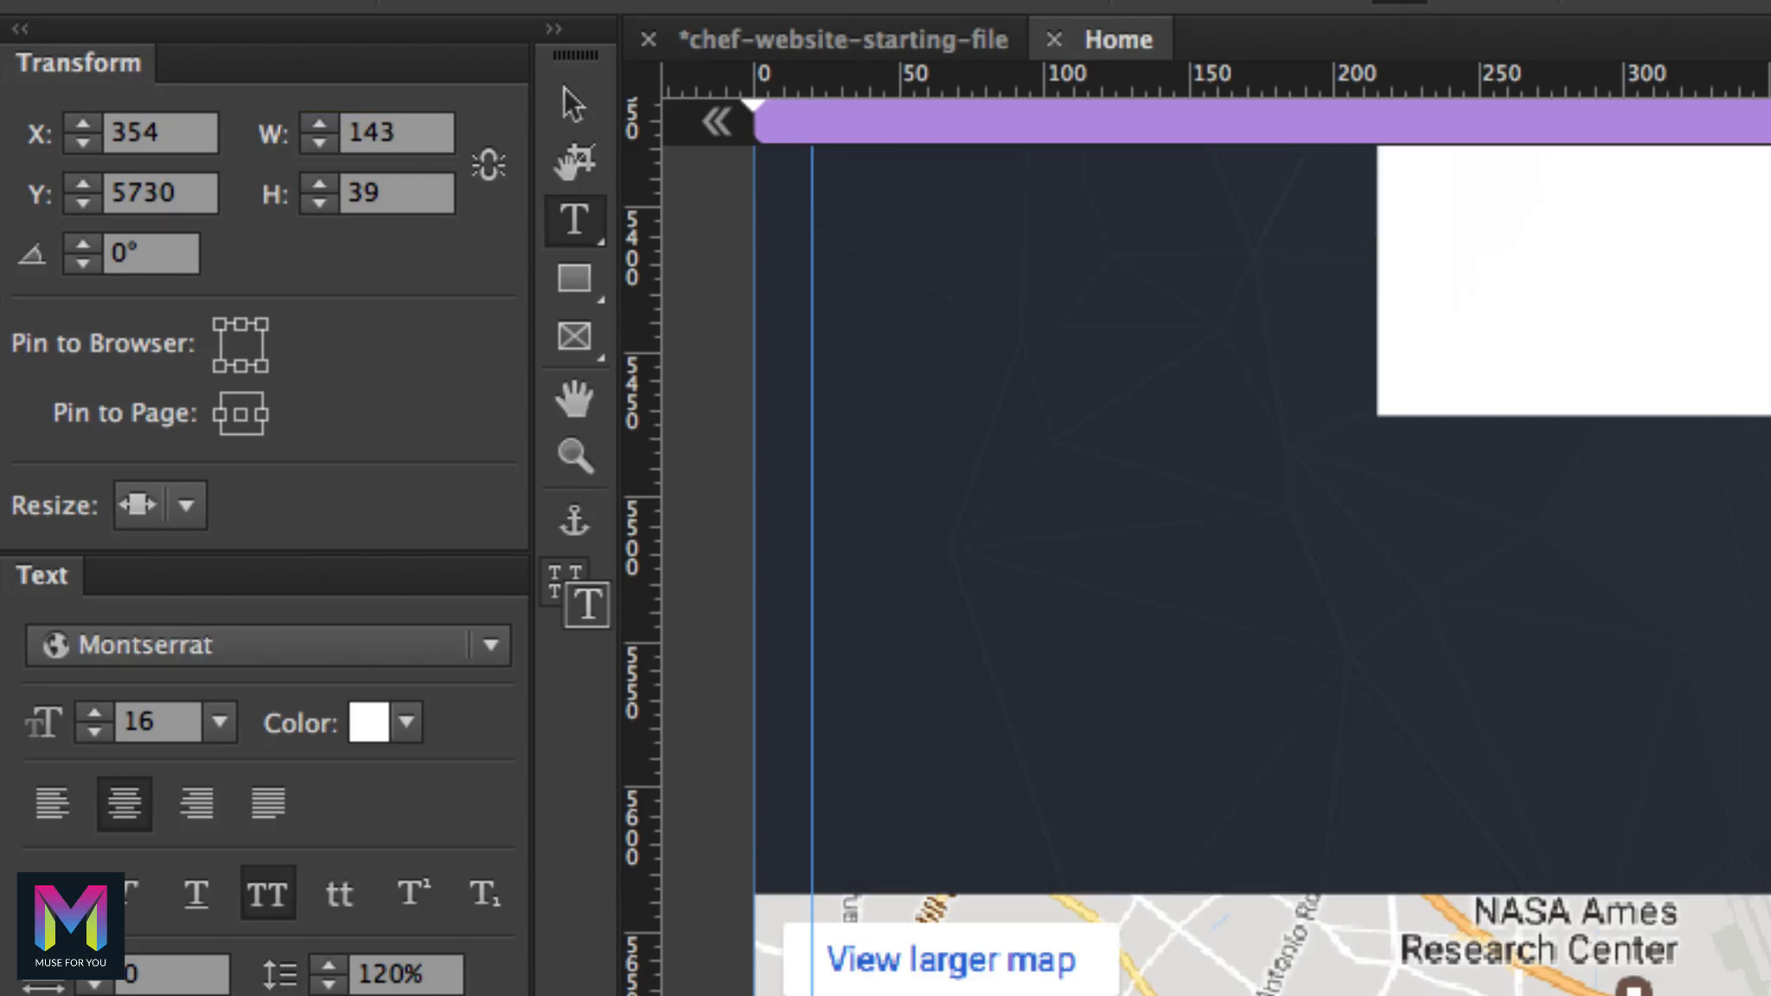
pyautogui.click(383, 187)
pyautogui.write('19')
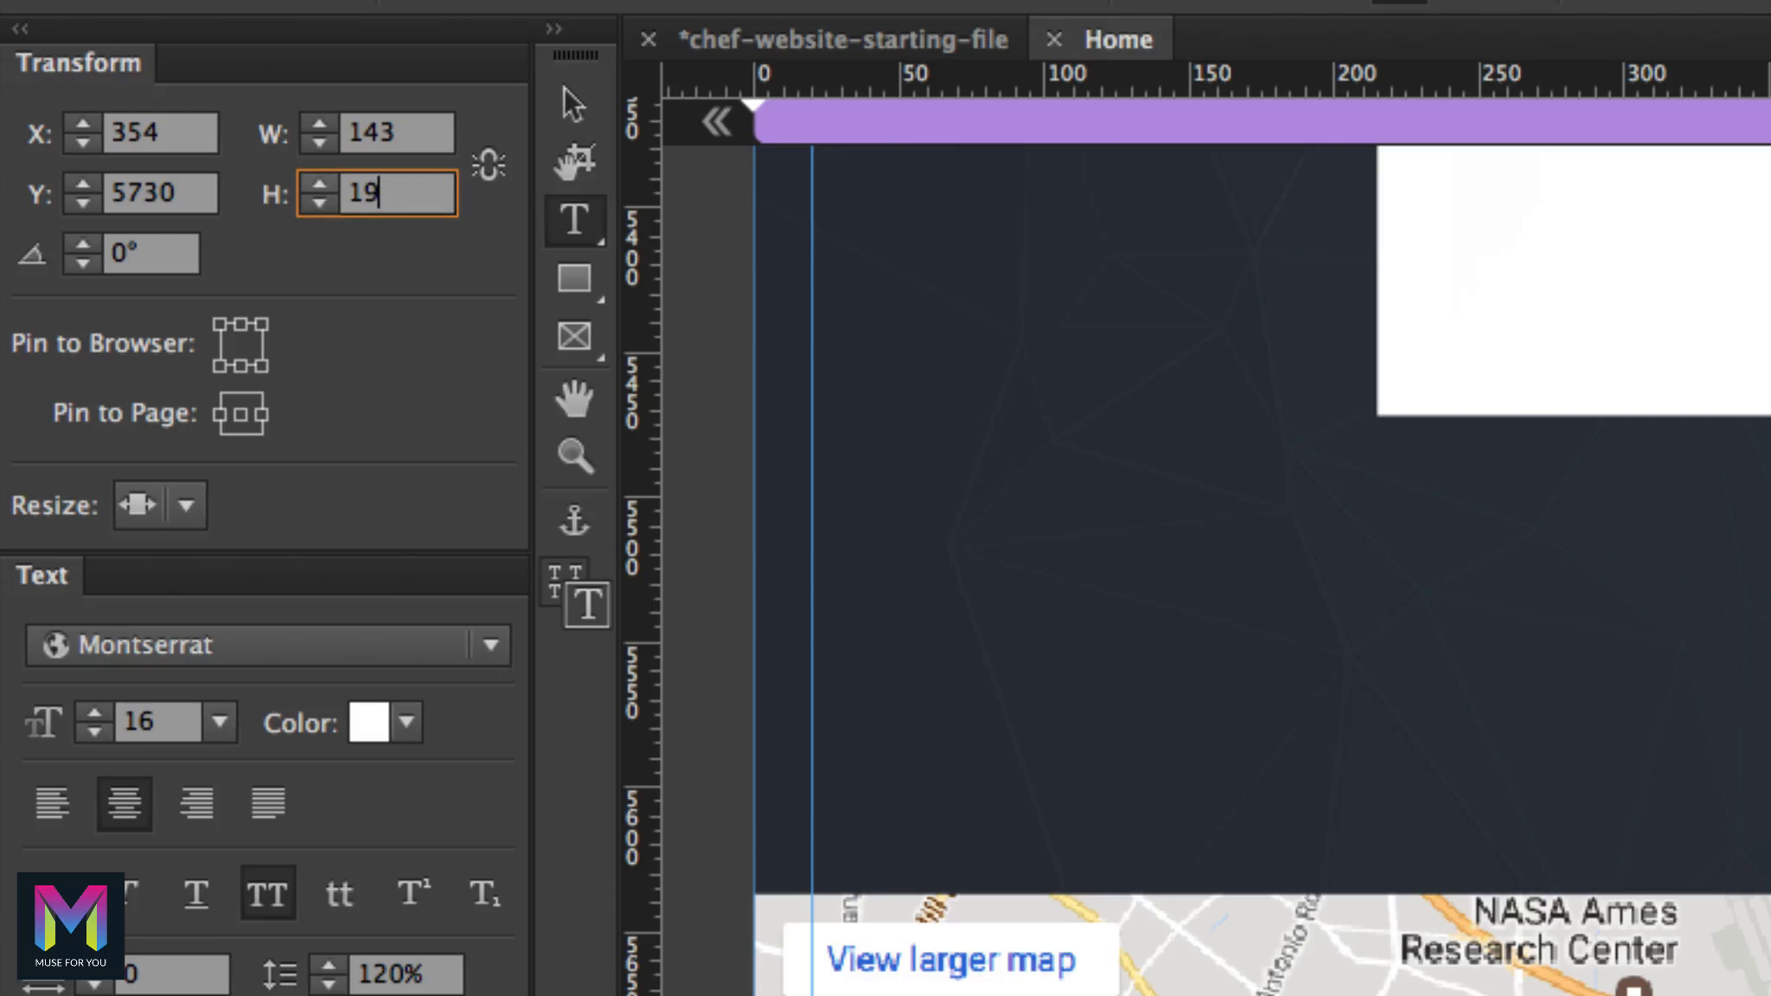
pyautogui.press('Return')
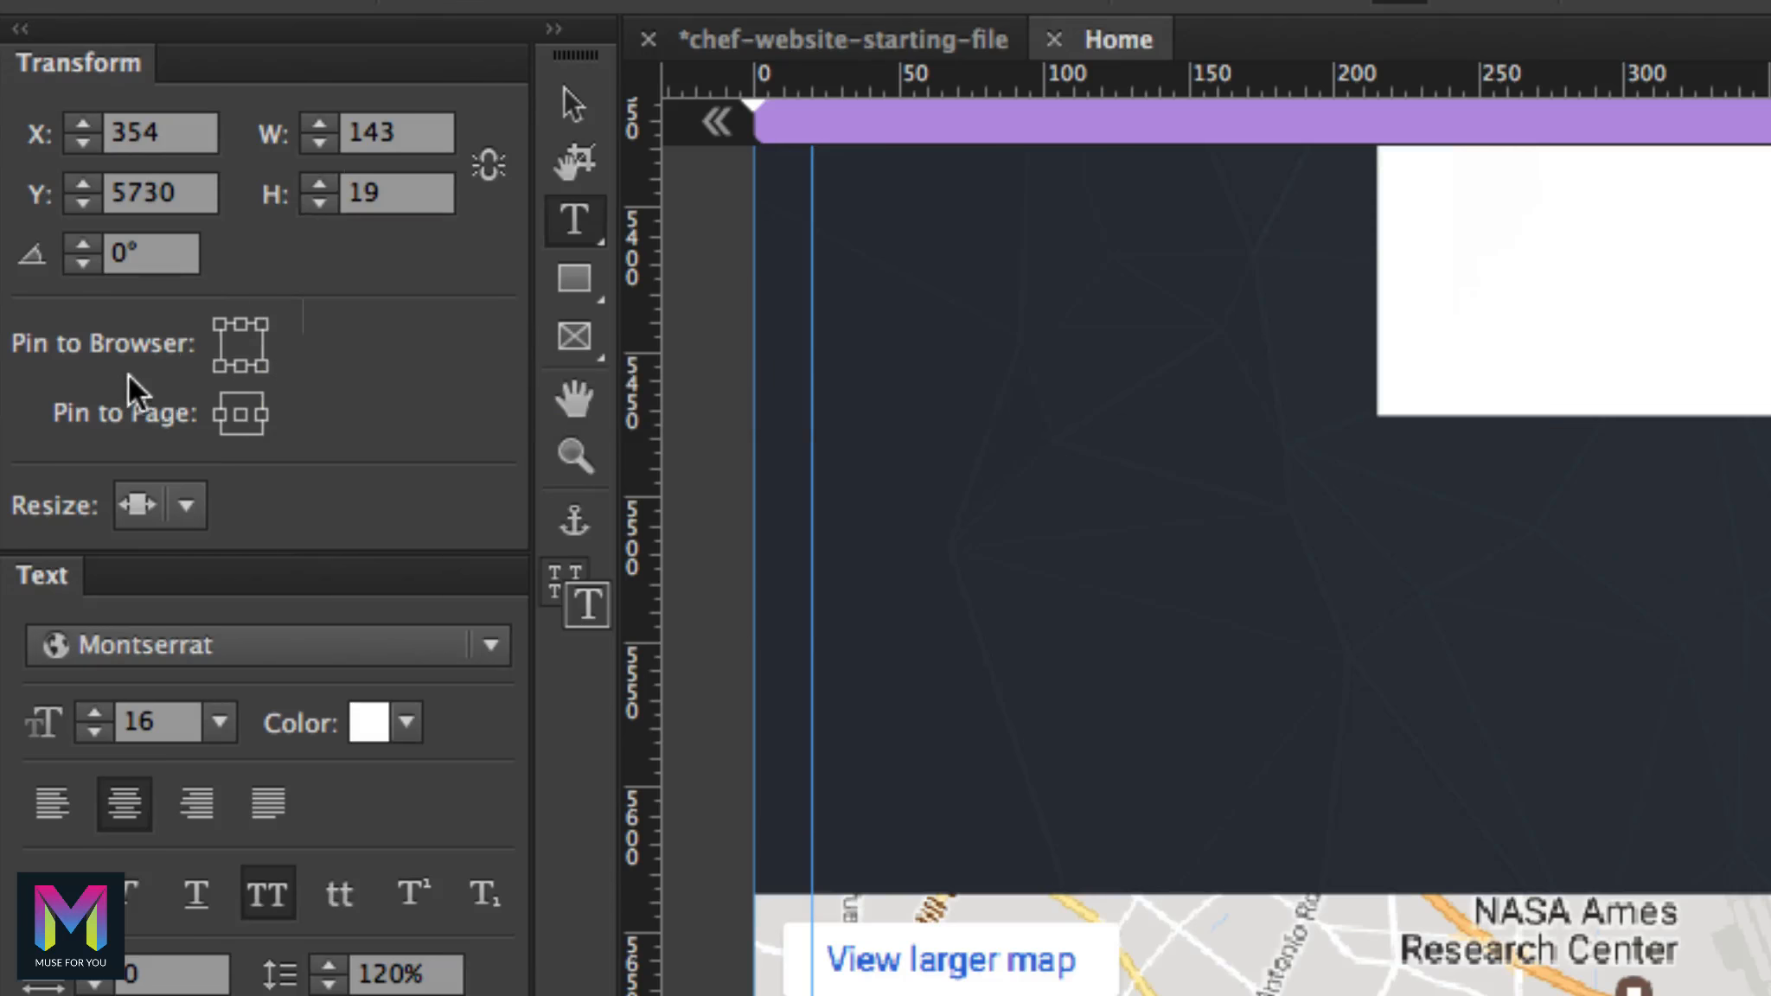
# Step: Pin the CONTACT US text frame to the page center, set its responsive resizing to None, and deselect it
pyautogui.click(240, 416)
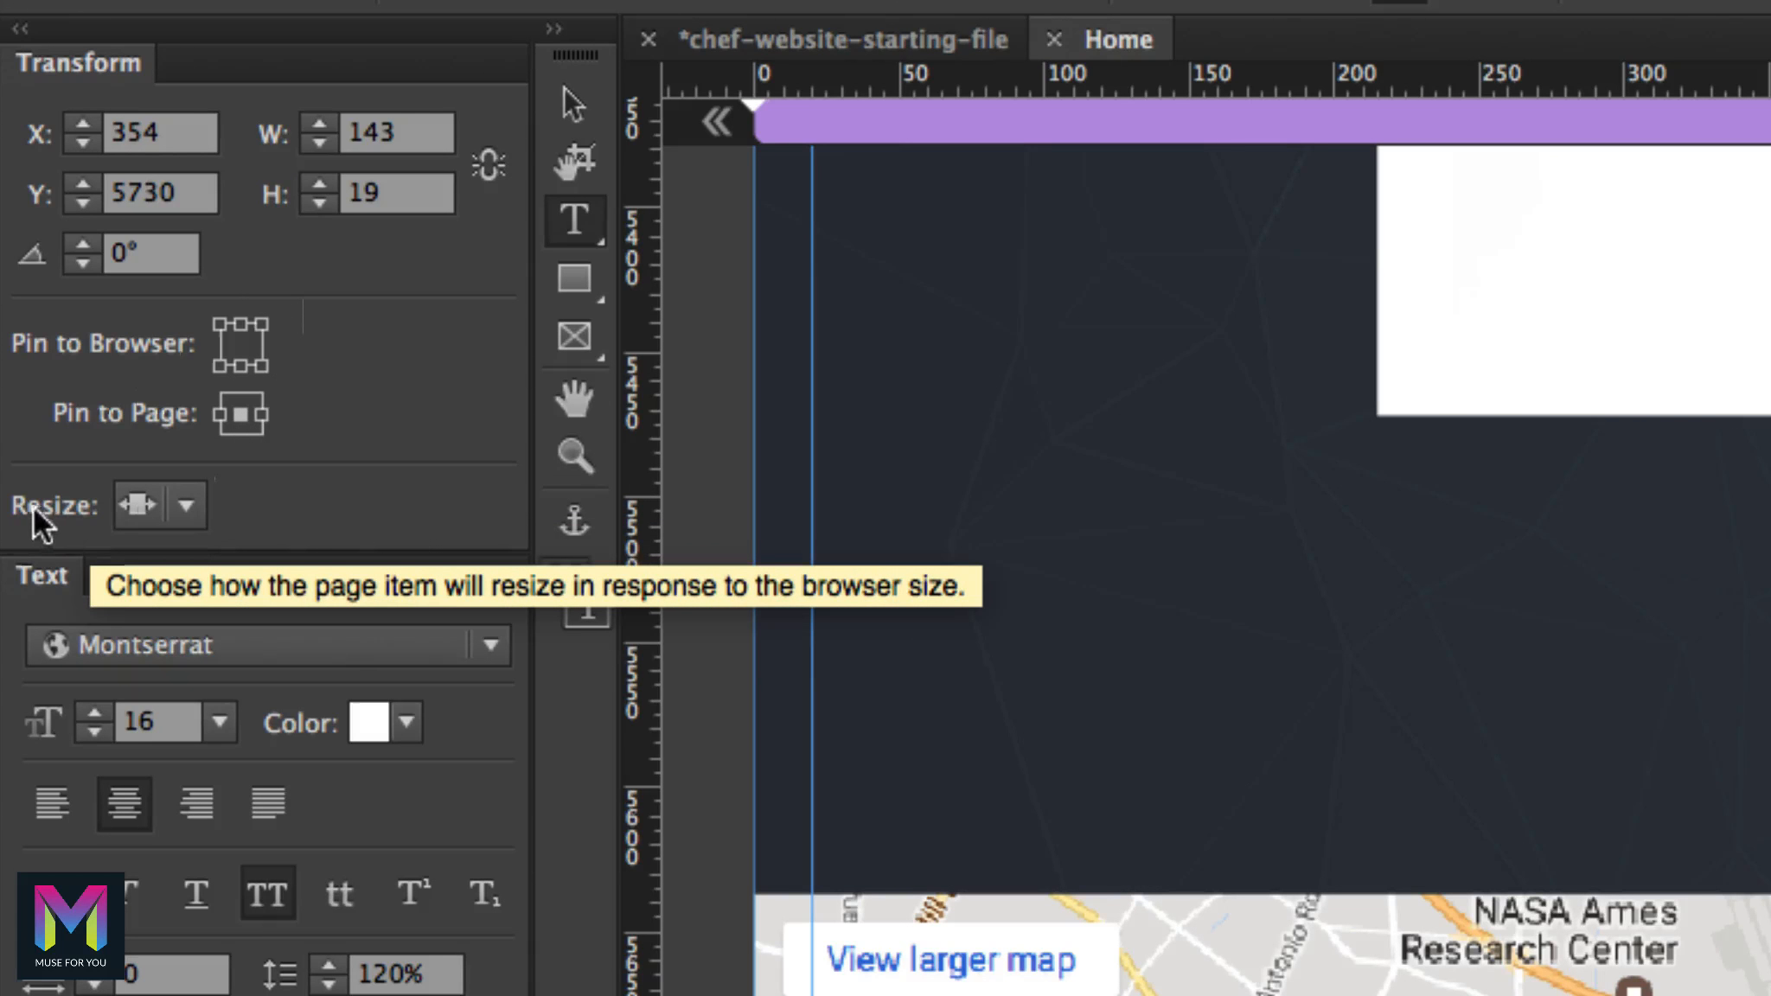
pyautogui.click(188, 506)
pyautogui.click(216, 562)
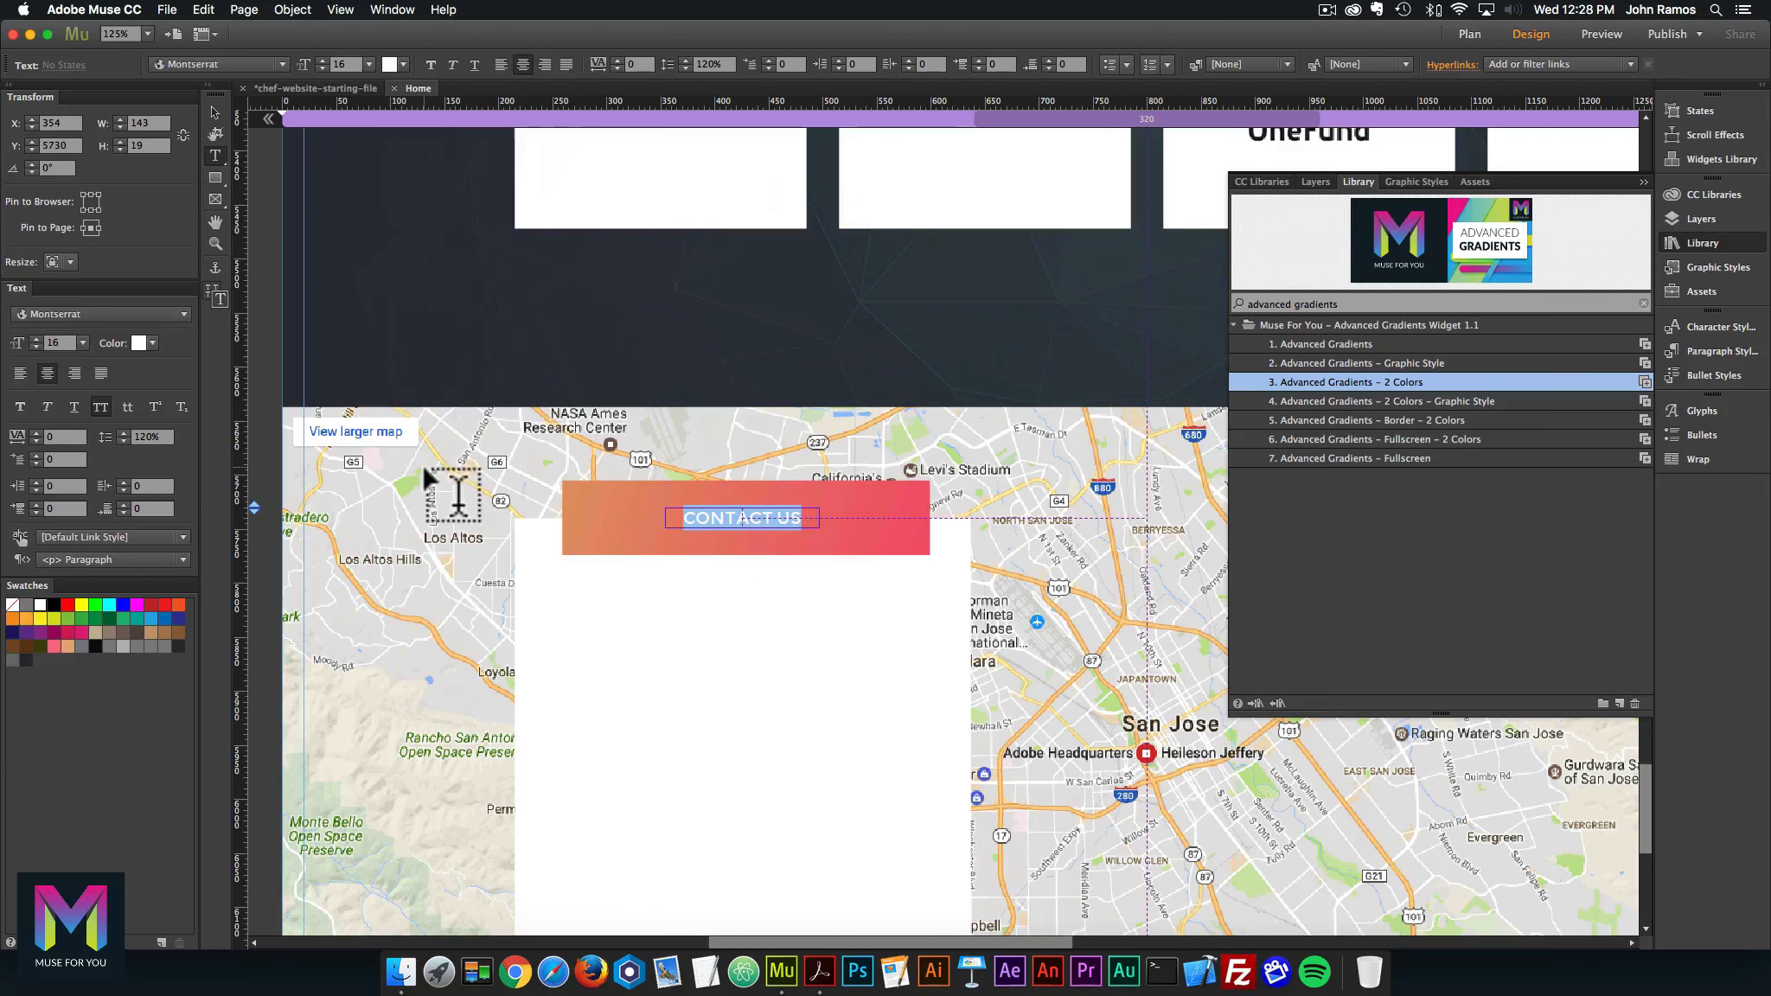
pyautogui.click(215, 112)
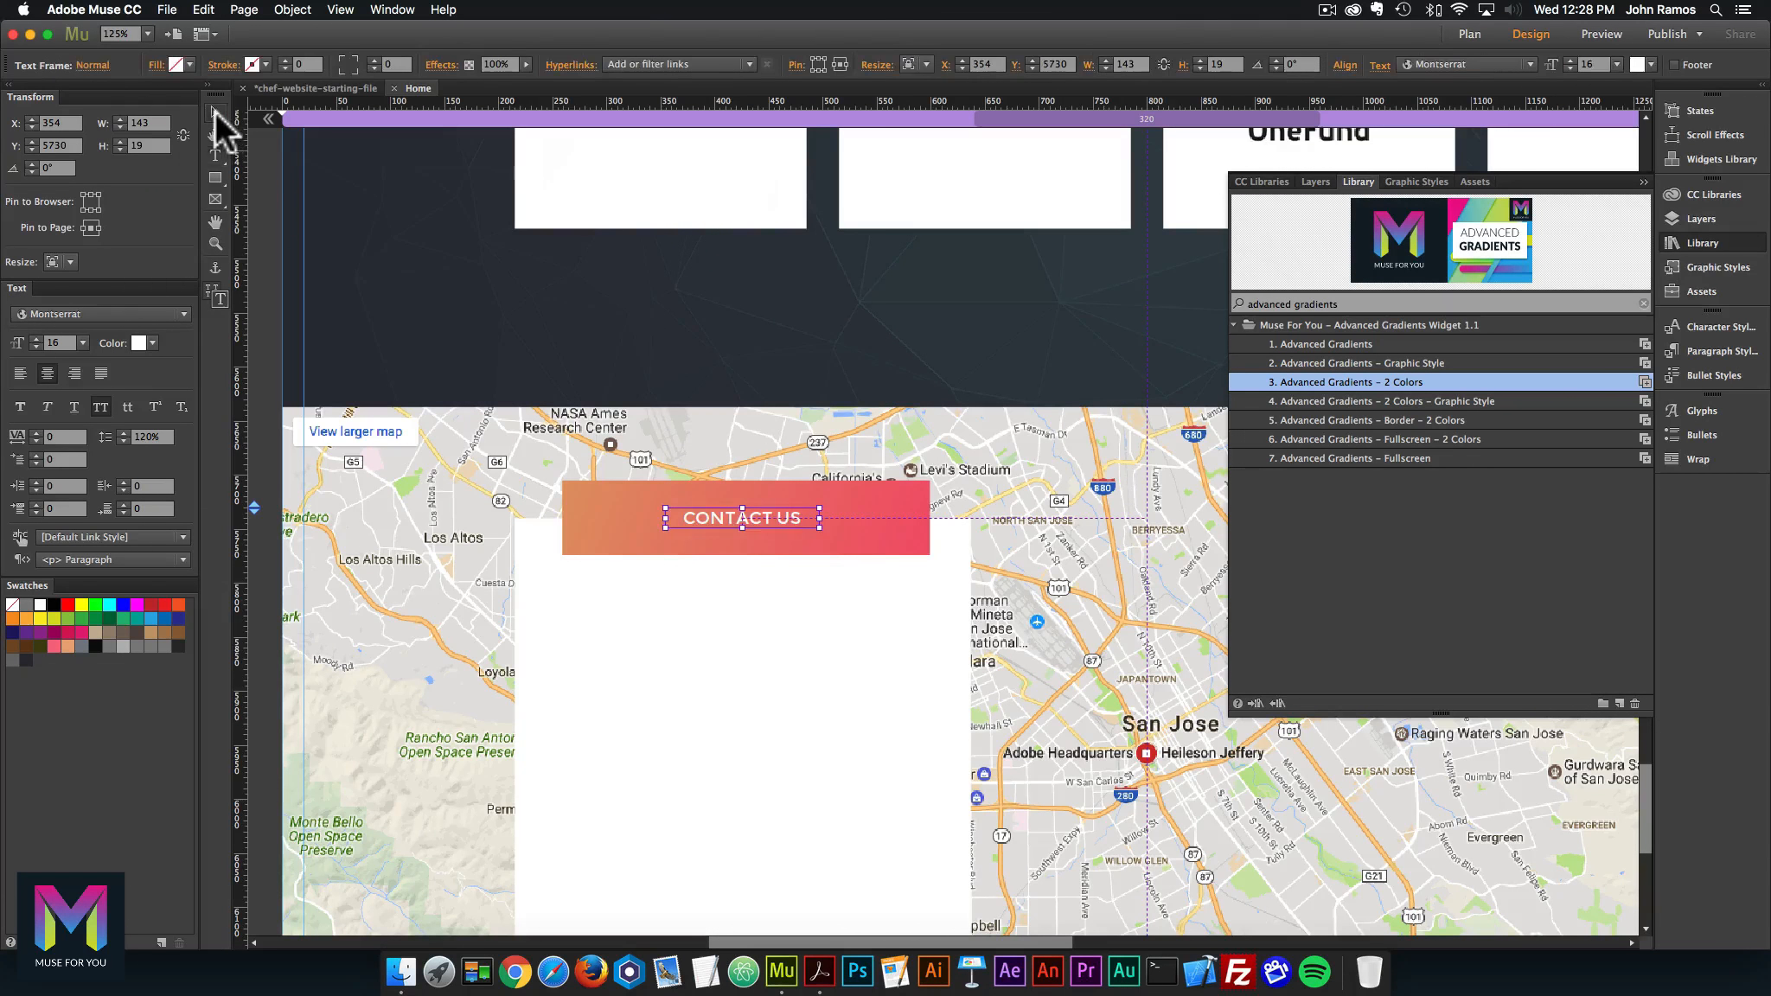
pyautogui.click(358, 343)
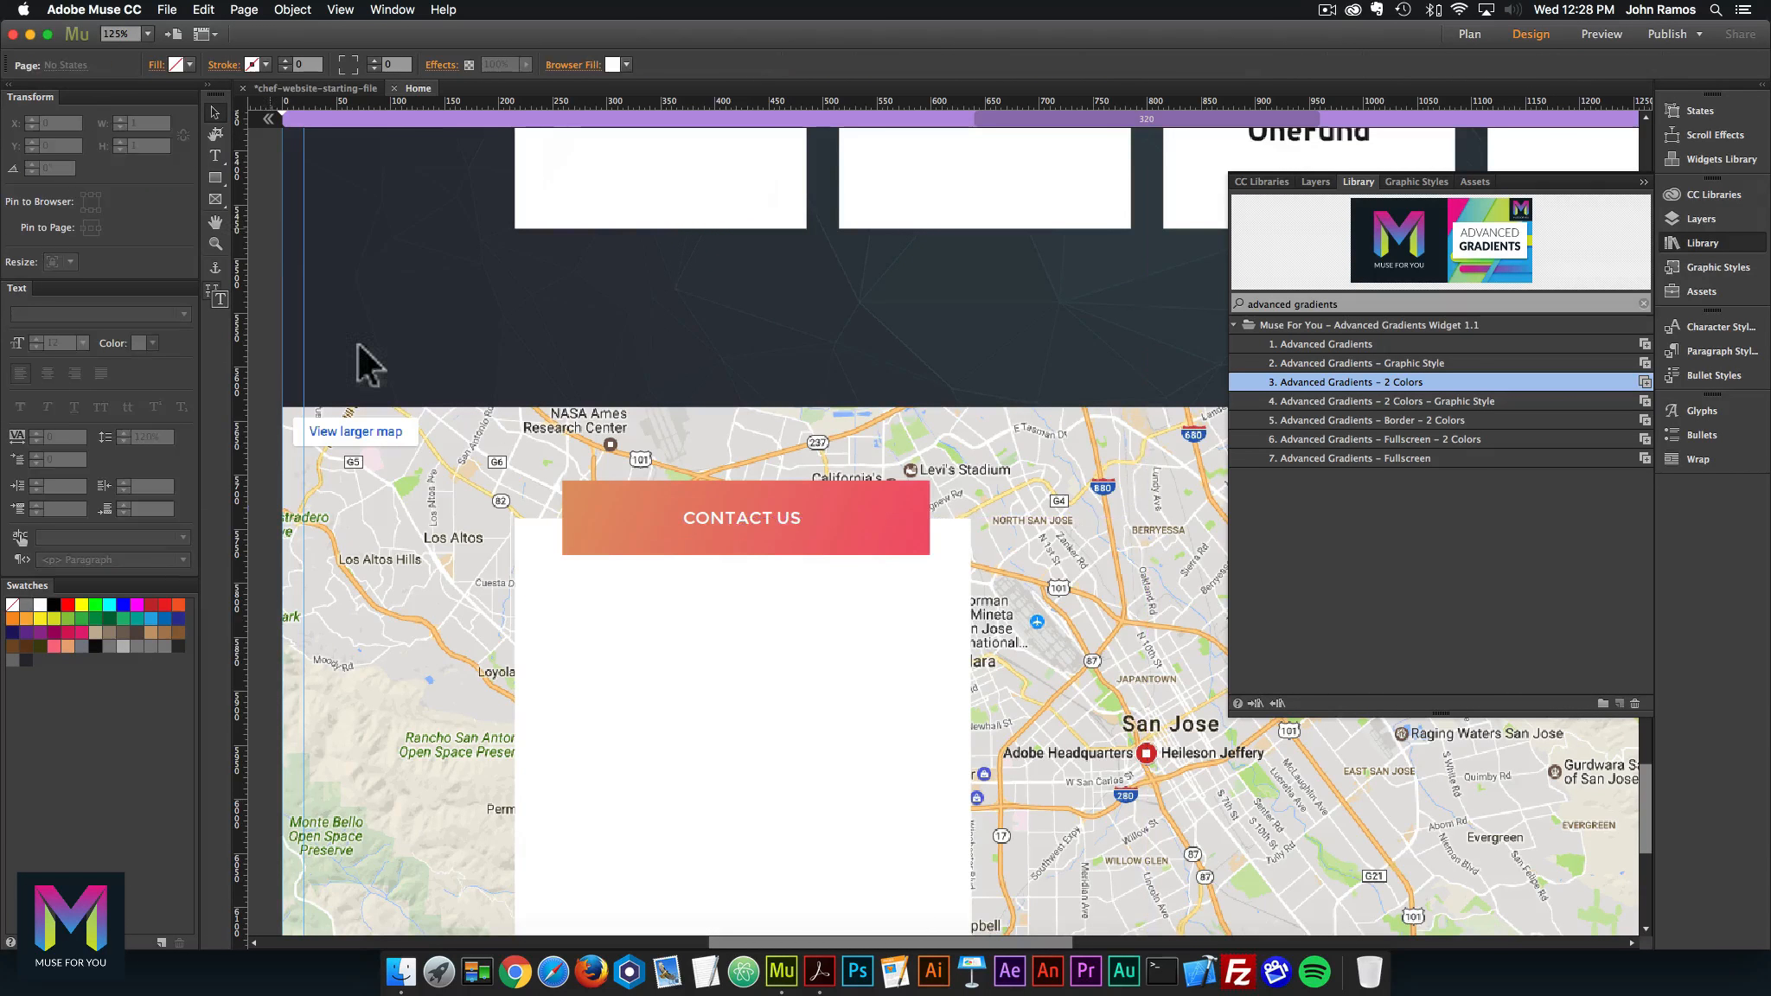
pyautogui.click(727, 519)
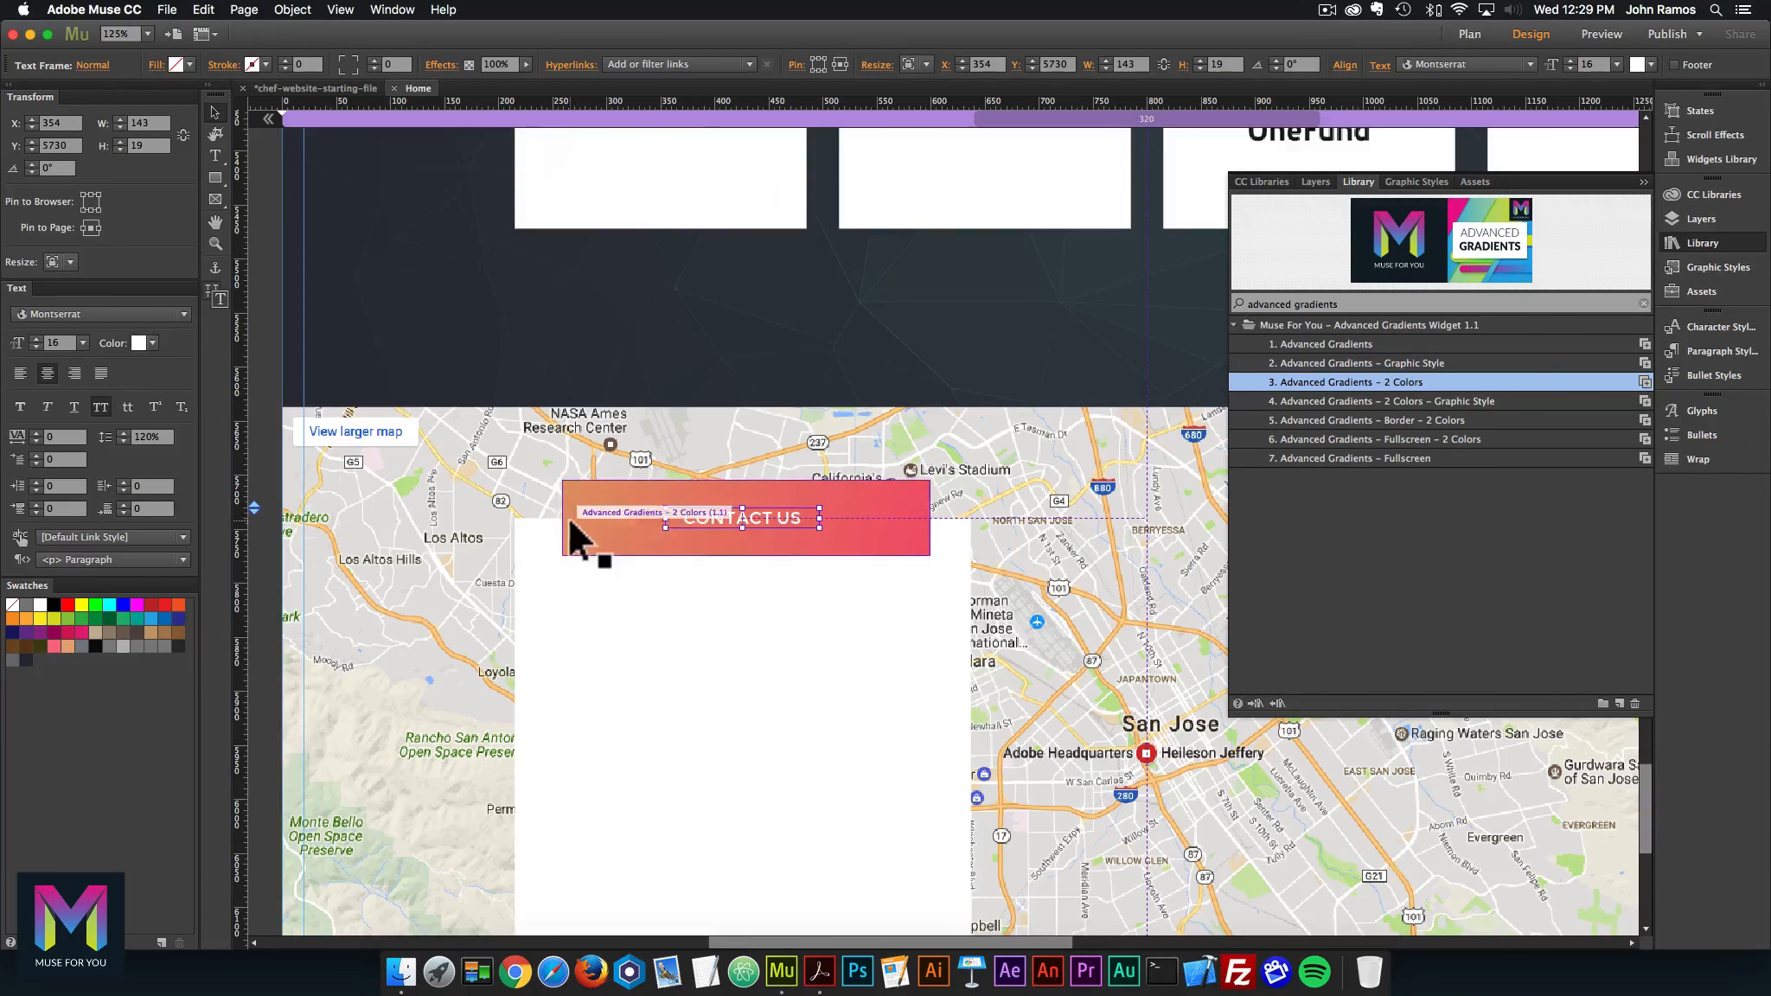
pyautogui.click(261, 249)
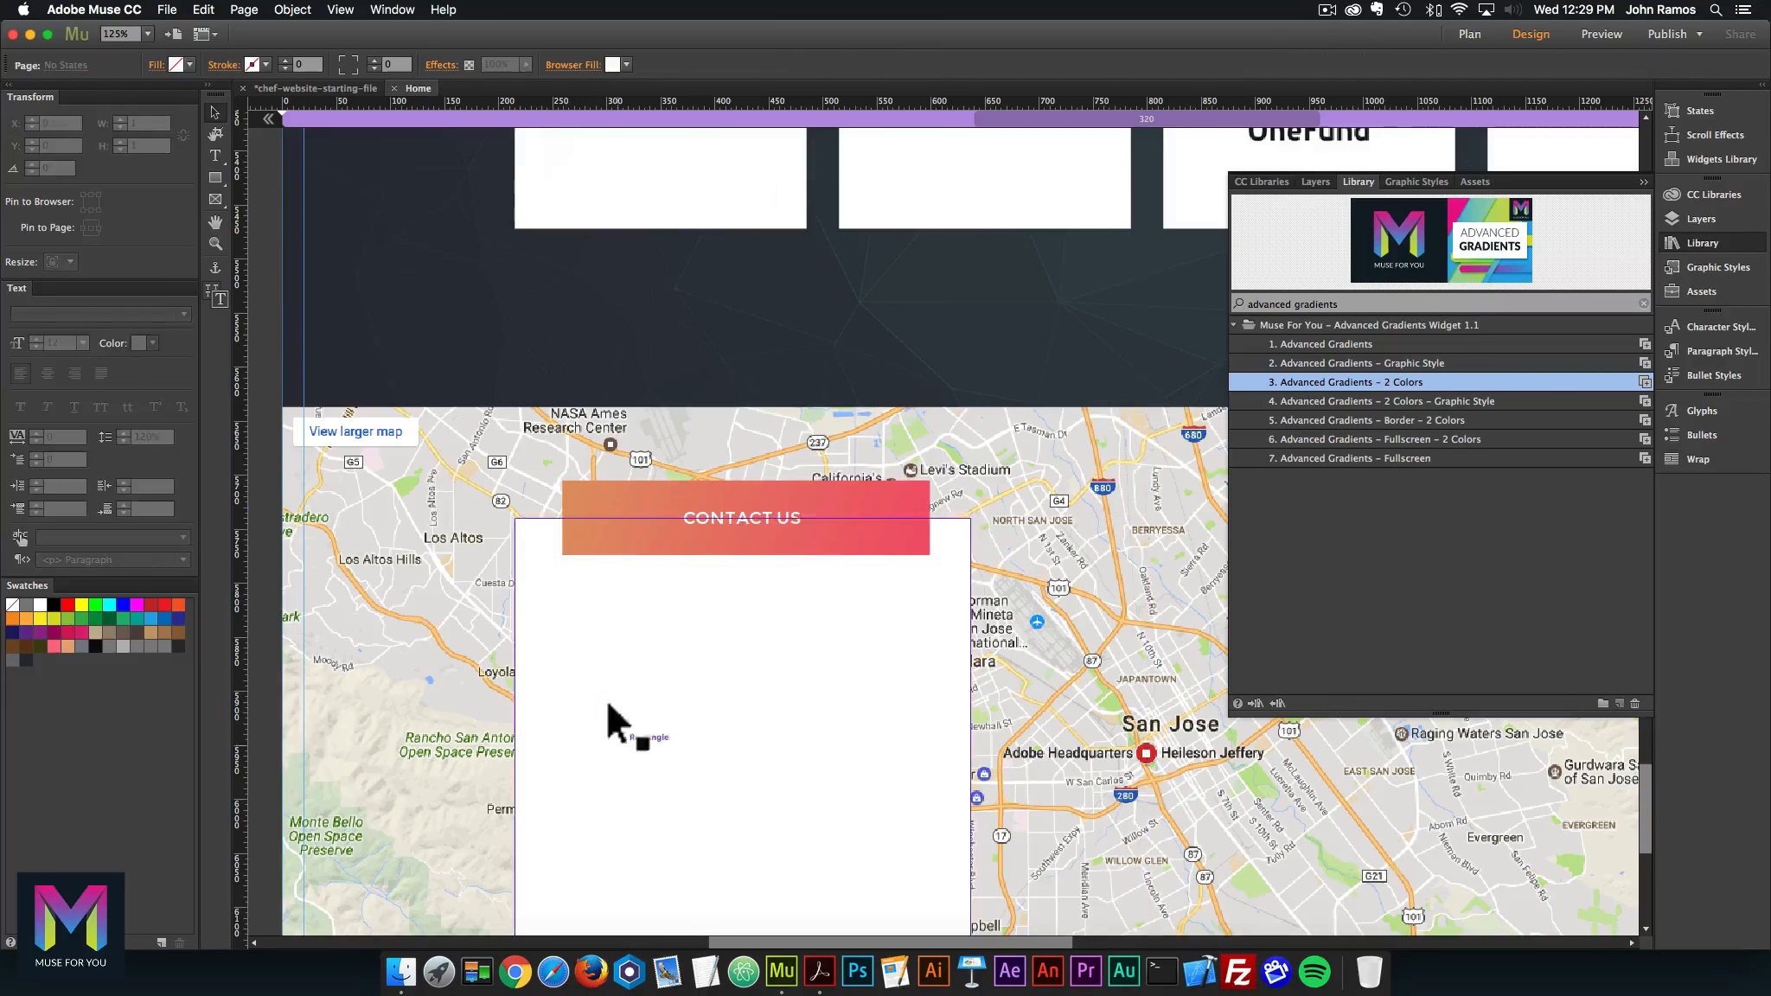
# Step: Check the arrow icon's specifications in the PDF, and draw a text frame about 62 by 34 on the gradient bar beside CONTACT US
pyautogui.click(819, 970)
pyautogui.moveTo(517, 292)
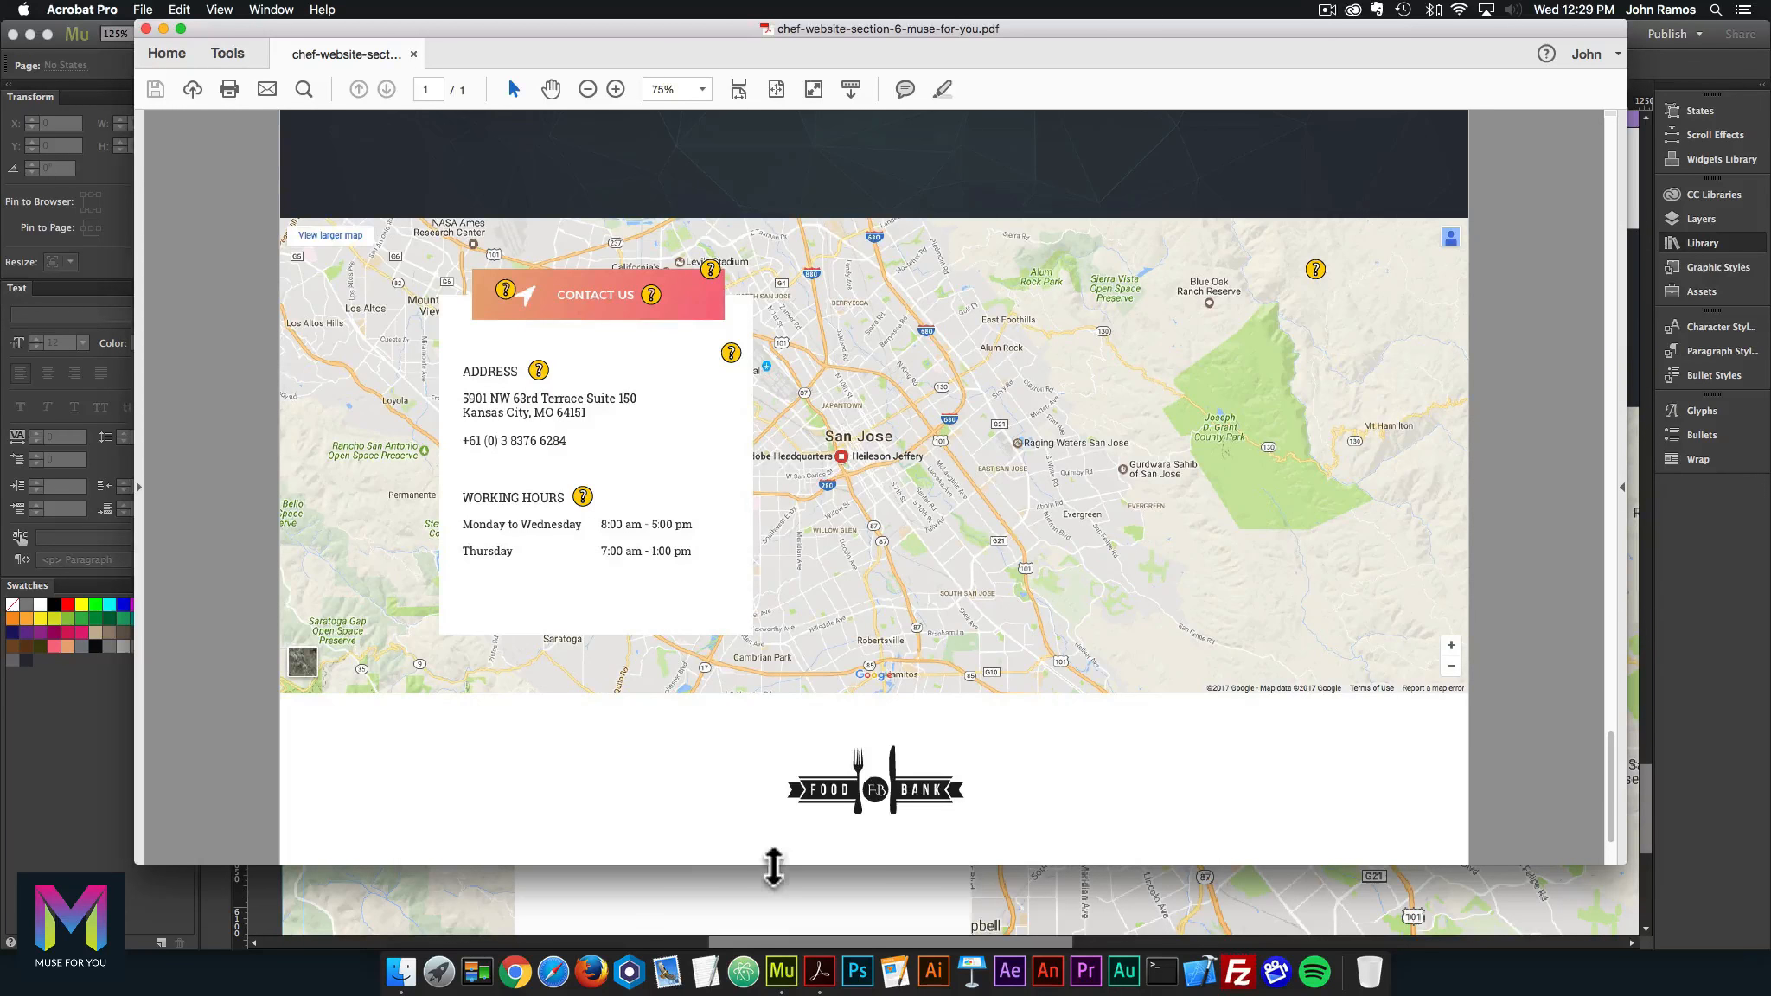
pyautogui.click(781, 971)
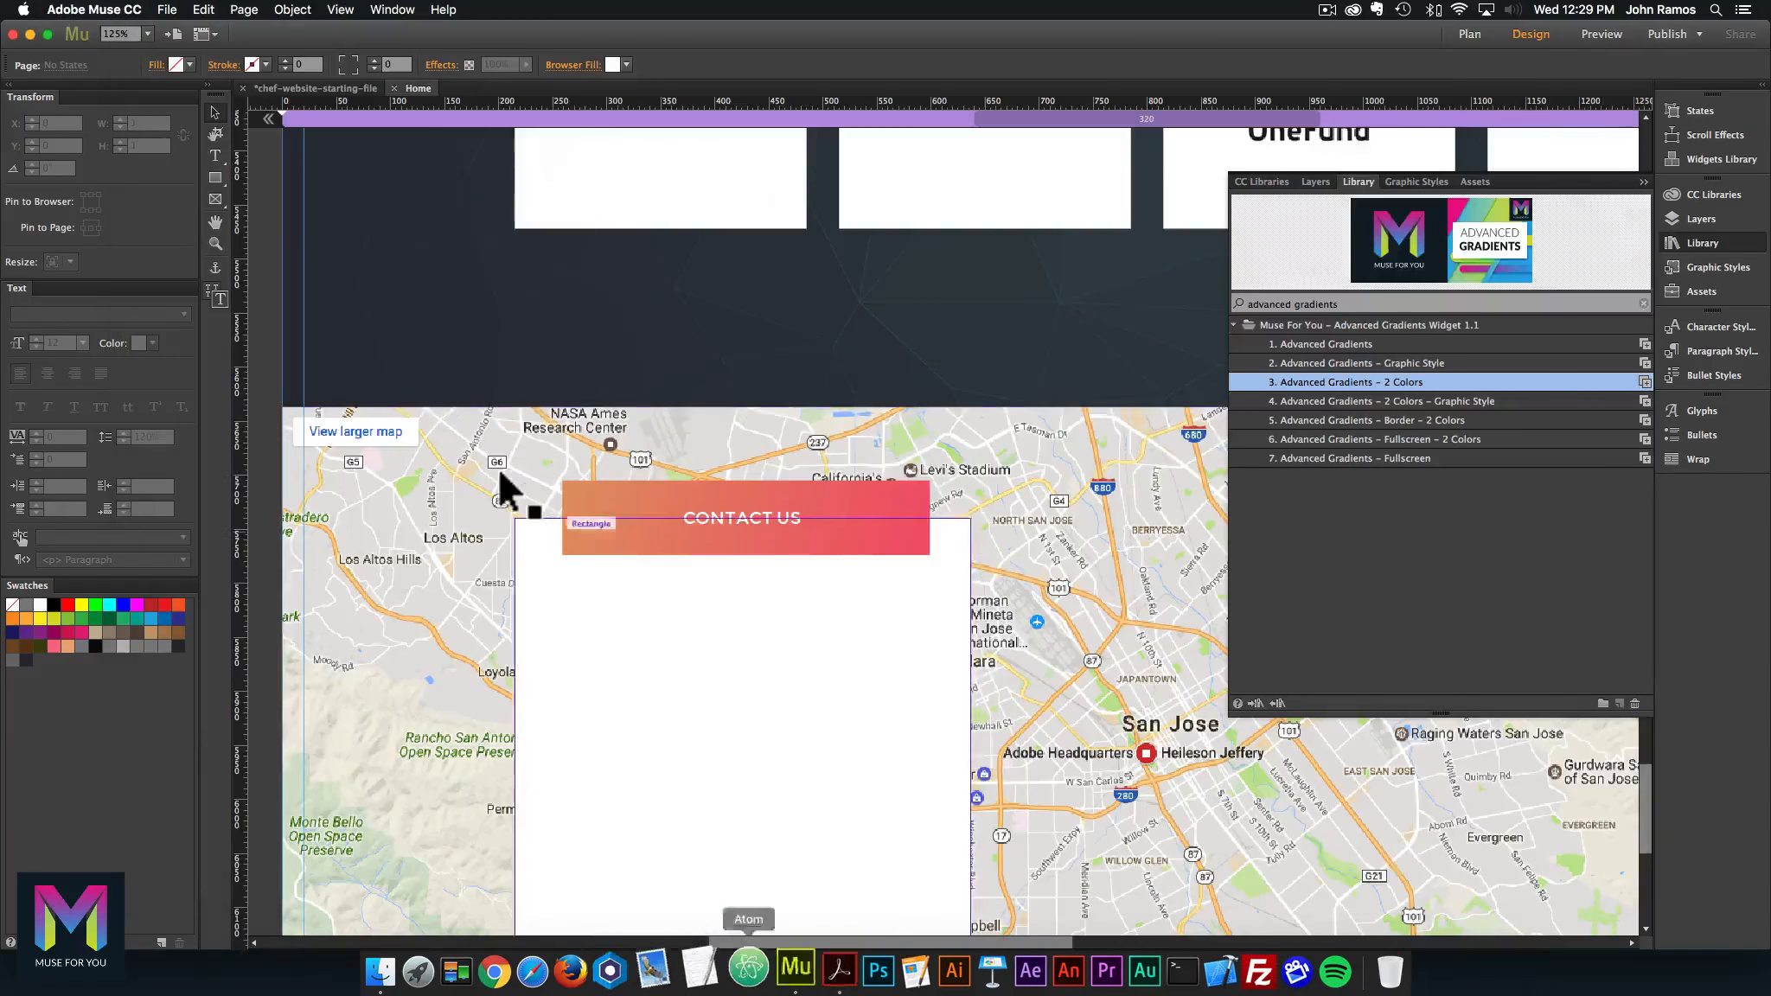
pyautogui.click(216, 154)
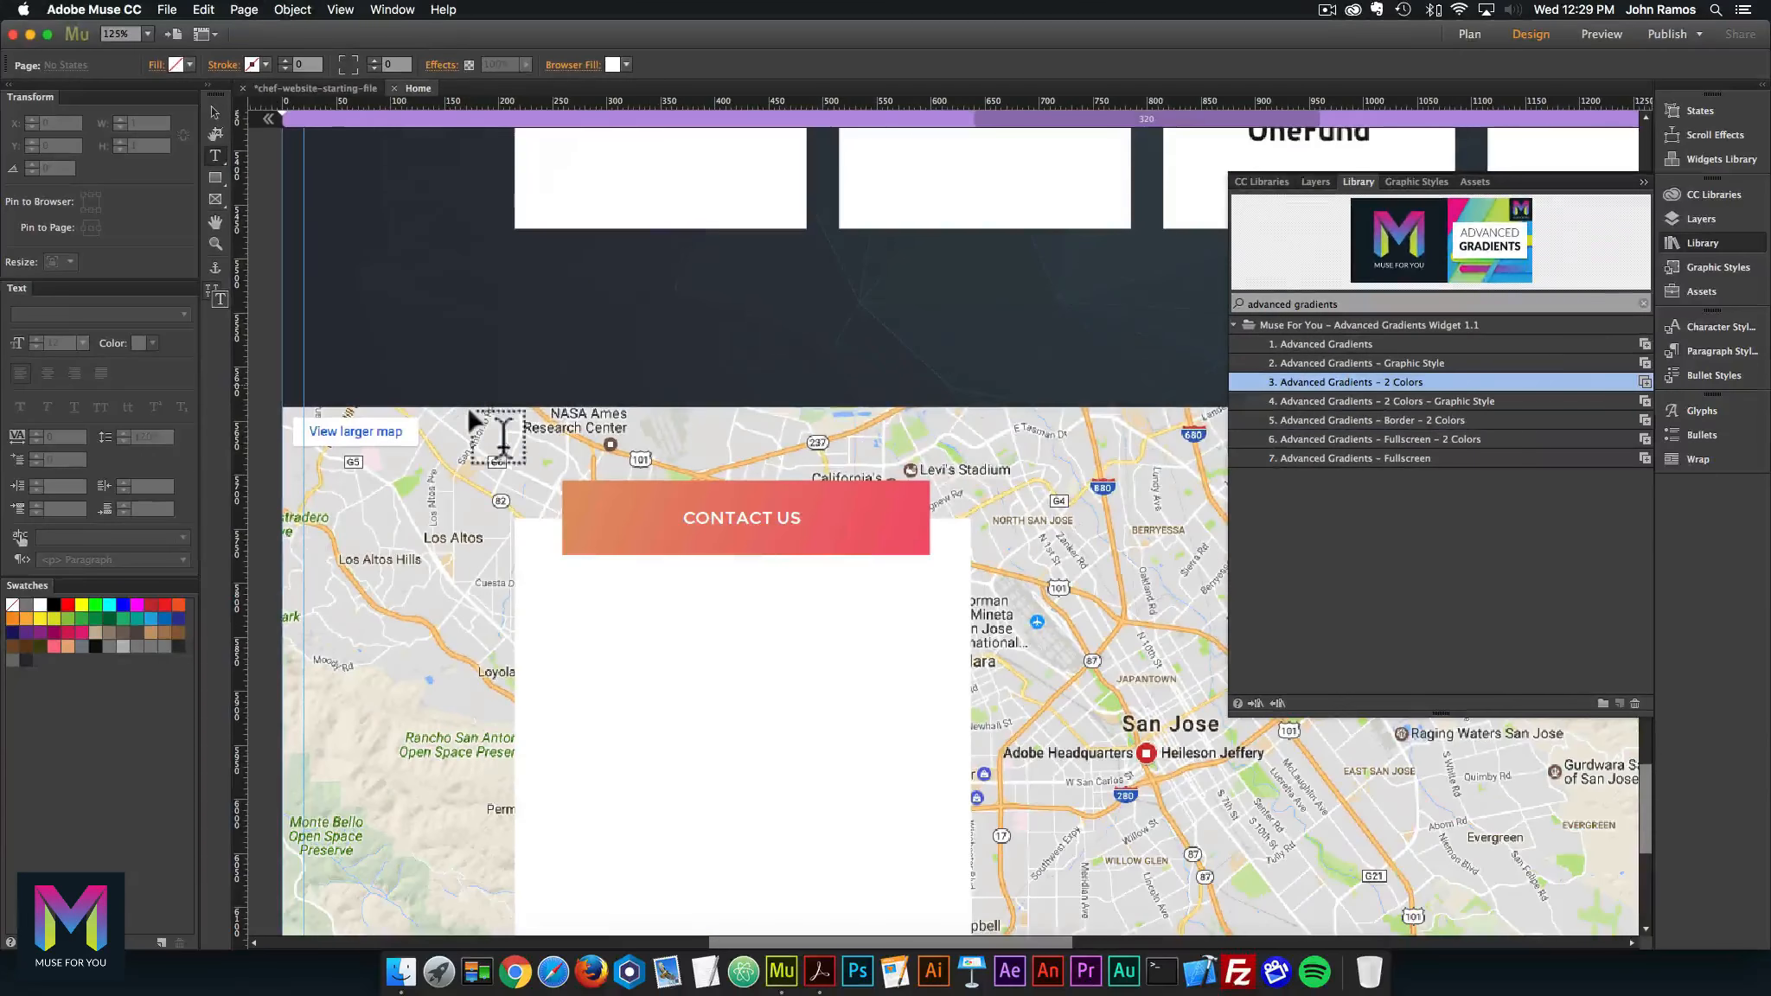
pyautogui.moveTo(594, 500); pyautogui.dragTo(662, 536)
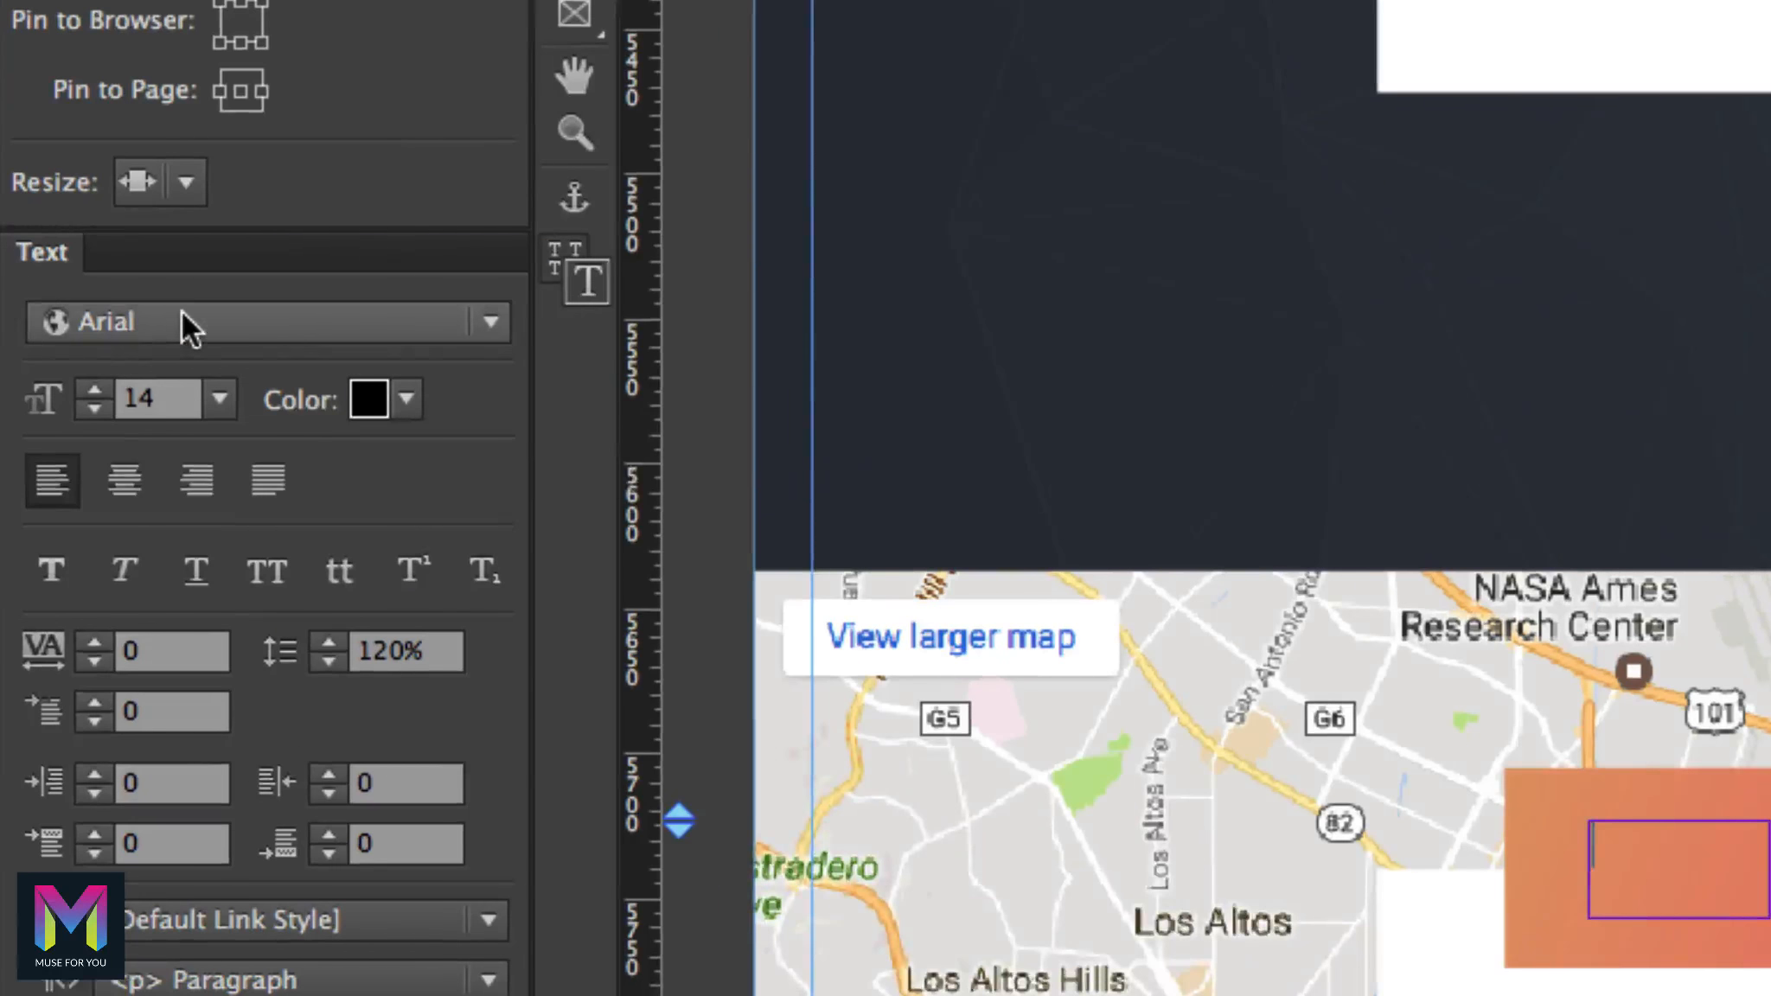
# Step: Set the new text frame's font to the FontAwesome web font
pyautogui.click(69, 314)
pyautogui.write('fonta')
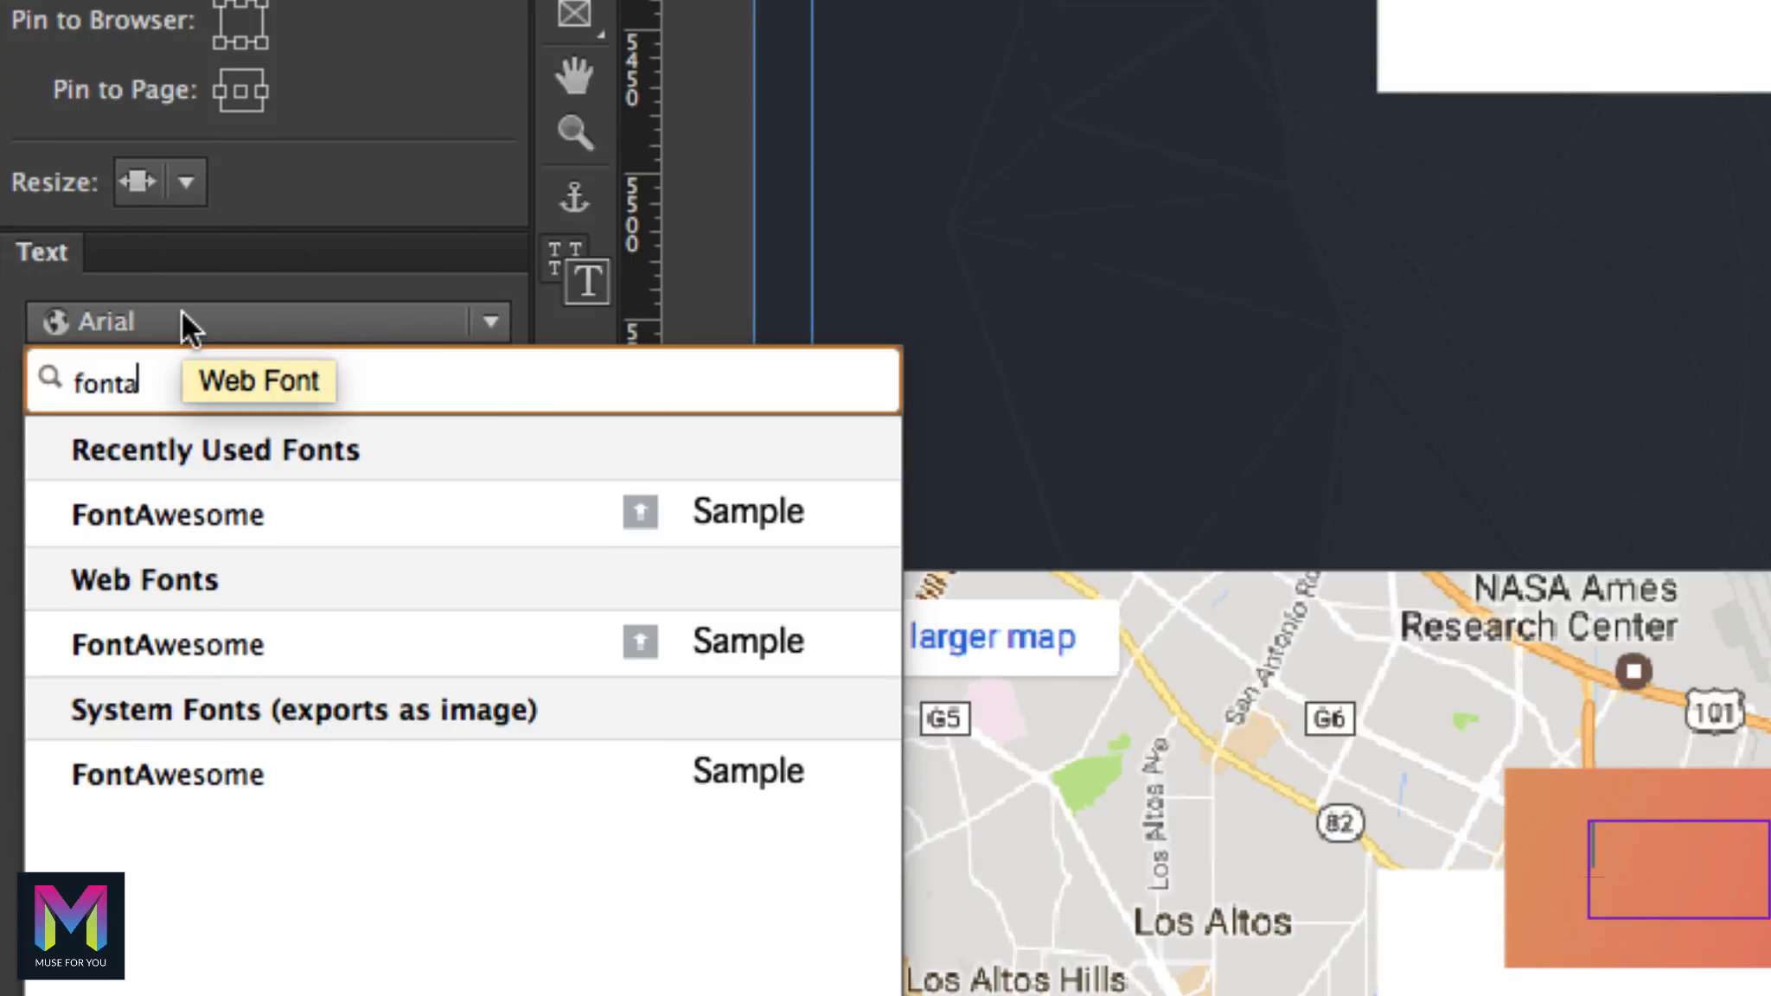
pyautogui.click(196, 502)
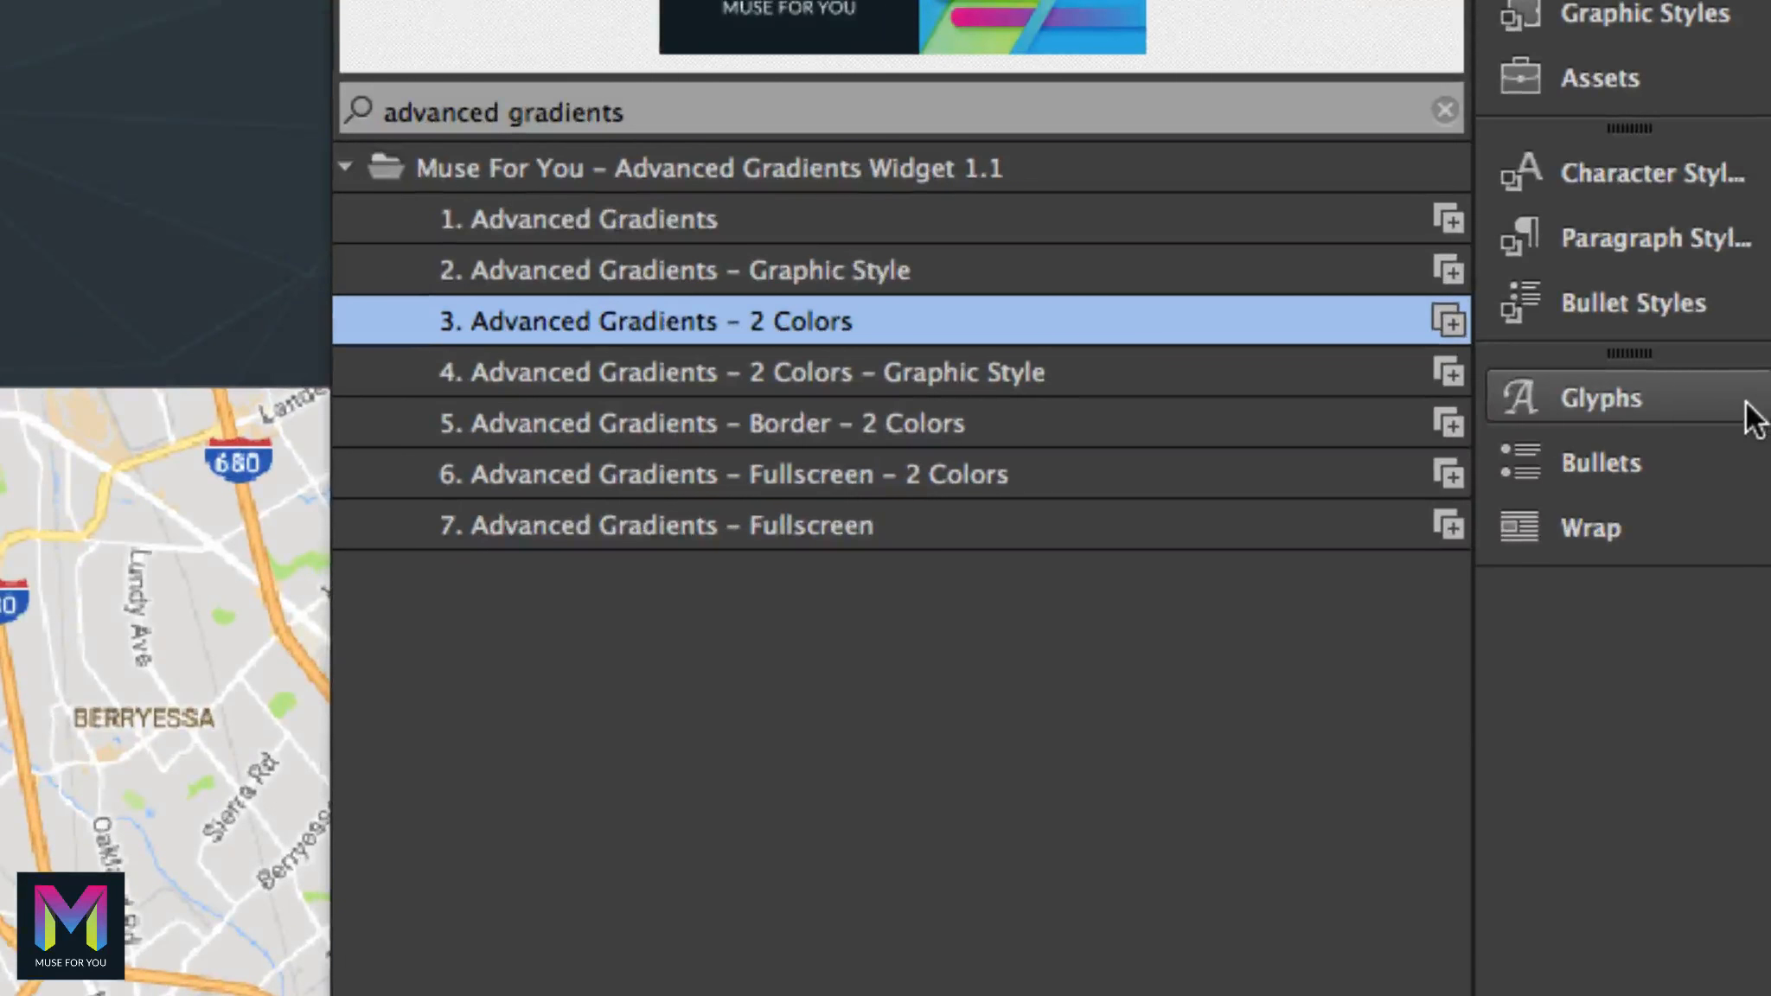
# Step: Insert the FontAwesome location arrow glyph into the text frame
pyautogui.click(1760, 421)
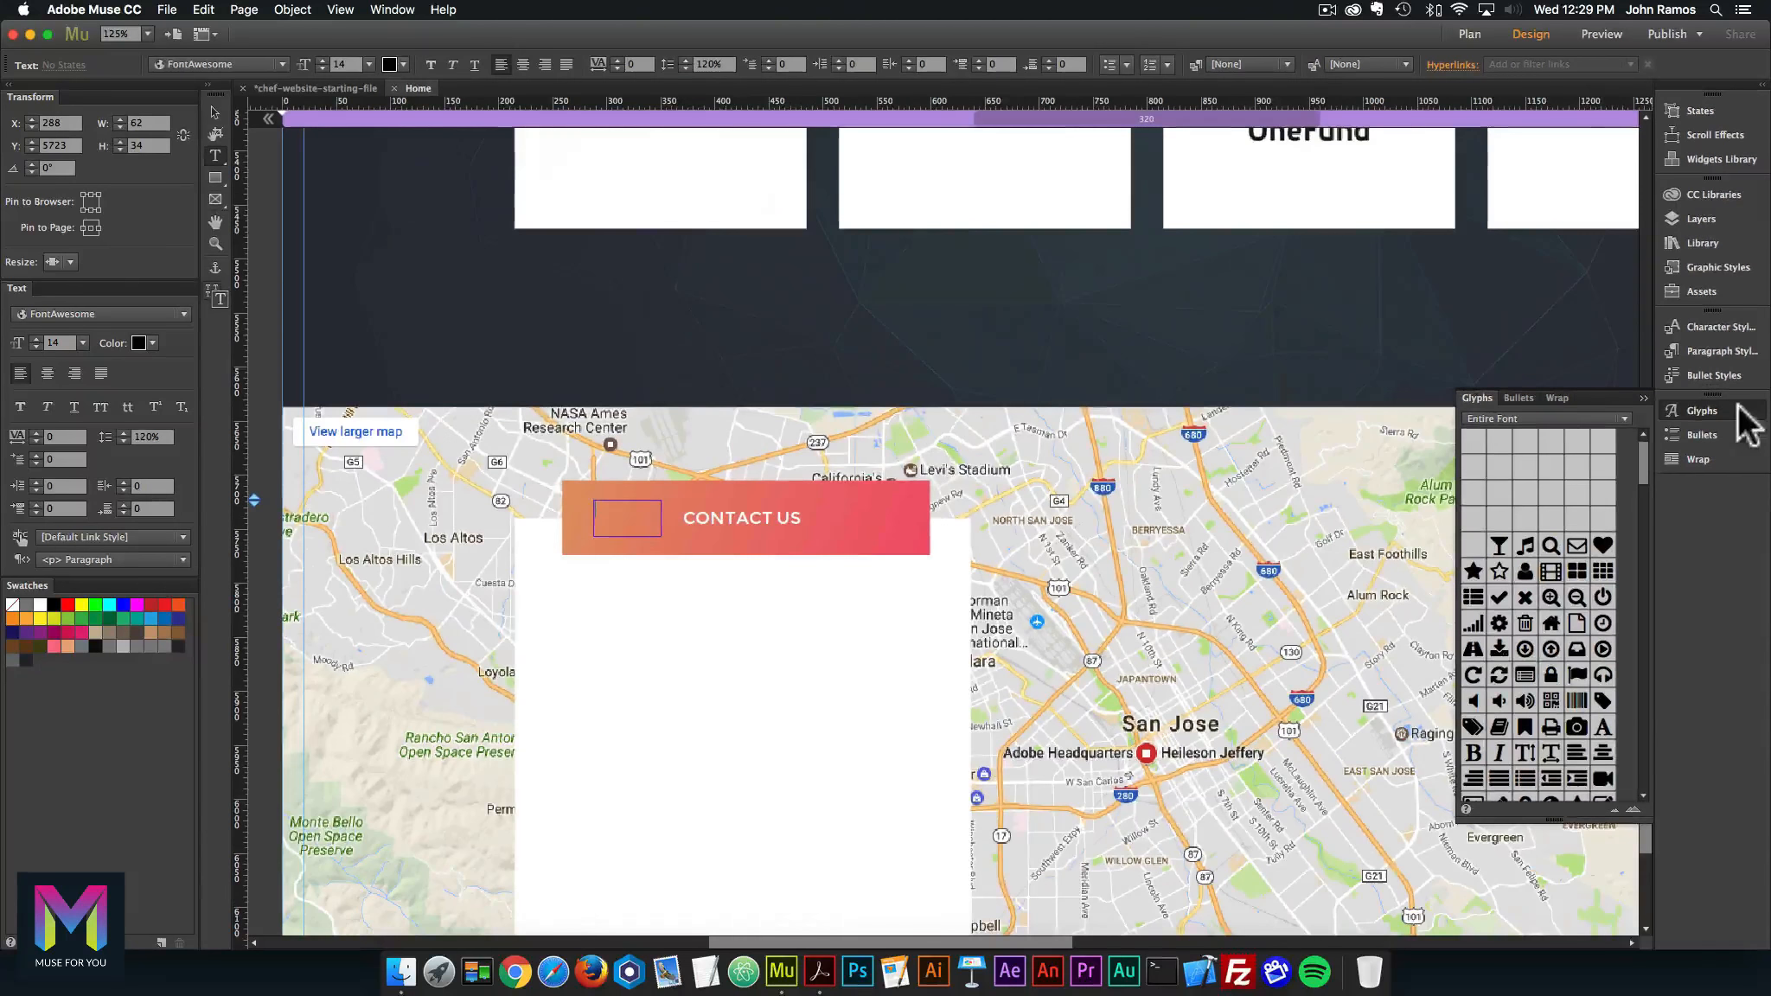
pyautogui.click(398, 9)
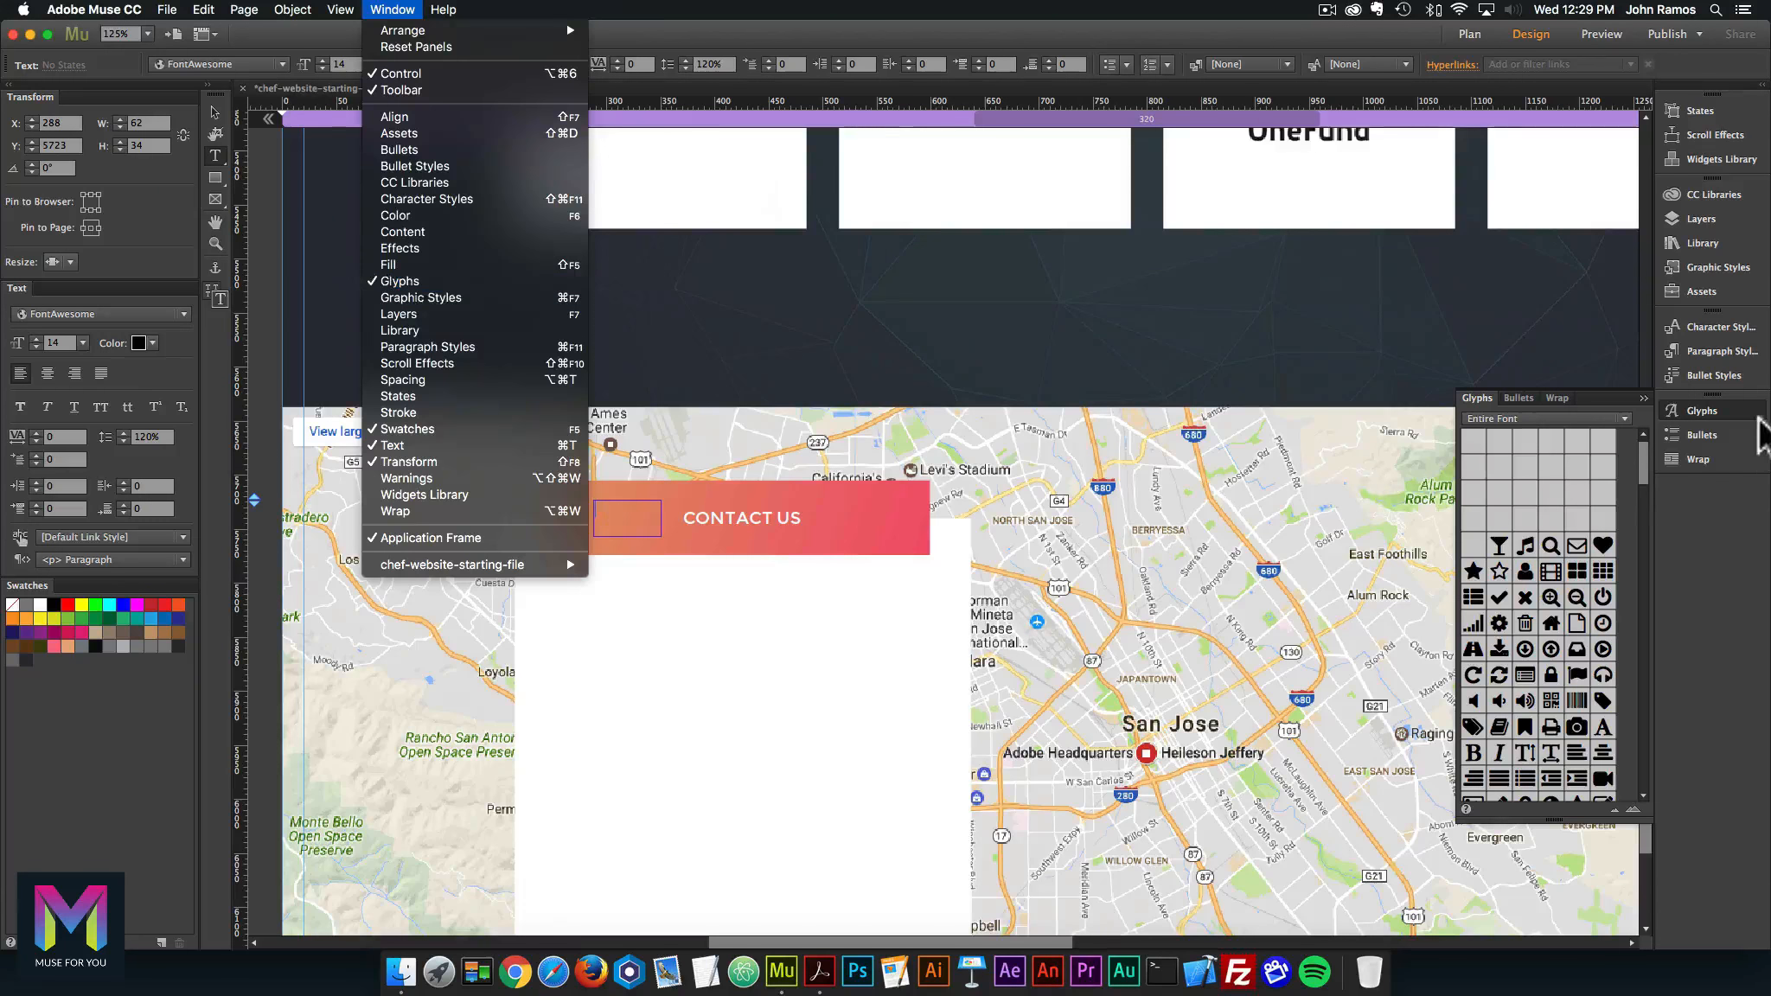
pyautogui.click(1754, 415)
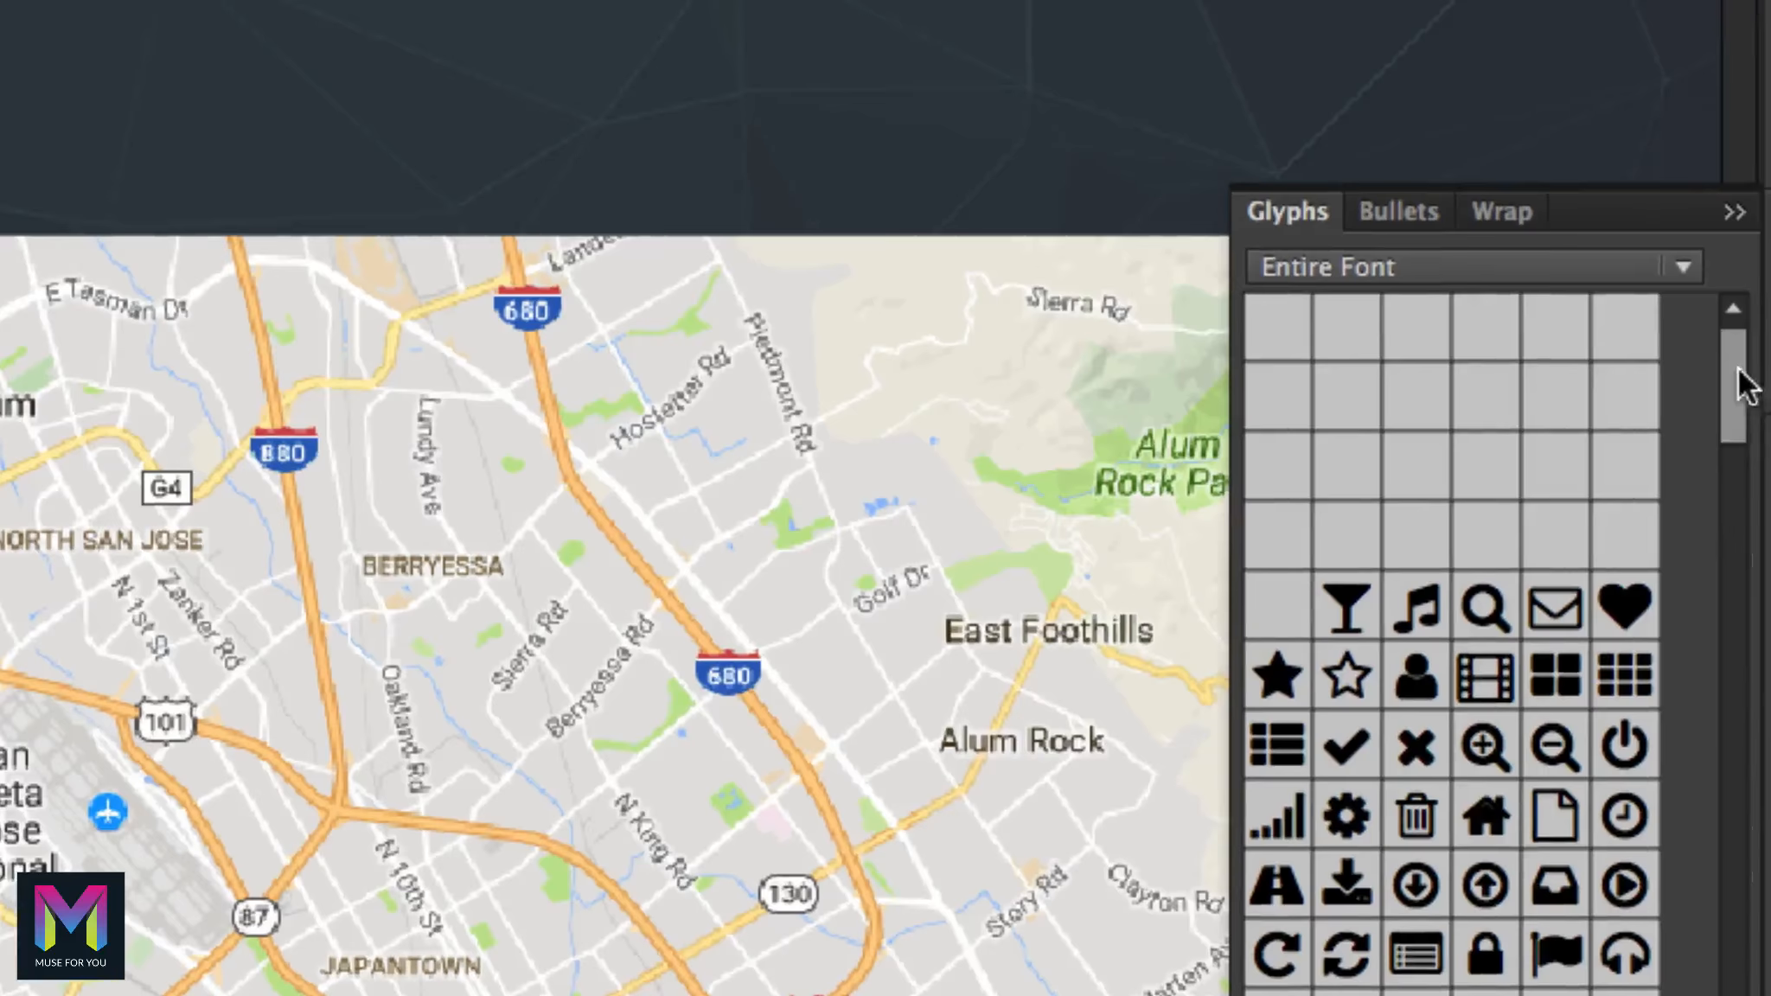
pyautogui.moveTo(1742, 385); pyautogui.dragTo(1707, 724)
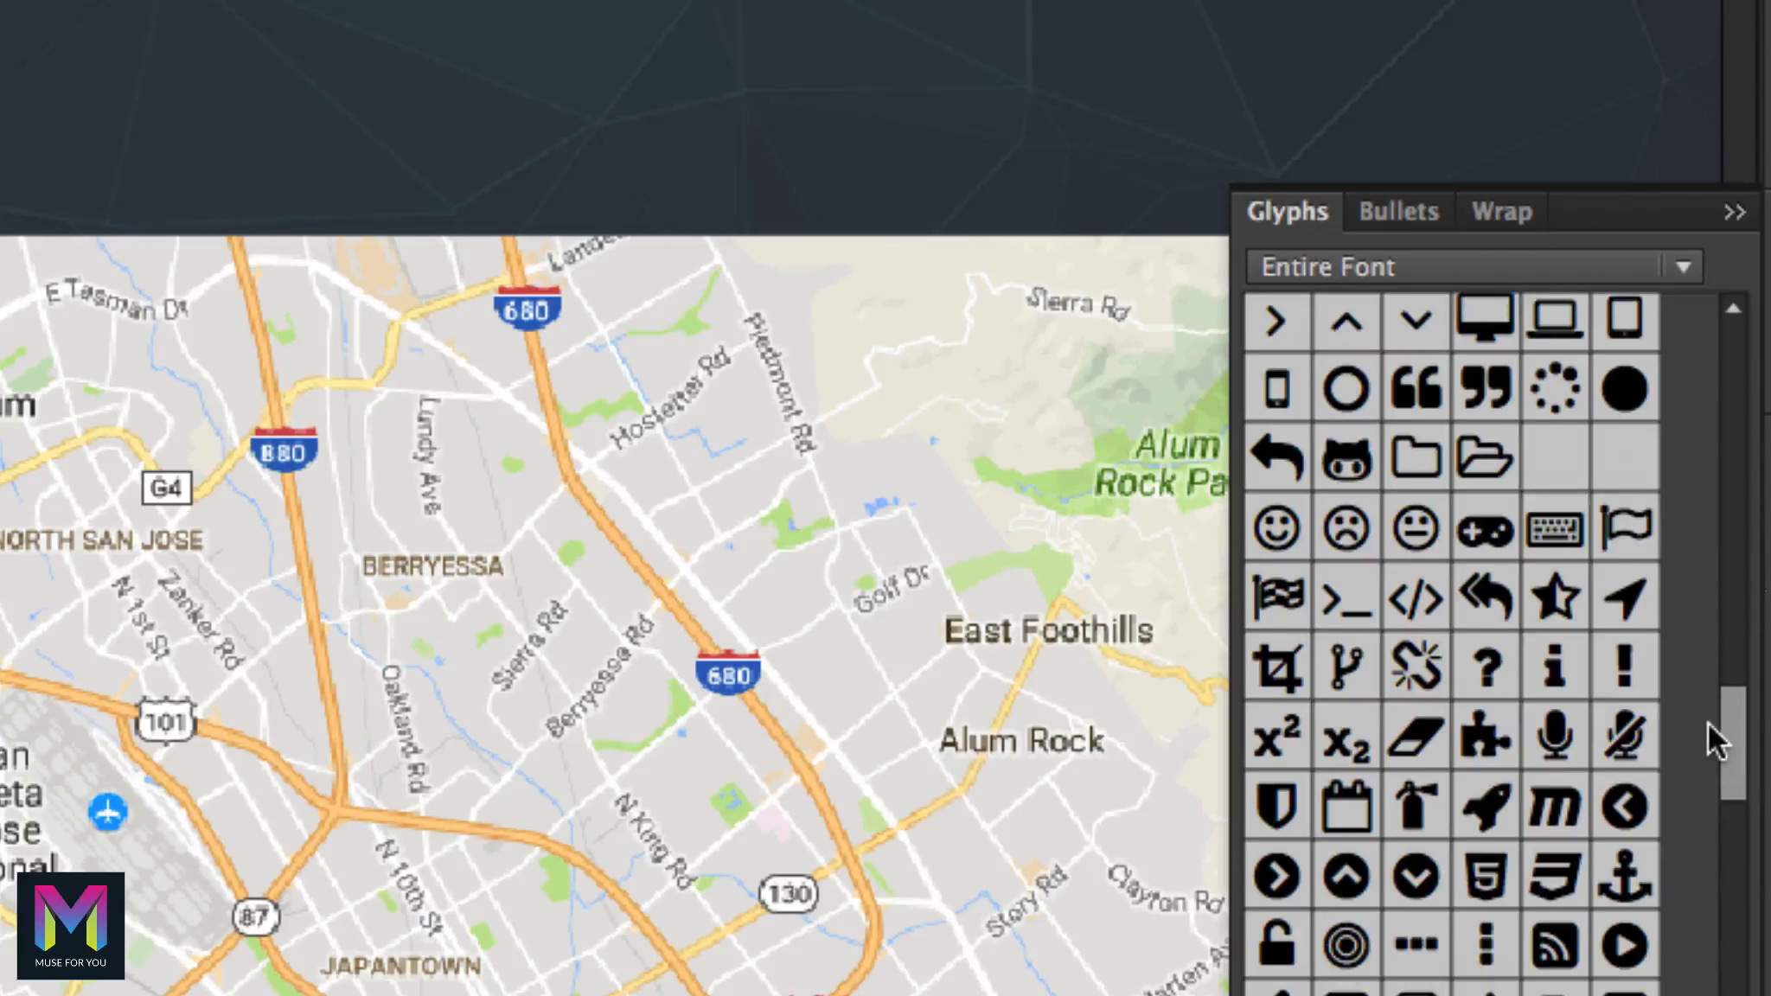
pyautogui.click(1627, 605)
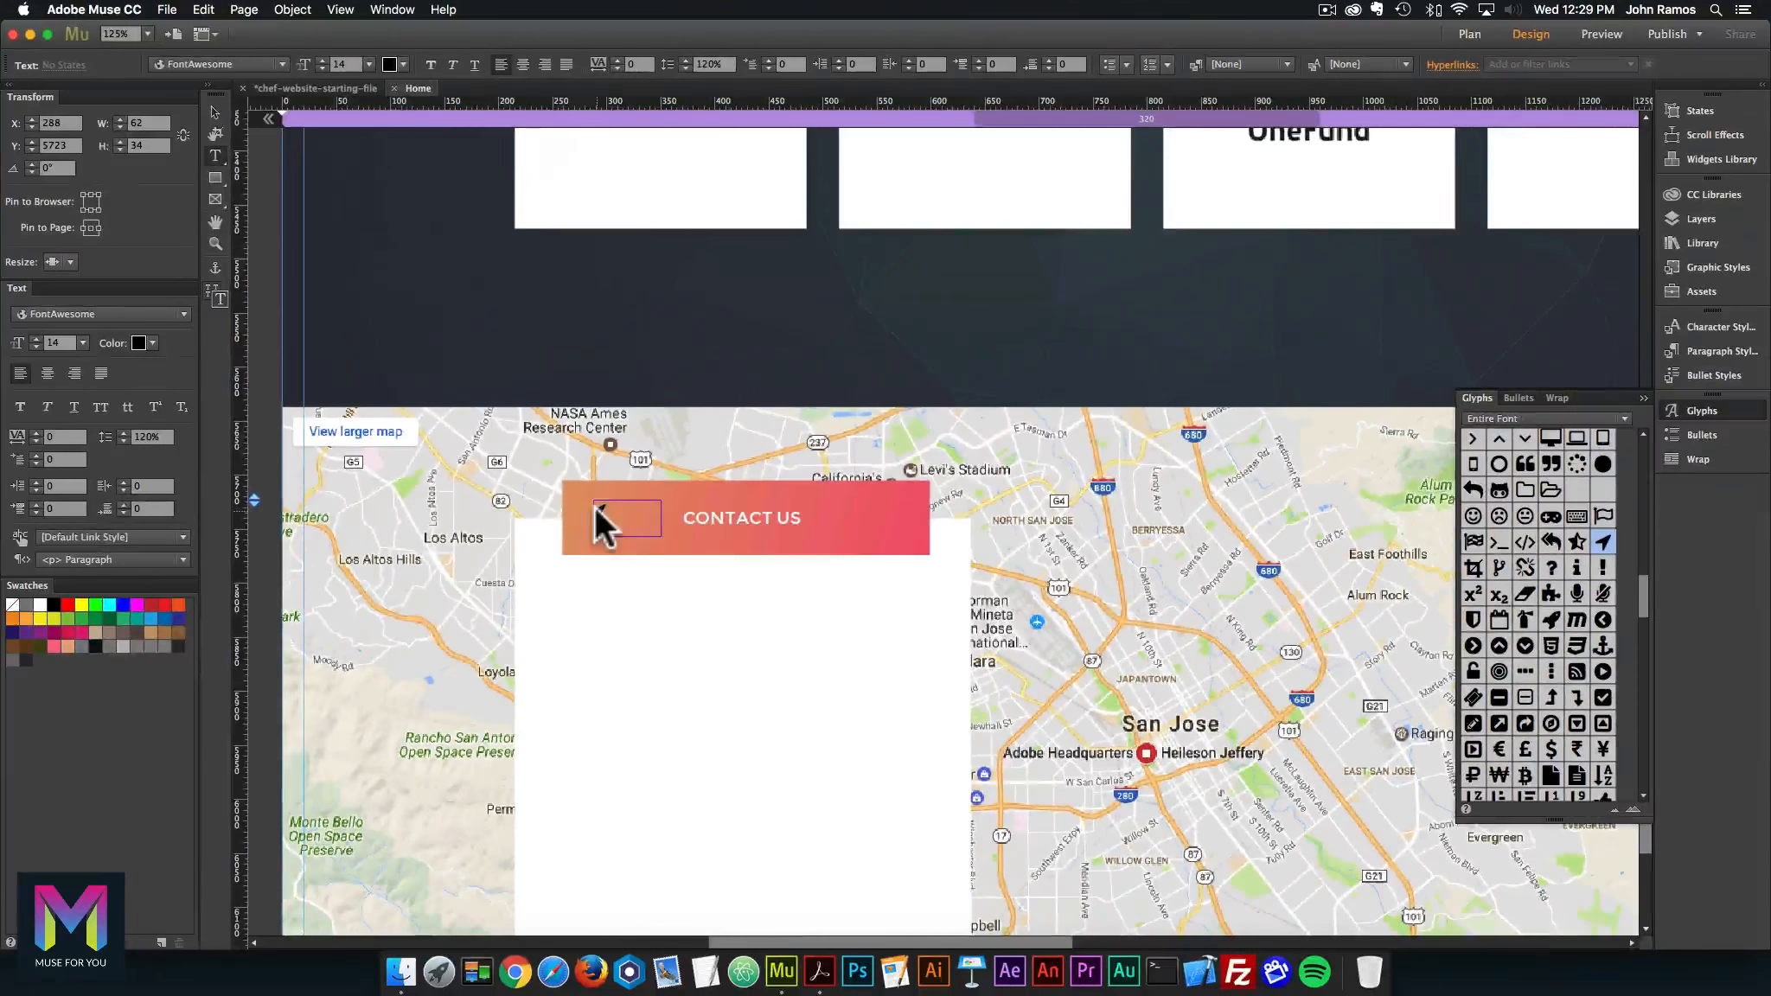
# Step: Set the arrow icon's size to 36, color it white and center-align it
pyautogui.press('super+equal')
pyautogui.press('super+equal')
pyautogui.press('super+equal')
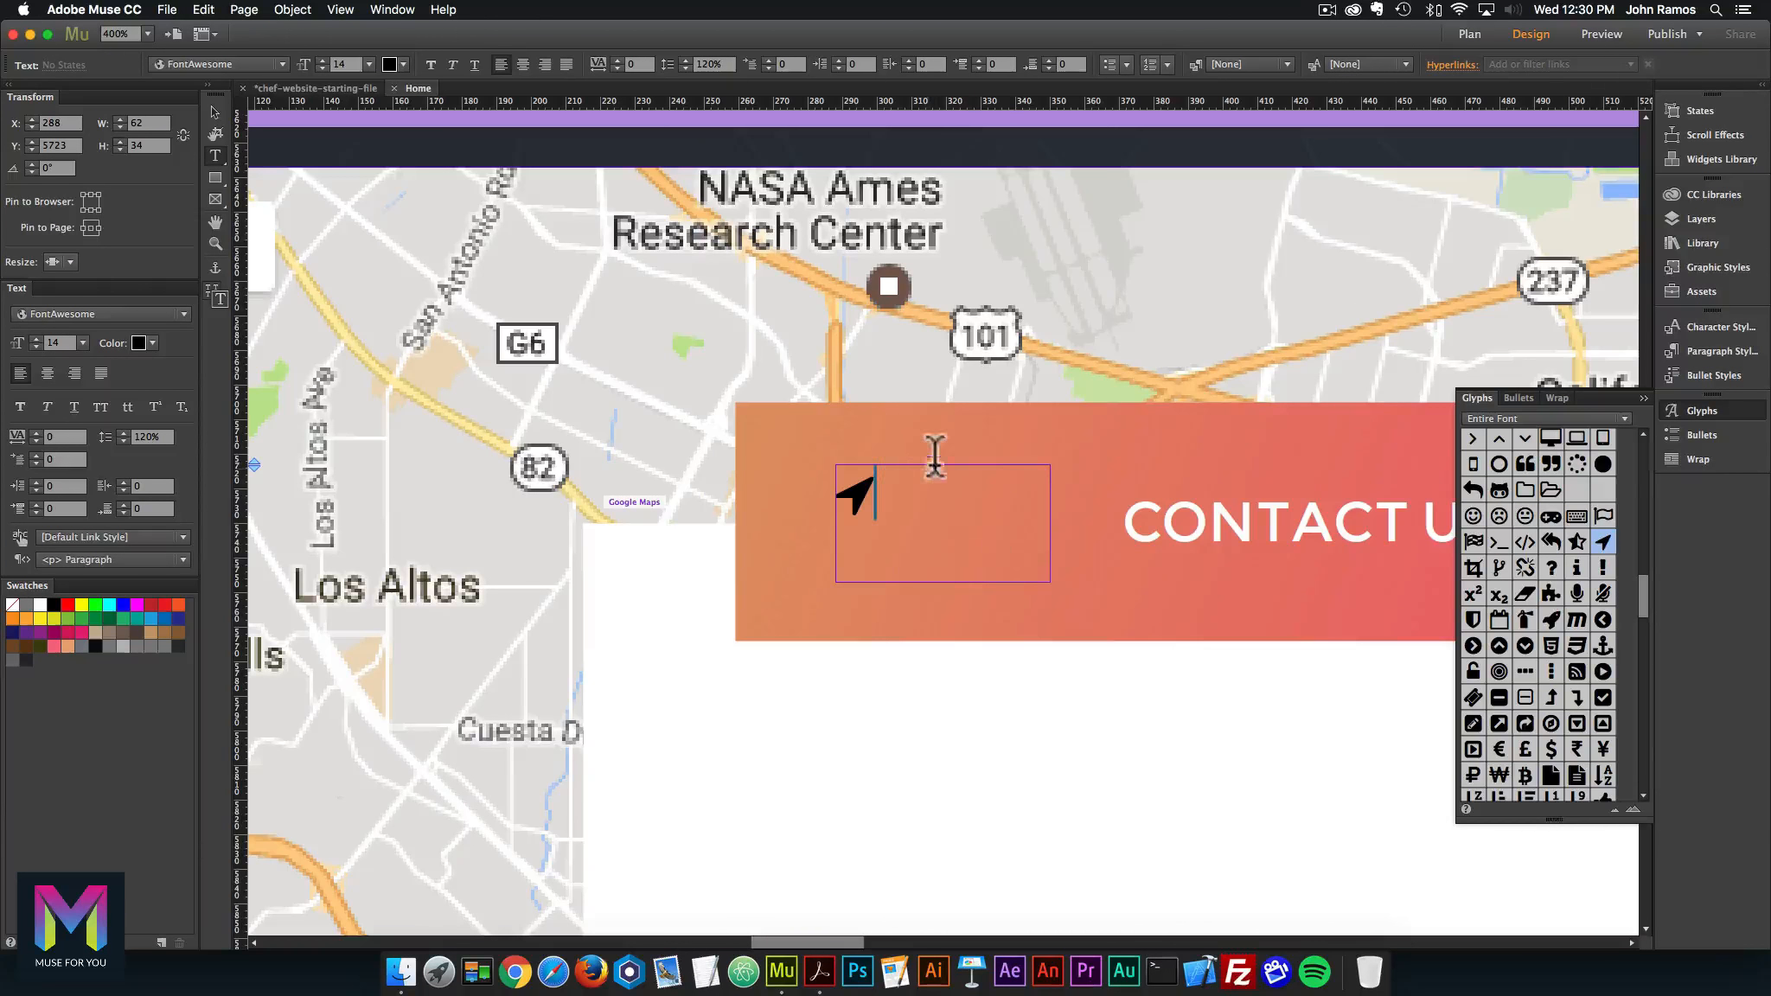
pyautogui.moveTo(899, 475); pyautogui.dragTo(761, 484)
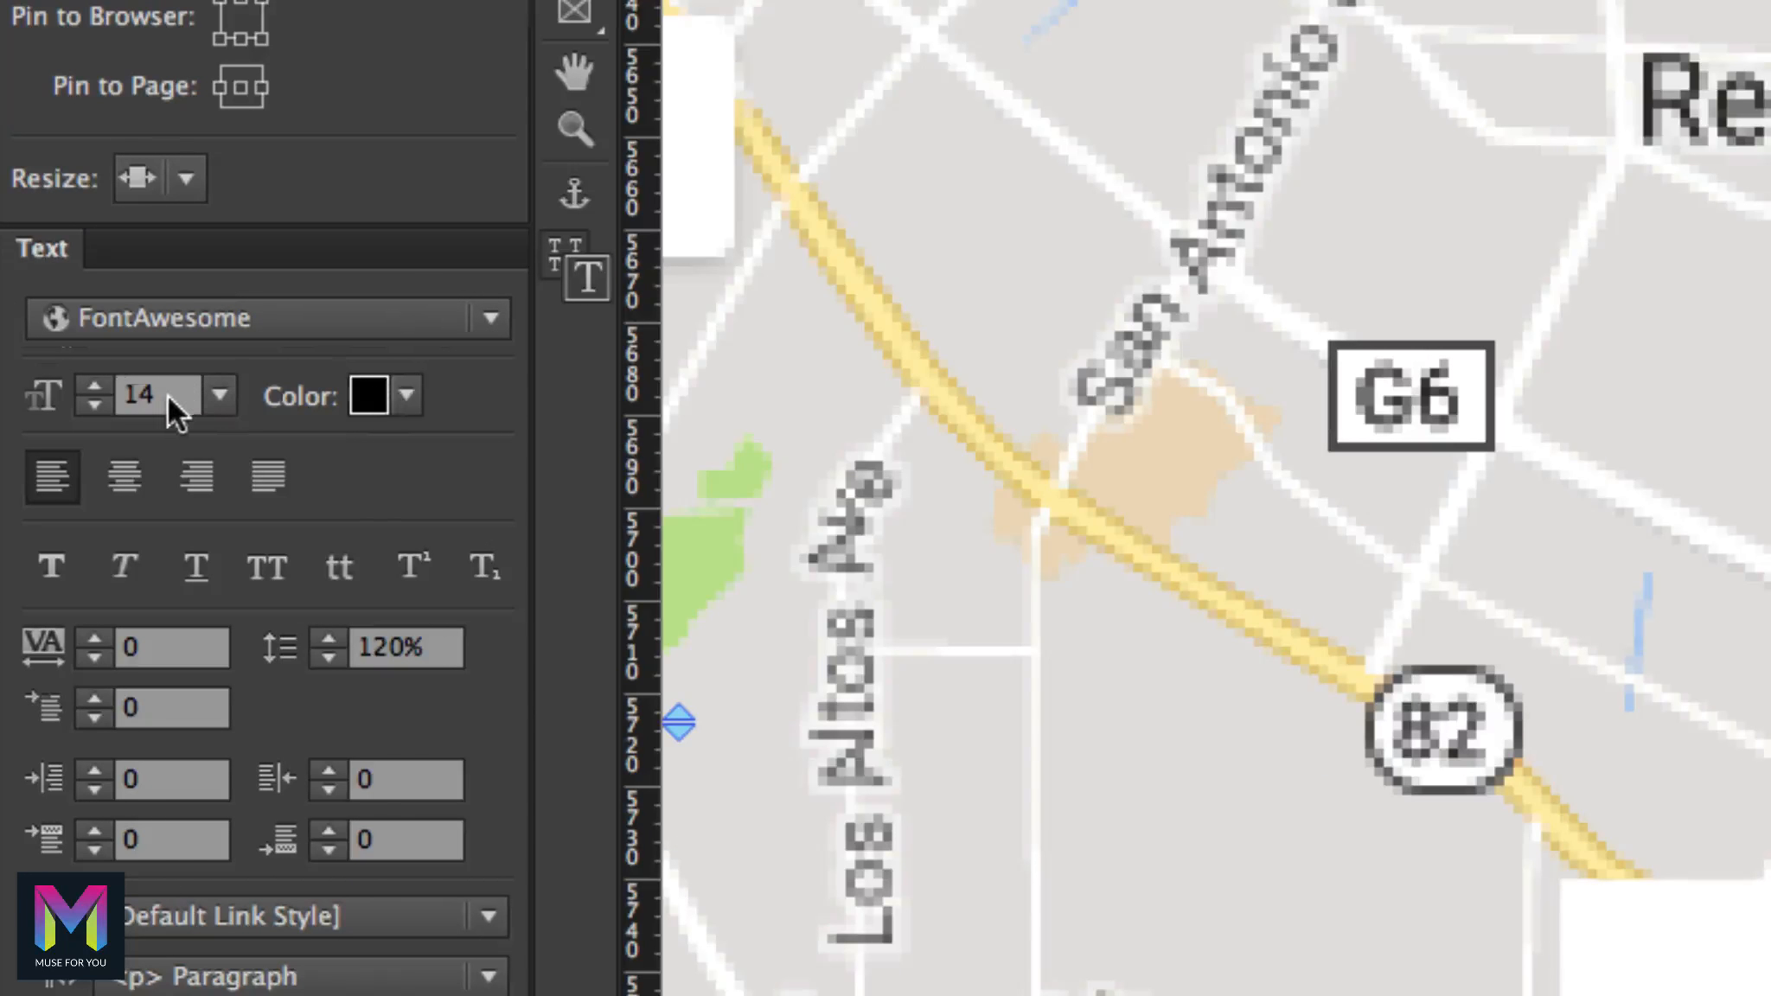
pyautogui.write('36')
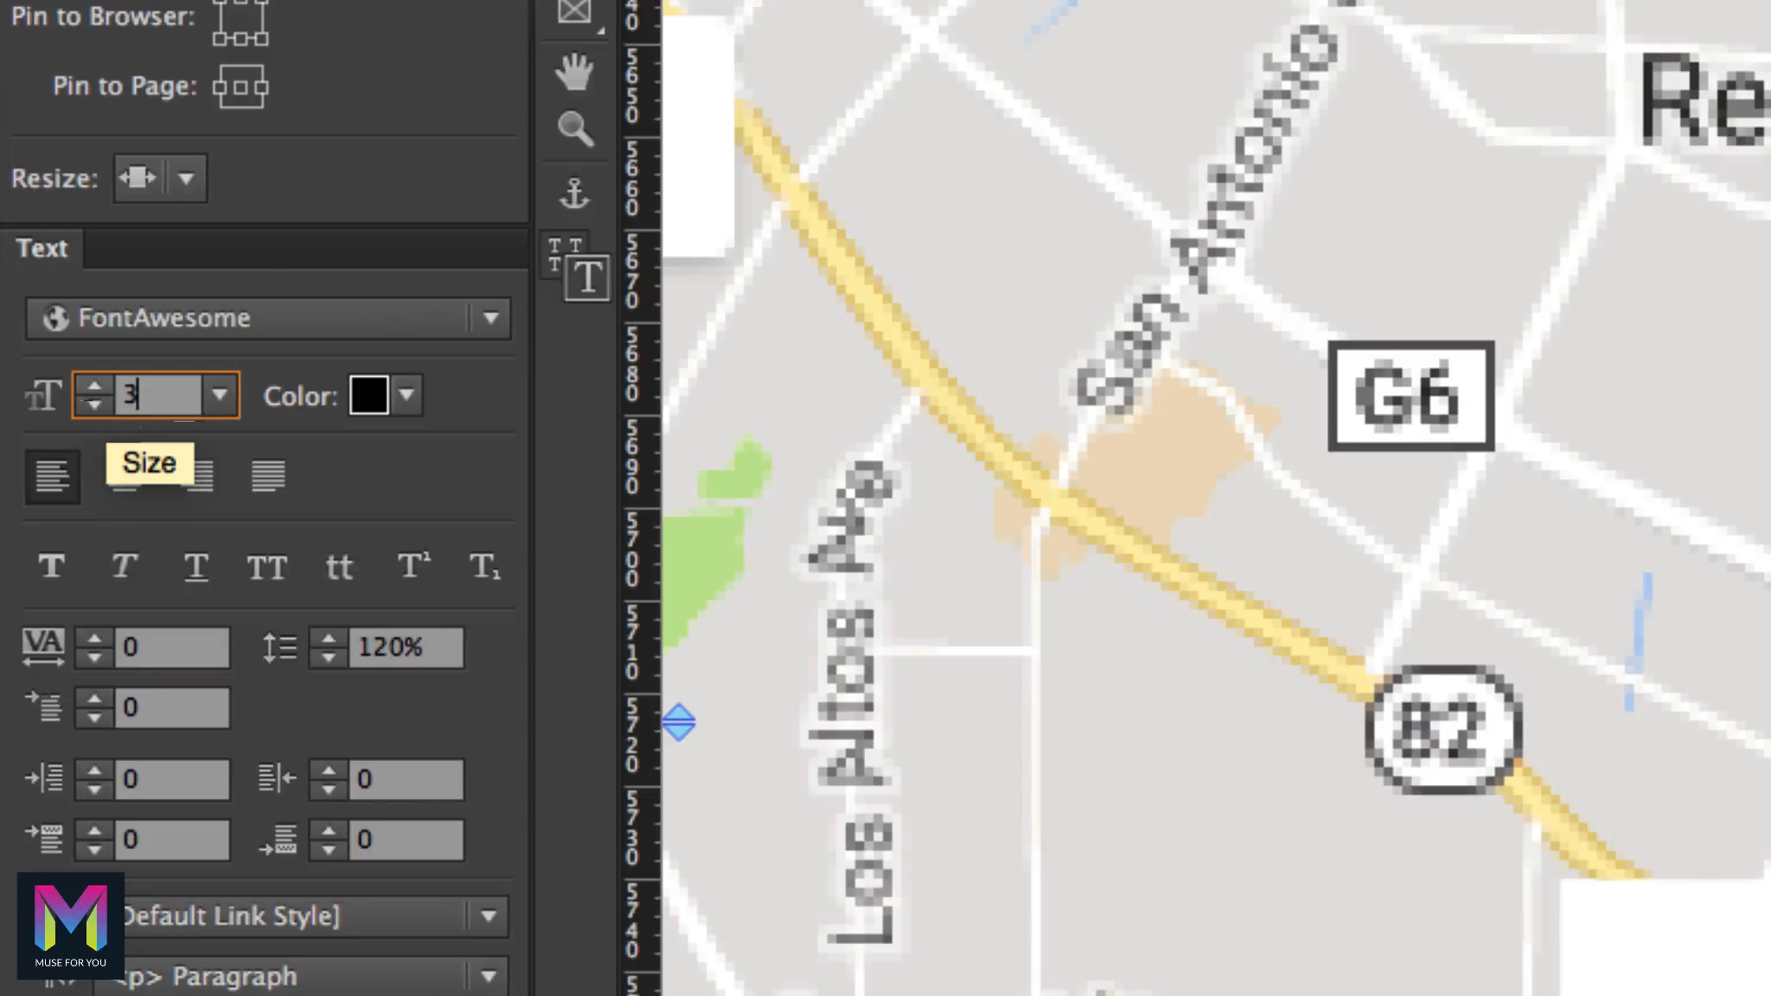
pyautogui.press('Return')
pyautogui.click(407, 396)
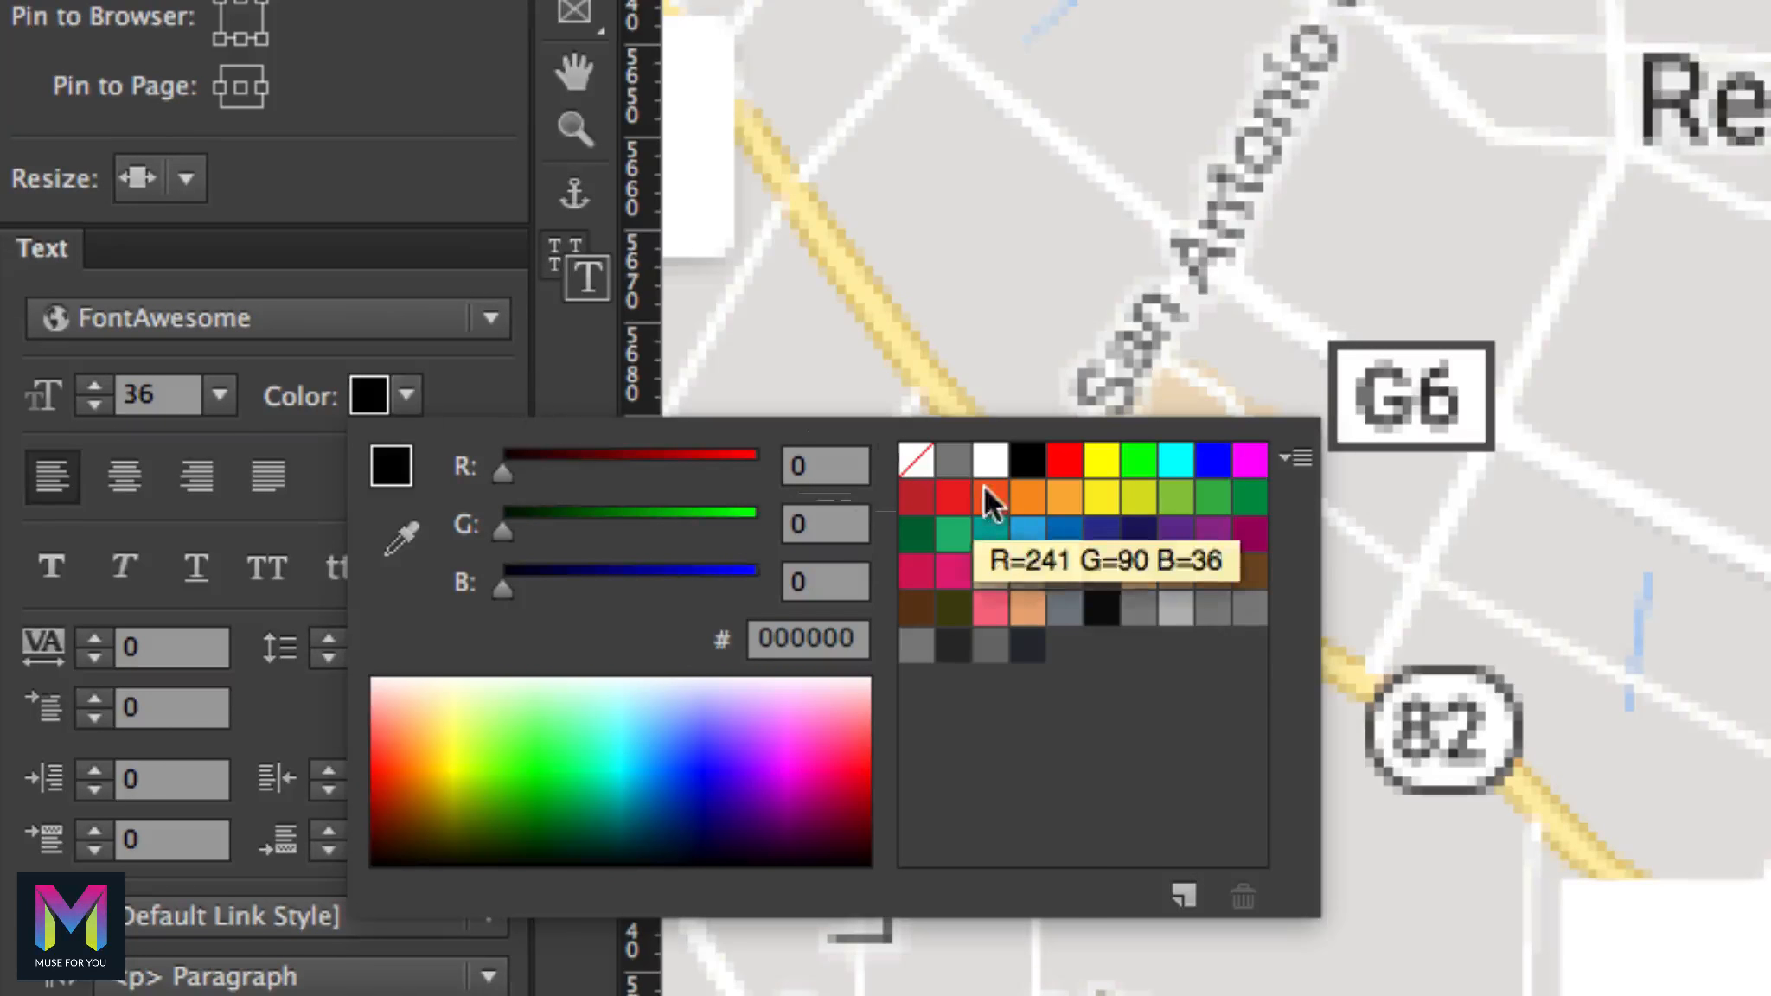
pyautogui.click(988, 458)
pyautogui.click(312, 462)
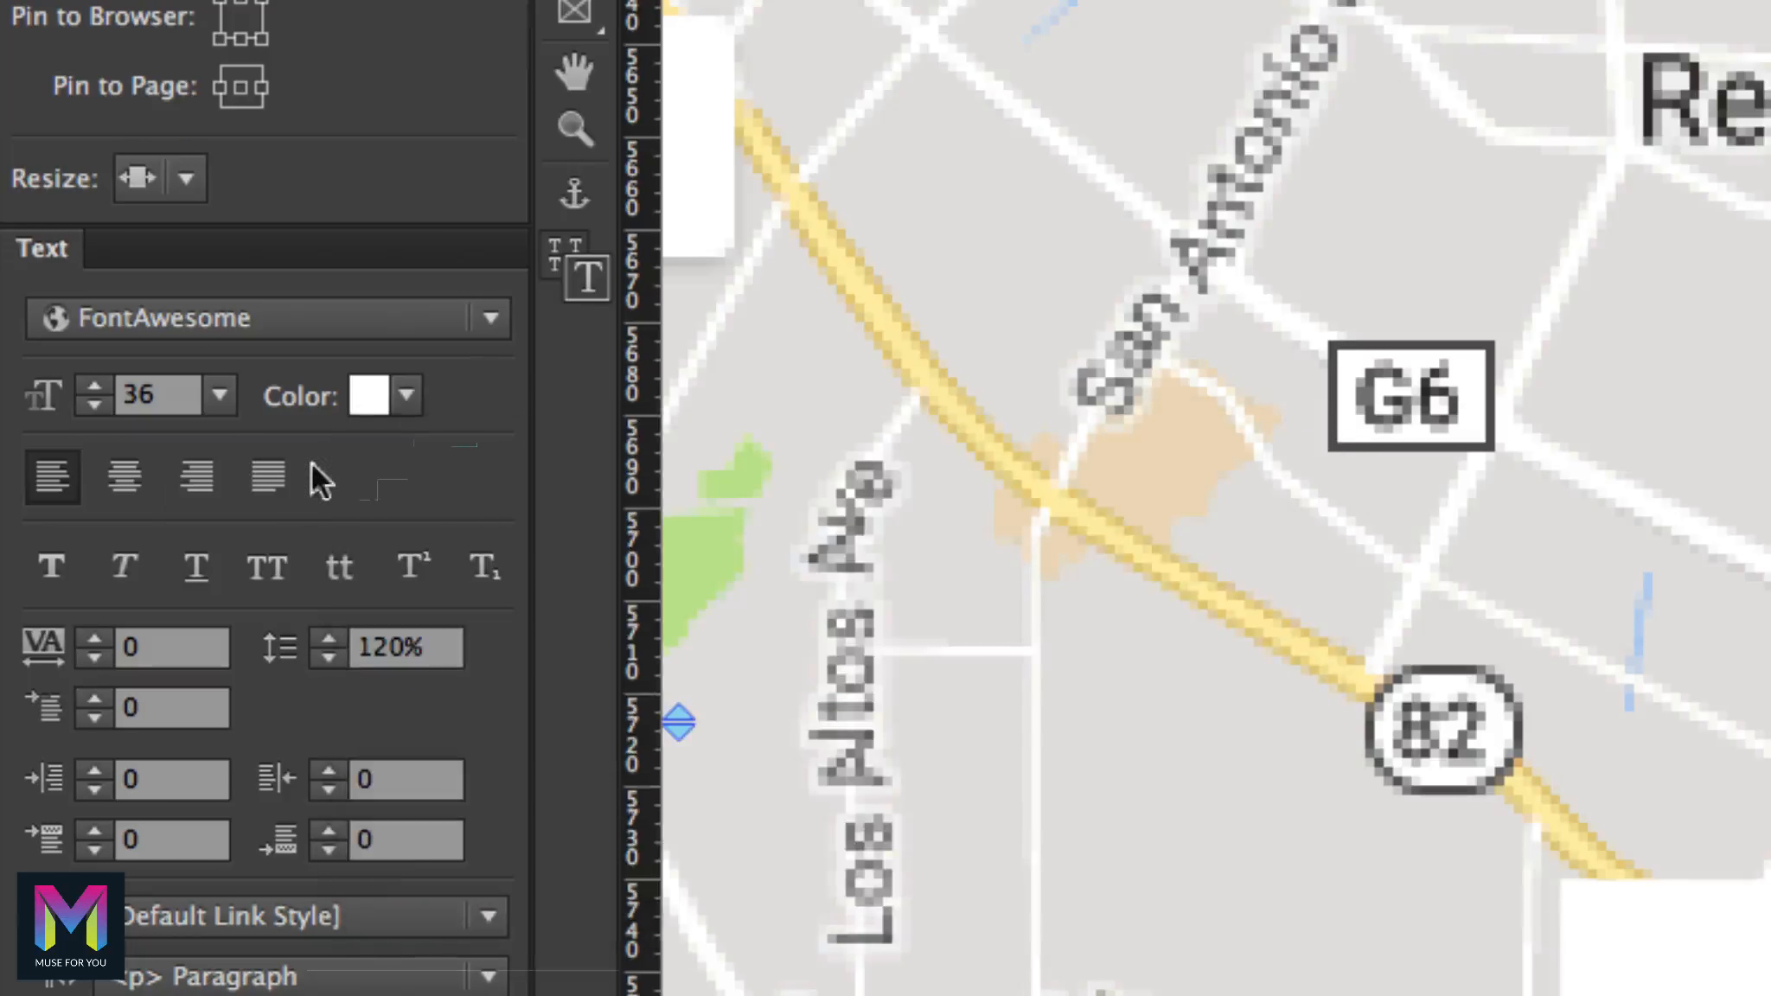
pyautogui.click(127, 480)
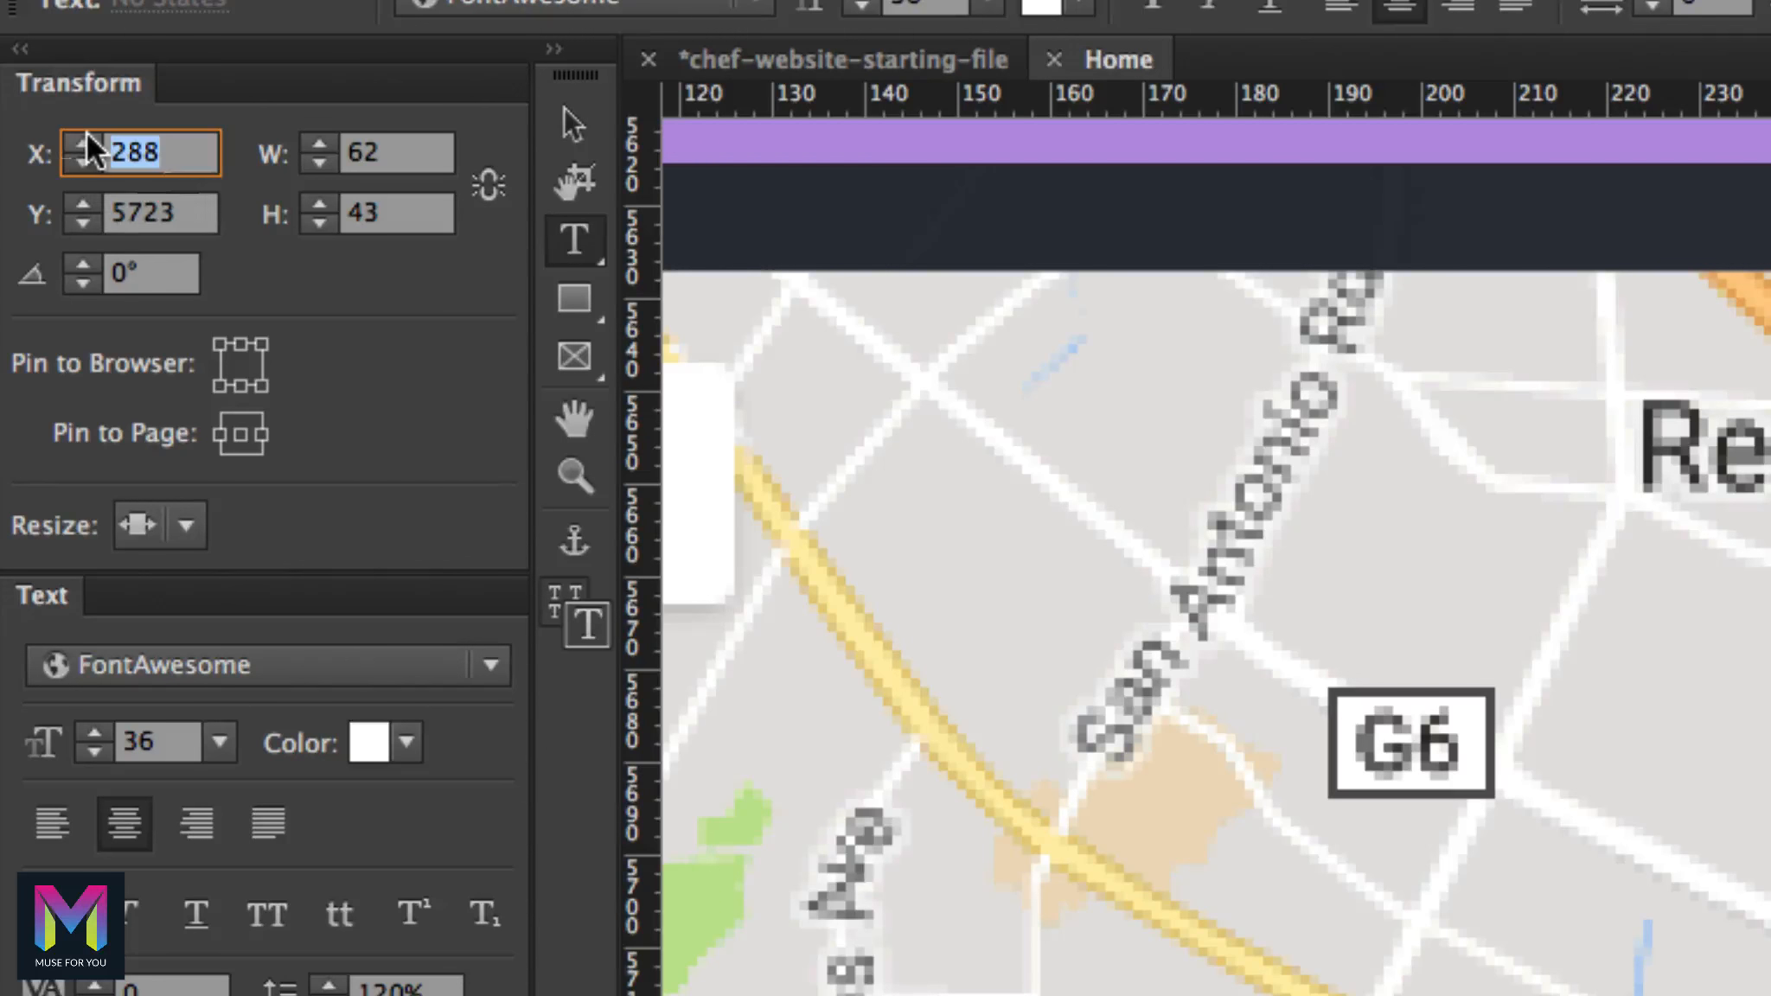
# Step: Position the arrow icon's text frame at X 299, Y 5719 and set its width to 63
pyautogui.write('299')
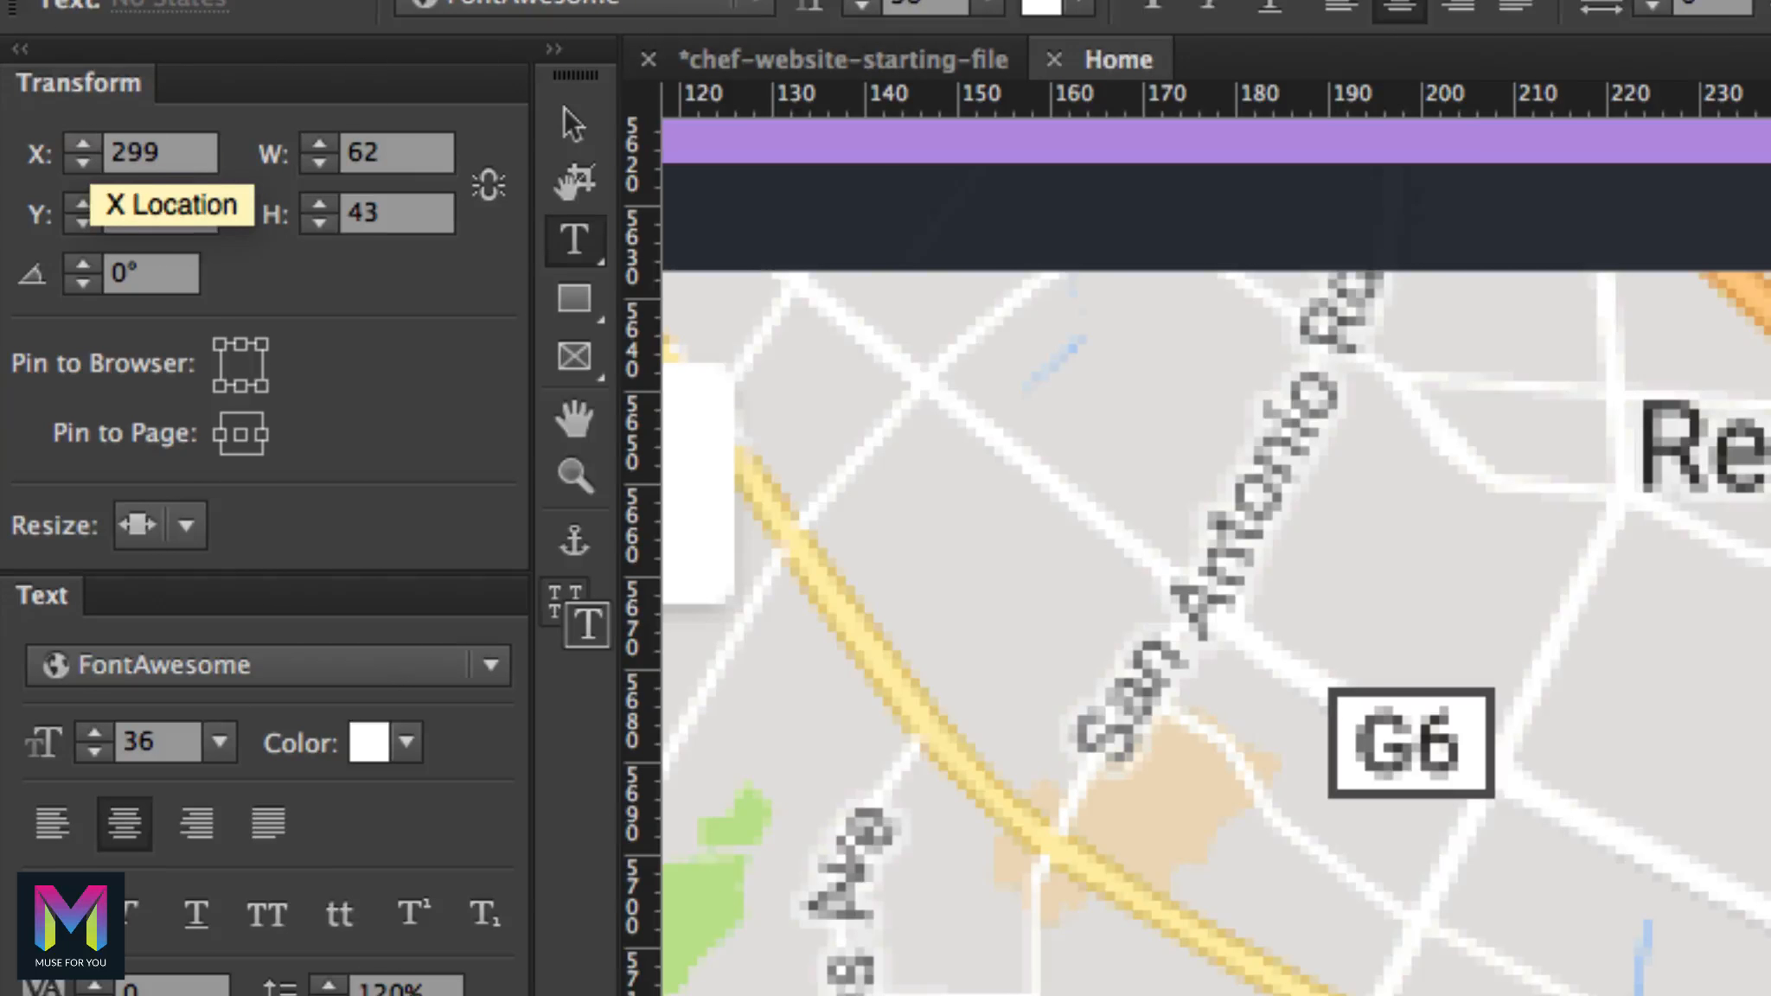
pyautogui.click(52, 203)
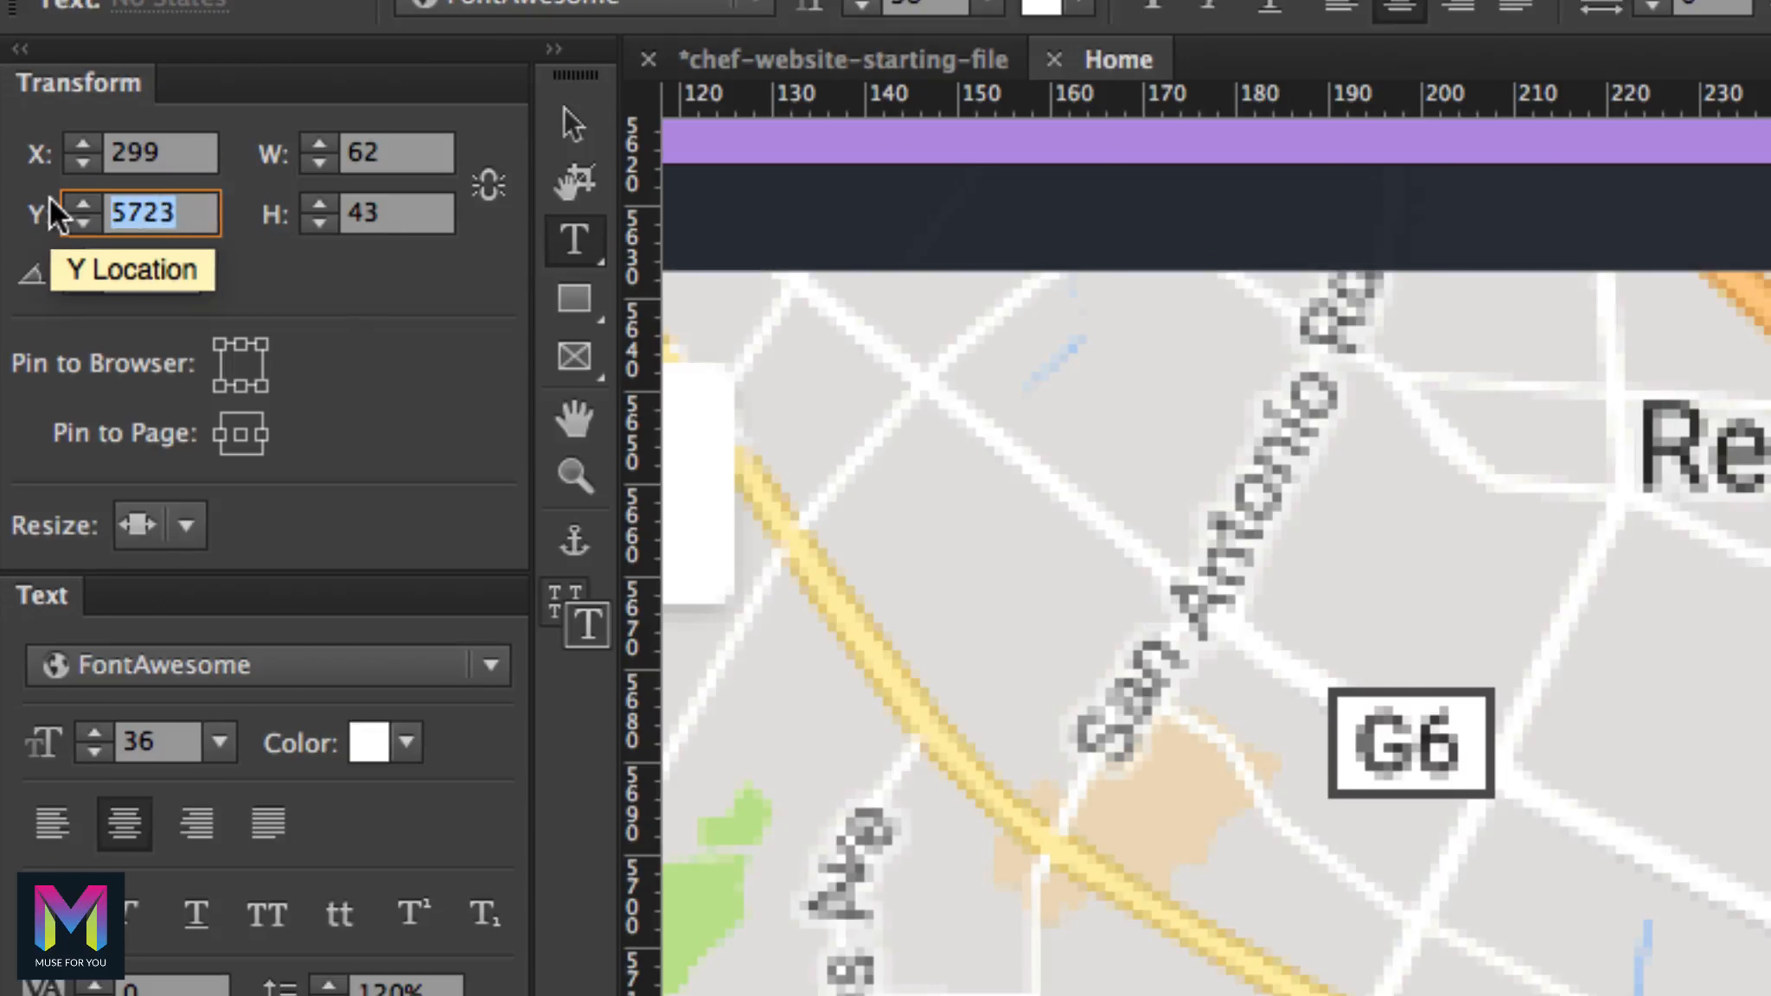
pyautogui.write('57')
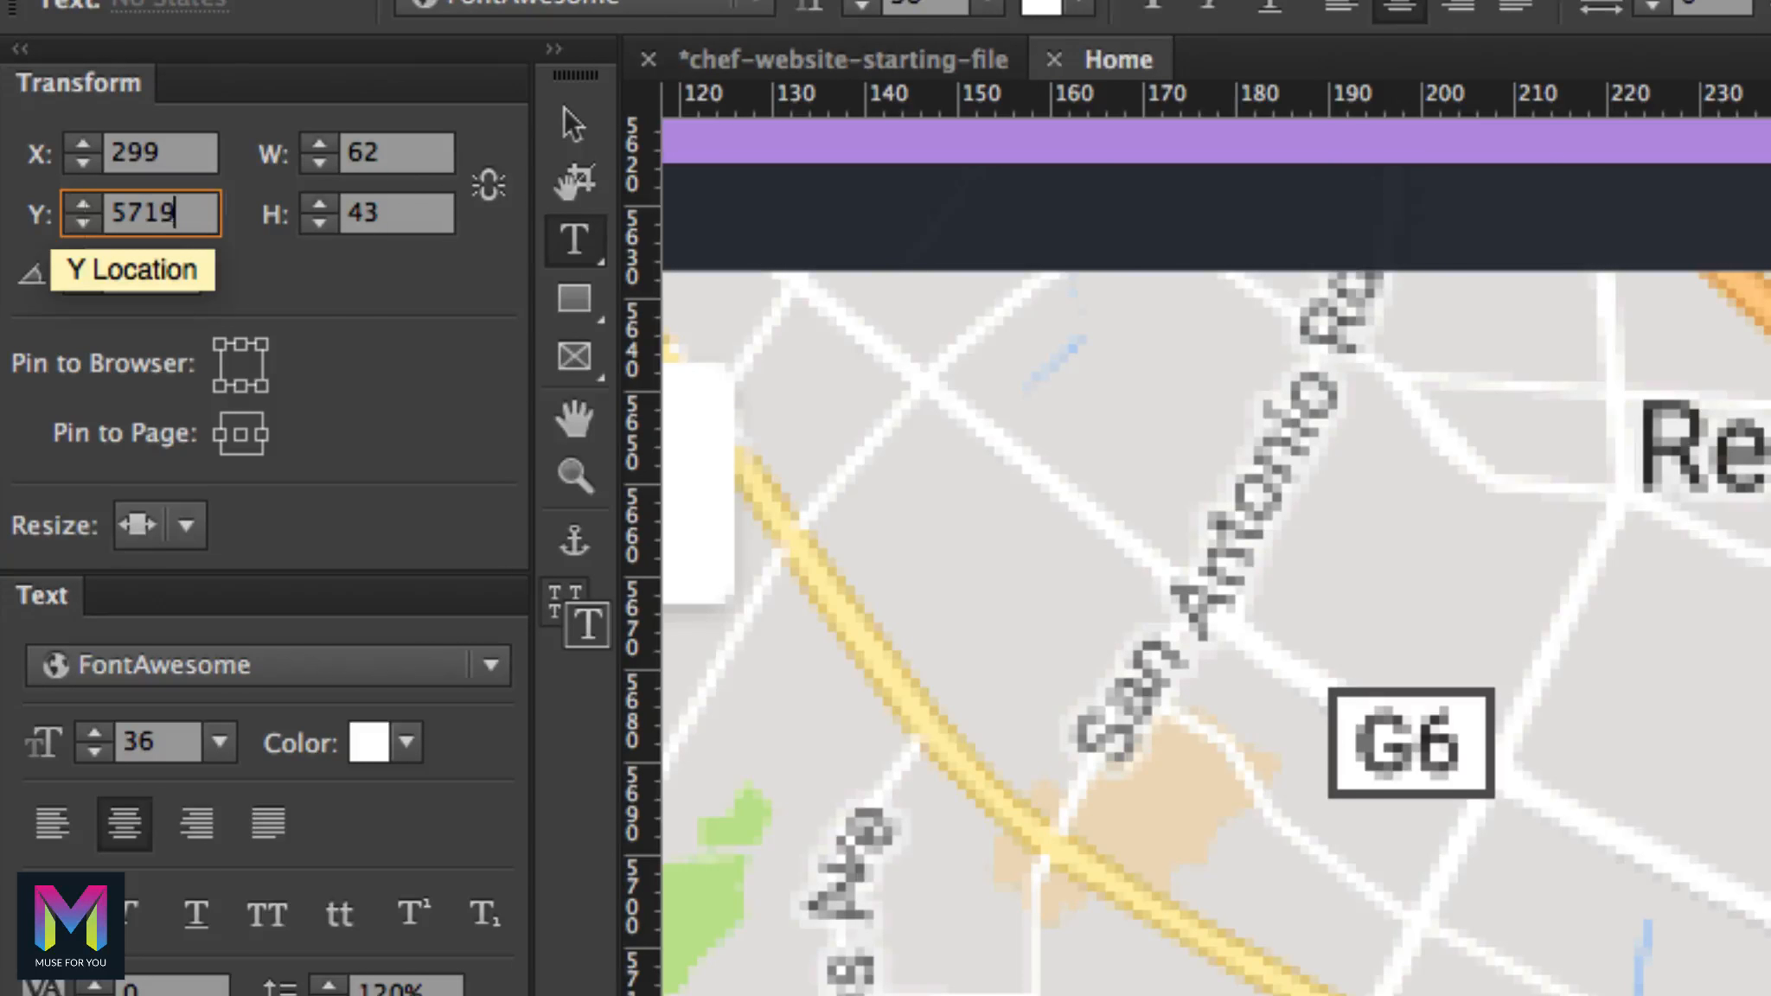
pyautogui.write('19')
pyautogui.click(371, 147)
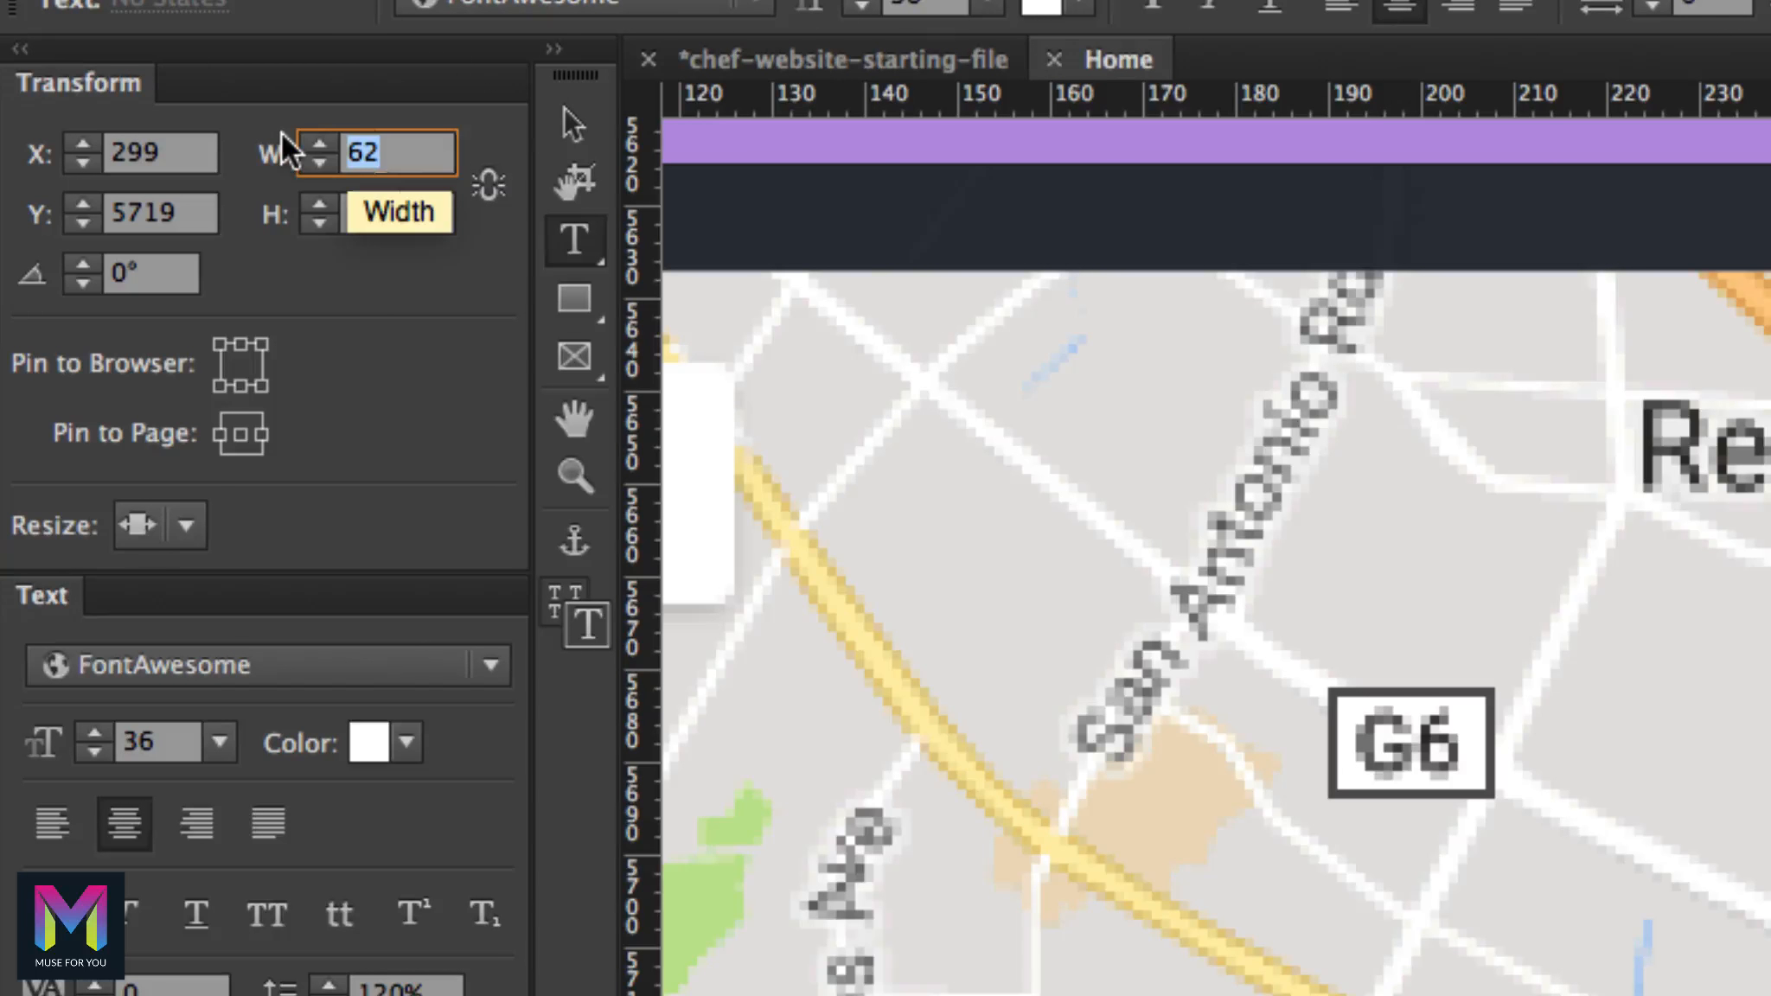
pyautogui.write('63')
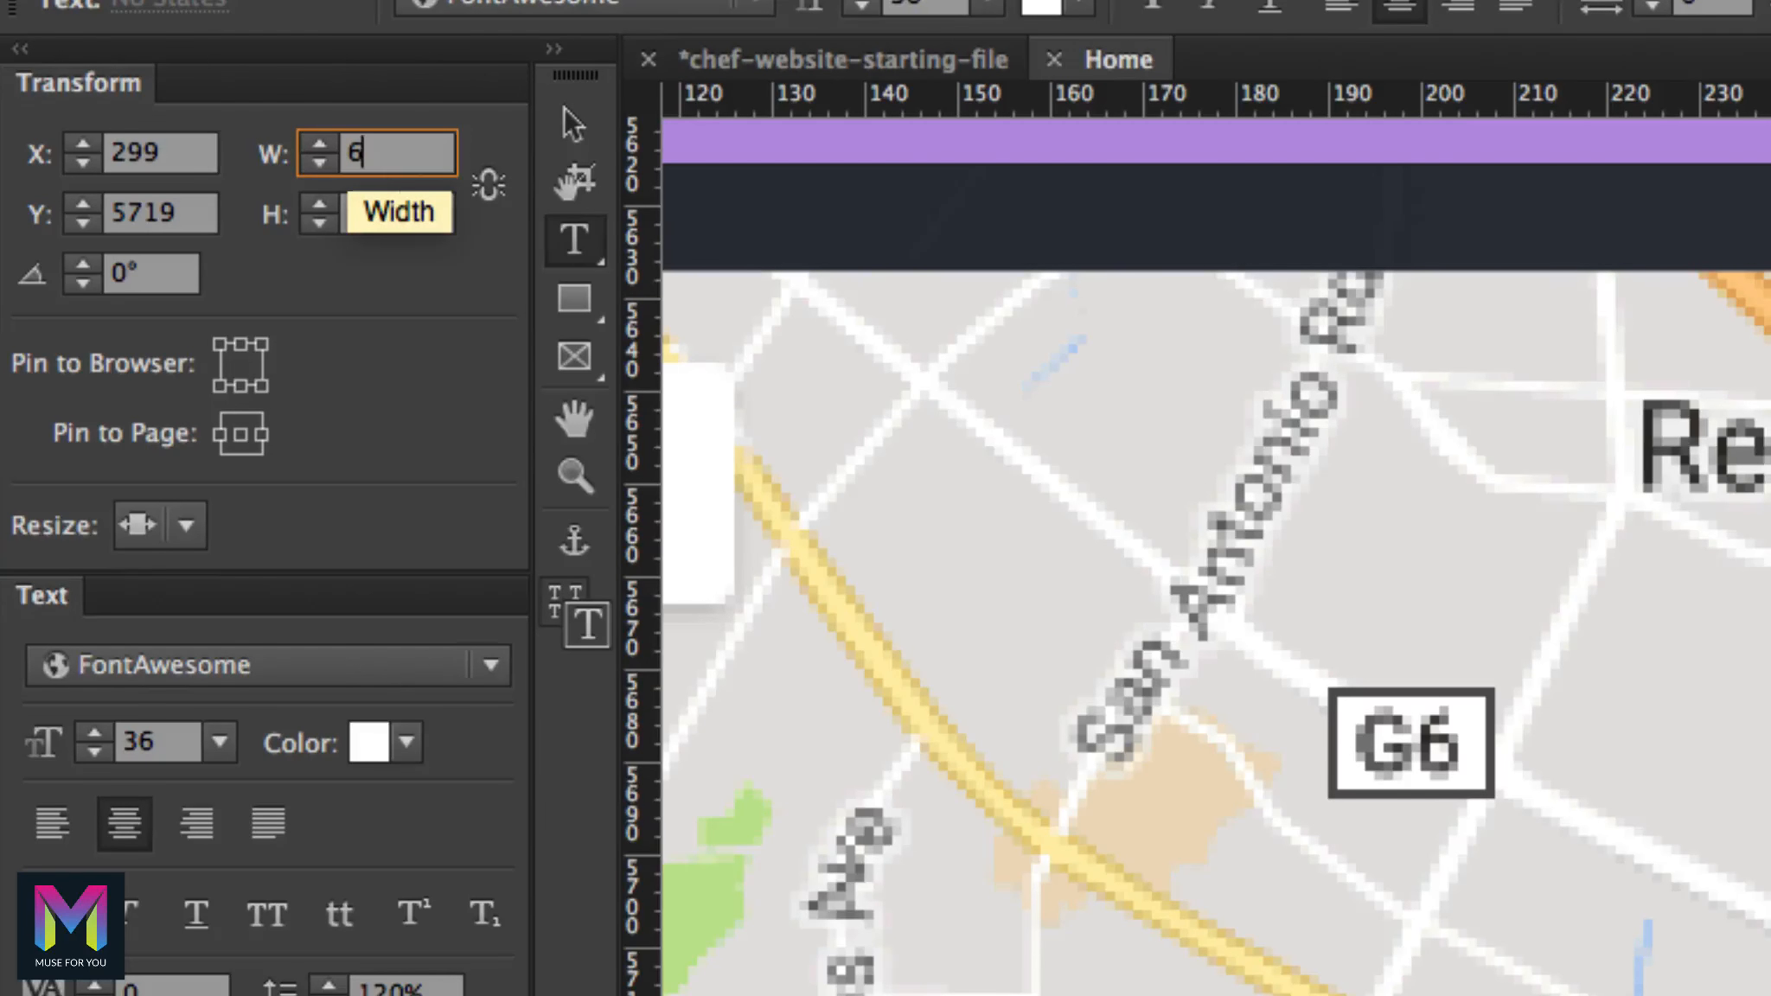
pyautogui.press('Return')
pyautogui.click(349, 214)
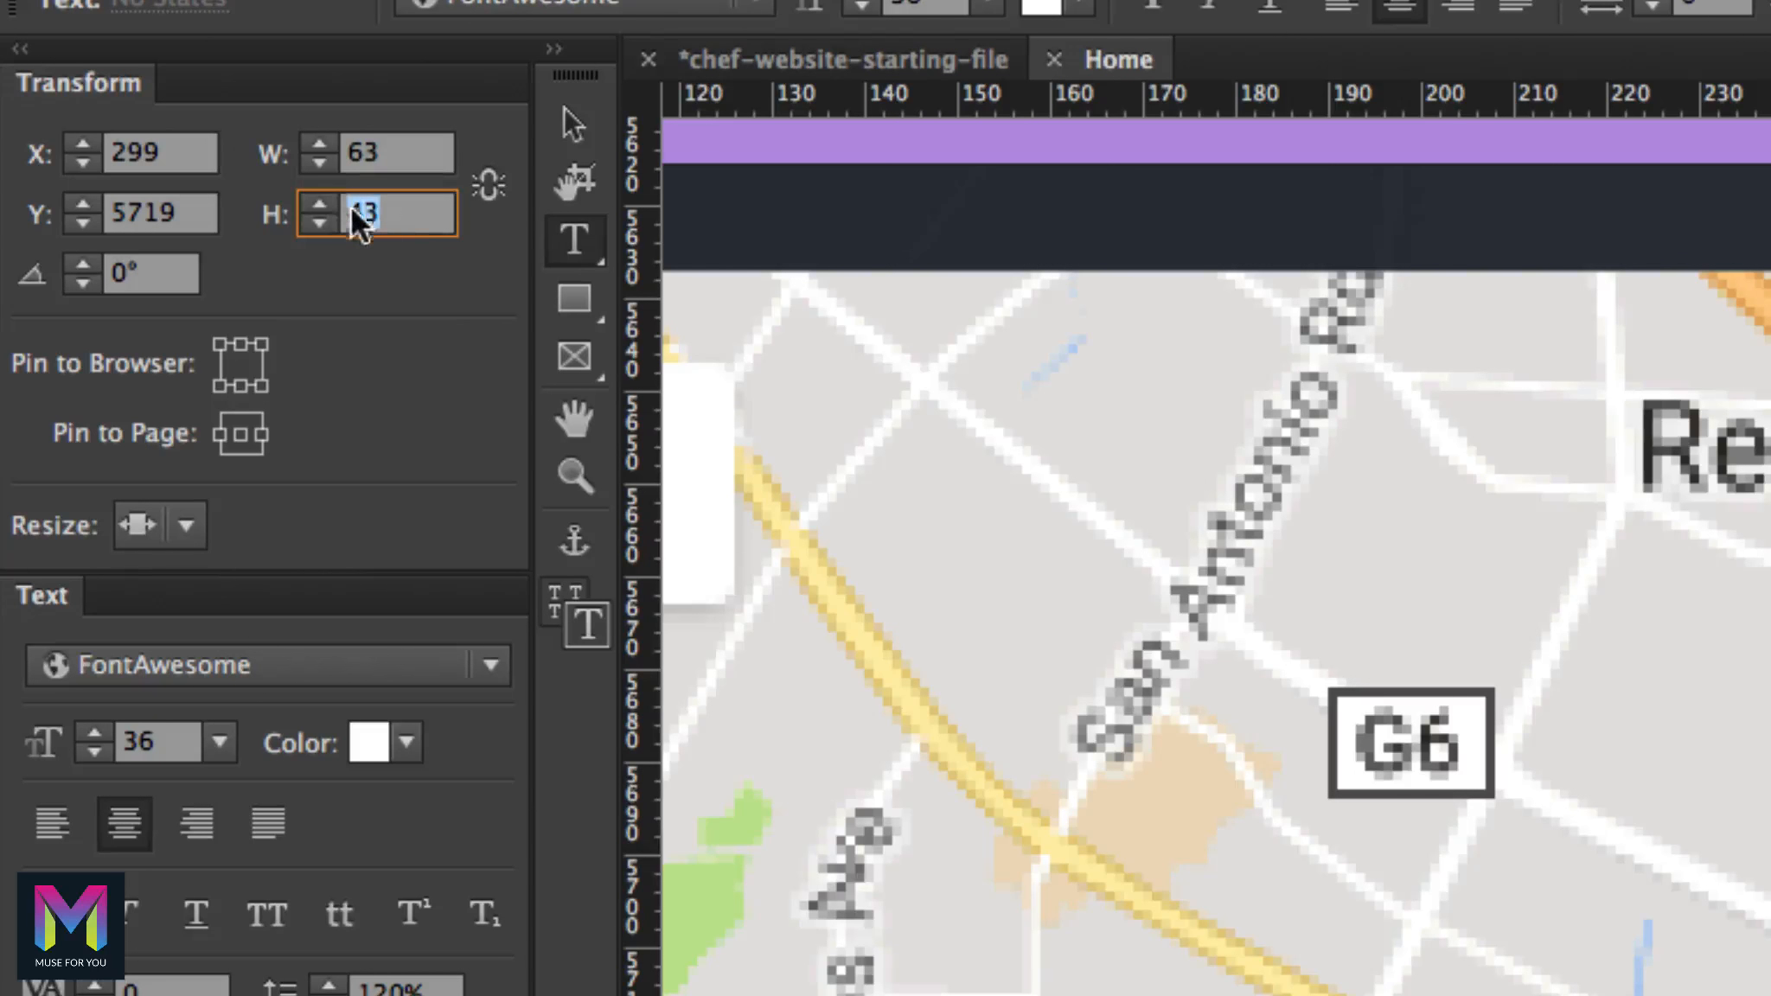
pyautogui.click(409, 215)
# Step: Pin the arrow icon's text frame to the page center and set its responsive resizing to None
pyautogui.click(242, 436)
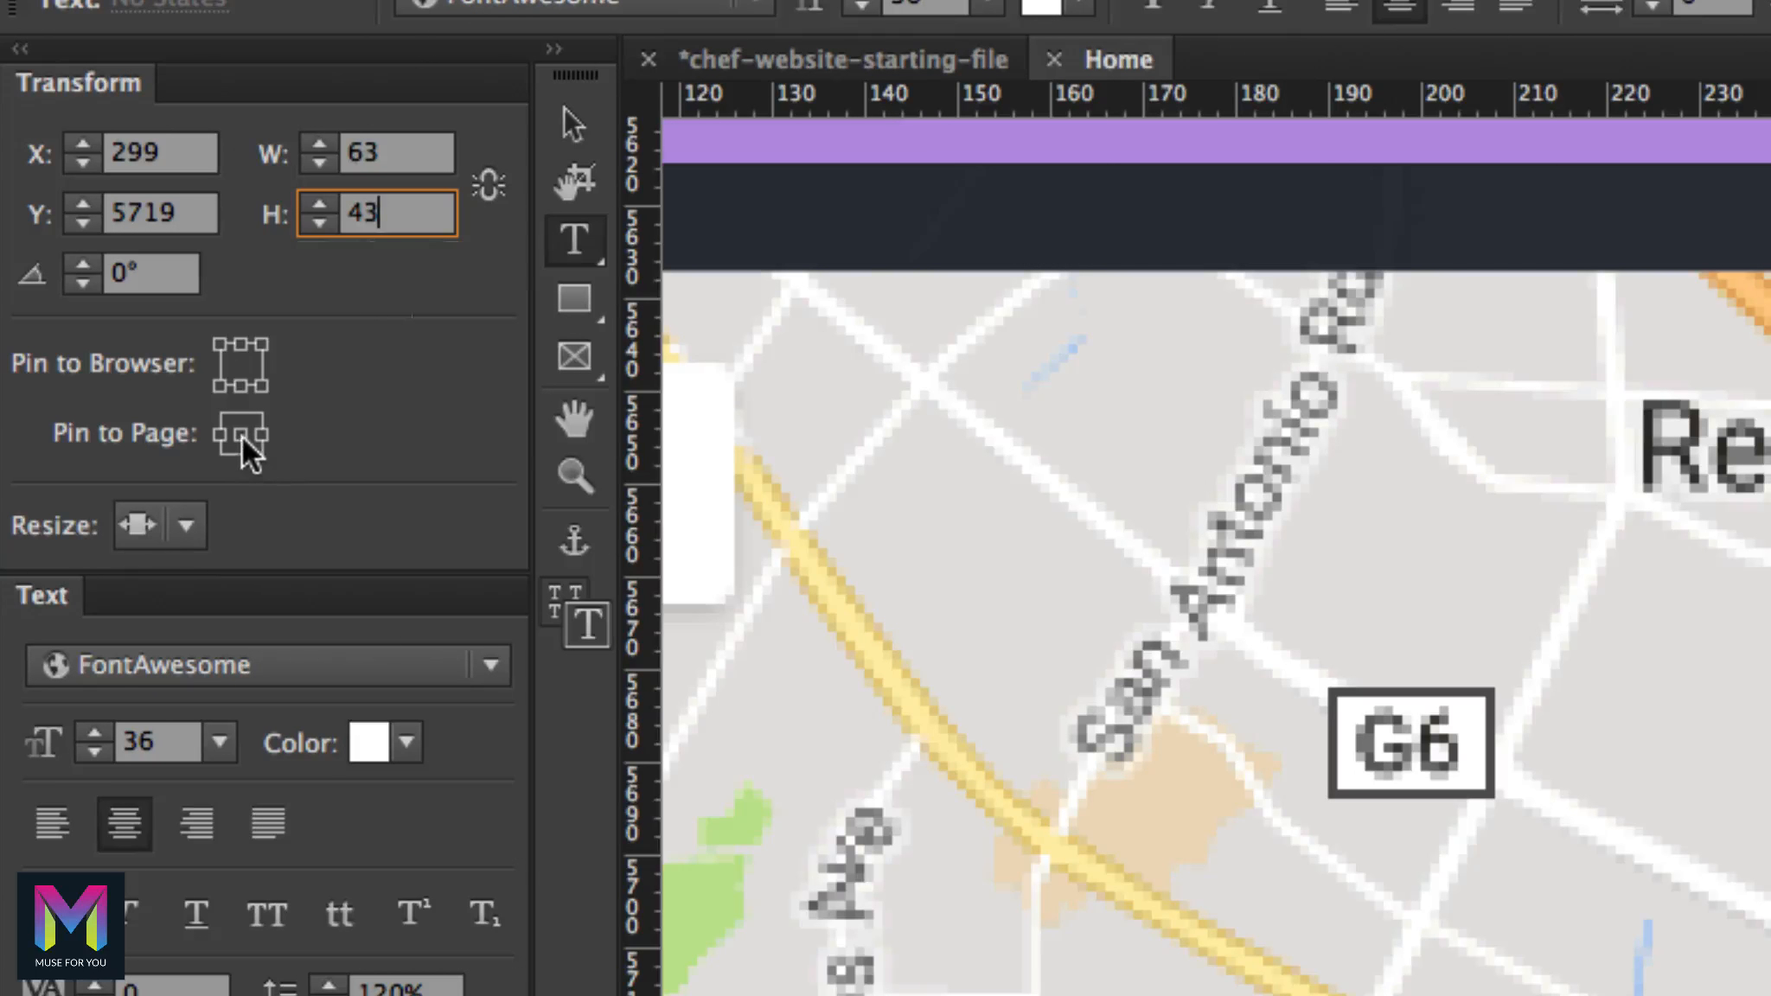
pyautogui.click(184, 528)
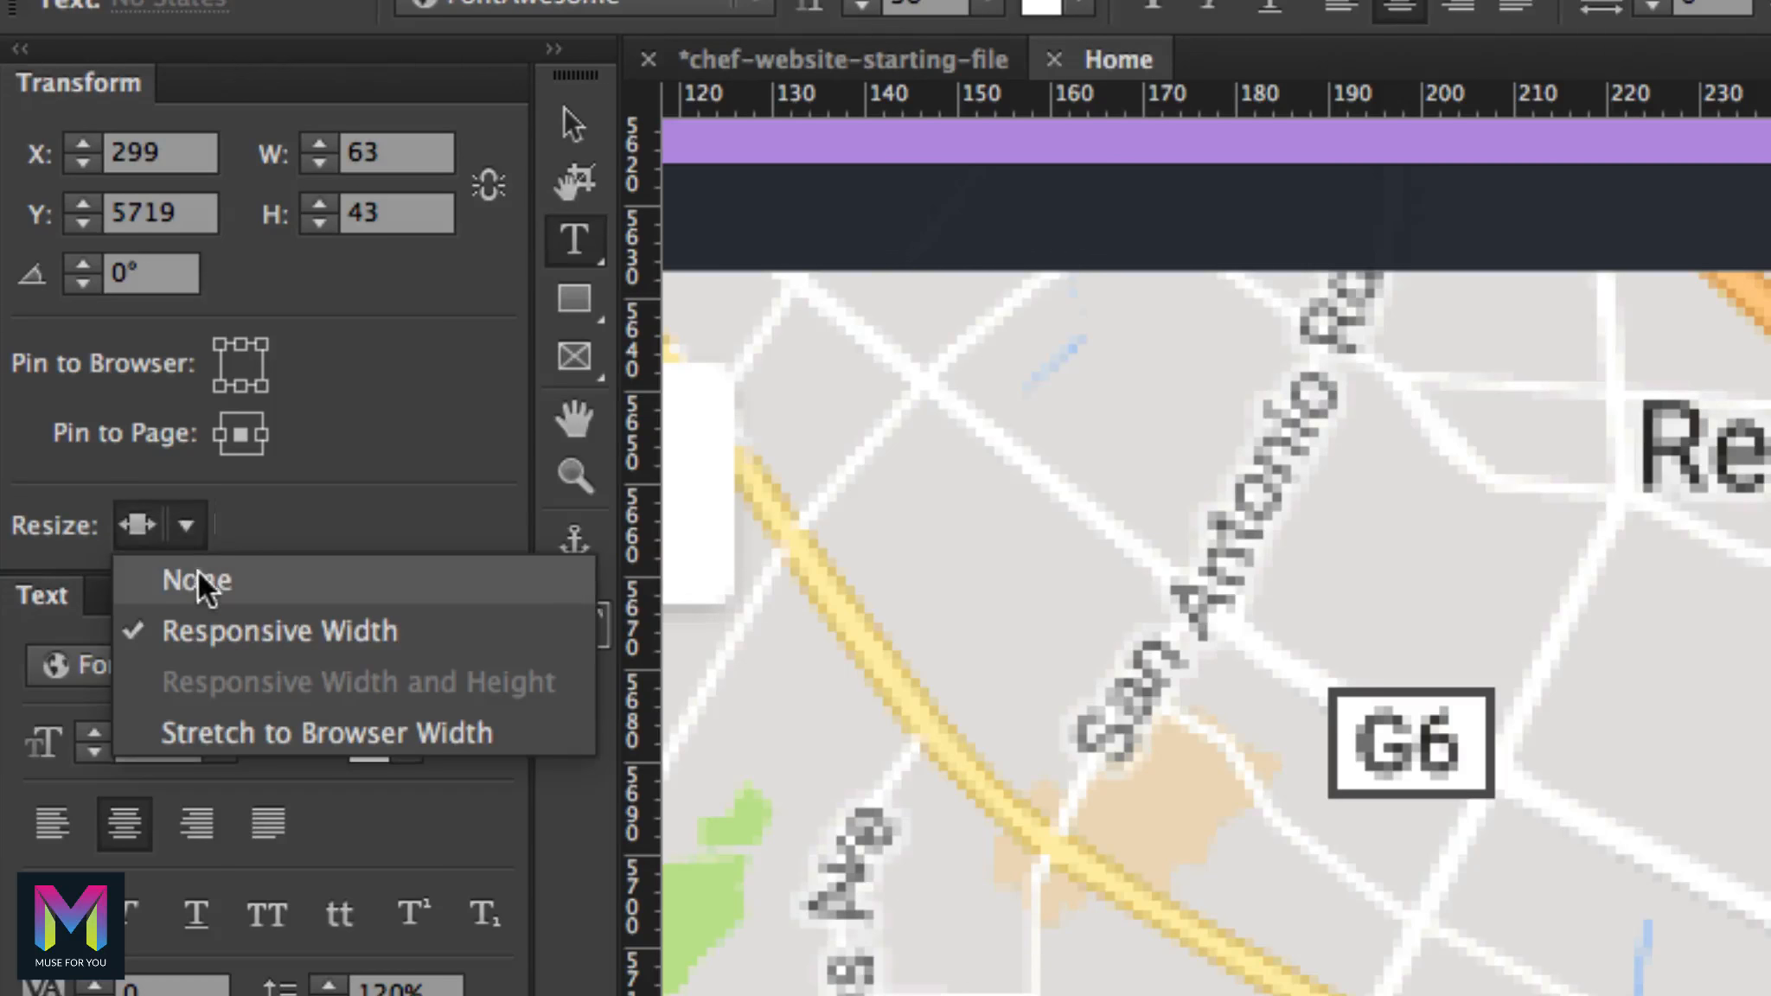
pyautogui.click(156, 578)
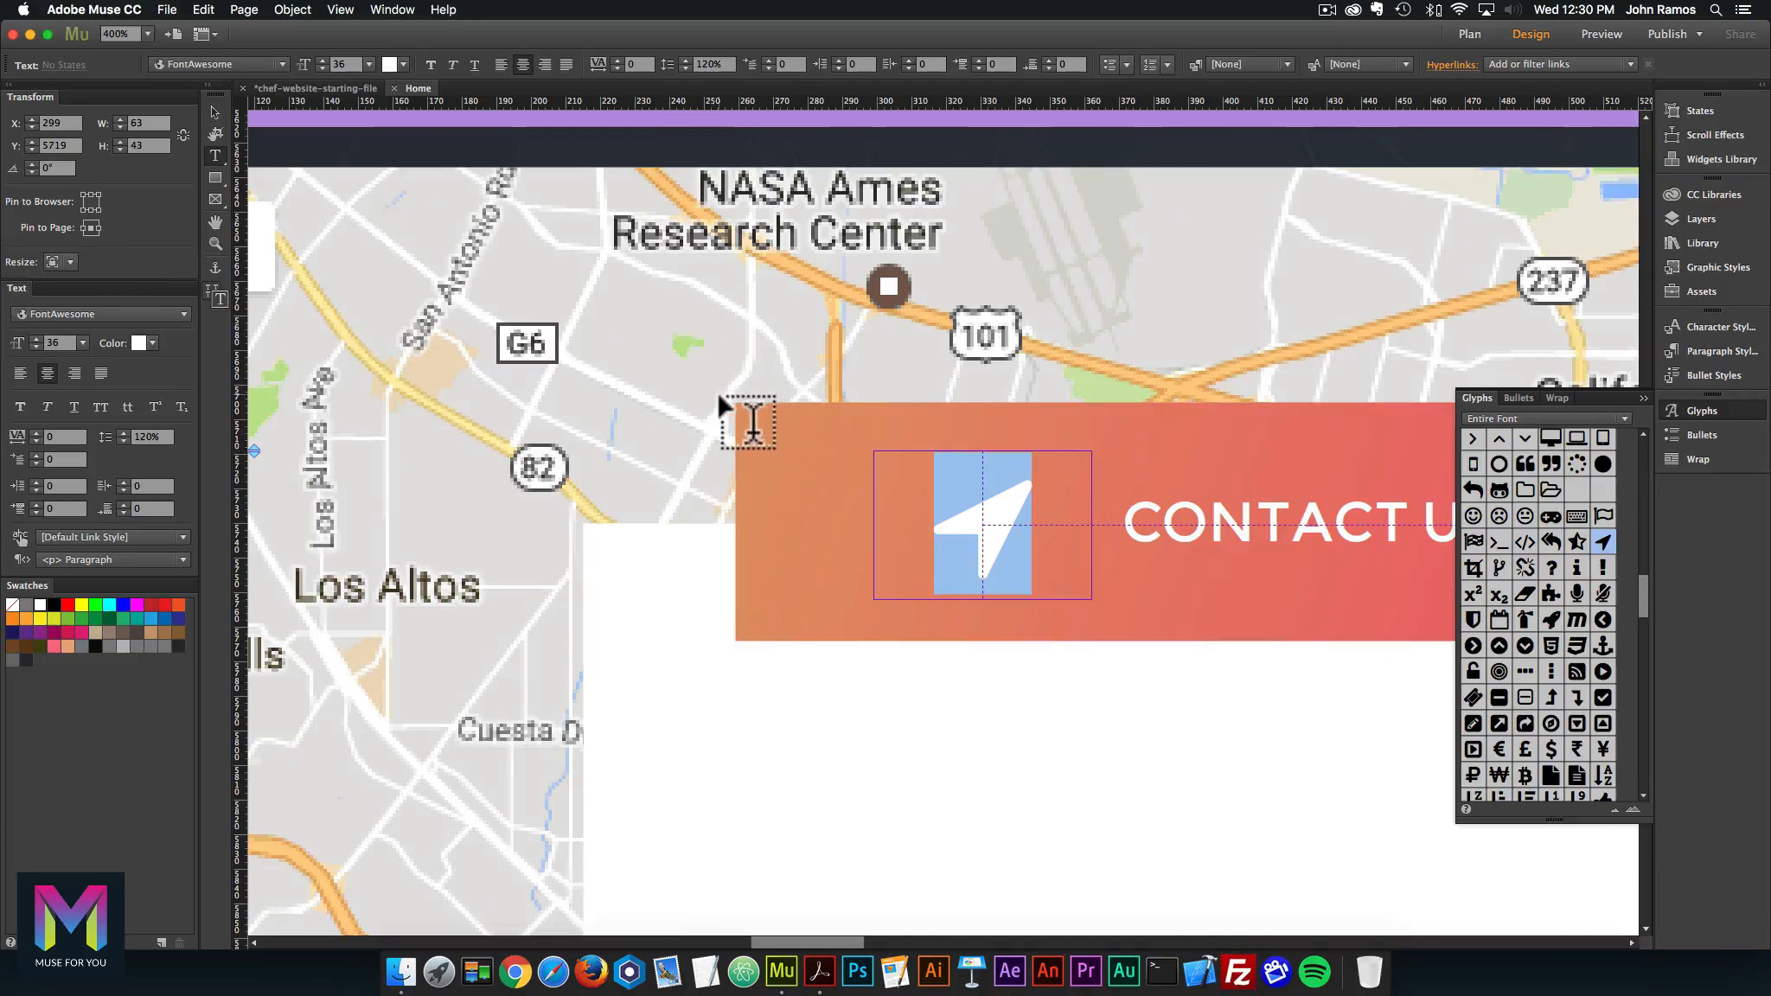
pyautogui.click(215, 112)
# Step: Examine the placement of the gradient bar, arrow icon and CONTACT US text above the white contact box
pyautogui.press('super+minus')
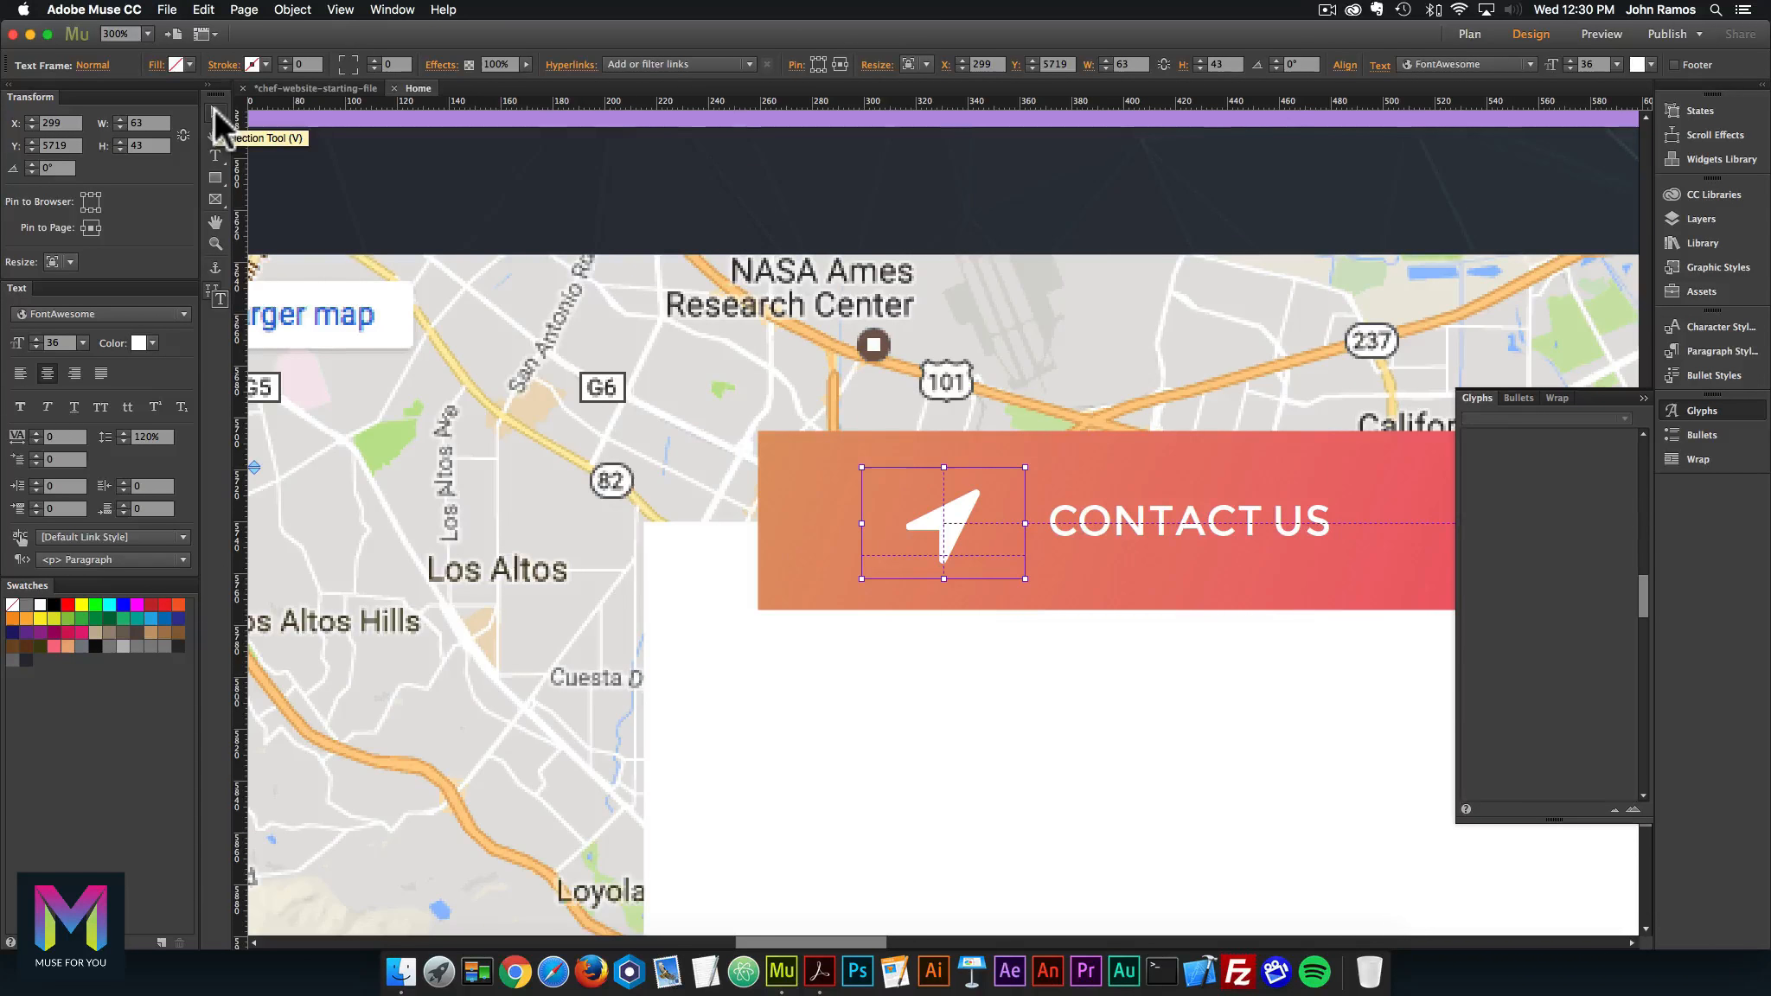
pyautogui.click(814, 475)
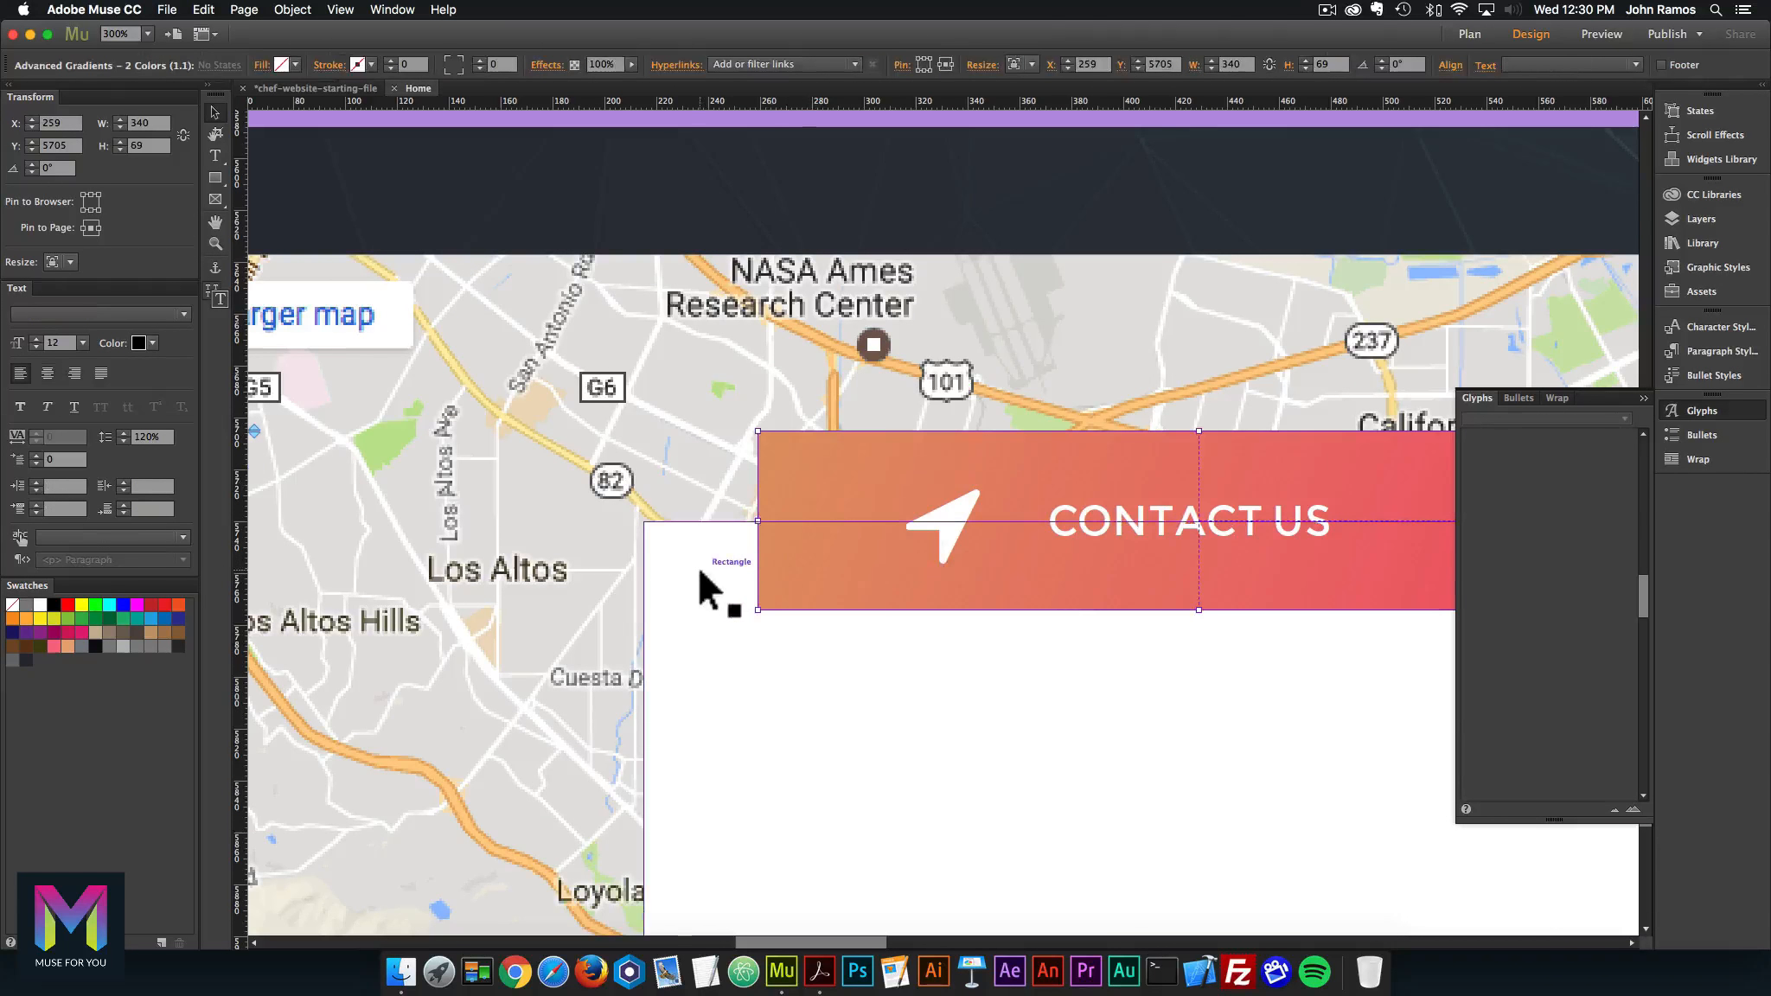
pyautogui.click(939, 540)
pyautogui.click(1159, 519)
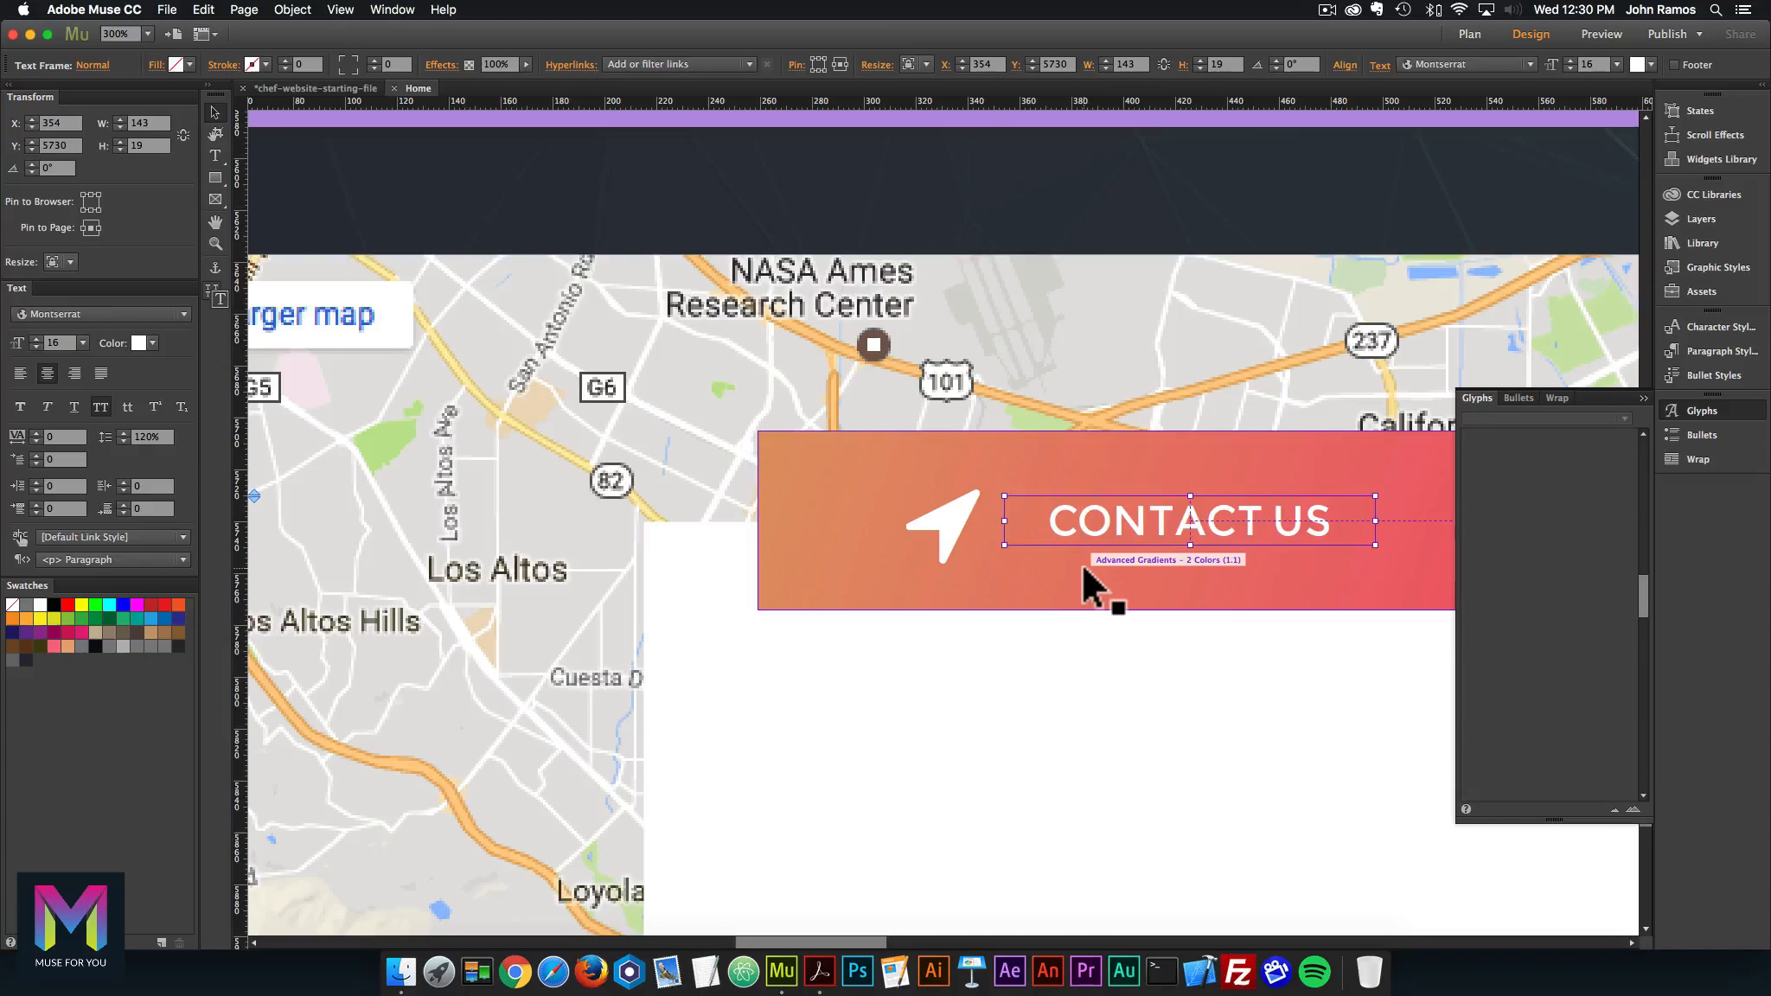
pyautogui.press('super+minus')
pyautogui.press('super+minus')
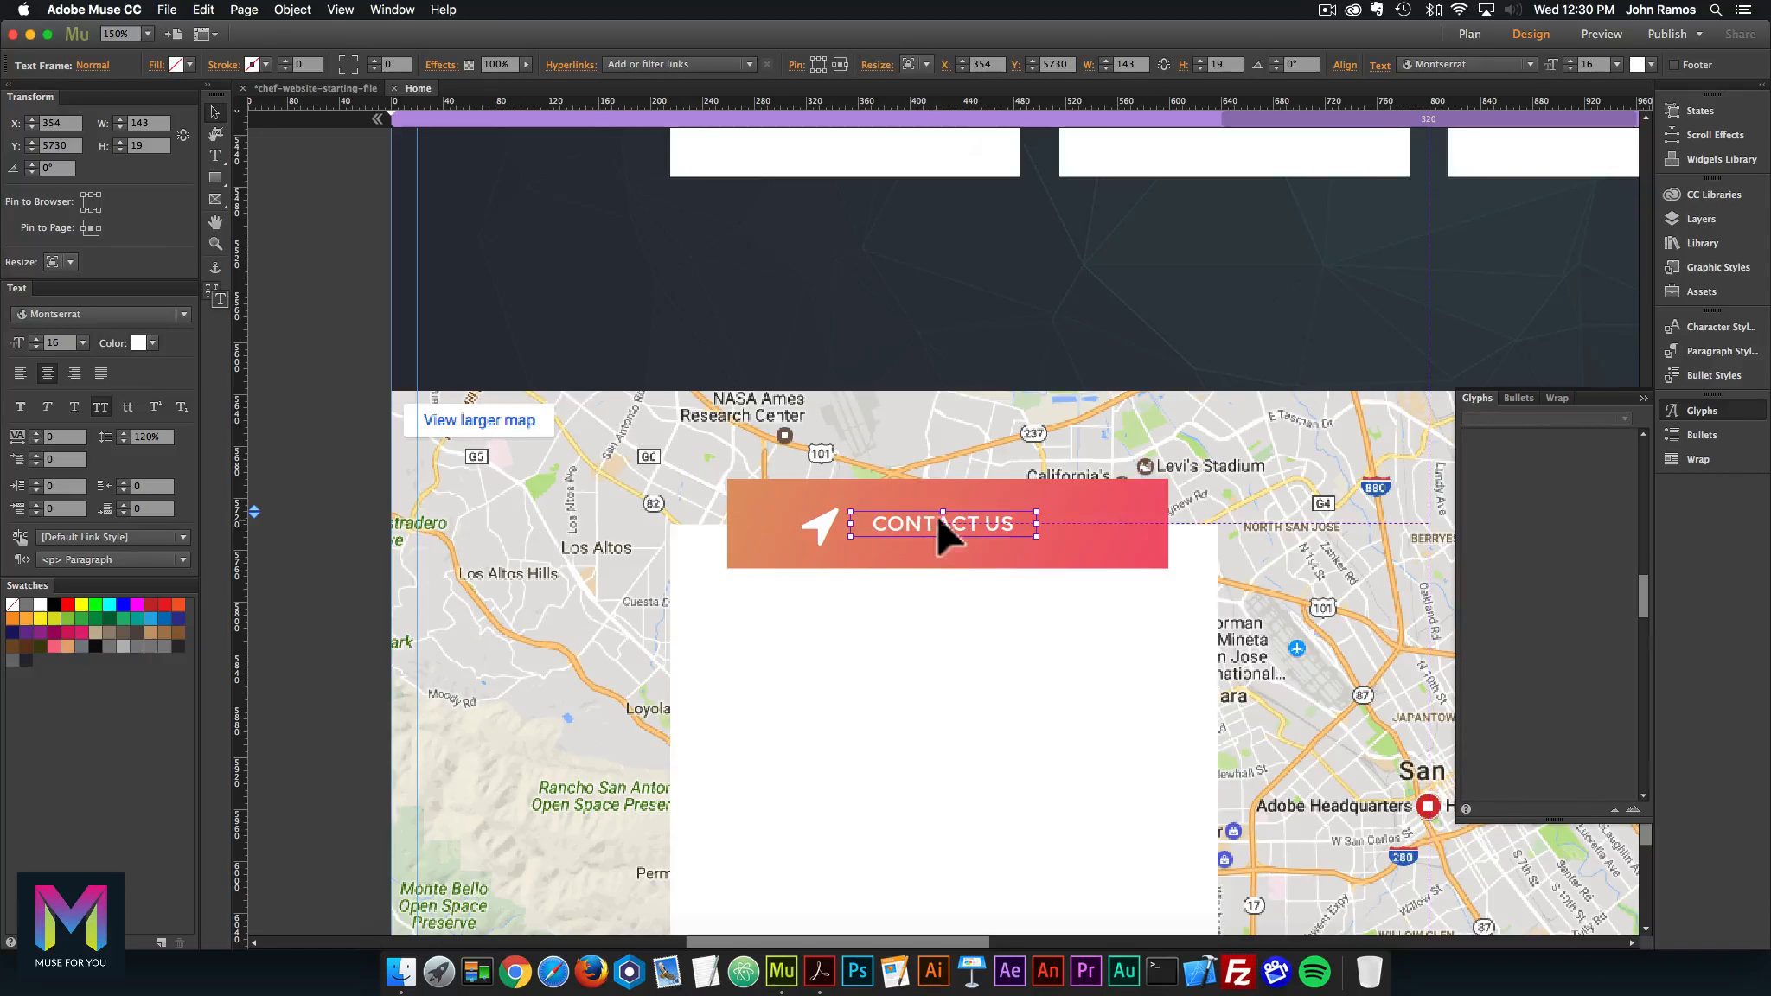
pyautogui.click(825, 588)
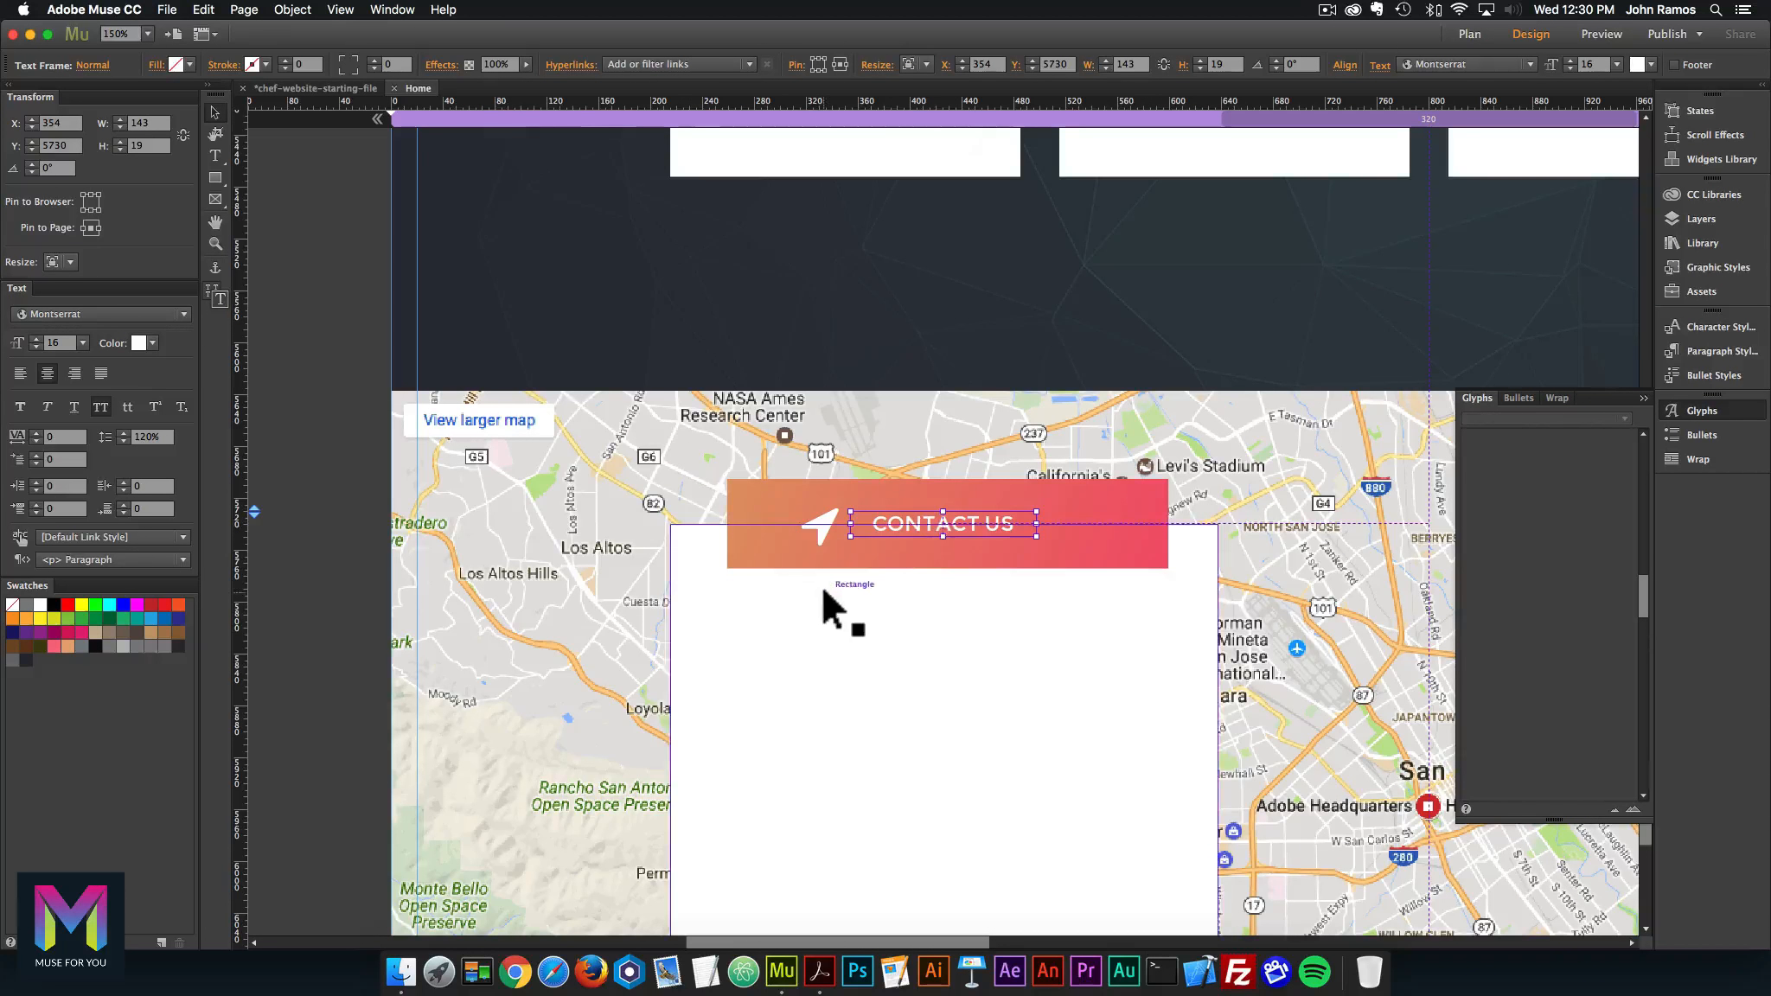
pyautogui.click(821, 523)
pyautogui.press('super+minus')
pyautogui.scroll(-2, 872, 591)
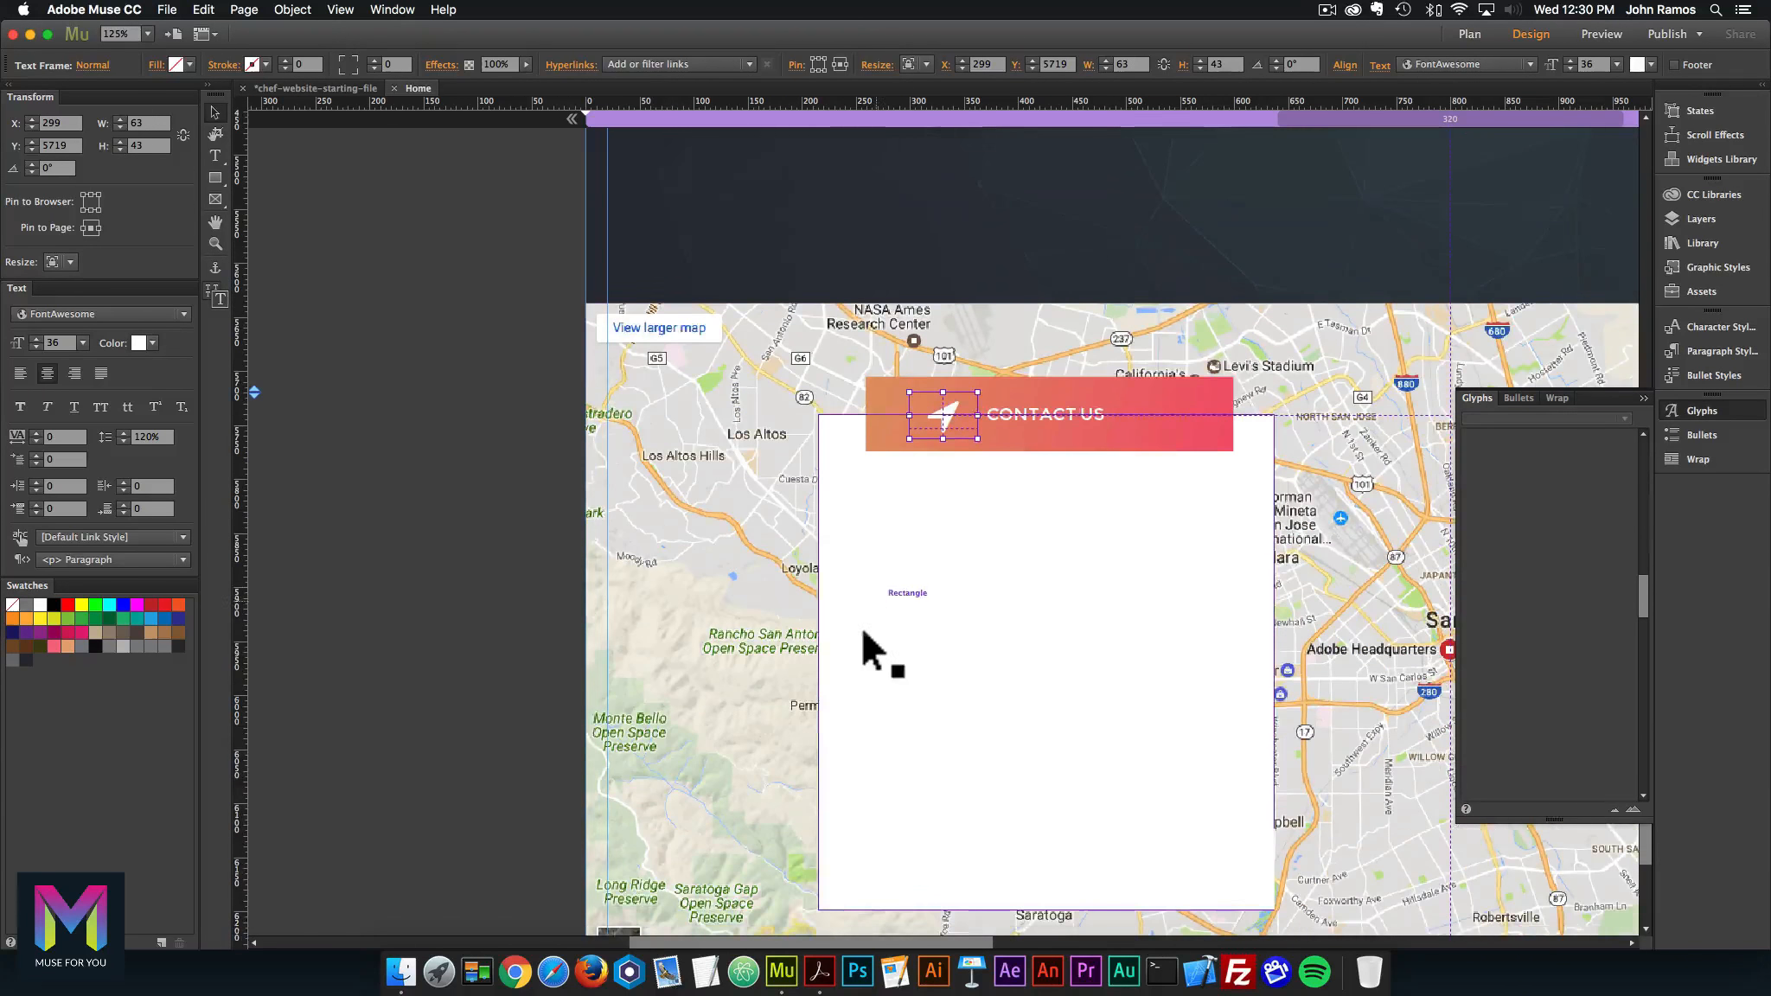
# Step: Check the PDF's Contact Us Text 1 settings and draw a text frame about 285 by 152 inside the white contact box
pyautogui.click(797, 943)
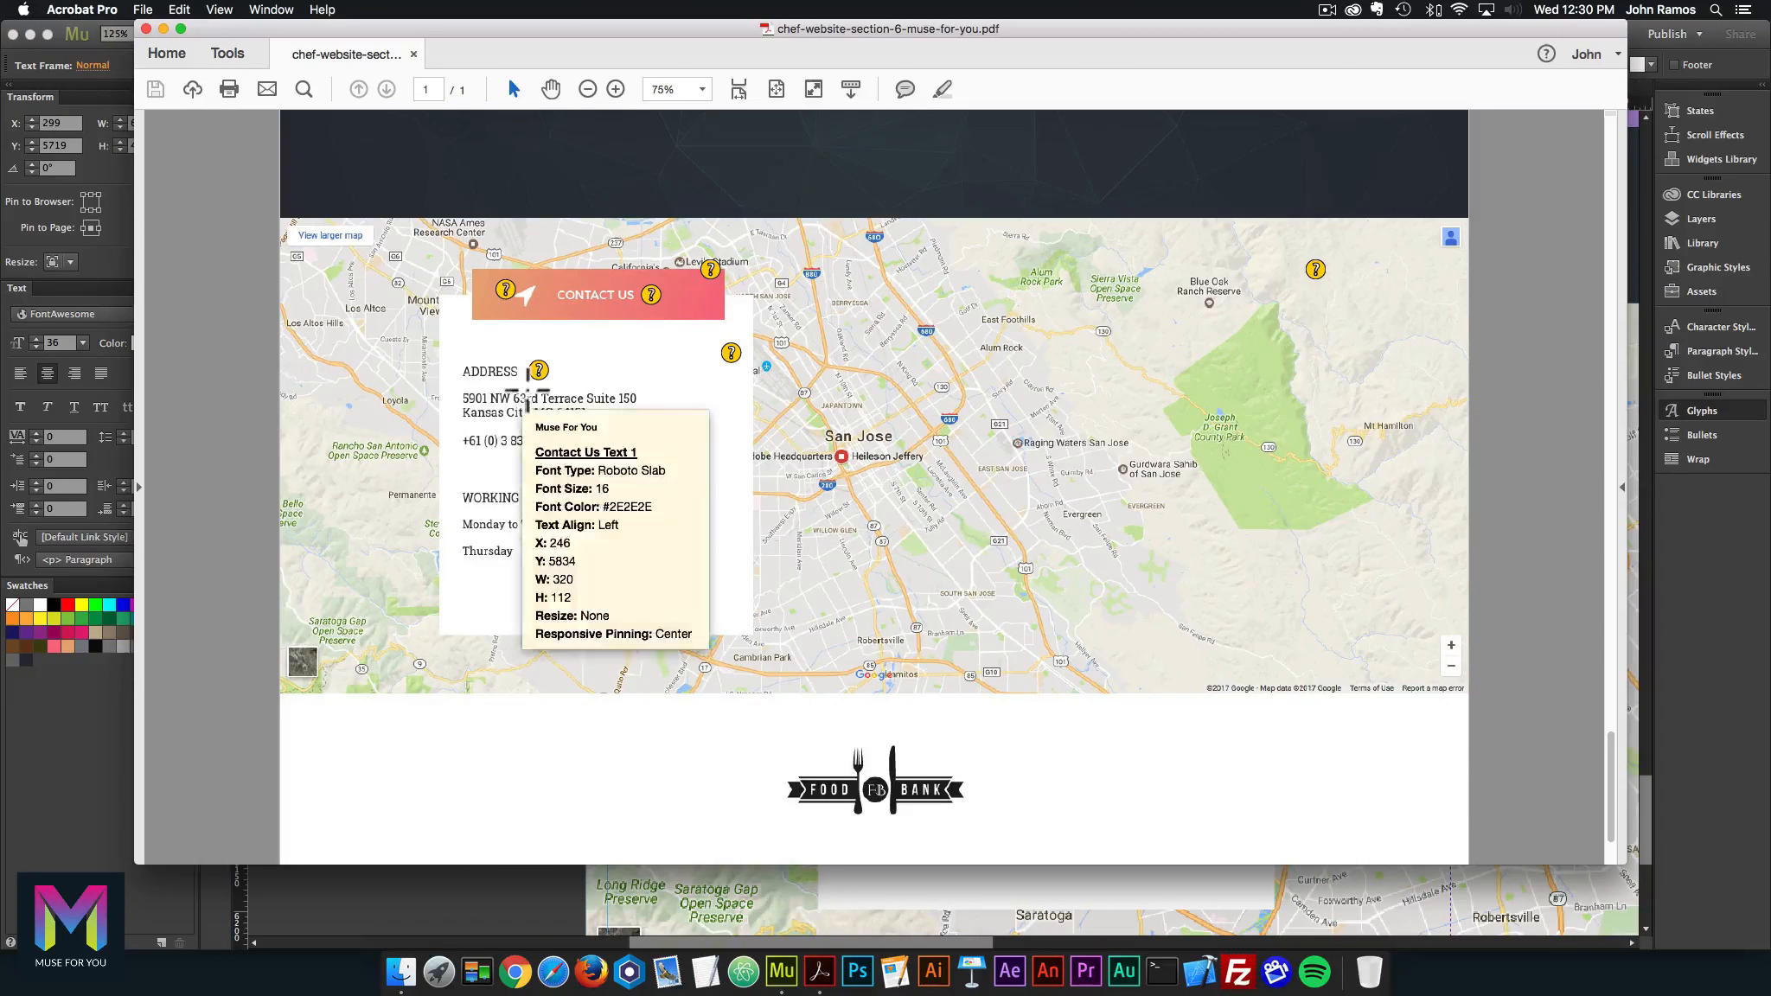
pyautogui.click(778, 960)
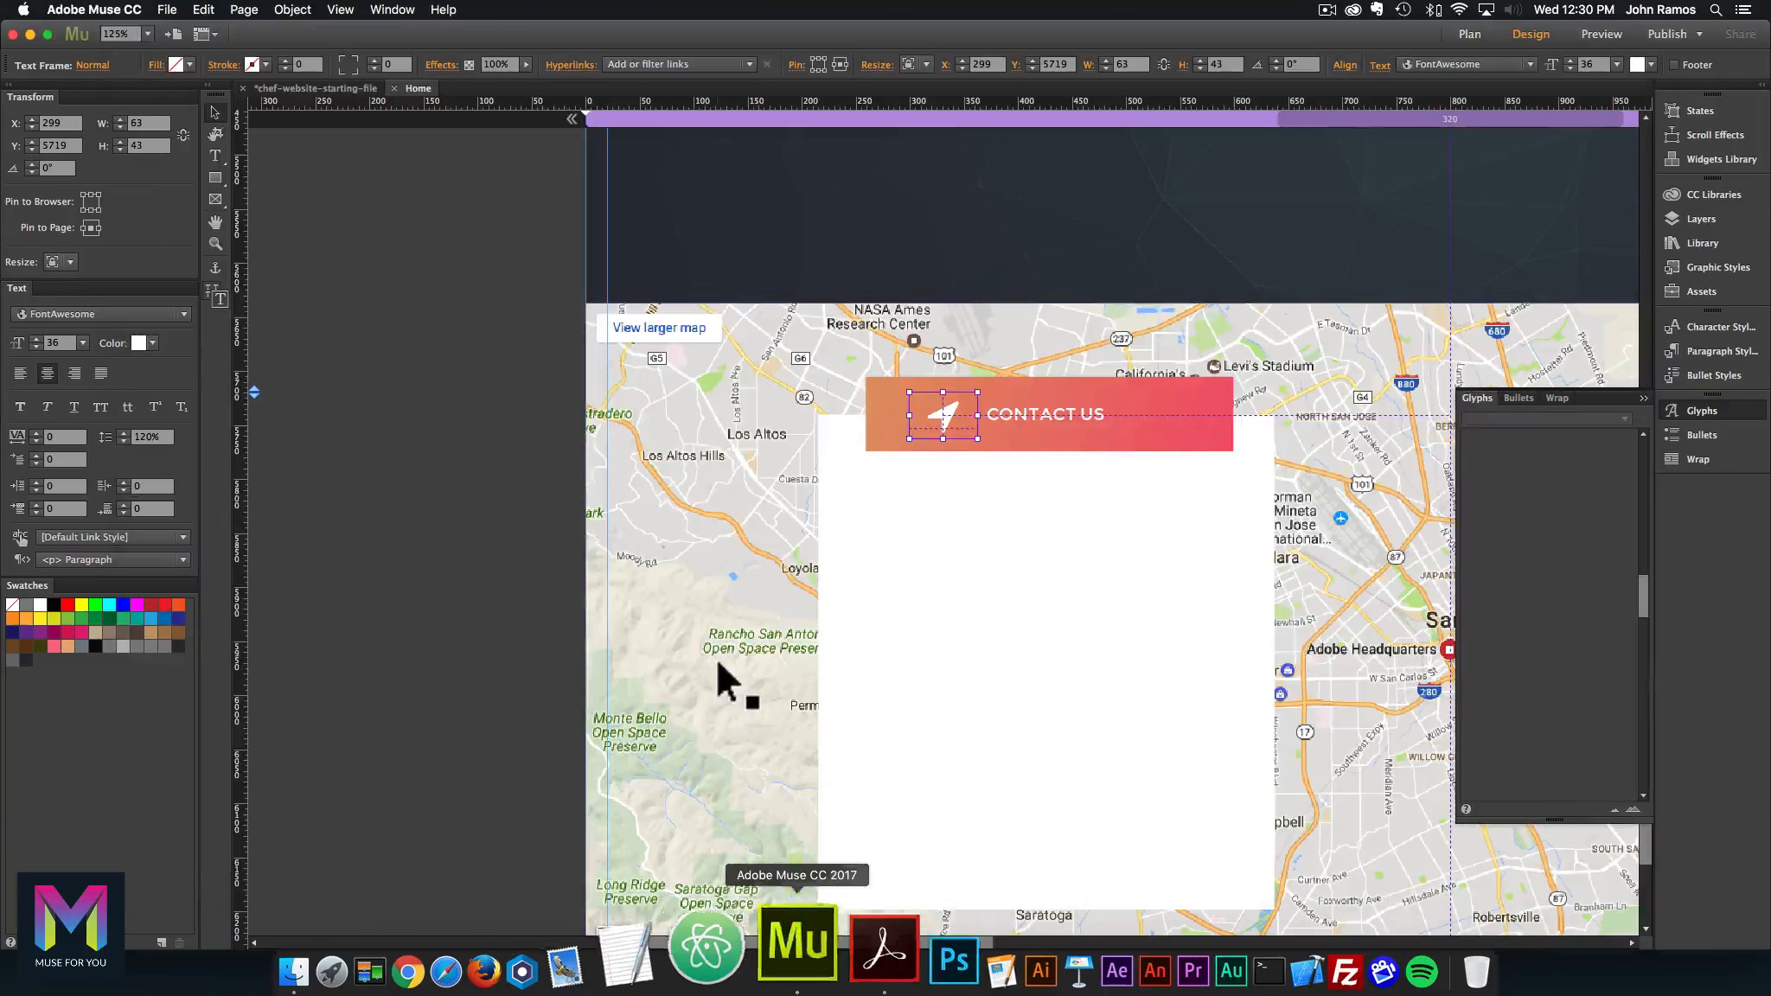
pyautogui.click(212, 162)
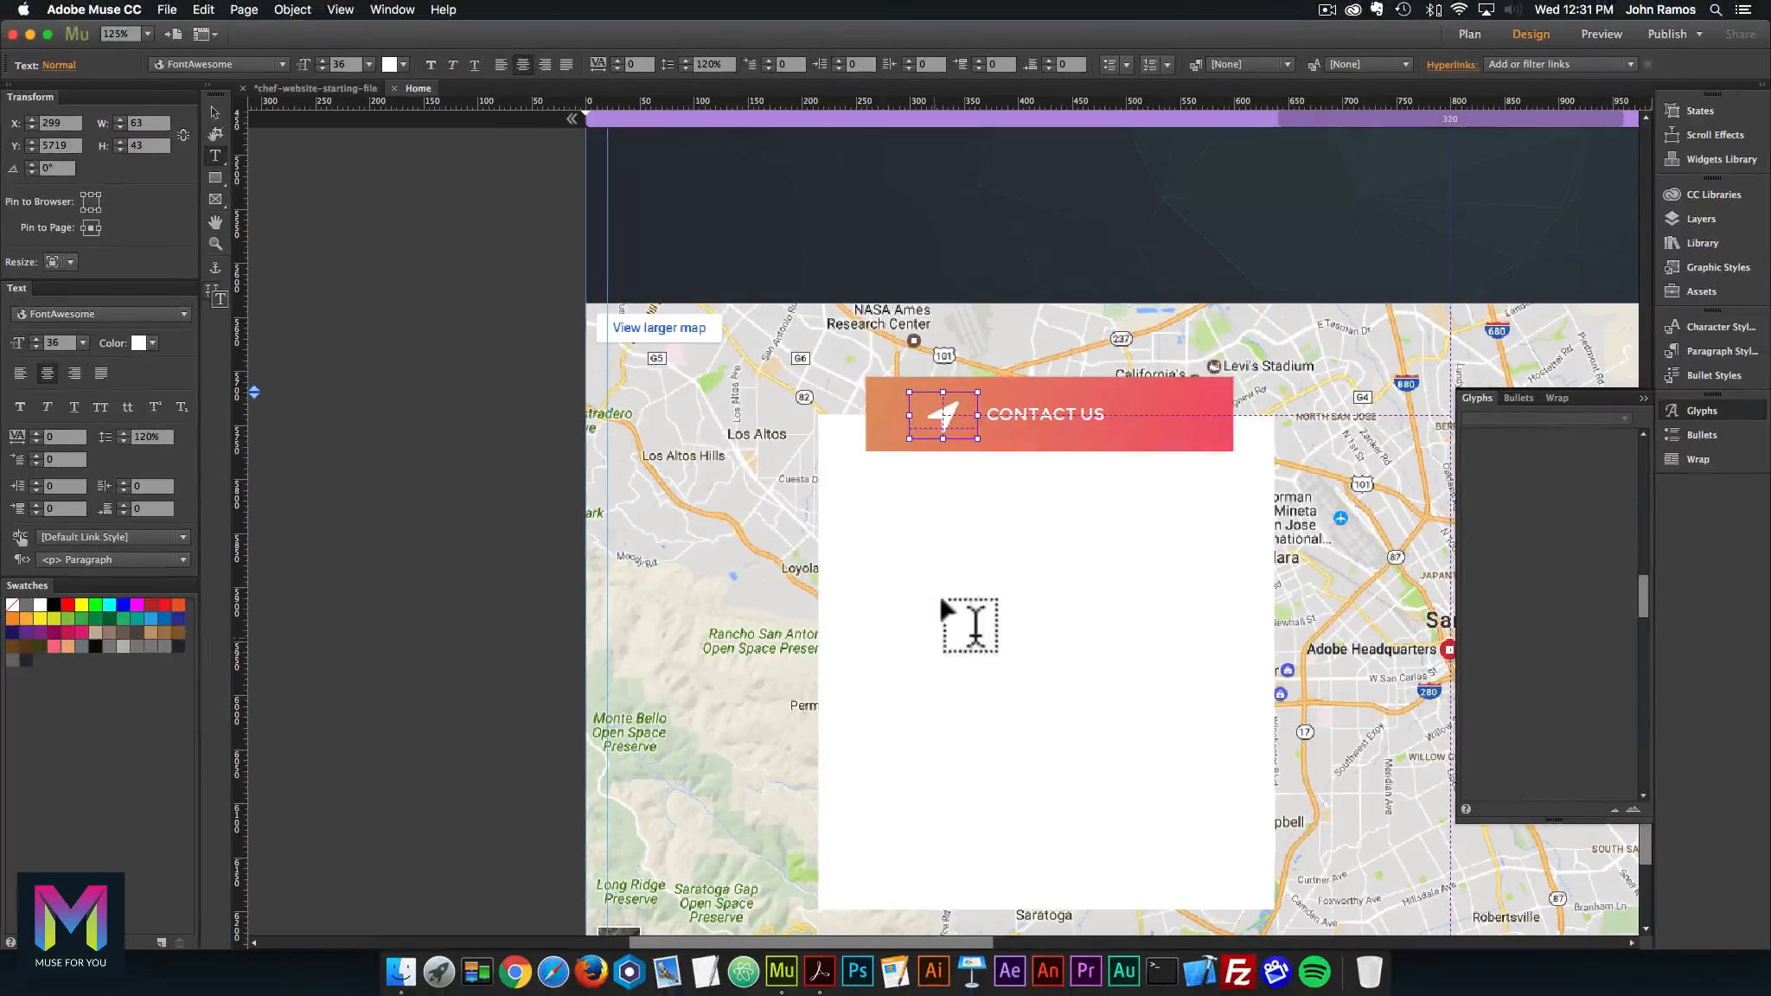
pyautogui.moveTo(888, 508); pyautogui.dragTo(1194, 672)
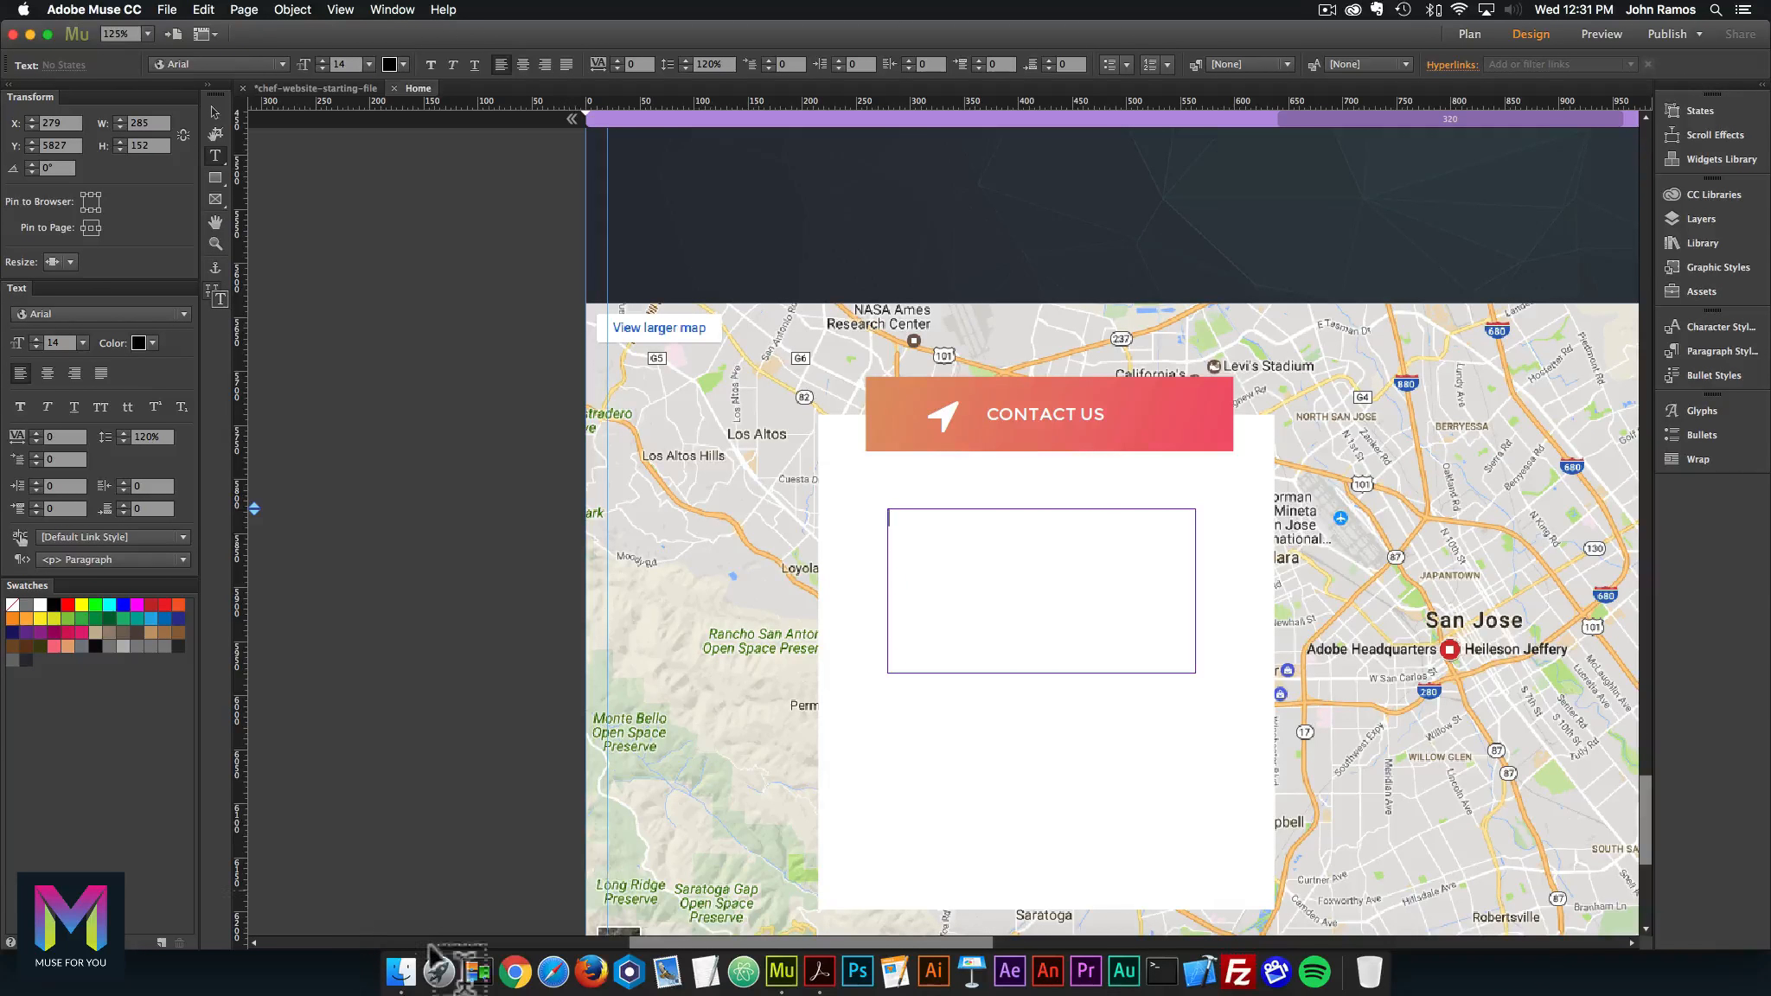
# Step: Open the section-6-text file from the Finder folder and copy the Address block, from its heading through the phone number
pyautogui.click(401, 958)
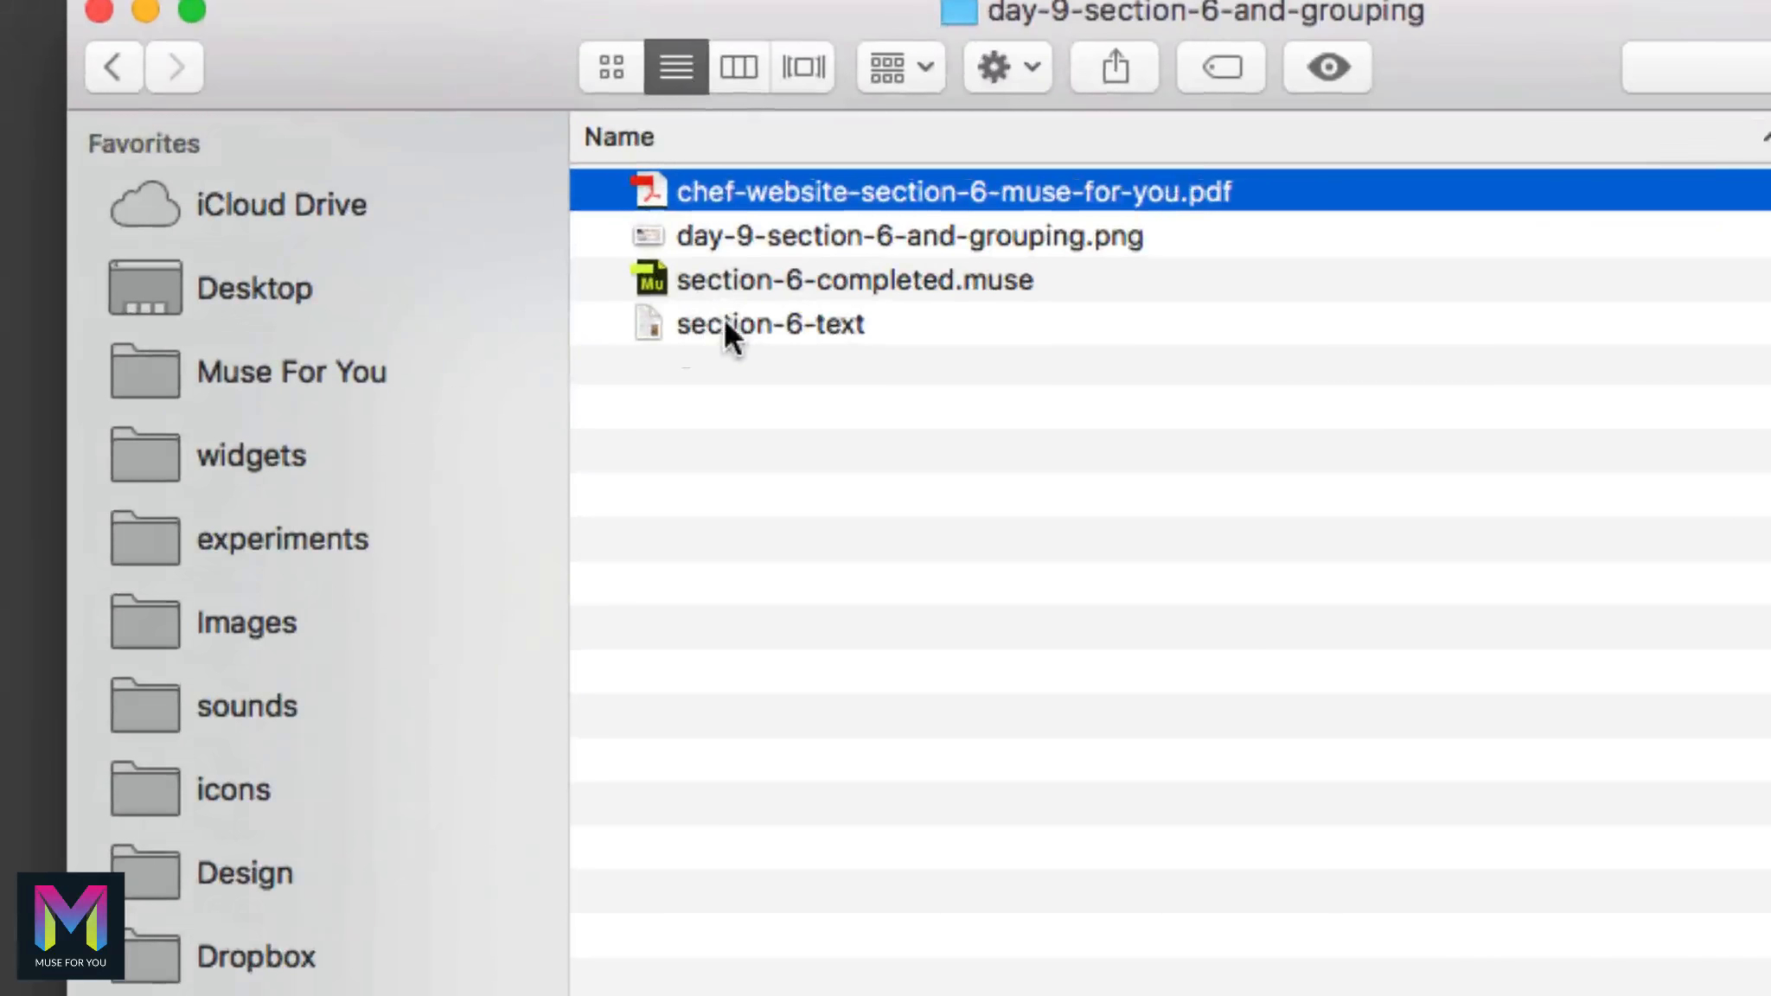
pyautogui.click(626, 327)
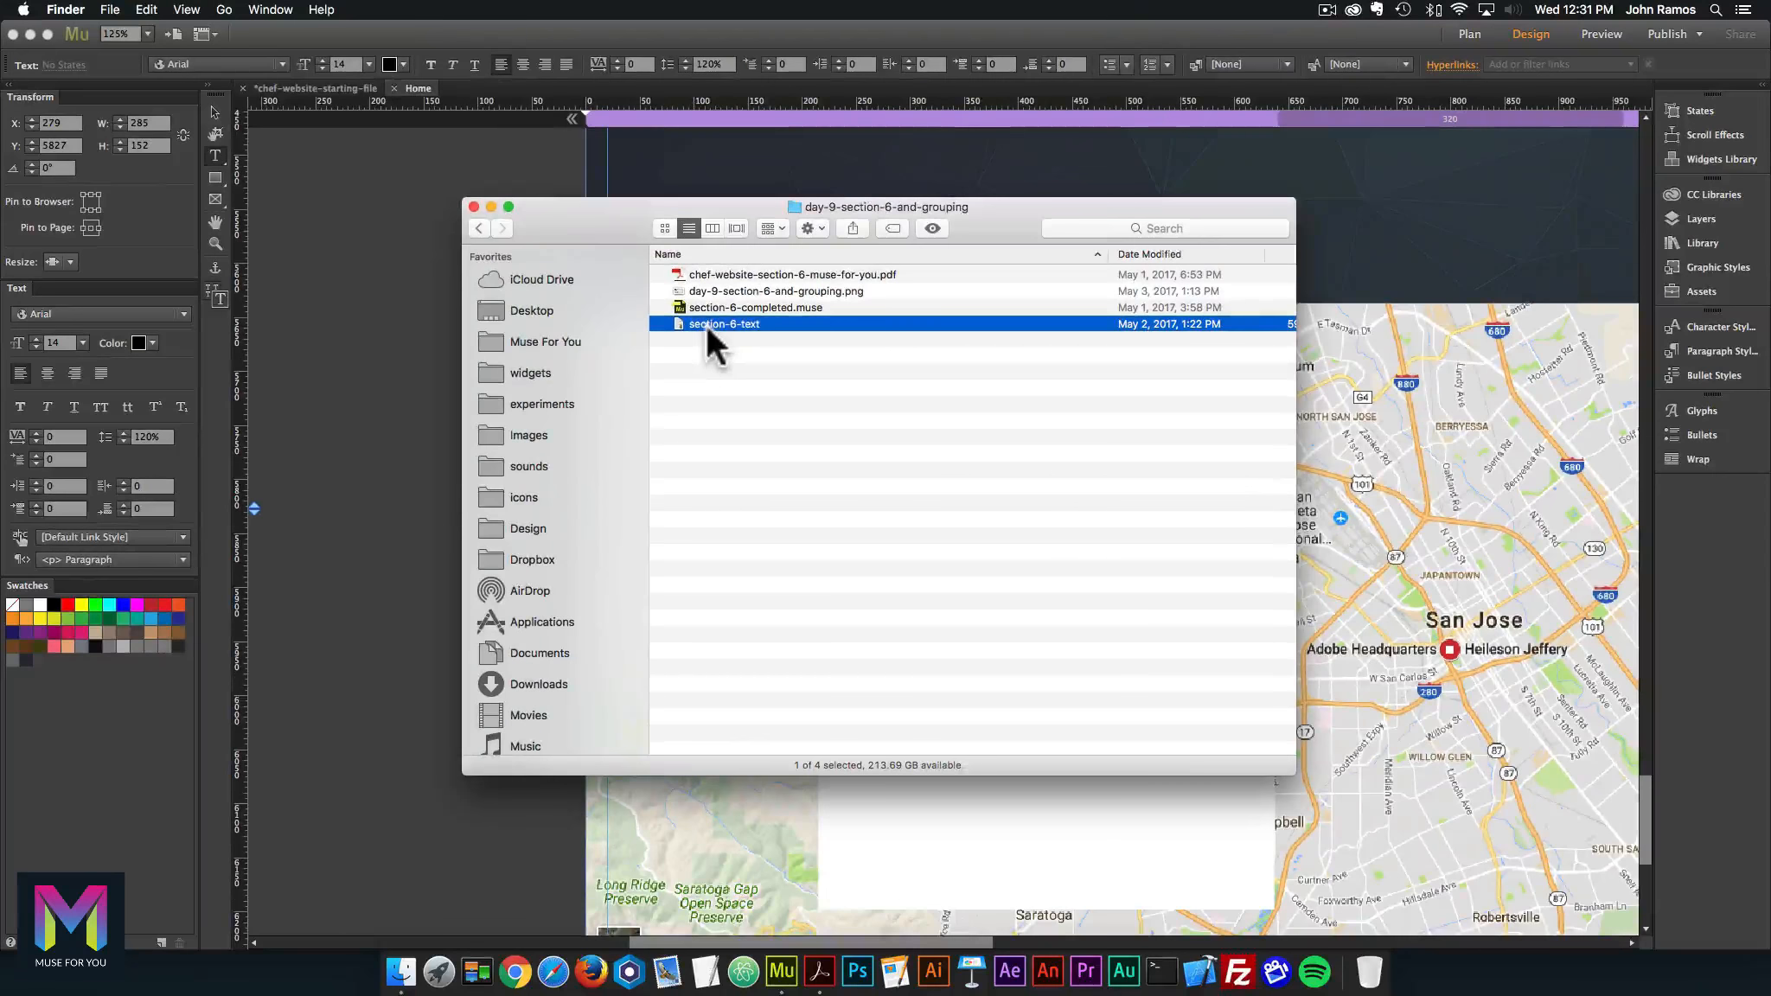
pyautogui.doubleClick(711, 324)
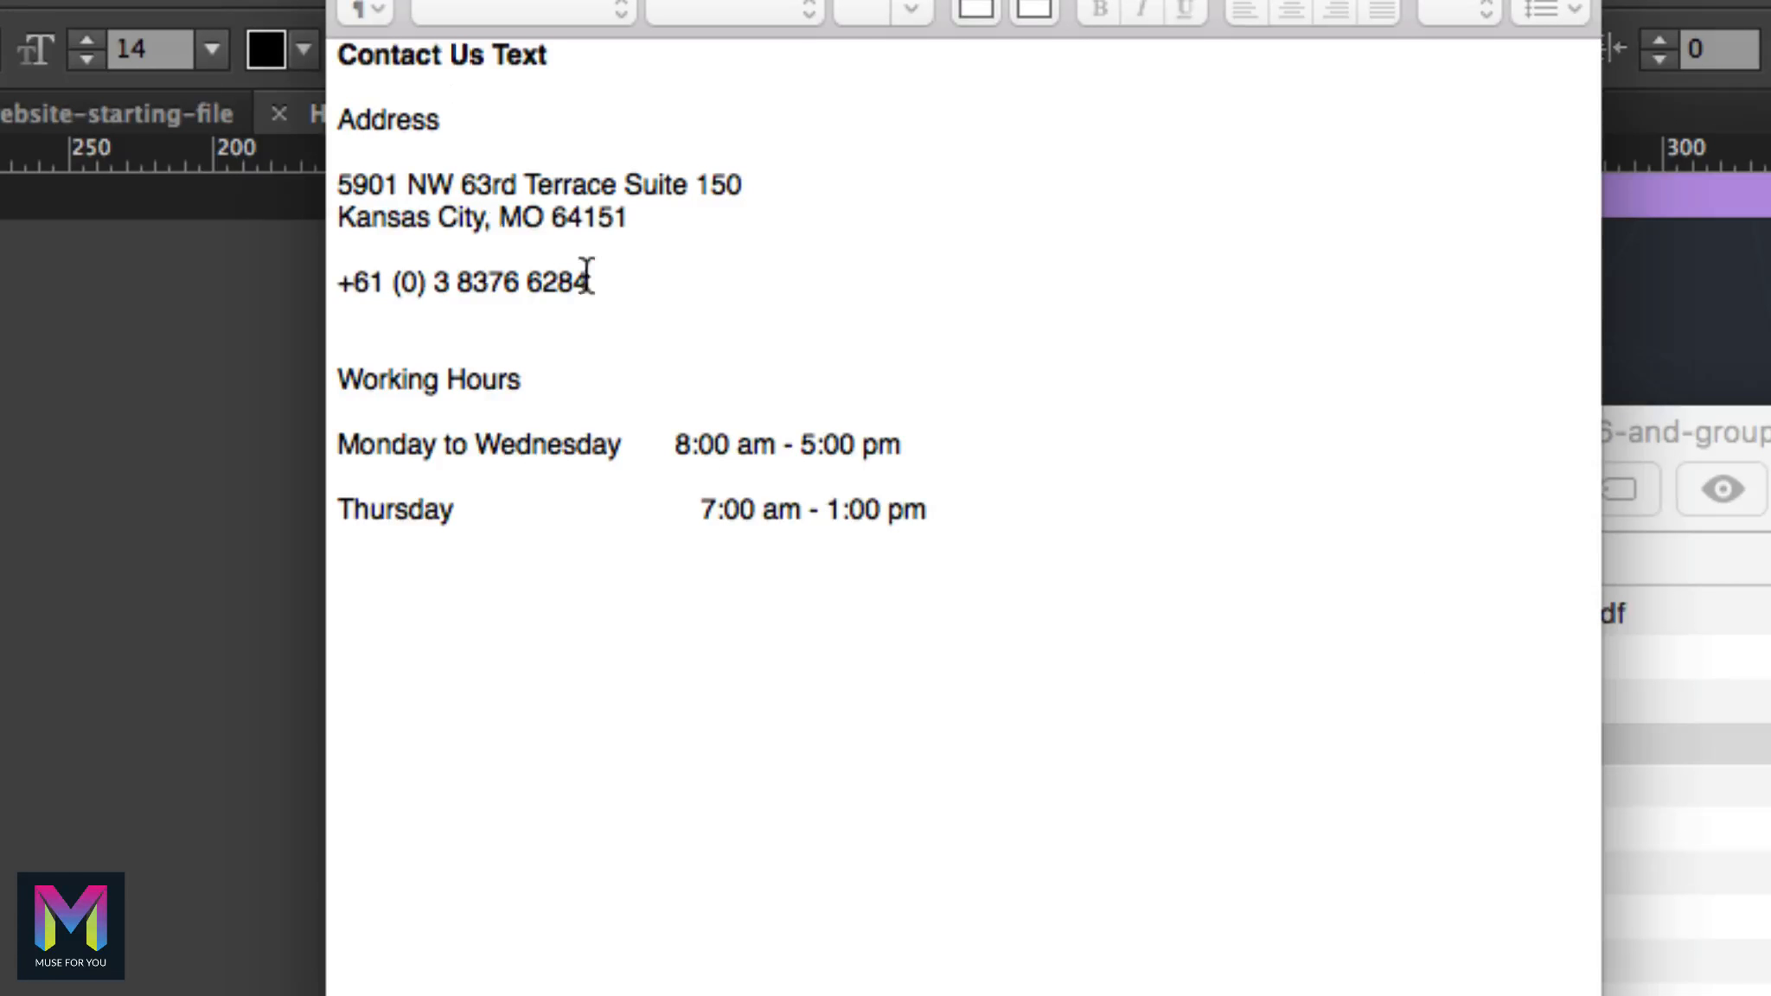
pyautogui.moveTo(587, 277); pyautogui.dragTo(331, 129)
pyautogui.press('super+c')
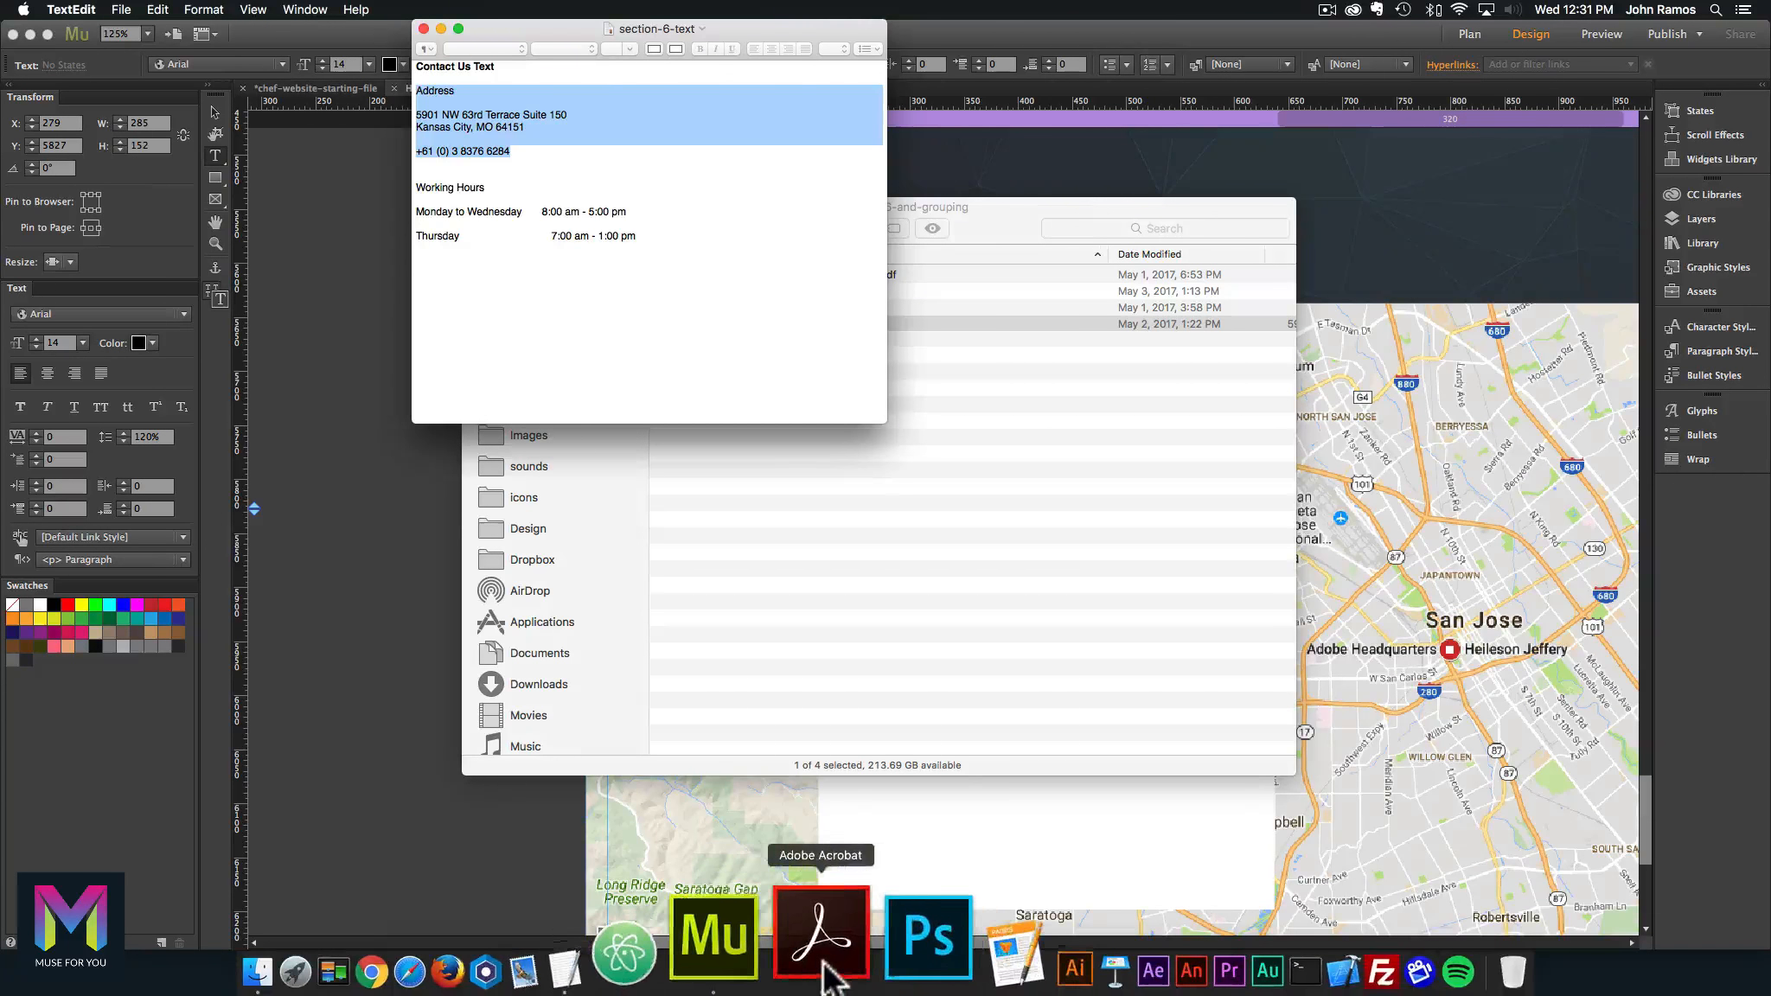
# Step: Return to Adobe Muse and paste the copied contact address text into the new text frame
pyautogui.click(819, 969)
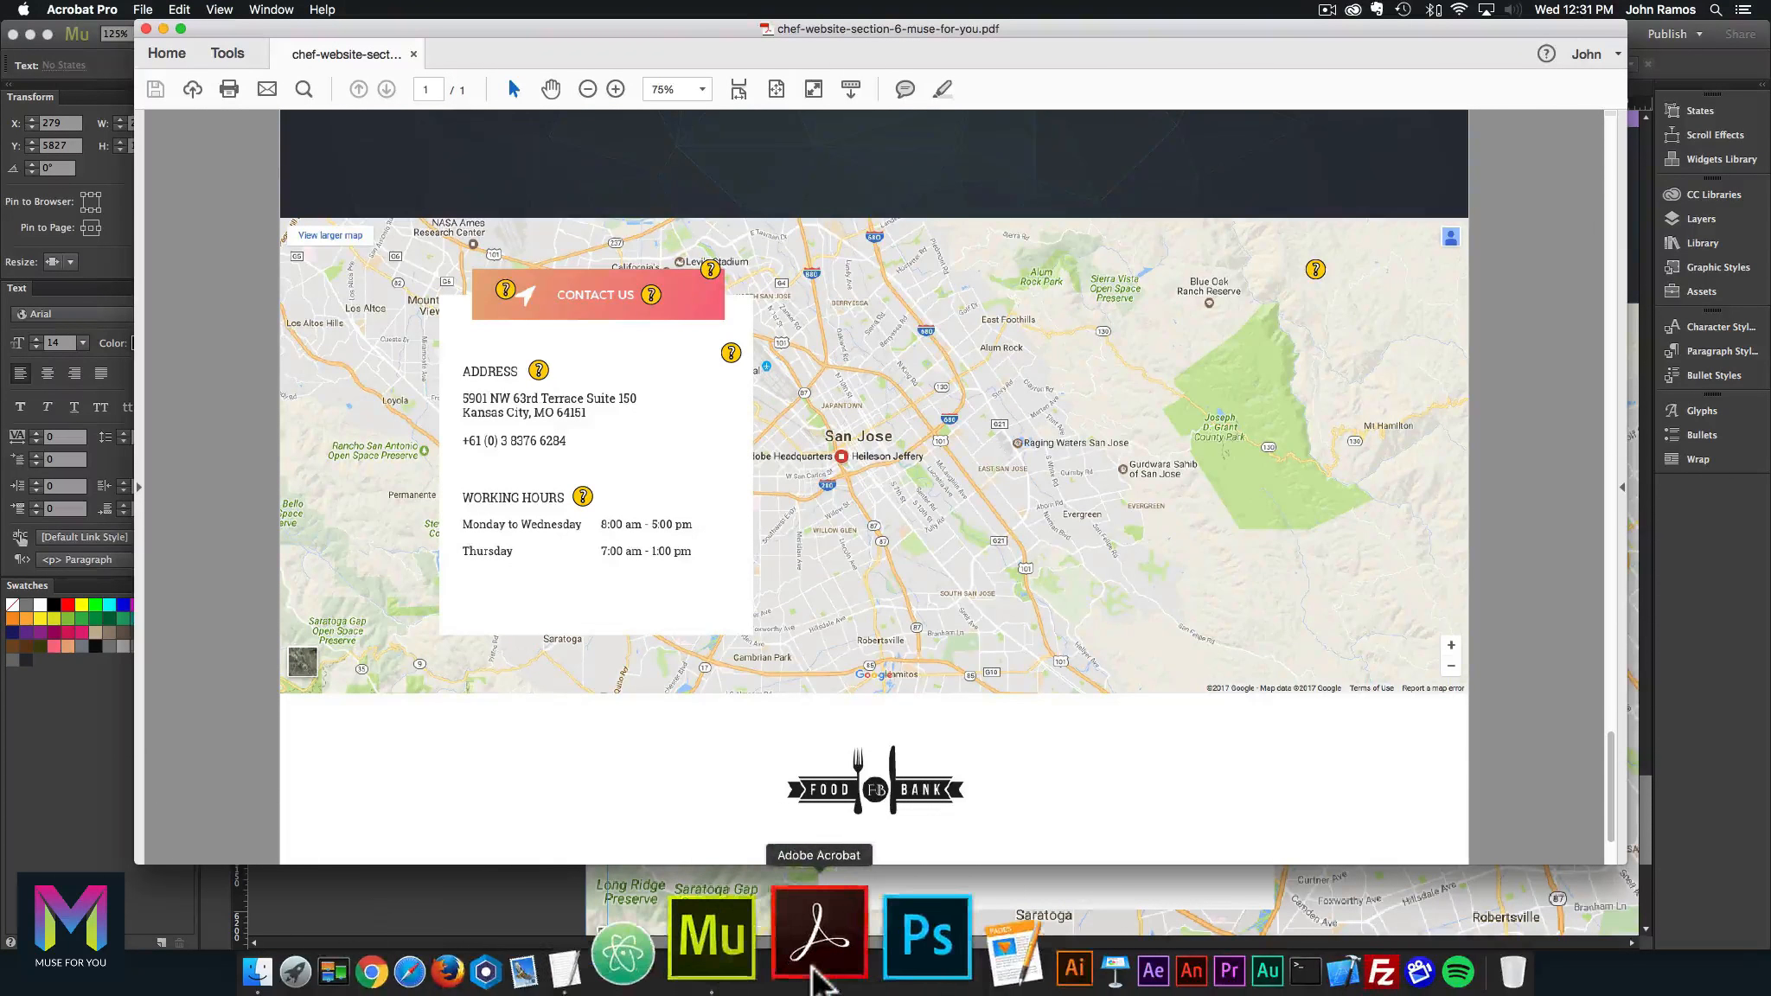
pyautogui.click(776, 932)
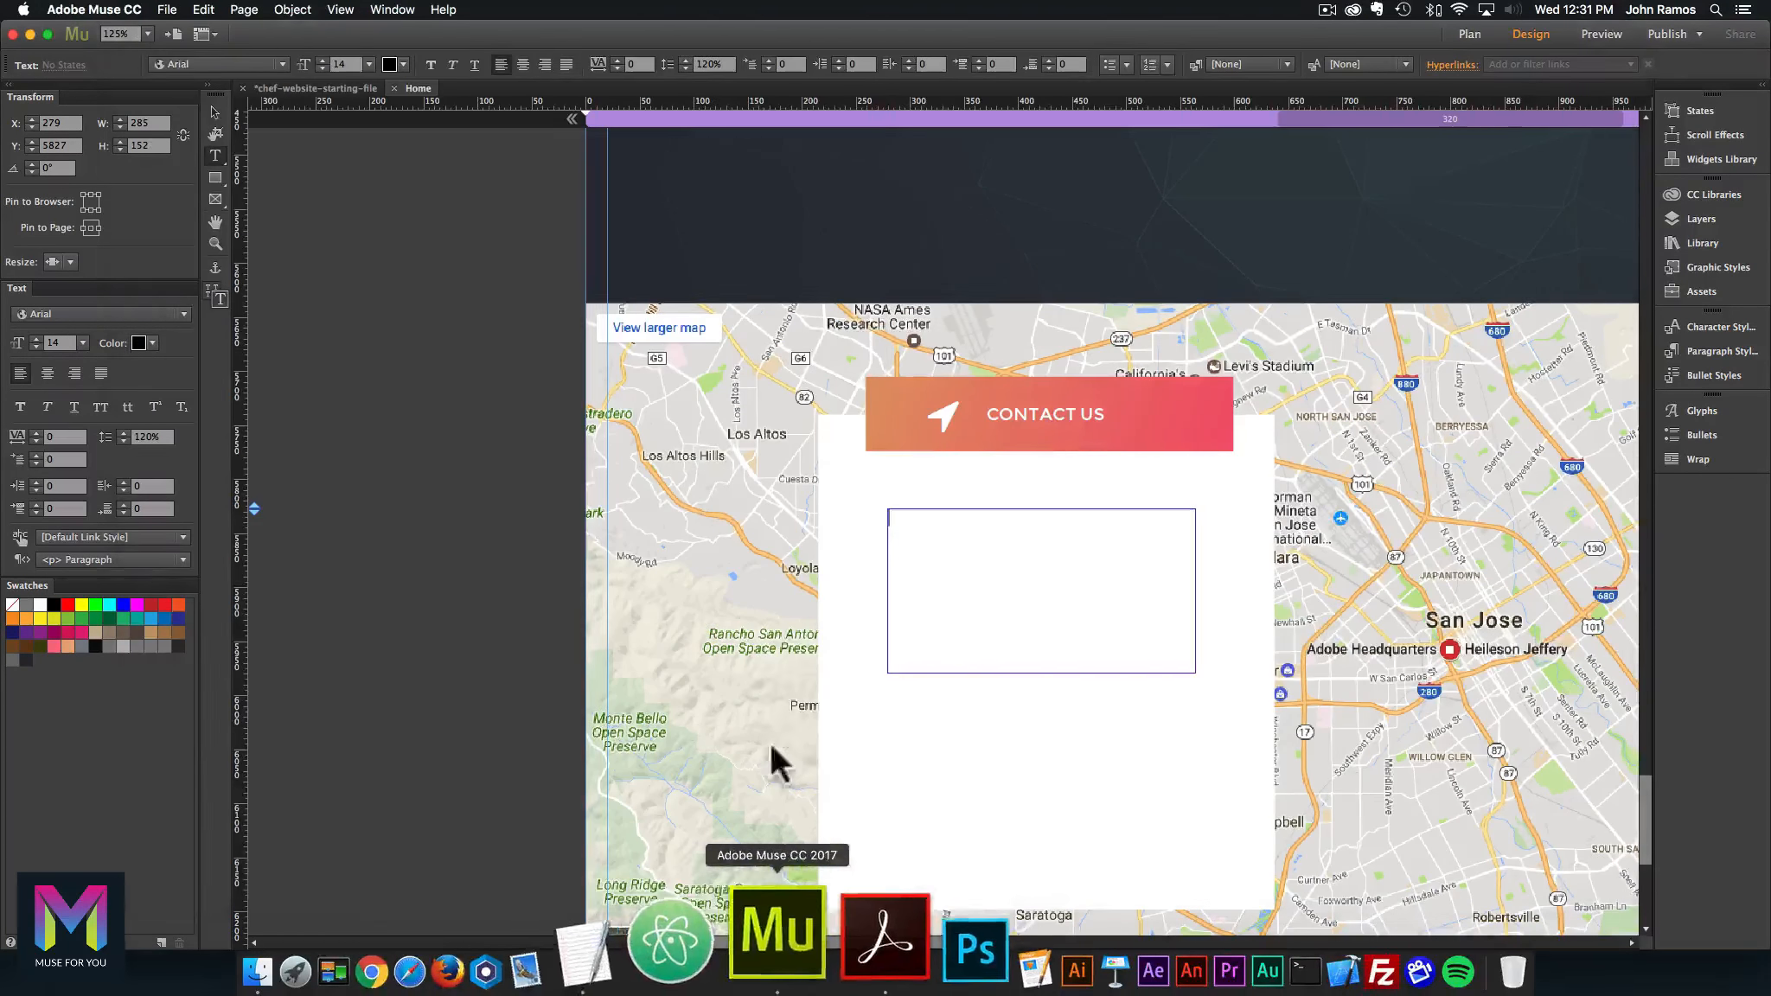
pyautogui.press('super+v')
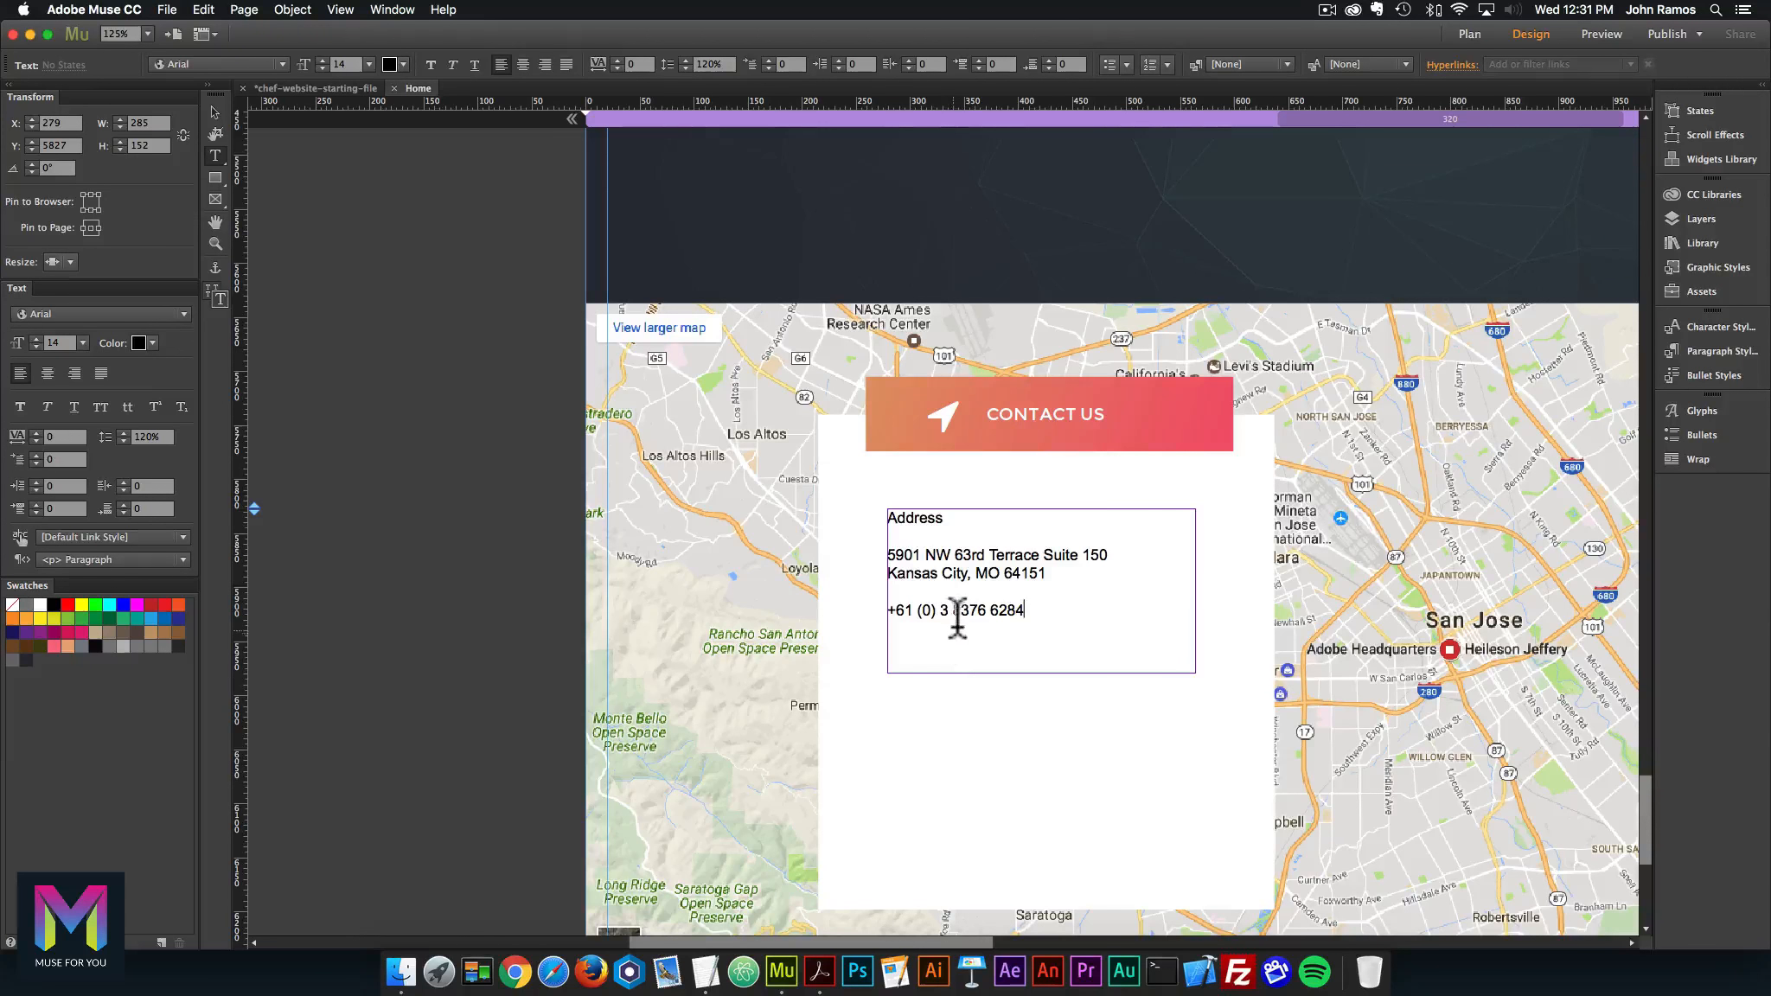
# Step: Set all of the pasted address text to the Roboto Slab web font at size 16
pyautogui.moveTo(1077, 615); pyautogui.dragTo(841, 484)
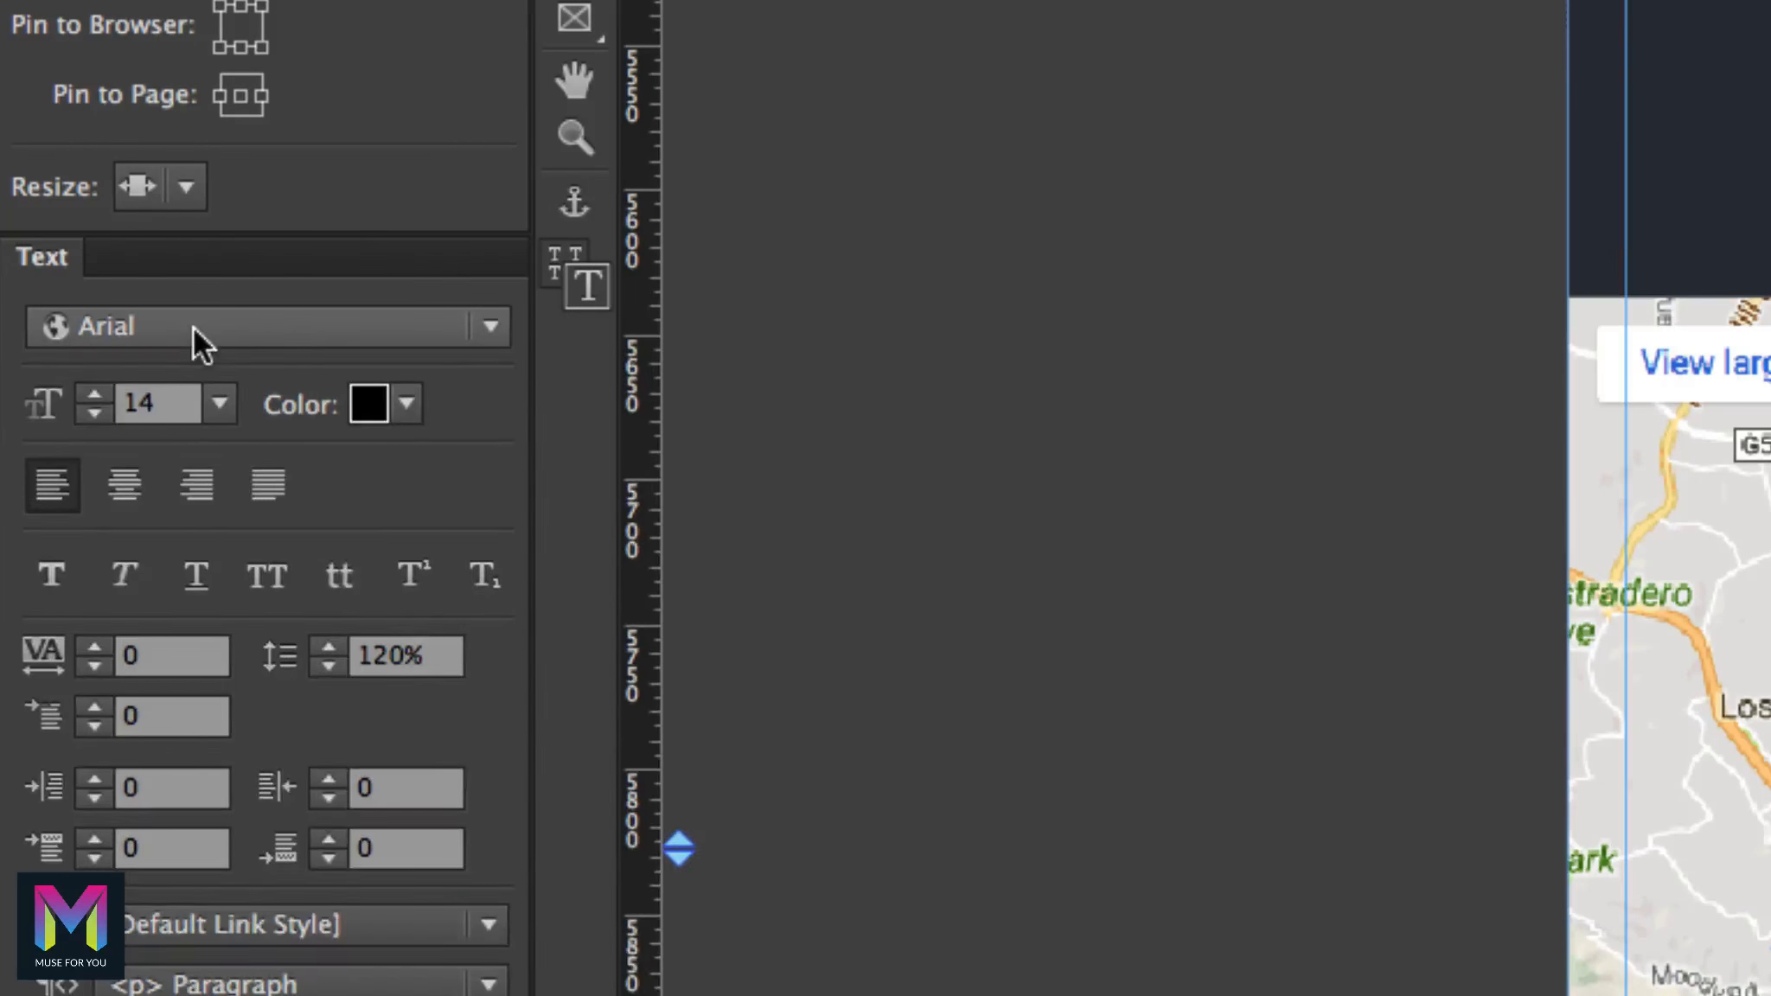
pyautogui.click(193, 329)
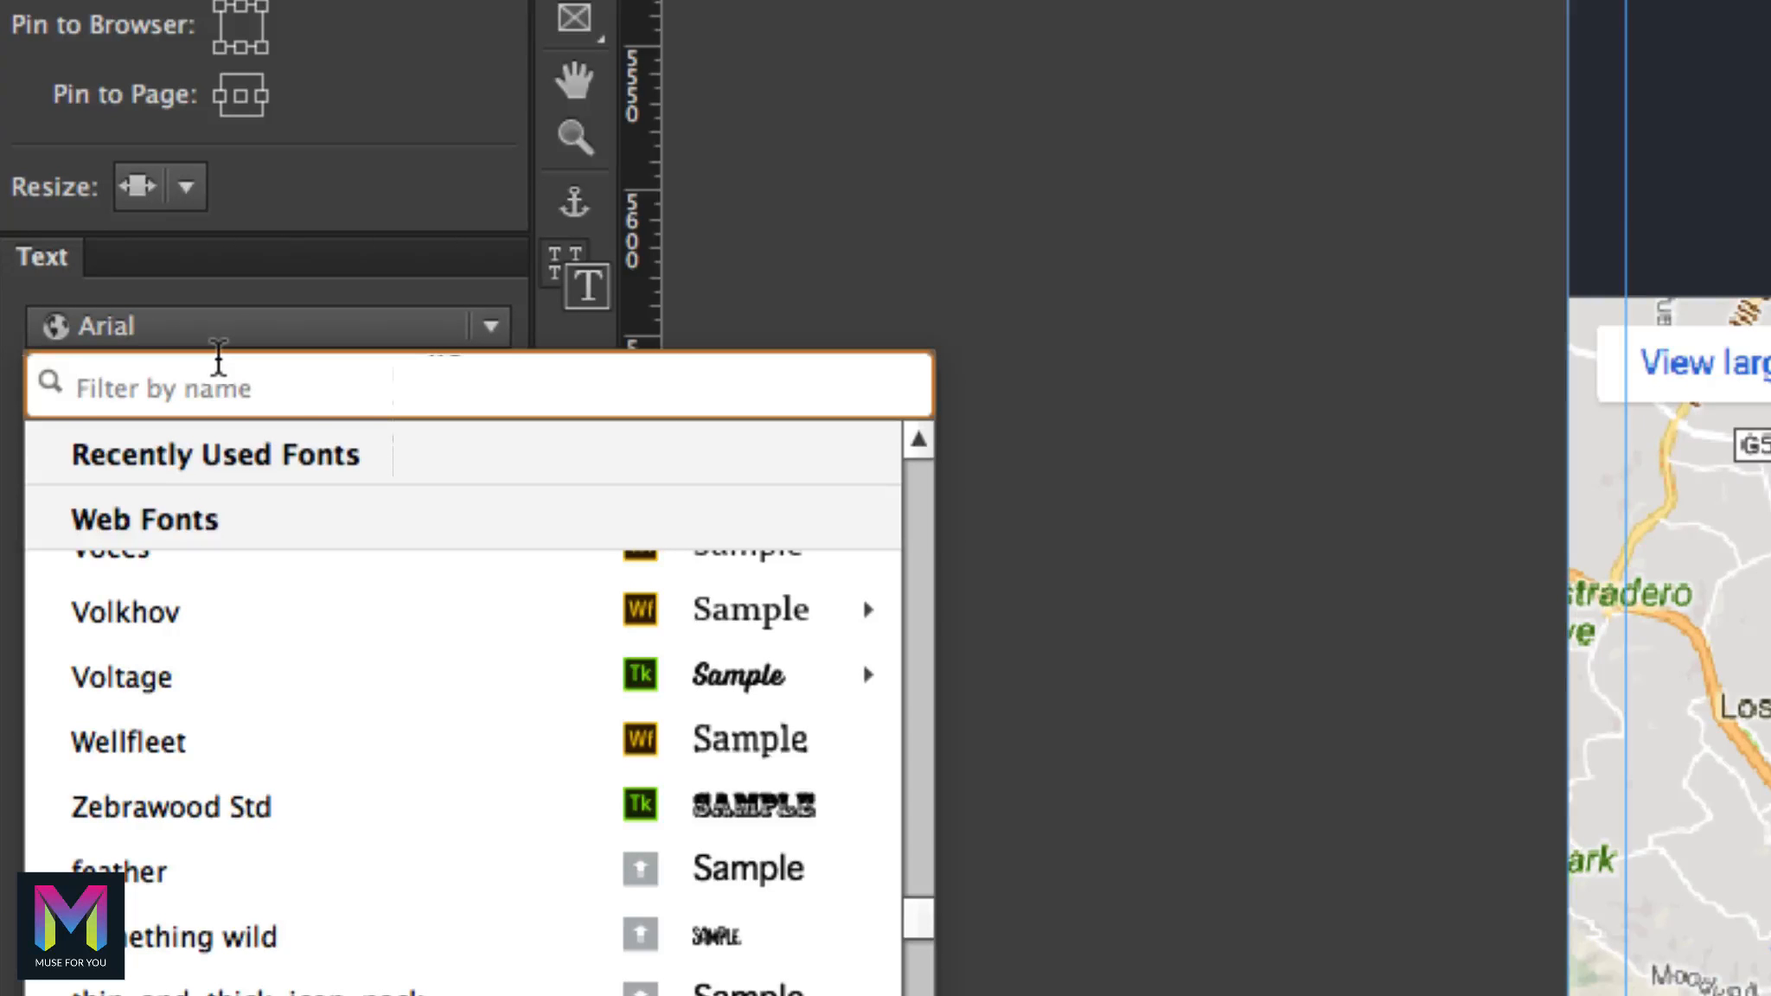
pyautogui.write('roboto slab')
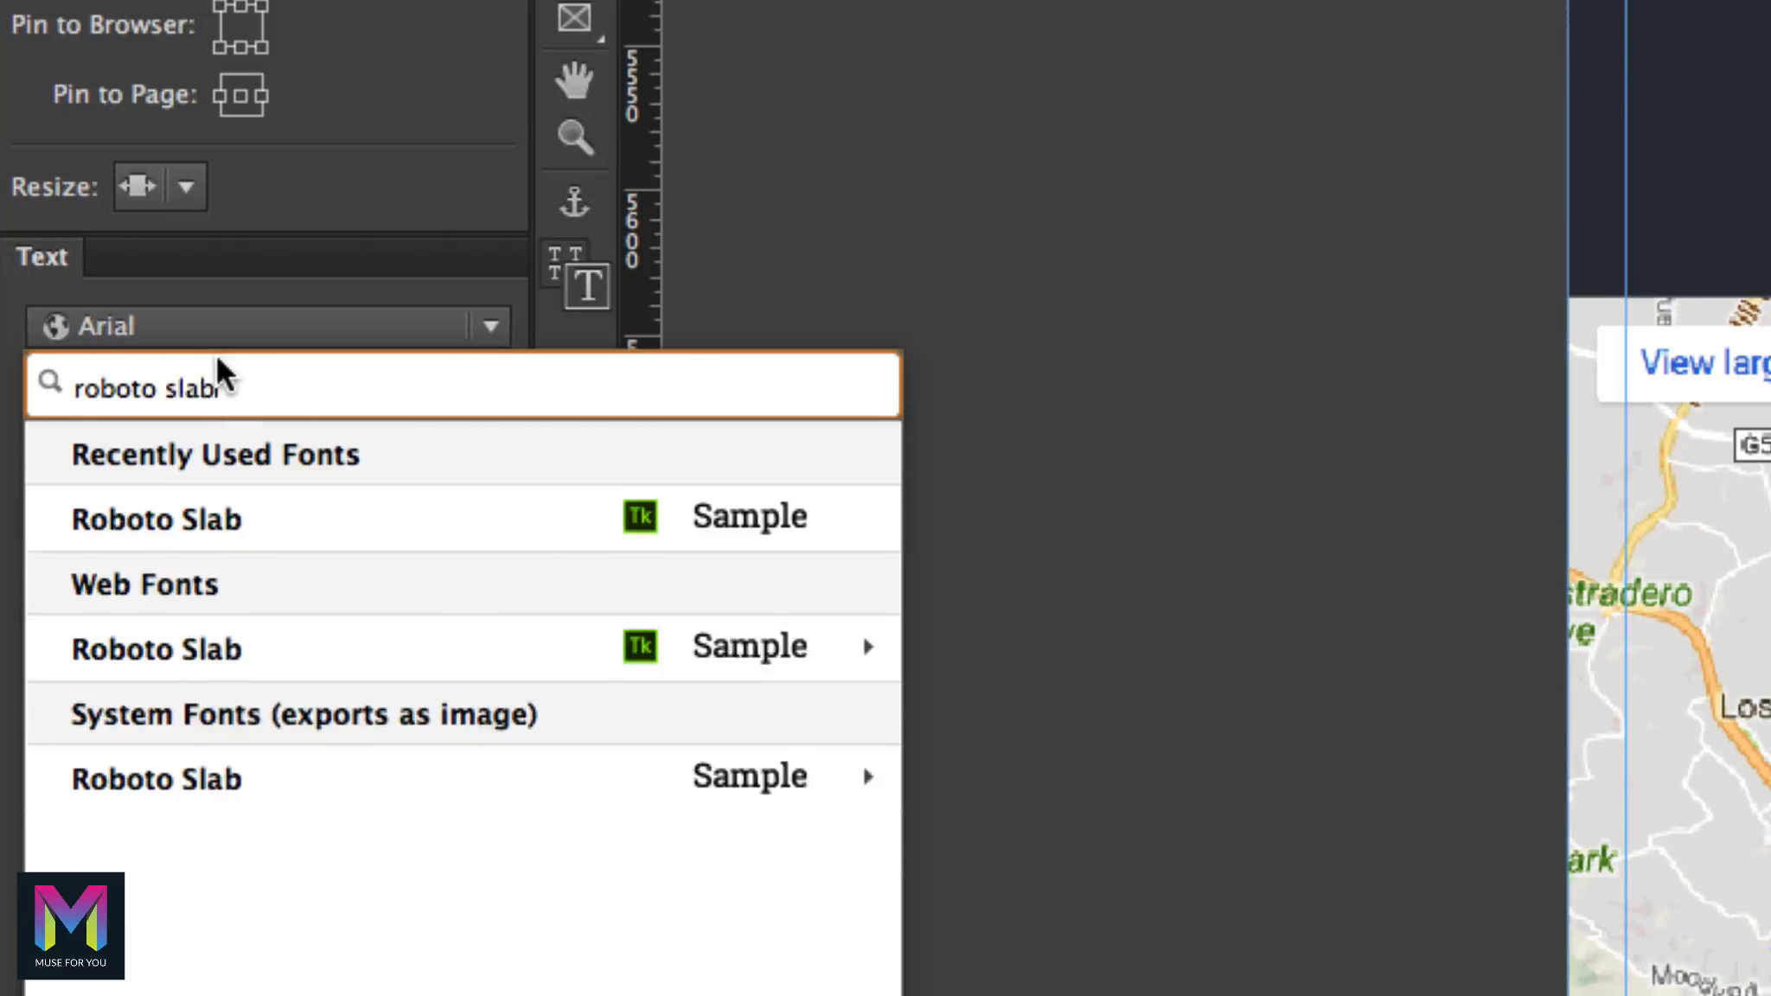
pyautogui.click(284, 519)
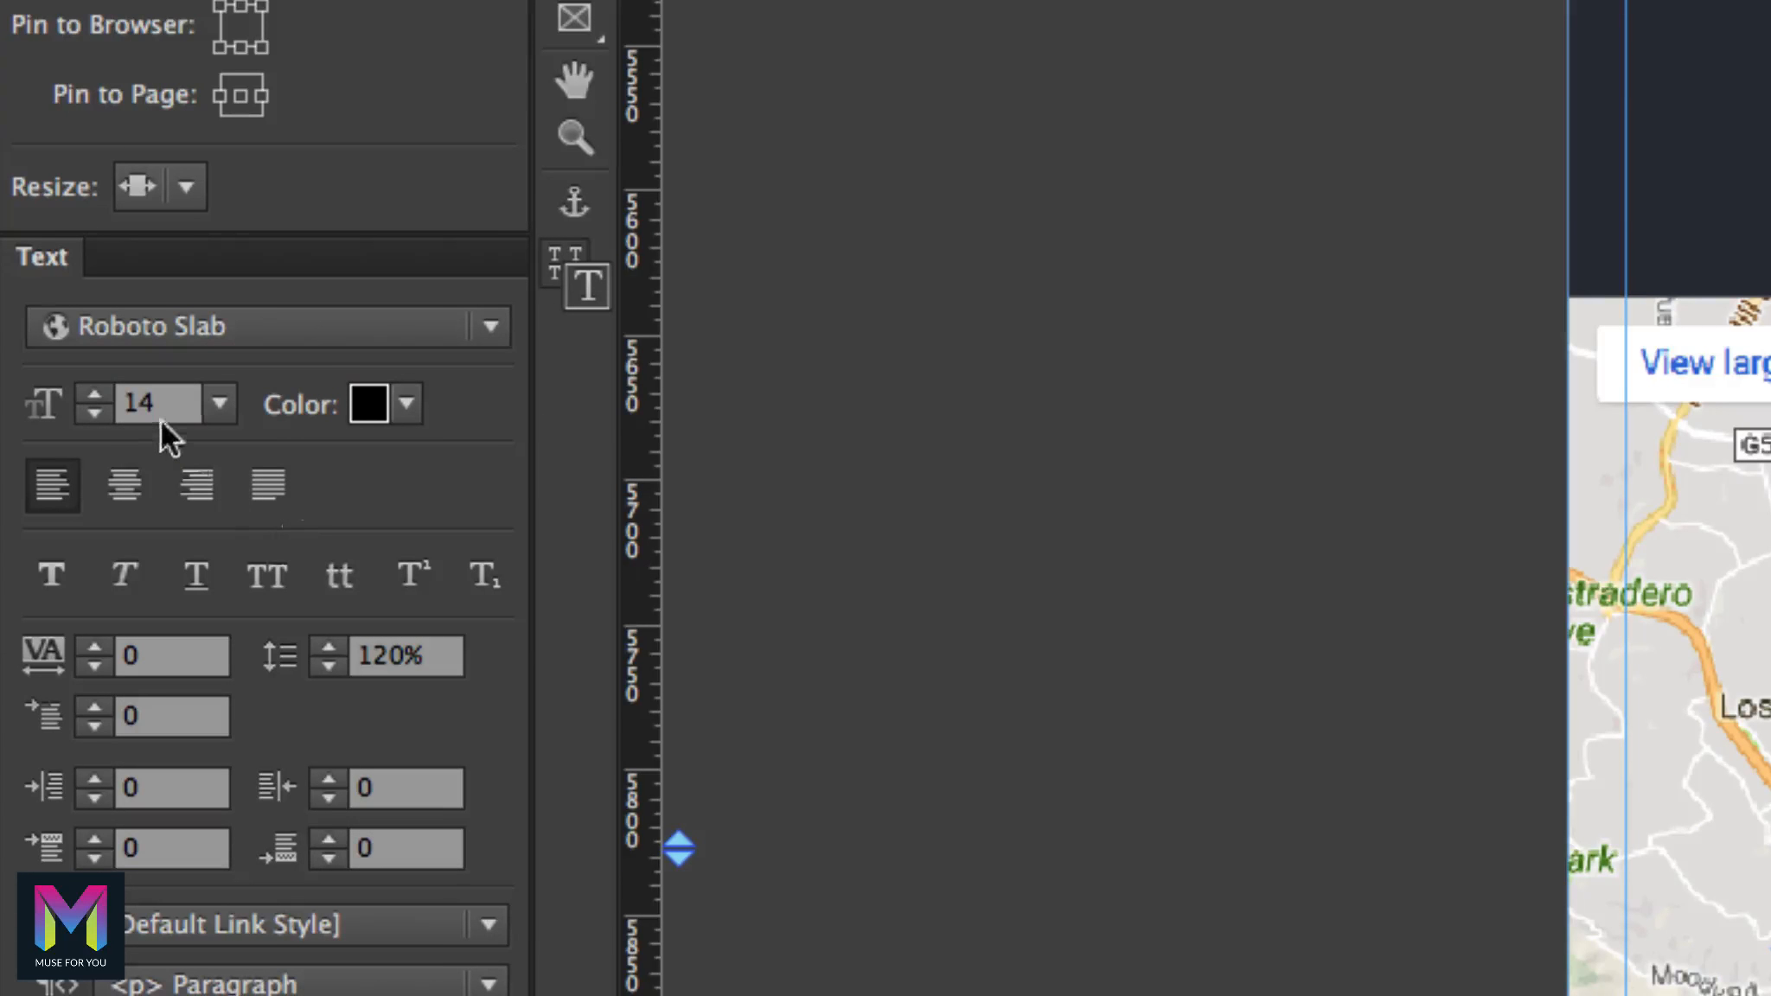
pyautogui.click(129, 408)
pyautogui.write('16')
pyautogui.press('Return')
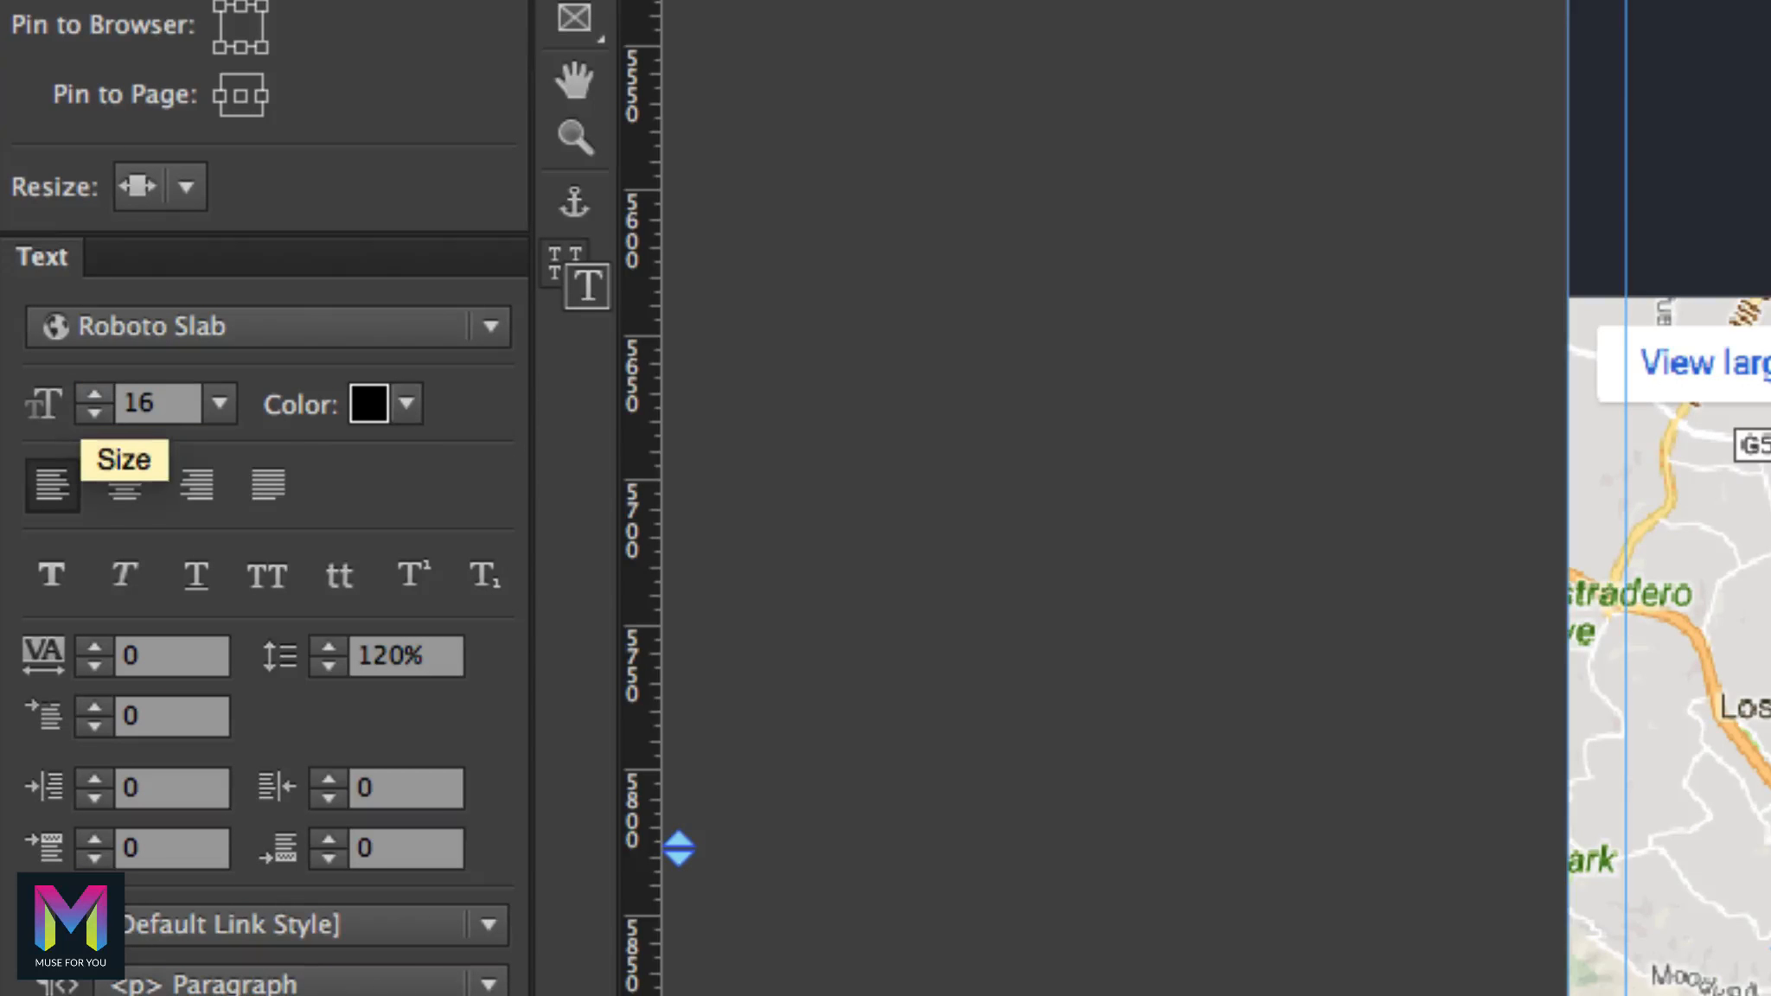
# Step: Color the address text #2E2E2E and save that color as a new swatch
pyautogui.click(403, 401)
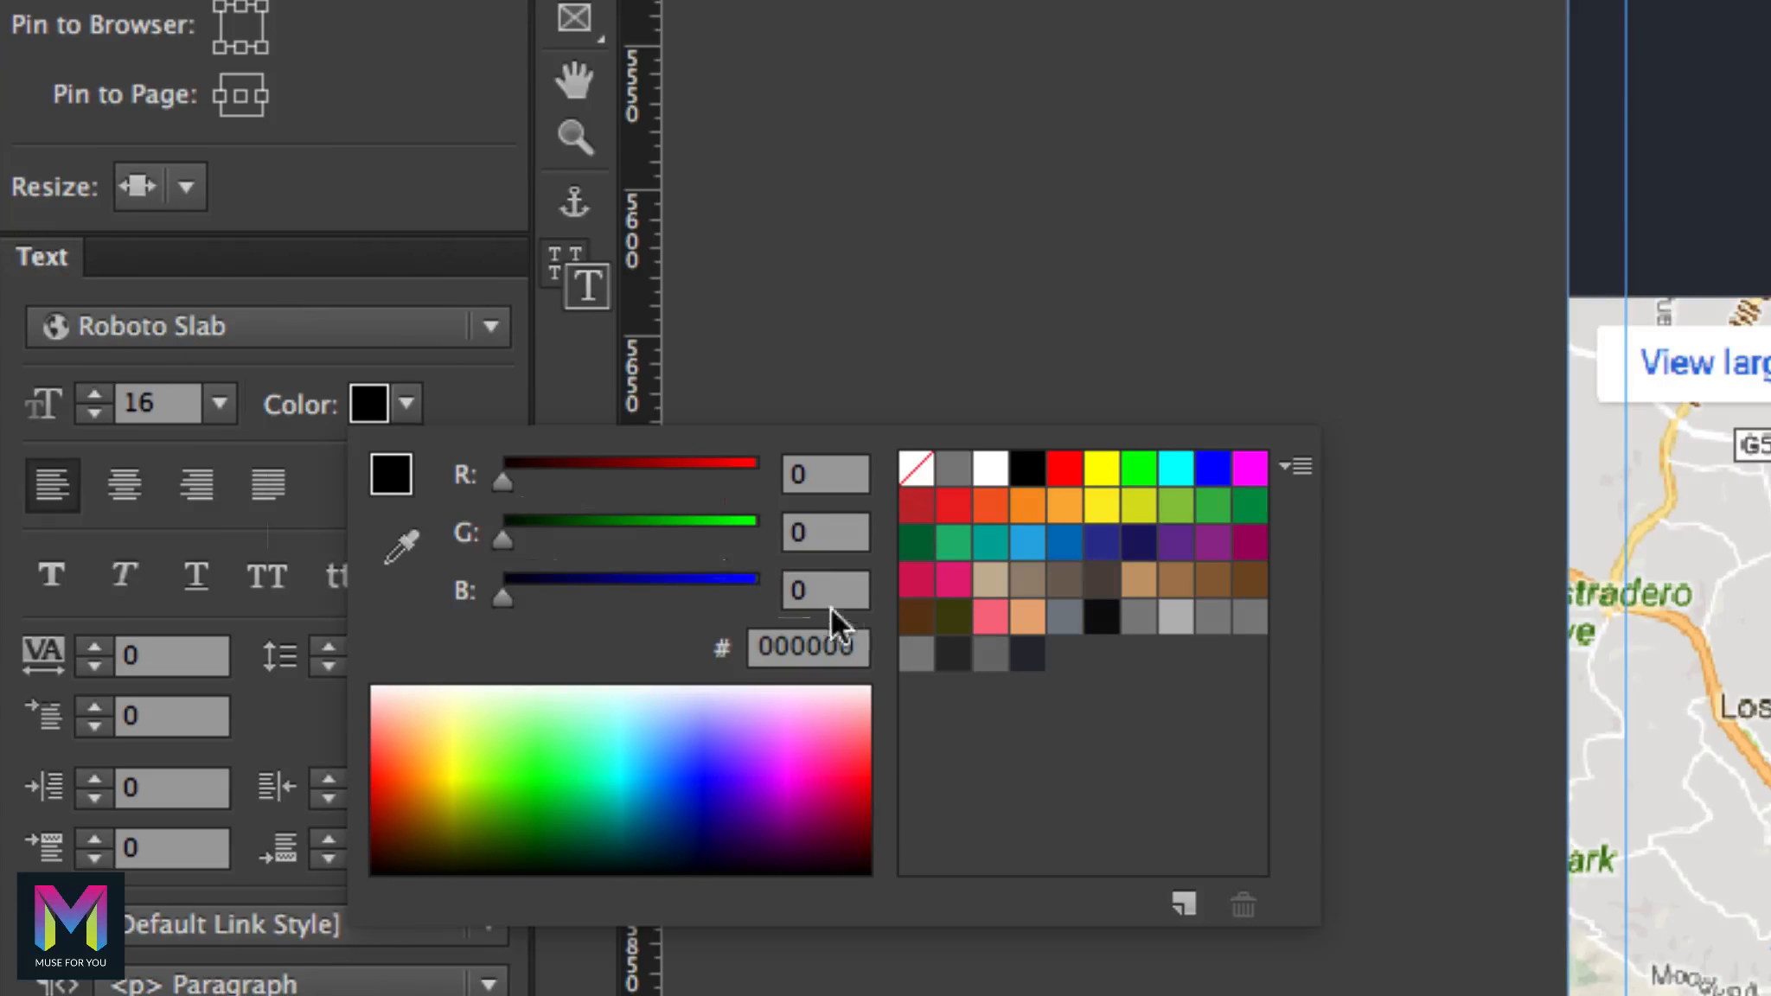
pyautogui.click(752, 647)
pyautogui.write('2E2E2E')
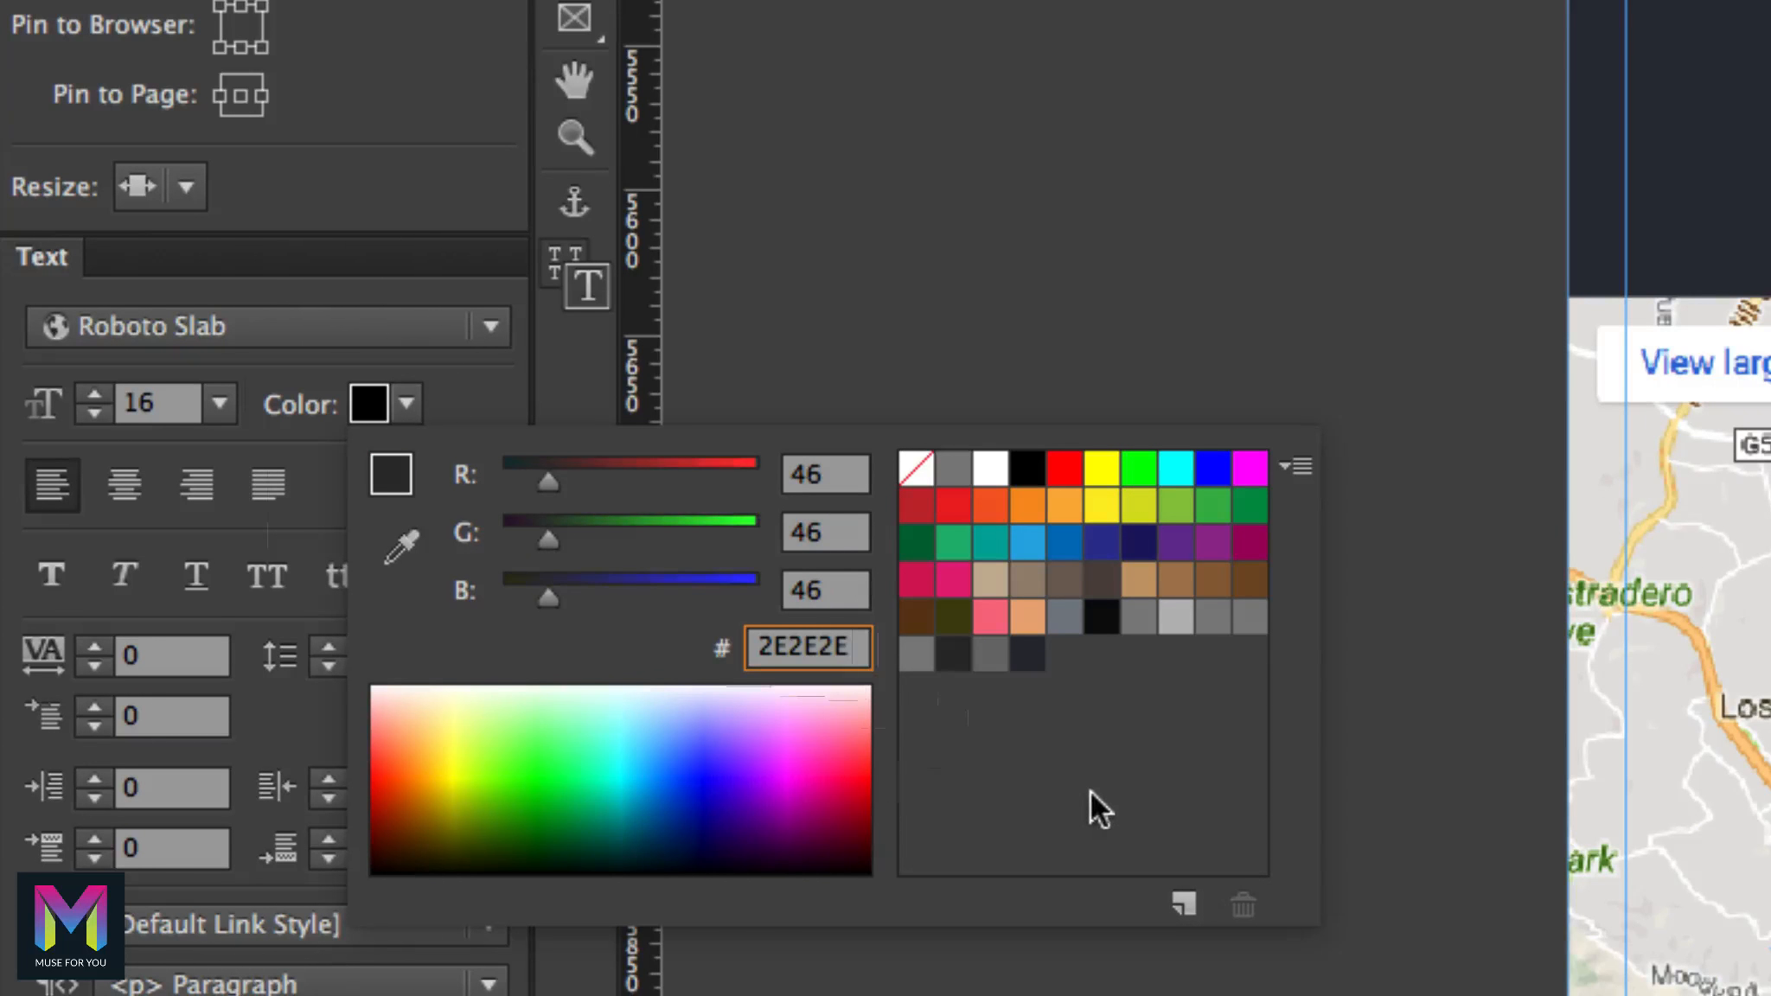
pyautogui.press('Return')
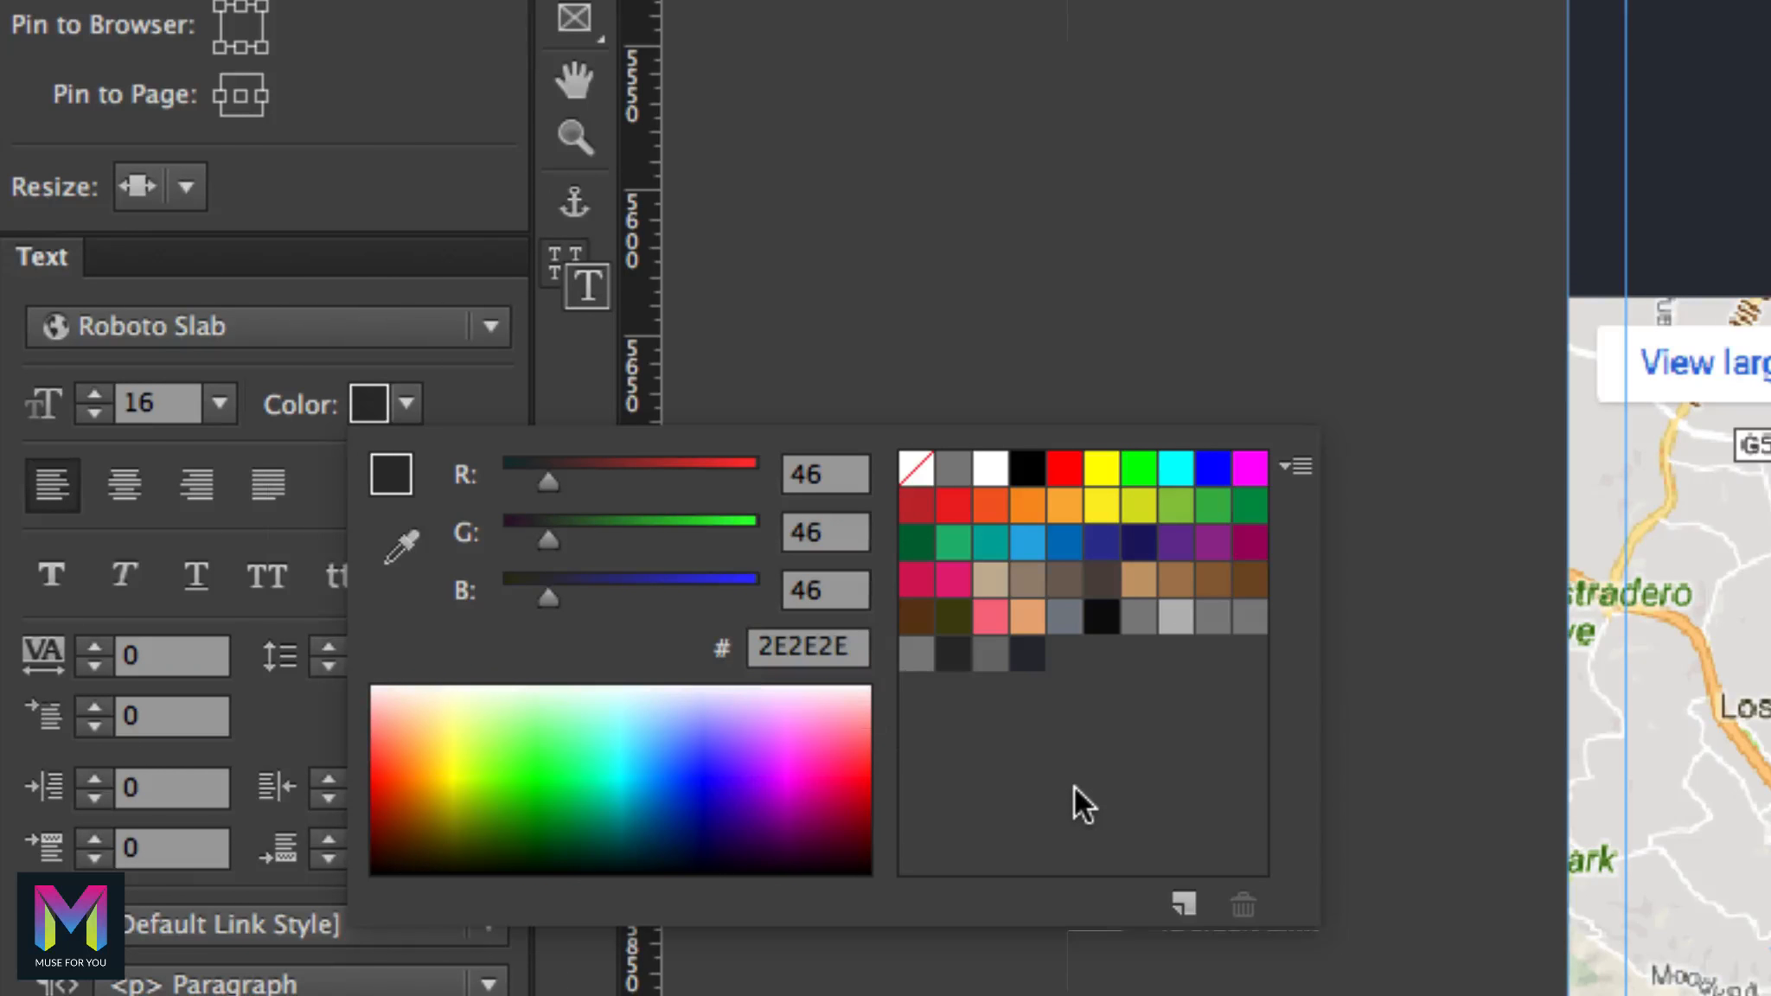
pyautogui.click(1185, 904)
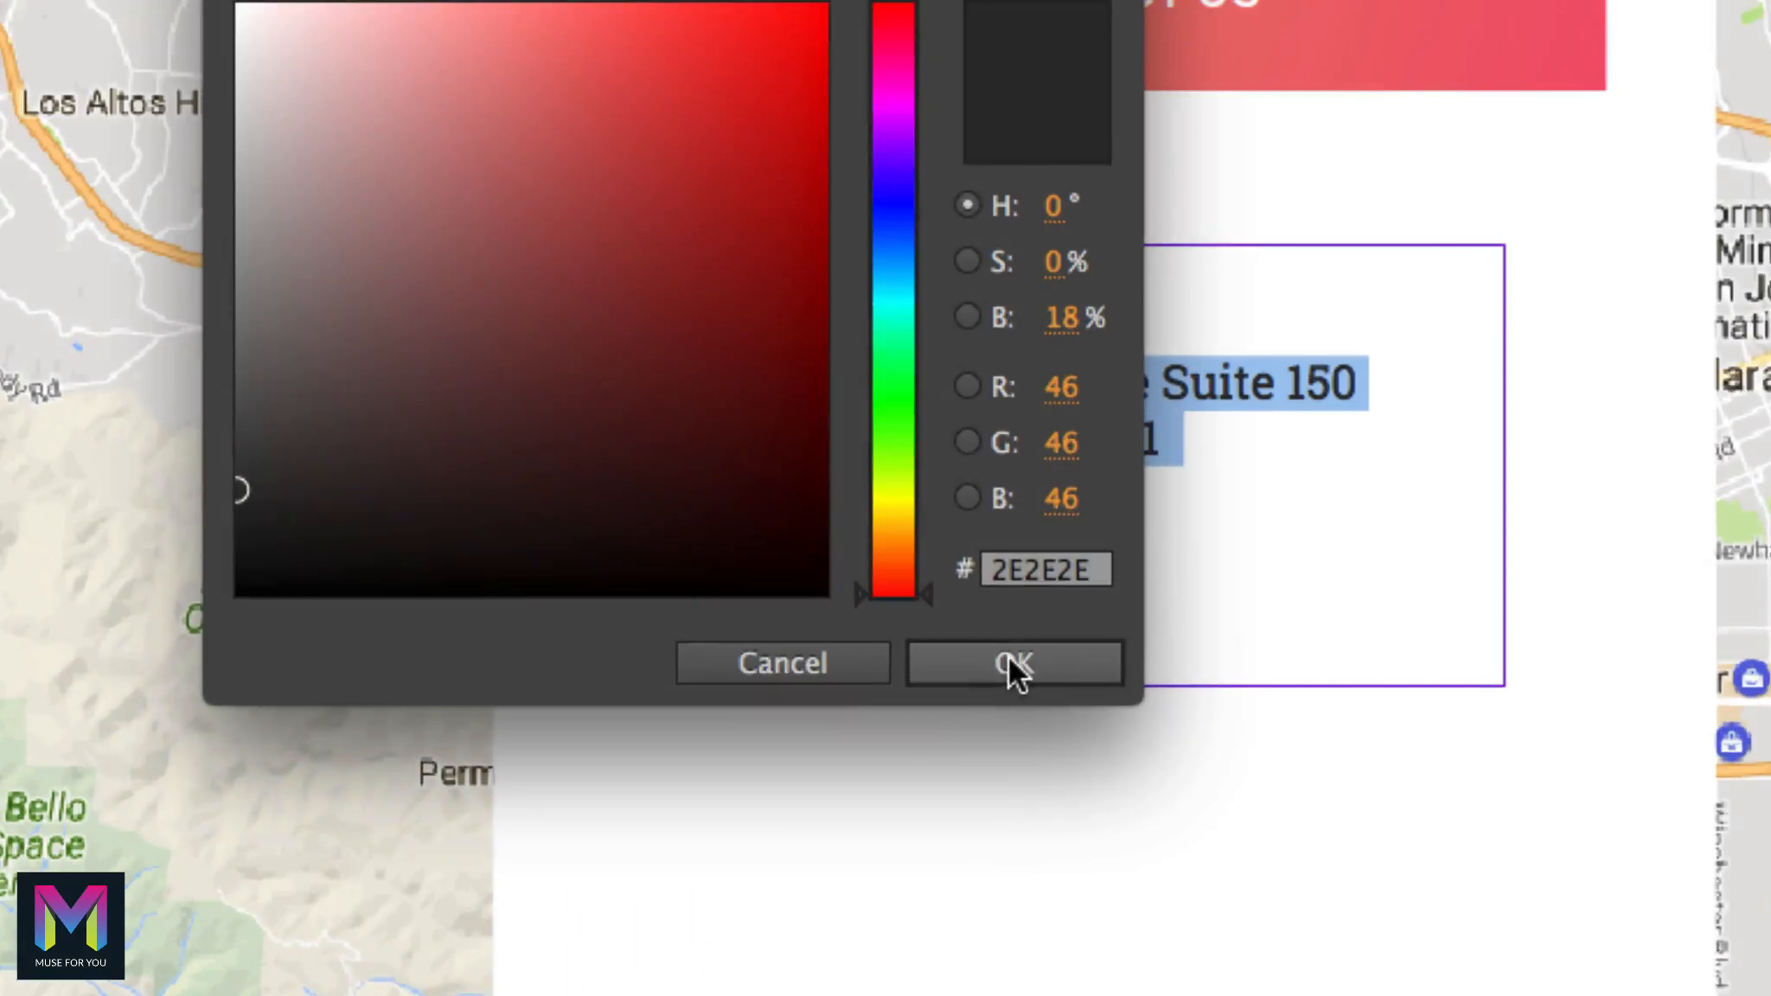
pyautogui.click(1010, 663)
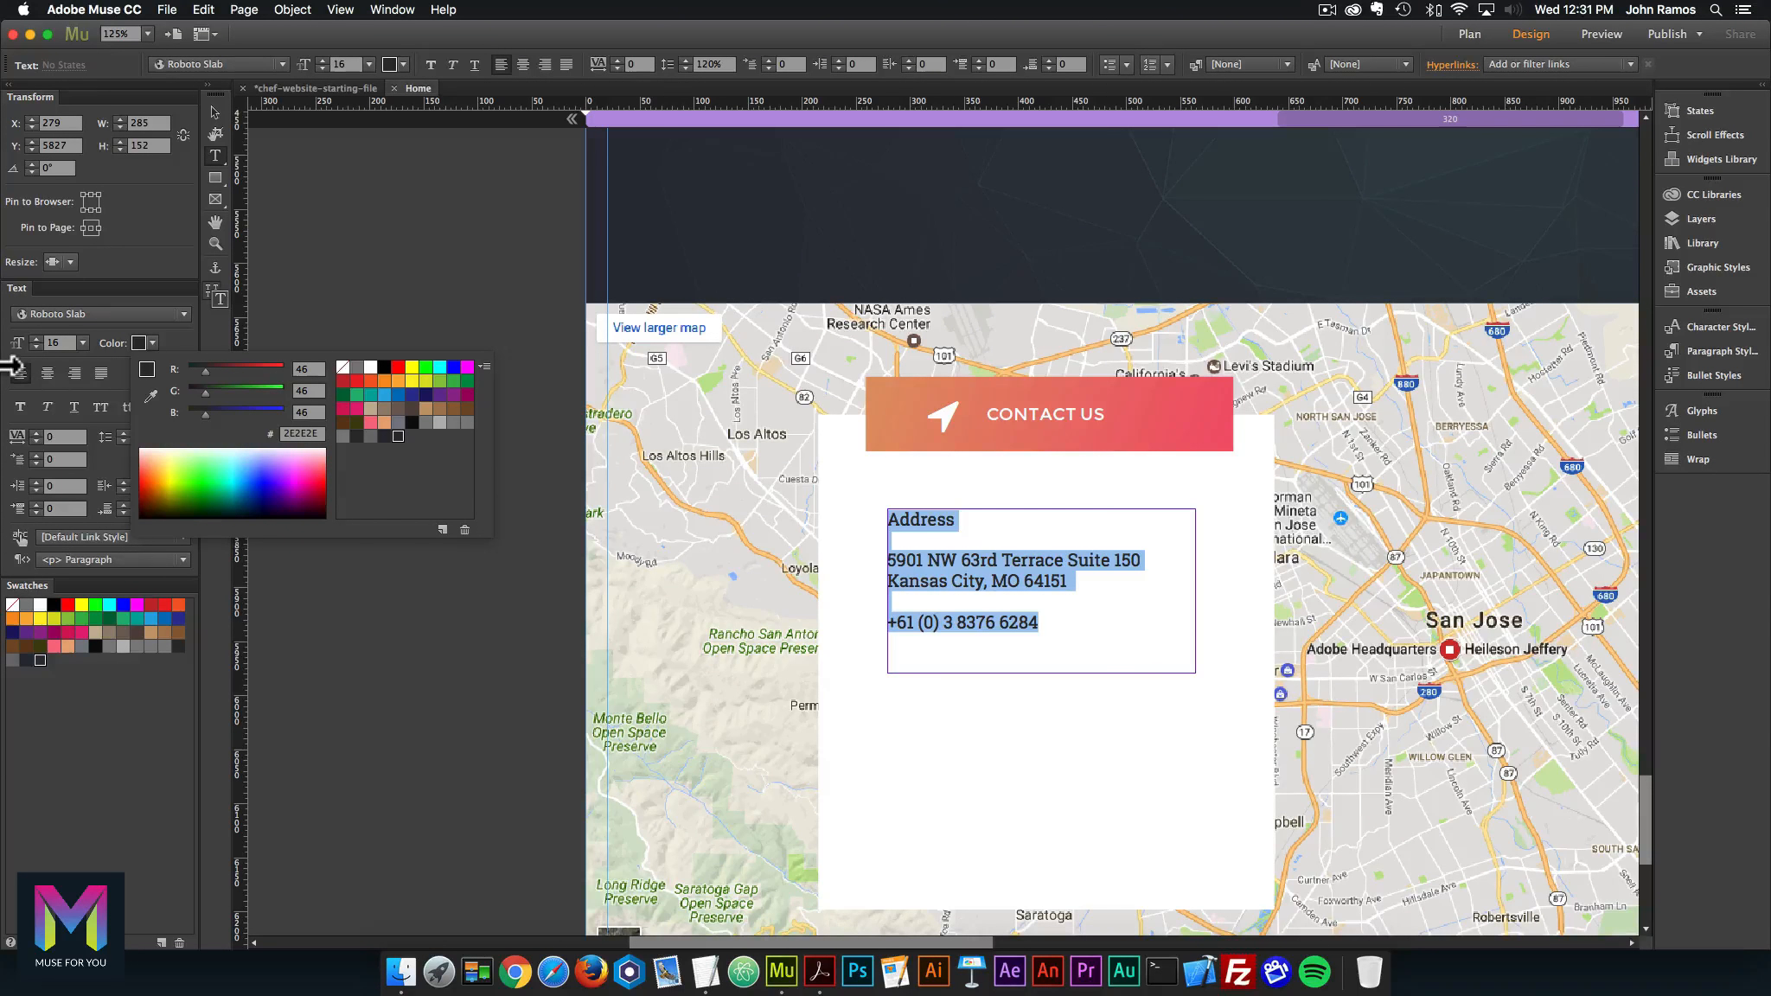
pyautogui.click(10, 349)
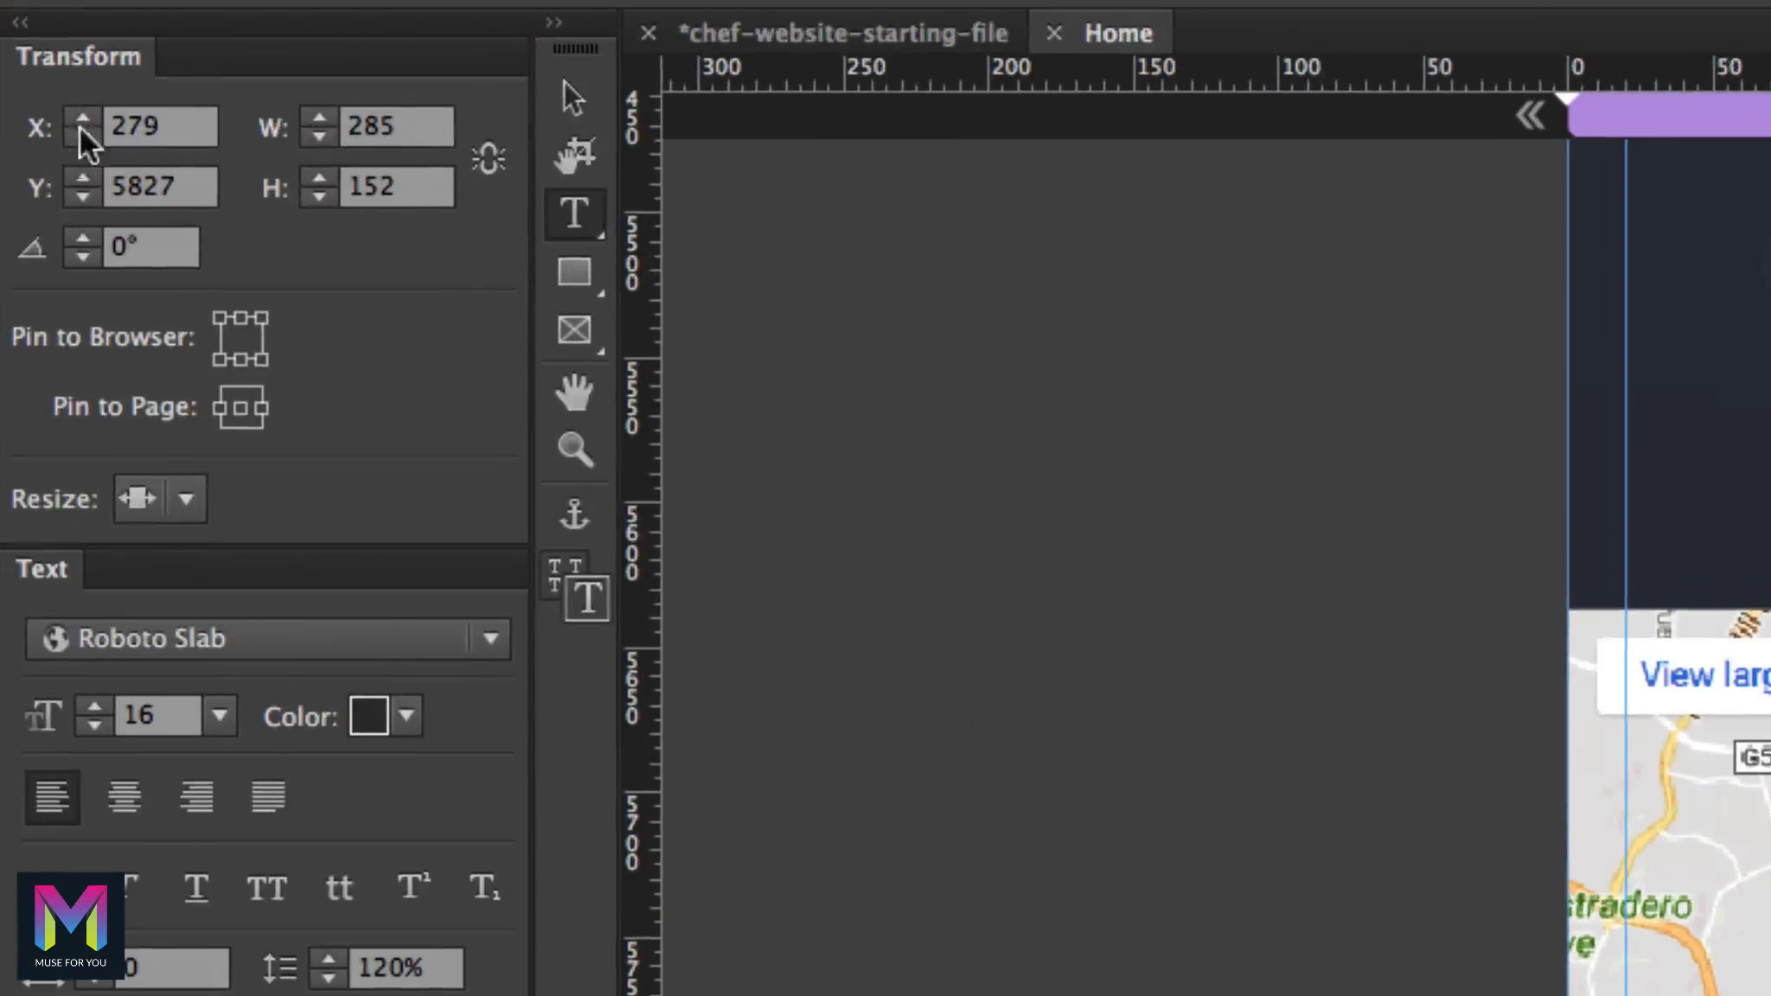
# Step: Set the address text frame's X position to 246
pyautogui.click(35, 122)
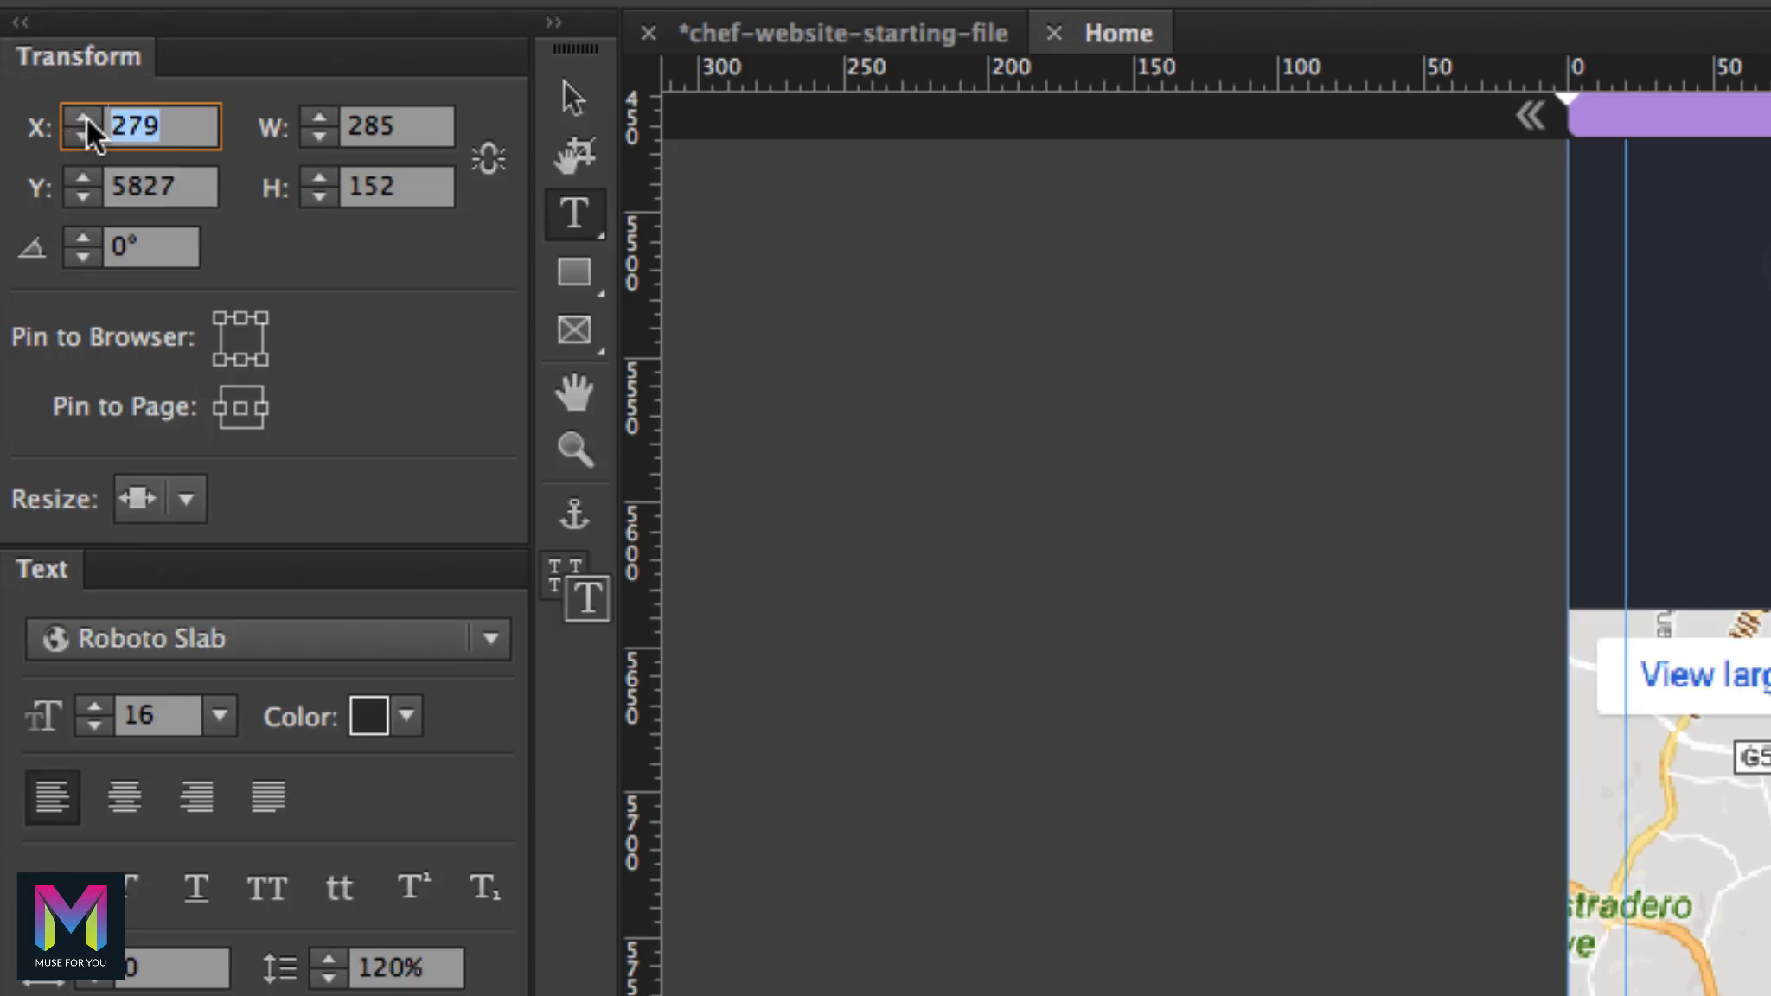
pyautogui.write('246')
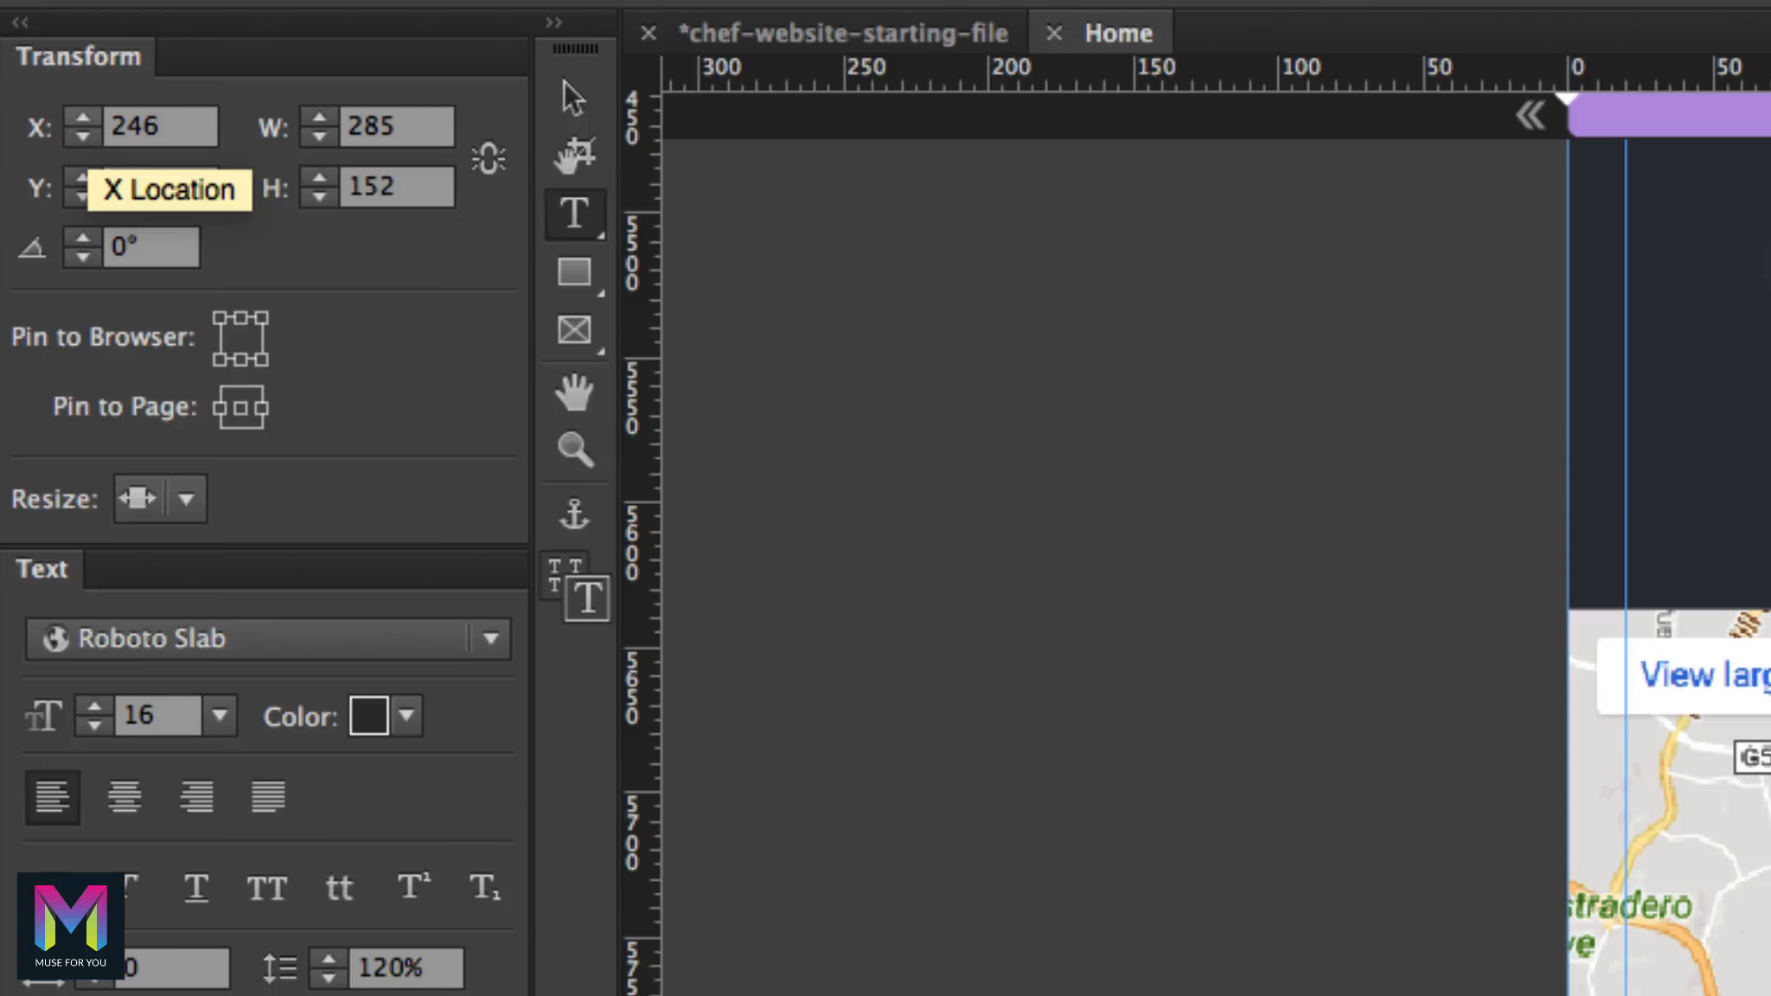
pyautogui.click(35, 184)
pyautogui.write('6')
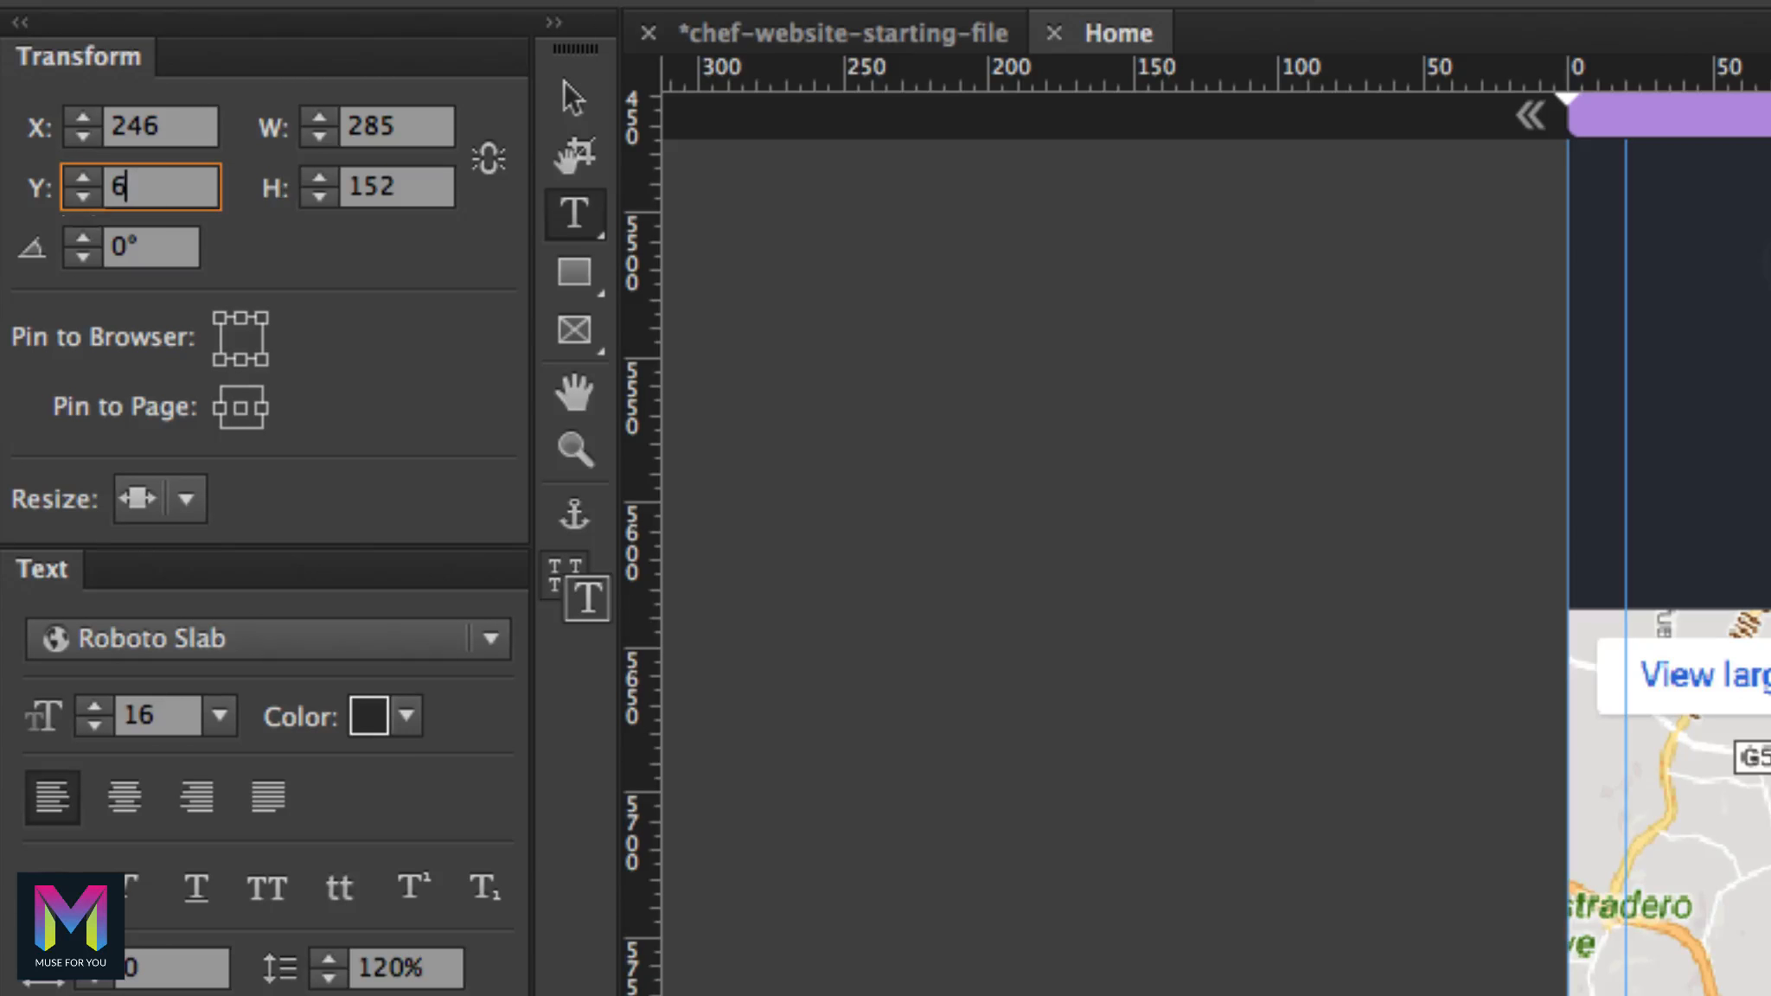
pyautogui.write('004')
pyautogui.click(298, 125)
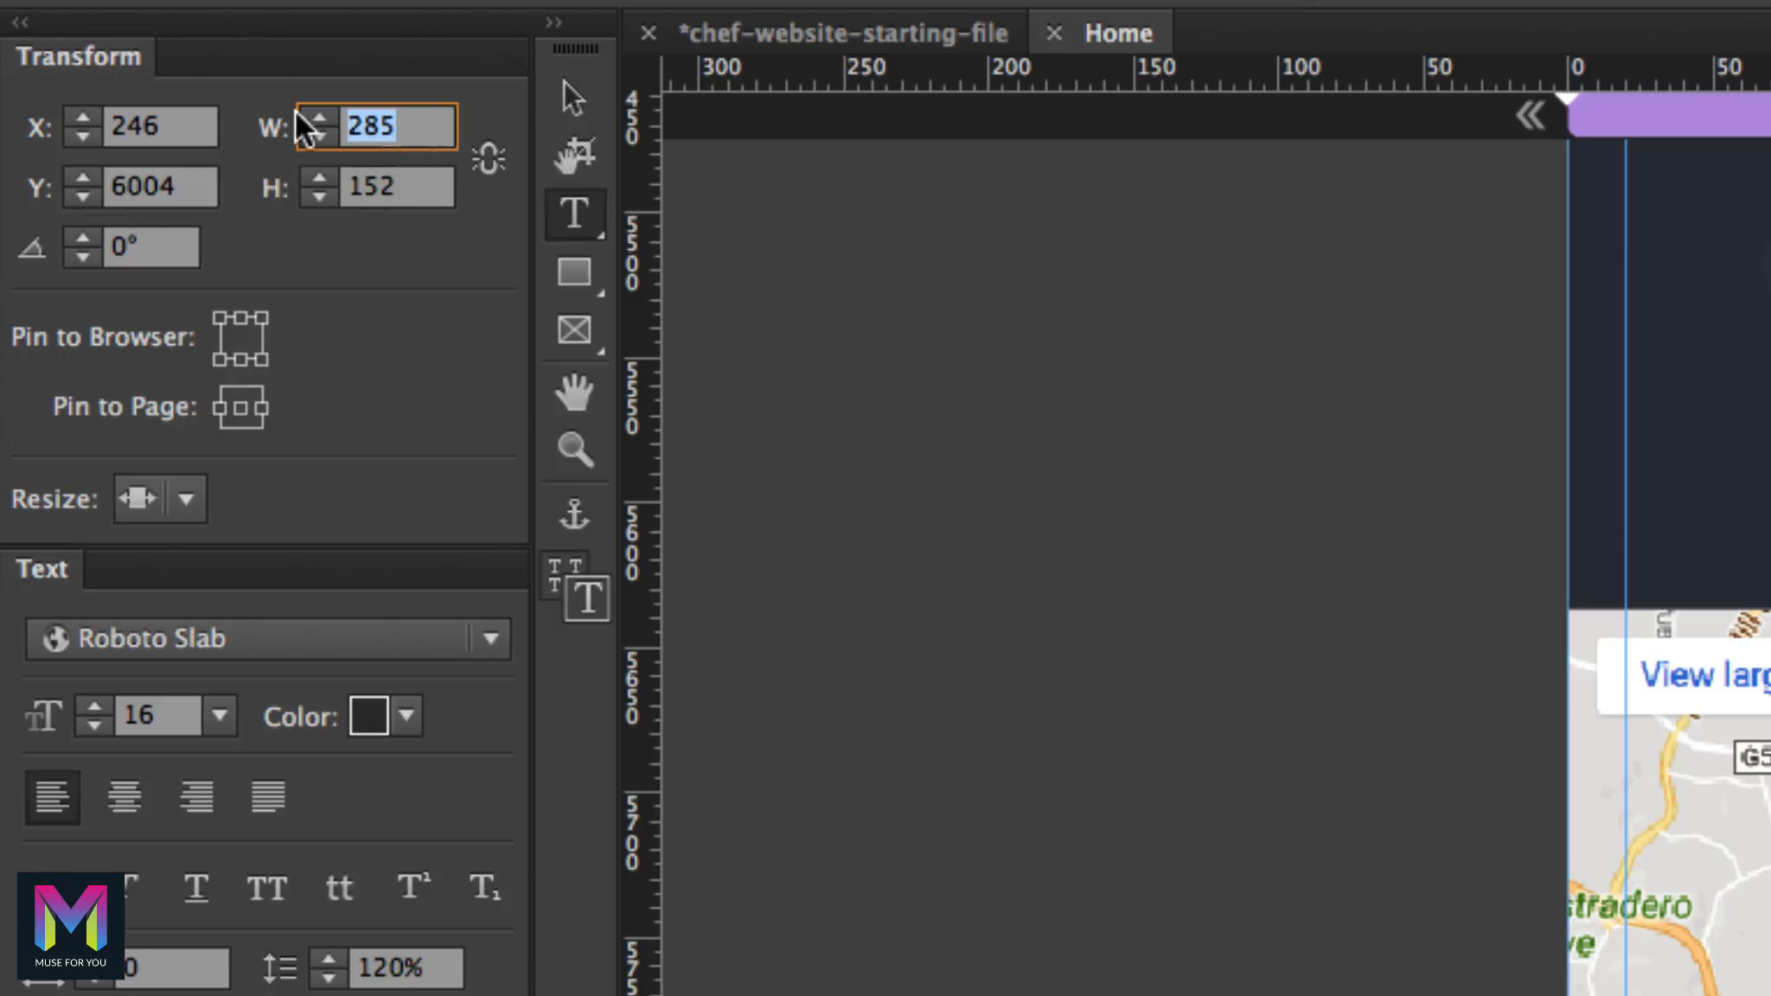
pyautogui.write('342')
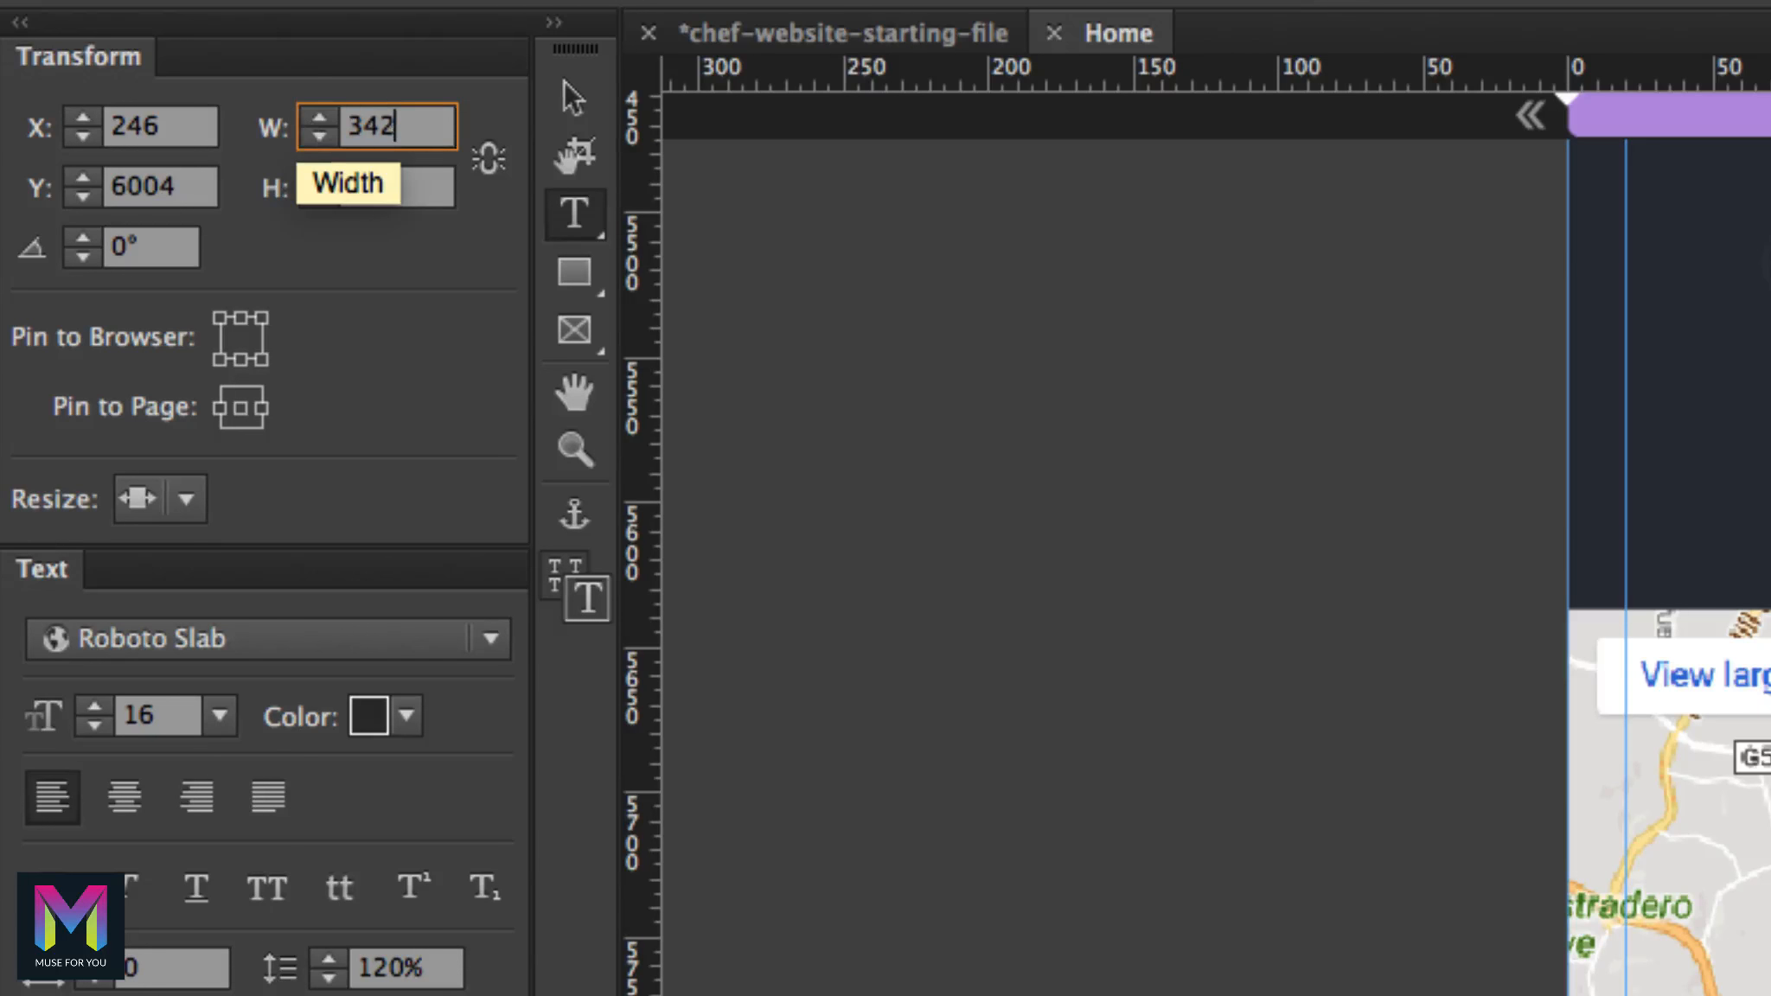
pyautogui.press('Return')
pyautogui.click(414, 208)
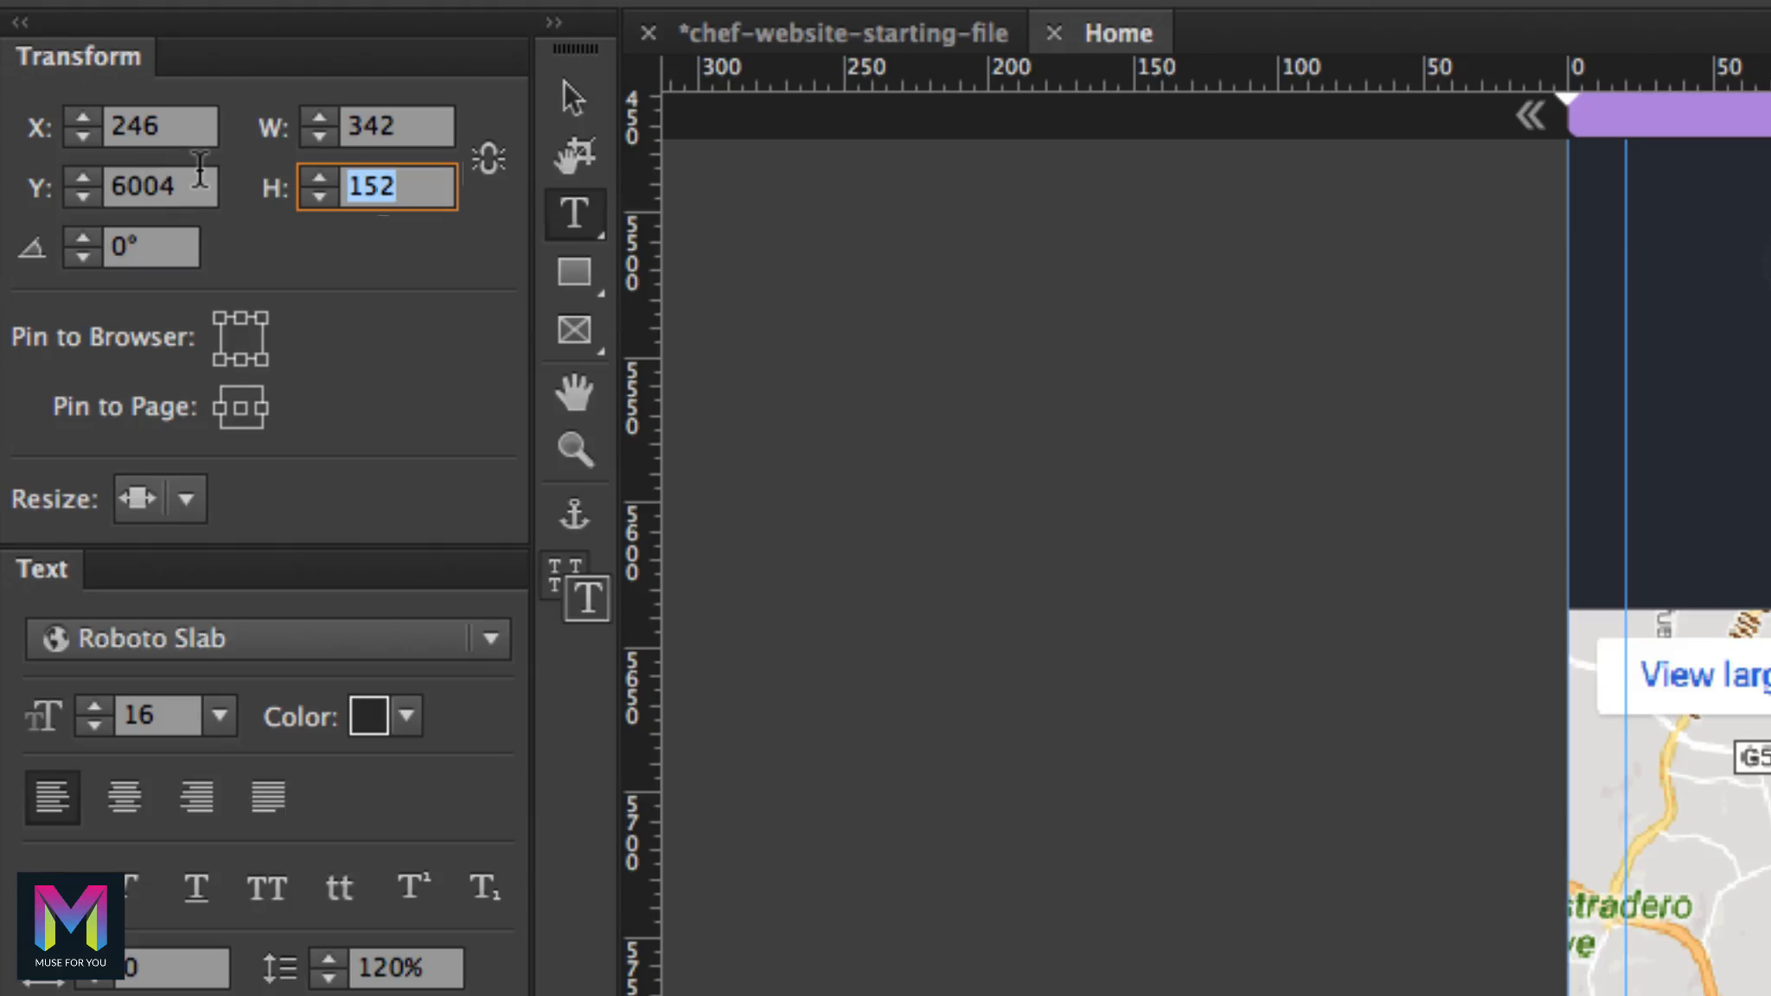
pyautogui.write('9')
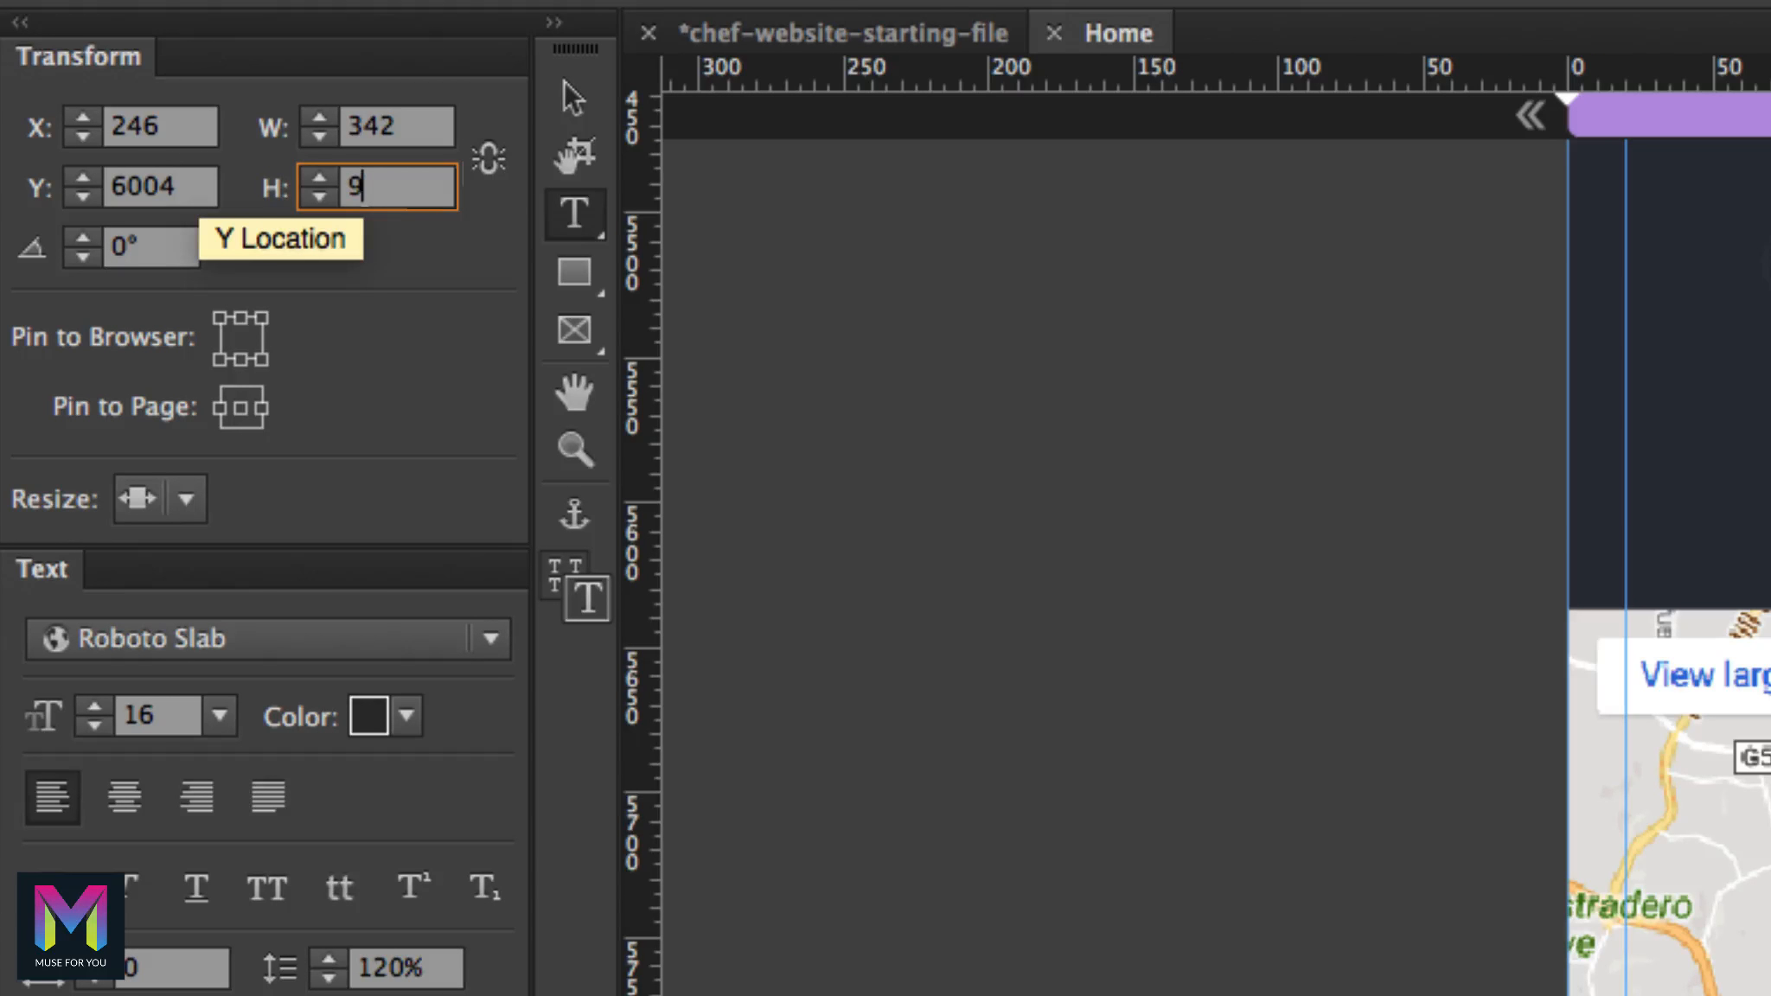
pyautogui.press('BackSpace')
# Step: Set the address text frame's Y position to 5834
pyautogui.click(184, 185)
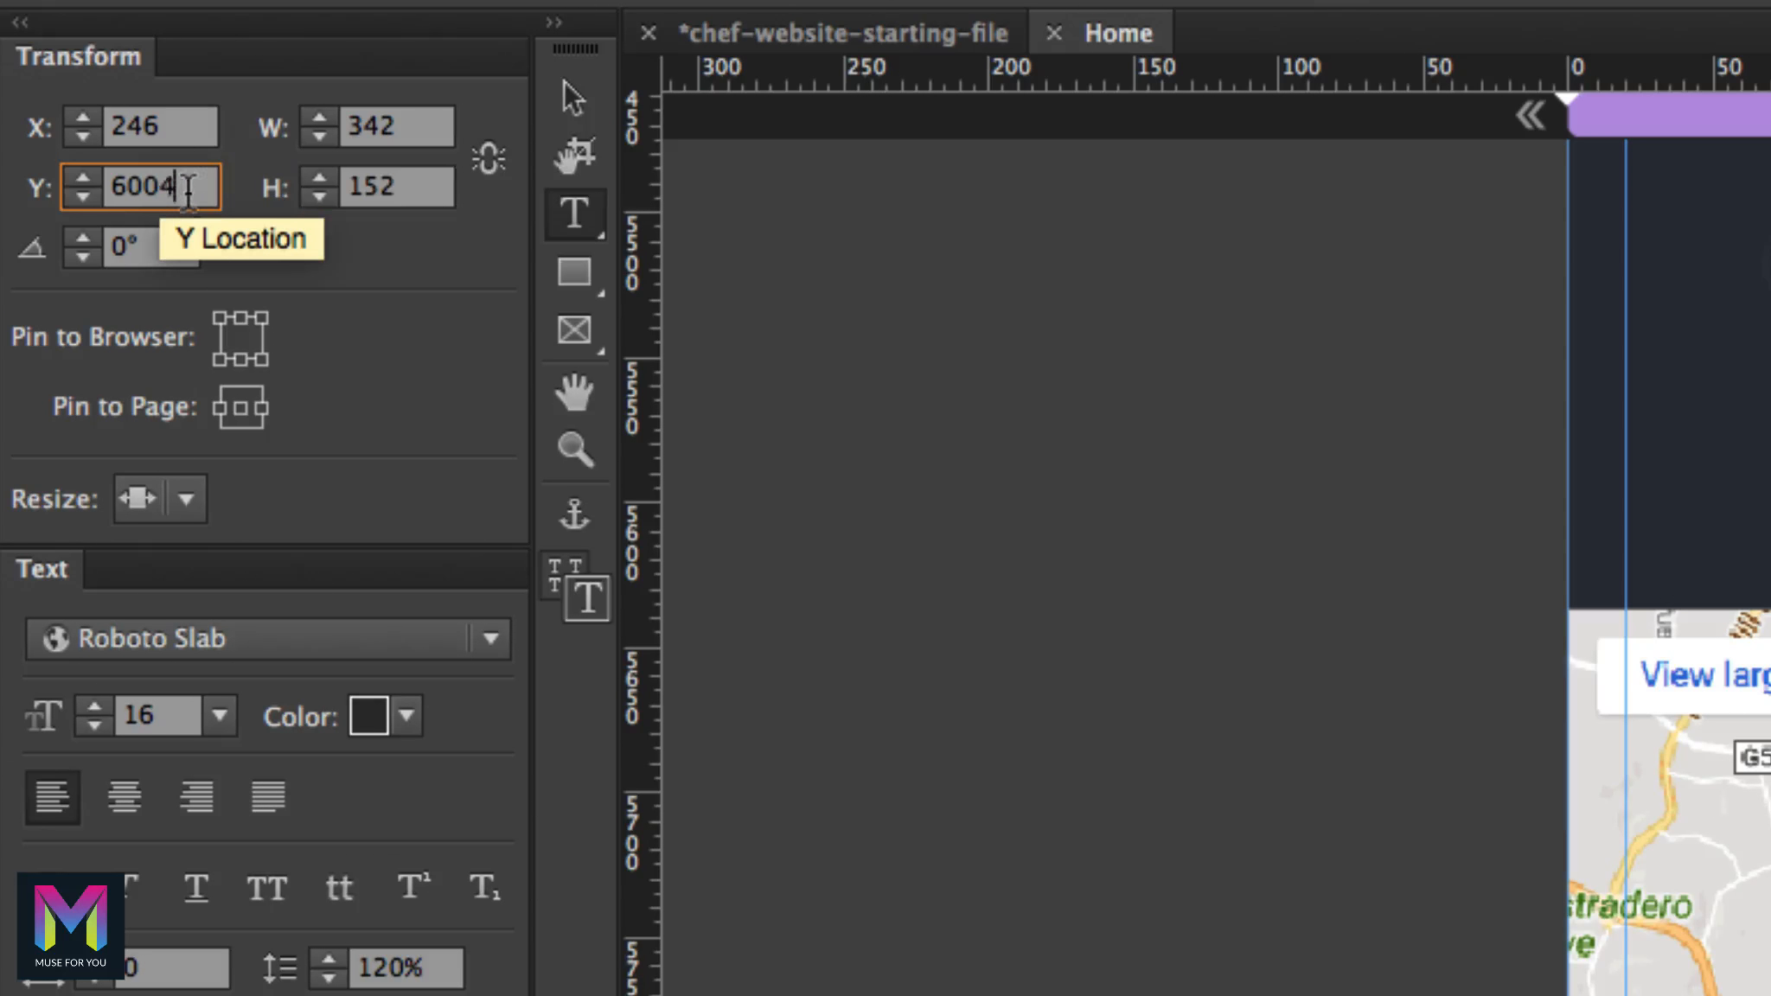
pyautogui.moveTo(184, 184); pyautogui.dragTo(44, 185)
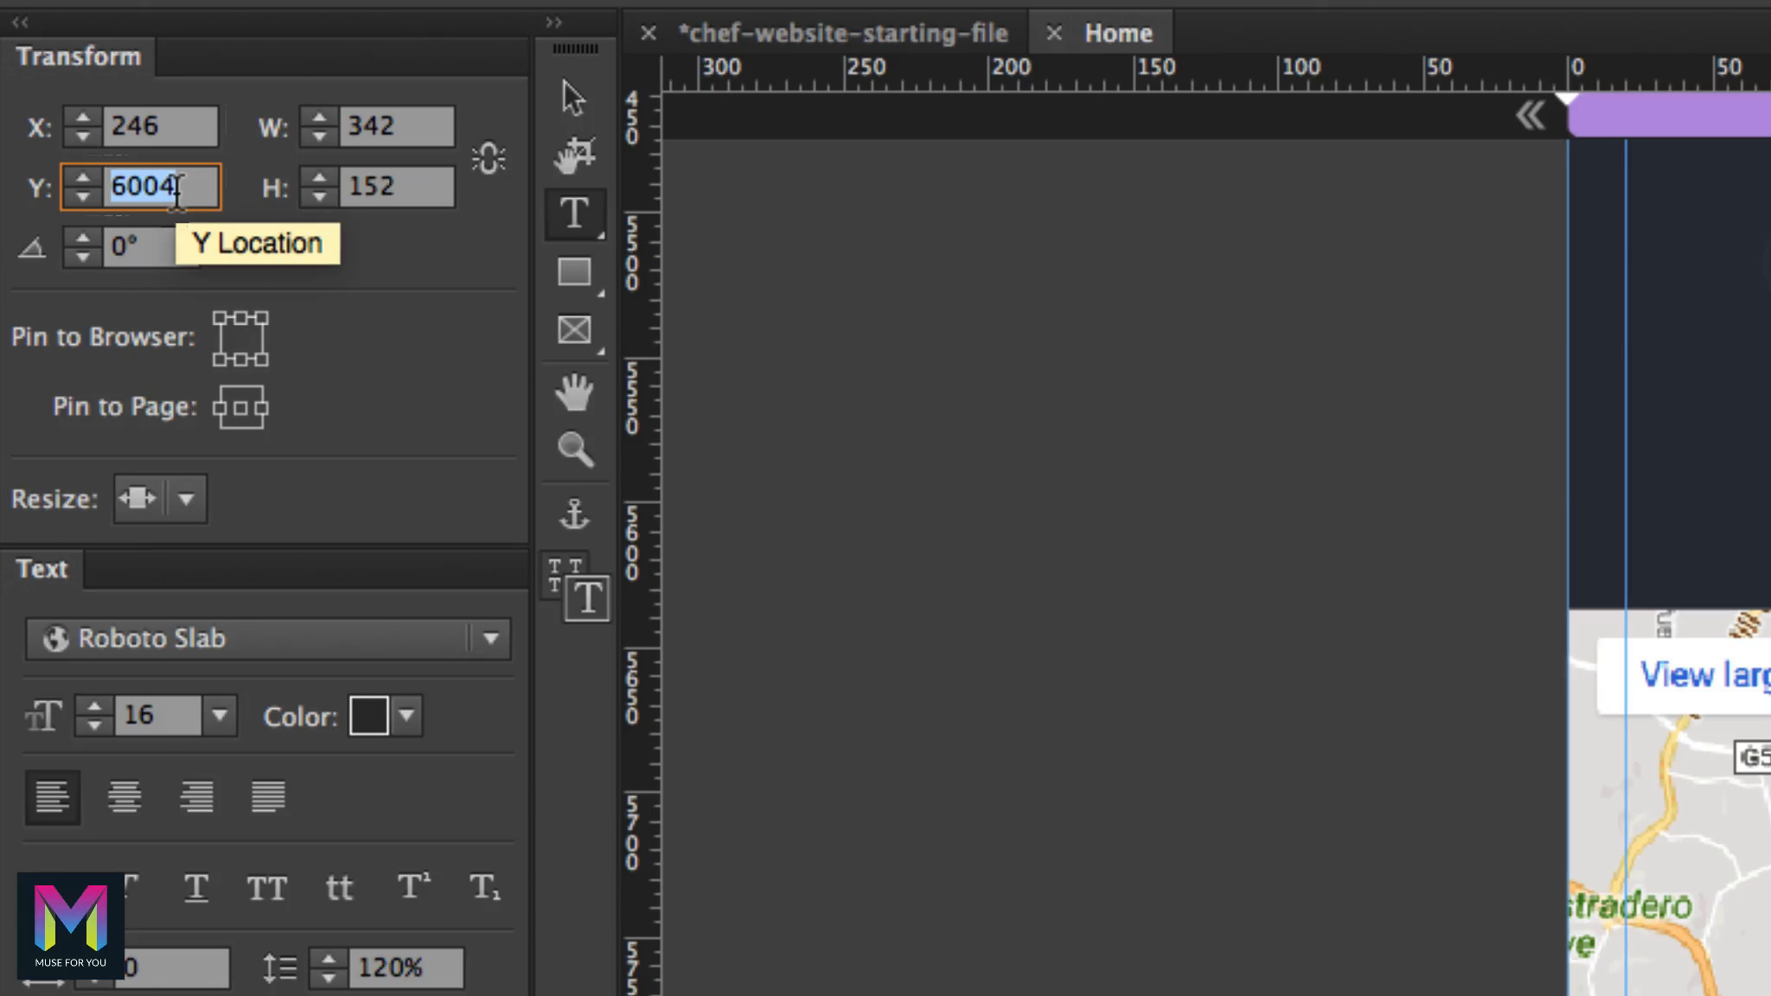
pyautogui.write('5')
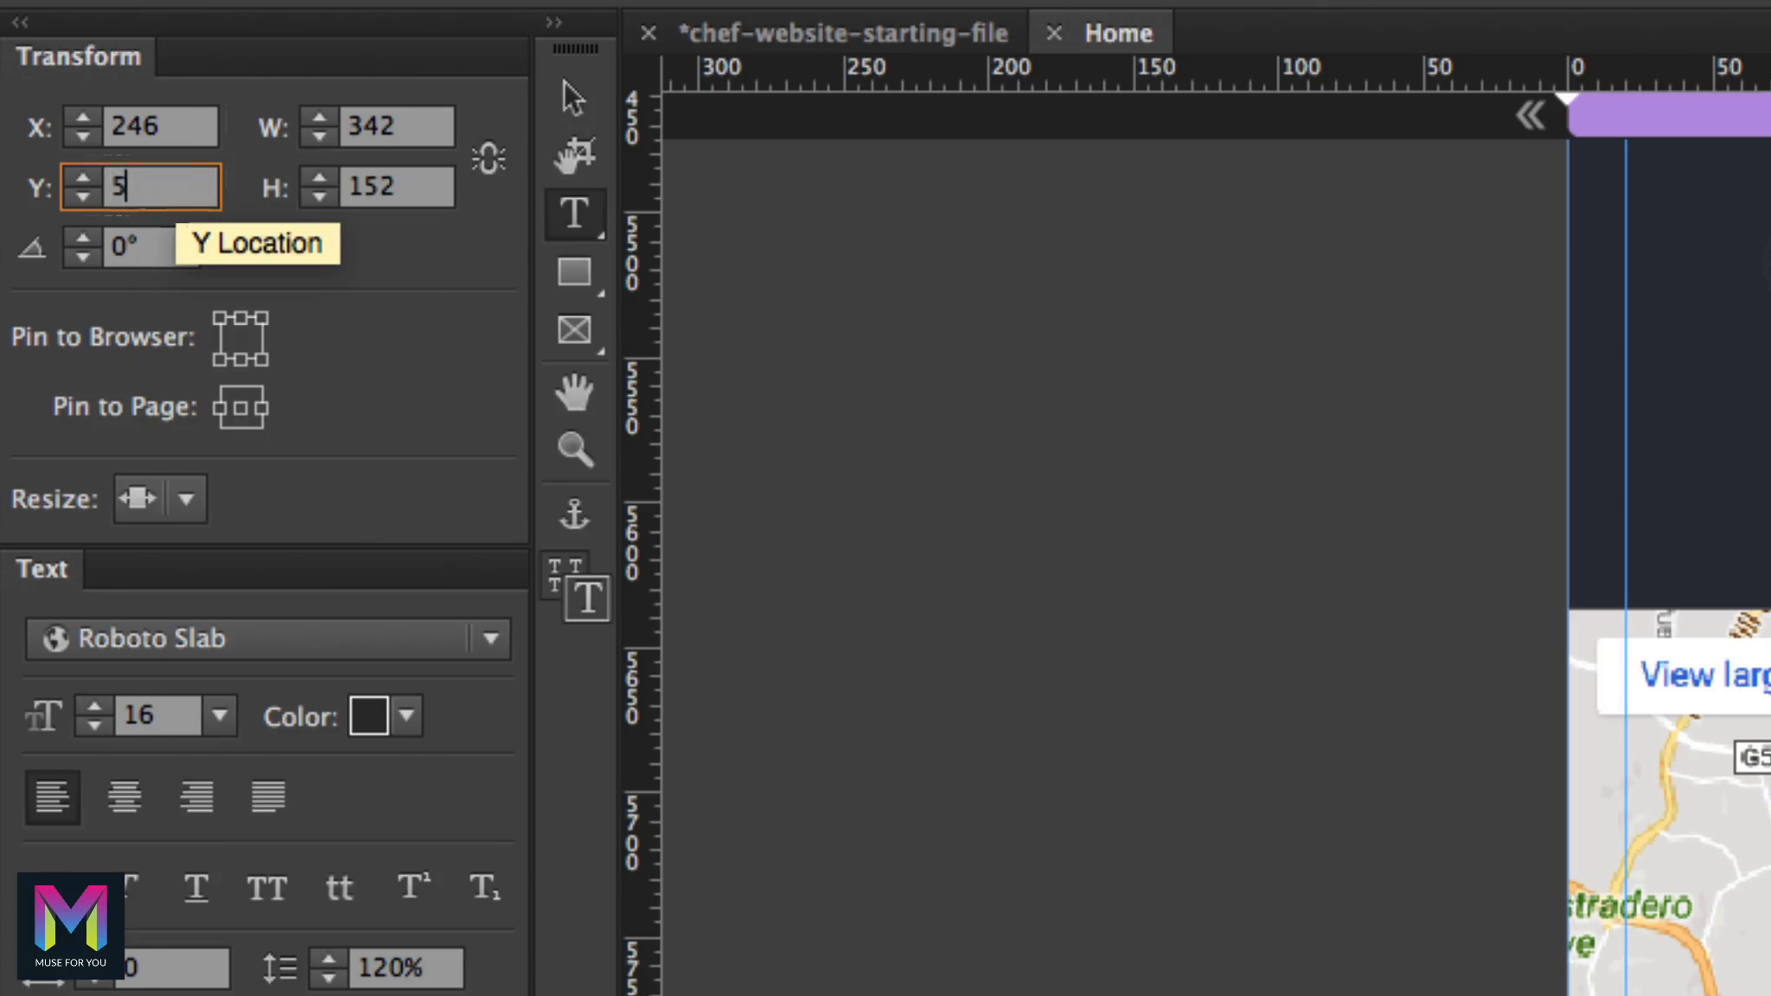
pyautogui.write('834')
pyautogui.press('Return')
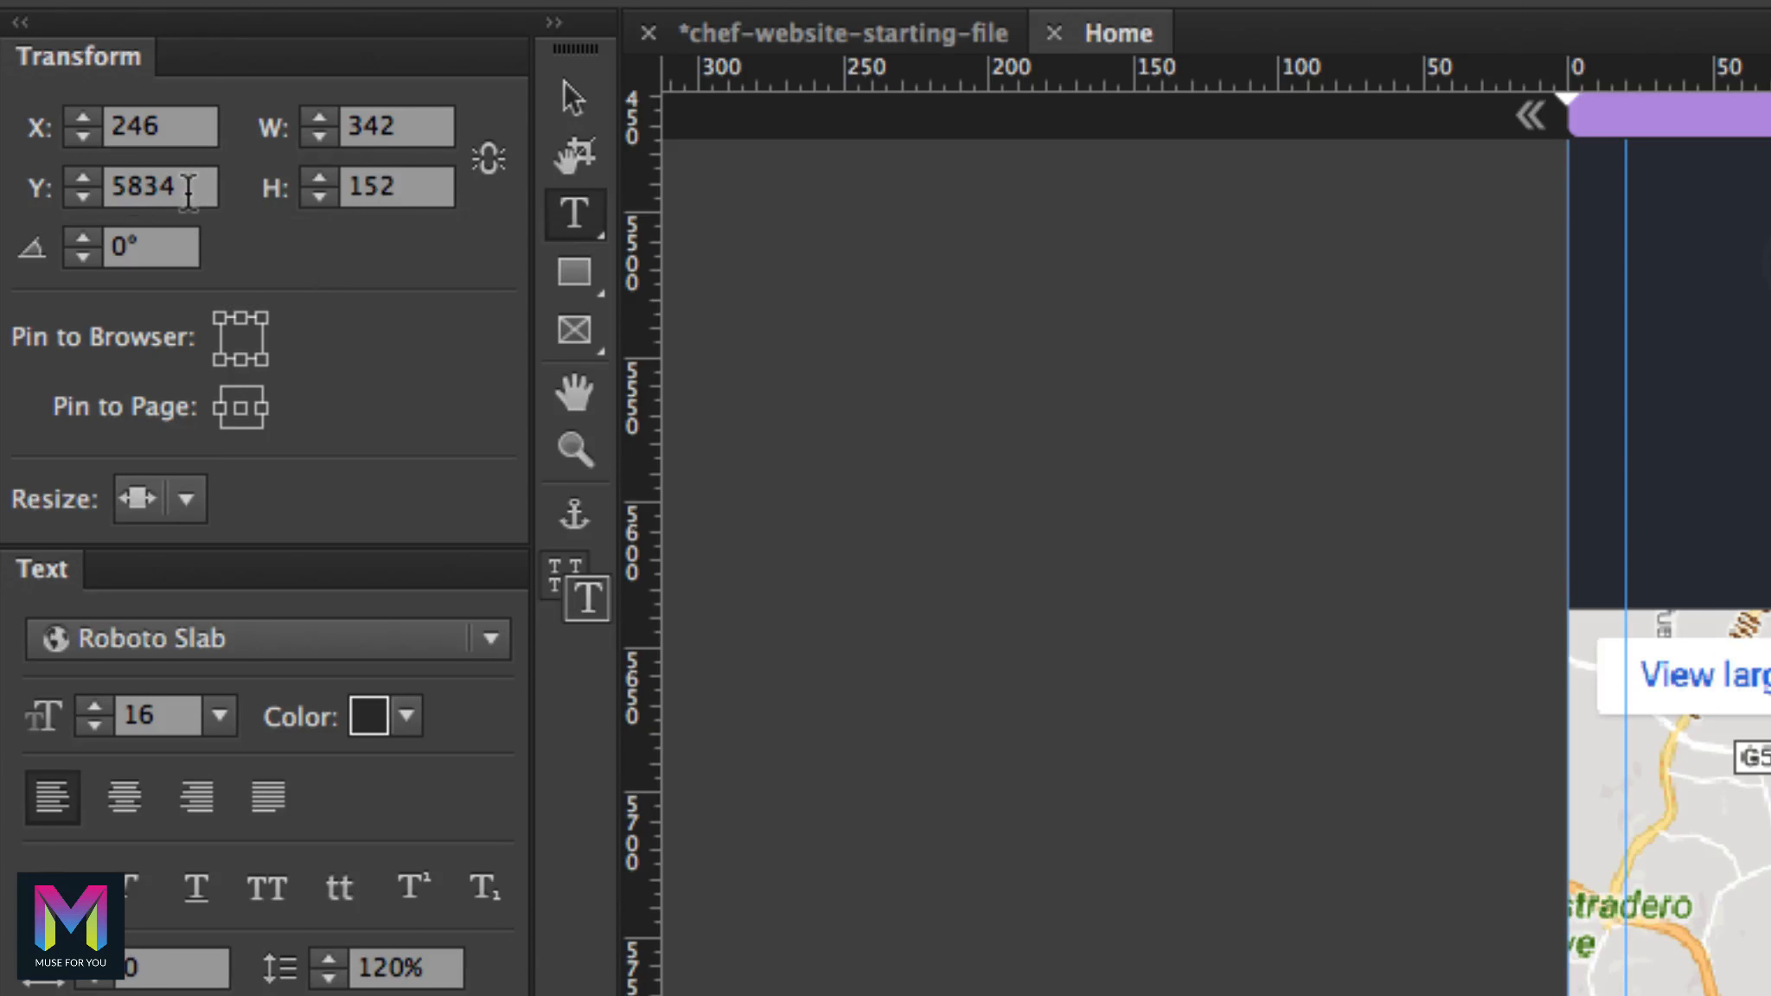
# Step: Size the address text frame to 320 wide by 114 high, pin it to the page centre and lock its resizing
pyautogui.click(427, 131)
pyautogui.write('320')
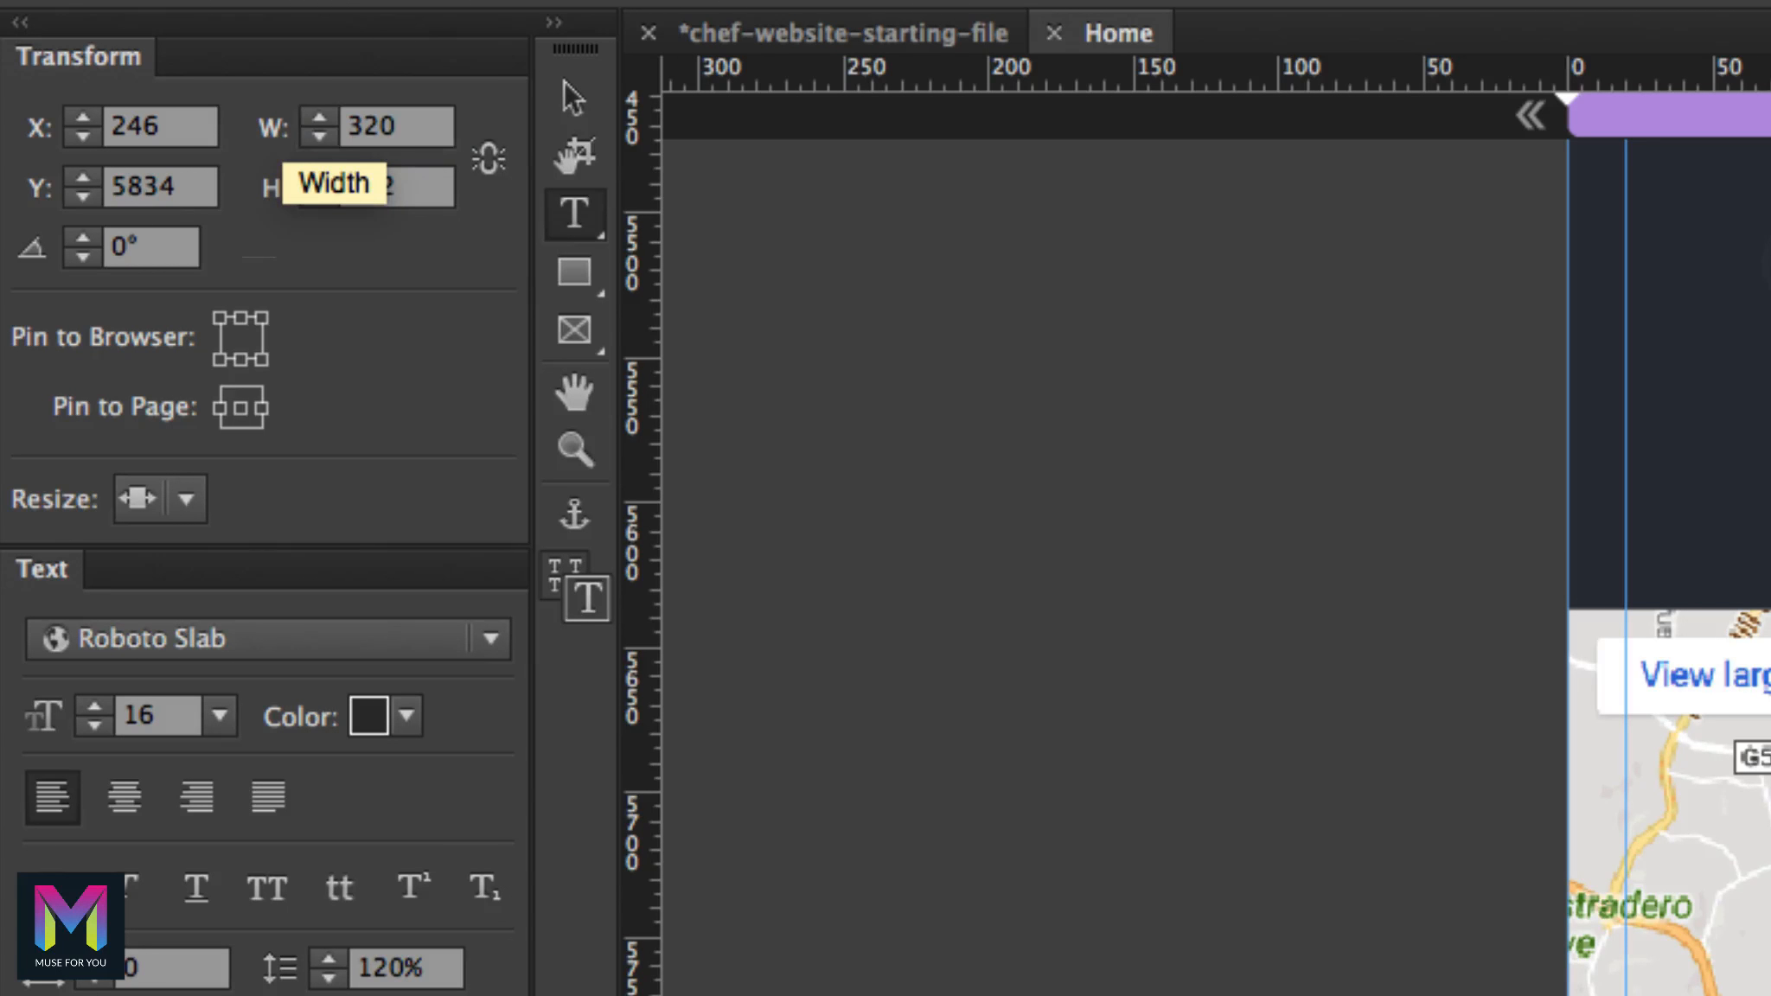
pyautogui.click(421, 186)
pyautogui.write('114')
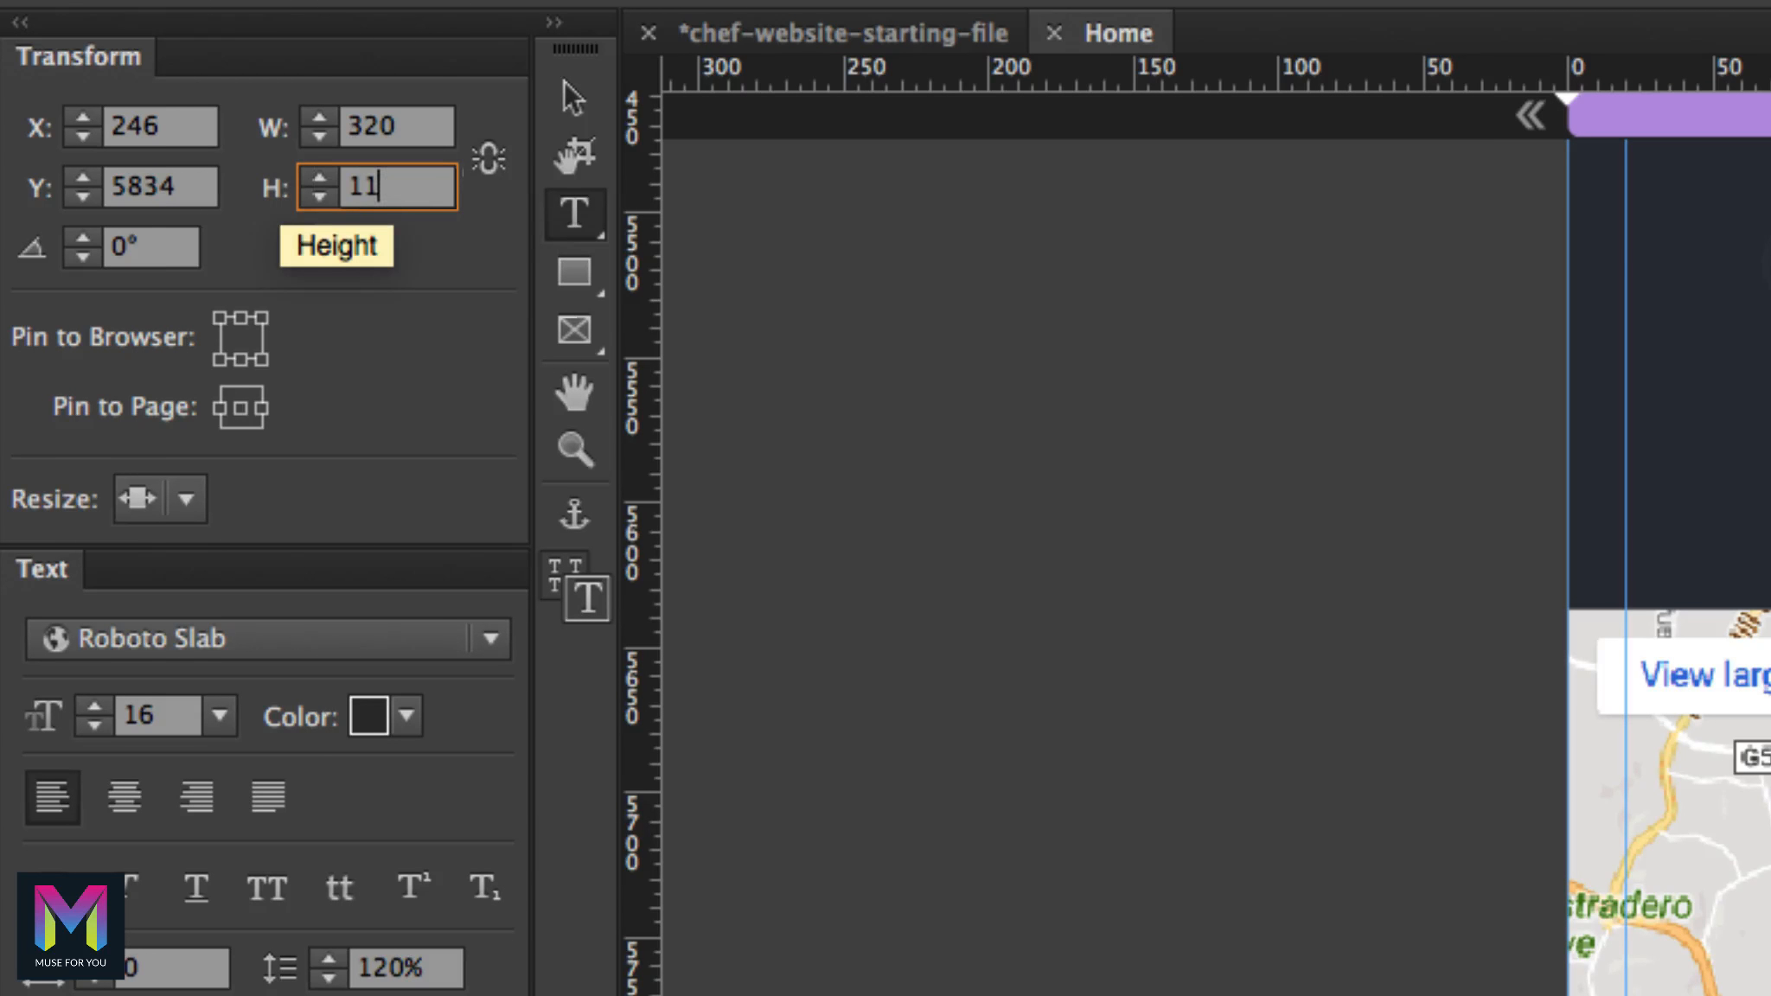
pyautogui.press('Return')
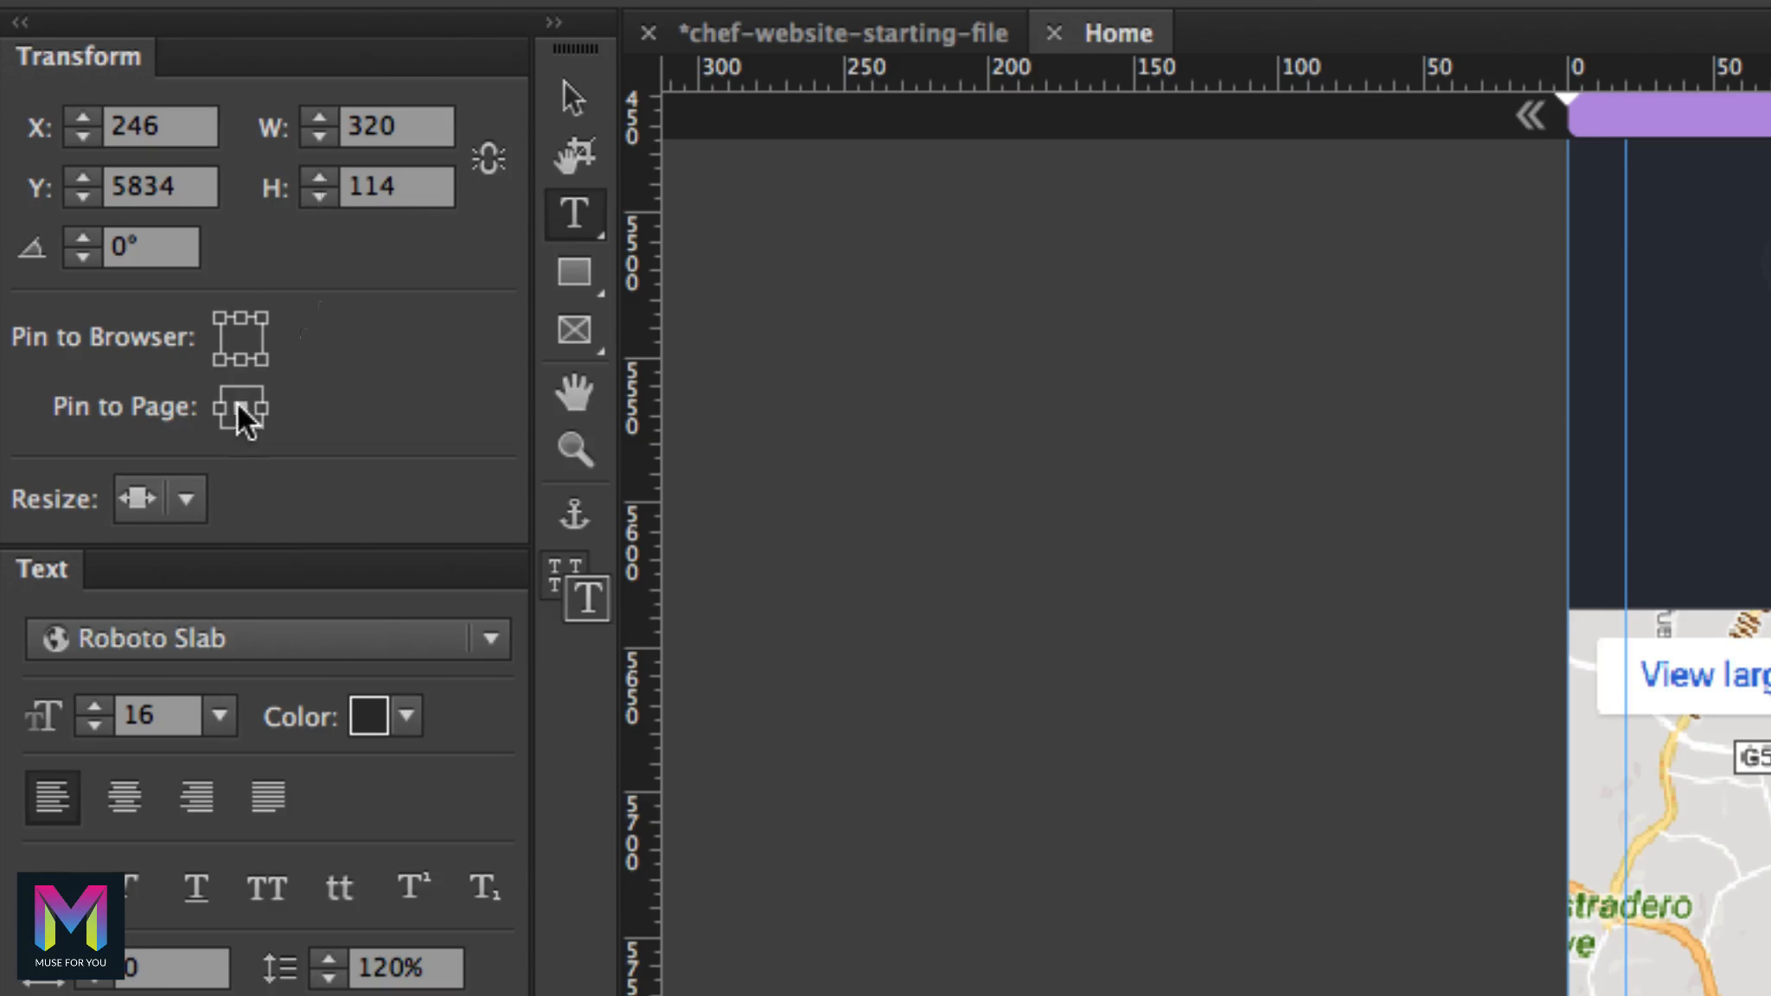
pyautogui.click(186, 499)
pyautogui.click(199, 559)
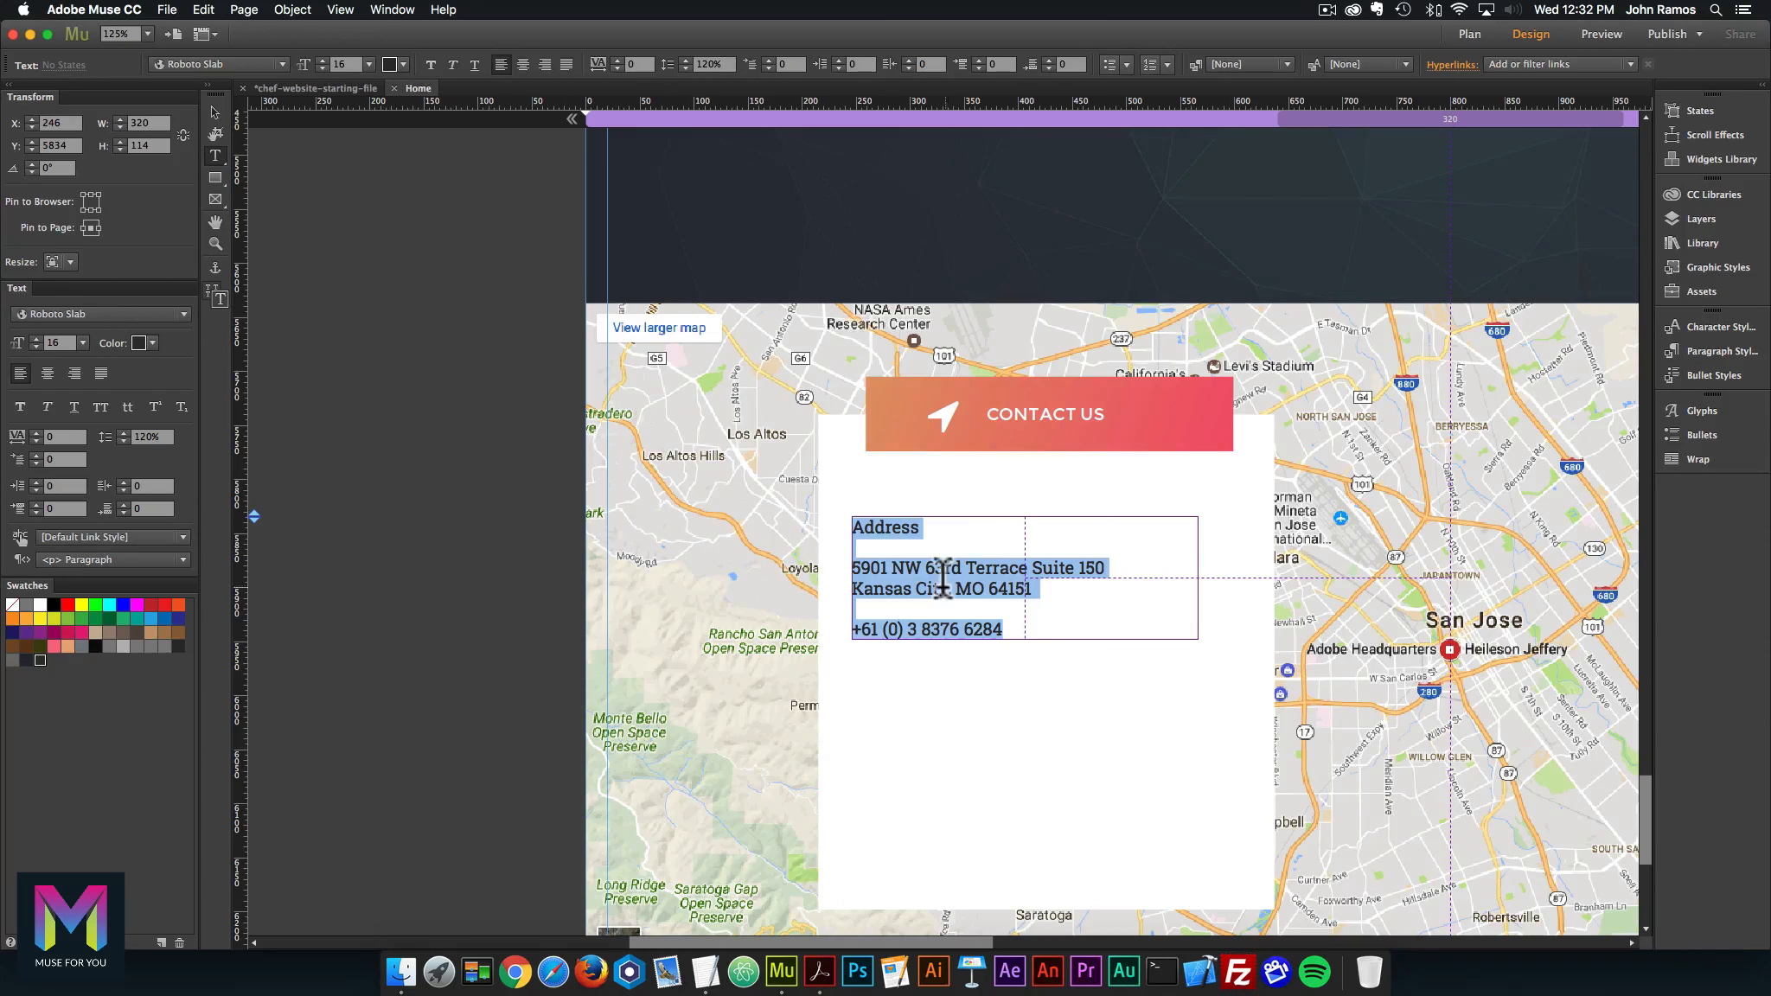
# Step: Draw a text frame about 266 wide and 108 high below the address text in the white contact box
pyautogui.click(211, 113)
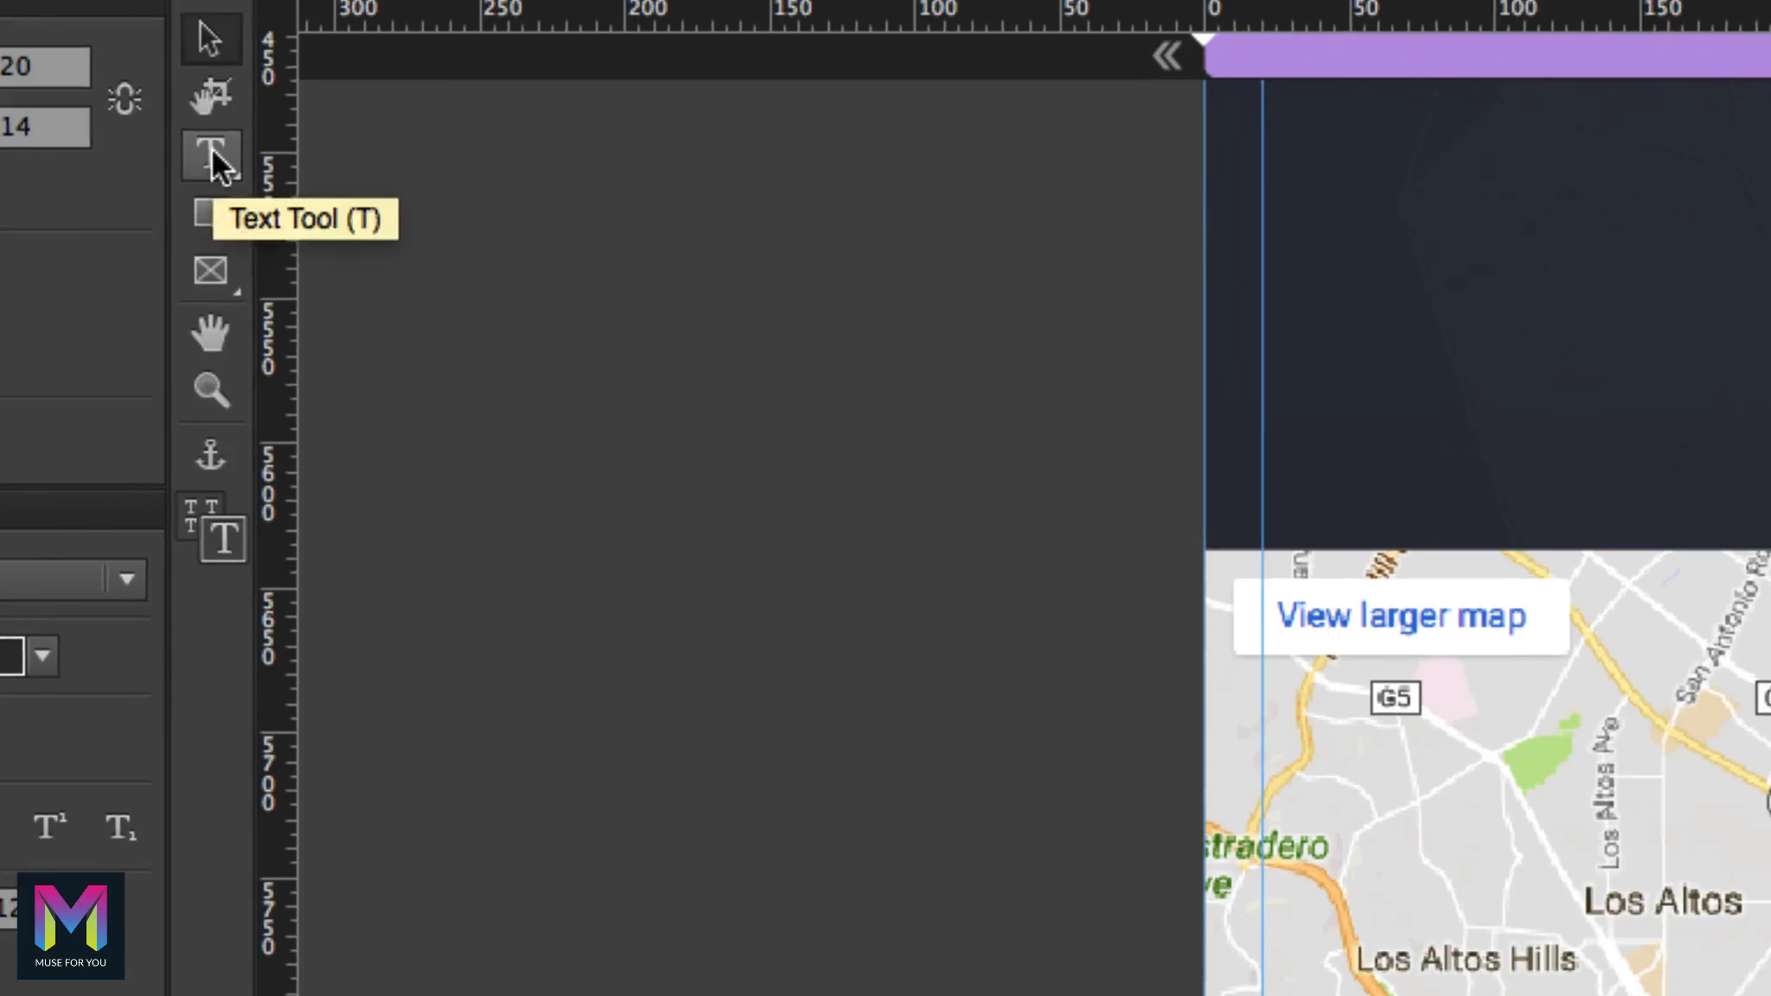
pyautogui.click(216, 156)
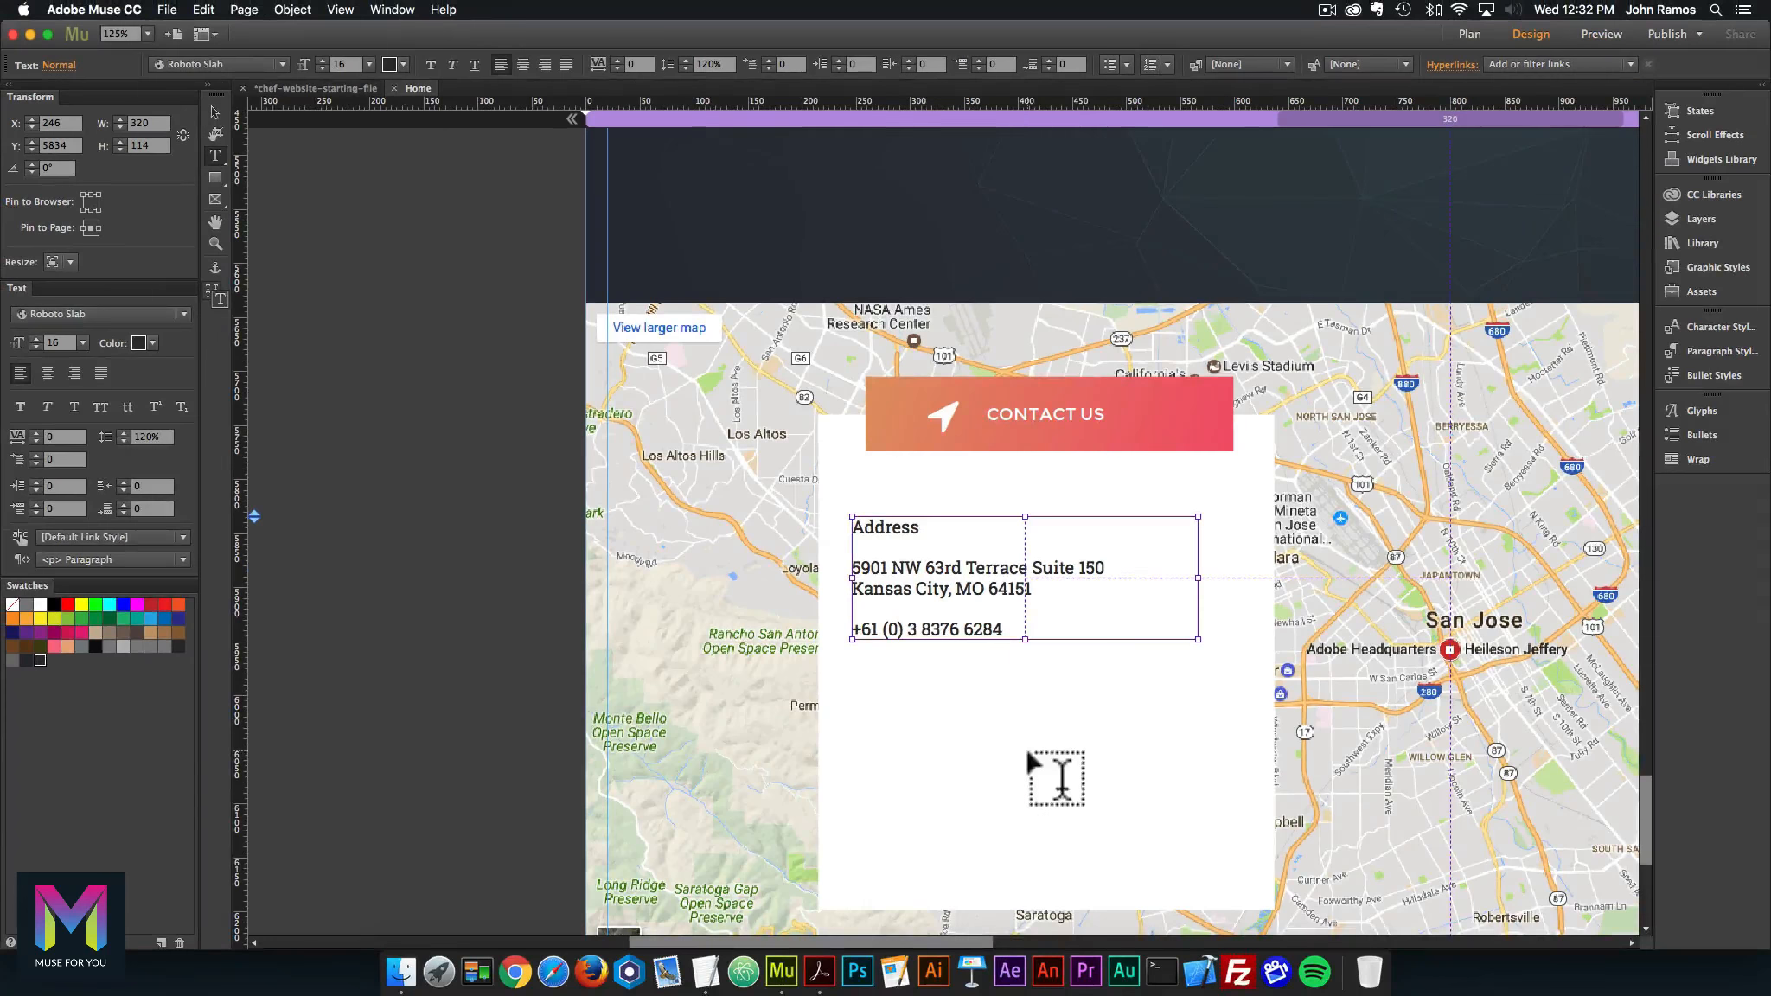
pyautogui.moveTo(867, 689); pyautogui.dragTo(1153, 806)
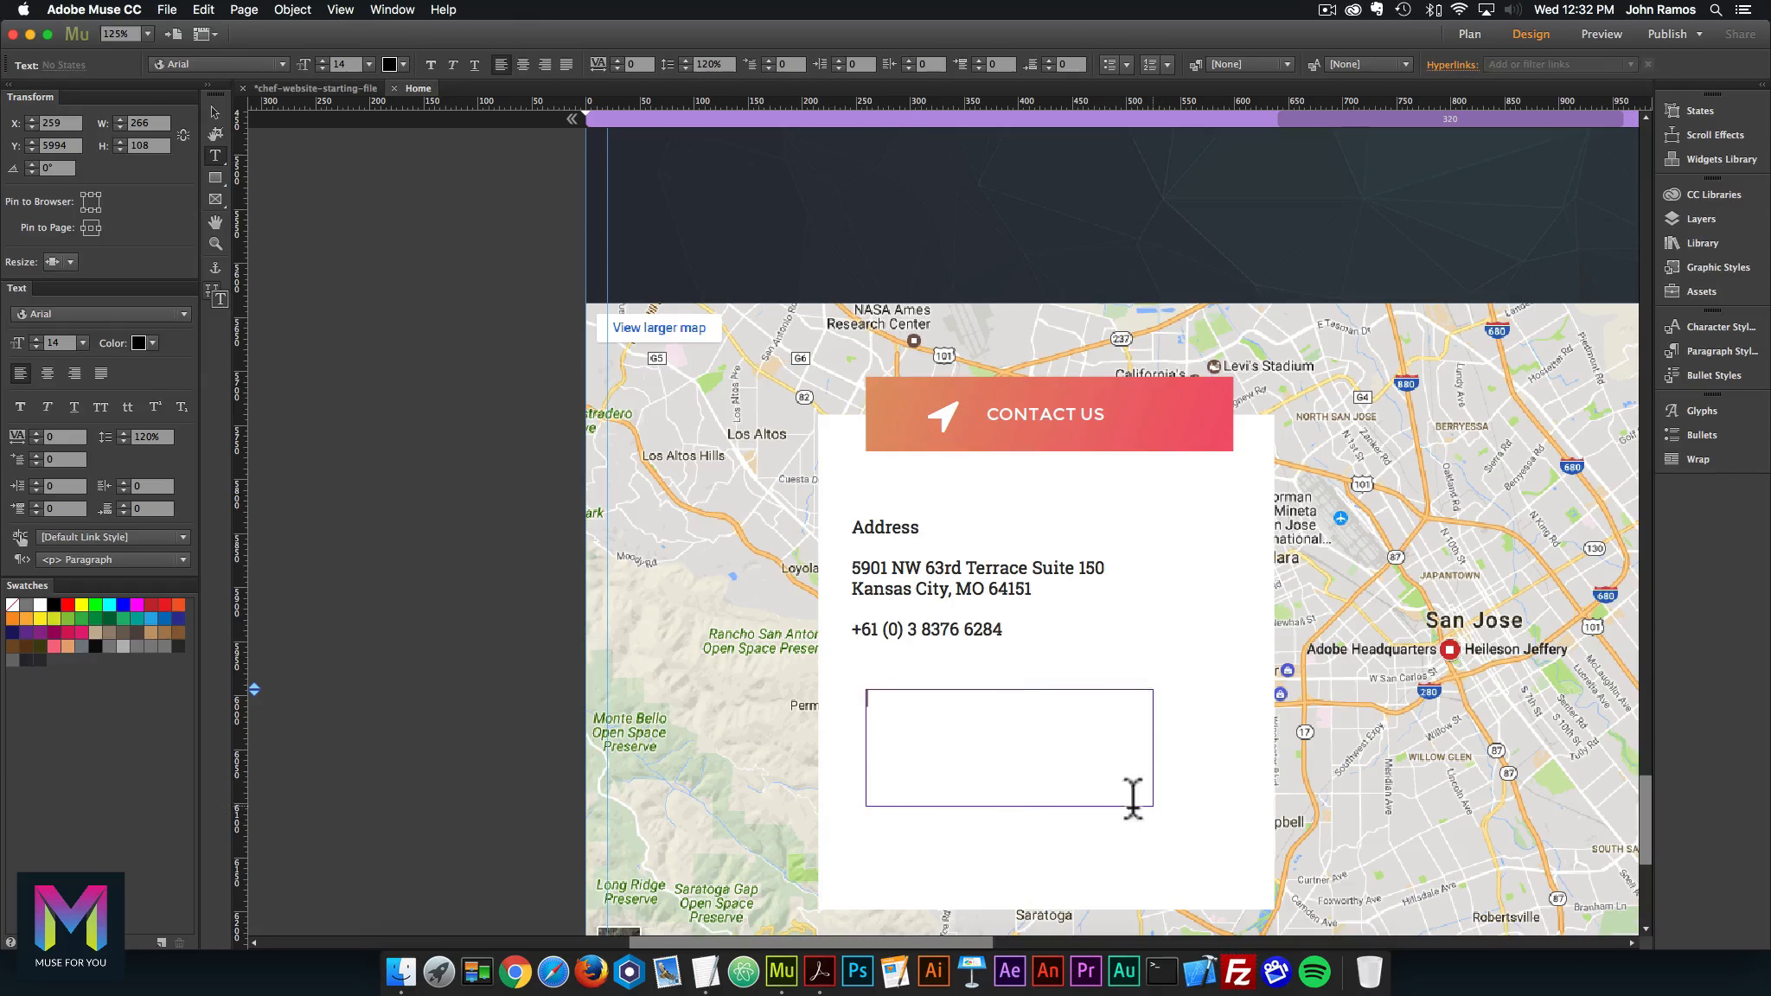
# Step: Copy the Working Hours text from the section-6-text document in TextEdit and paste it into the empty text frame in Adobe Muse
pyautogui.click(706, 970)
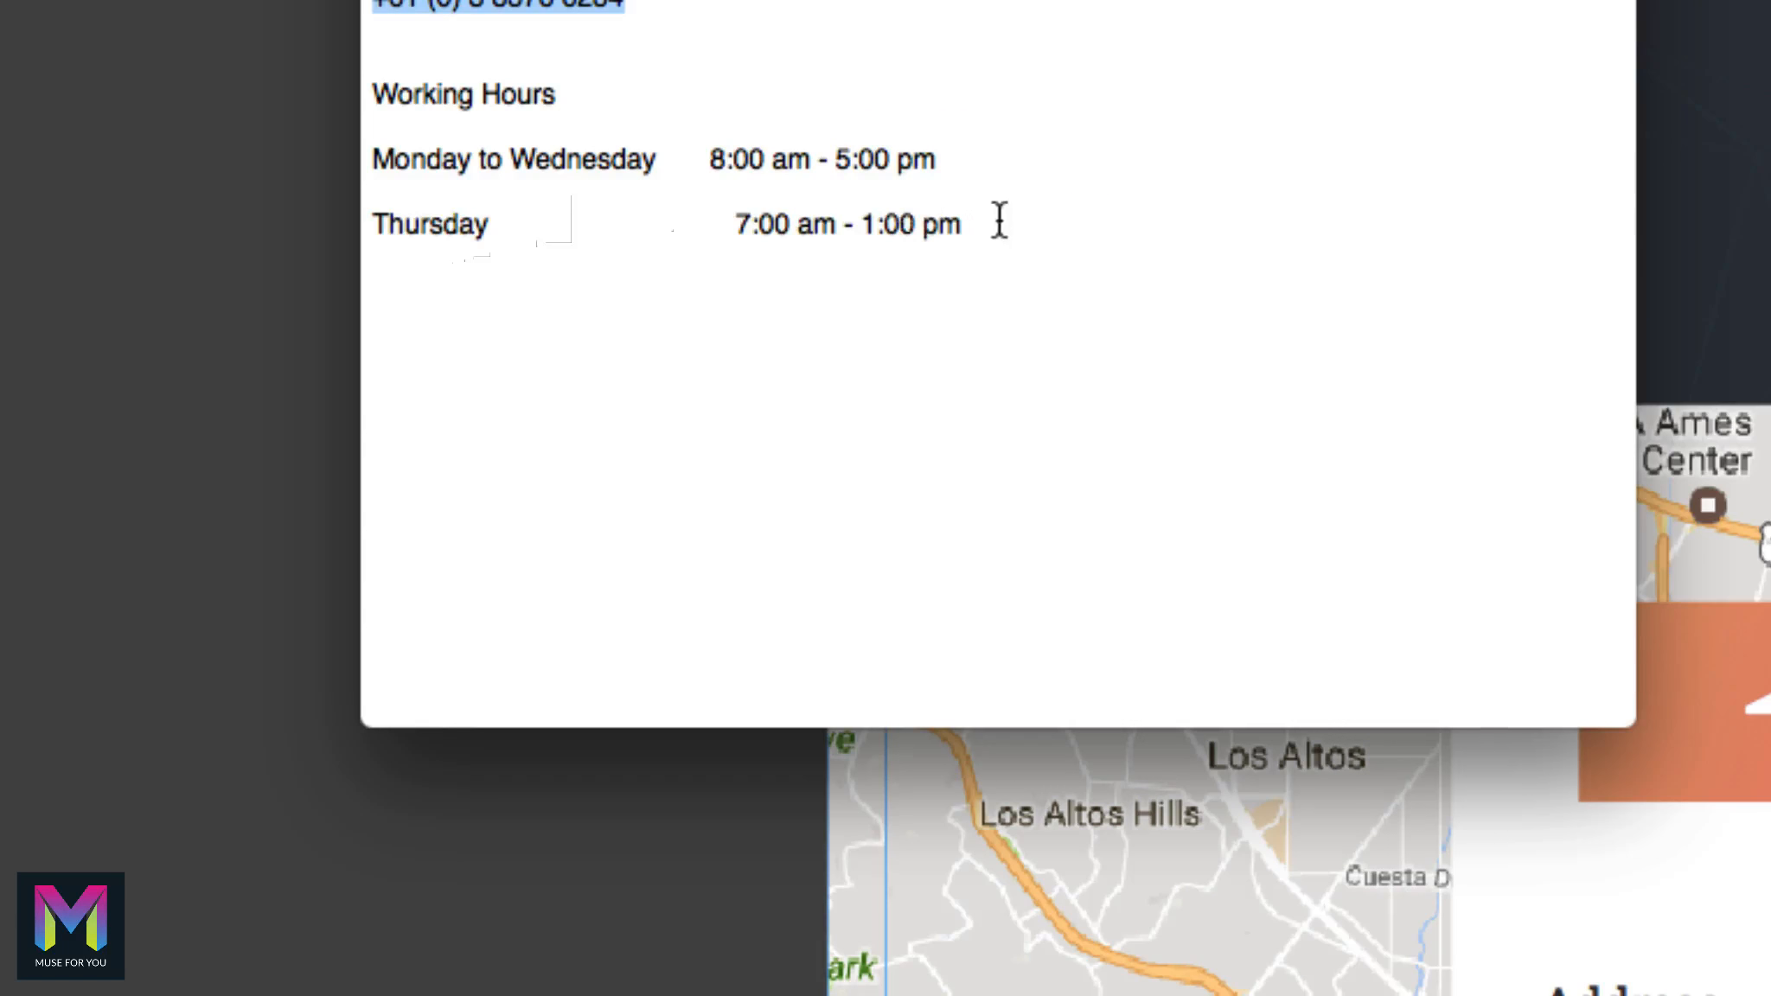
pyautogui.moveTo(648, 236); pyautogui.dragTo(407, 188)
pyautogui.press('super+c')
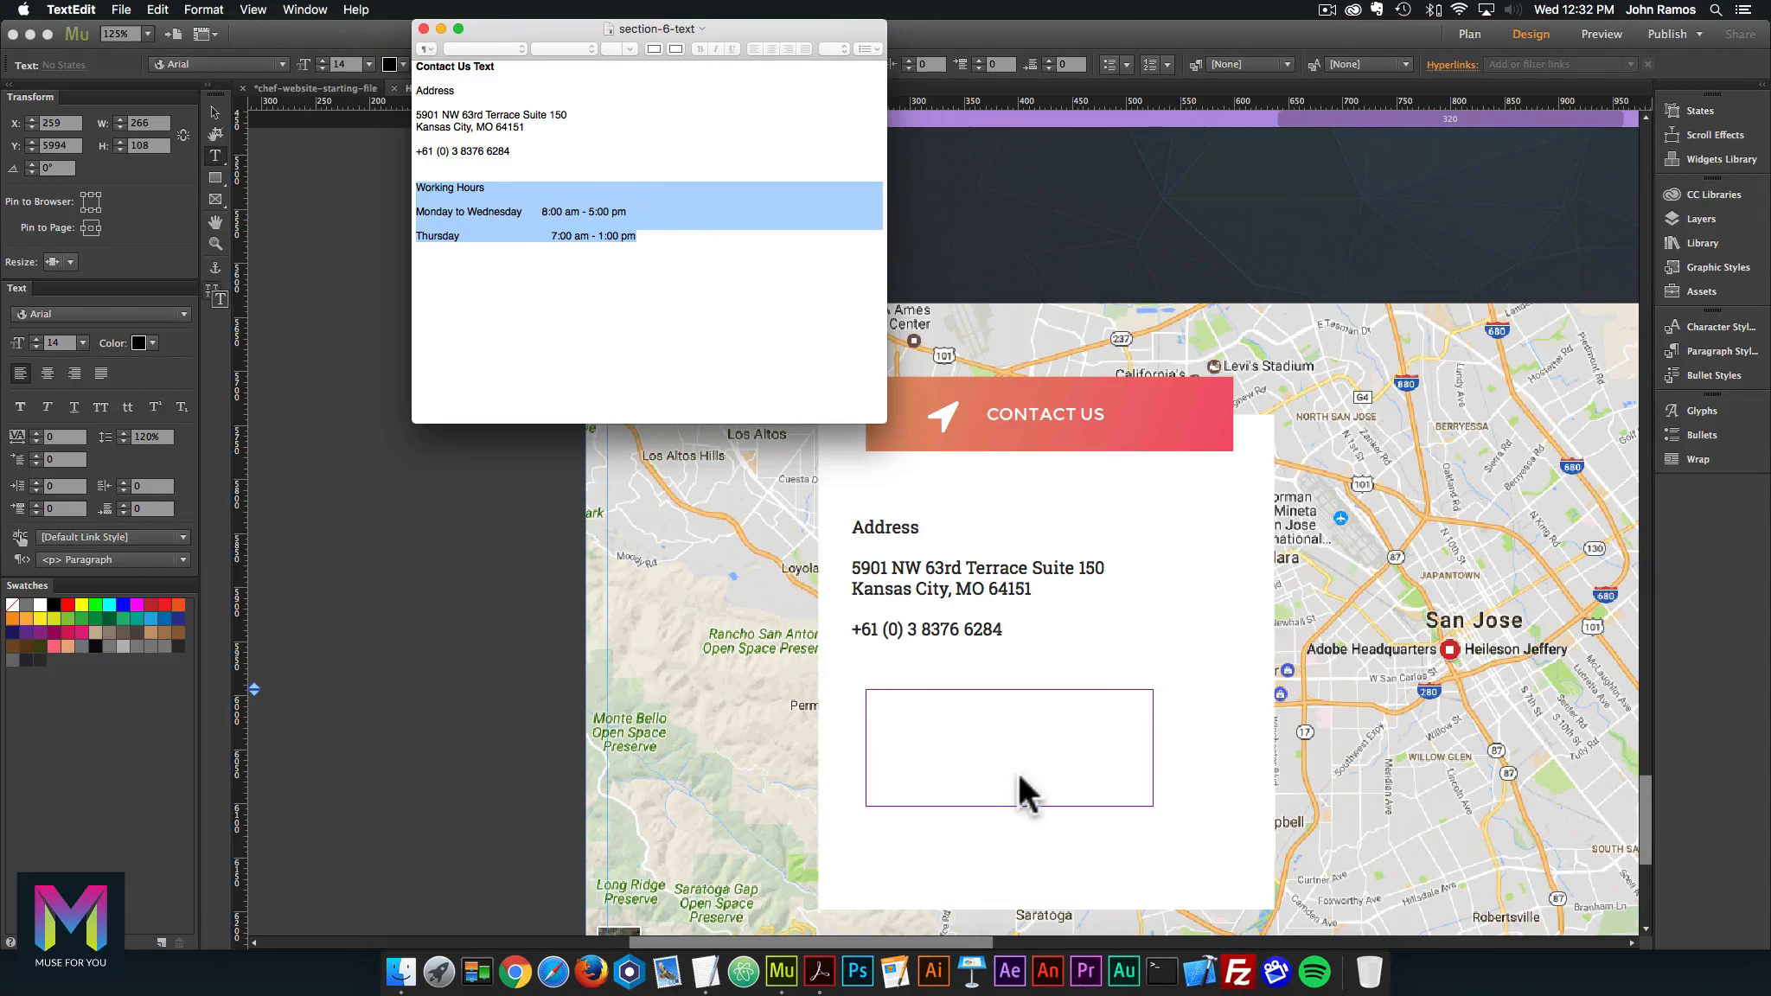
pyautogui.click(1019, 773)
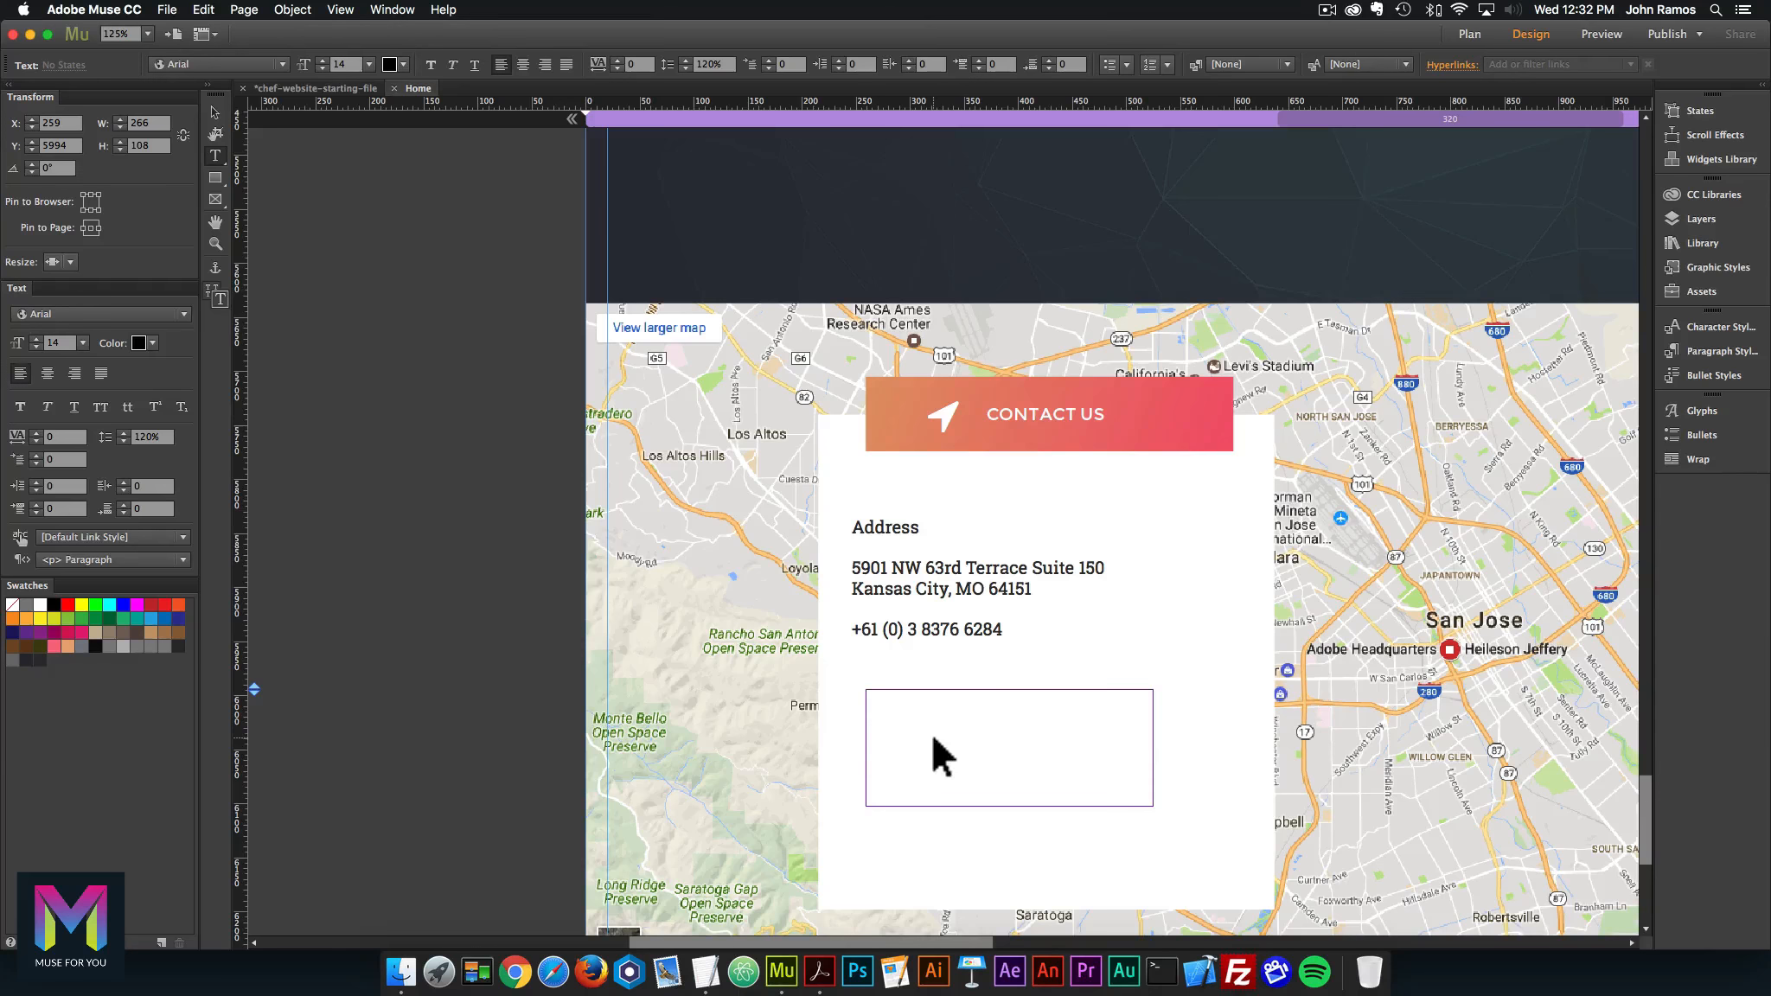
pyautogui.press('super+v')
# Step: Set all of the working hours text to the Roboto Slab font at size 16
pyautogui.moveTo(993, 805); pyautogui.dragTo(775, 664)
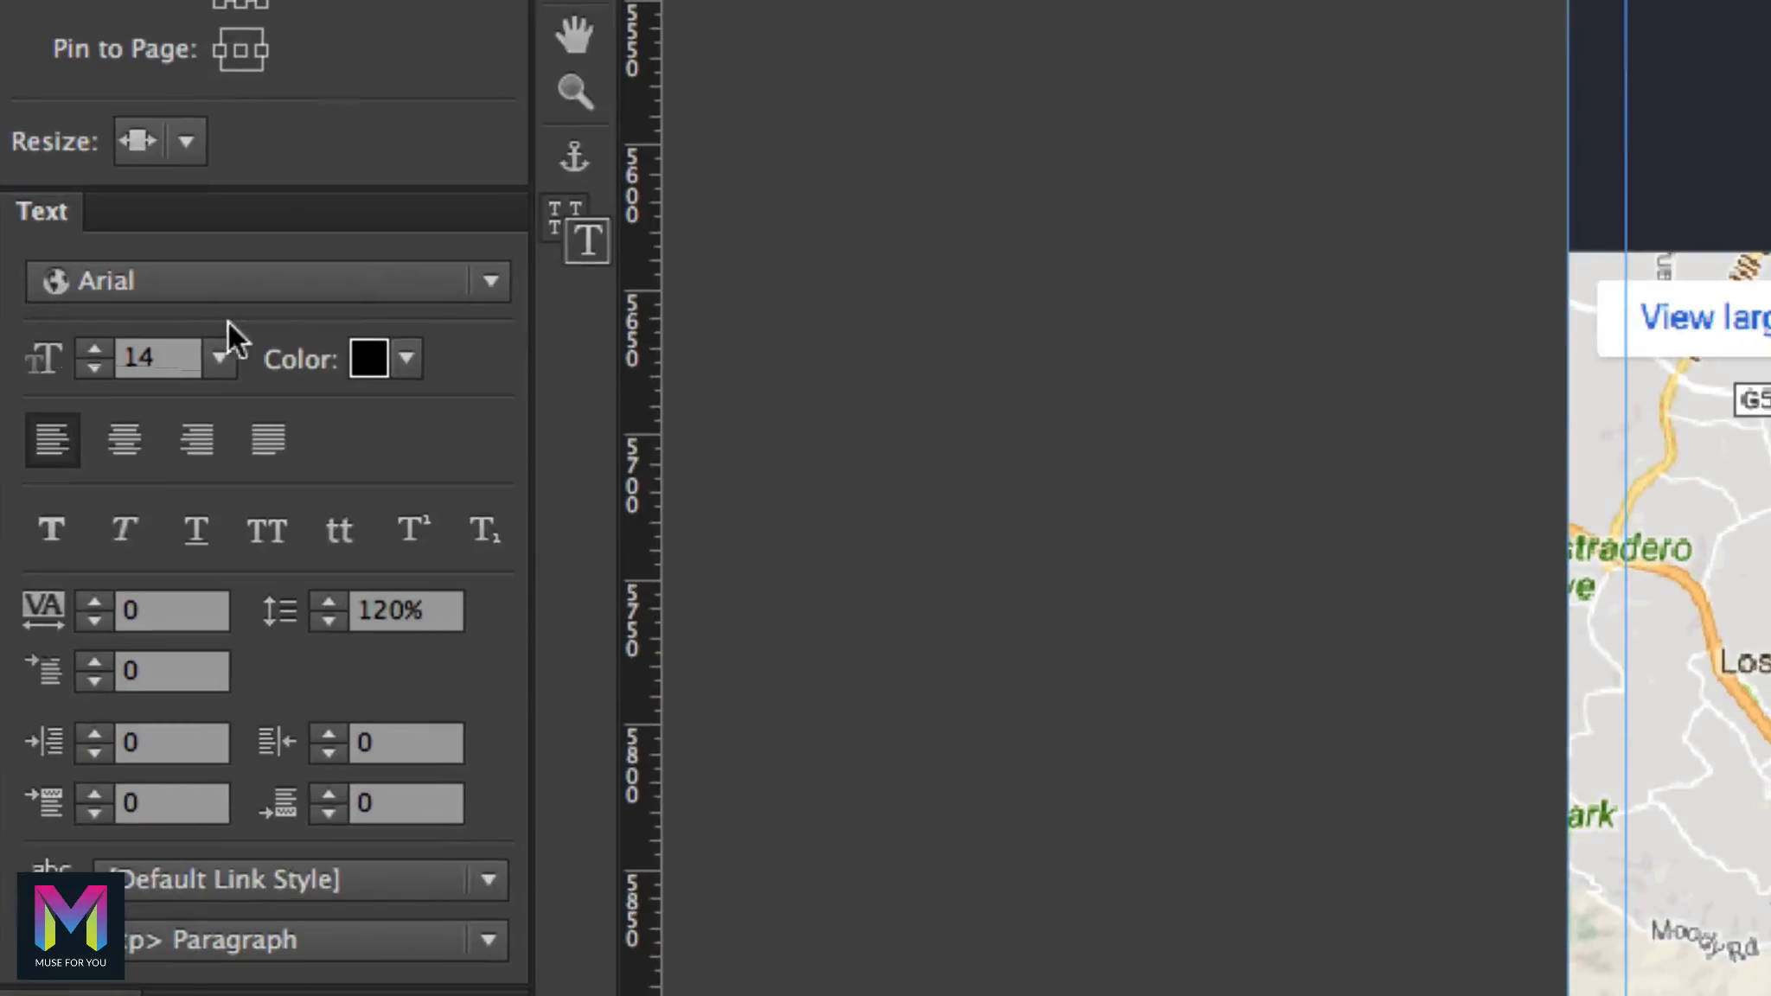
pyautogui.click(210, 280)
pyautogui.write('roboto')
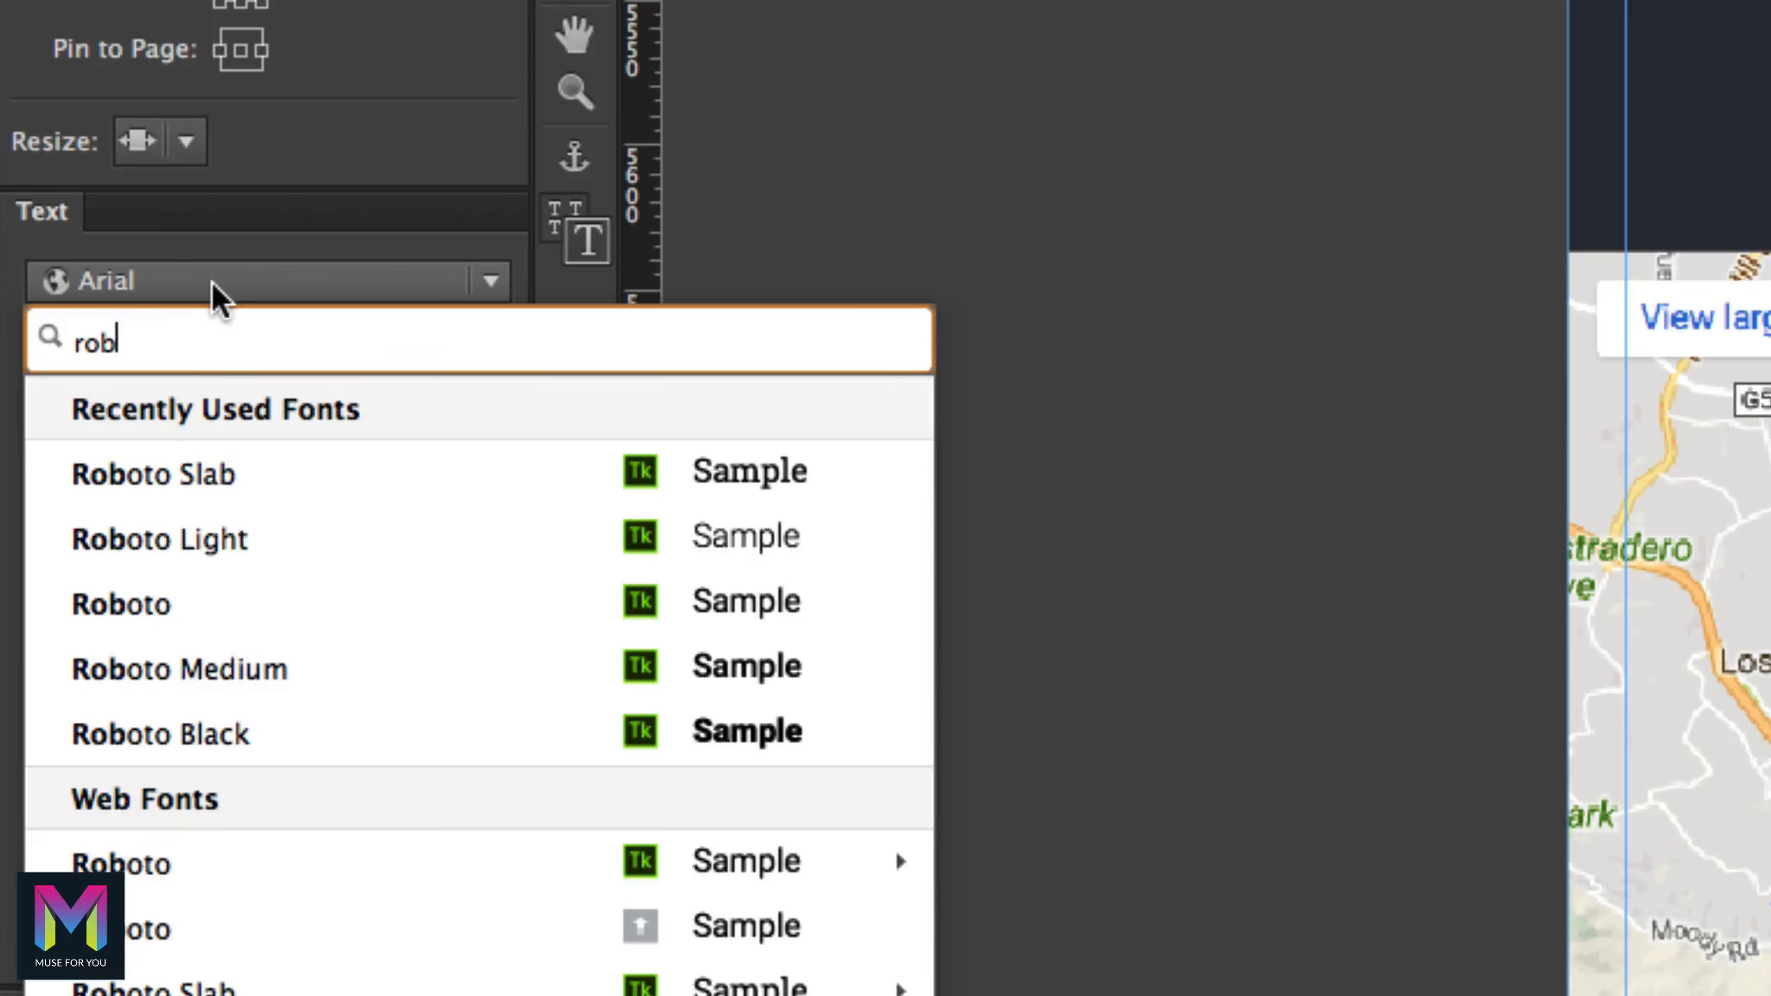
pyautogui.click(246, 459)
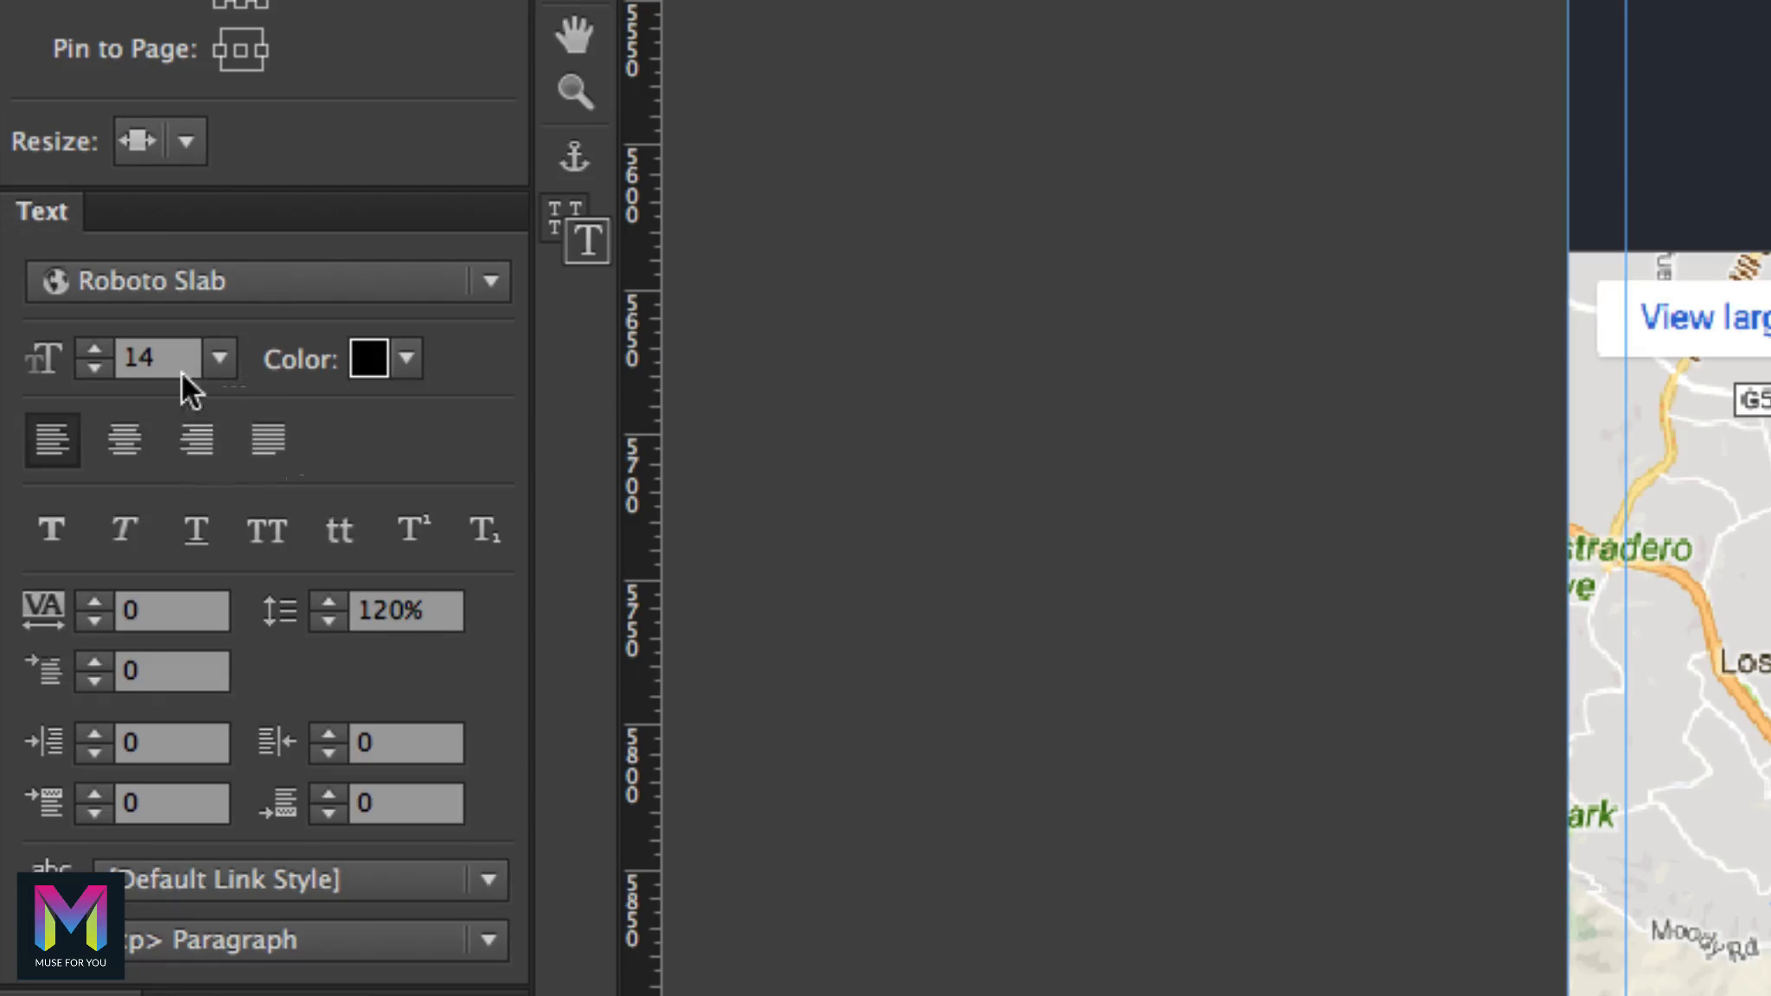
pyautogui.write('16')
pyautogui.press('Return')
# Step: Color the working hours text with the saved #2E2E2E swatch
pyautogui.click(406, 358)
pyautogui.click(1068, 611)
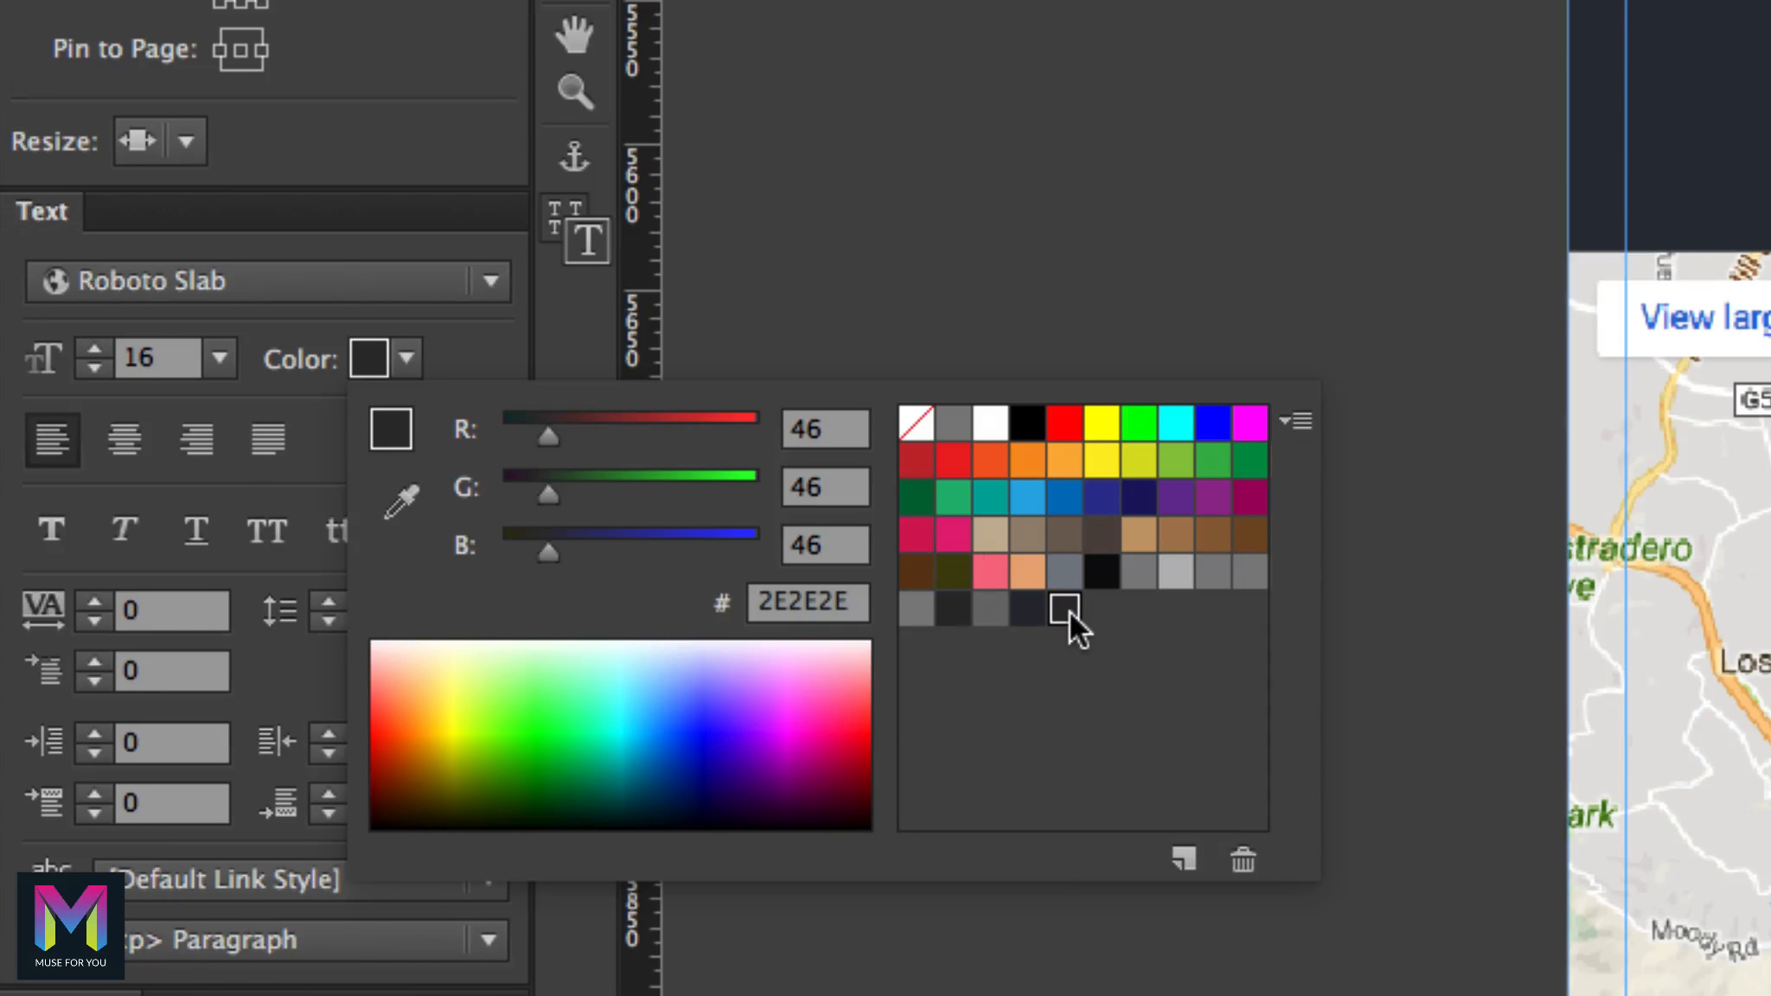
pyautogui.click(448, 315)
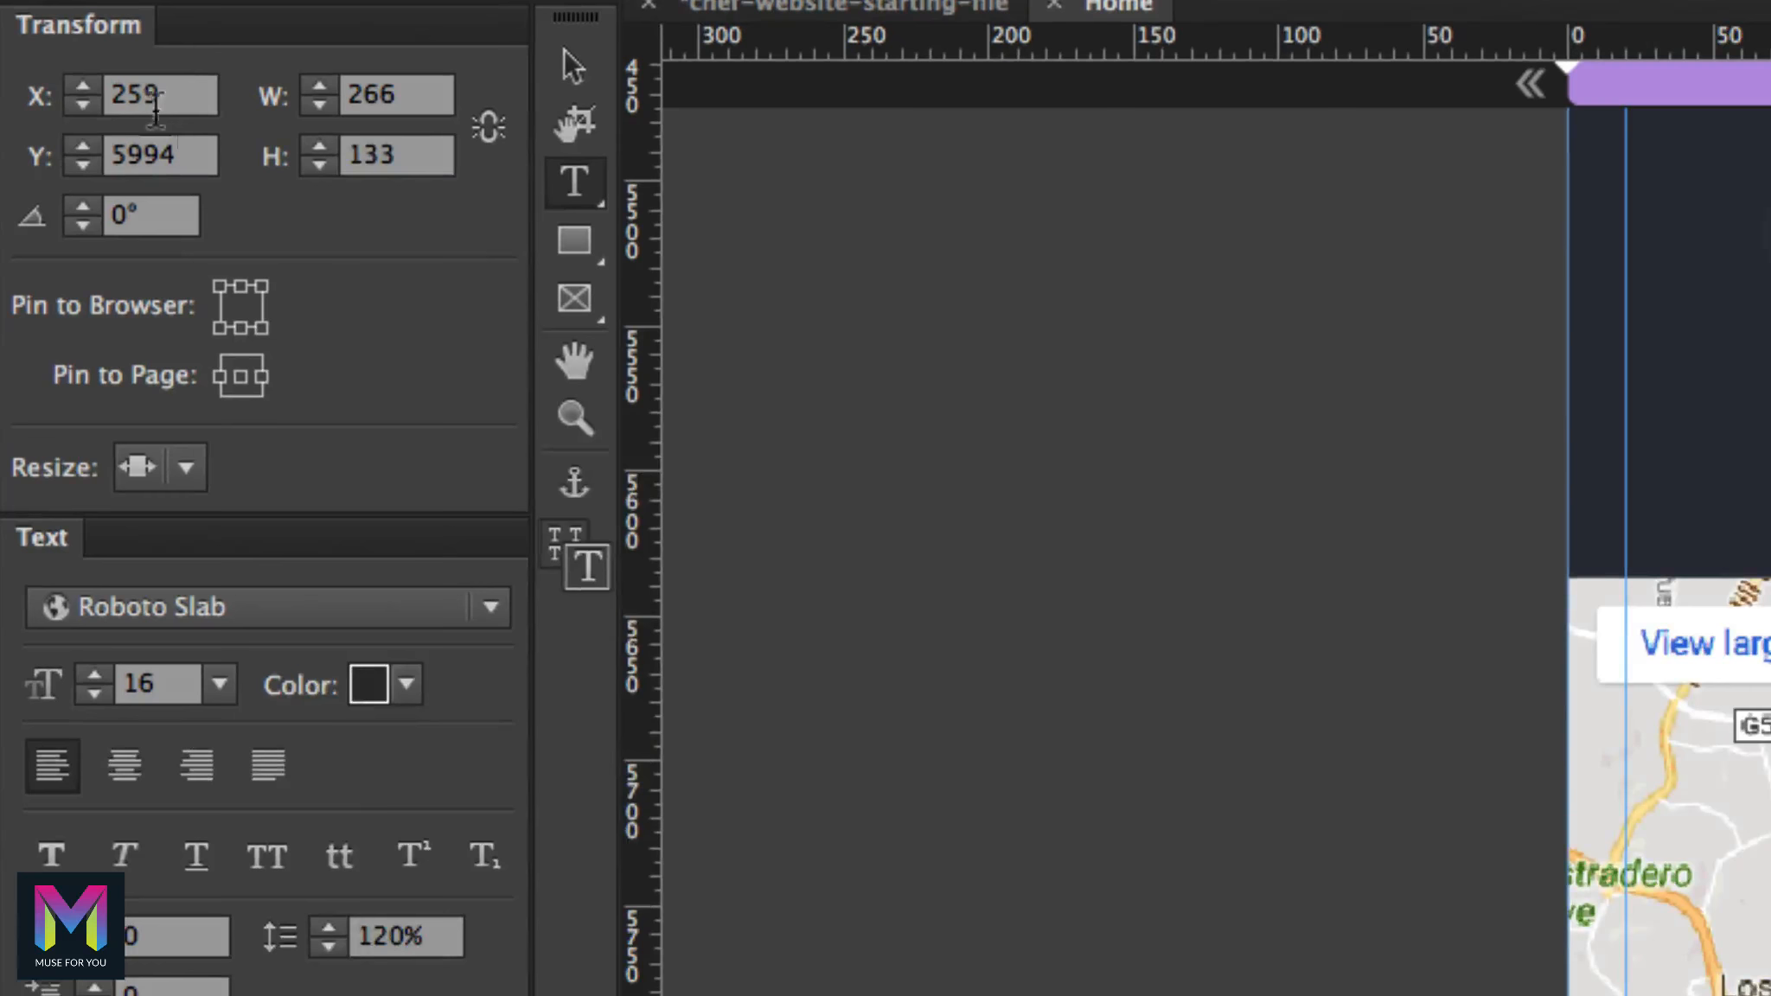
# Step: Position the working hours text frame at X 246 and Y 6004
pyautogui.click(49, 128)
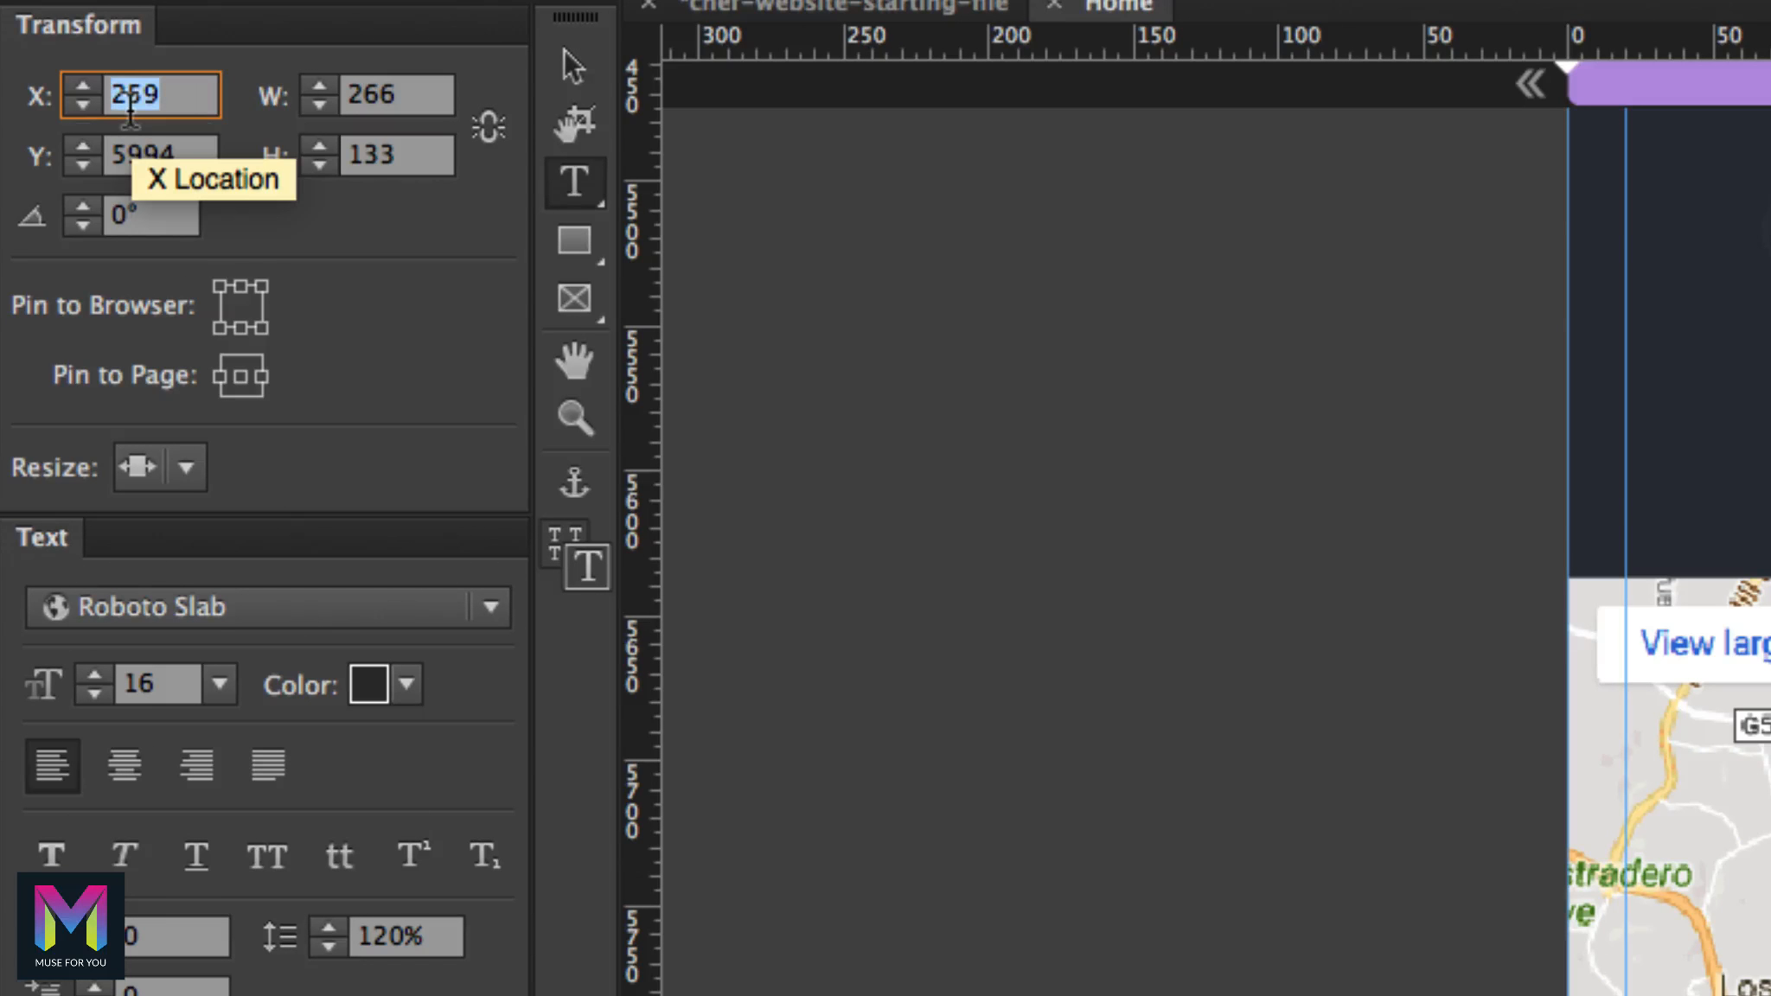
pyautogui.write('246')
pyautogui.press('Tab')
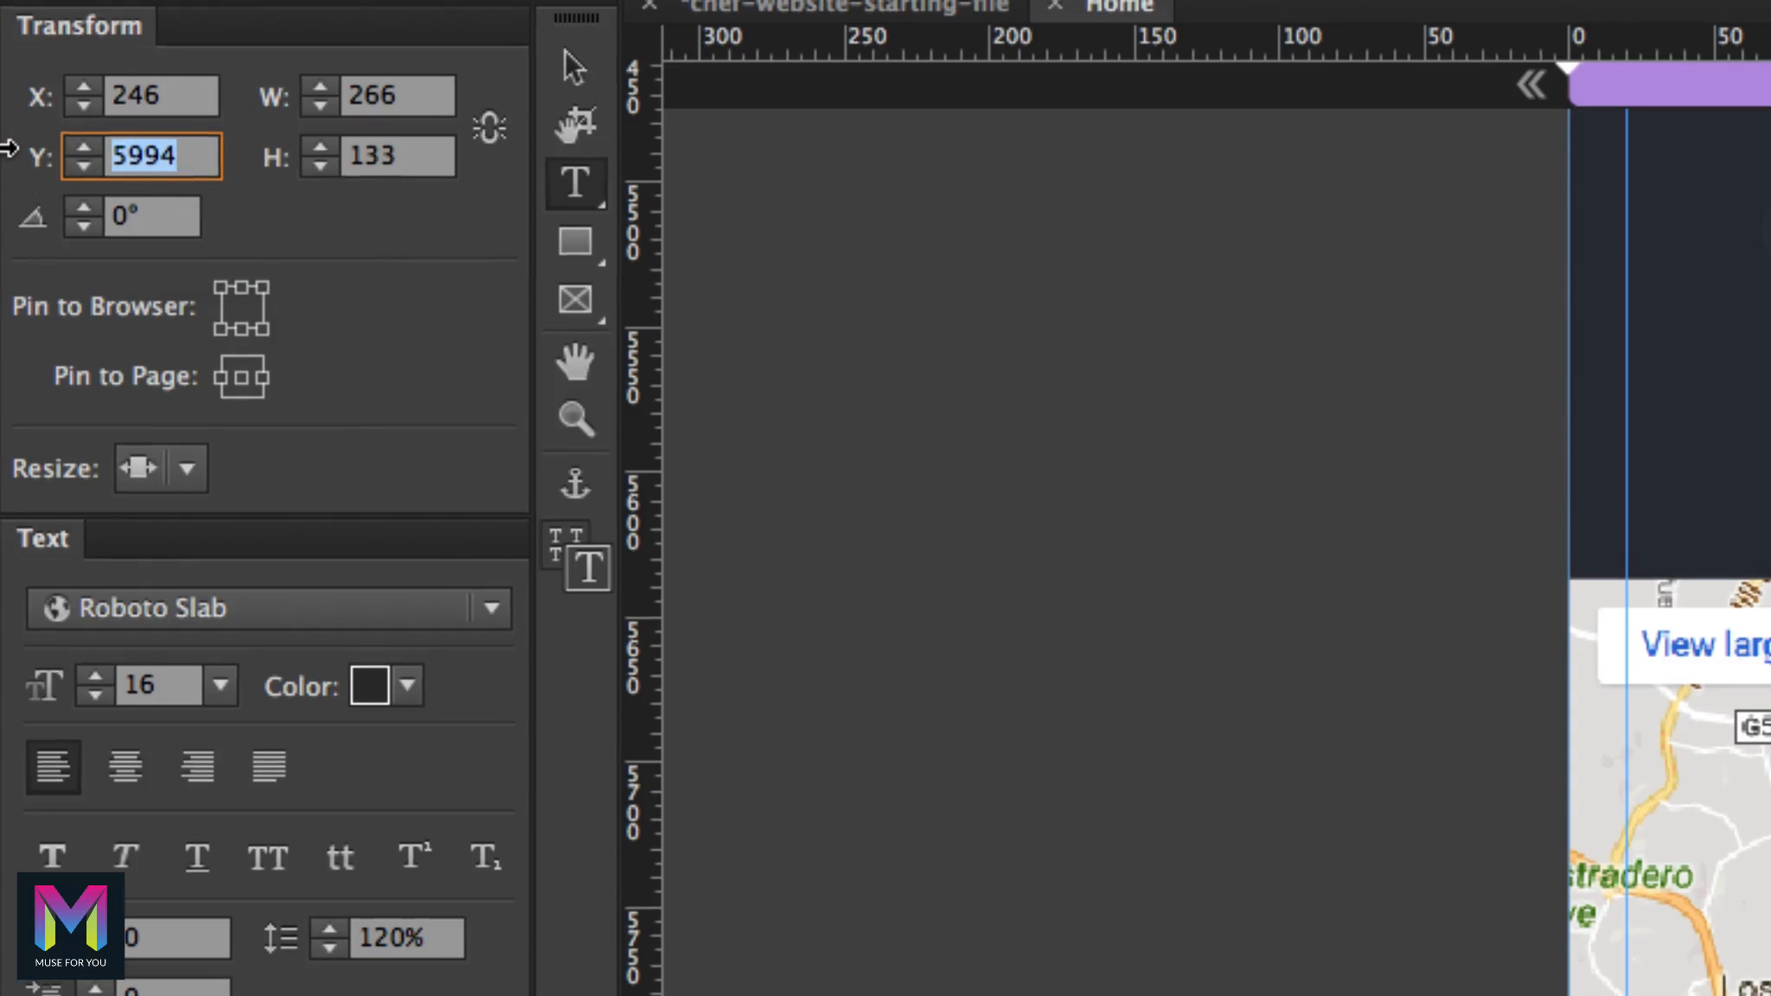
pyautogui.write('6004')
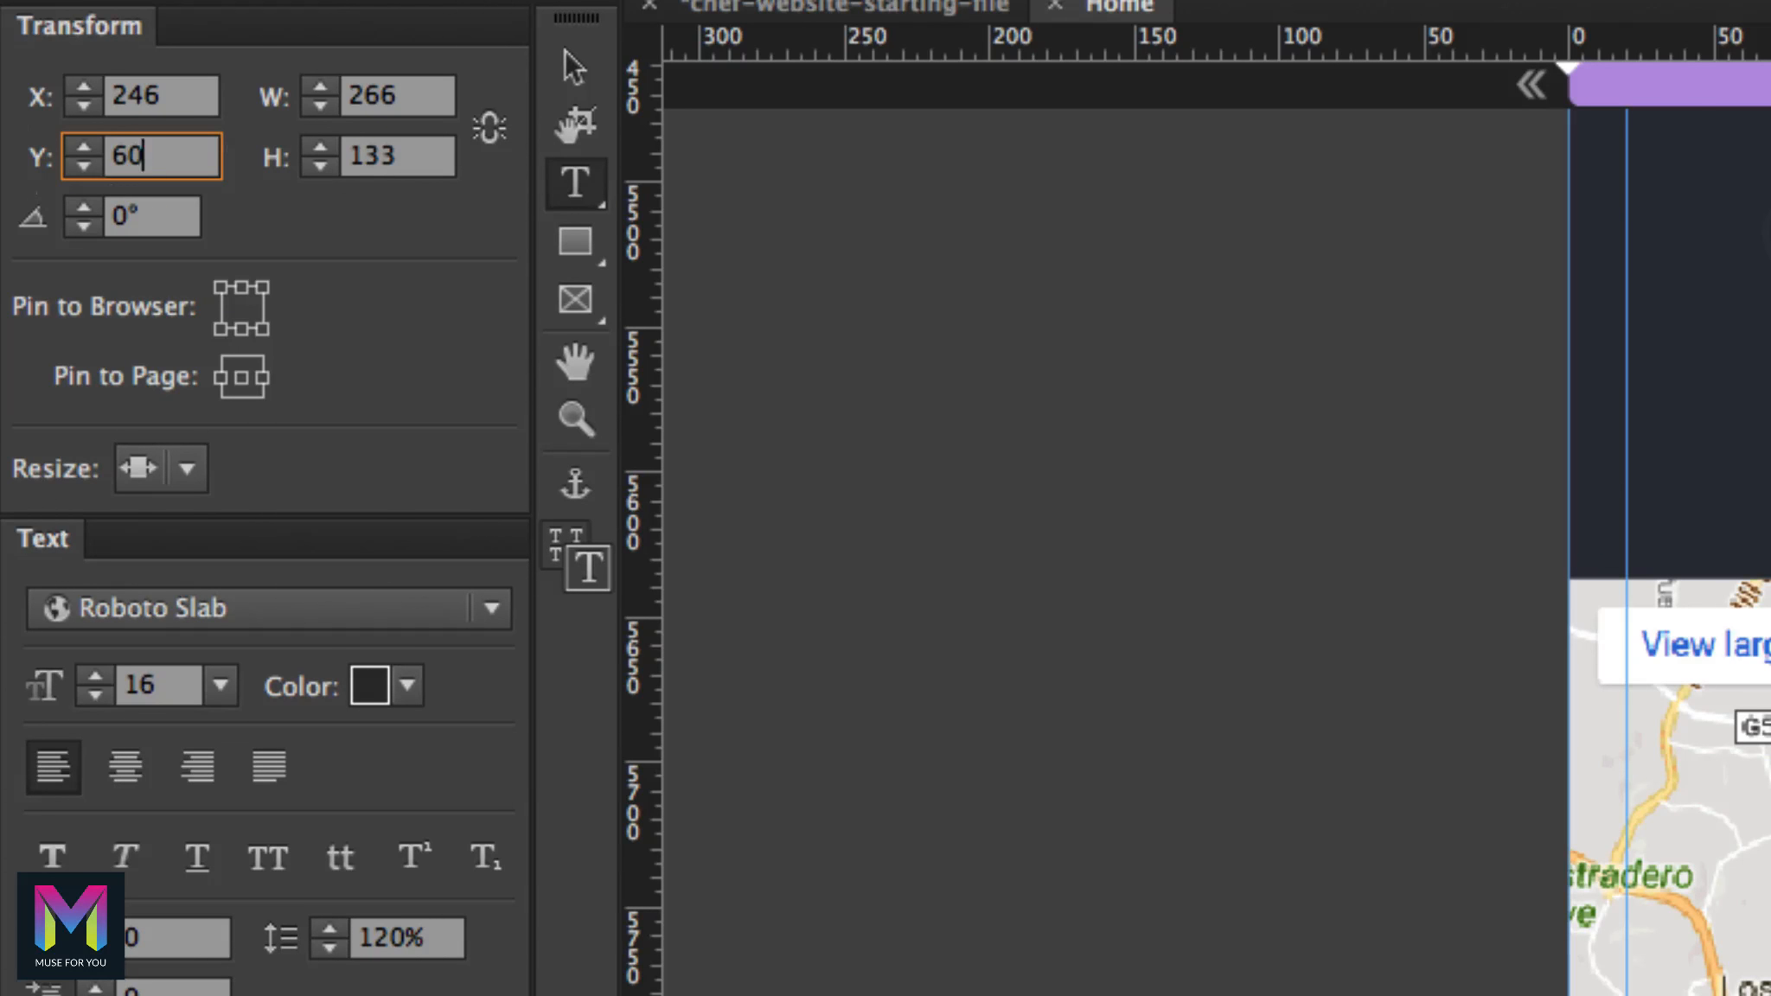
pyautogui.press('Return')
# Step: Set the working hours text frame's width to 342 and height to 95
pyautogui.click(384, 104)
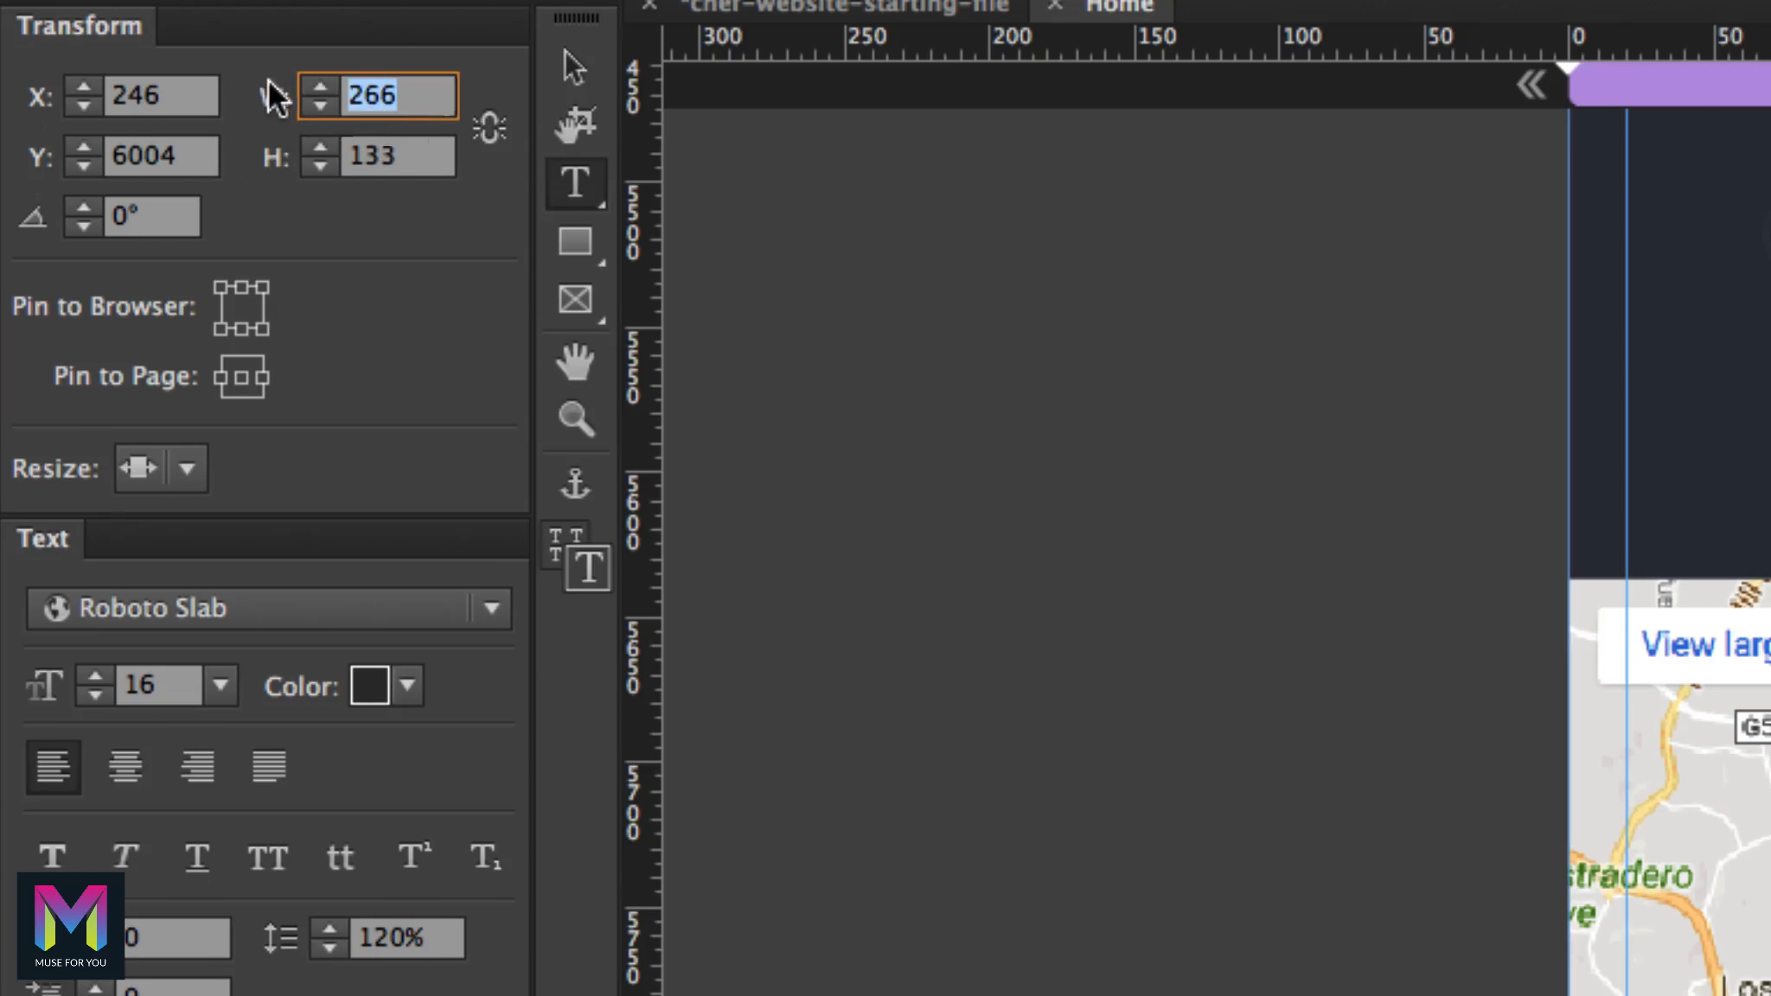
pyautogui.write('342')
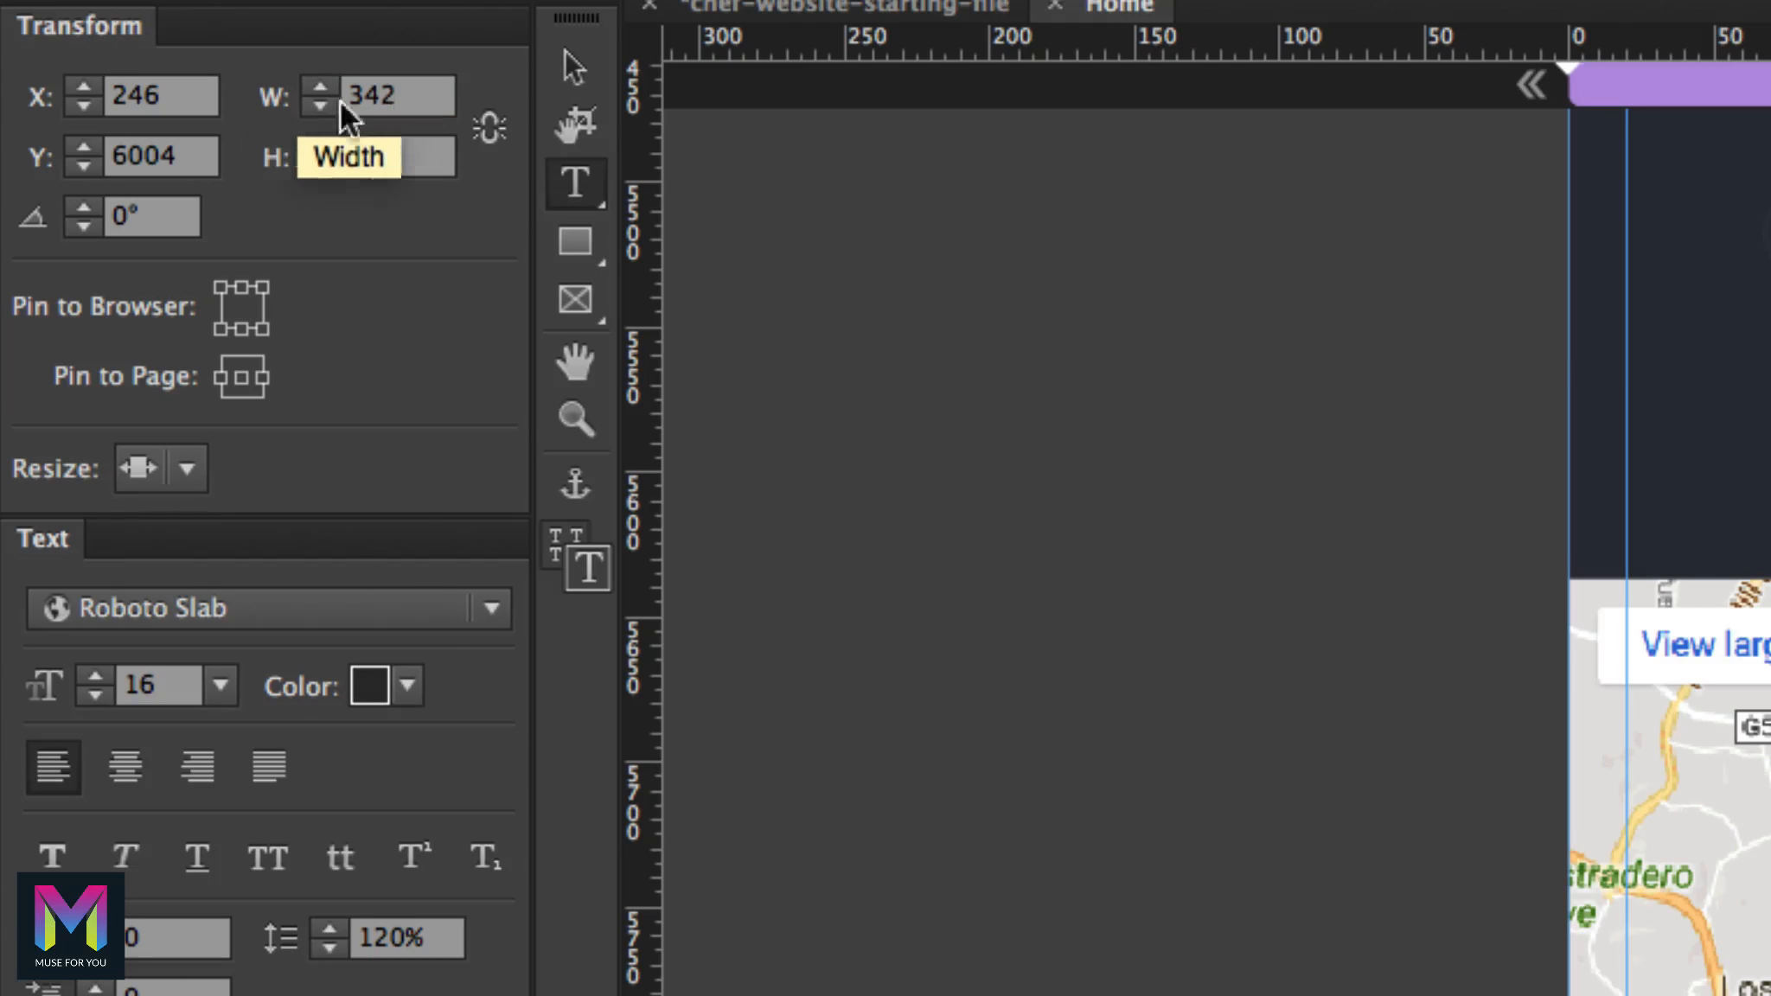
pyautogui.press('Tab')
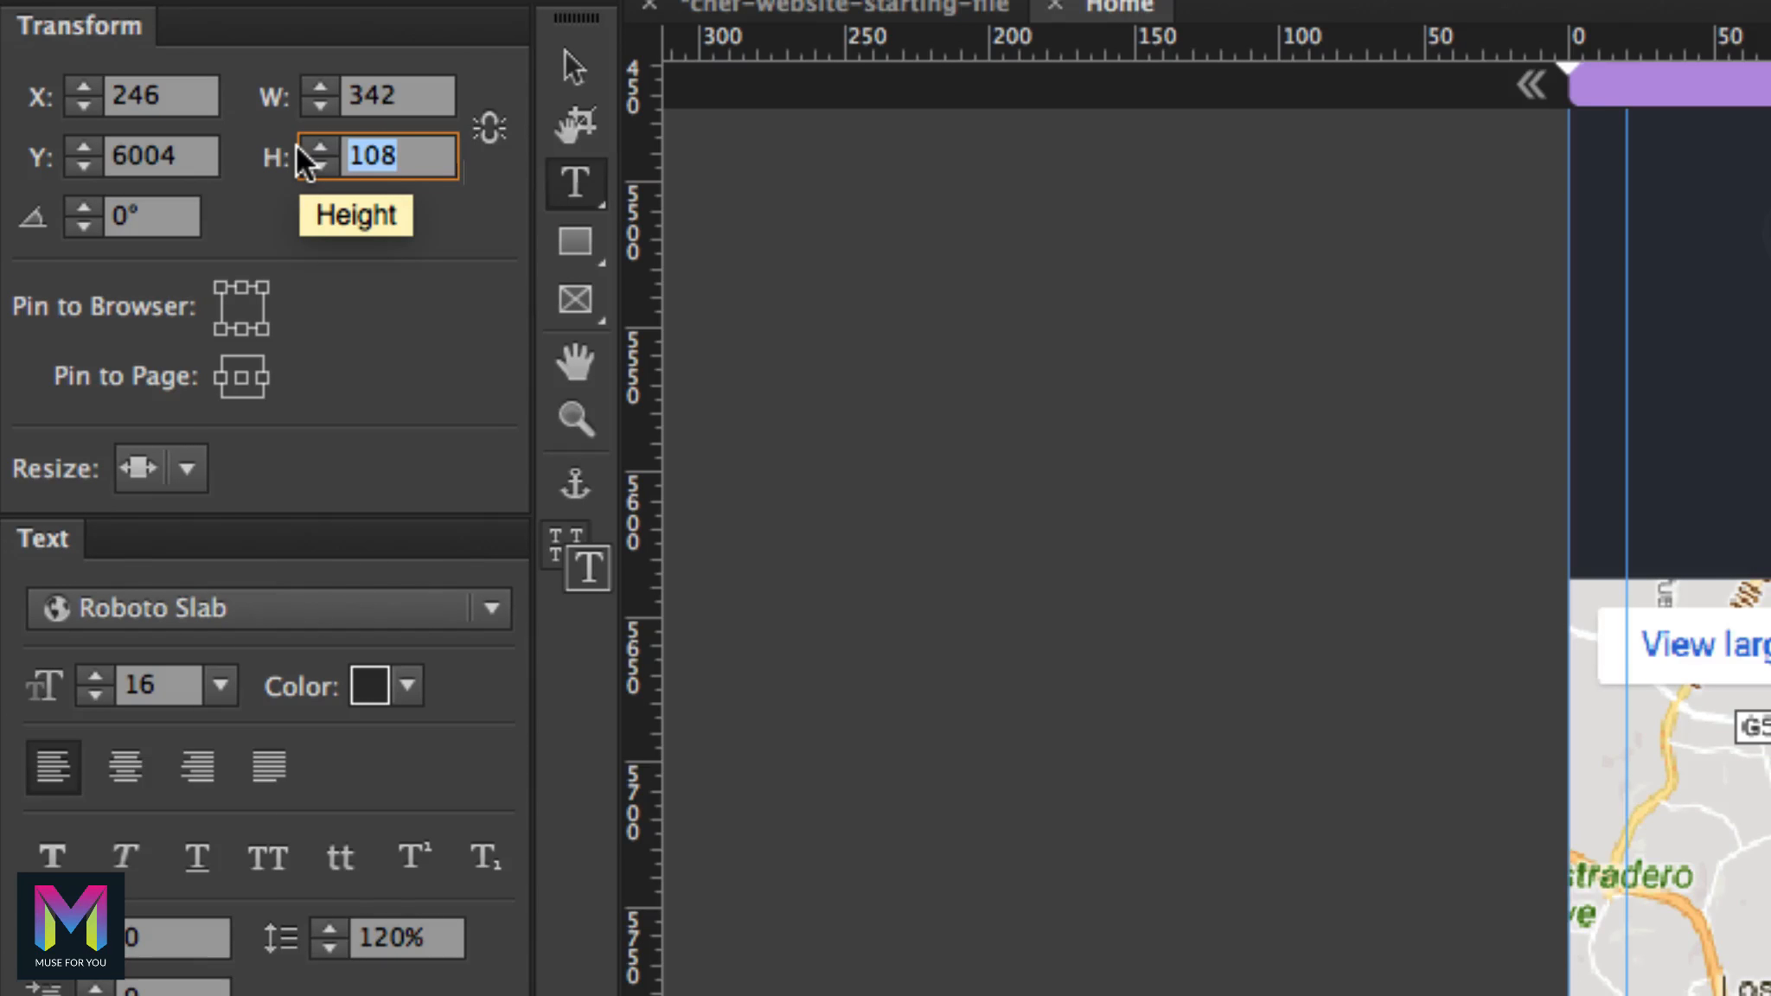
pyautogui.write('95')
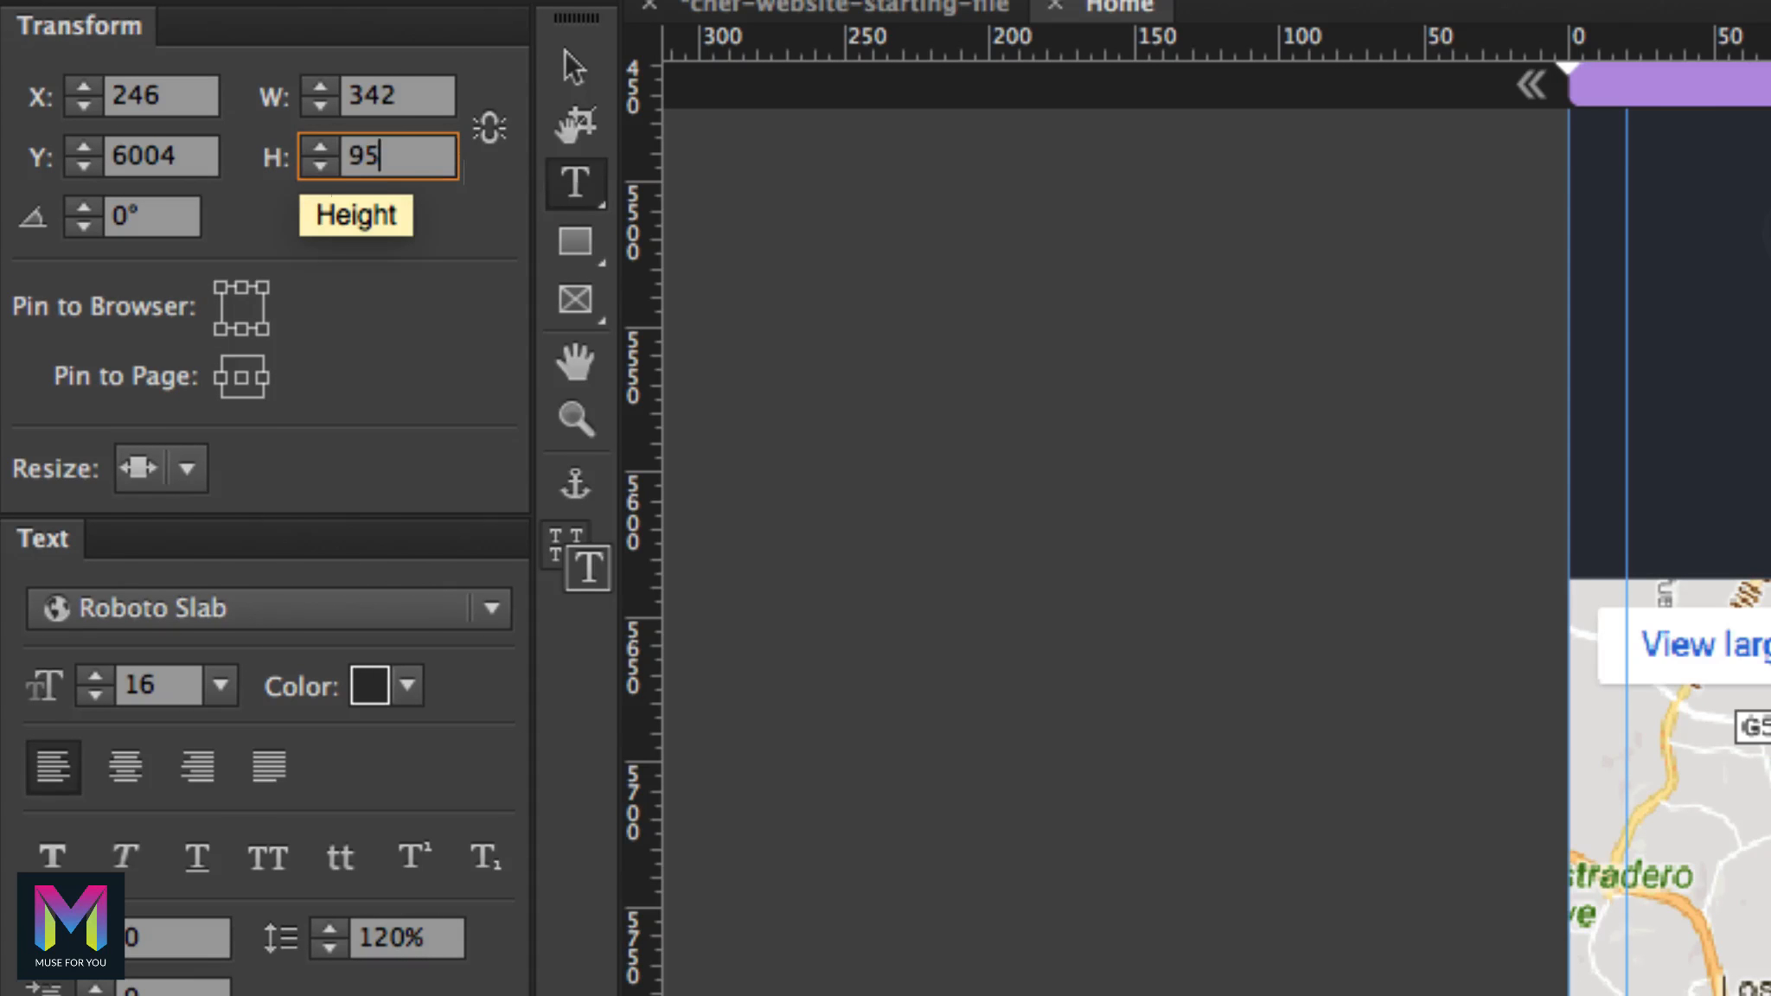
pyautogui.press('Return')
# Step: Pin the working hours text frame to the page centre, lock its resizing and deselect it
pyautogui.click(242, 378)
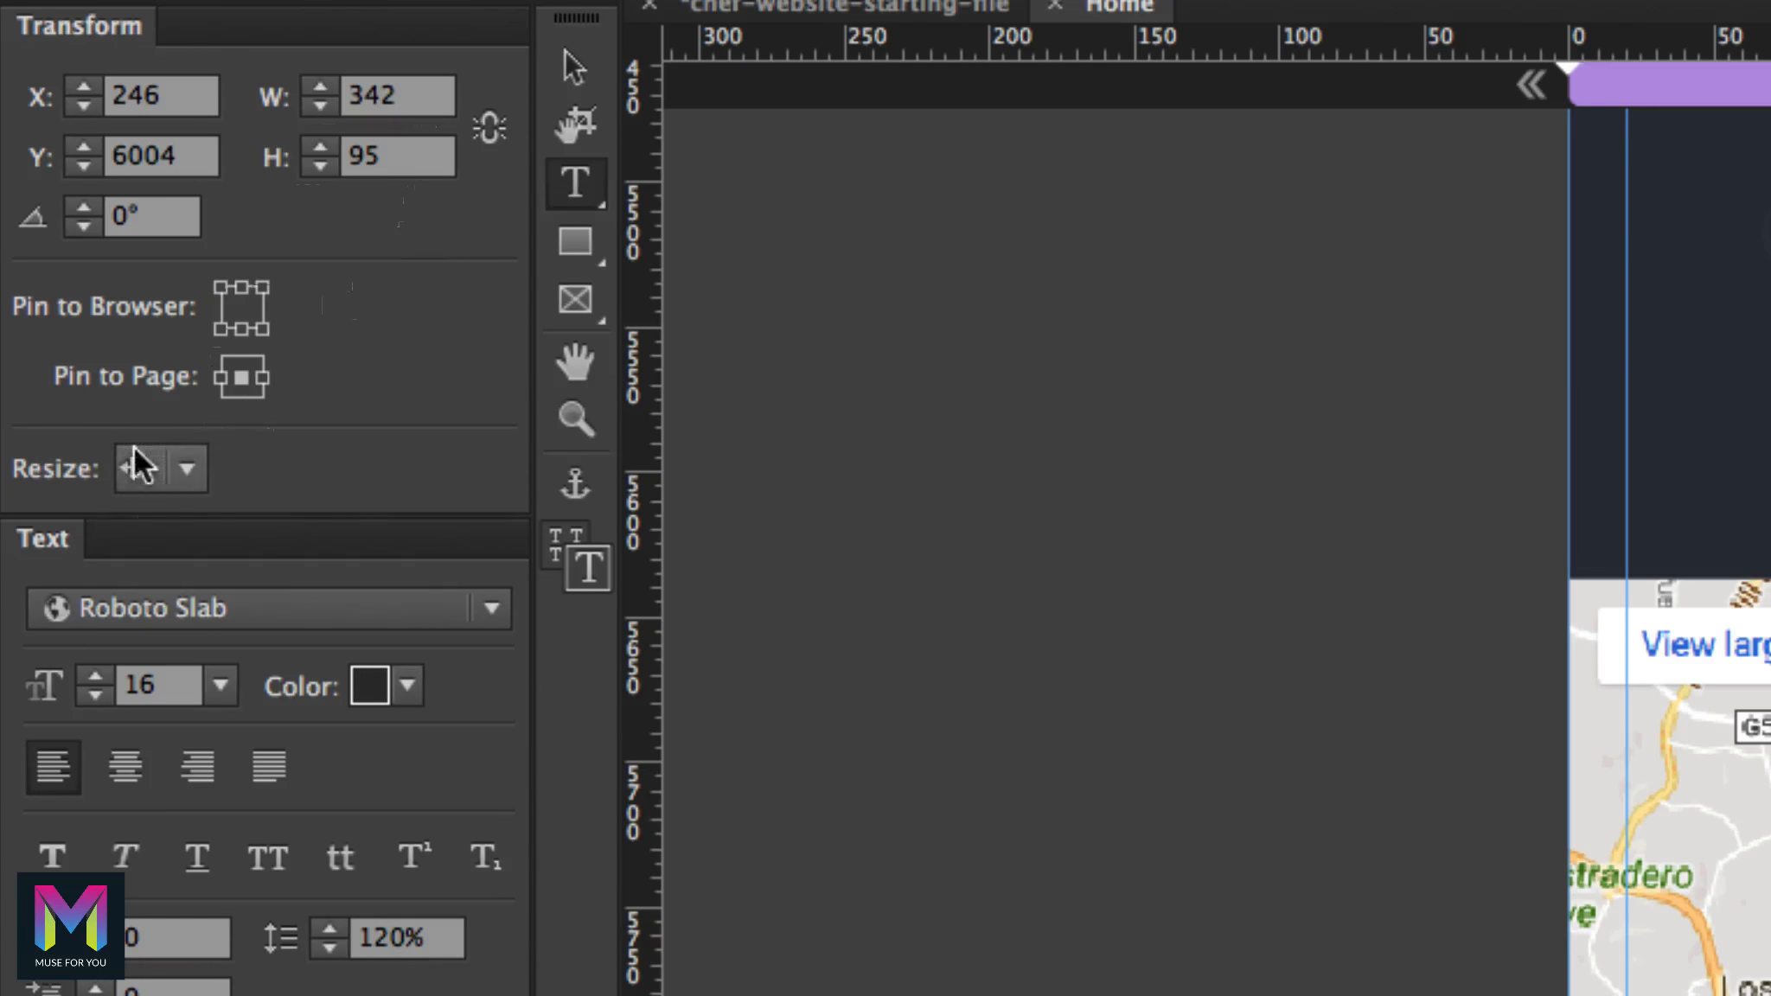
pyautogui.click(189, 471)
pyautogui.click(217, 525)
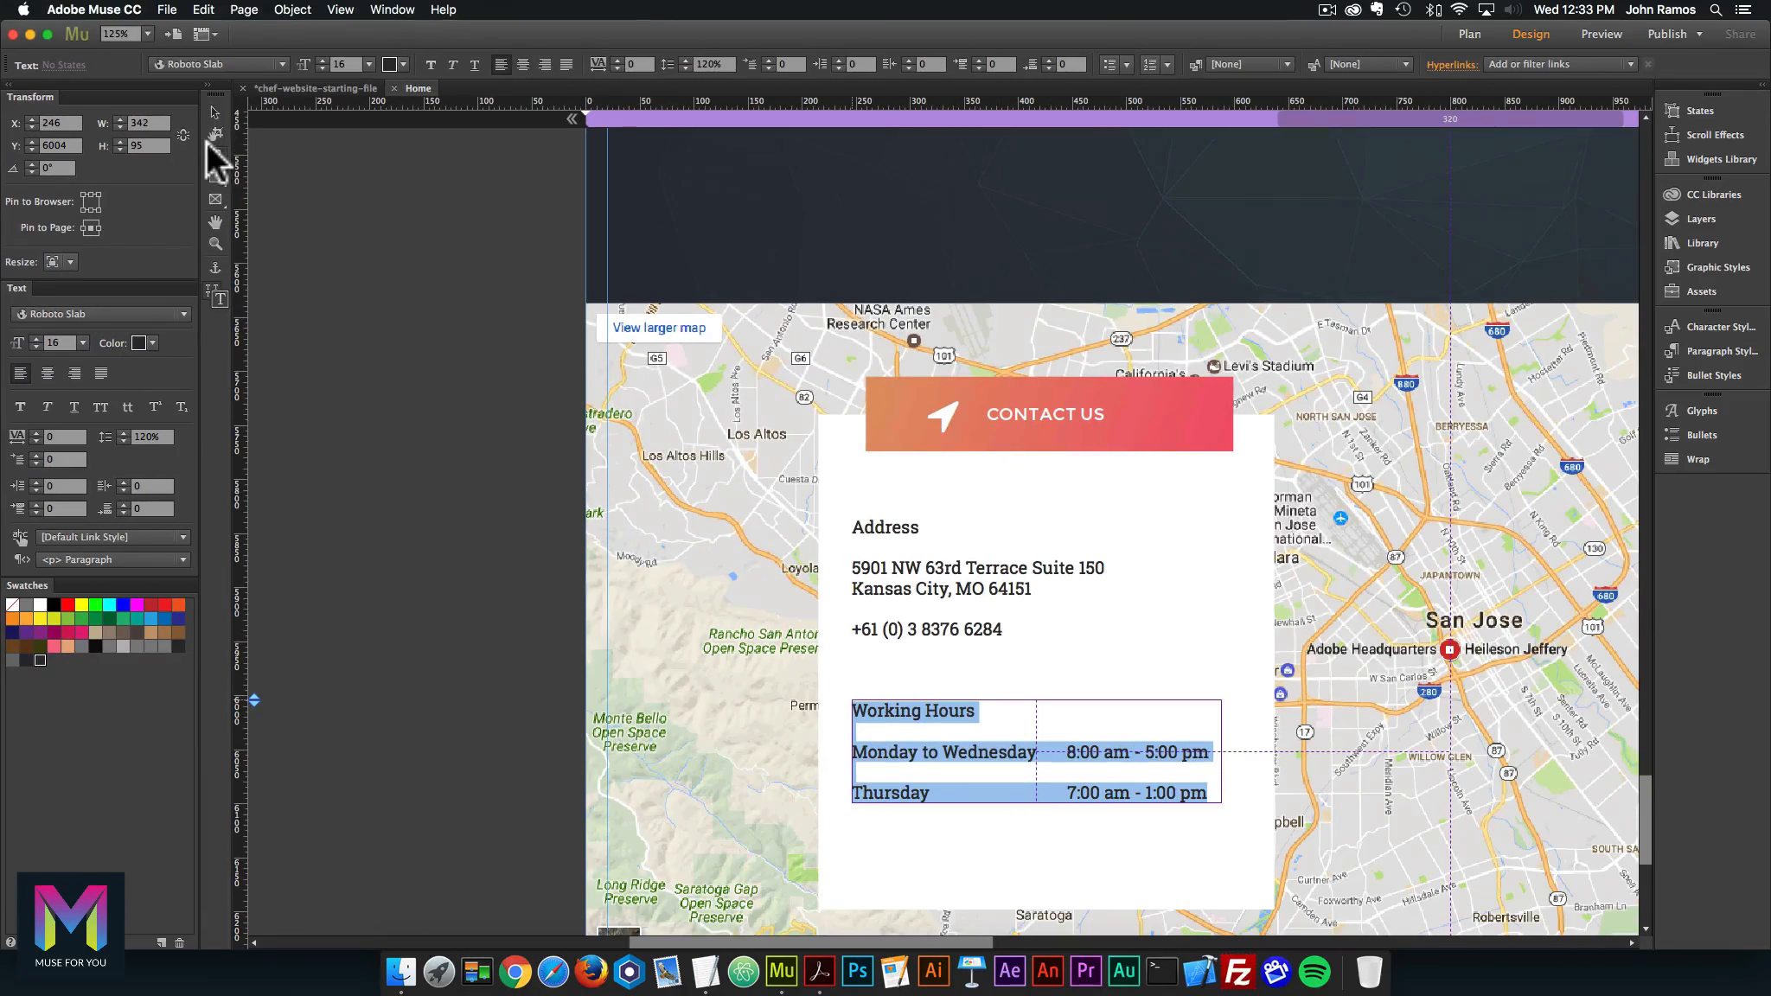
pyautogui.click(213, 112)
pyautogui.click(465, 337)
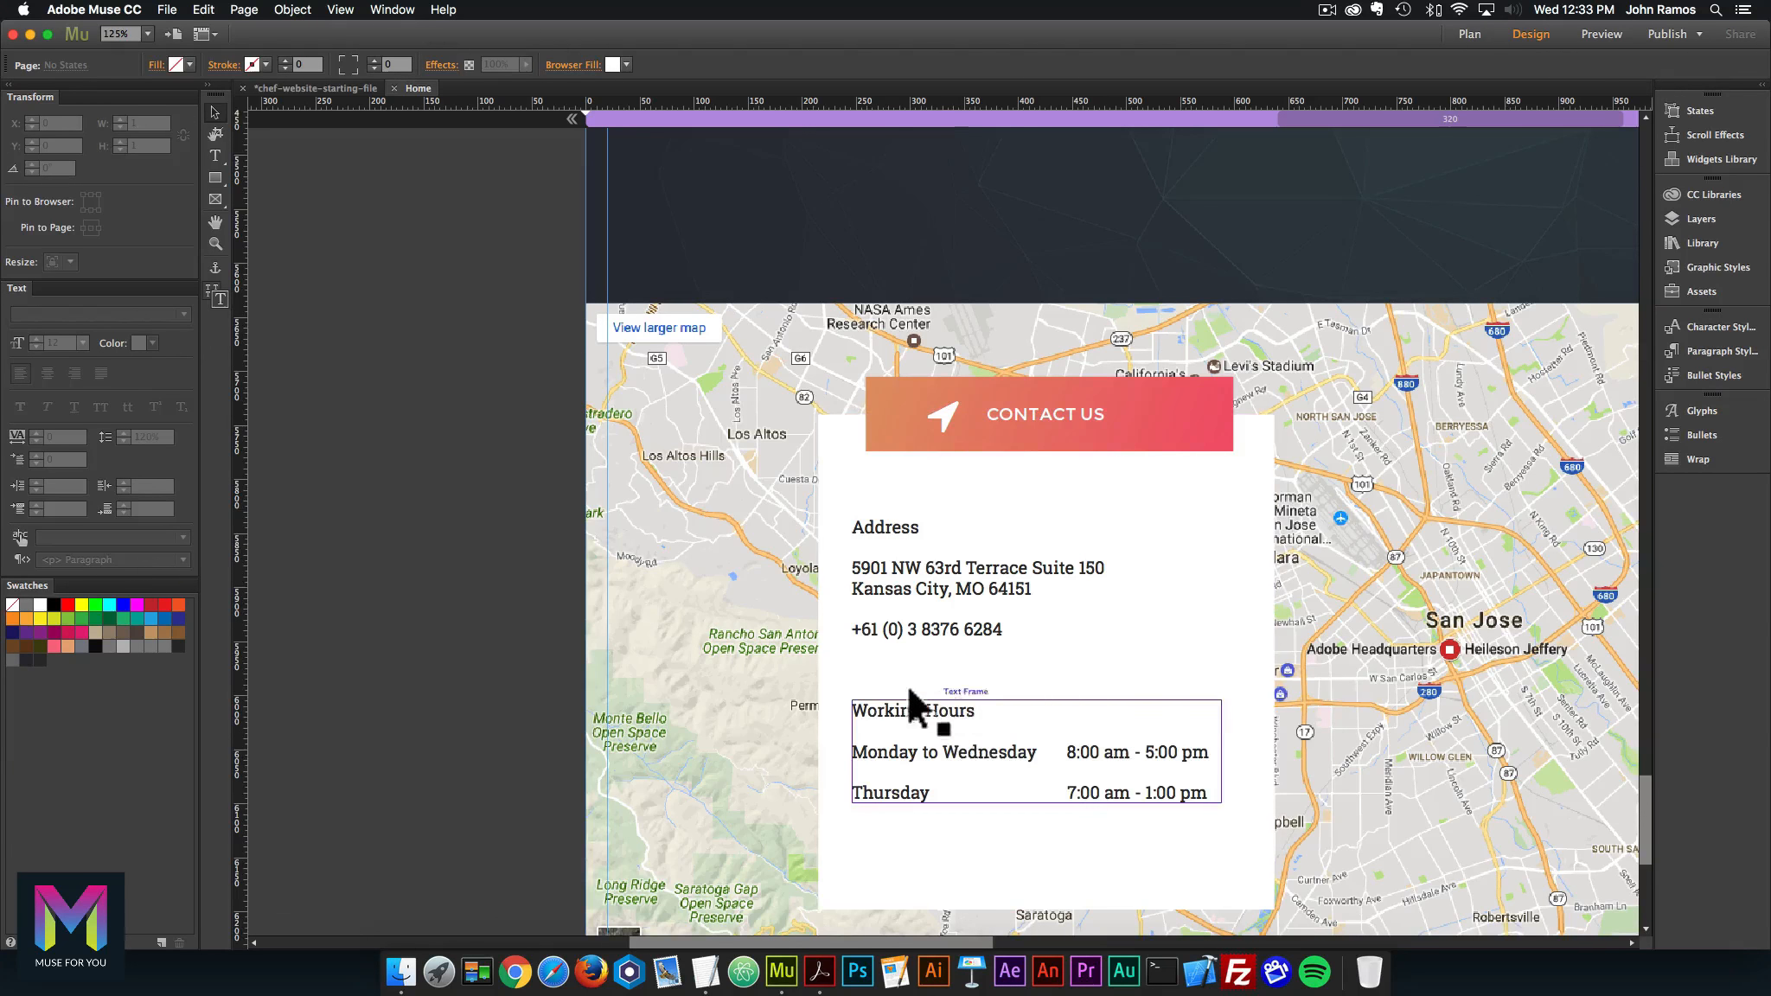
# Step: Check the height of the white contact box rectangle
pyautogui.scroll(-2, 909, 701)
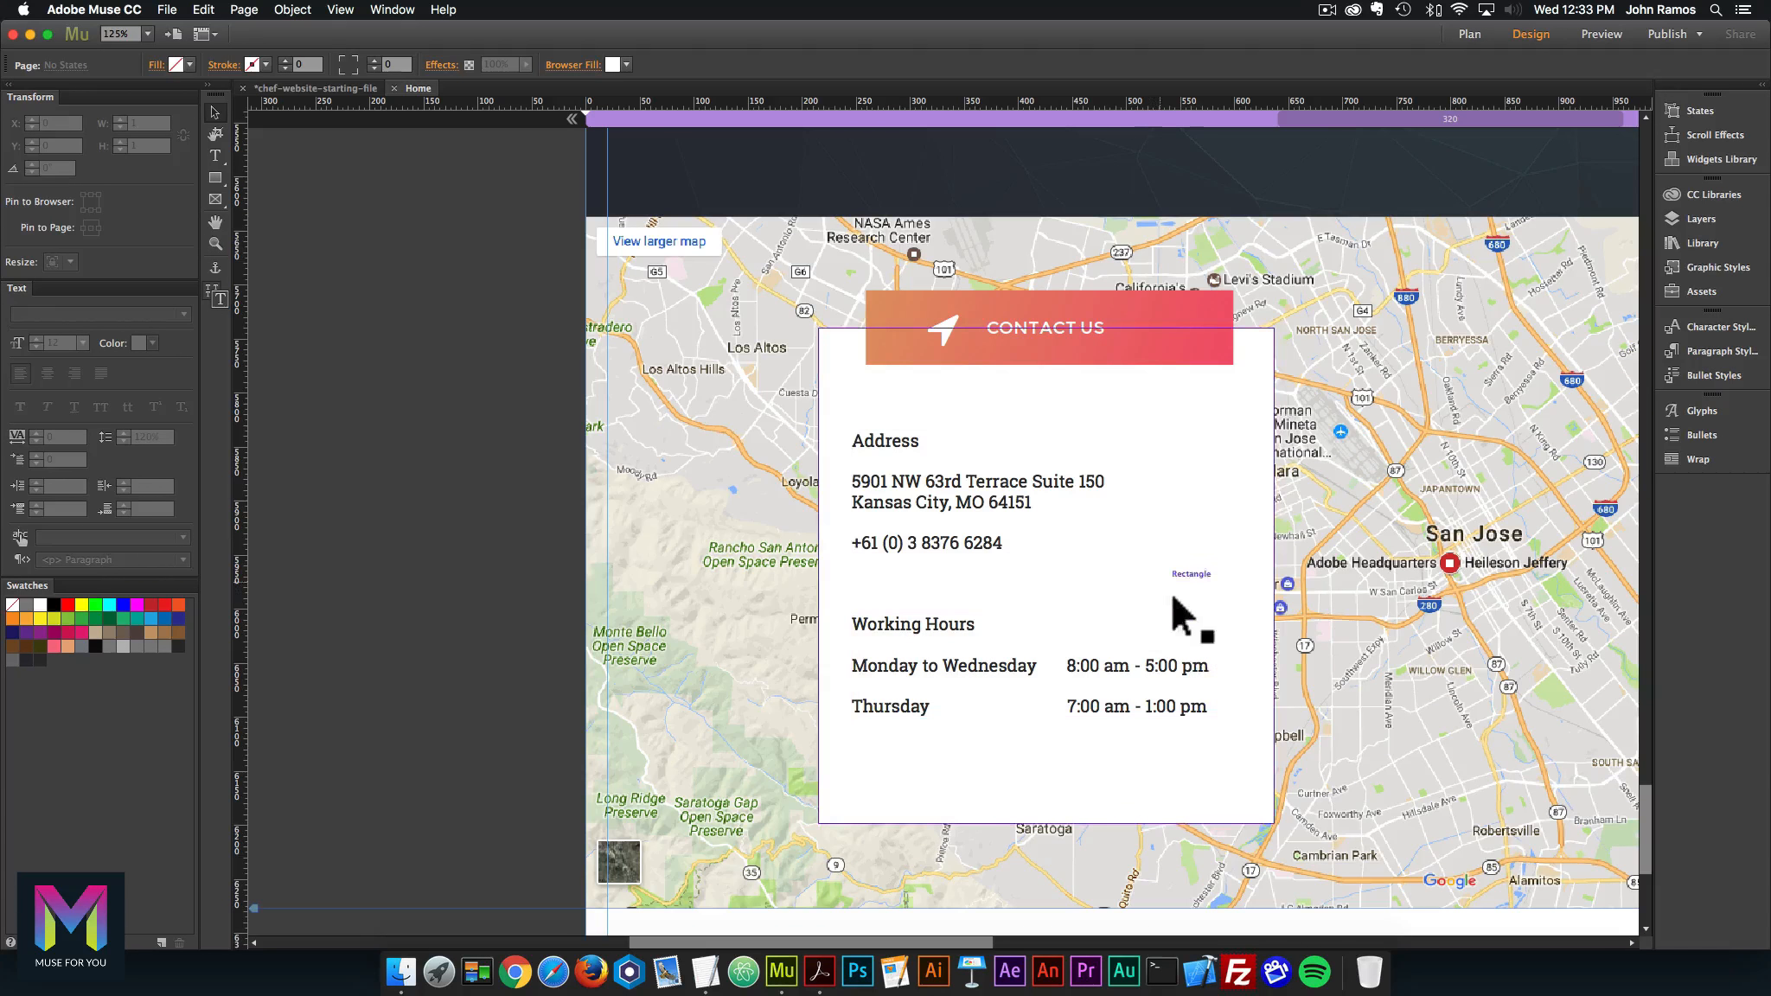
pyautogui.click(1234, 520)
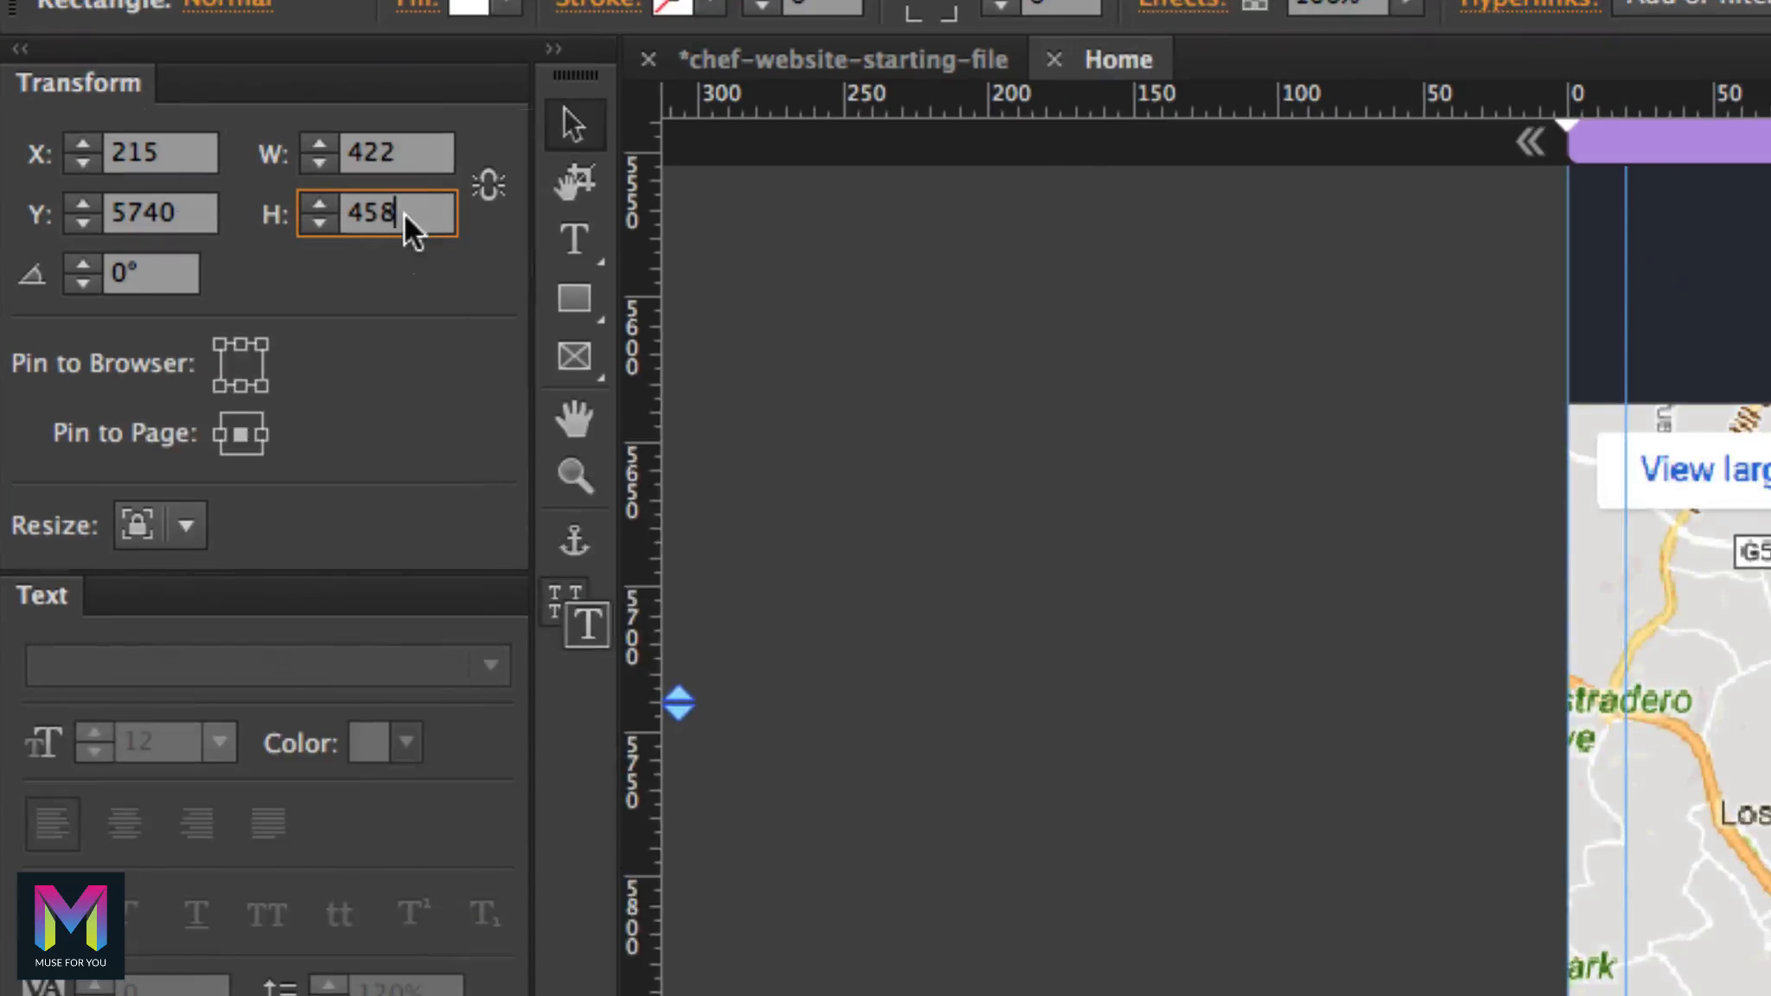
pyautogui.moveTo(404, 214); pyautogui.dragTo(283, 202)
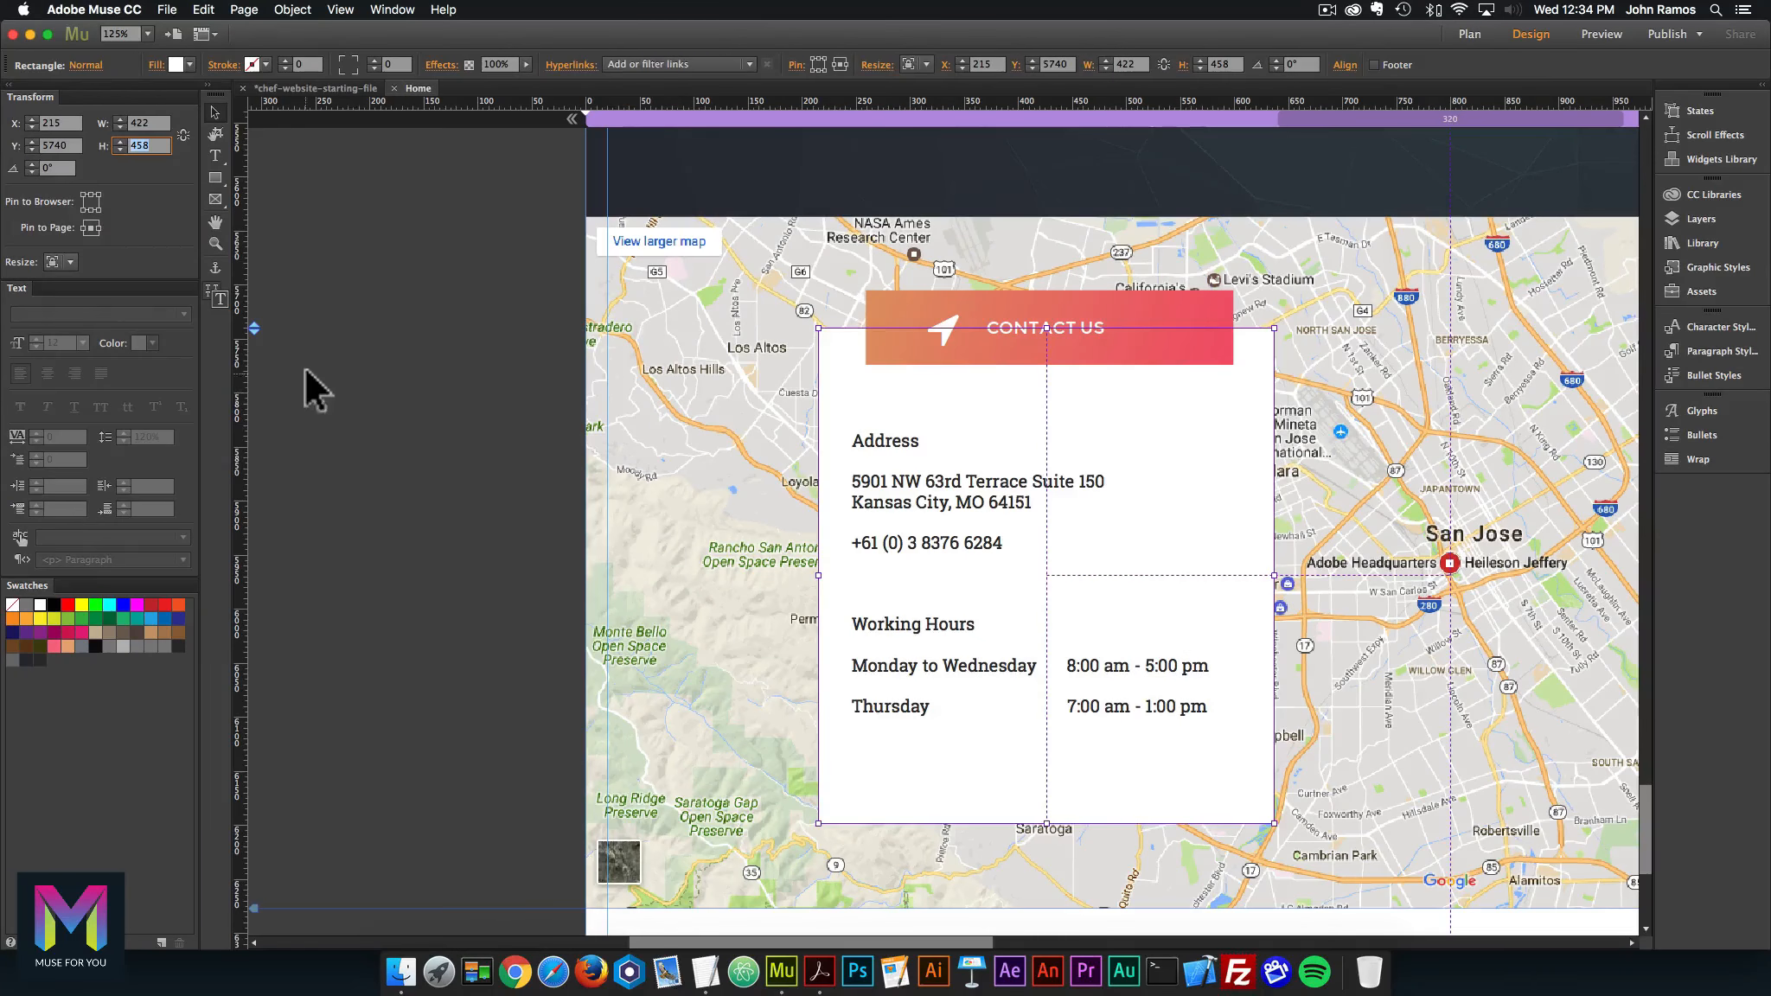
pyautogui.click(367, 370)
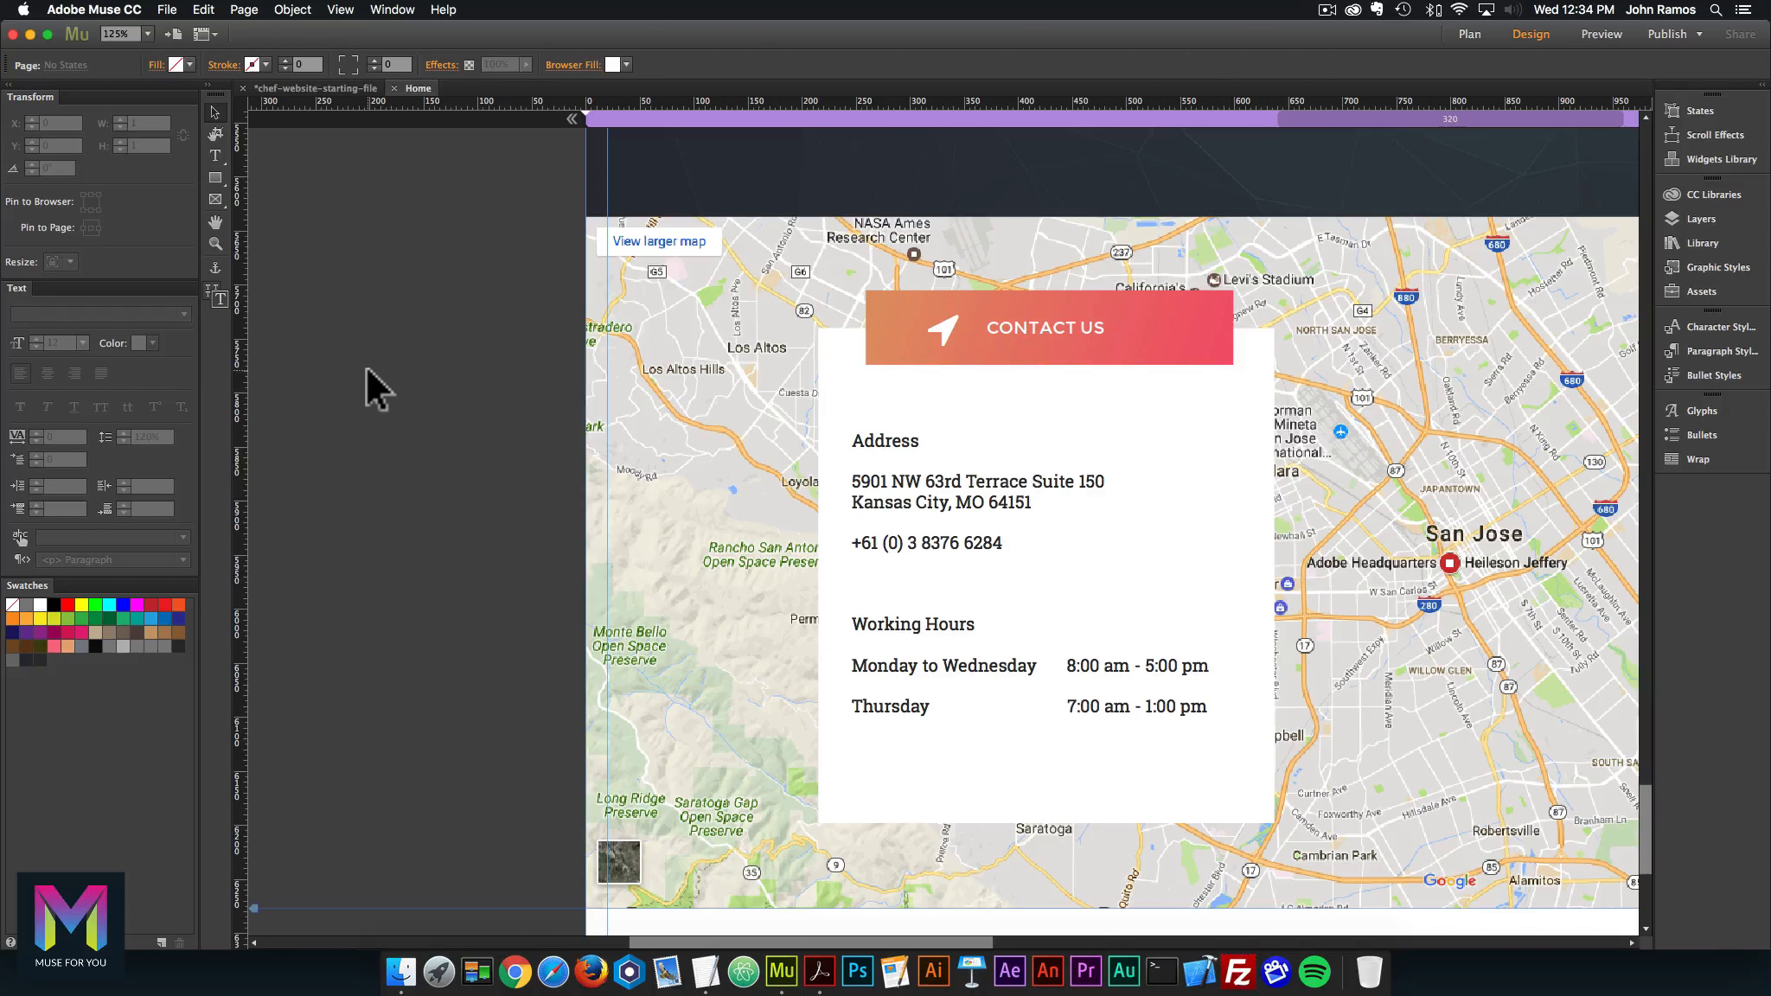
# Step: View the whole map section, then switch to Acrobat Pro to compare it with the section 6 PDF layout
pyautogui.press('super+minus')
pyautogui.press('super+minus')
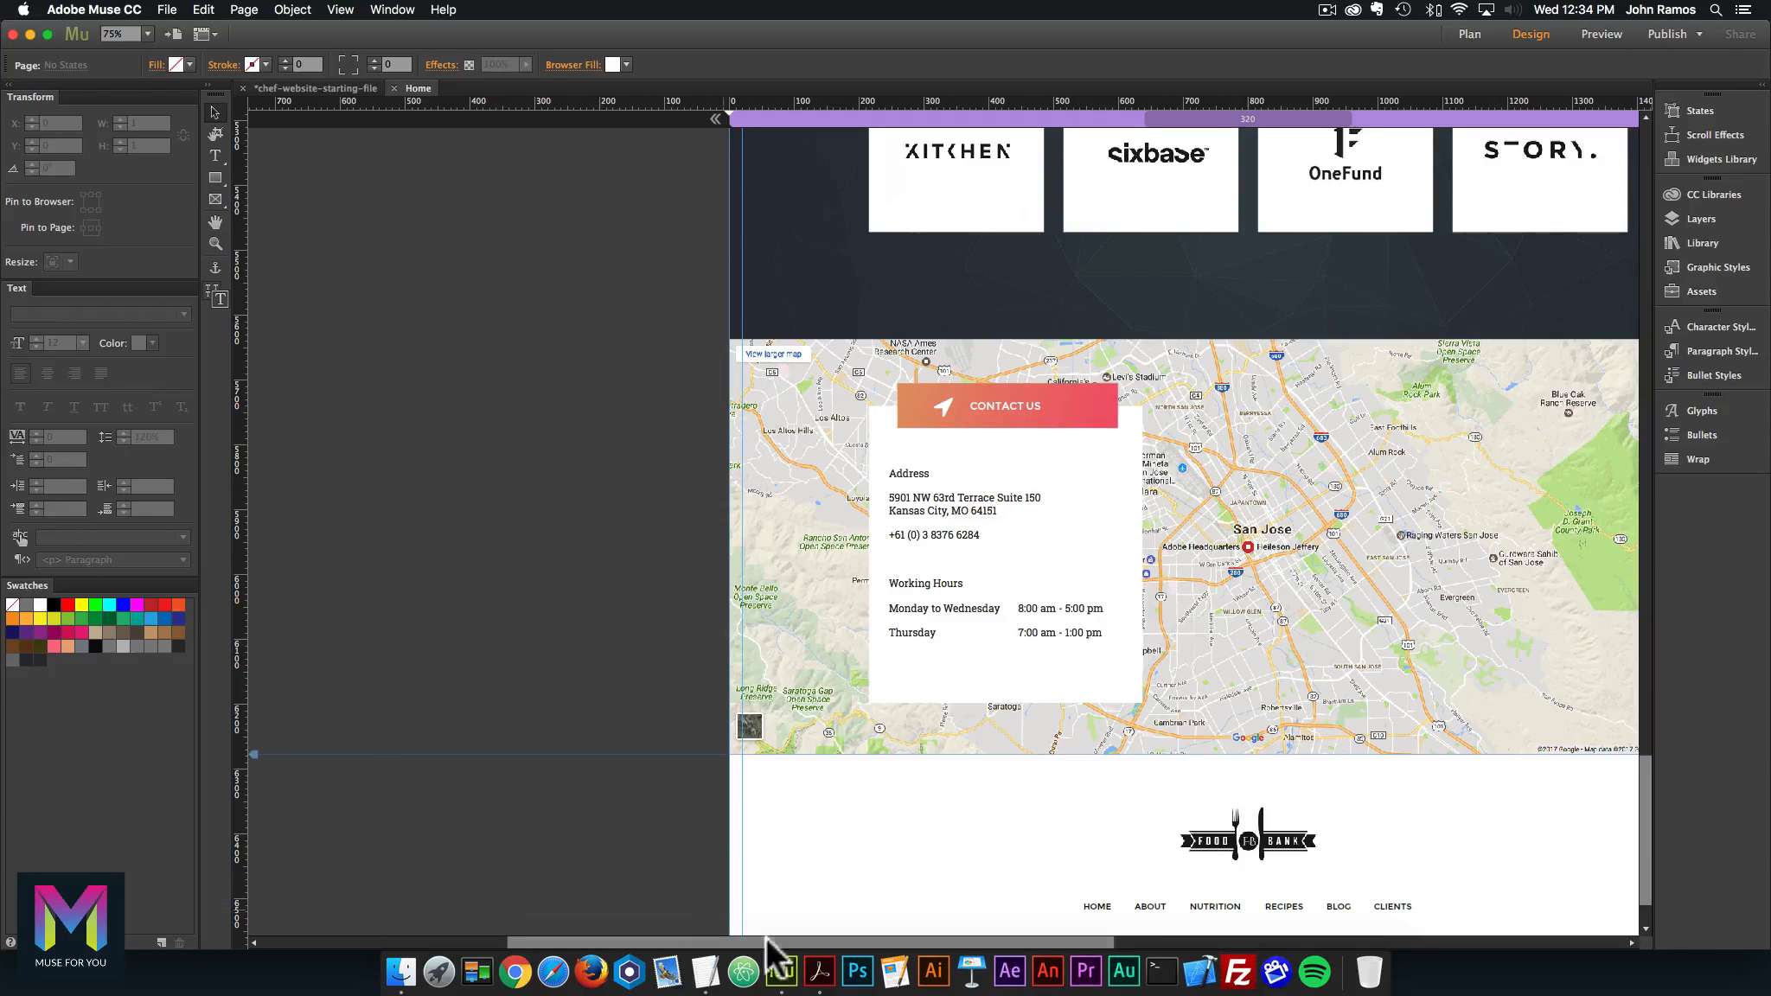
pyautogui.click(813, 973)
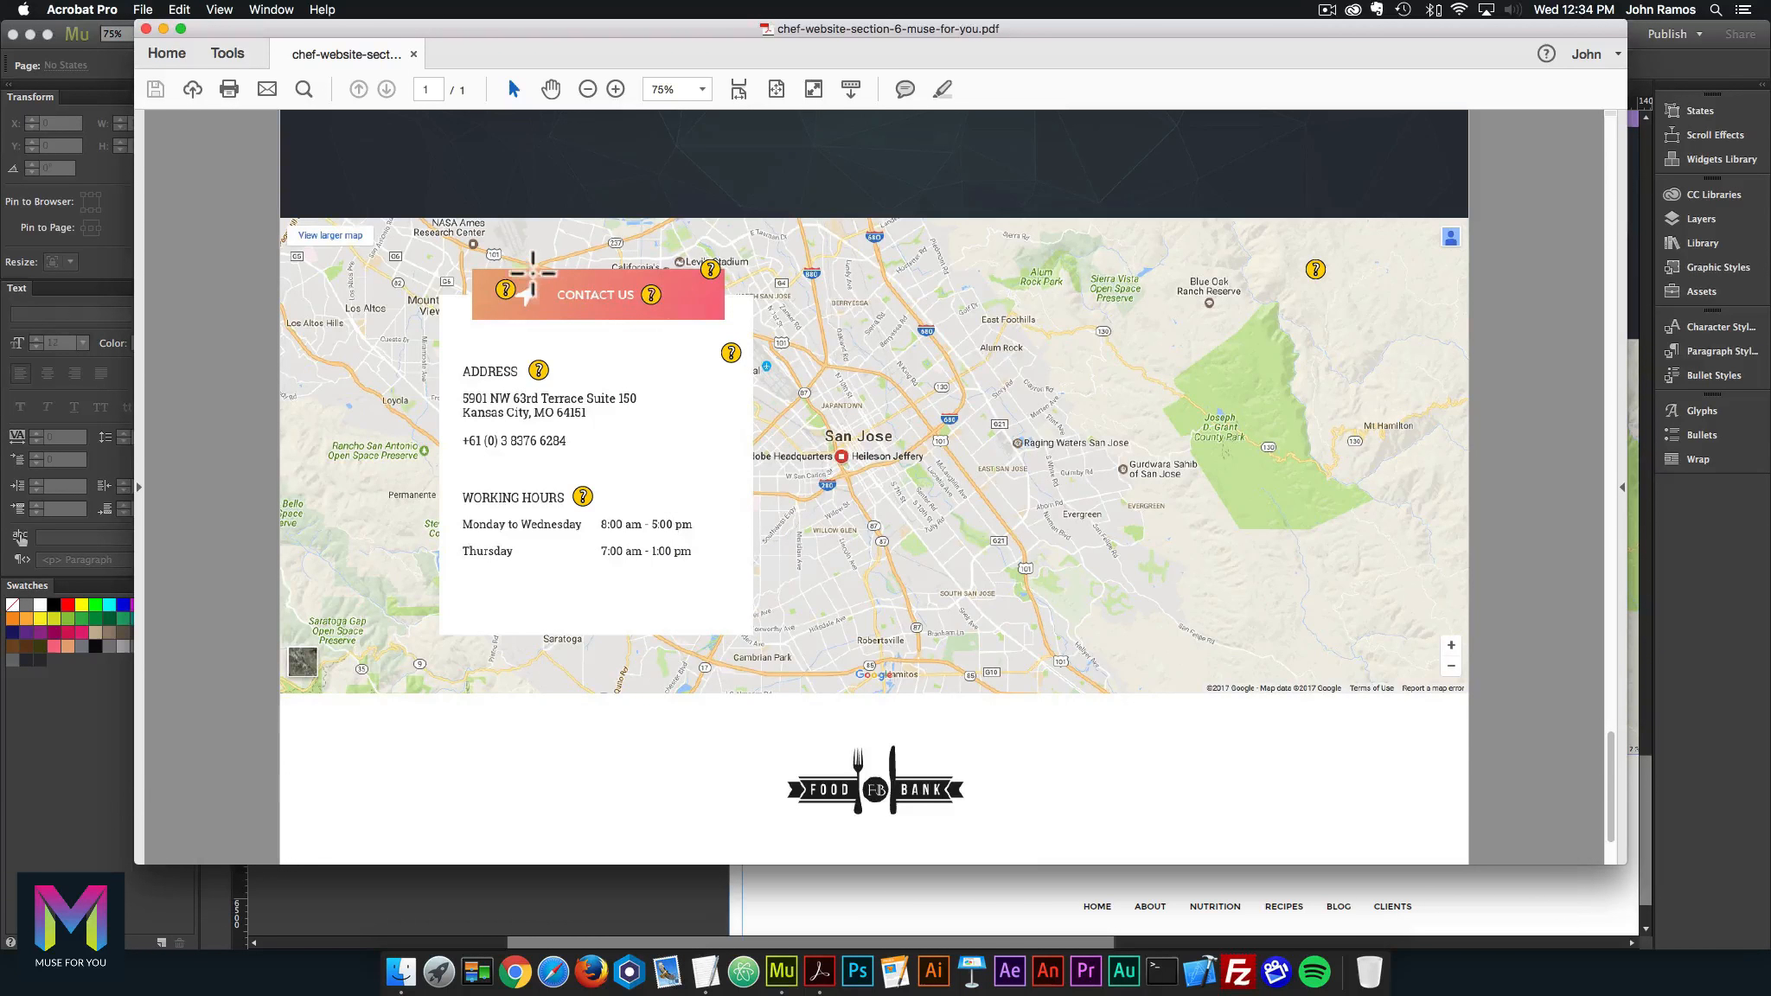
# Step: Switch to Adobe Muse and check the CONTACT US gradient bar, its icon and the white contact box, leaving nothing selected
pyautogui.moveTo(495, 289)
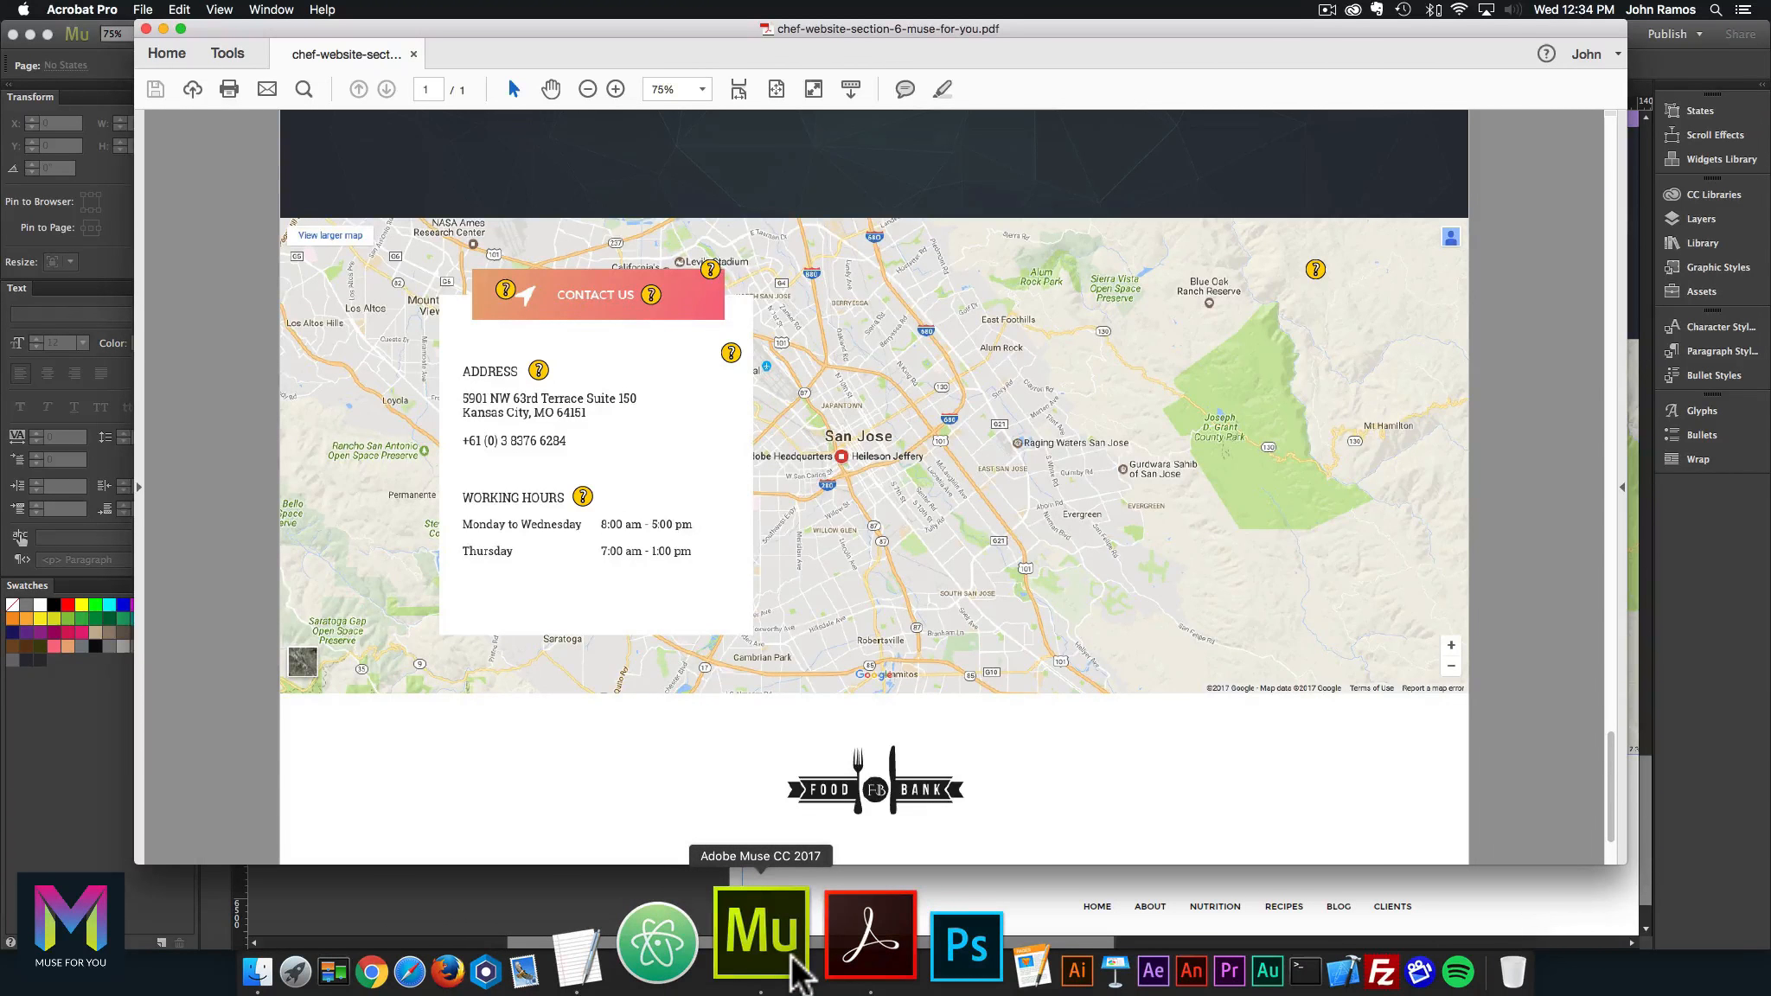
pyautogui.click(792, 951)
pyautogui.click(1035, 421)
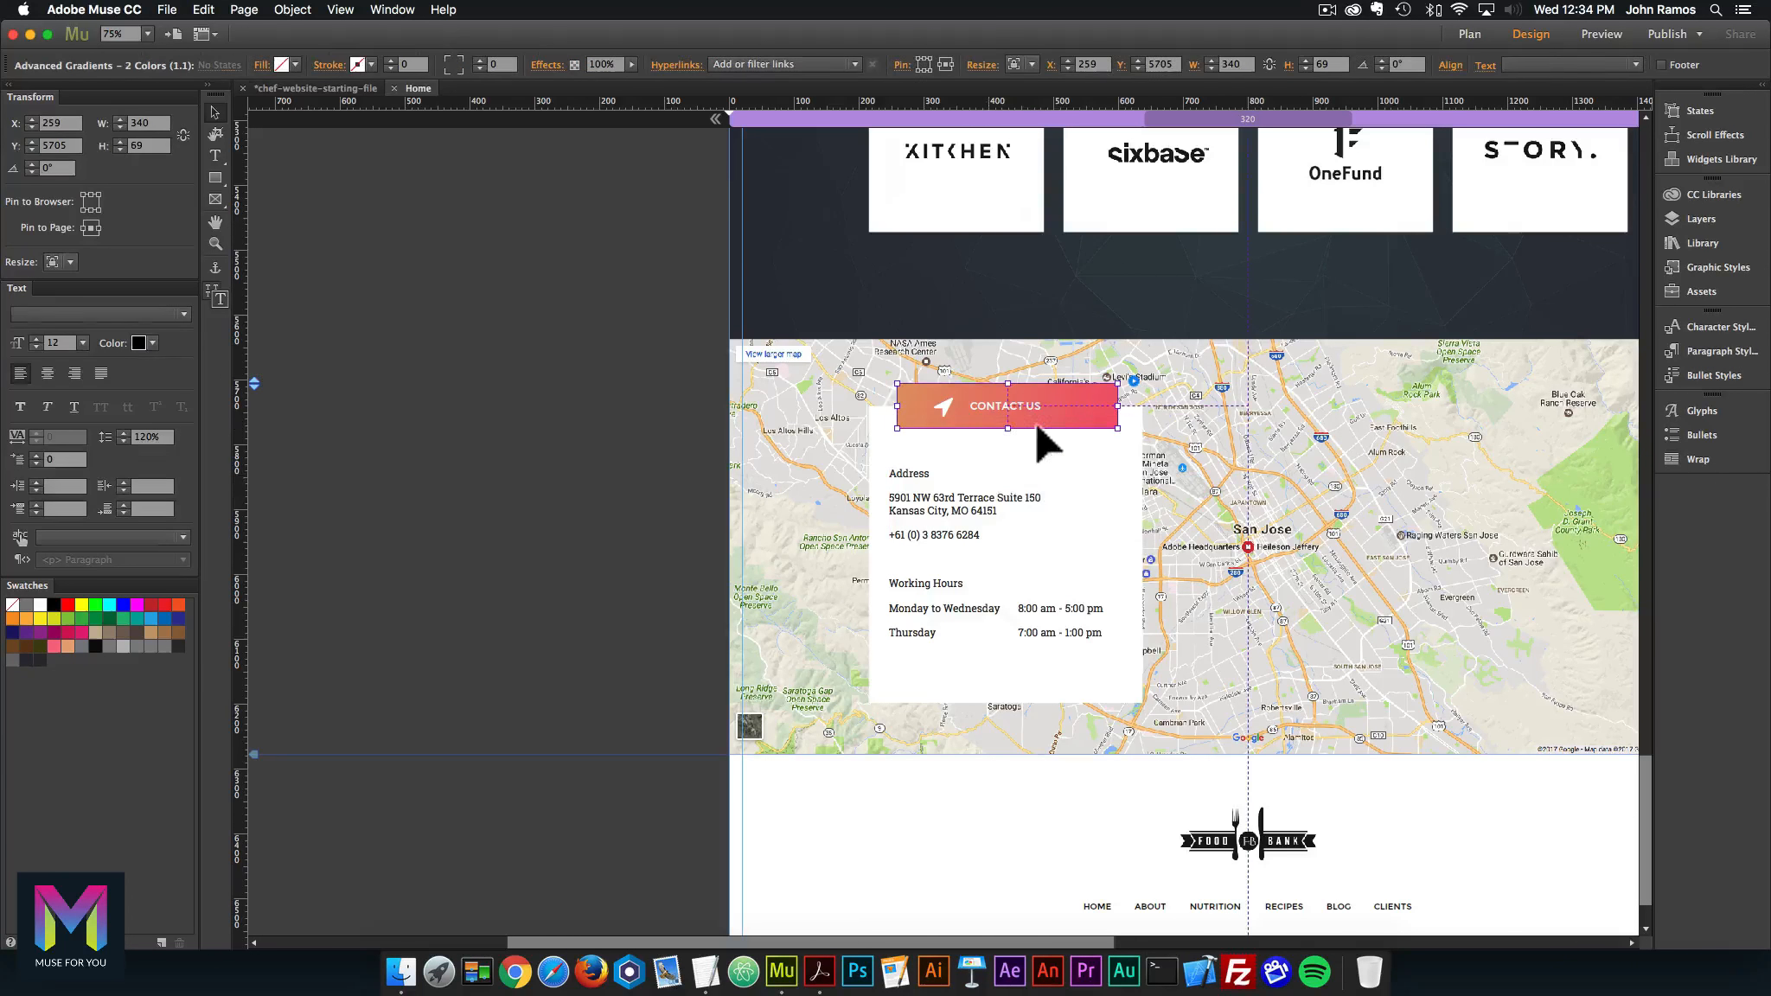
pyautogui.click(936, 403)
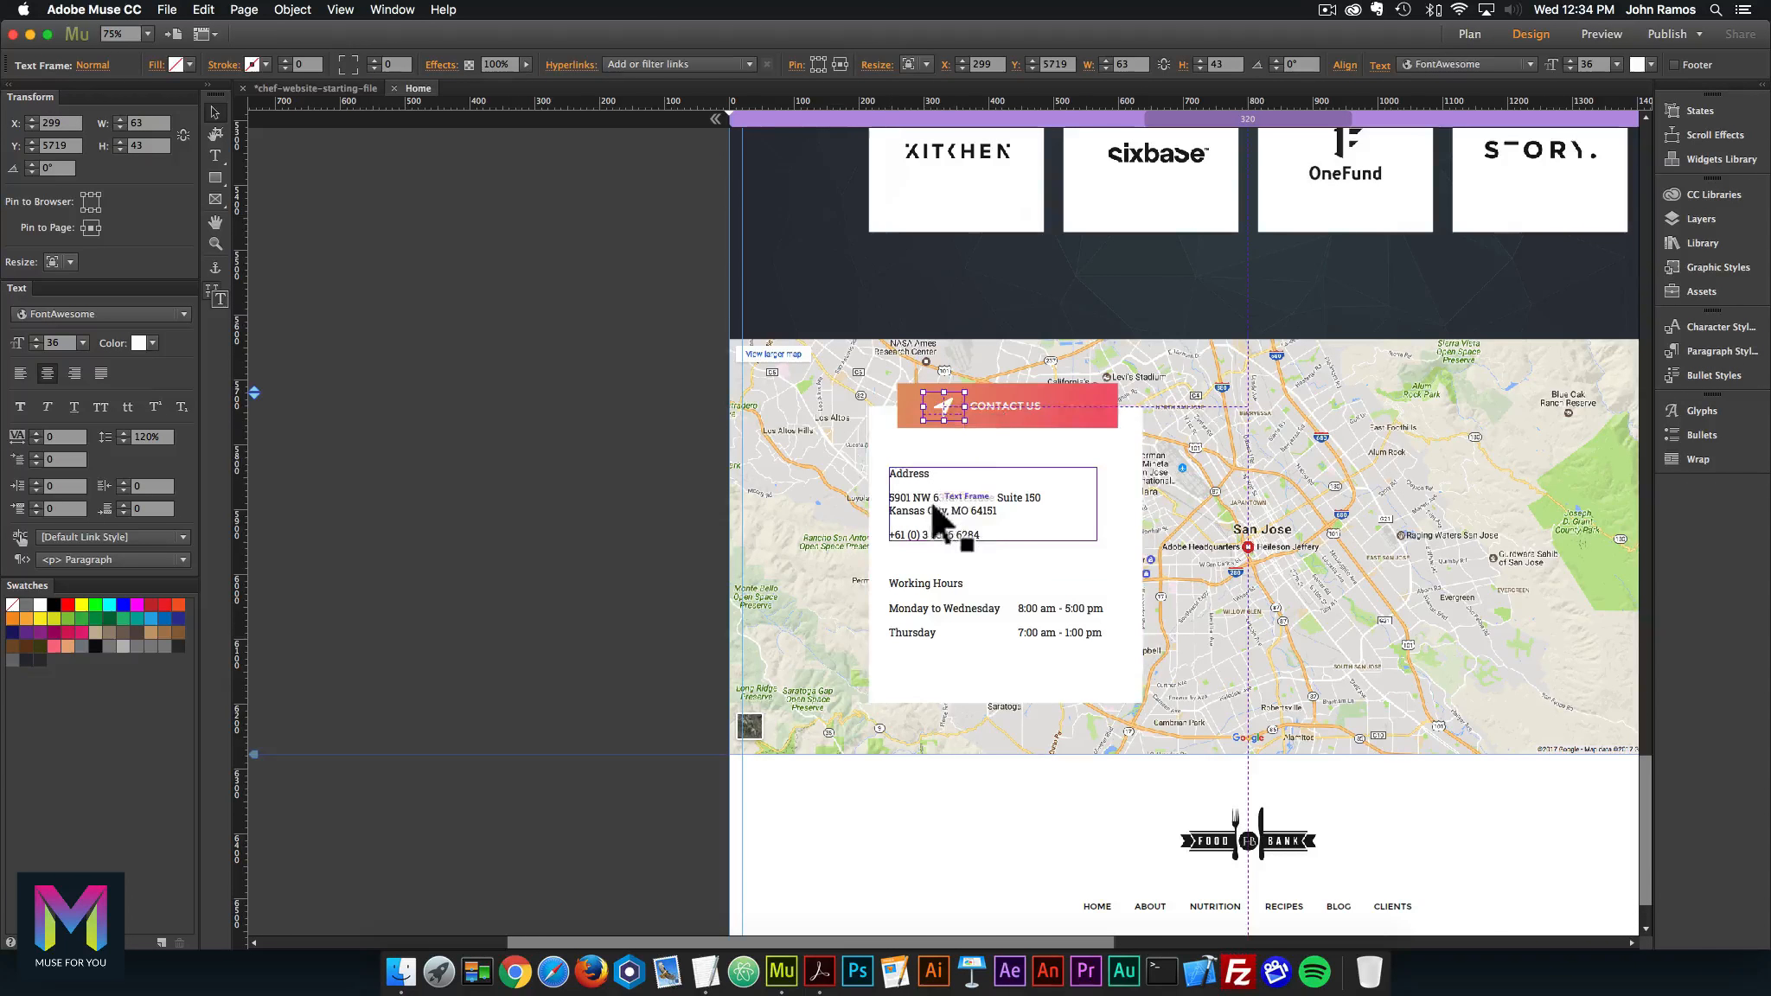
pyautogui.click(878, 454)
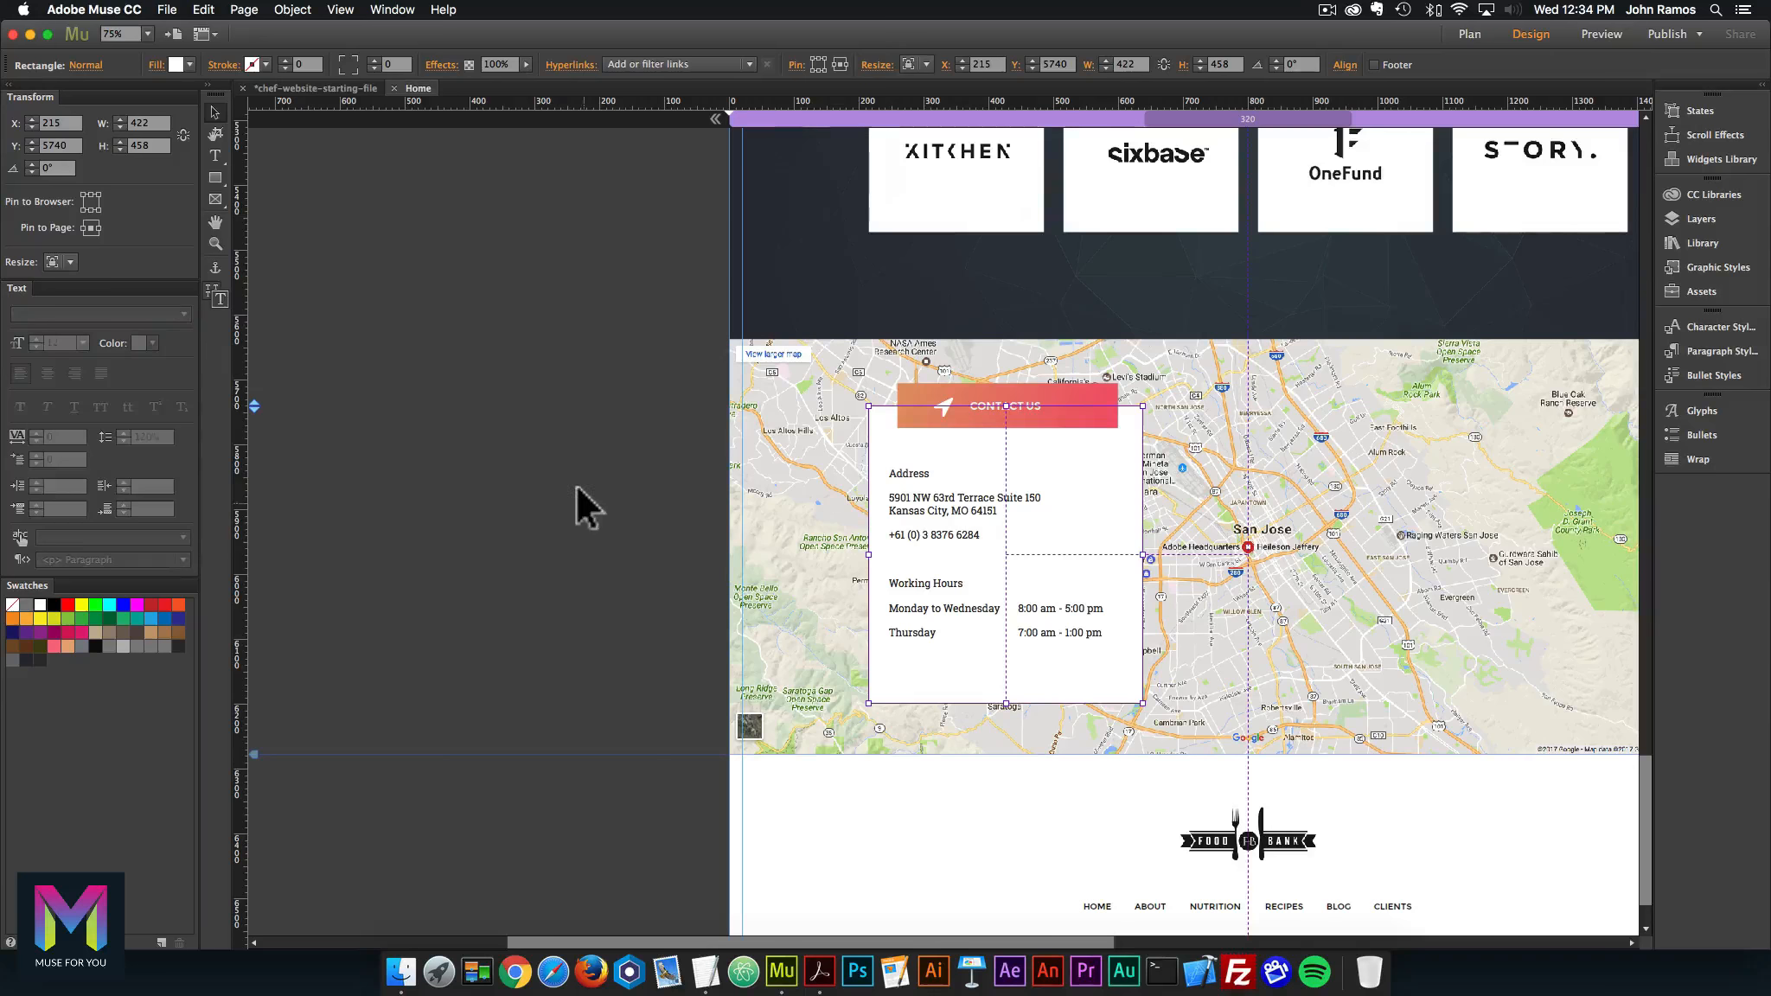
pyautogui.click(464, 410)
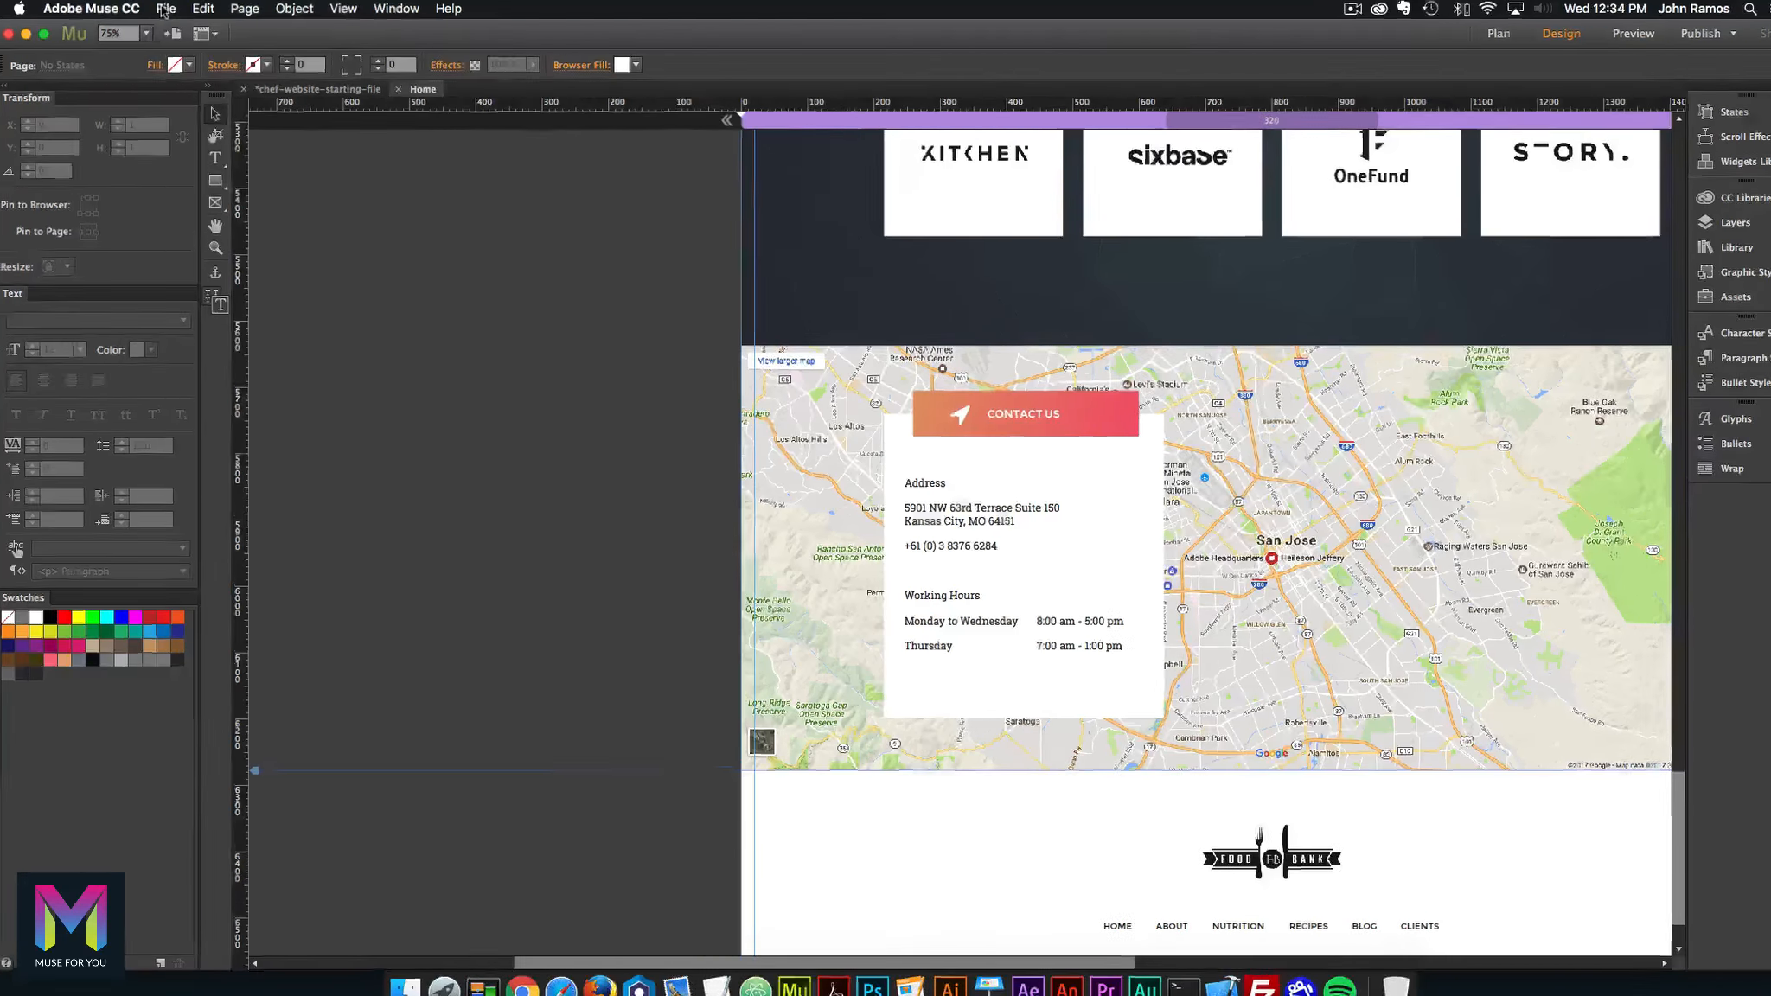
# Step: Preview the page in the browser, widen the window and examine the map and contact section
pyautogui.click(167, 10)
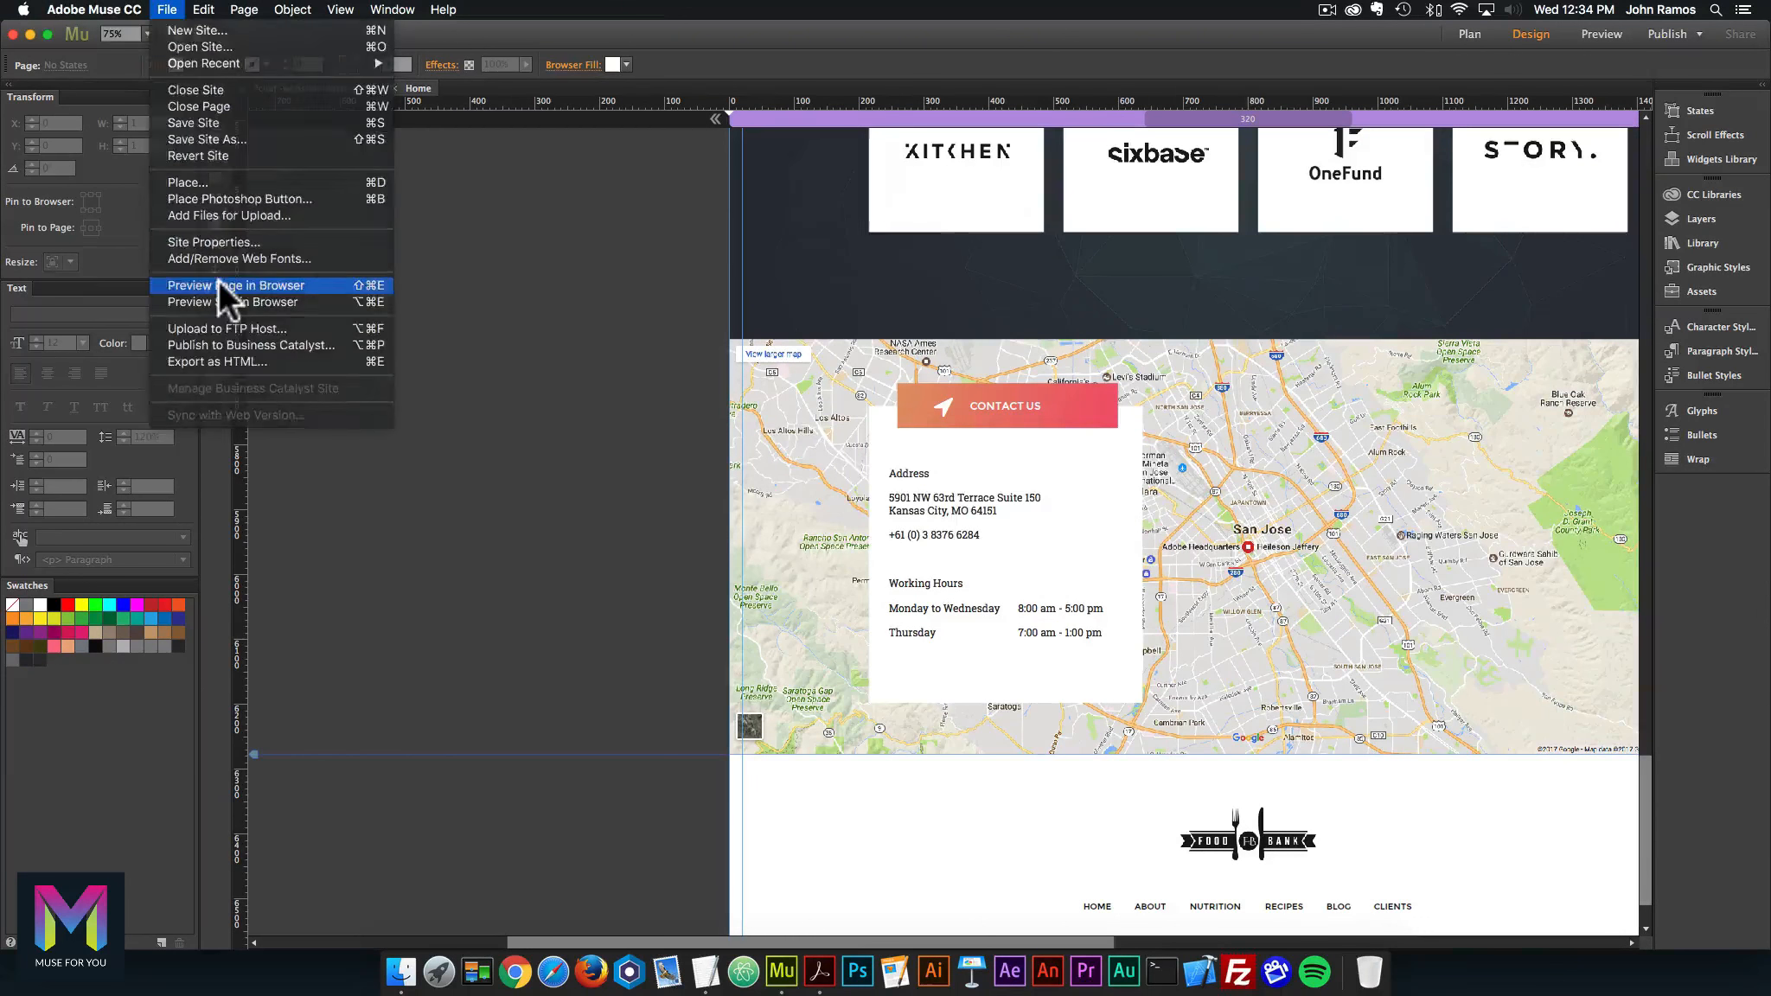
pyautogui.click(316, 752)
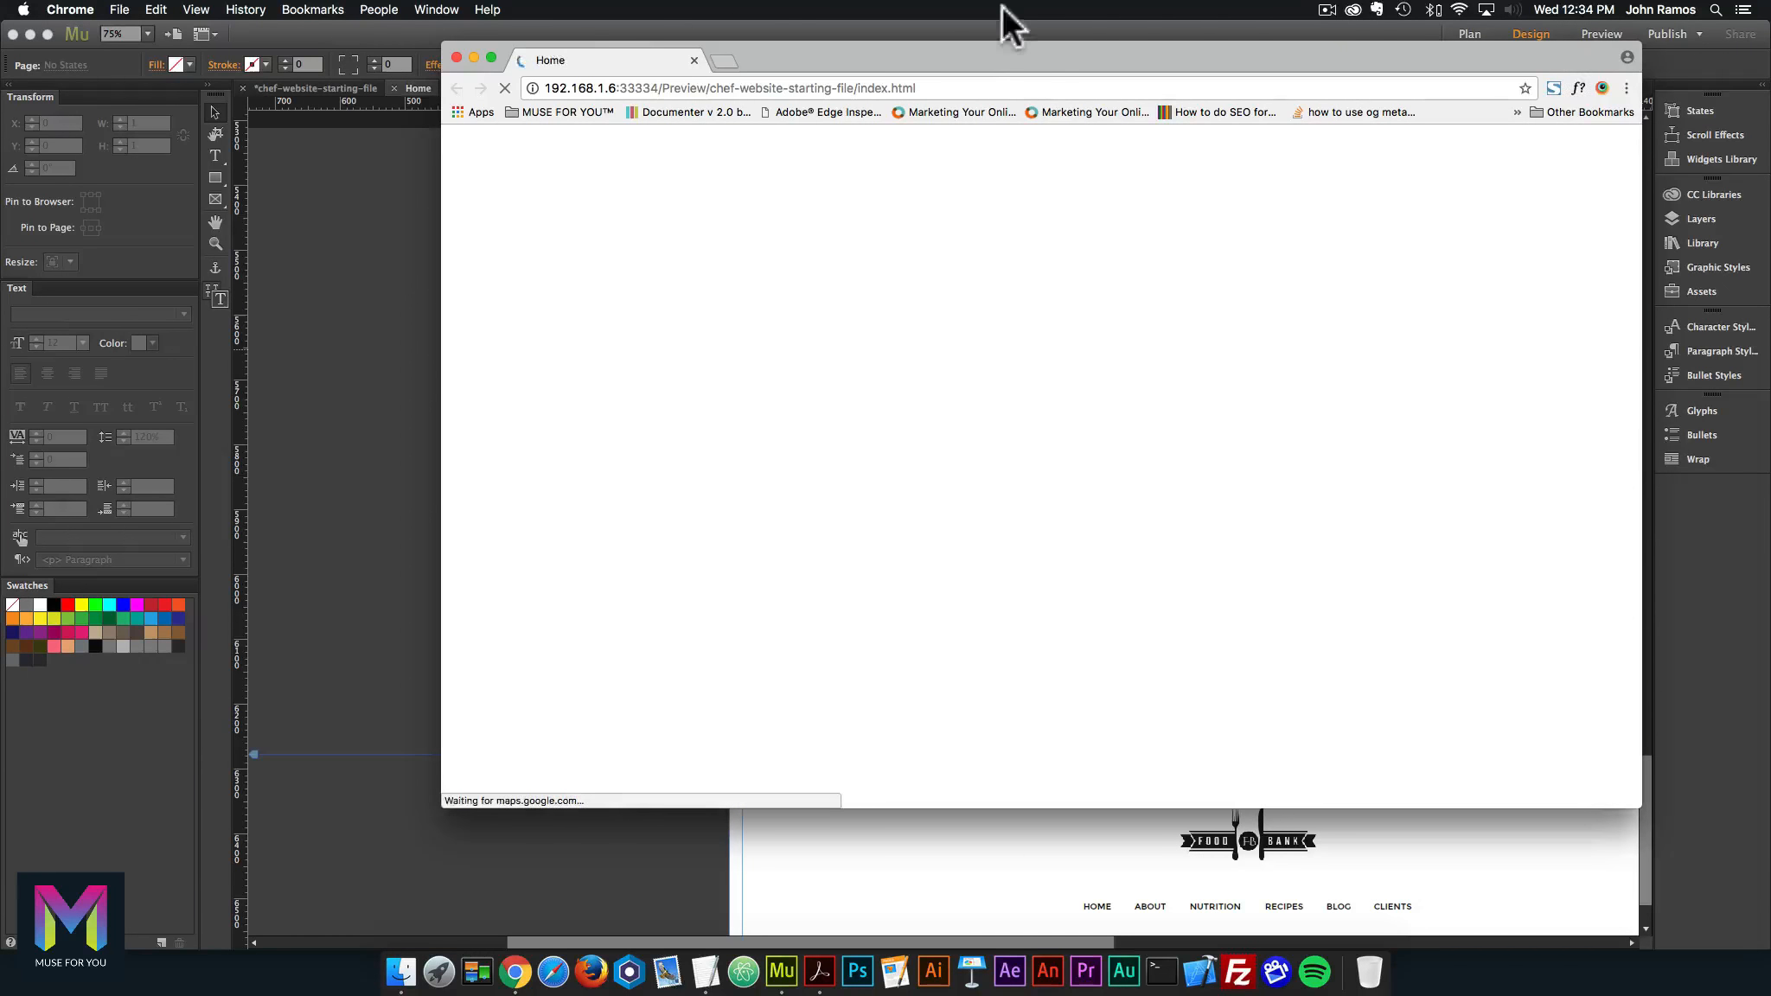
pyautogui.moveTo(966, 41); pyautogui.dragTo(875, 32)
pyautogui.scroll(-10, 961, 207)
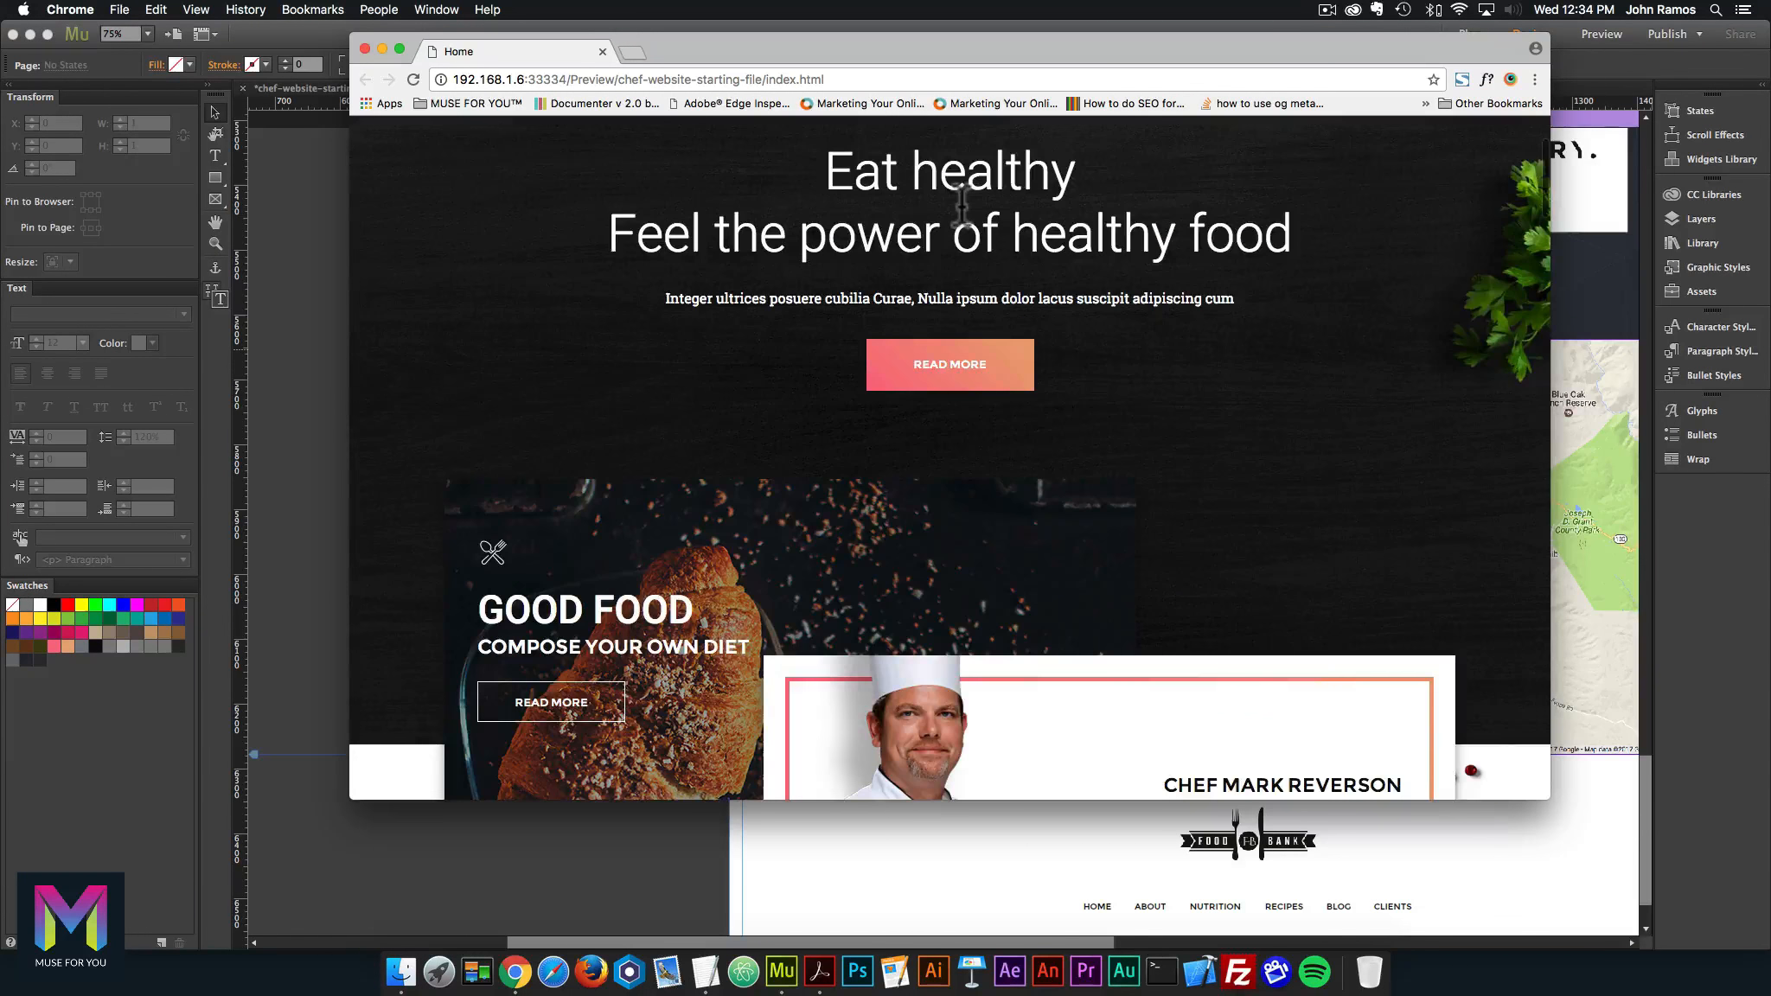
pyautogui.scroll(-15, 960, 212)
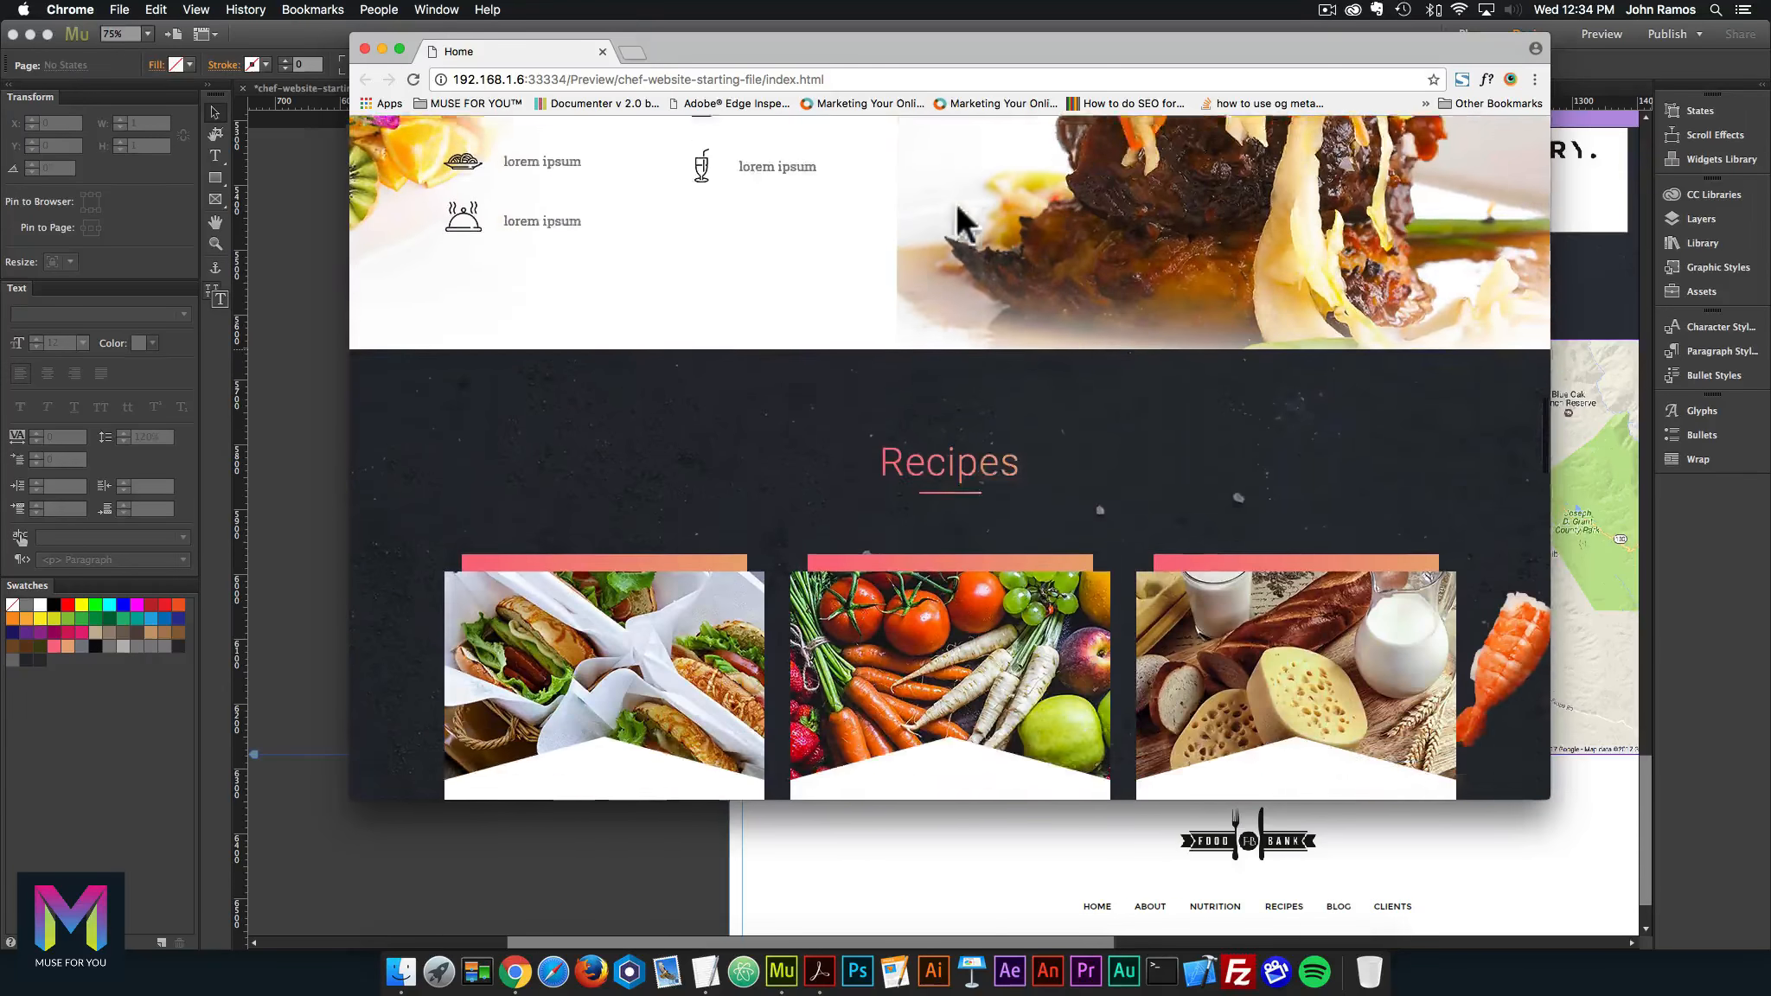
pyautogui.moveTo(350, 283); pyautogui.dragTo(193, 282)
pyautogui.scroll(-7, 869, 424)
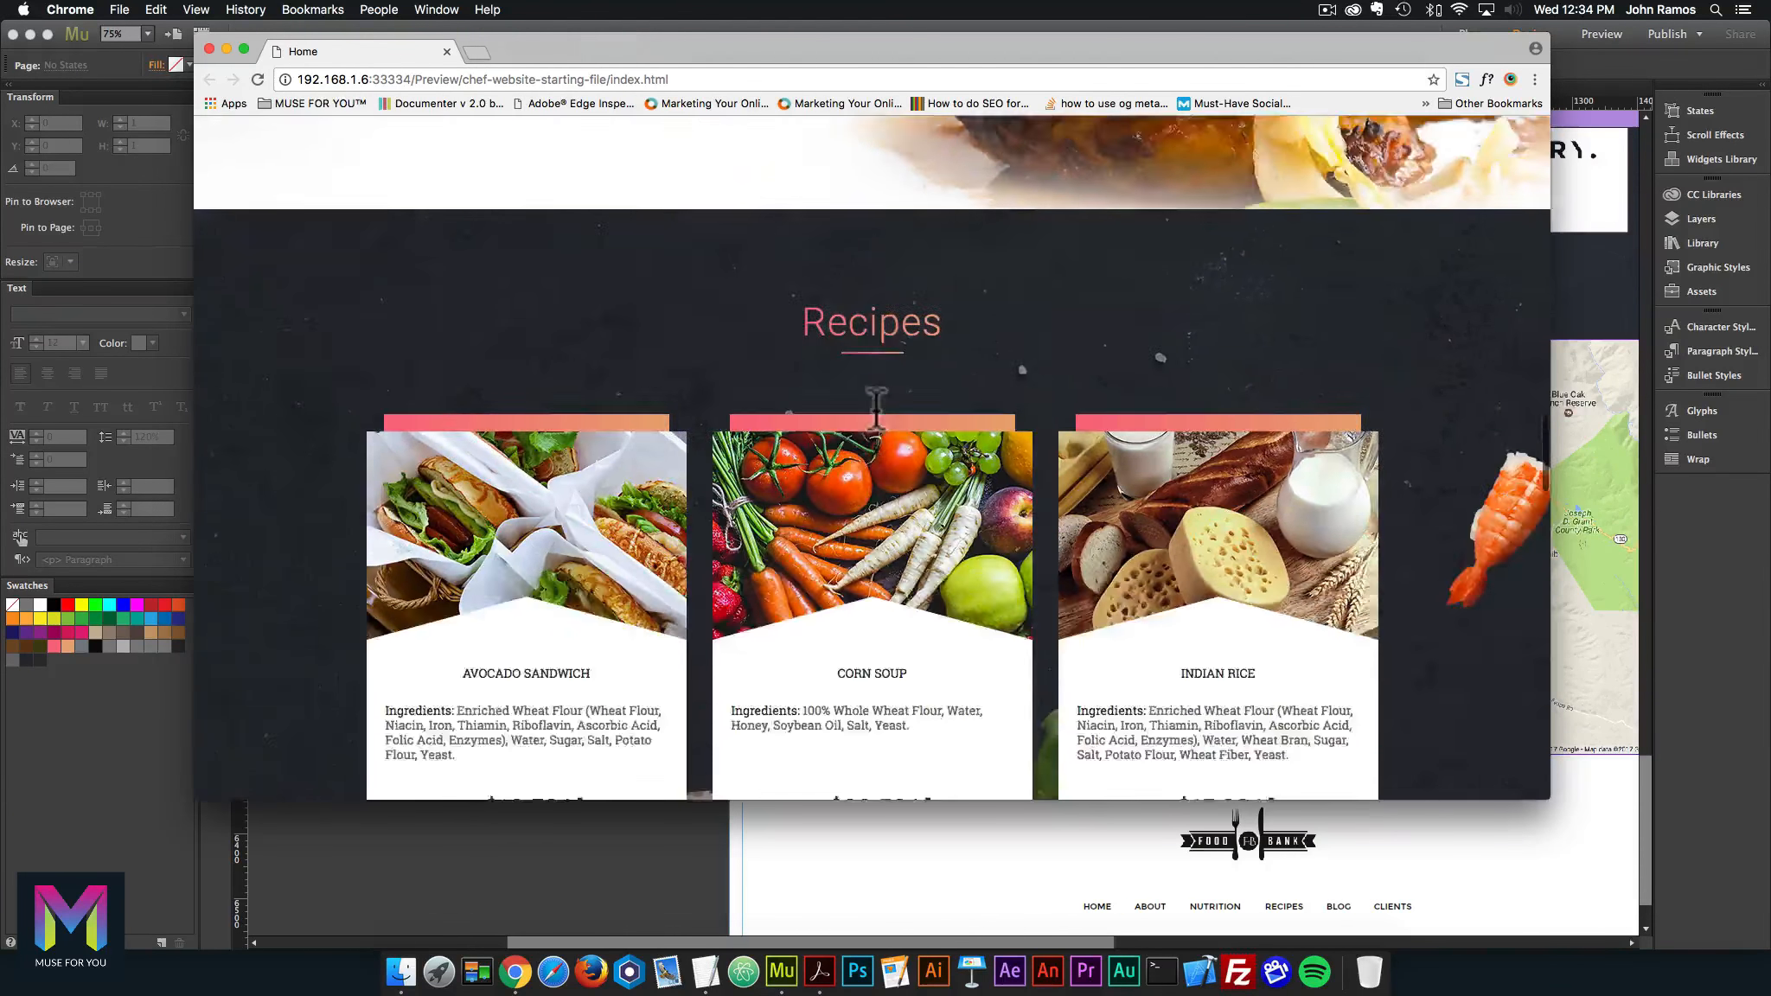
pyautogui.scroll(-15, 874, 423)
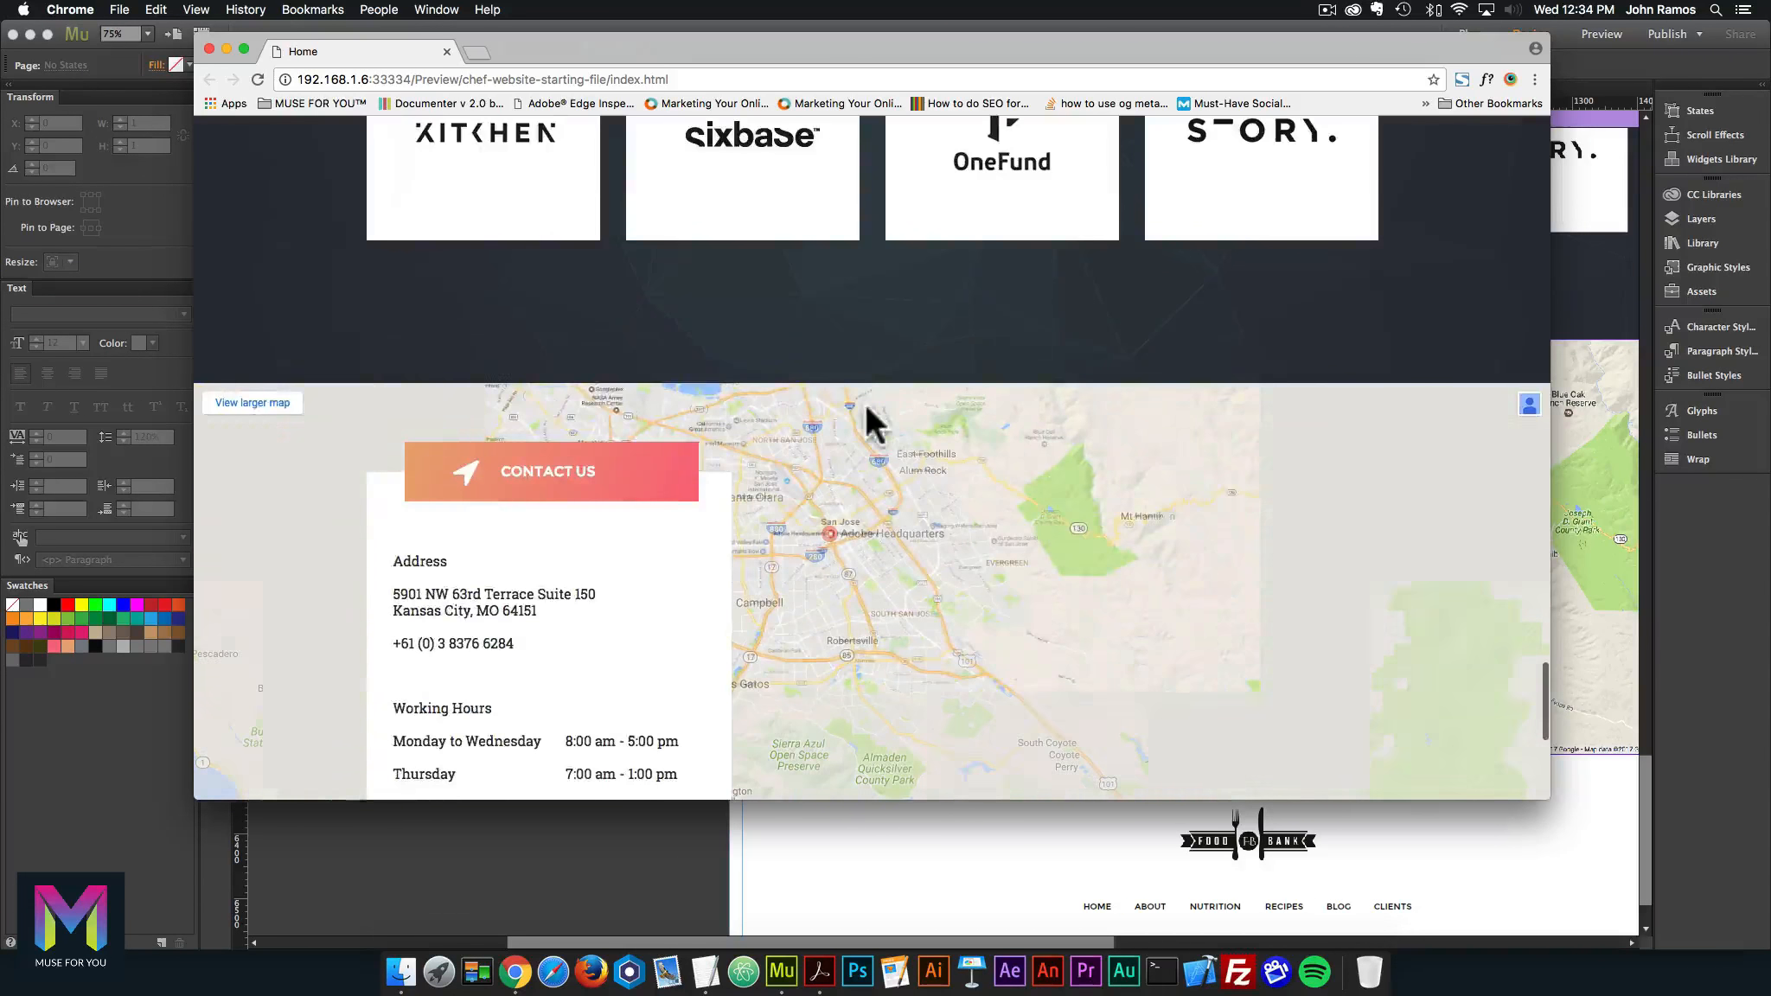
pyautogui.scroll(-5, 613, 562)
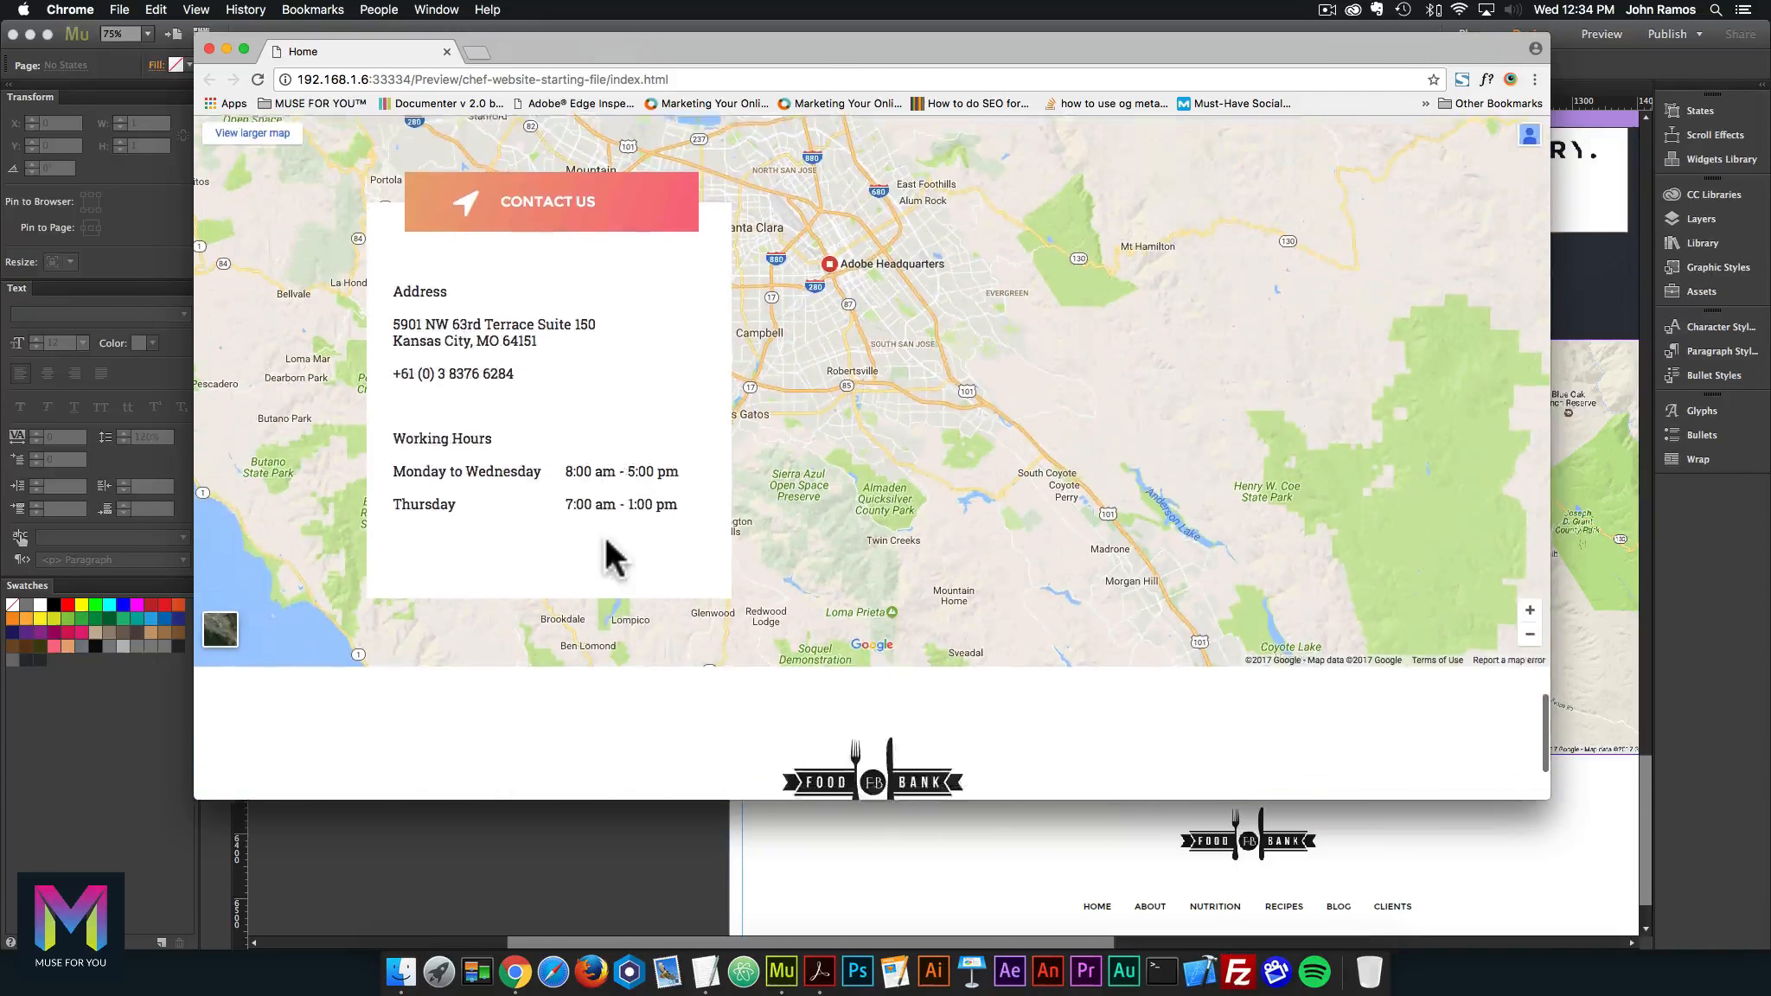
# Step: Narrow the browser window slightly, then view the preview full screen to check how the map and contact box adapt
pyautogui.moveTo(1548, 500); pyautogui.dragTo(1529, 450)
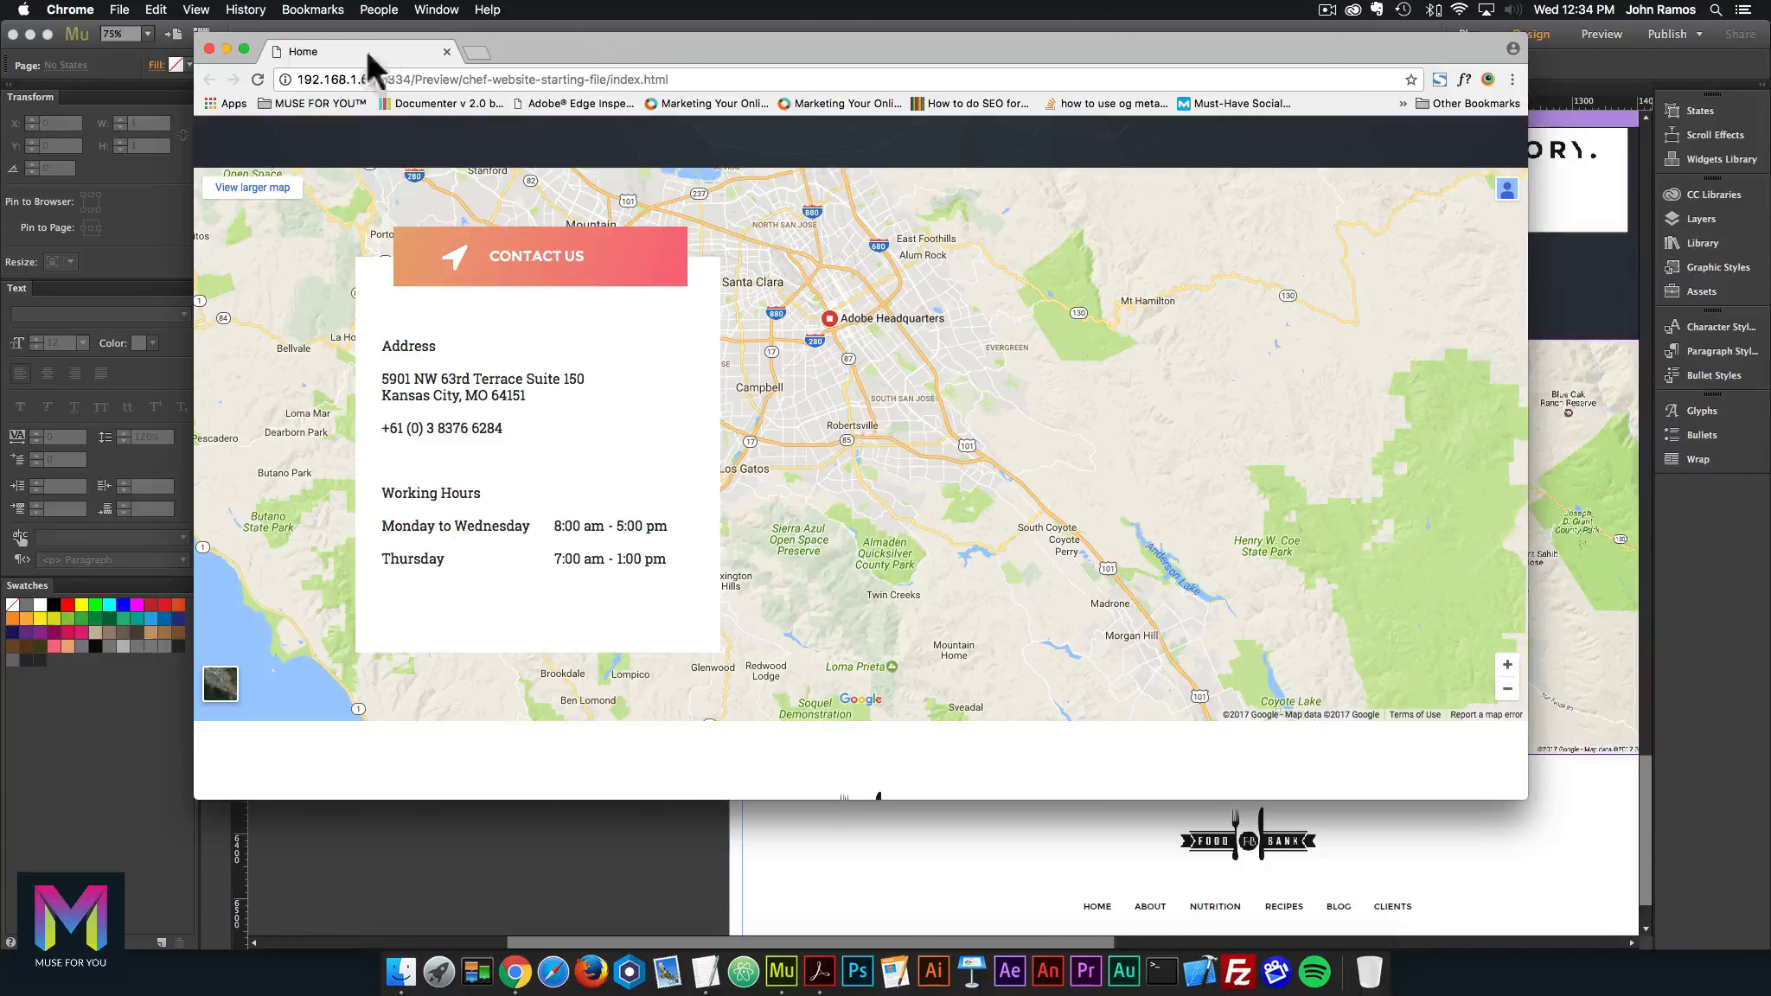
pyautogui.click(244, 48)
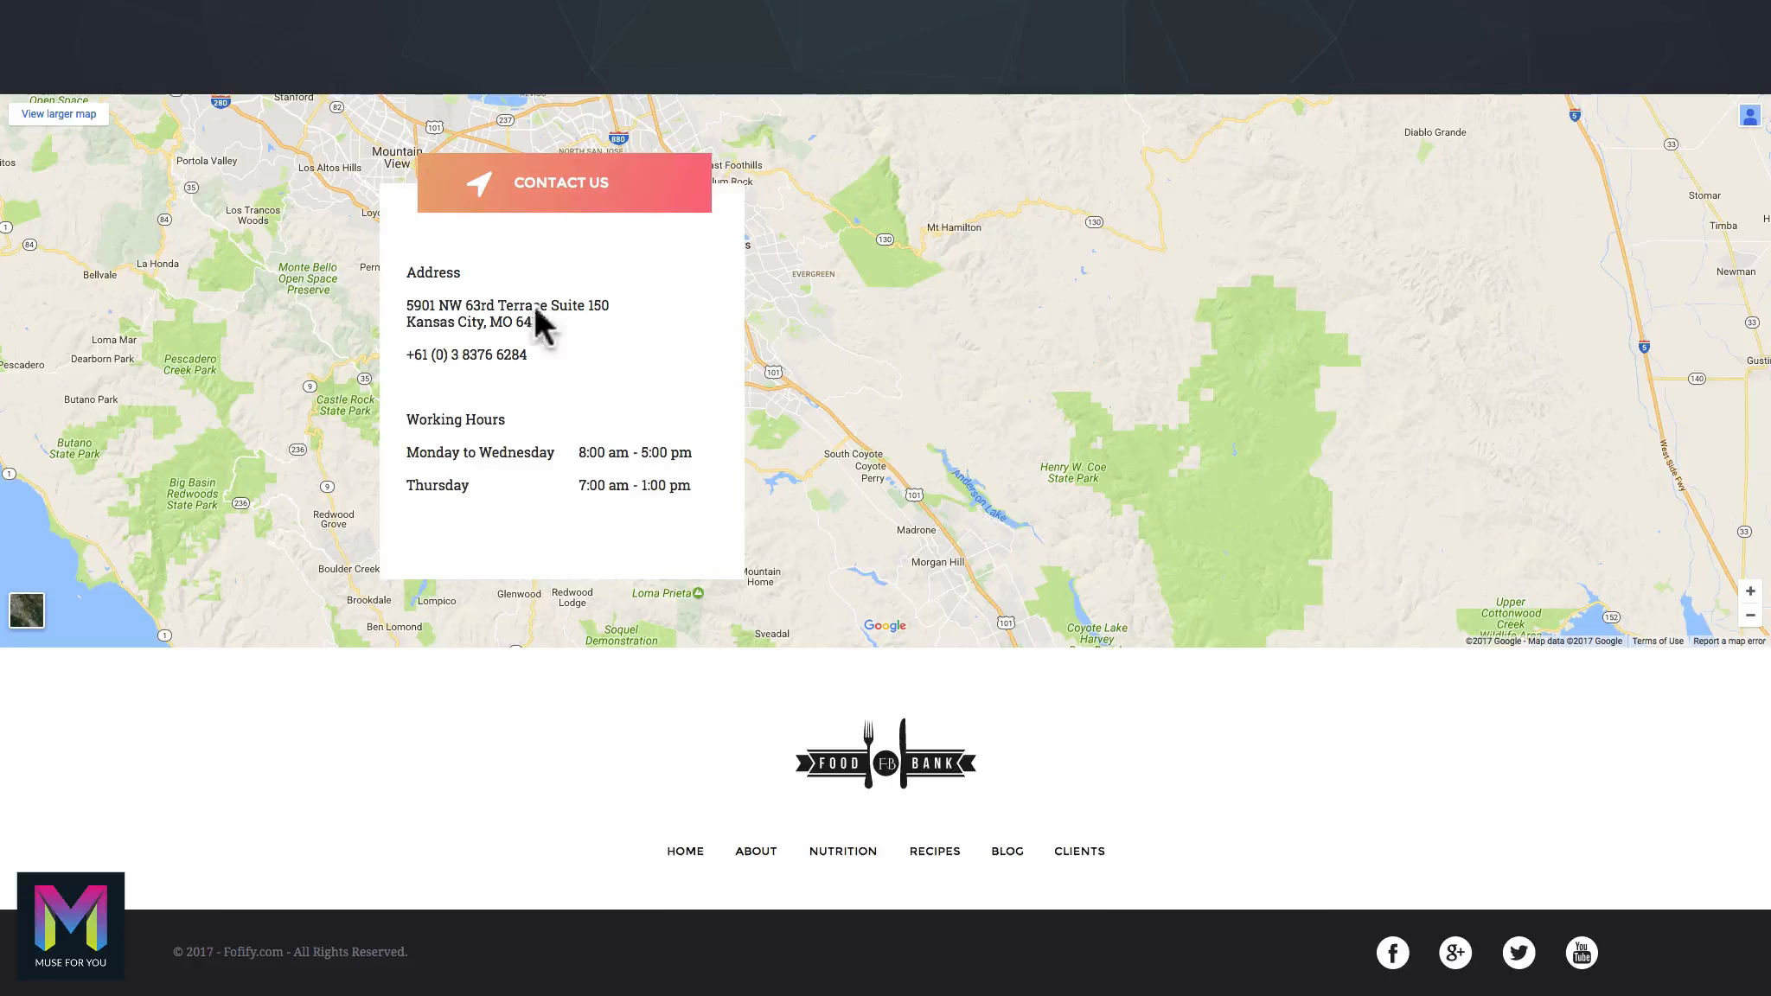
pyautogui.scroll(2, 606, 415)
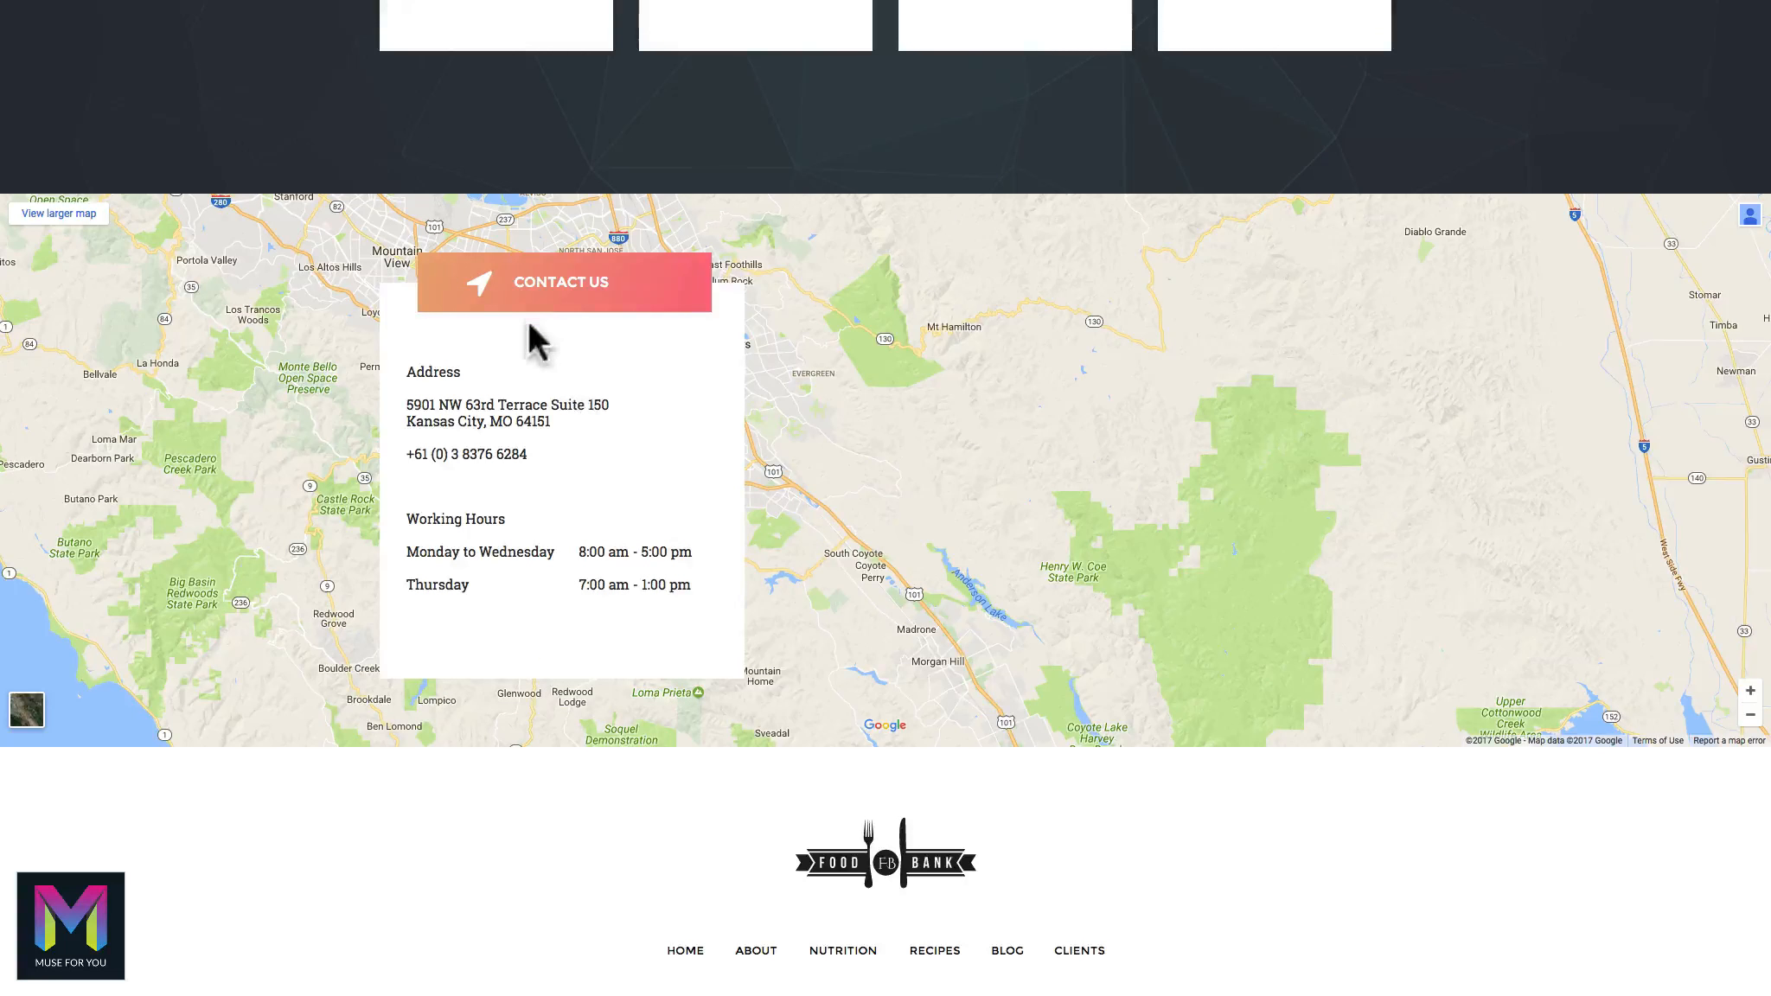
pyautogui.scroll(-2, 612, 461)
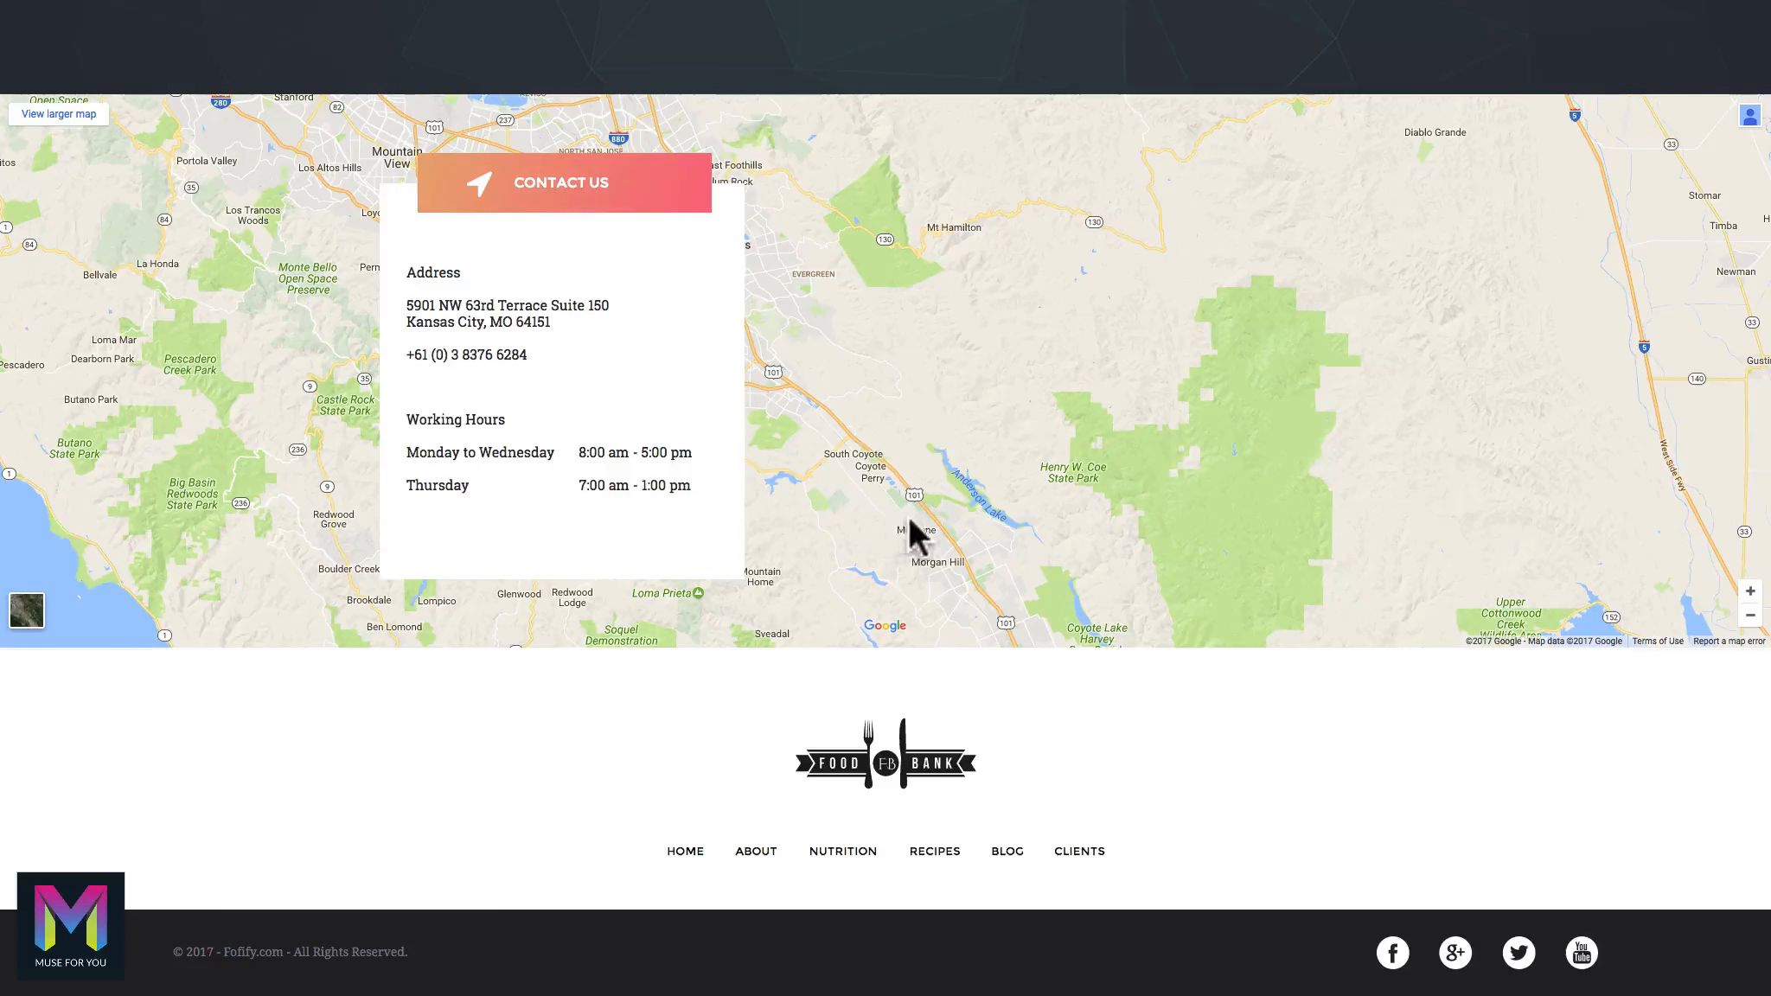
# Step: Review the full-screen preview from the contact section back up to the page header
pyautogui.scroll(2, 668, 387)
pyautogui.scroll(12, 689, 122)
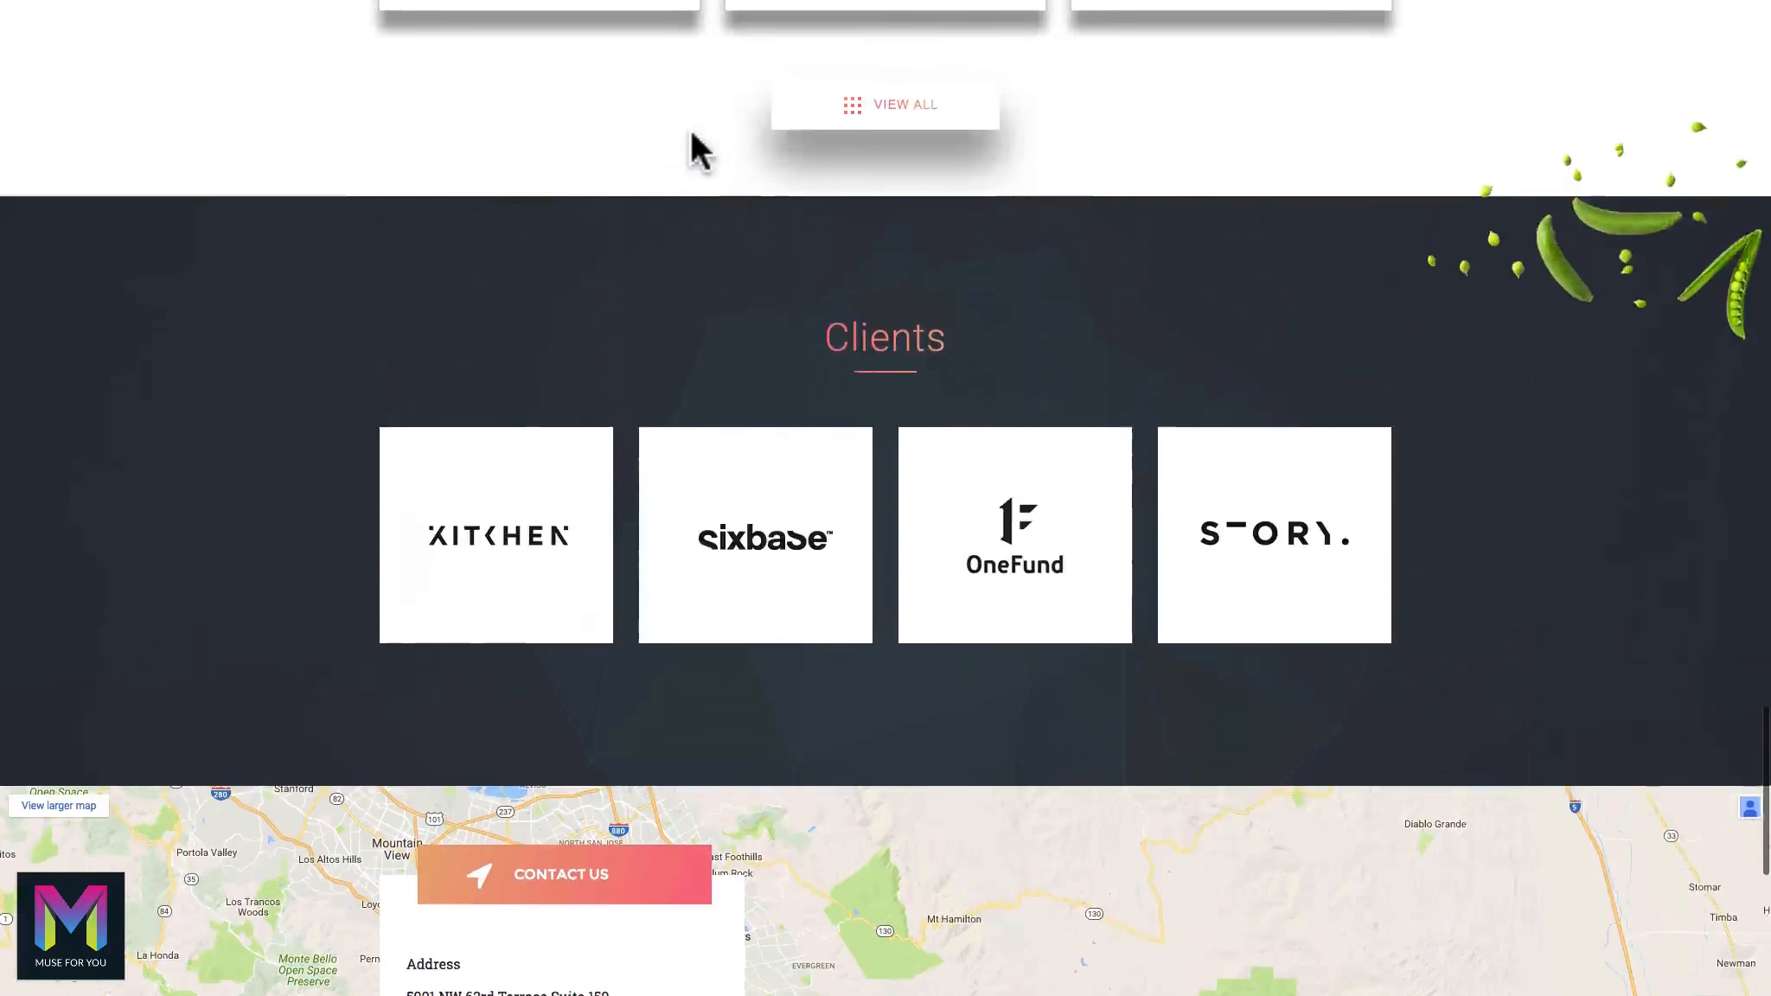
pyautogui.scroll(6, 690, 130)
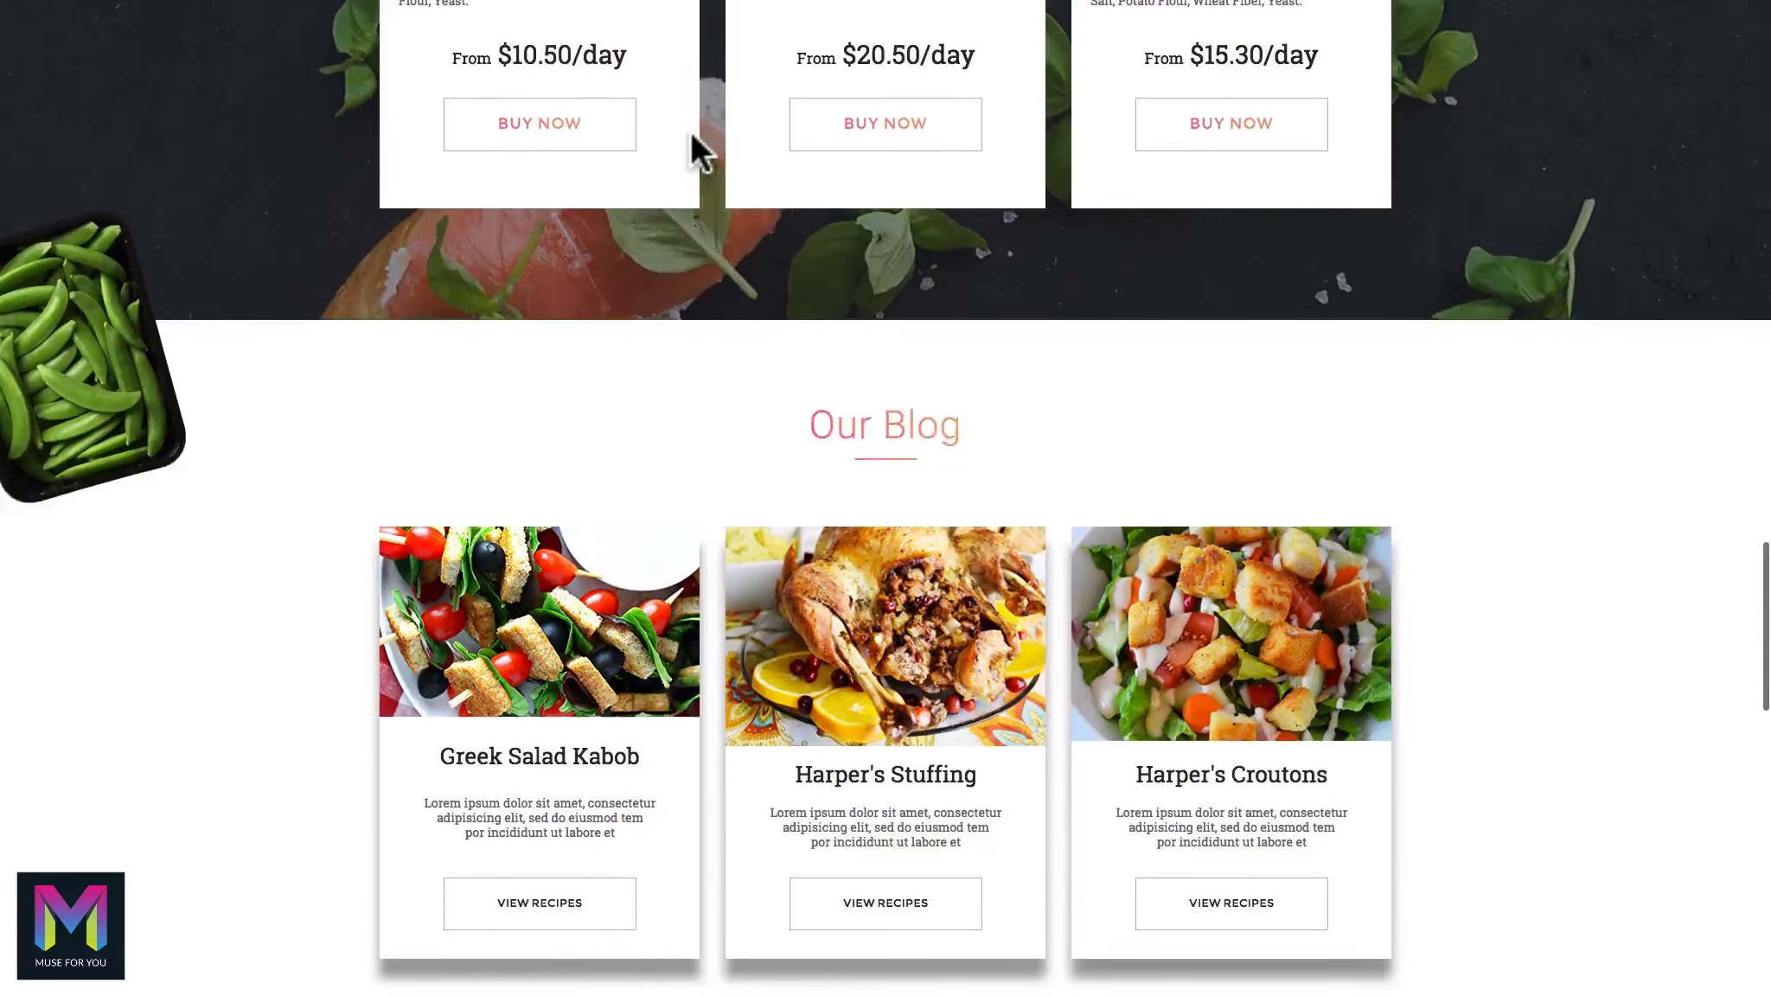
pyautogui.scroll(10, 690, 134)
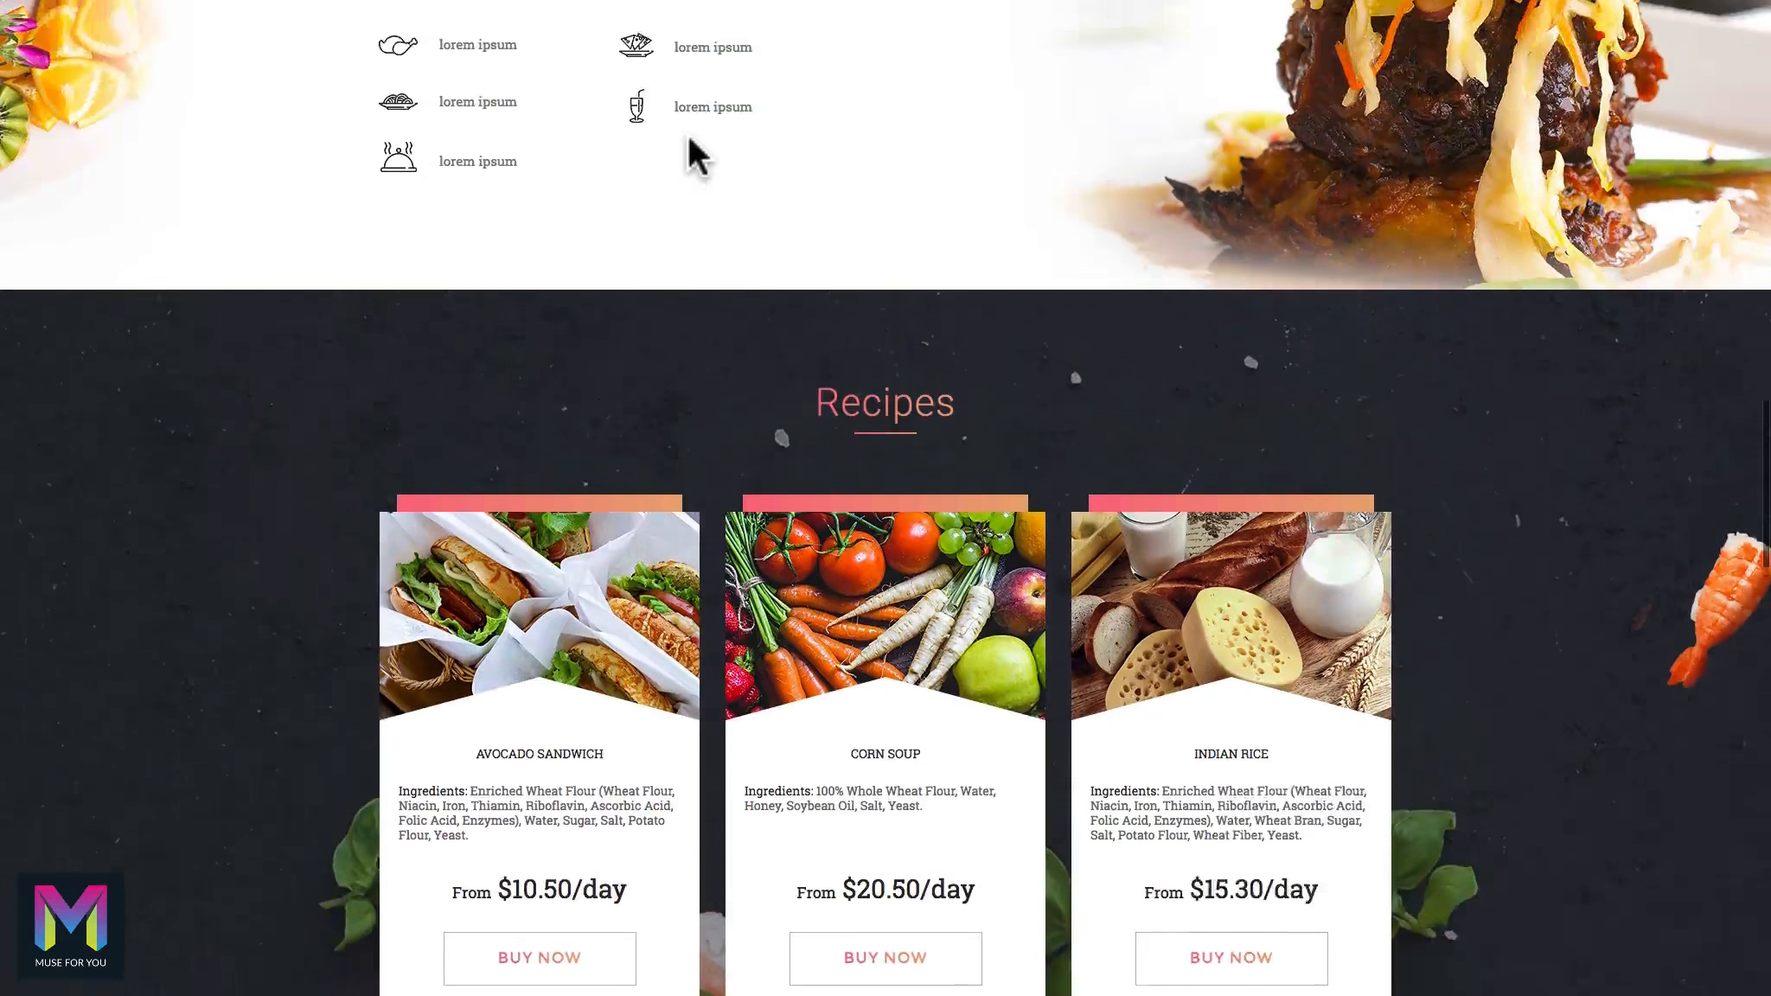
pyautogui.scroll(11, 687, 137)
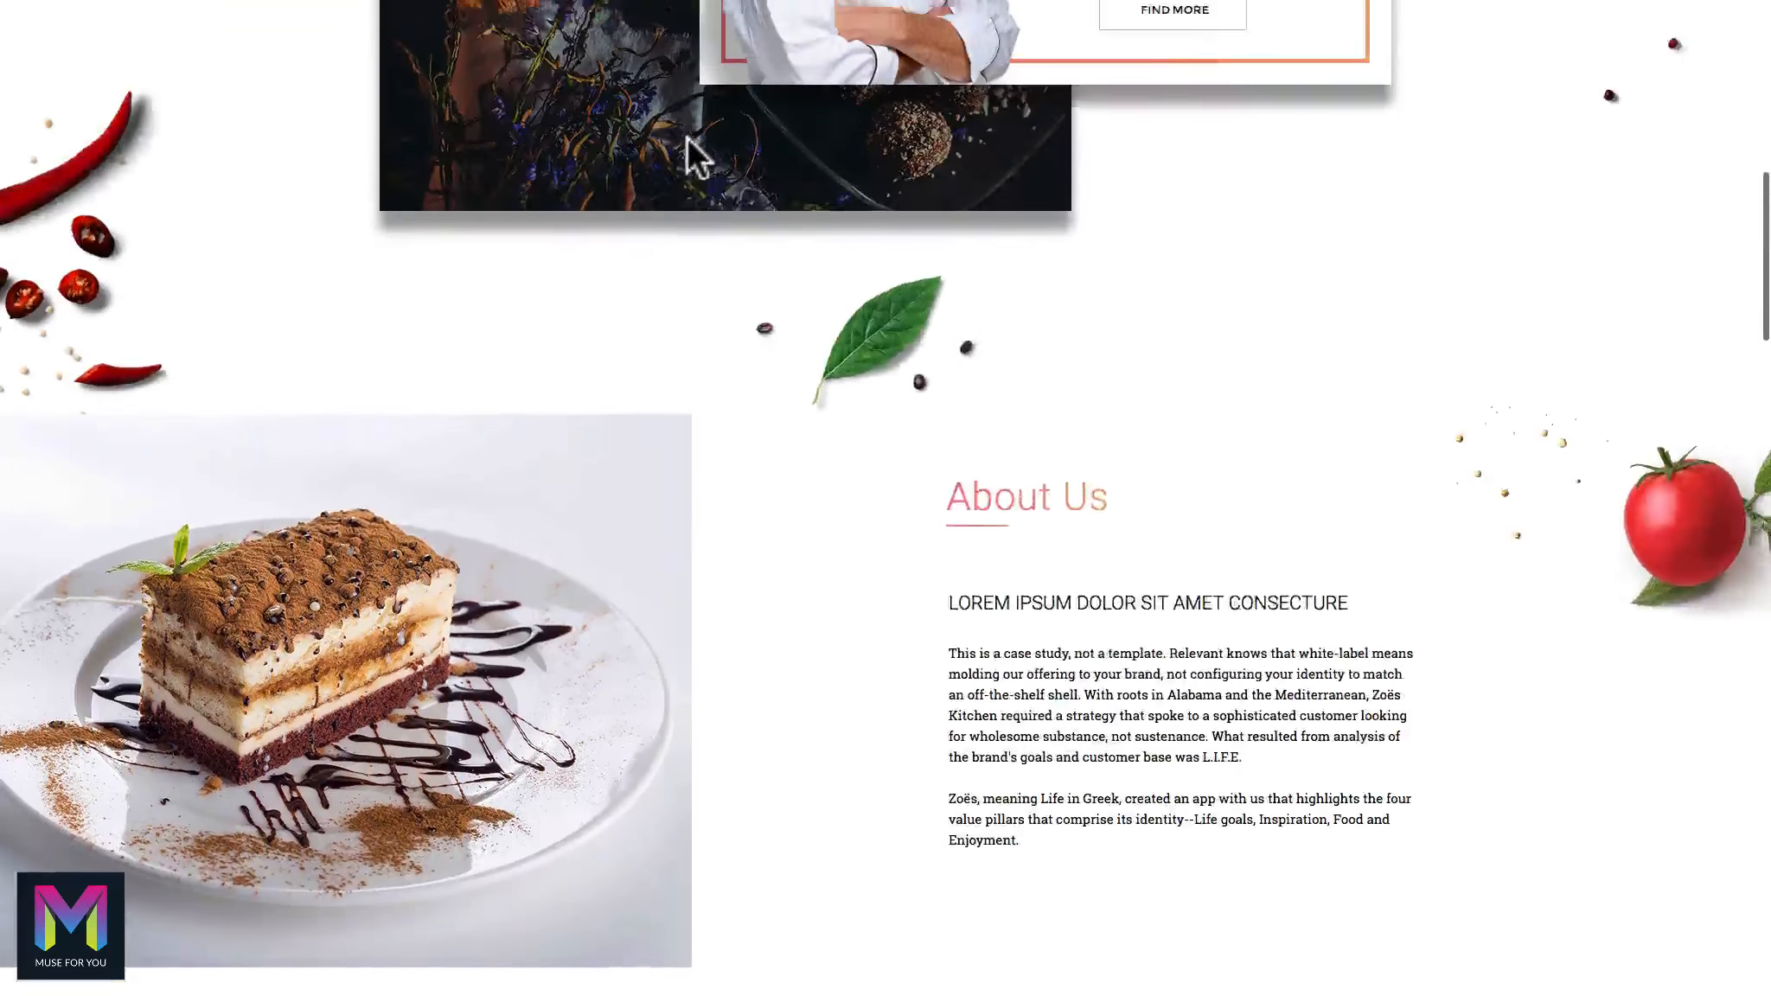
pyautogui.scroll(6, 686, 137)
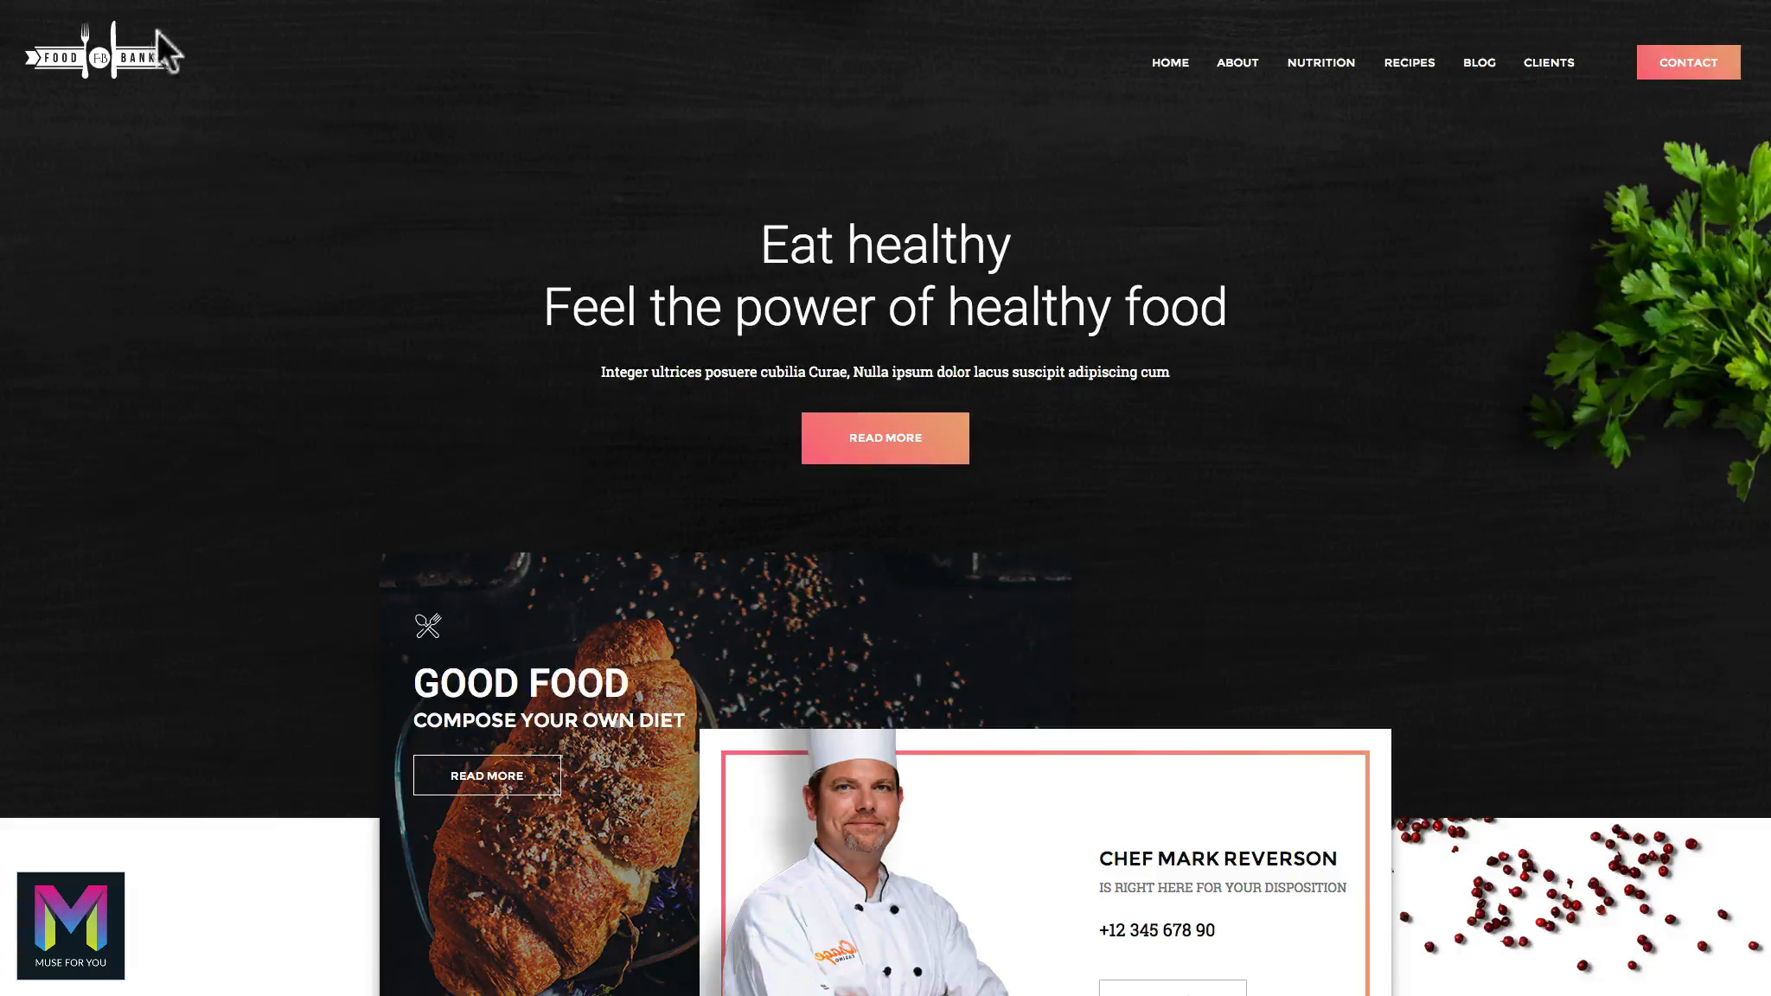
# Step: Check the preview from the header down to the contact section again, then leave full screen at the blog section
pyautogui.scroll(-20, 1081, 126)
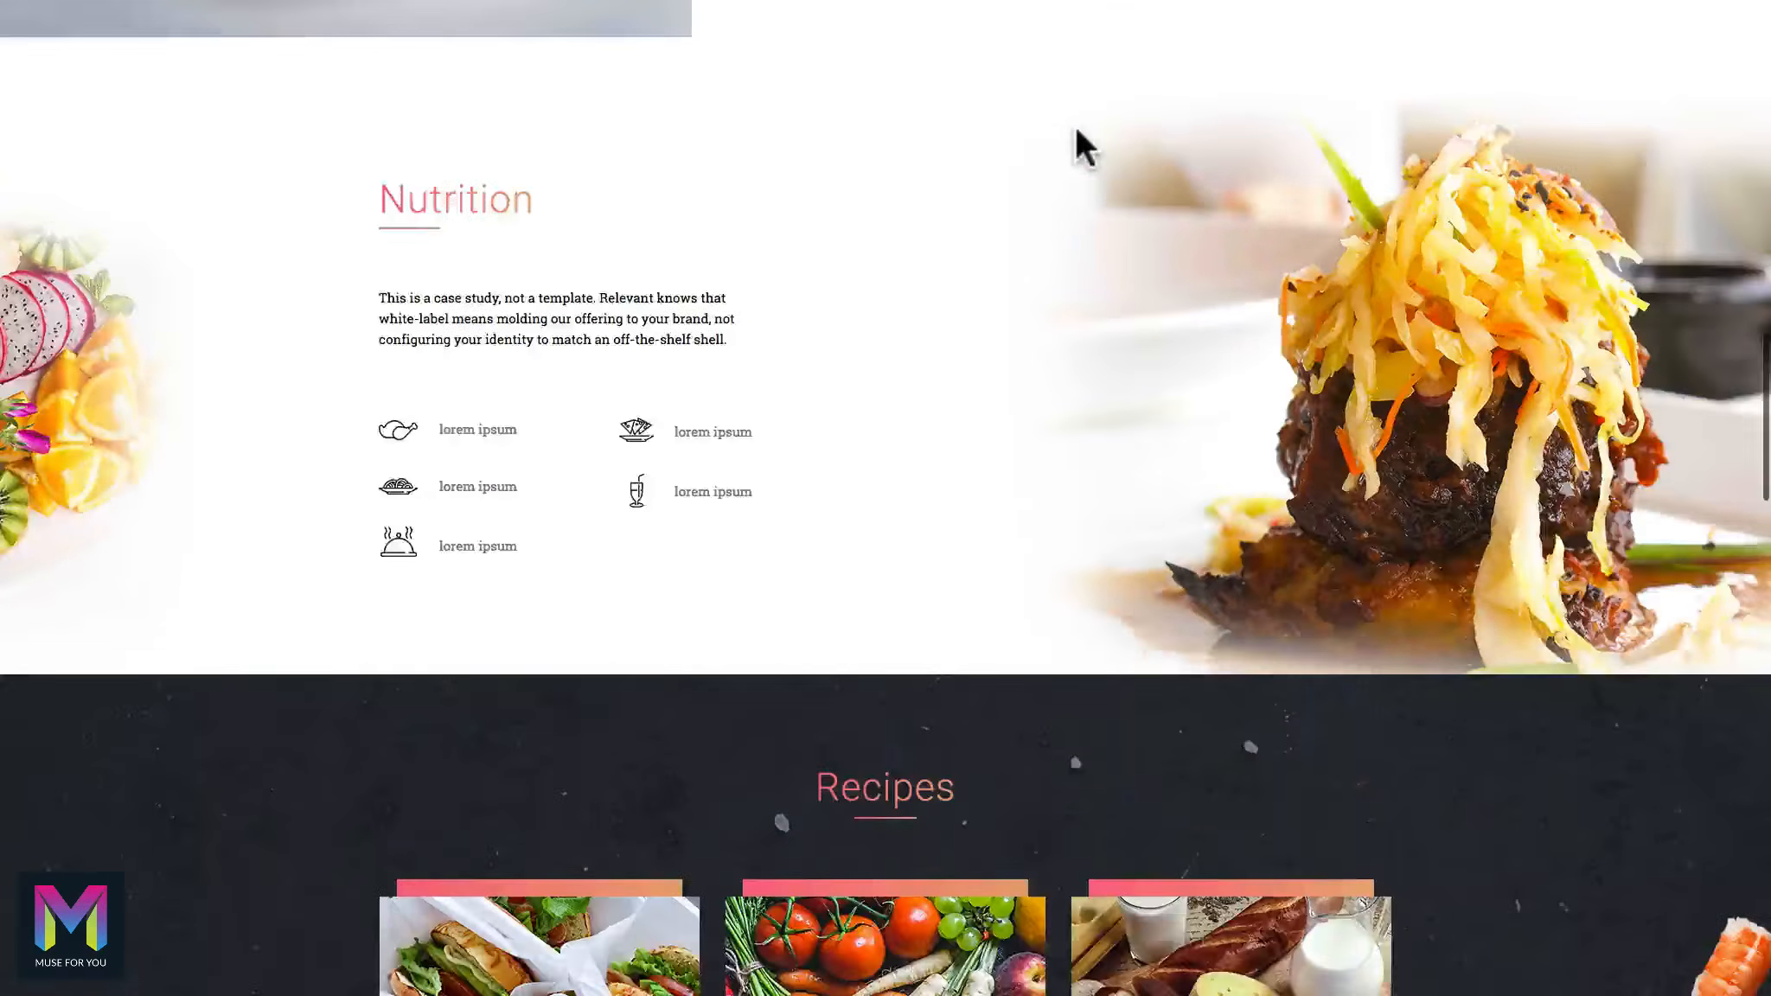
pyautogui.scroll(-5, 585, 229)
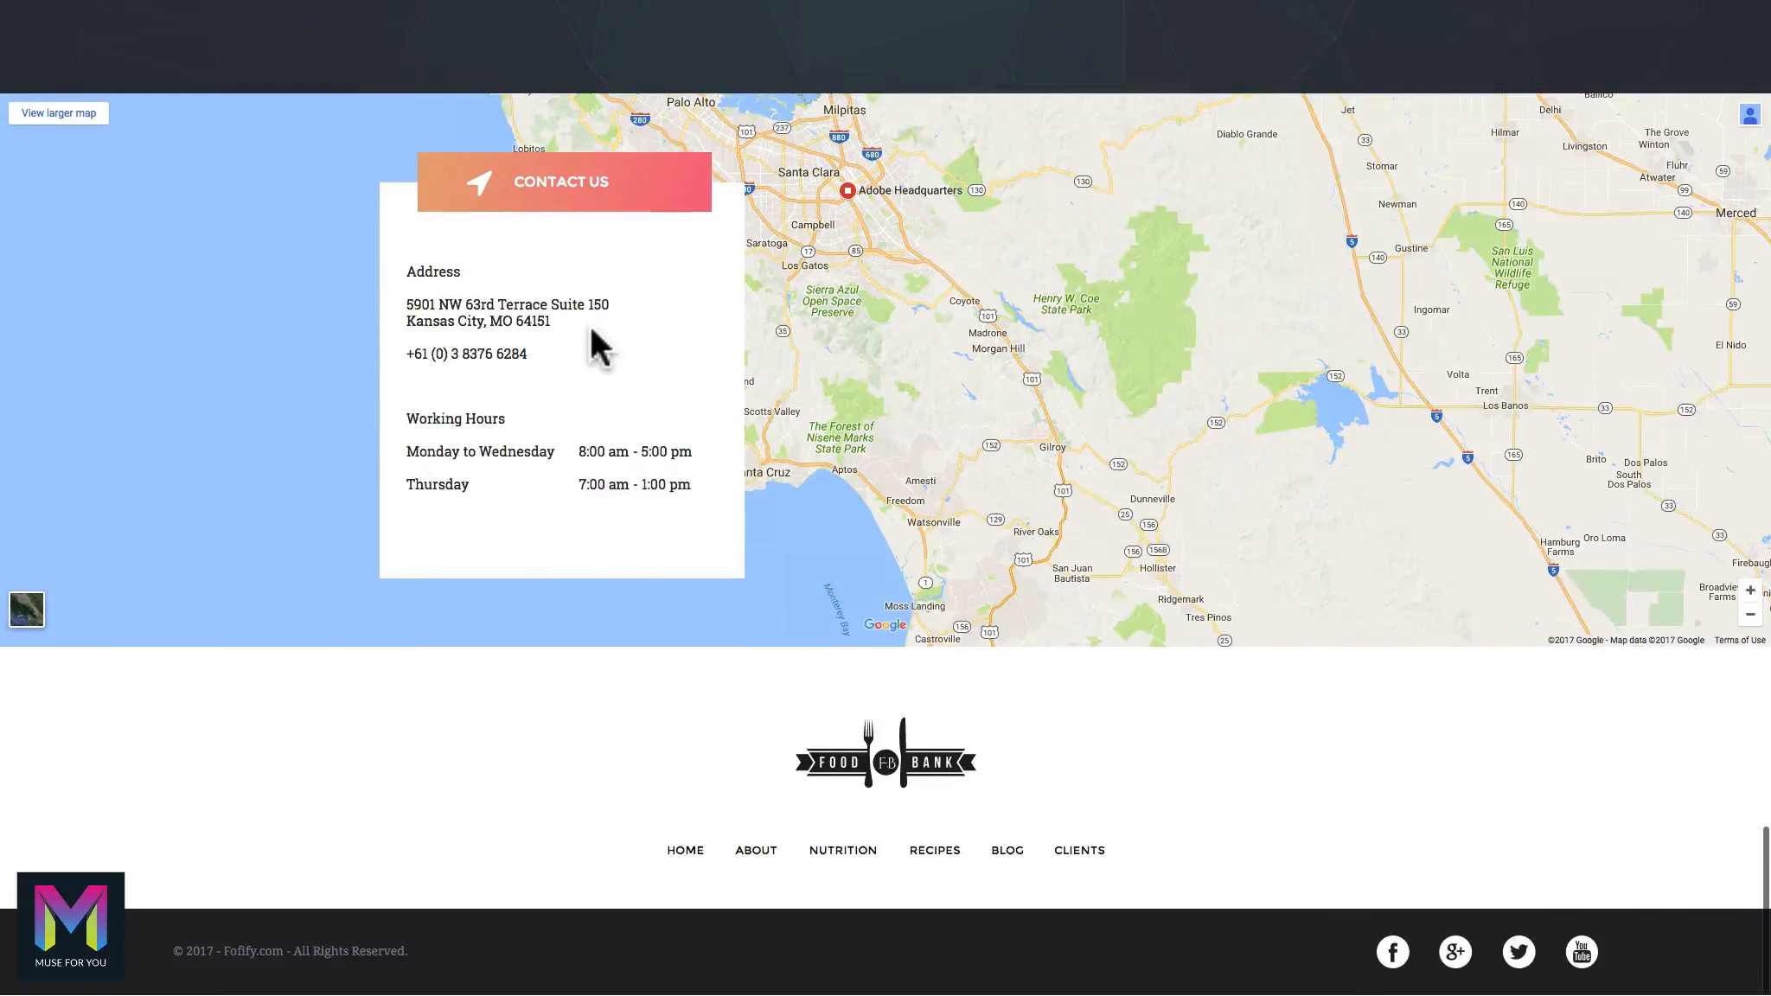
pyautogui.scroll(3, 595, 328)
pyautogui.scroll(15, 588, 290)
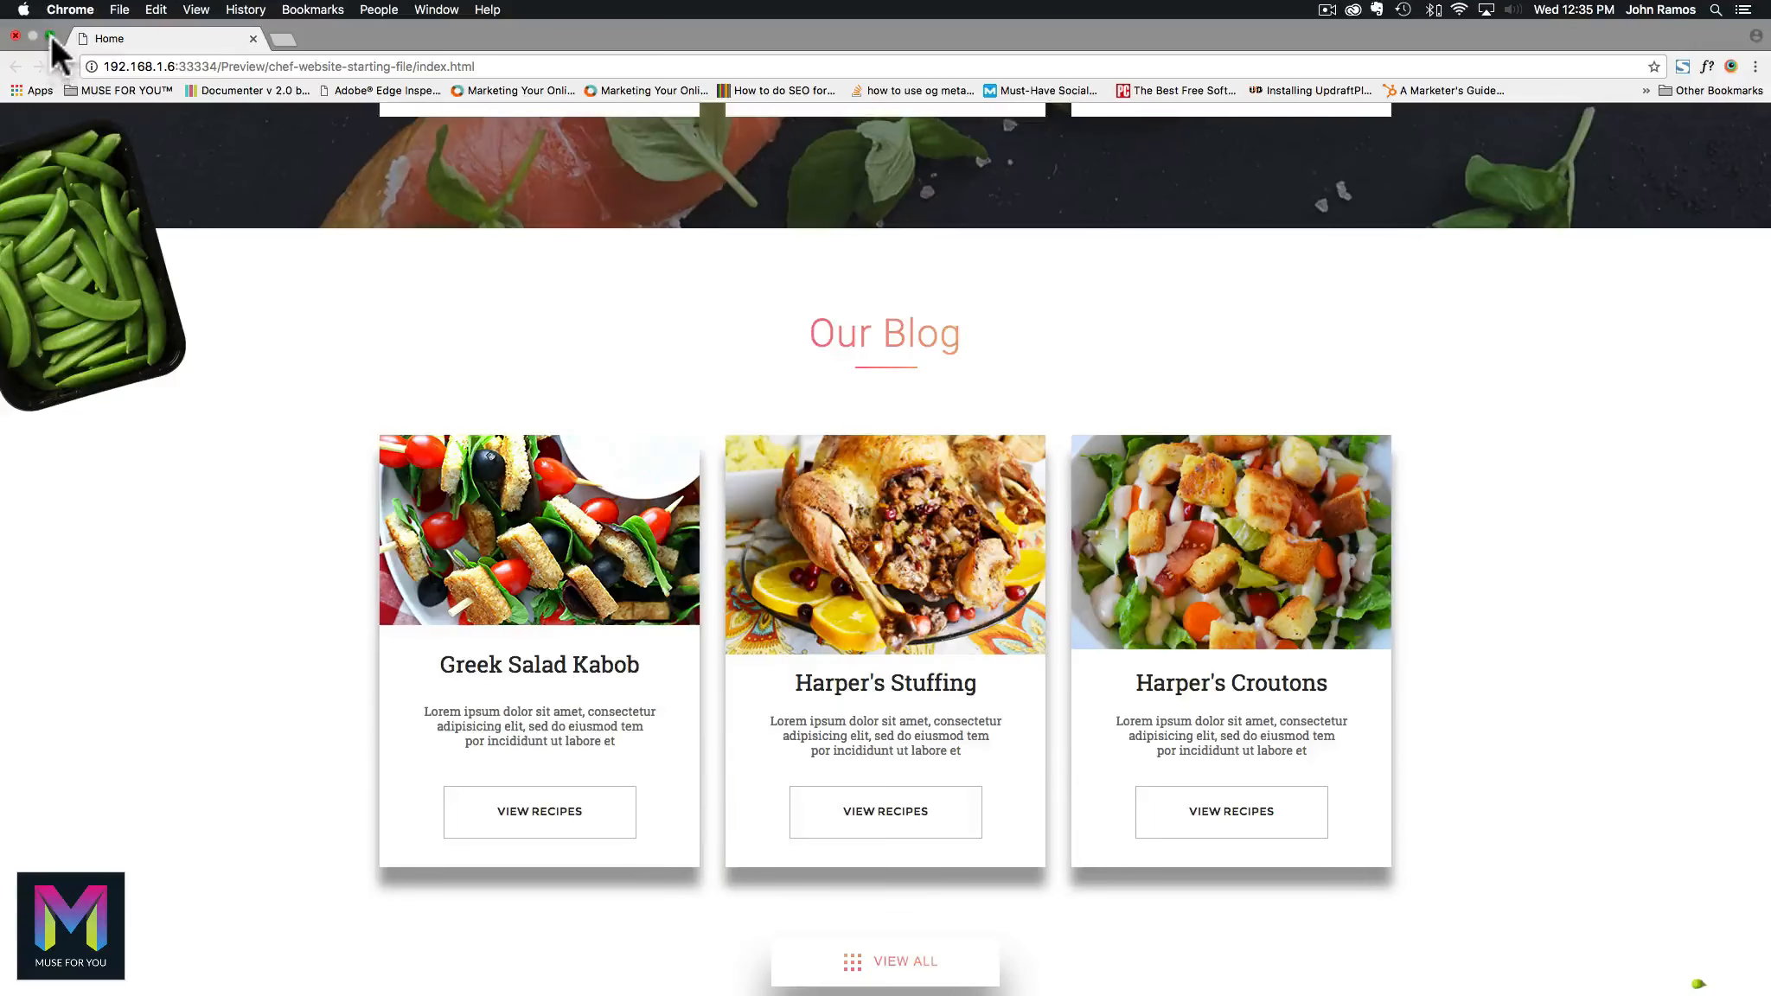
pyautogui.click(53, 49)
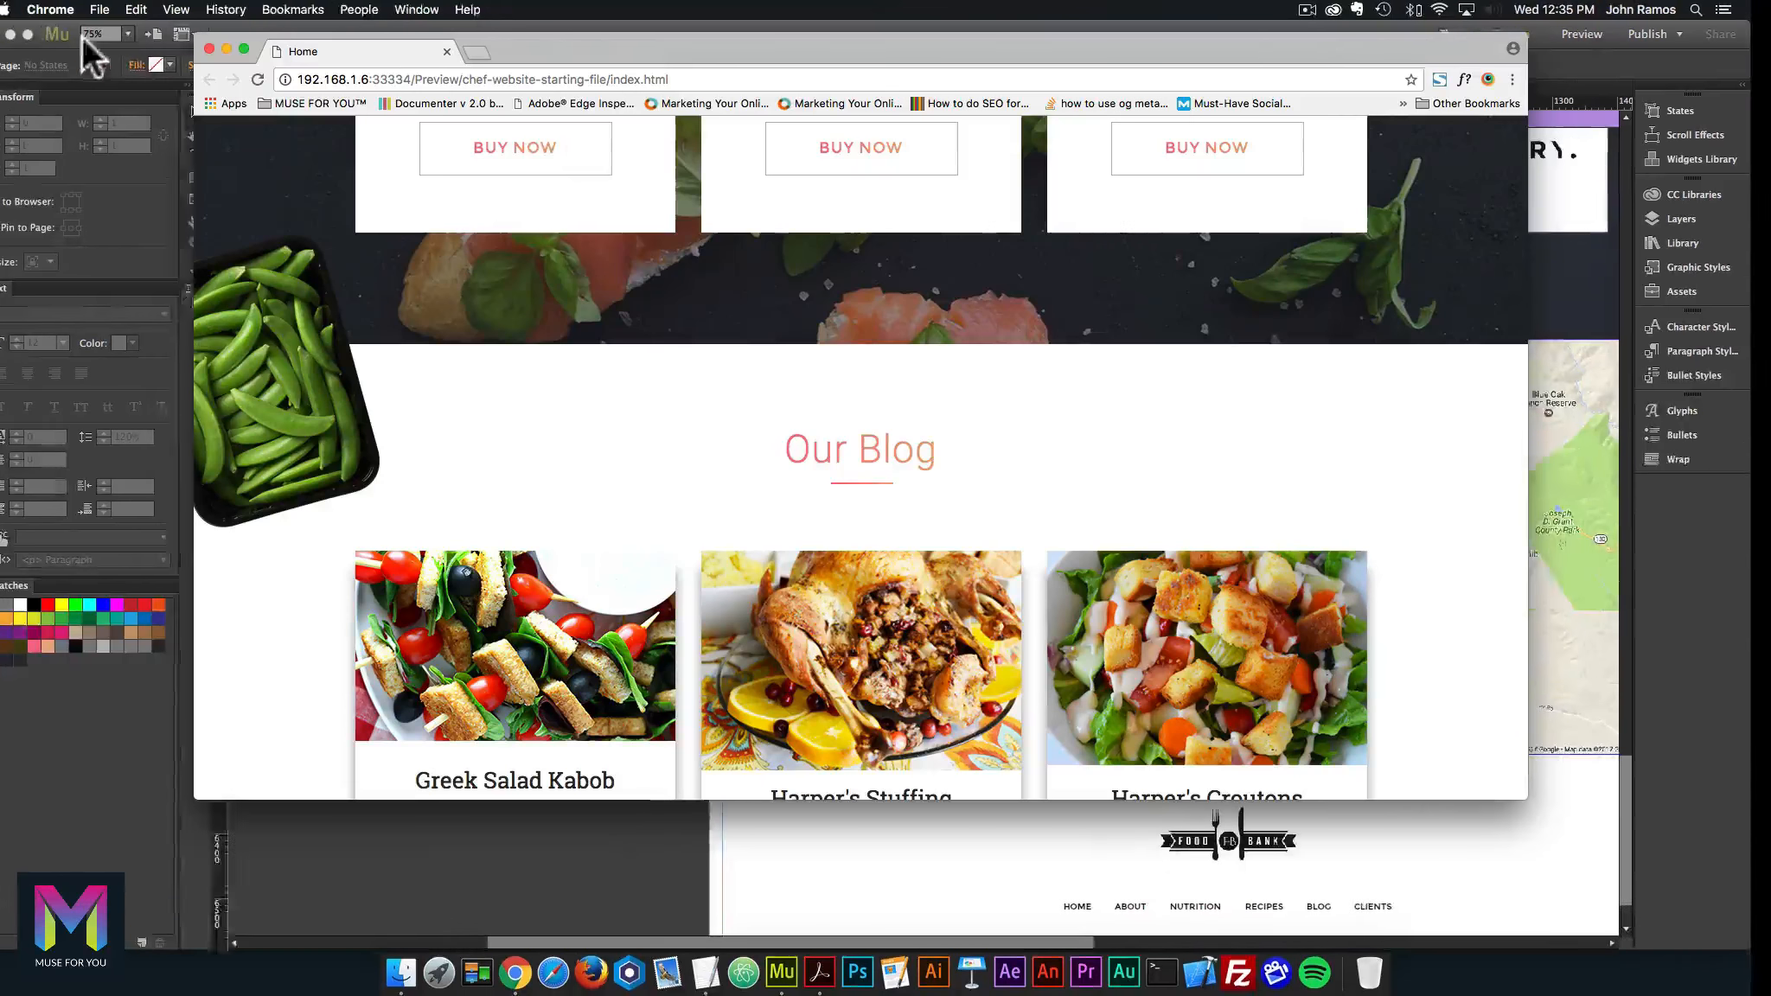
# Step: Return to Adobe Muse and inspect the elements in the Section 6 layer
pyautogui.click(529, 808)
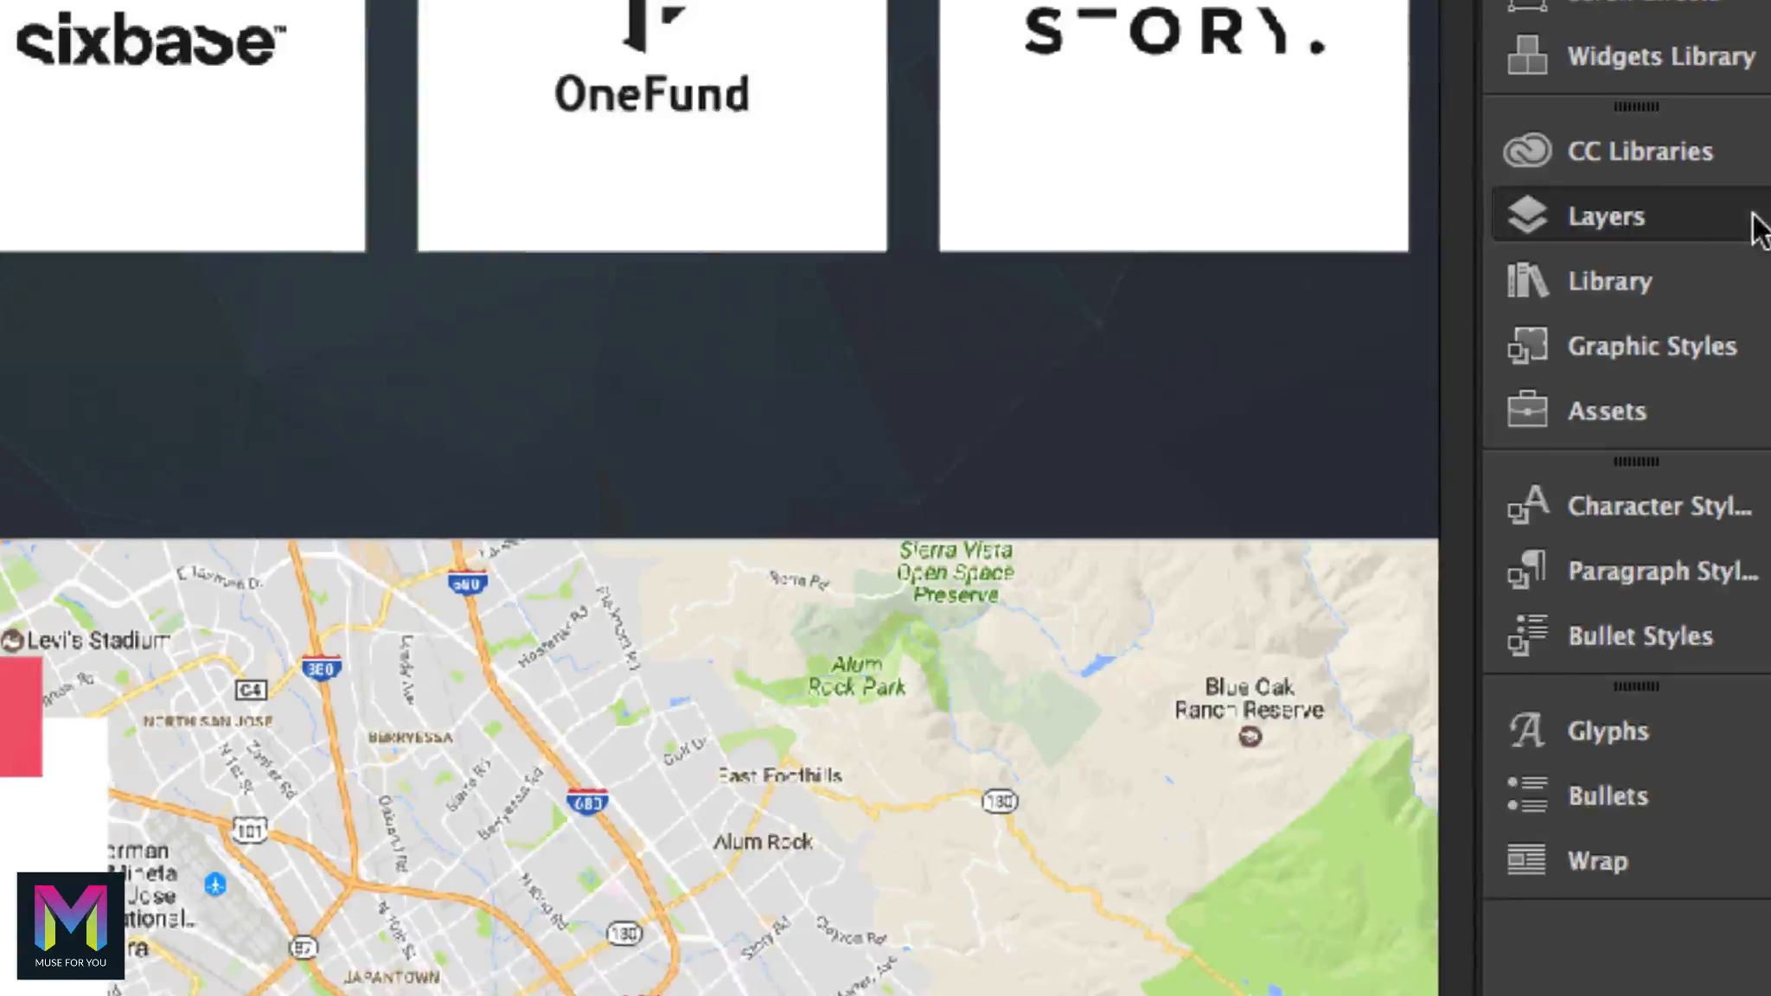
pyautogui.click(1758, 224)
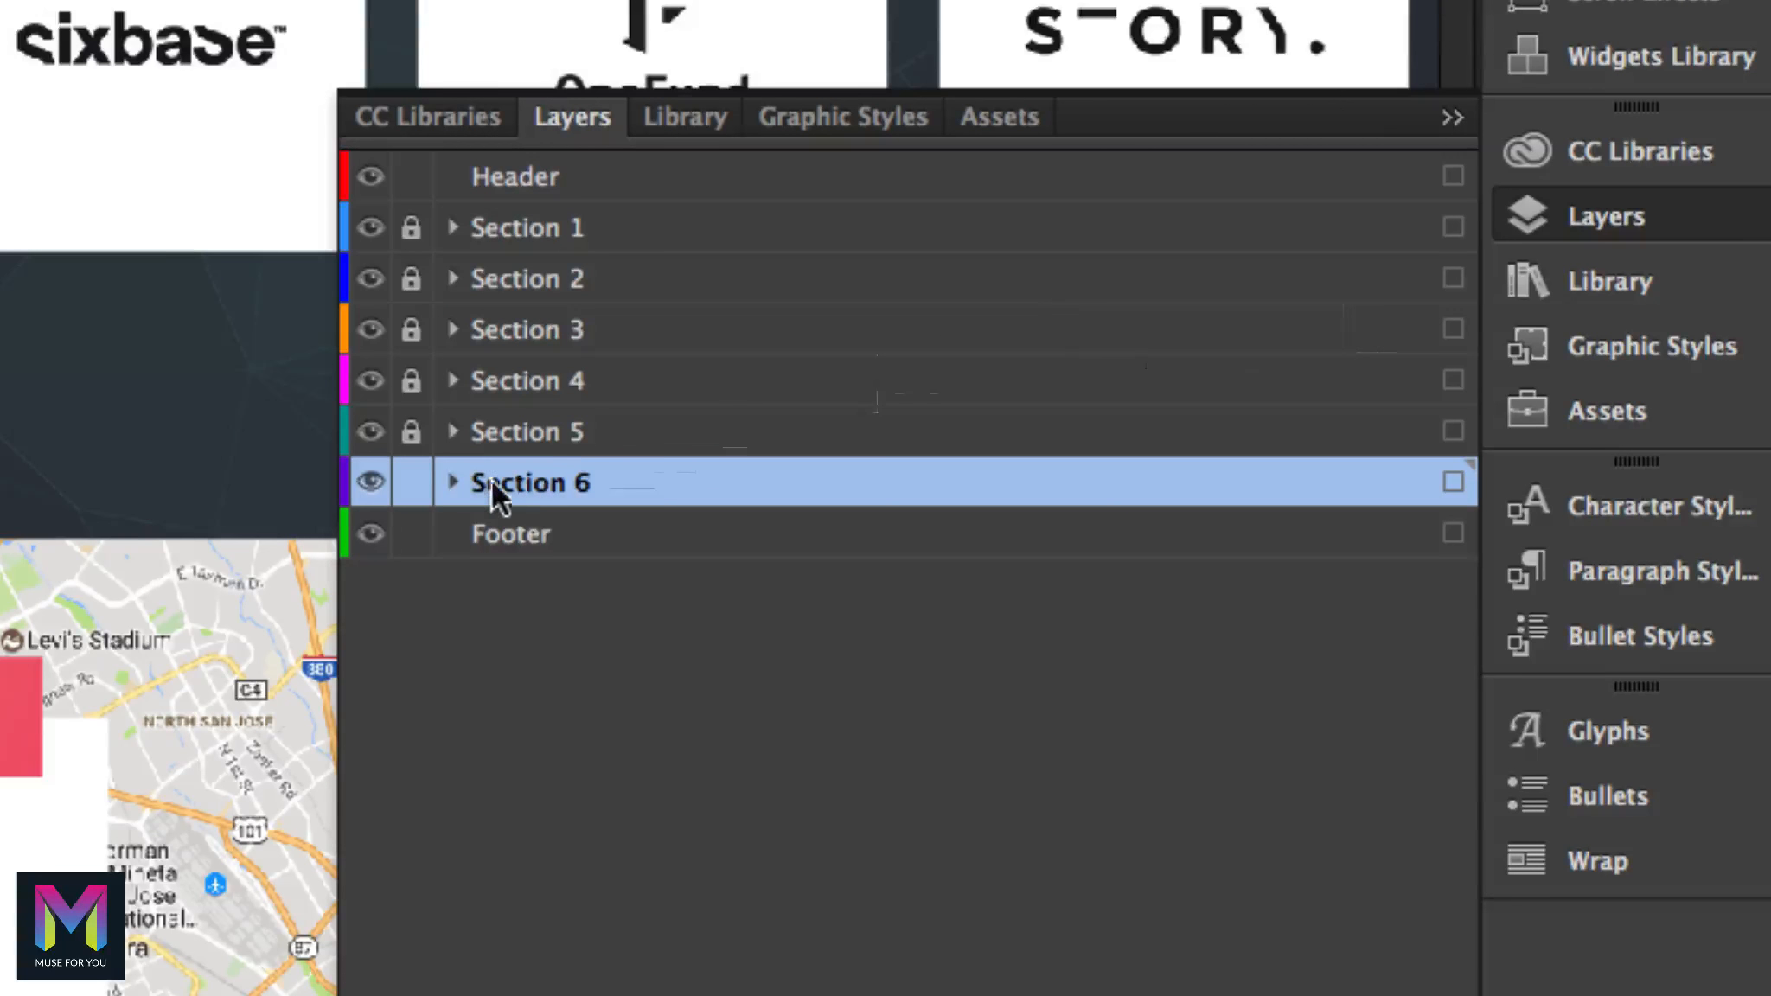
pyautogui.click(1271, 318)
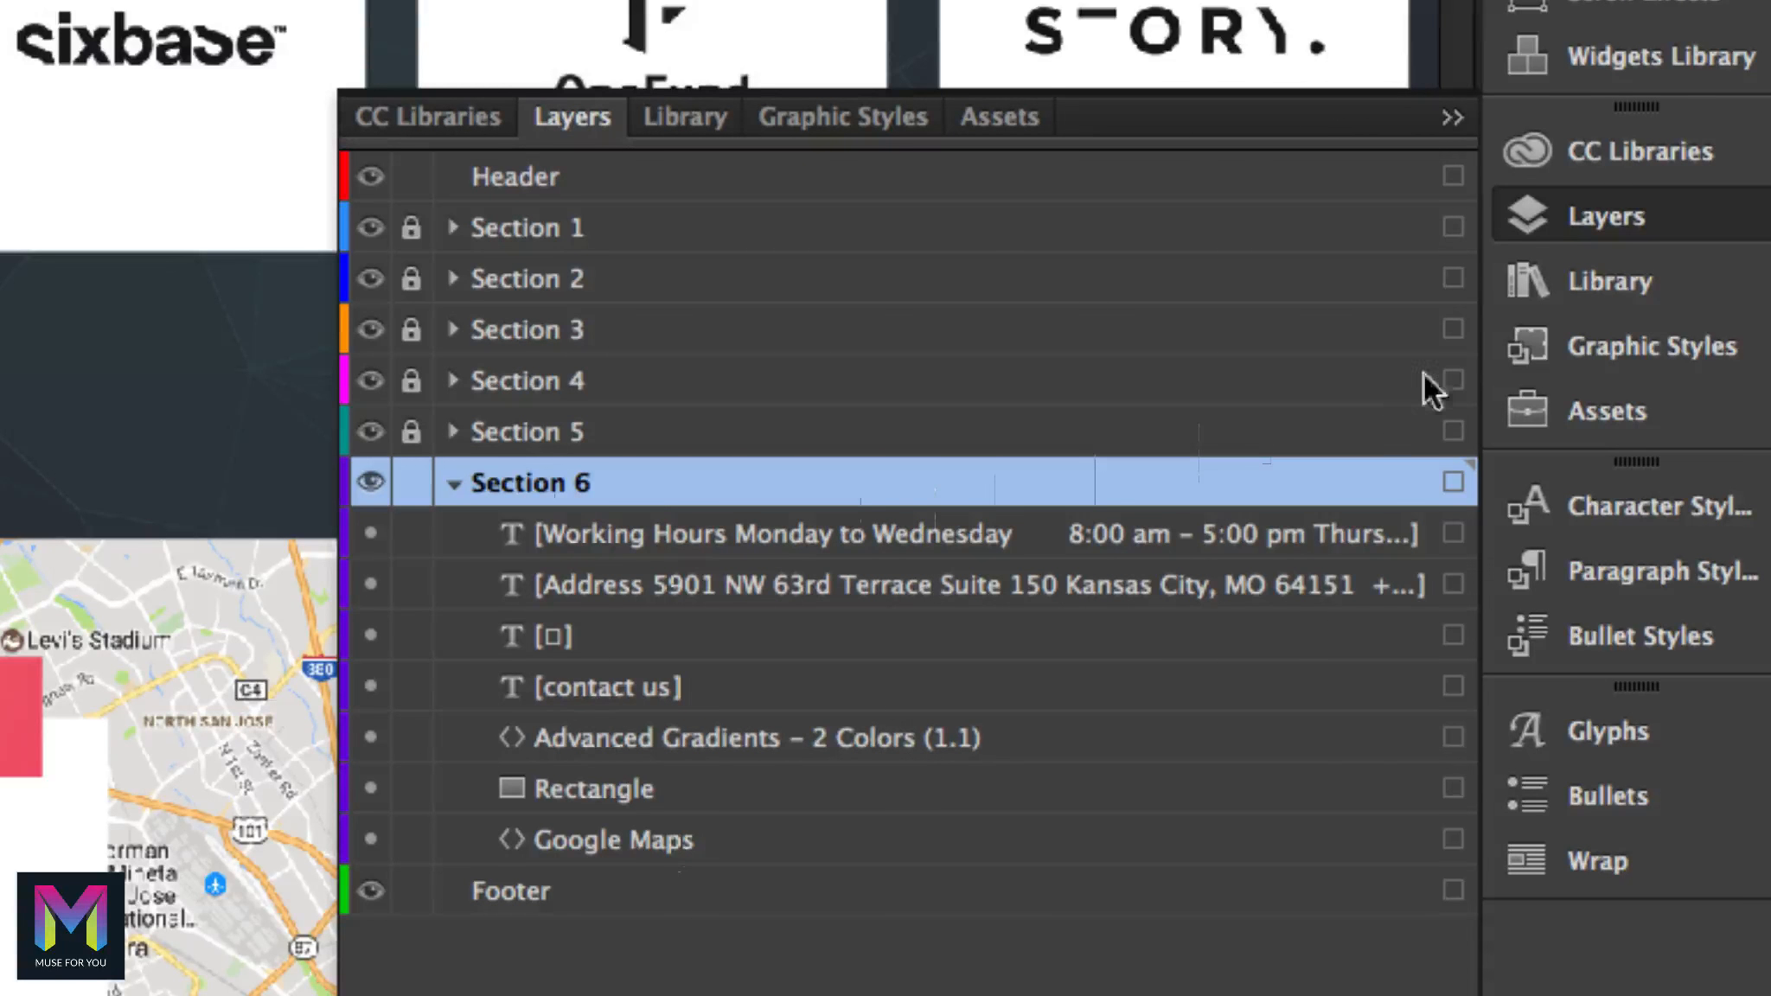
pyautogui.click(1593, 223)
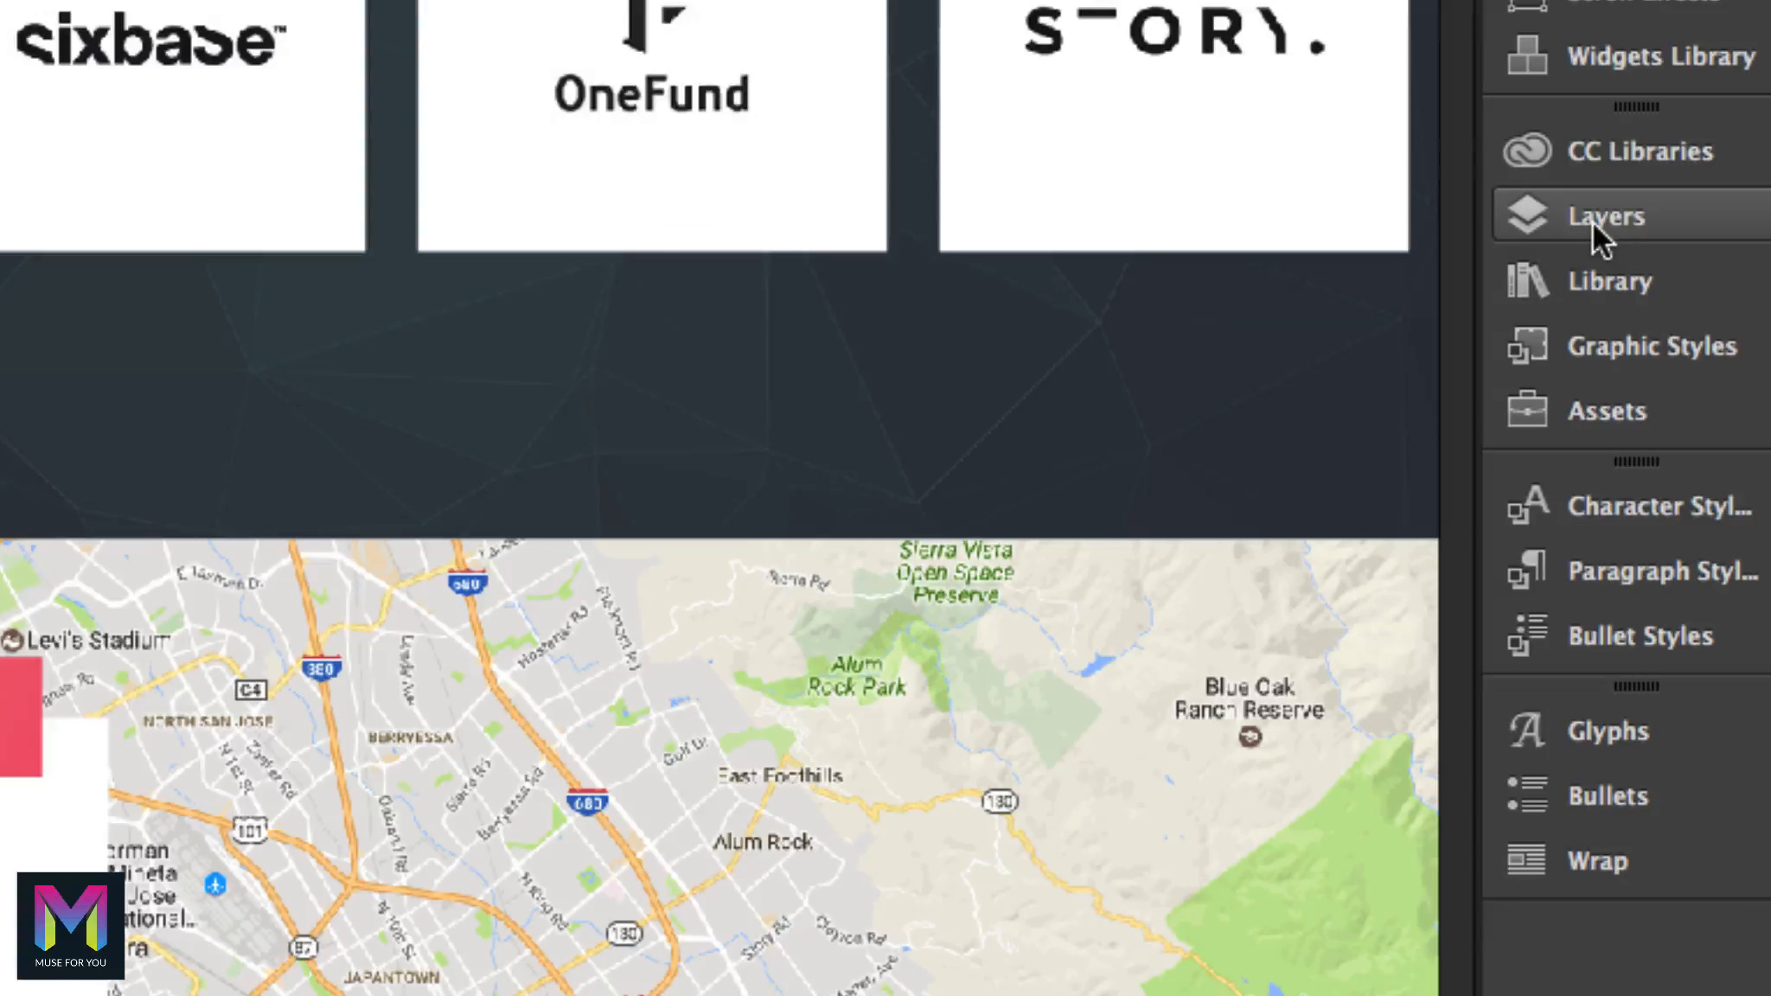
# Step: Review the page design from the map section back up to the Good Food banner and chef card
pyautogui.press('super+minus')
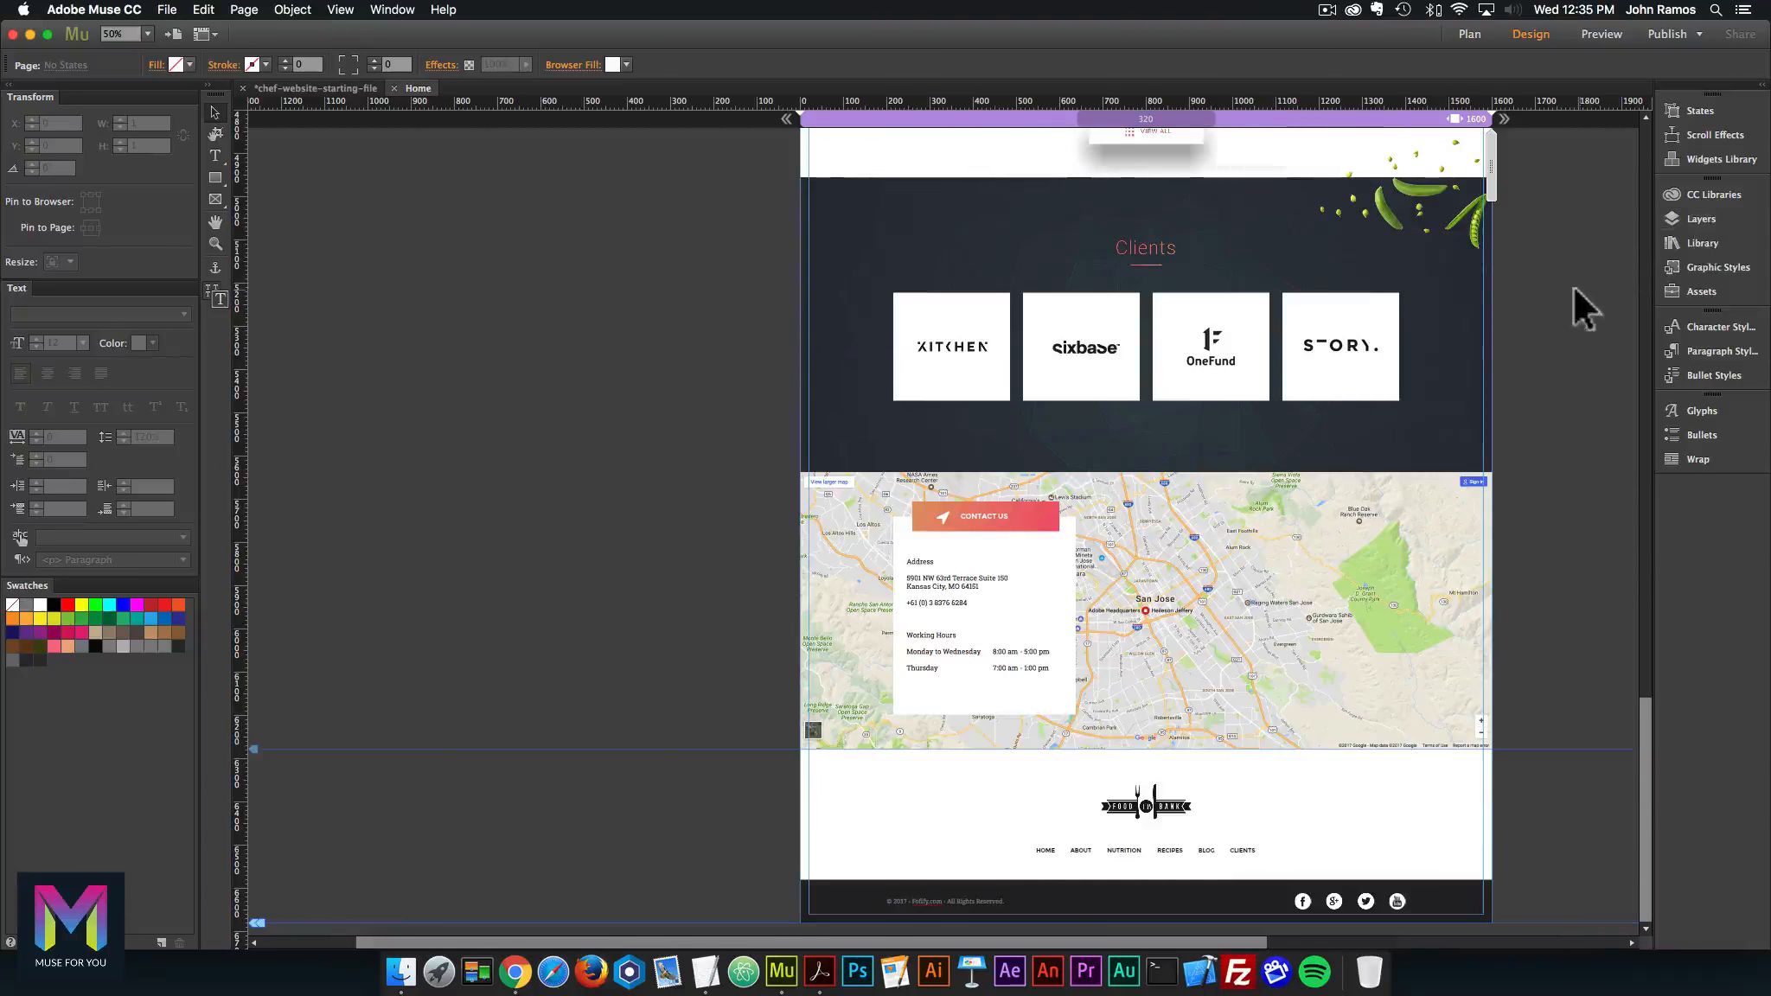
pyautogui.scroll(5, 1570, 286)
pyautogui.scroll(5, 1565, 282)
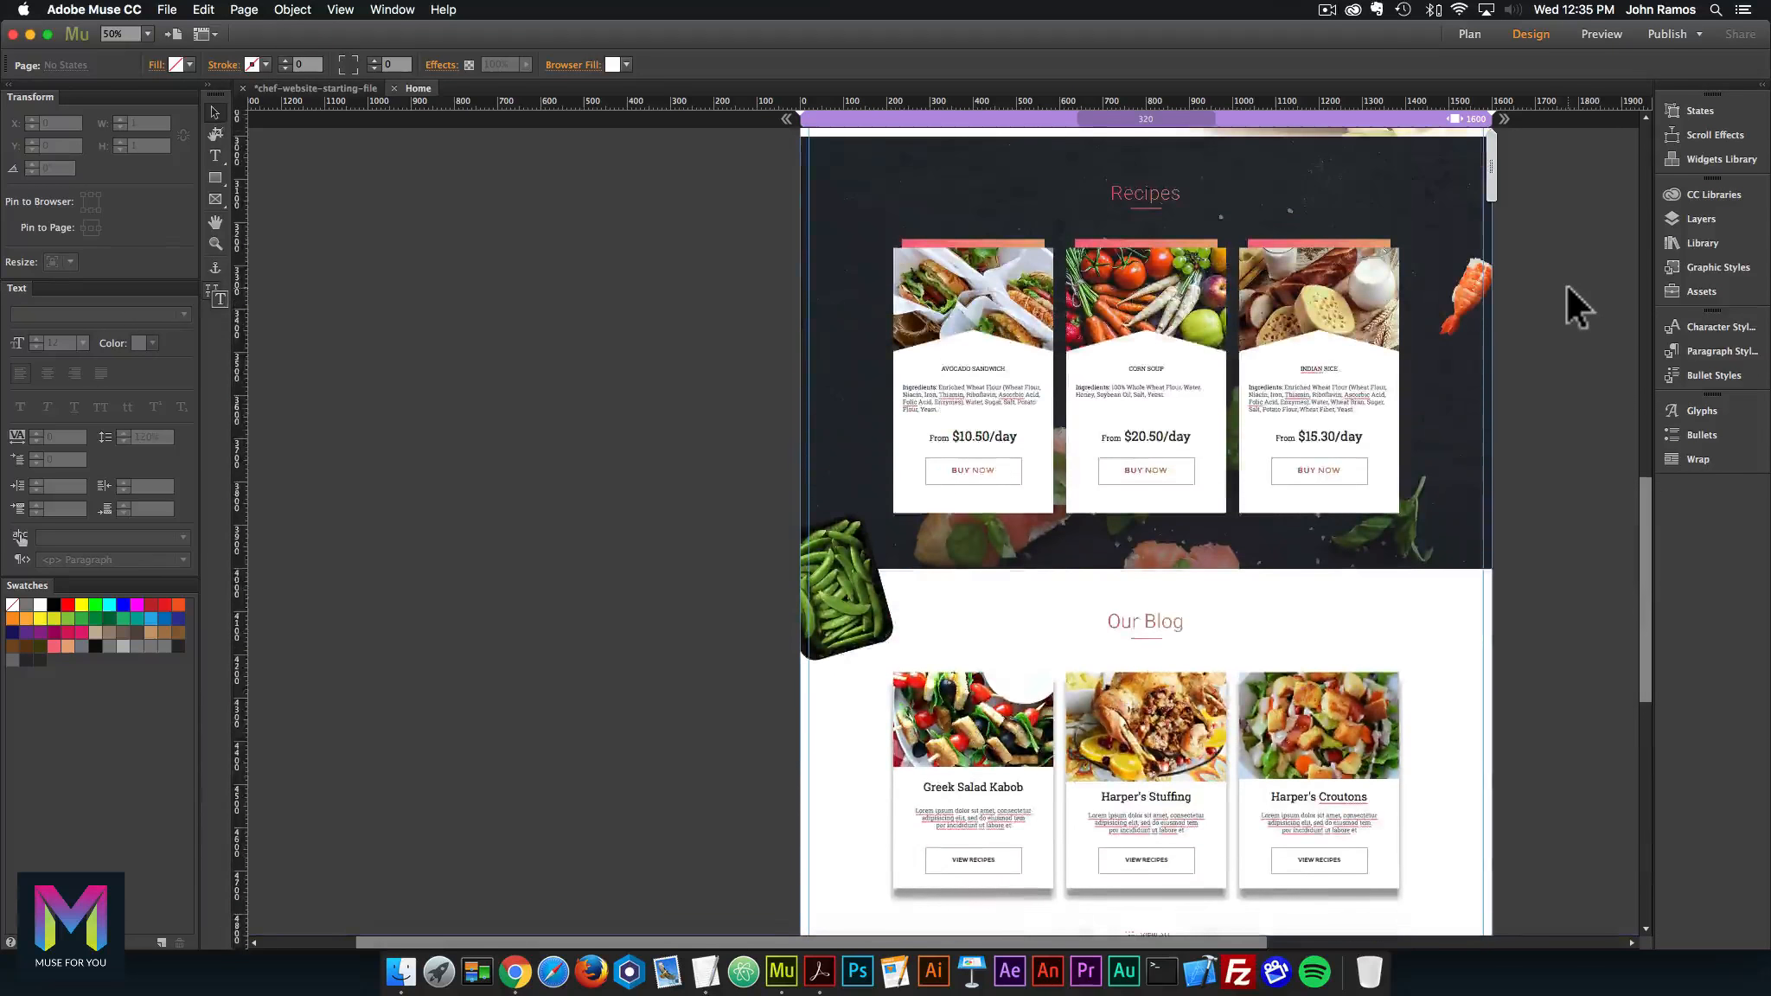
pyautogui.moveTo(1642, 399); pyautogui.dragTo(1659, 279)
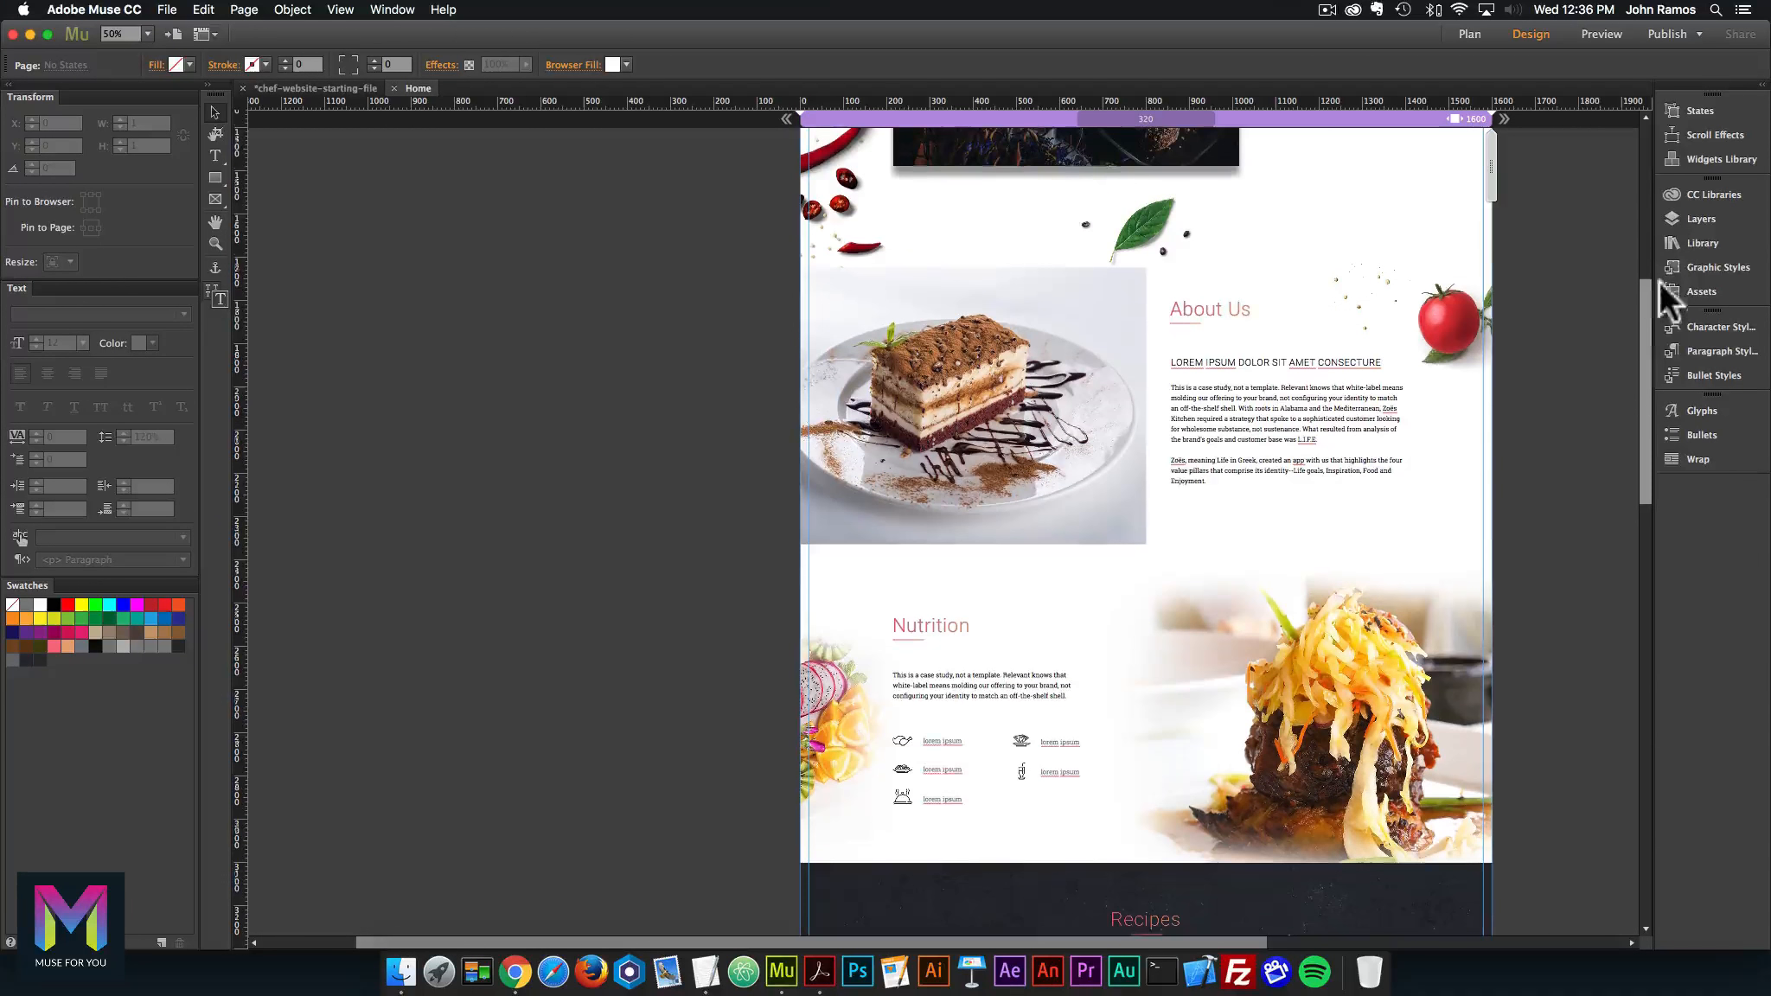
pyautogui.moveTo(1658, 196); pyautogui.dragTo(1638, 132)
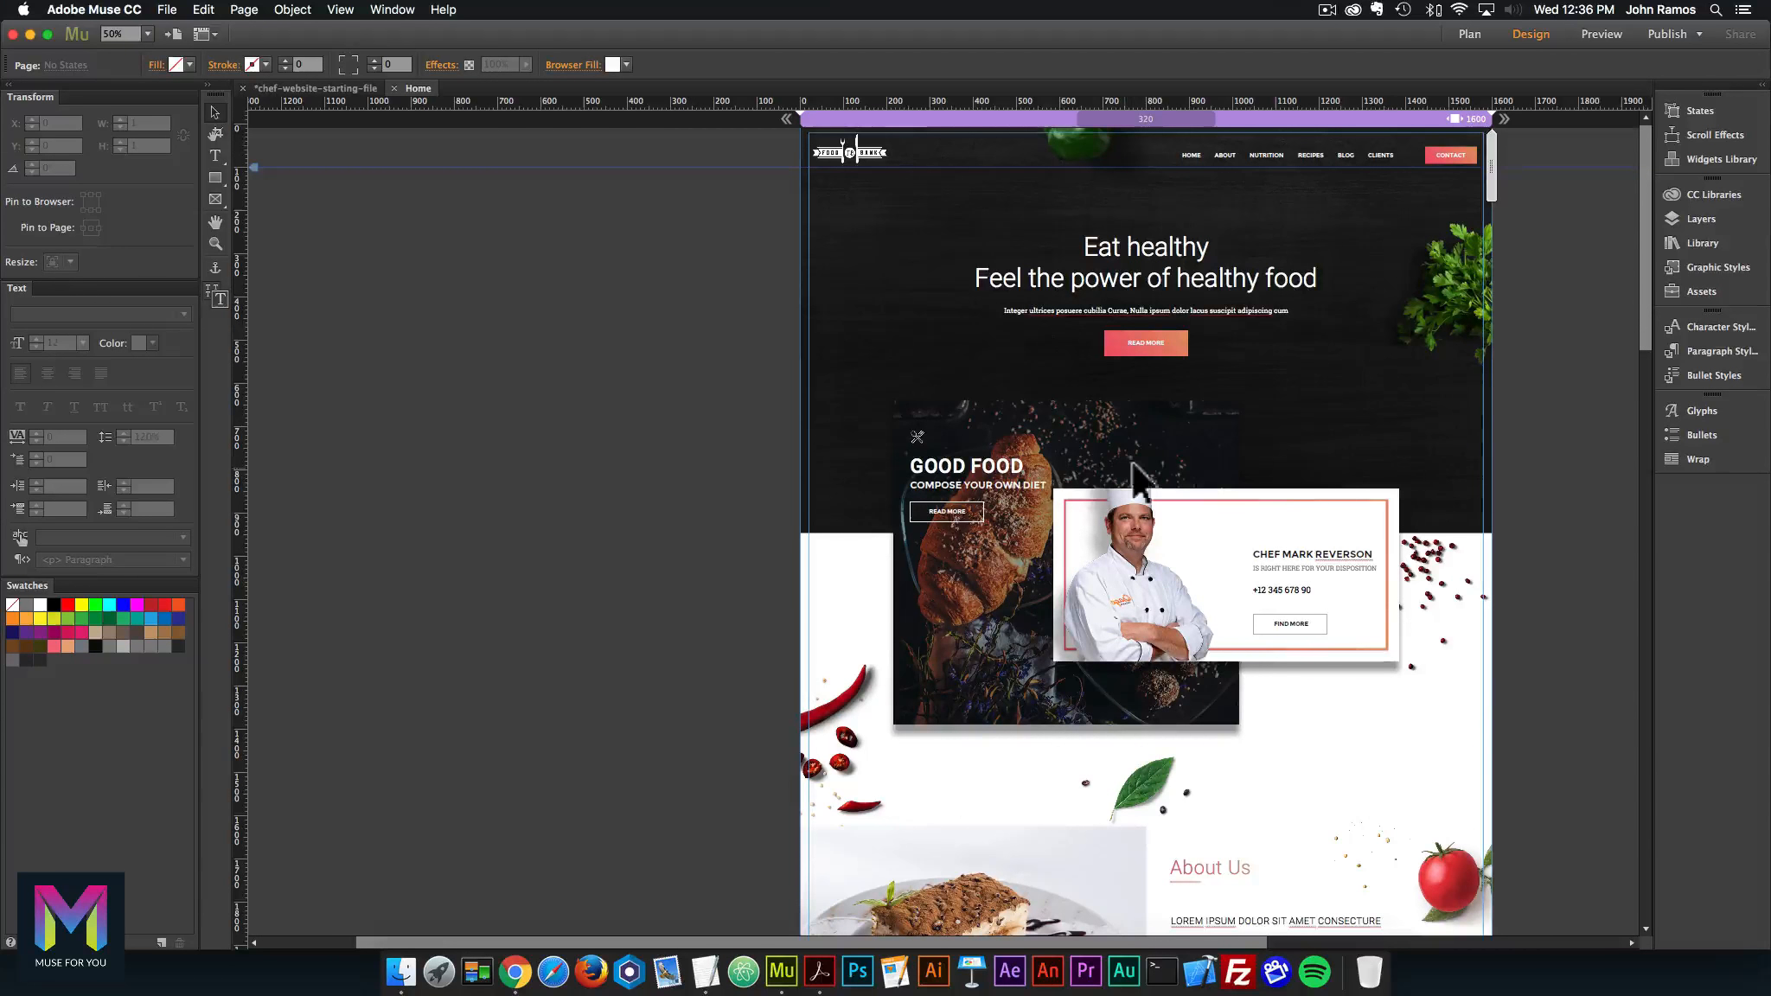
pyautogui.scroll(5, 1508, 458)
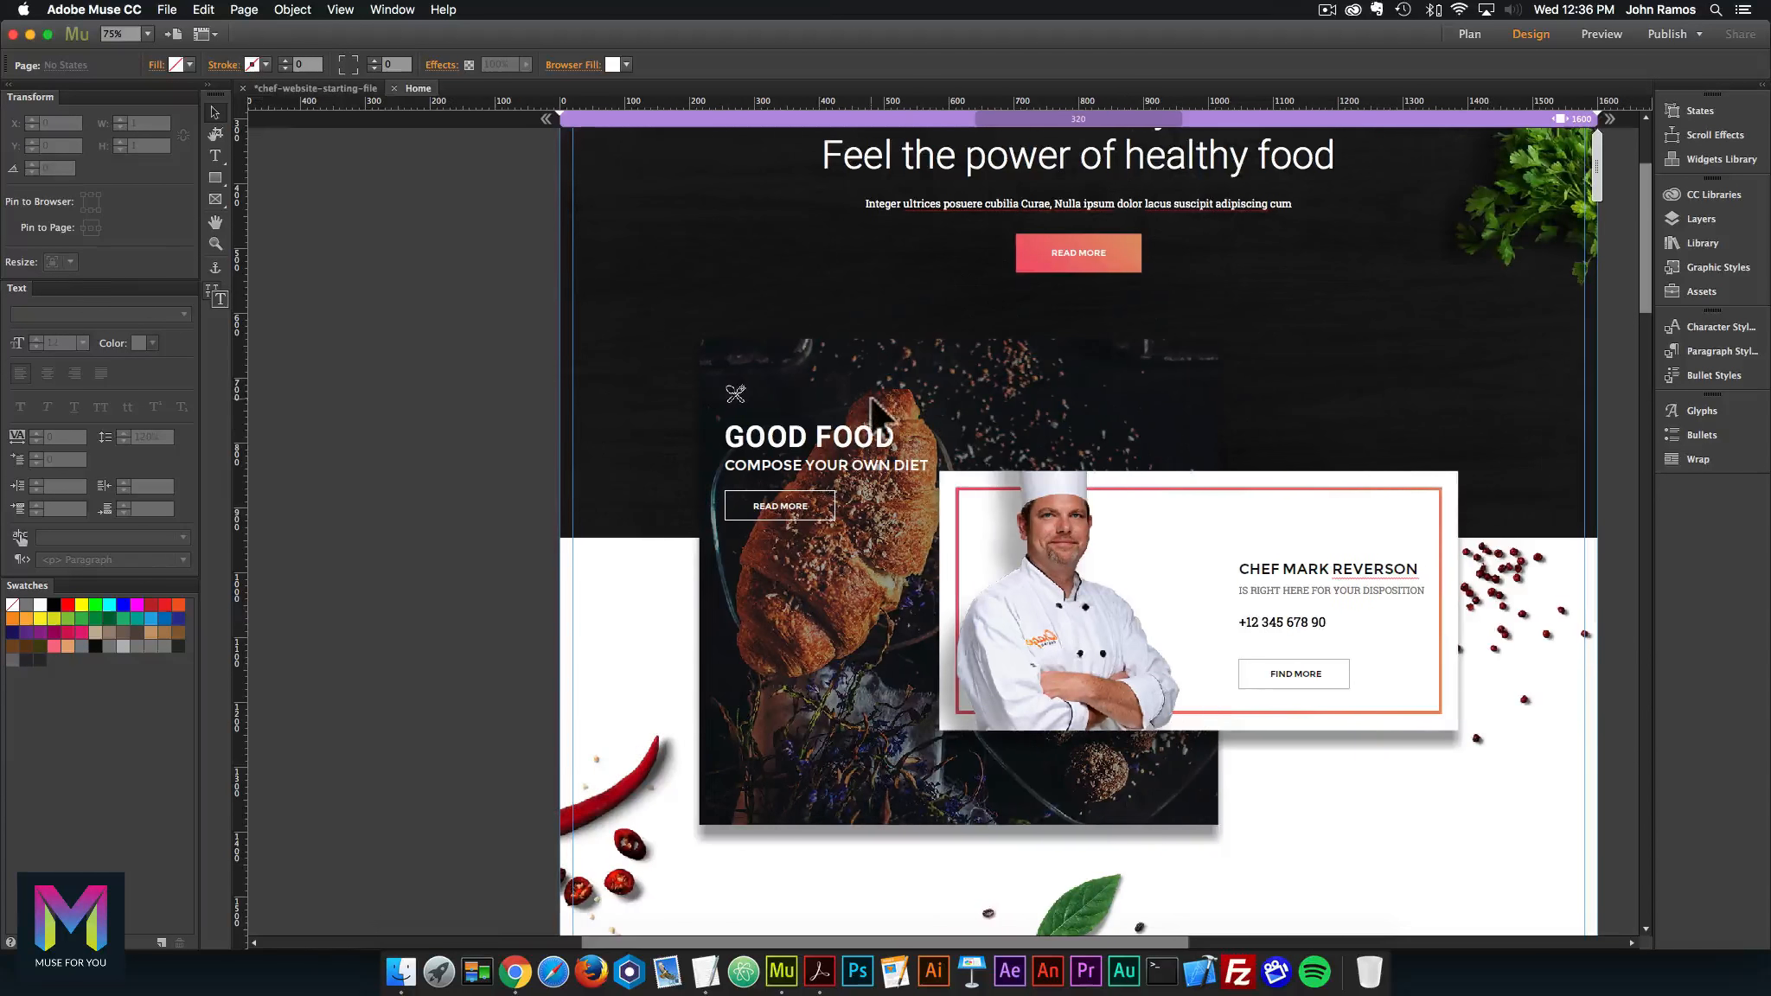
pyautogui.hscroll(3, 874, 402)
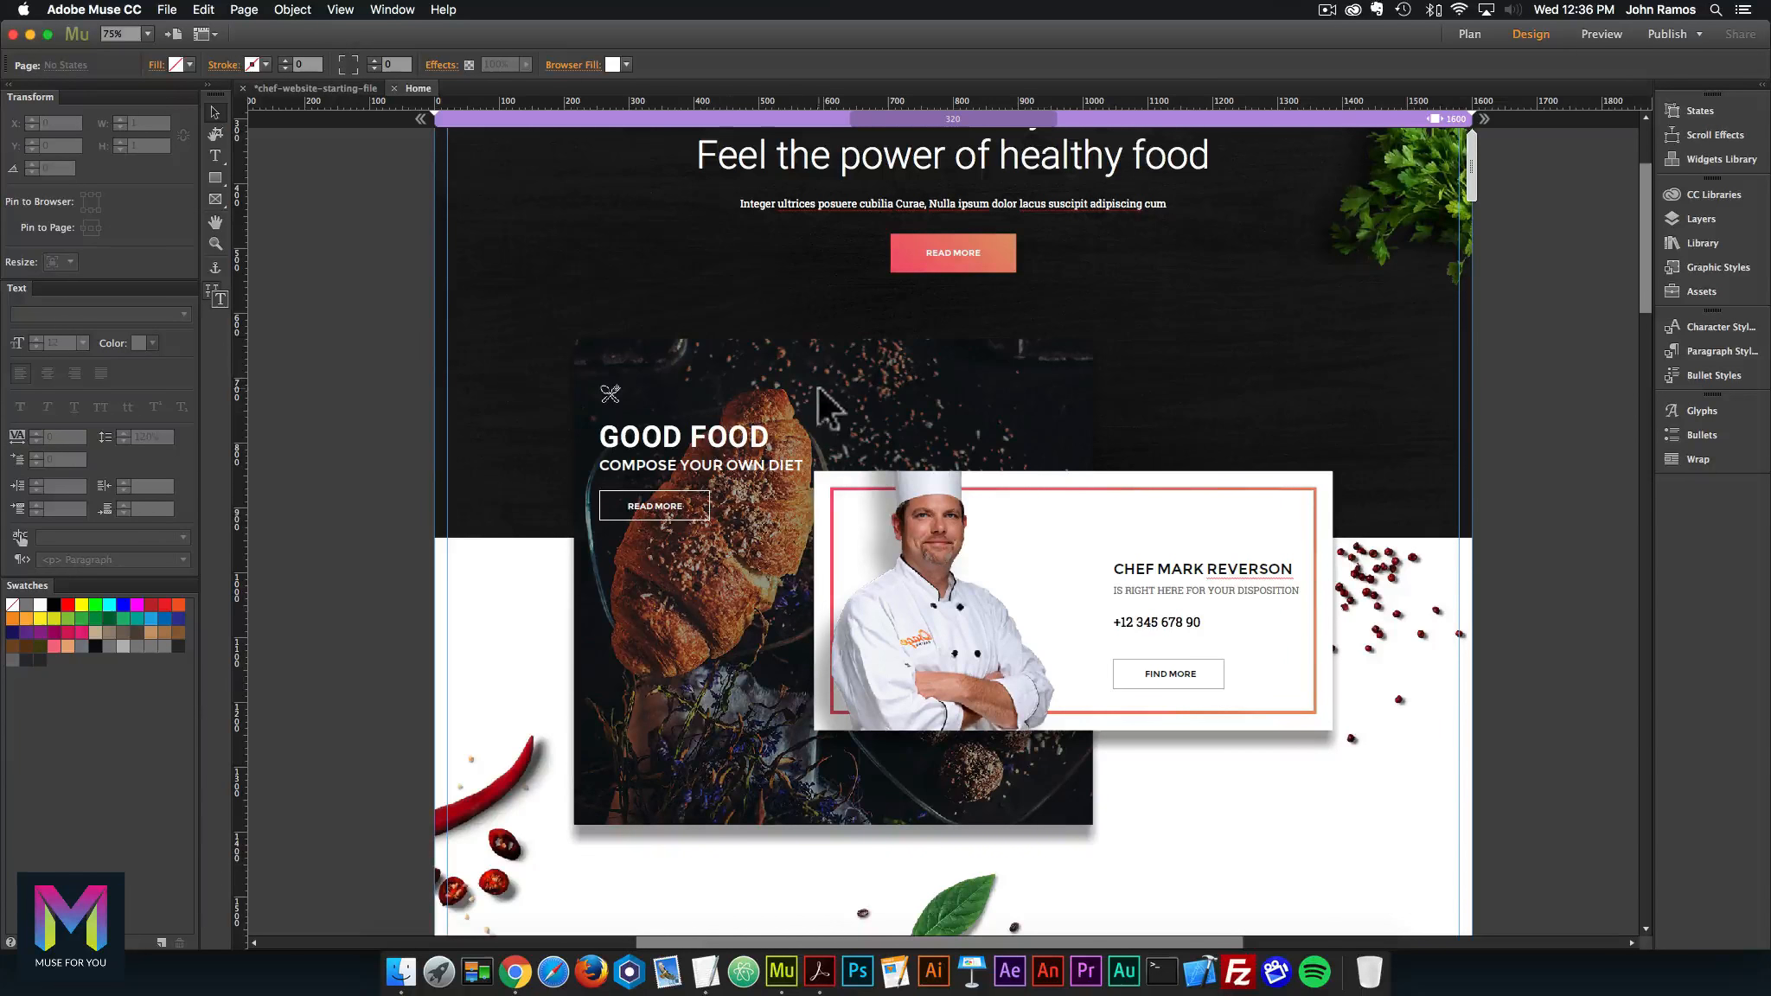
# Step: Collapse the Section 6 layer and unlock the Section 1 through Section 5 layers
pyautogui.click(1746, 218)
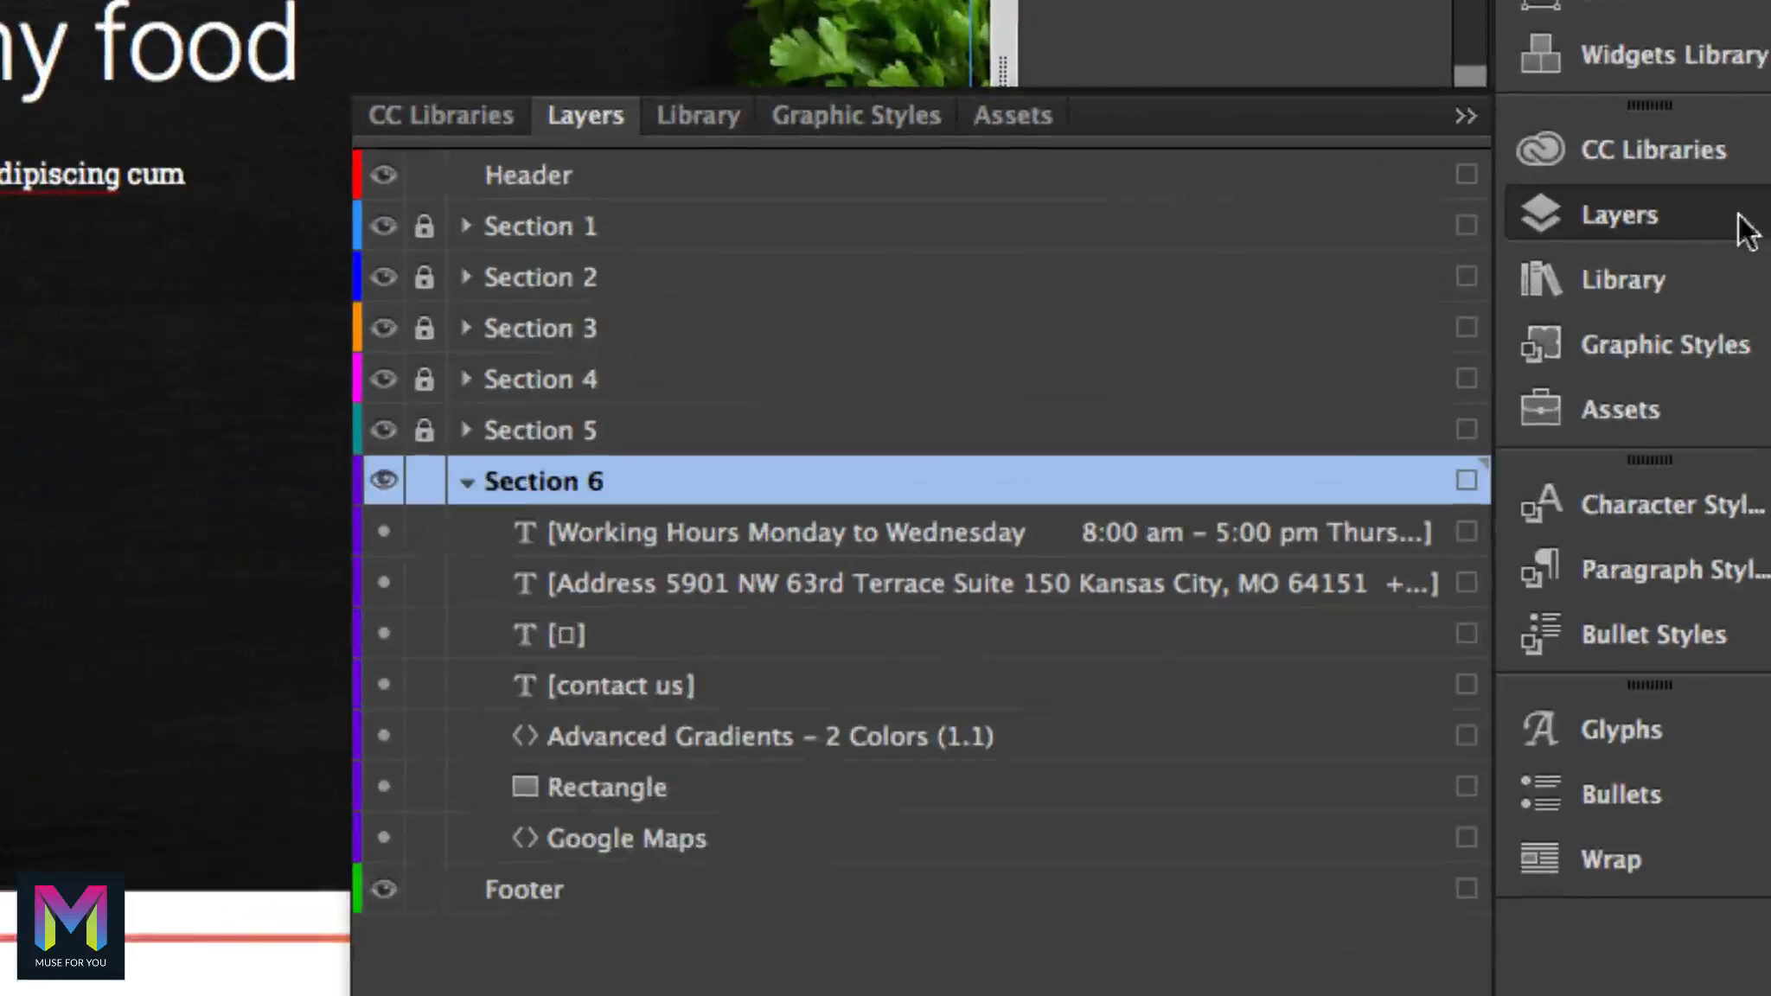
pyautogui.click(458, 481)
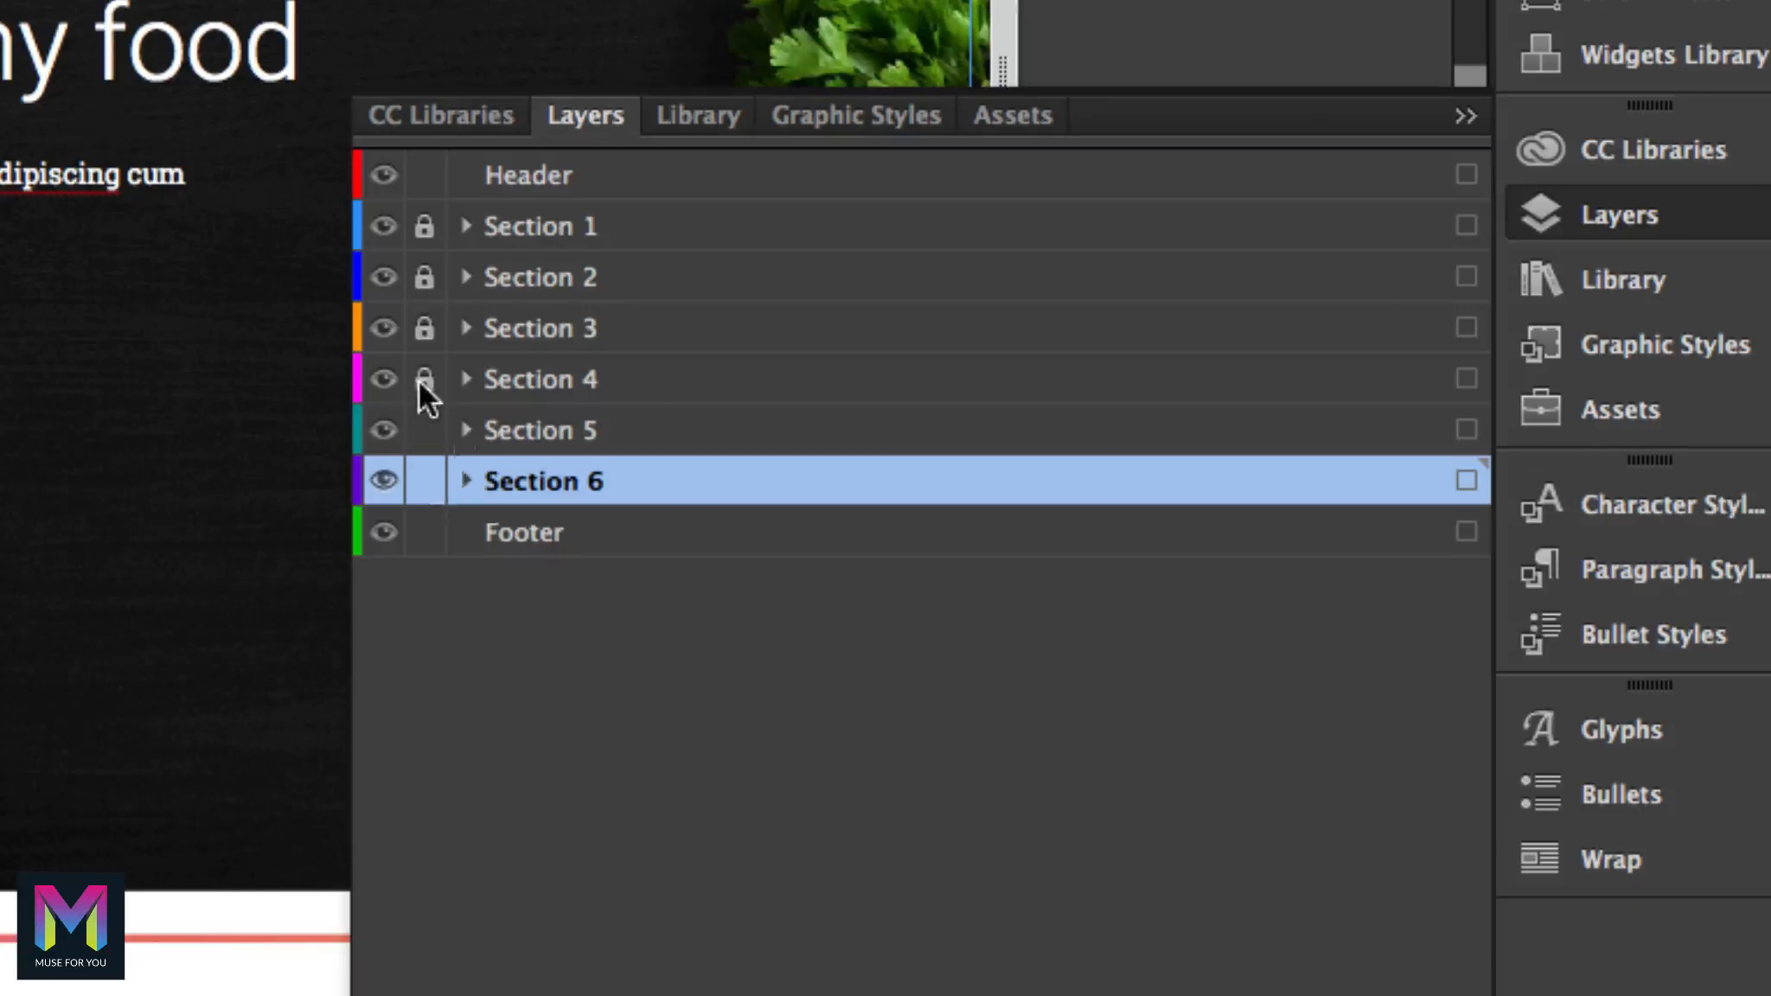
pyautogui.click(423, 277)
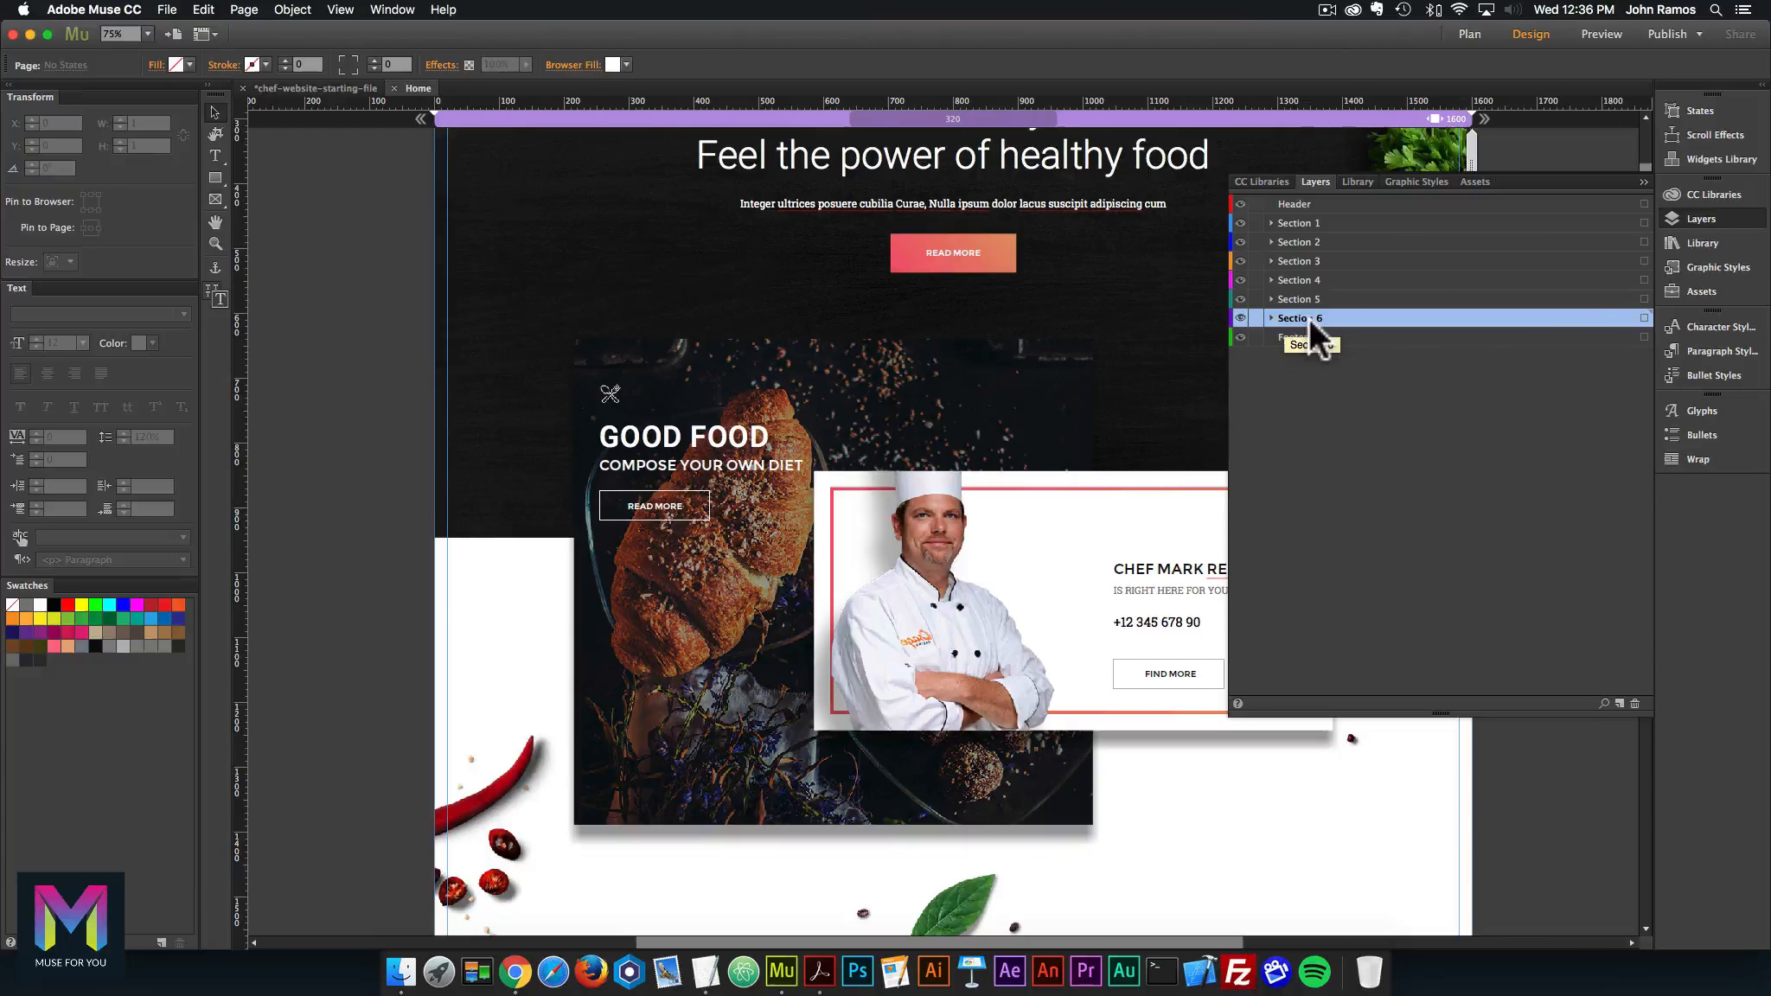
pyautogui.click(1701, 220)
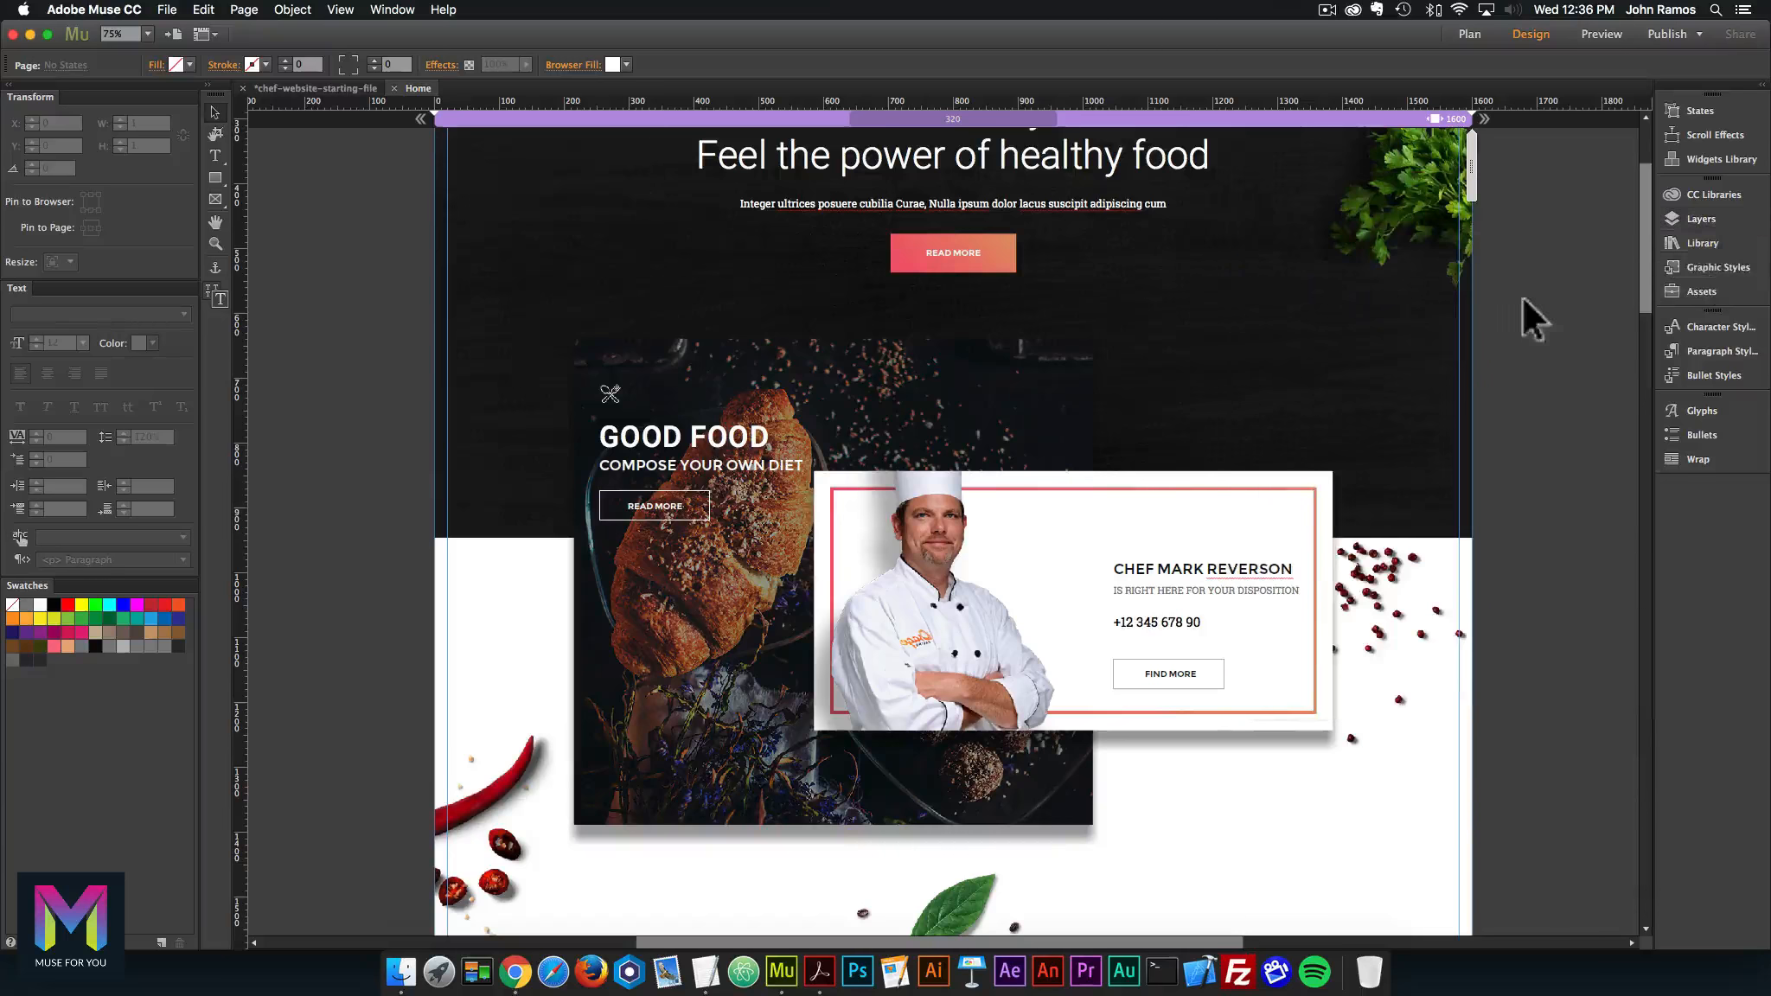
# Step: Group the Good Food banner image with its cutlery icon, heading, subheading, and Read More text and button frame
pyautogui.click(813, 400)
pyautogui.press('super+equal')
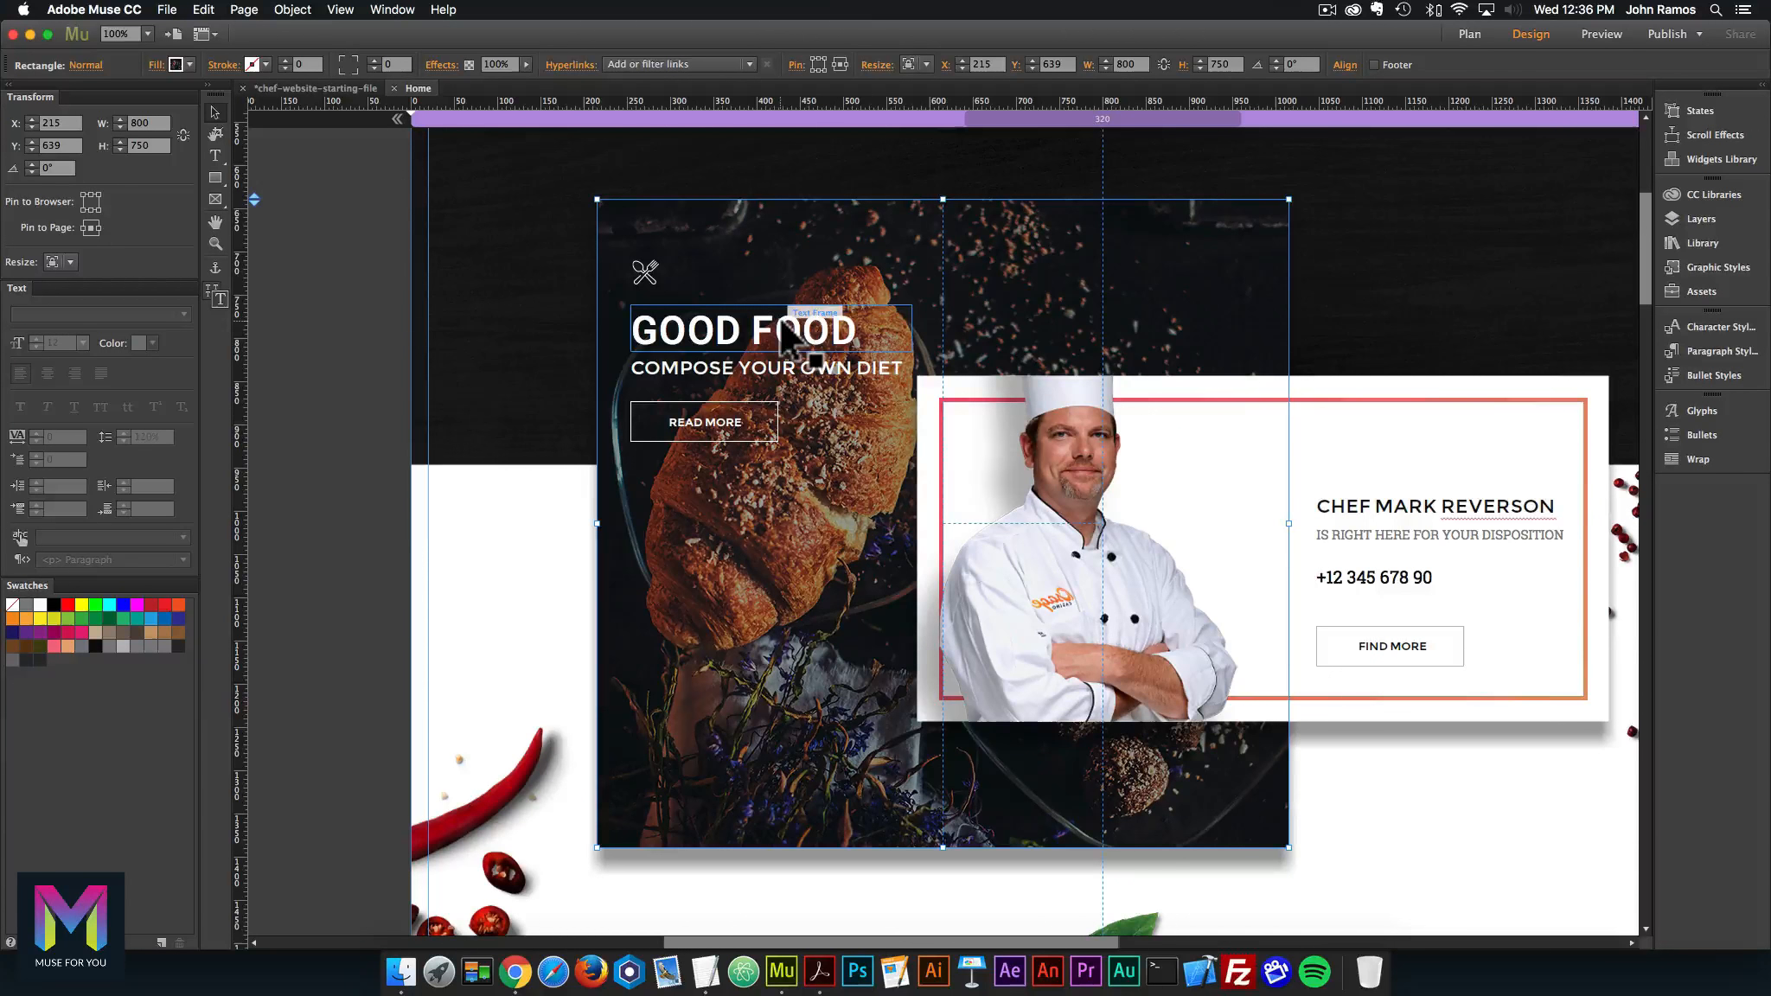
pyautogui.keyDown('shift'); pyautogui.click(647, 272); pyautogui.keyUp('shift')
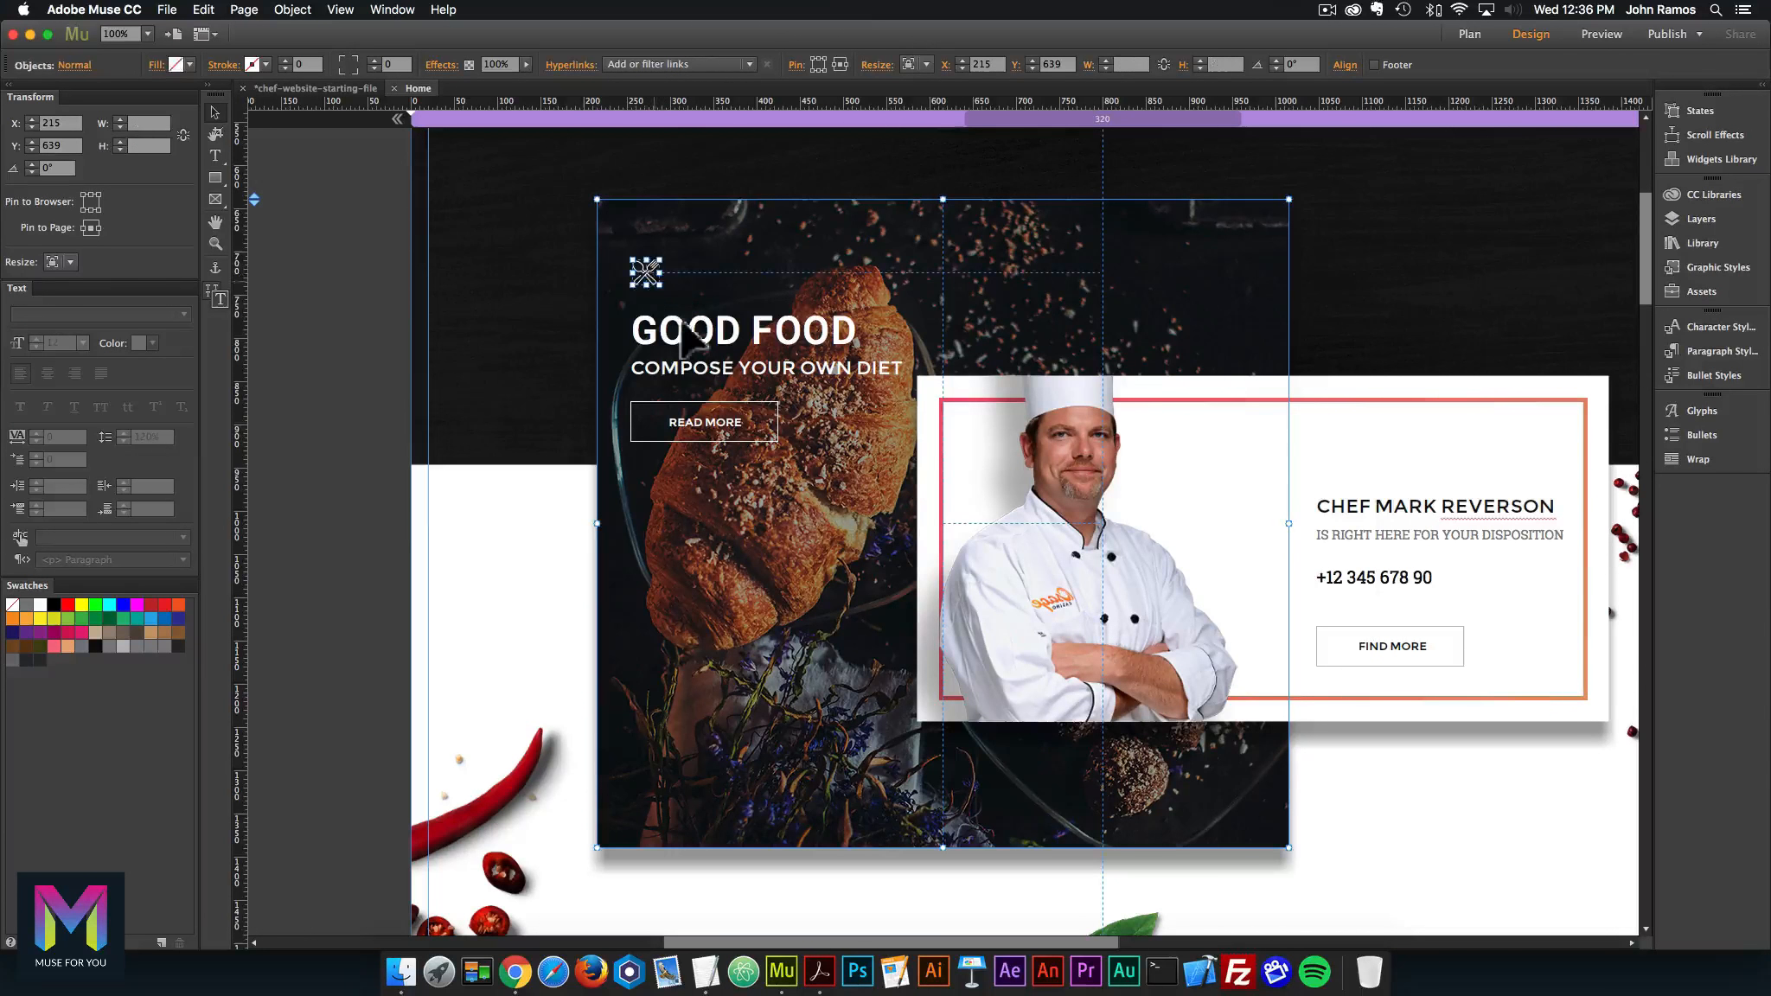
pyautogui.keyDown('shift'); pyautogui.click(694, 328); pyautogui.keyUp('shift')
pyautogui.keyDown('shift'); pyautogui.click(714, 370); pyautogui.keyUp('shift')
pyautogui.keyDown('shift'); pyautogui.click(702, 421); pyautogui.keyUp('shift')
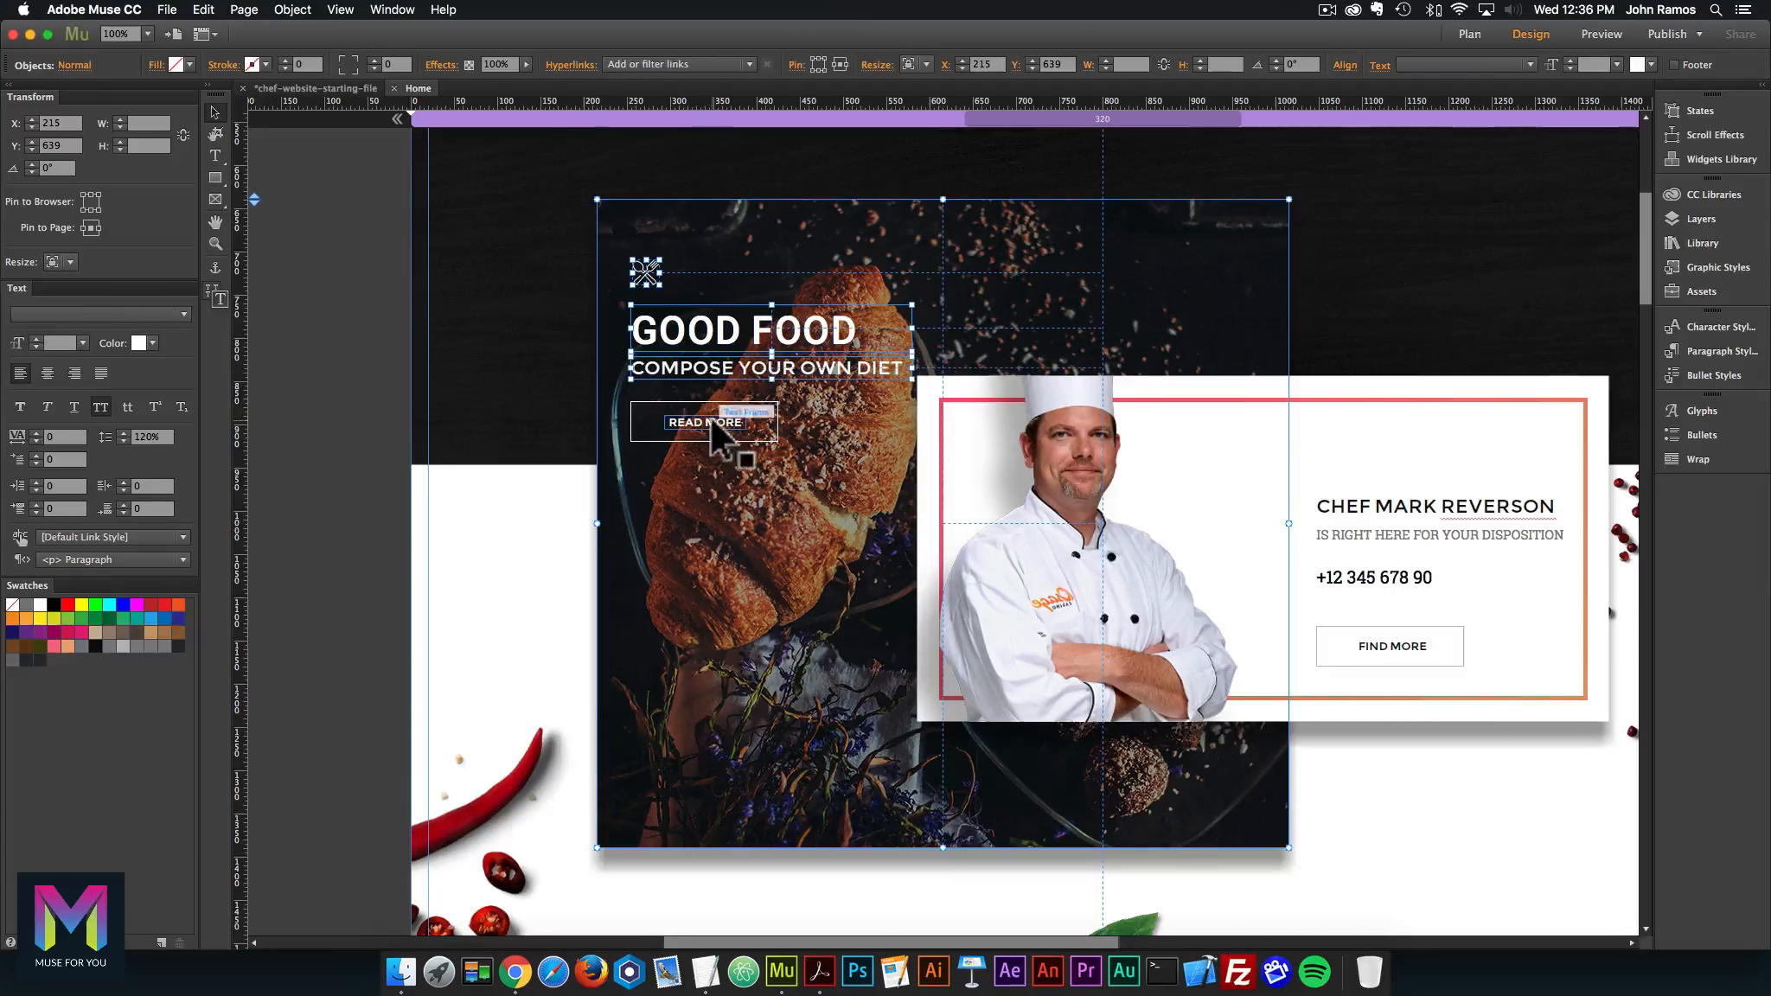
pyautogui.keyDown('shift'); pyautogui.click(696, 421); pyautogui.keyUp('shift')
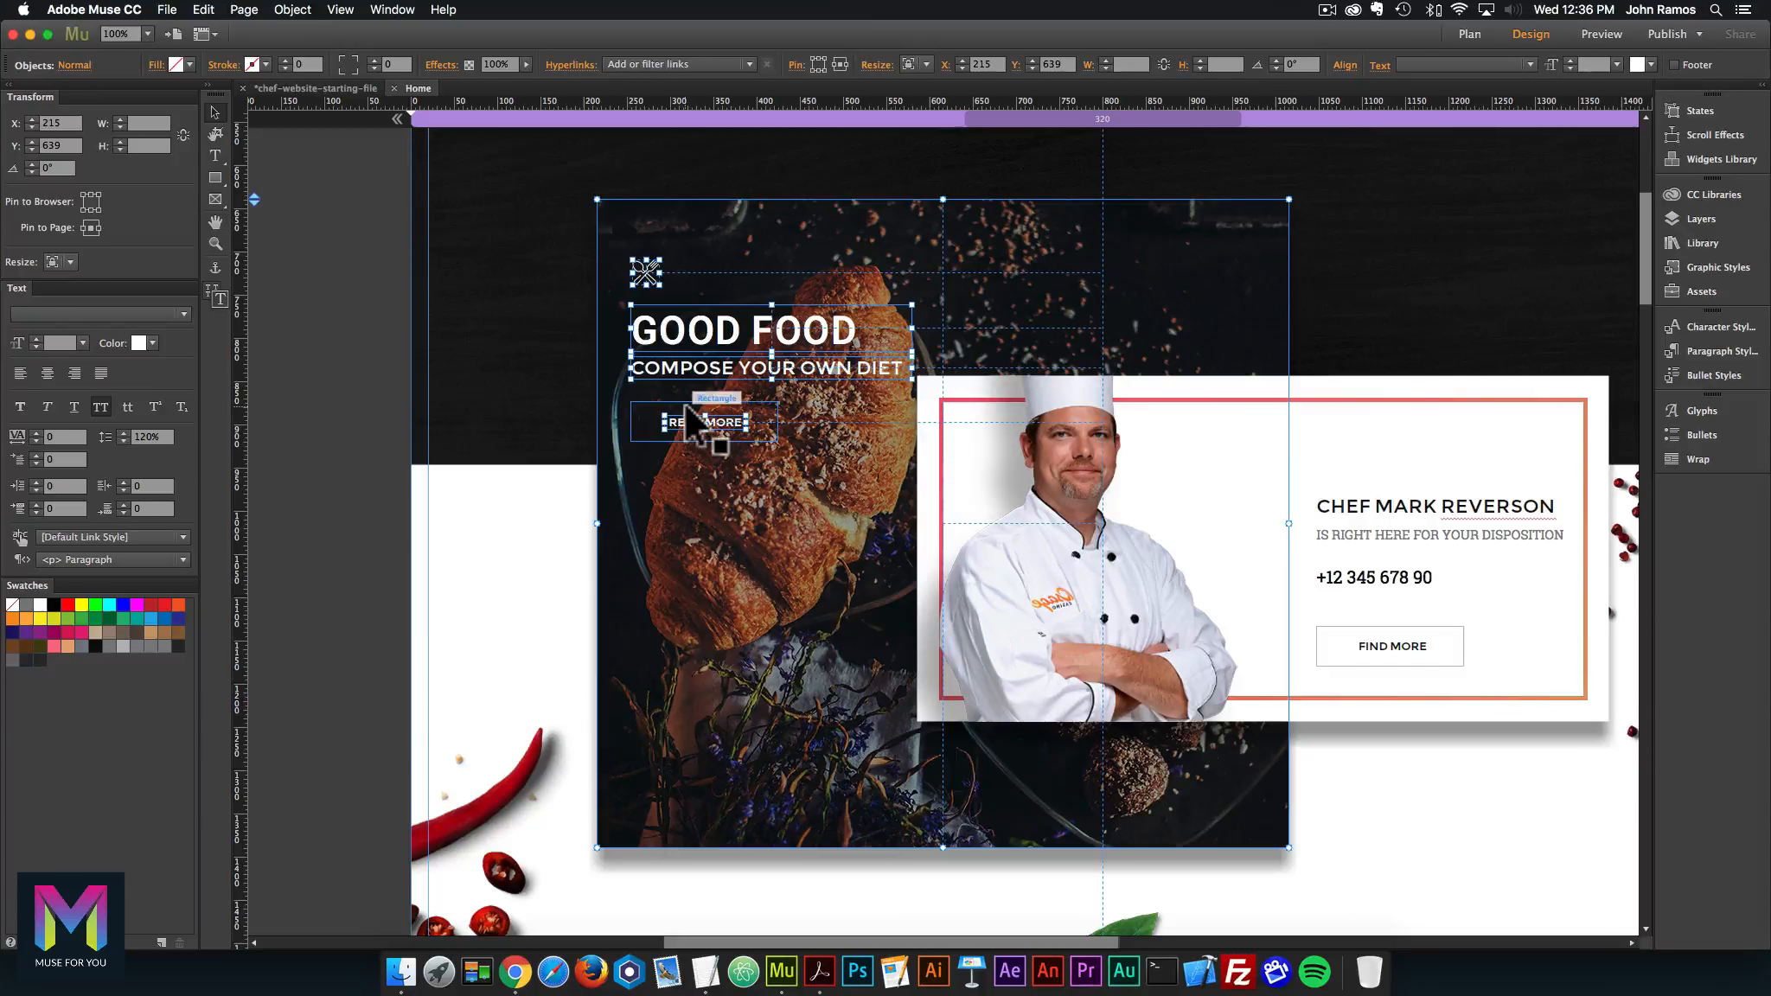
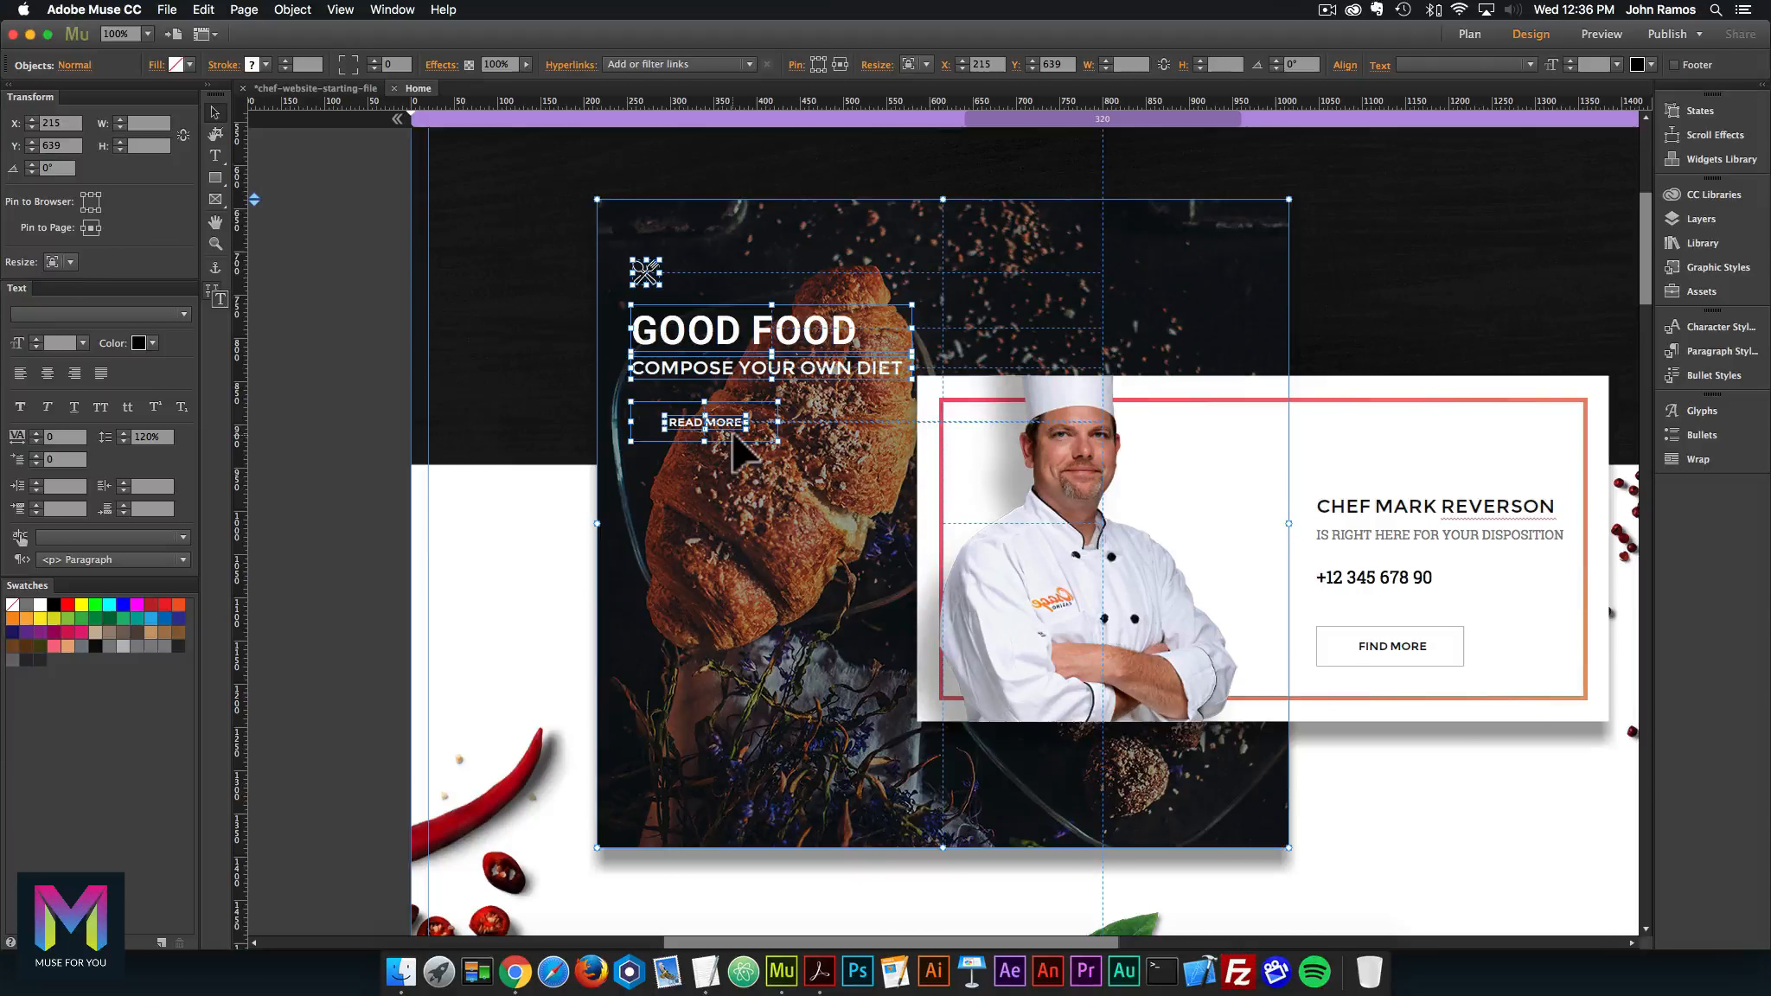
pyautogui.press('super+g')
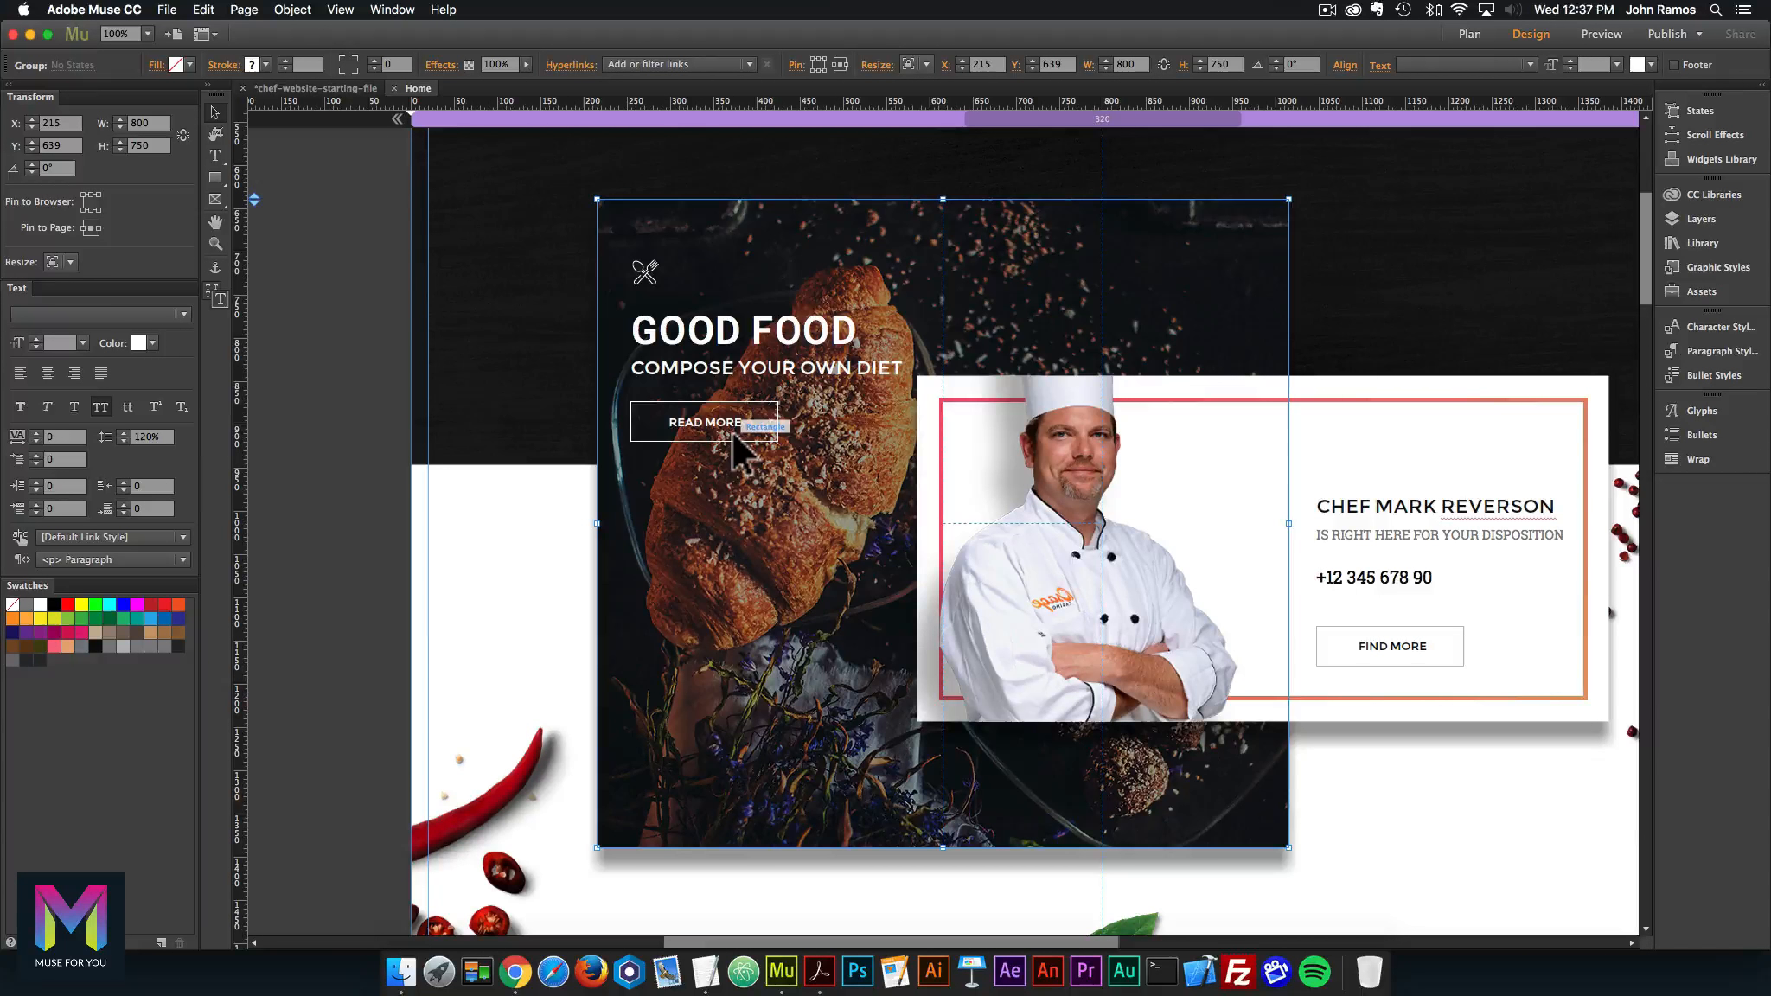
# Step: Ungroup the Good Food banner and group its elements again
pyautogui.press('super+shift+g')
pyautogui.click(293, 10)
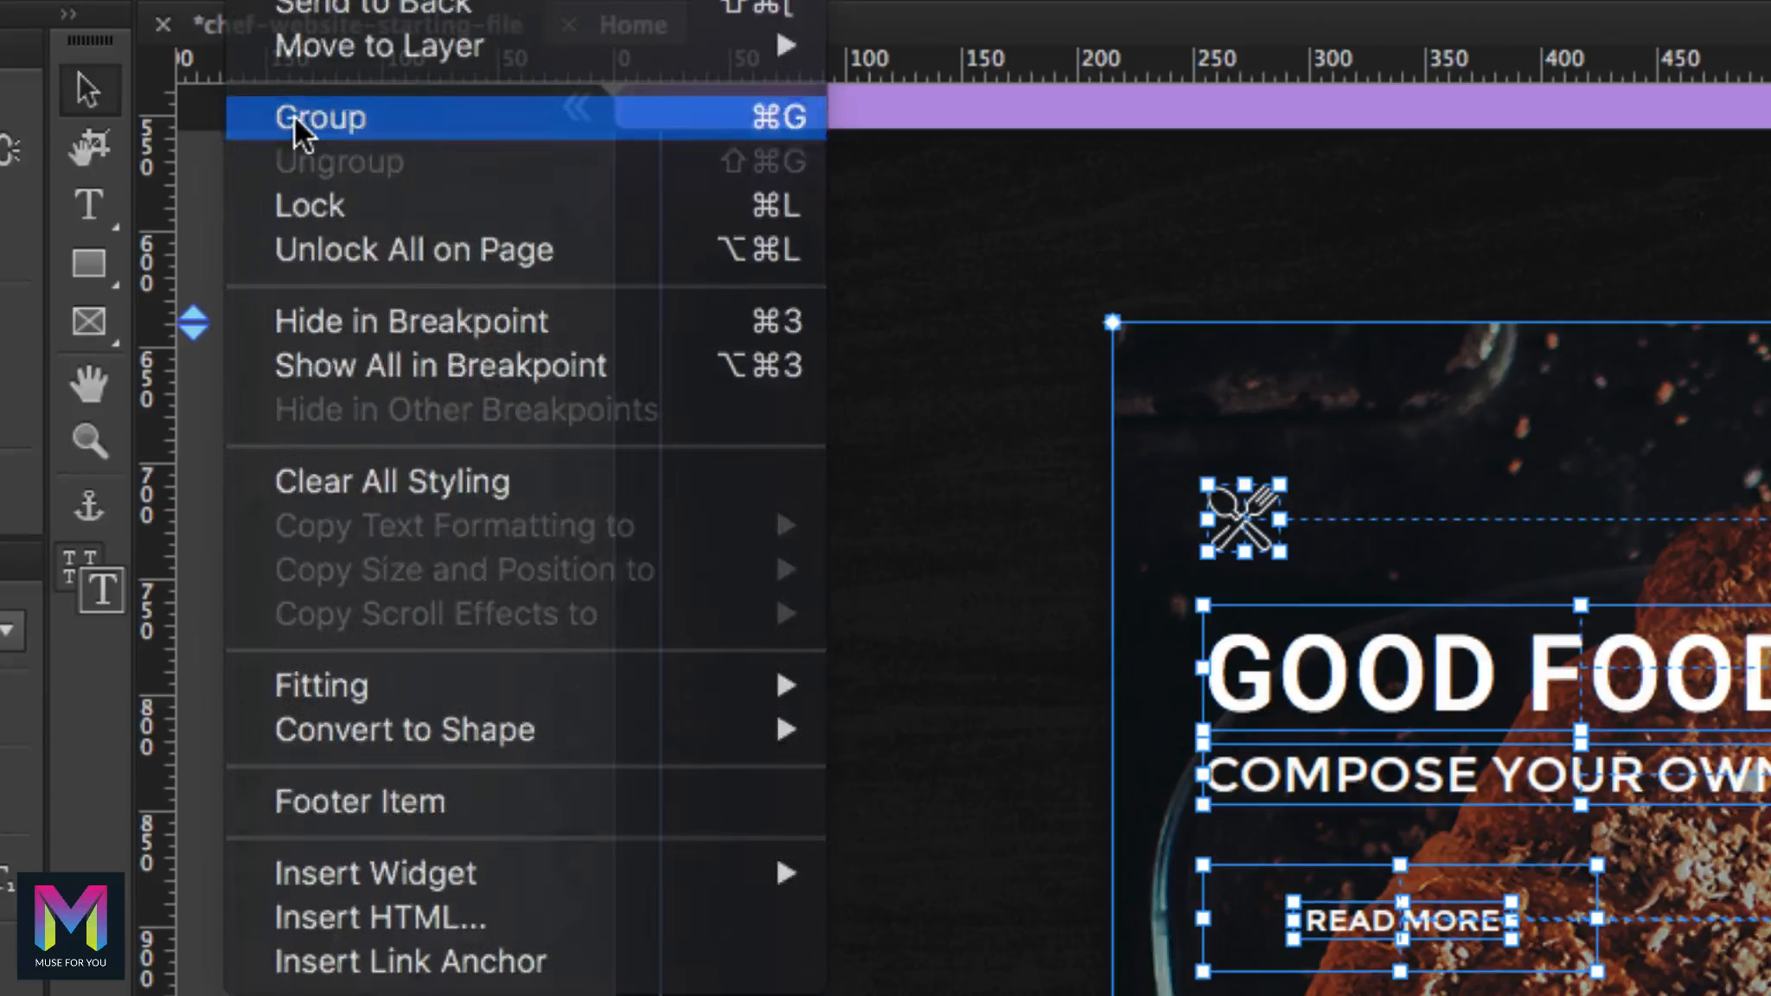
pyautogui.click(294, 122)
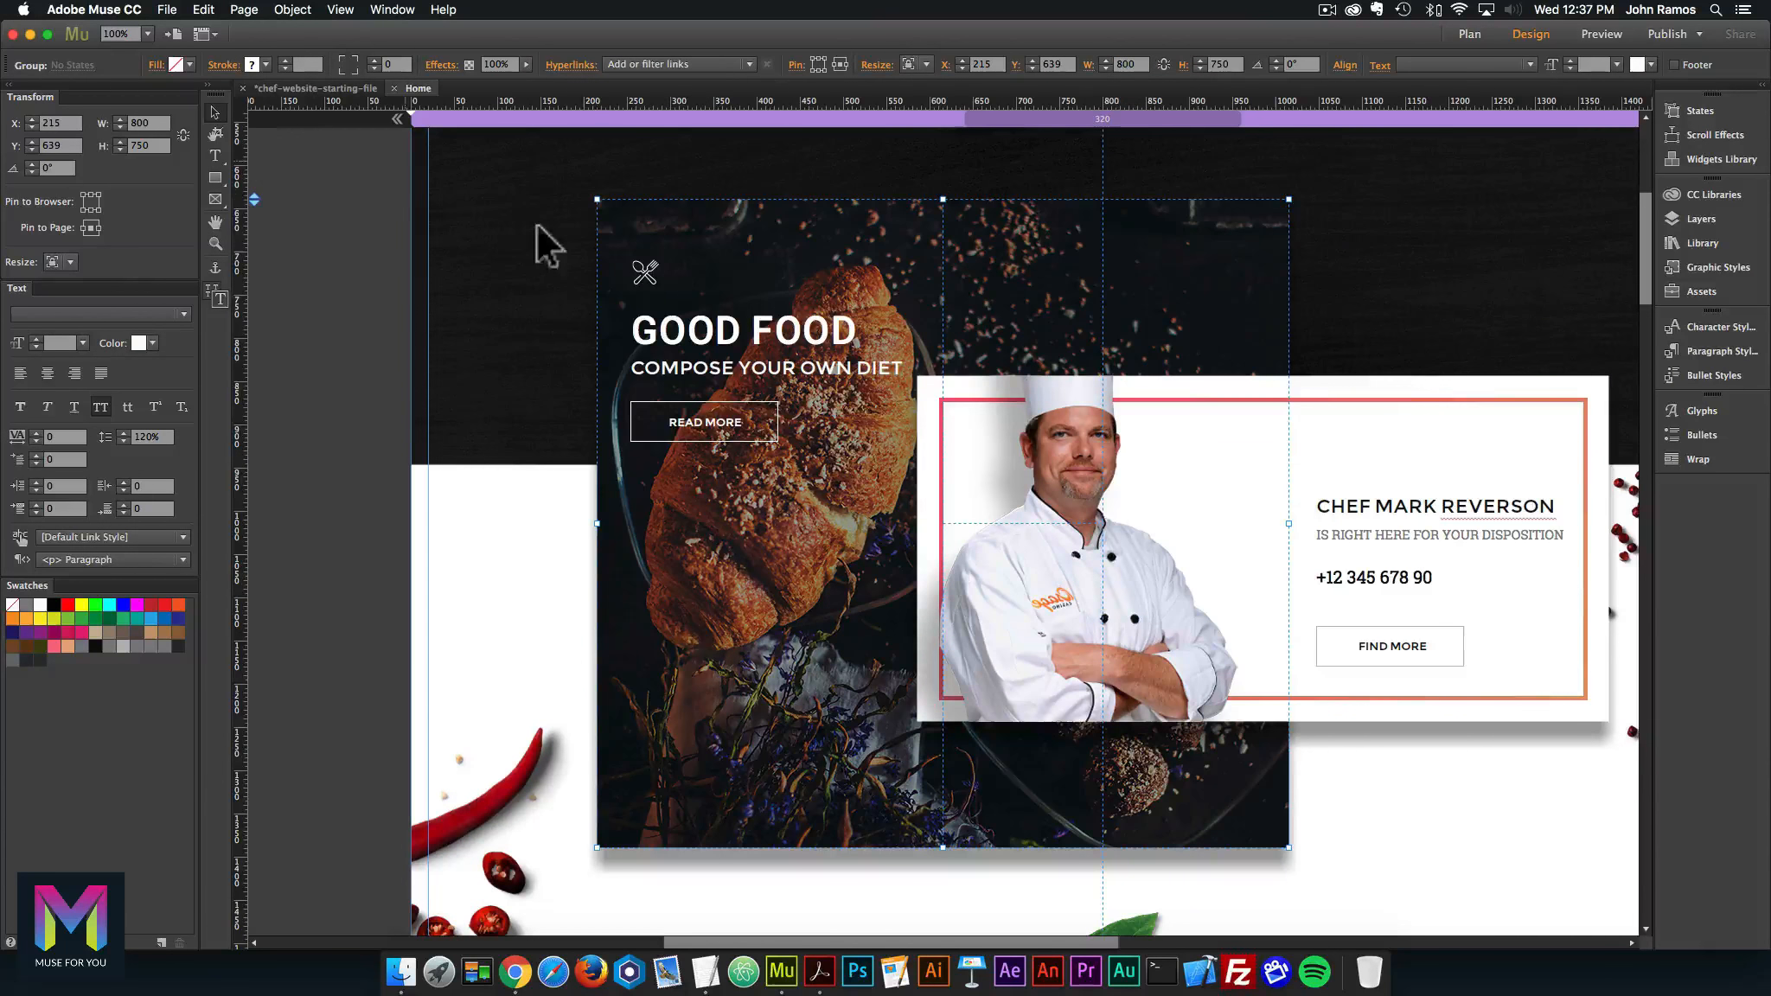
pyautogui.press('super+shift+g')
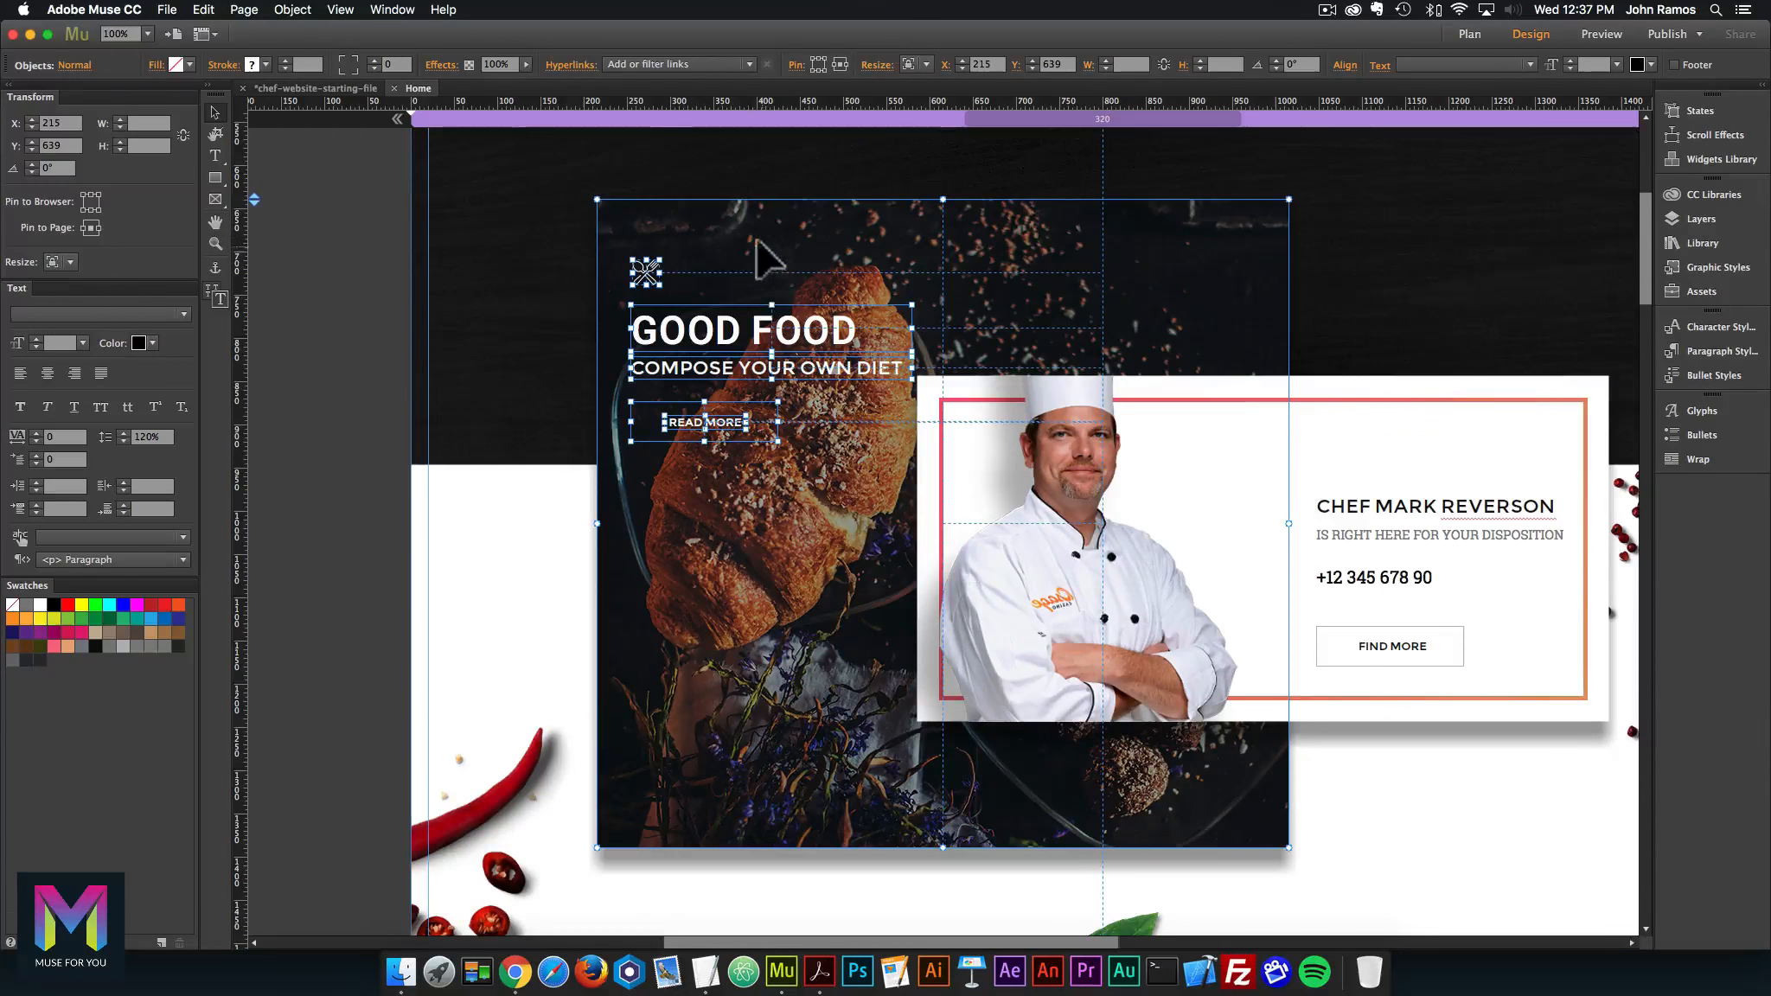
pyautogui.rightClick(729, 224)
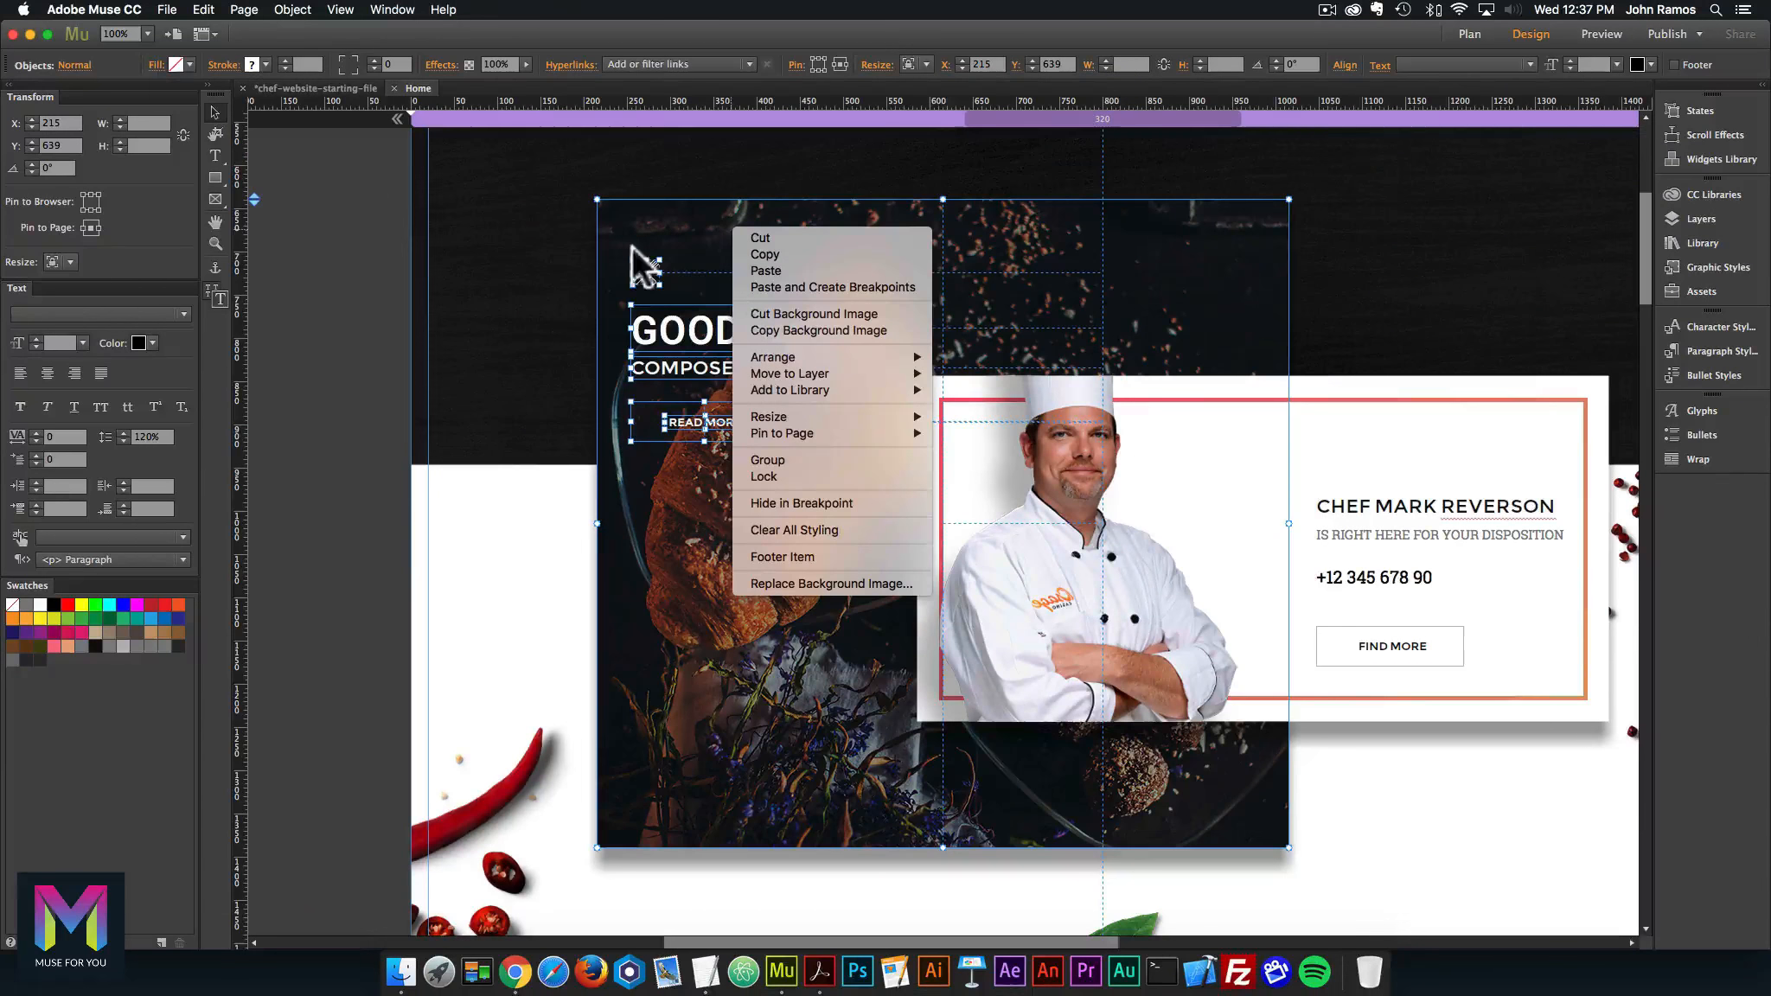
pyautogui.click(317, 164)
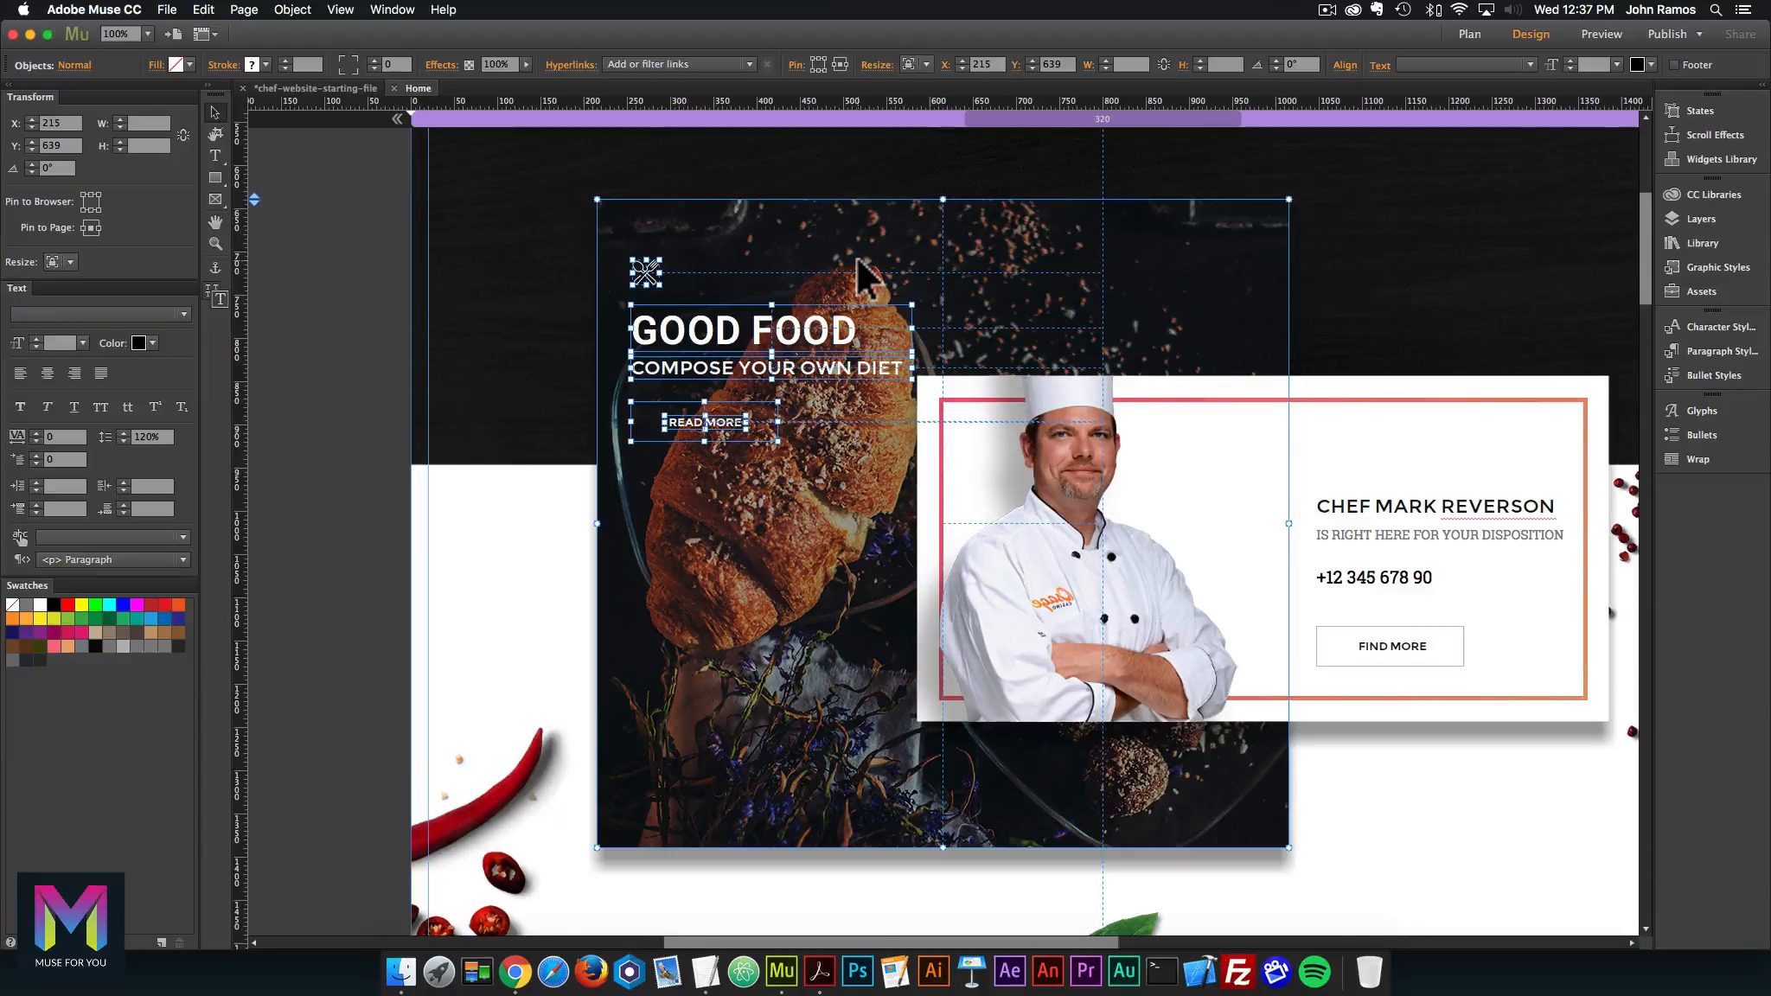
pyautogui.press('super+g')
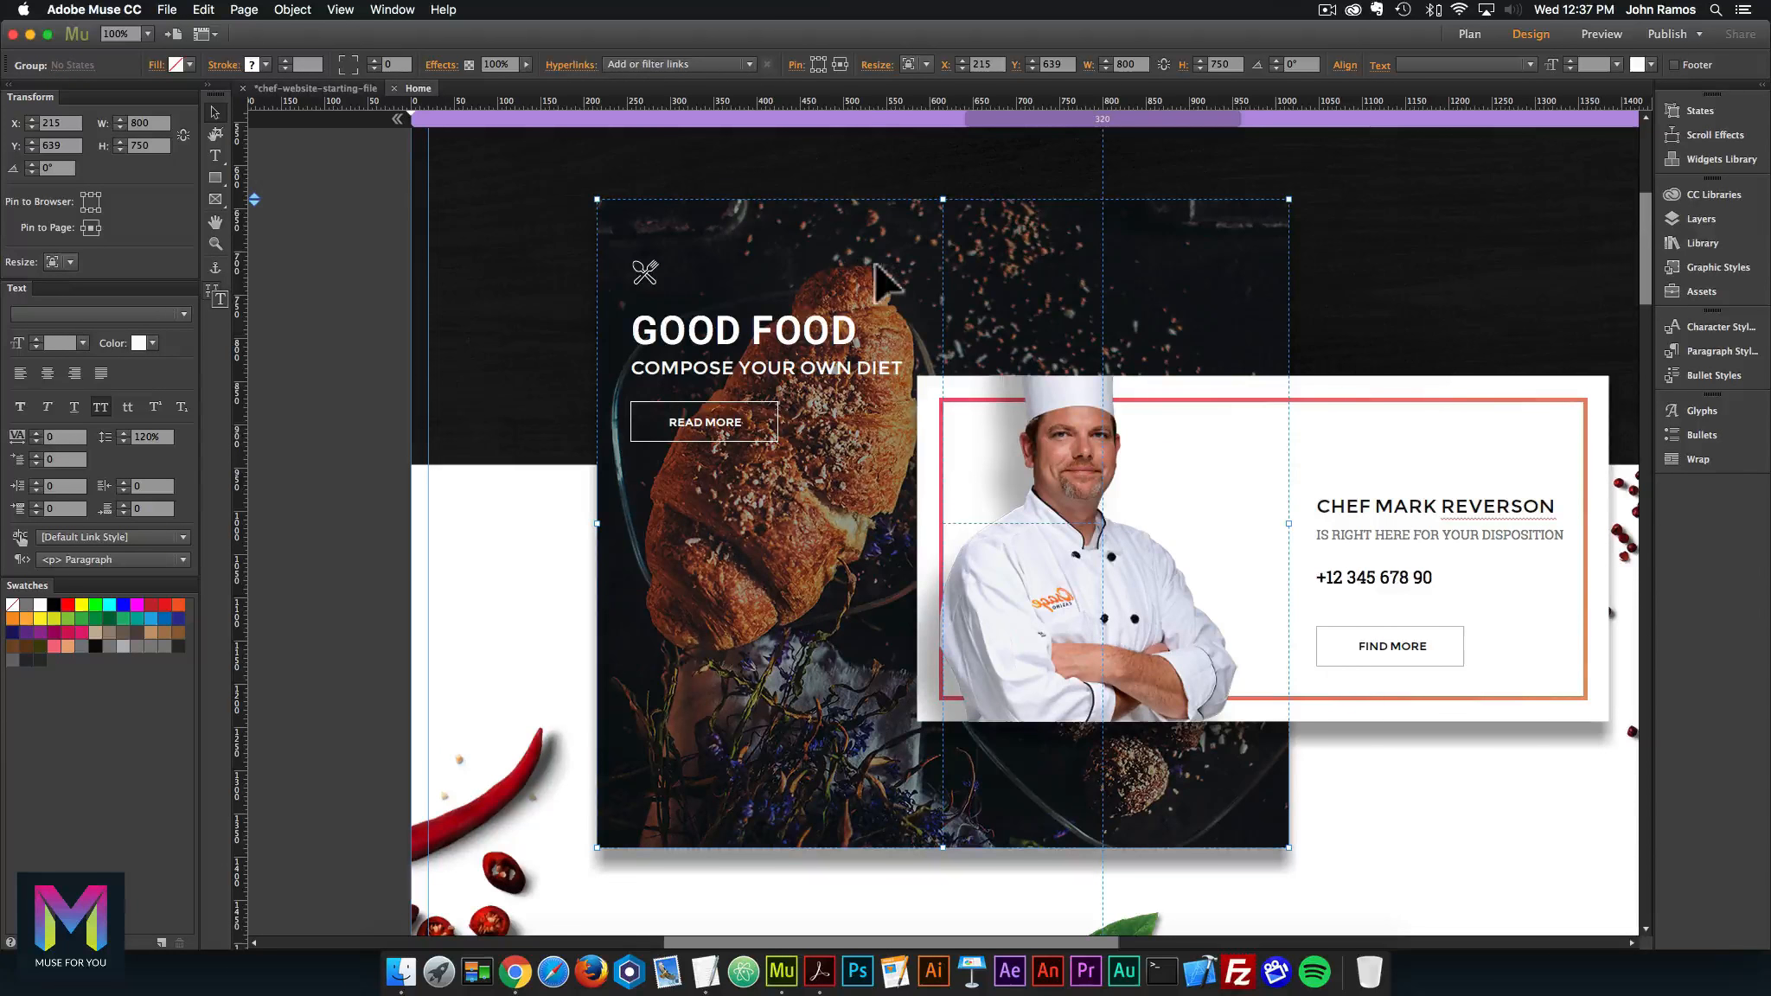
# Step: Group the chef card's white rectangle, gradient border, chef photo, name, tagline, phone number and Find More button
pyautogui.hscroll(5, 921, 296)
pyautogui.hscroll(3, 904, 324)
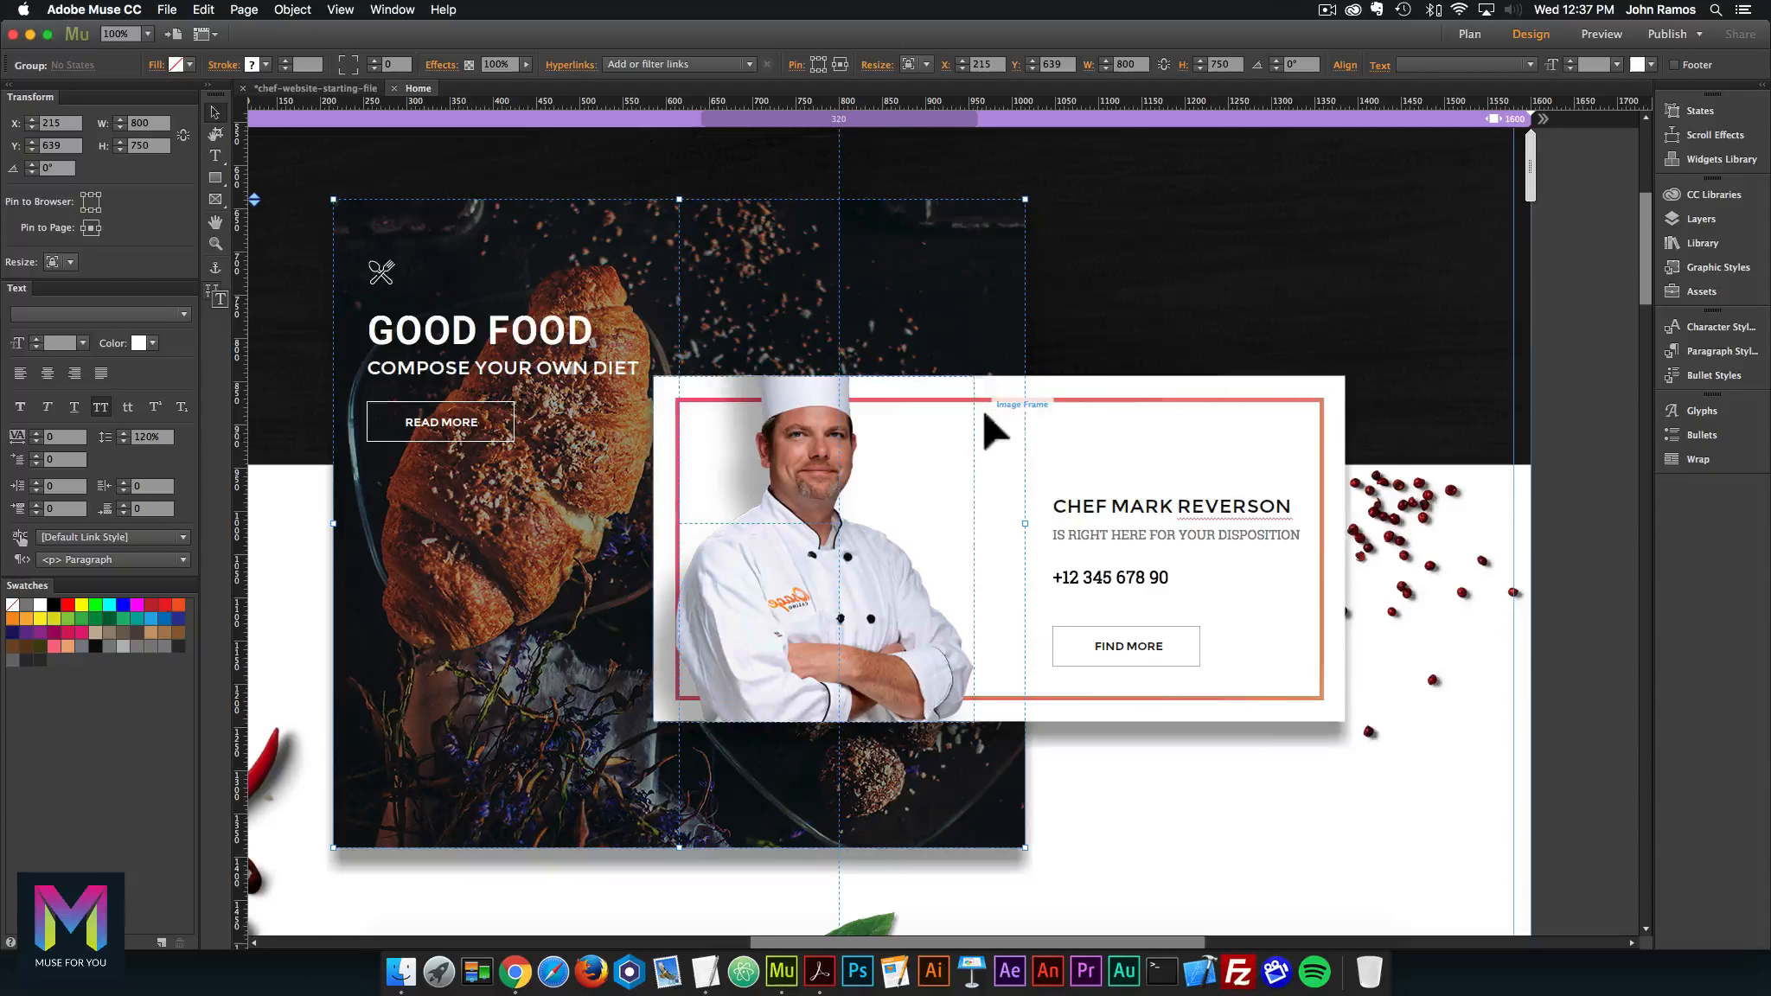
pyautogui.click(1139, 387)
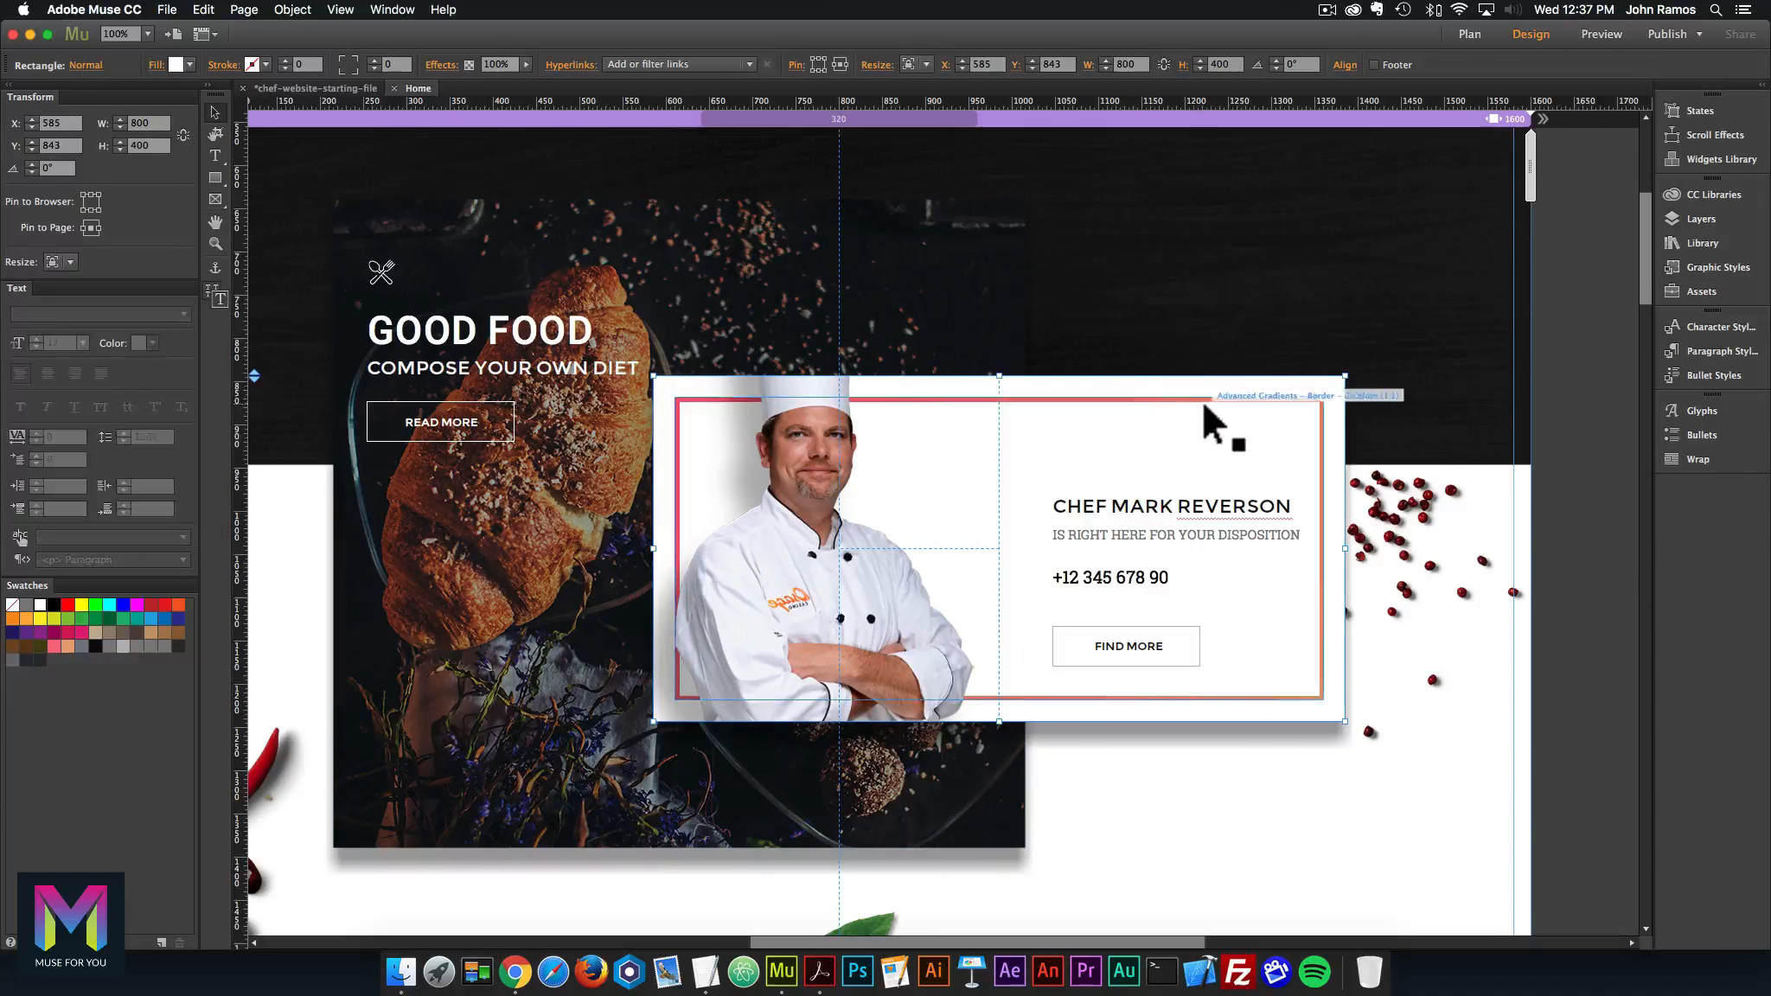
pyautogui.keyDown('shift'); pyautogui.click(1182, 400); pyautogui.keyUp('shift')
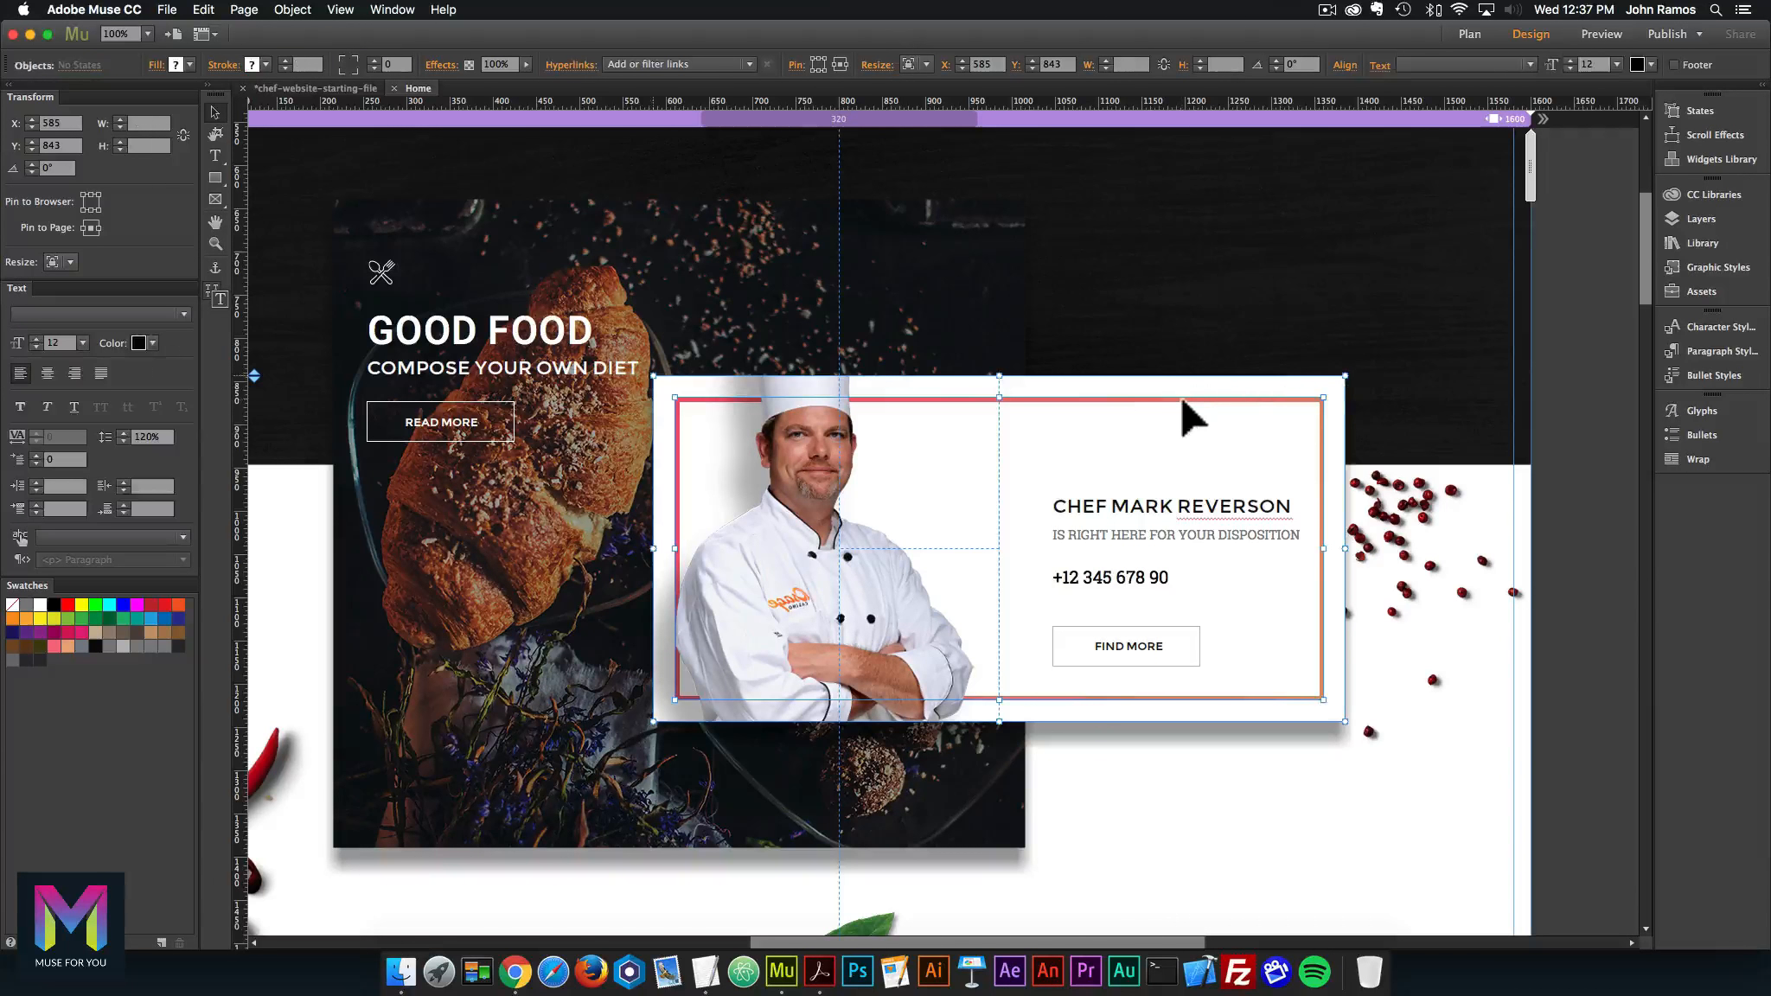
pyautogui.keyDown('shift'); pyautogui.click(1114, 507); pyautogui.keyUp('shift')
pyautogui.keyDown('shift'); pyautogui.click(1126, 531); pyautogui.keyUp('shift')
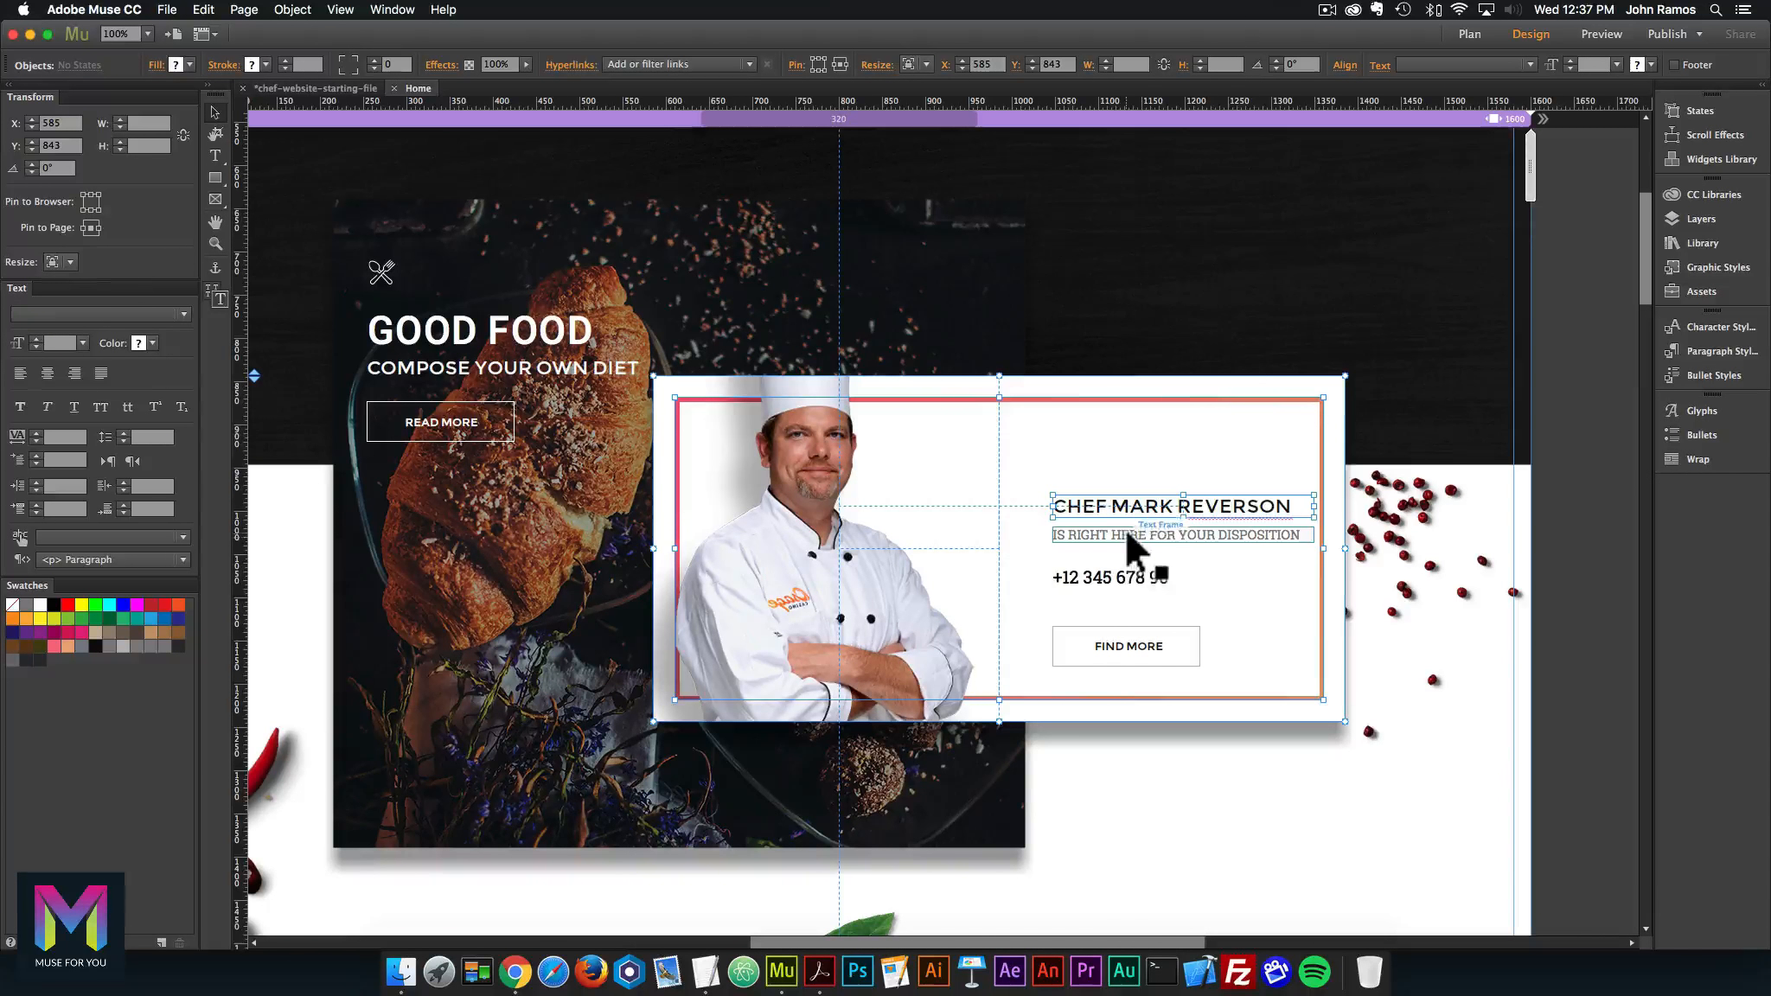
pyautogui.click(1123, 640)
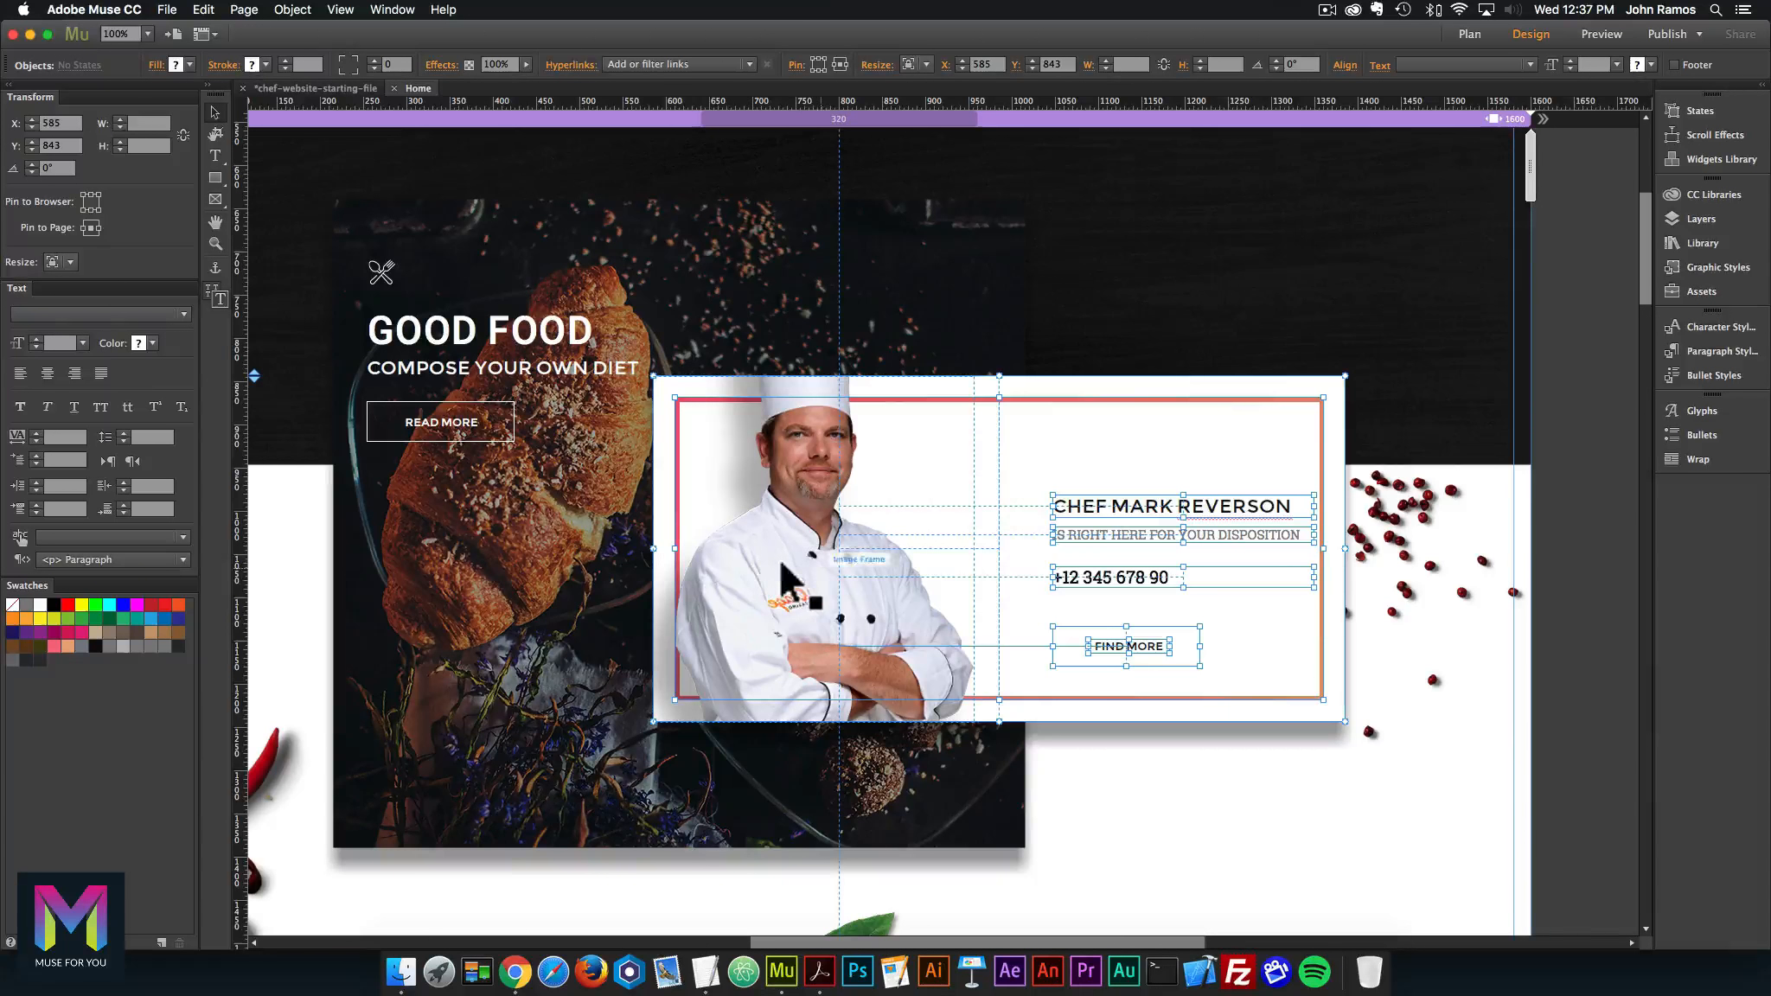
pyautogui.click(966, 662)
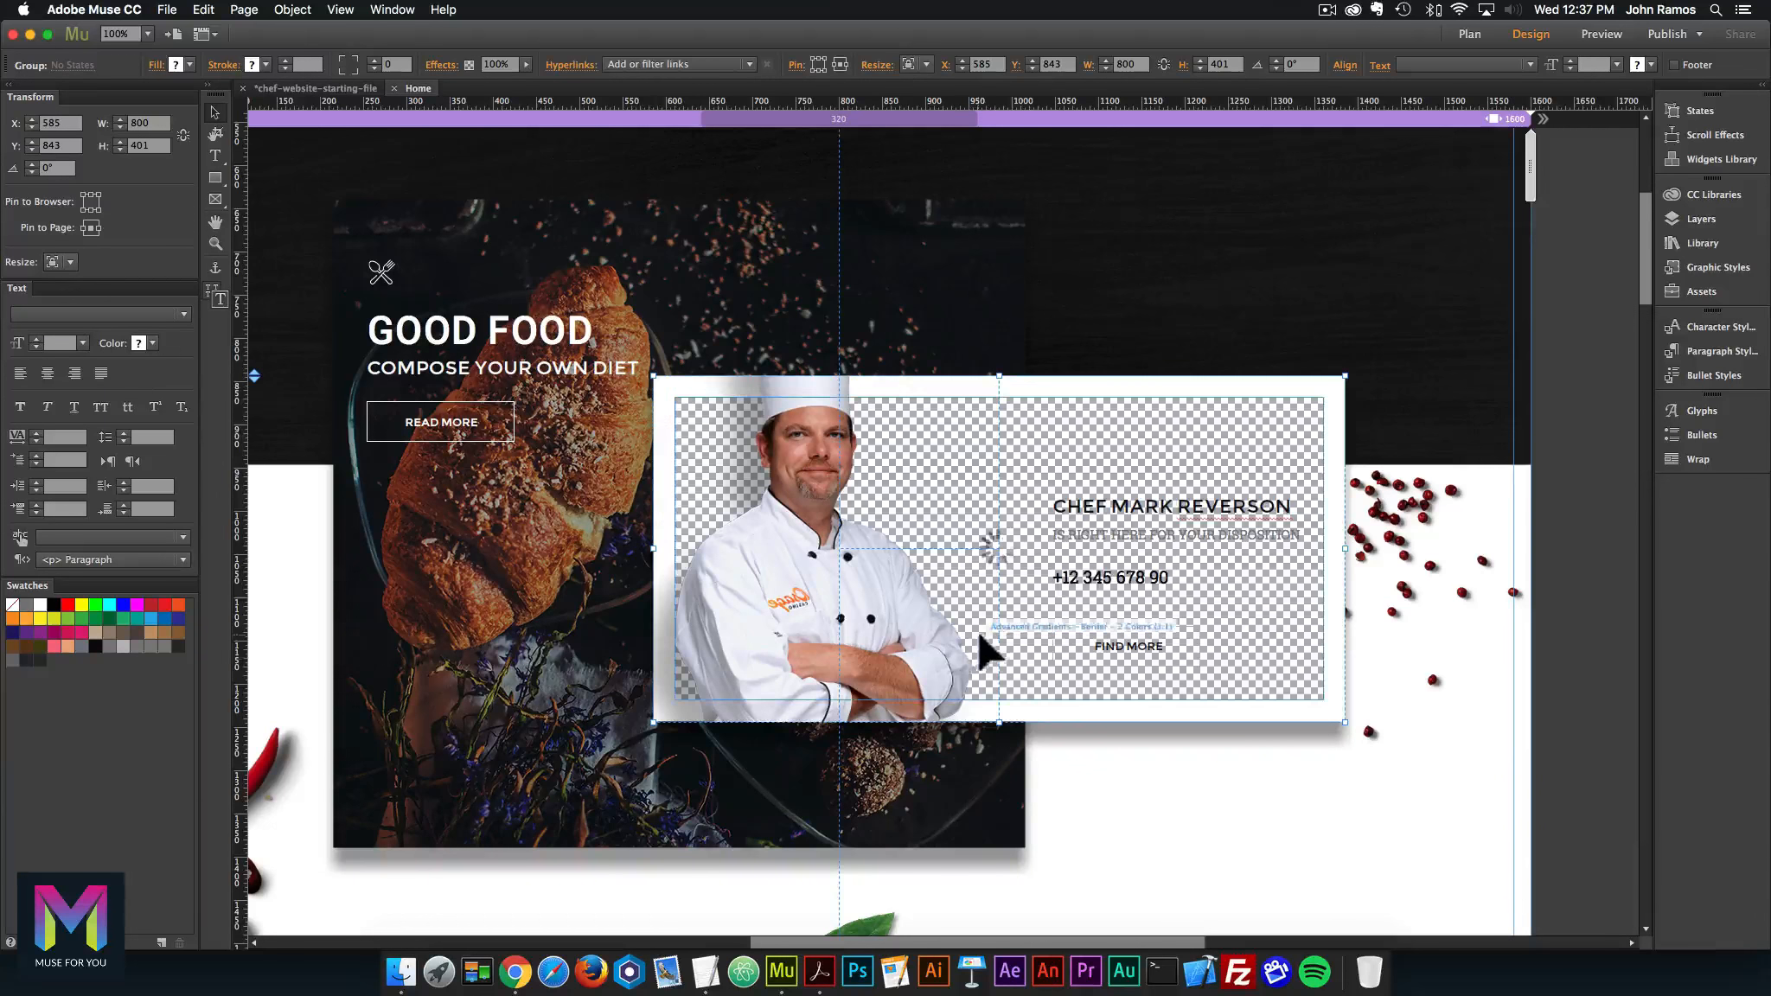
# Step: Group the About Us heading, its underline, the subheading and the body paragraphs
pyautogui.scroll(-10, 997, 588)
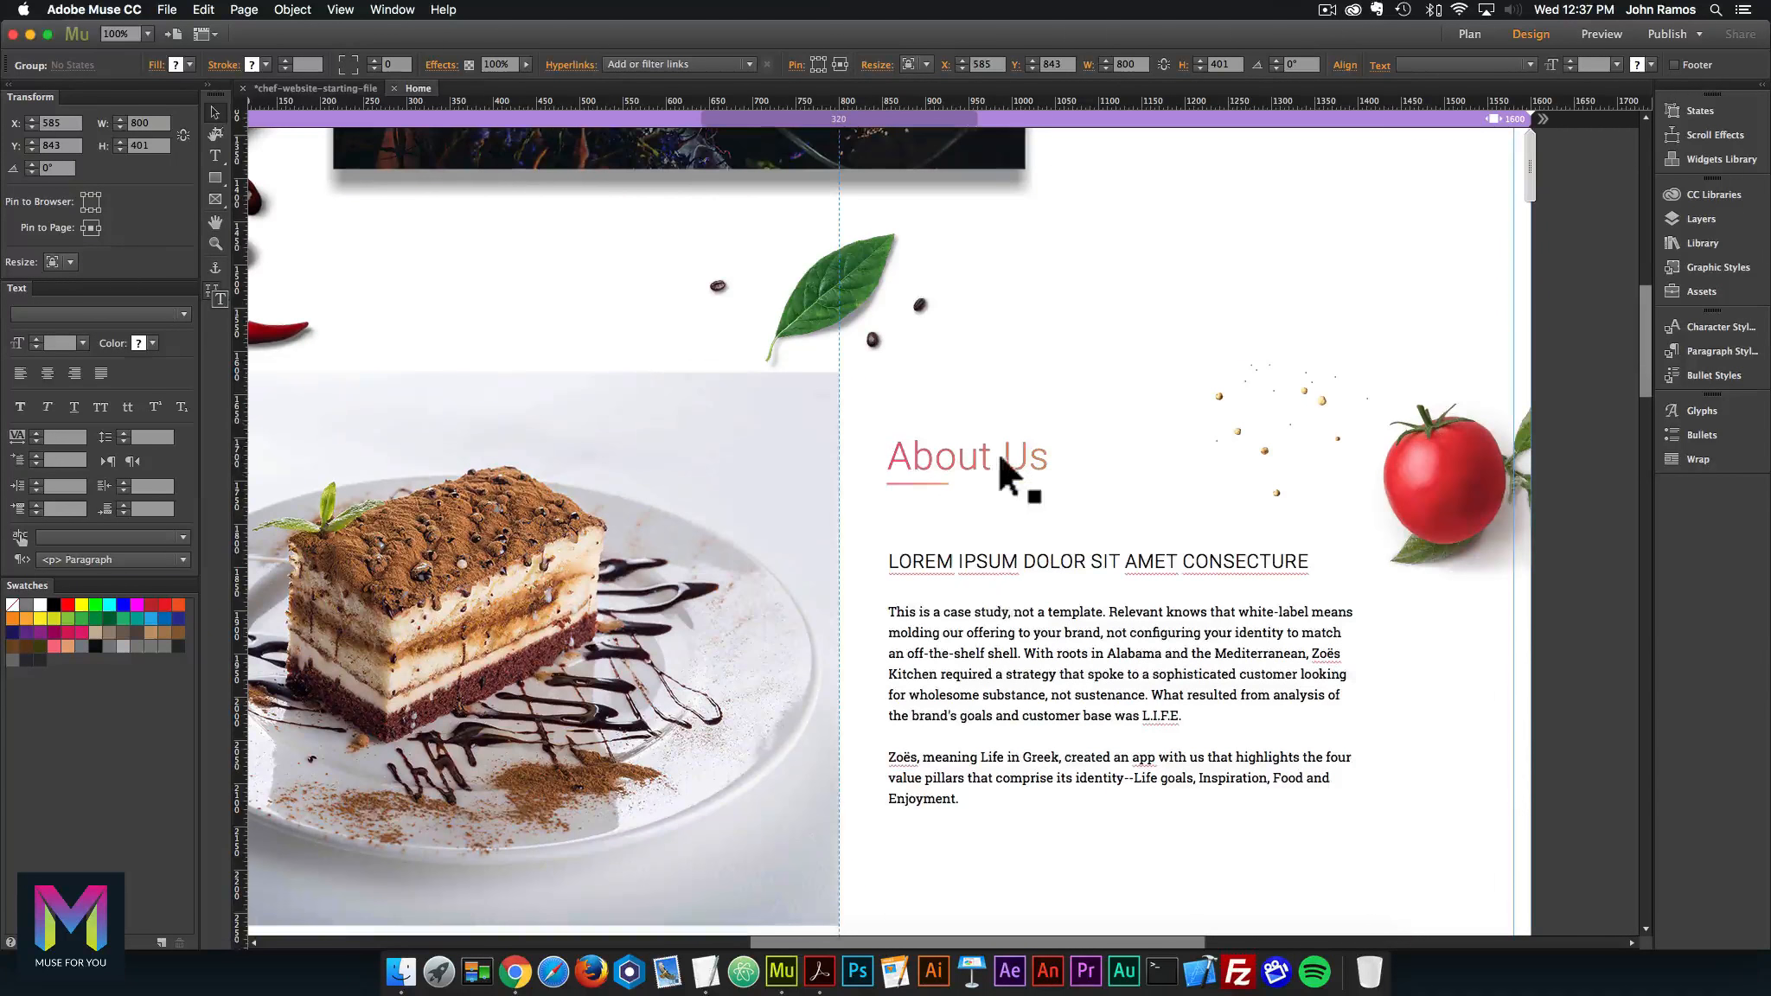
pyautogui.click(998, 451)
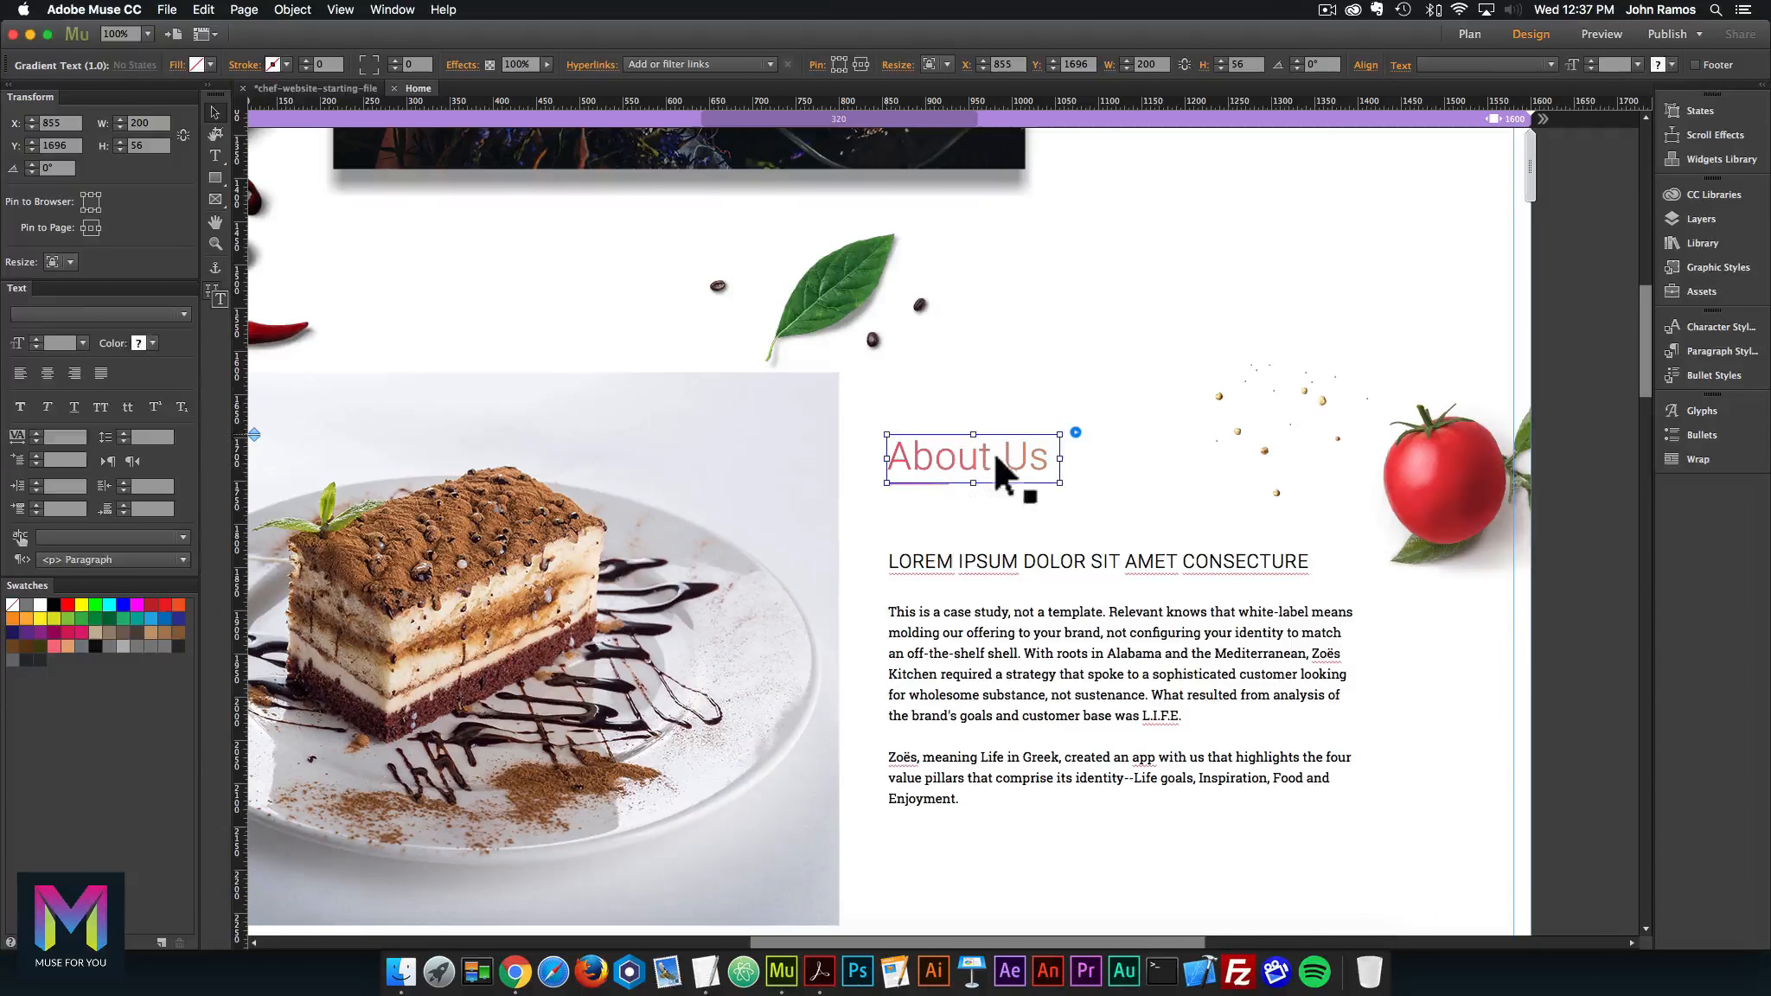
pyautogui.keyDown('shift'); pyautogui.click(934, 479); pyautogui.keyUp('shift')
pyautogui.keyDown('shift'); pyautogui.click(976, 556); pyautogui.keyUp('shift')
pyautogui.keyDown('shift'); pyautogui.click(1005, 639); pyautogui.keyUp('shift')
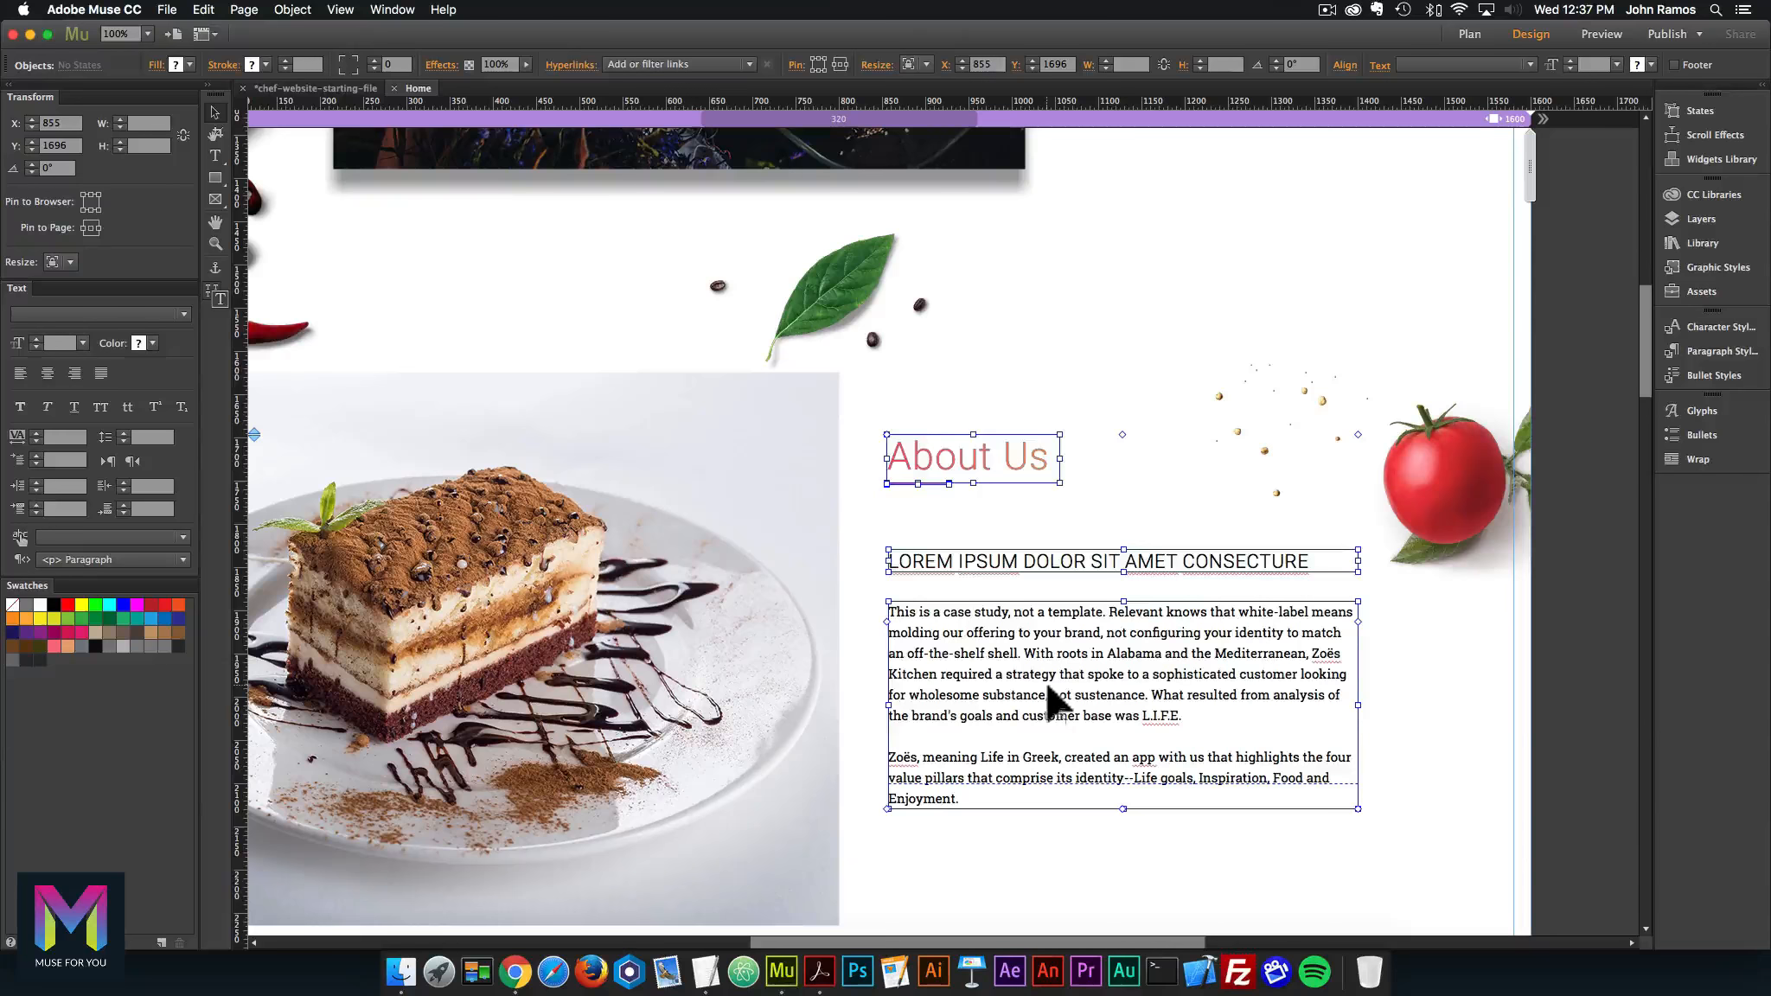
pyautogui.press('super+g')
# Step: Try moving the About Us text group to the right as one unit, and undo the move
pyautogui.scroll(-2, 861, 601)
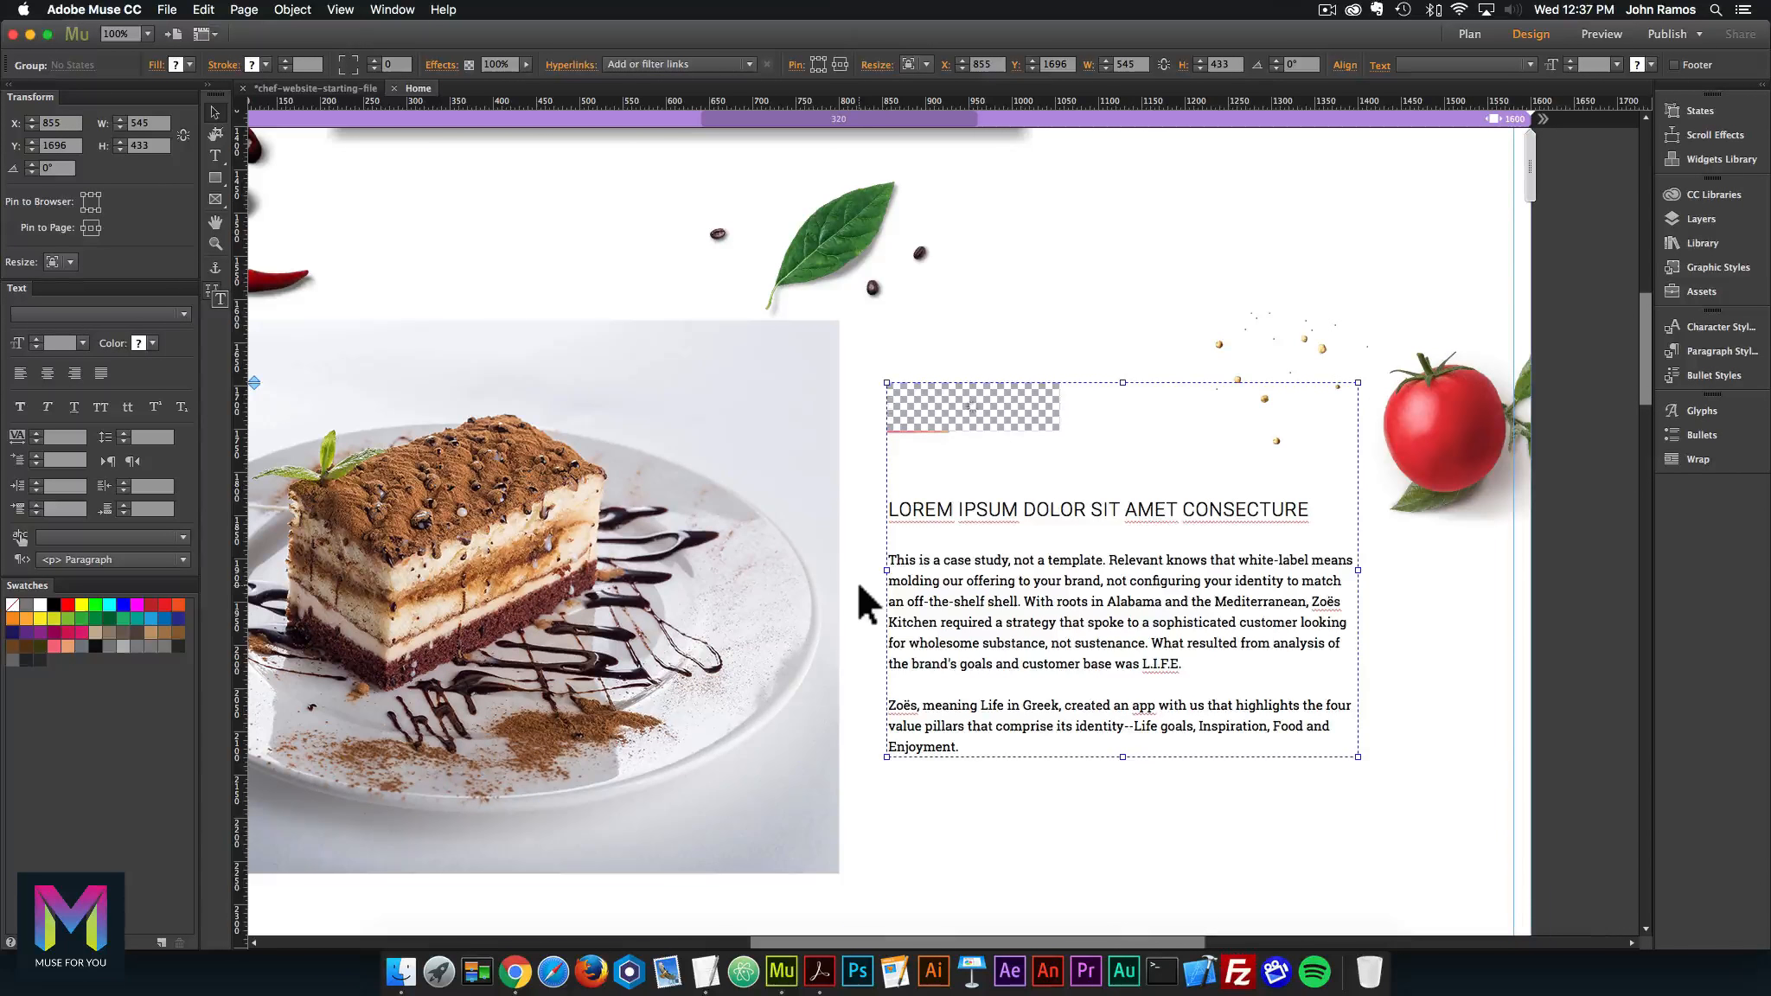
pyautogui.moveTo(1040, 640); pyautogui.dragTo(1111, 640)
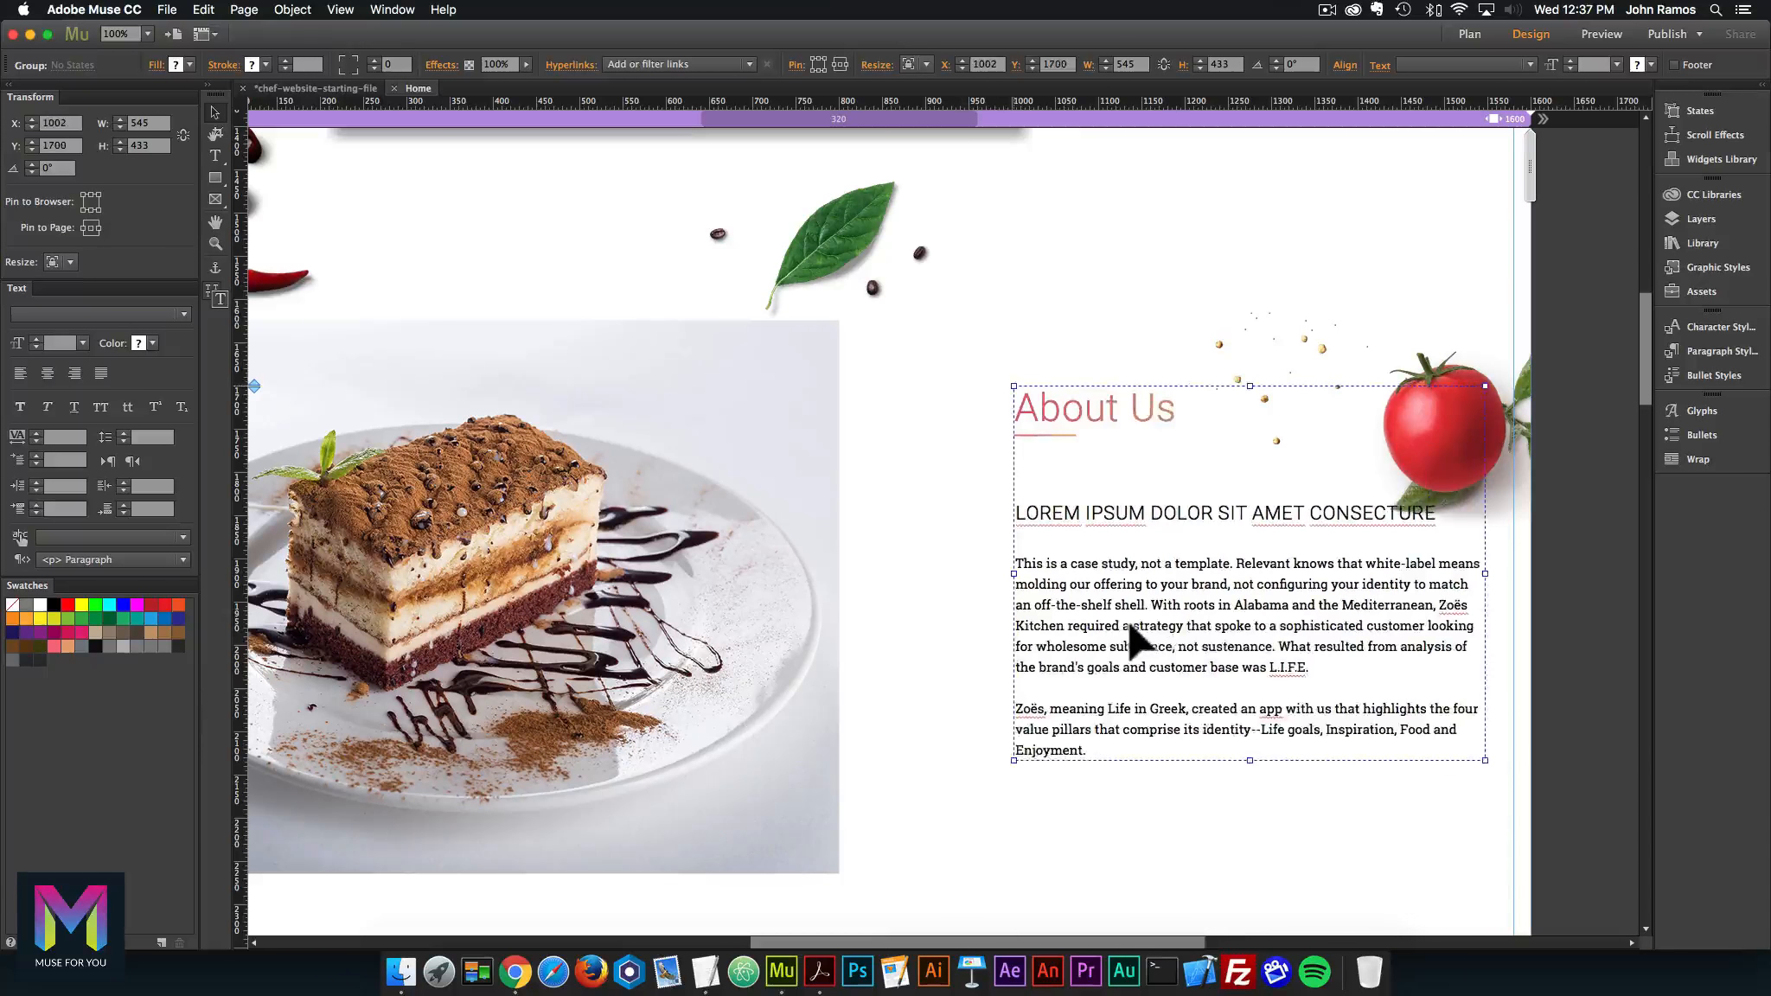
pyautogui.press('super+z')
# Step: Group the Nutrition heading, its underline, the paragraph, and the five food icons with their lorem ipsum labels
pyautogui.scroll(-1, 1031, 575)
pyautogui.scroll(-10, 1031, 571)
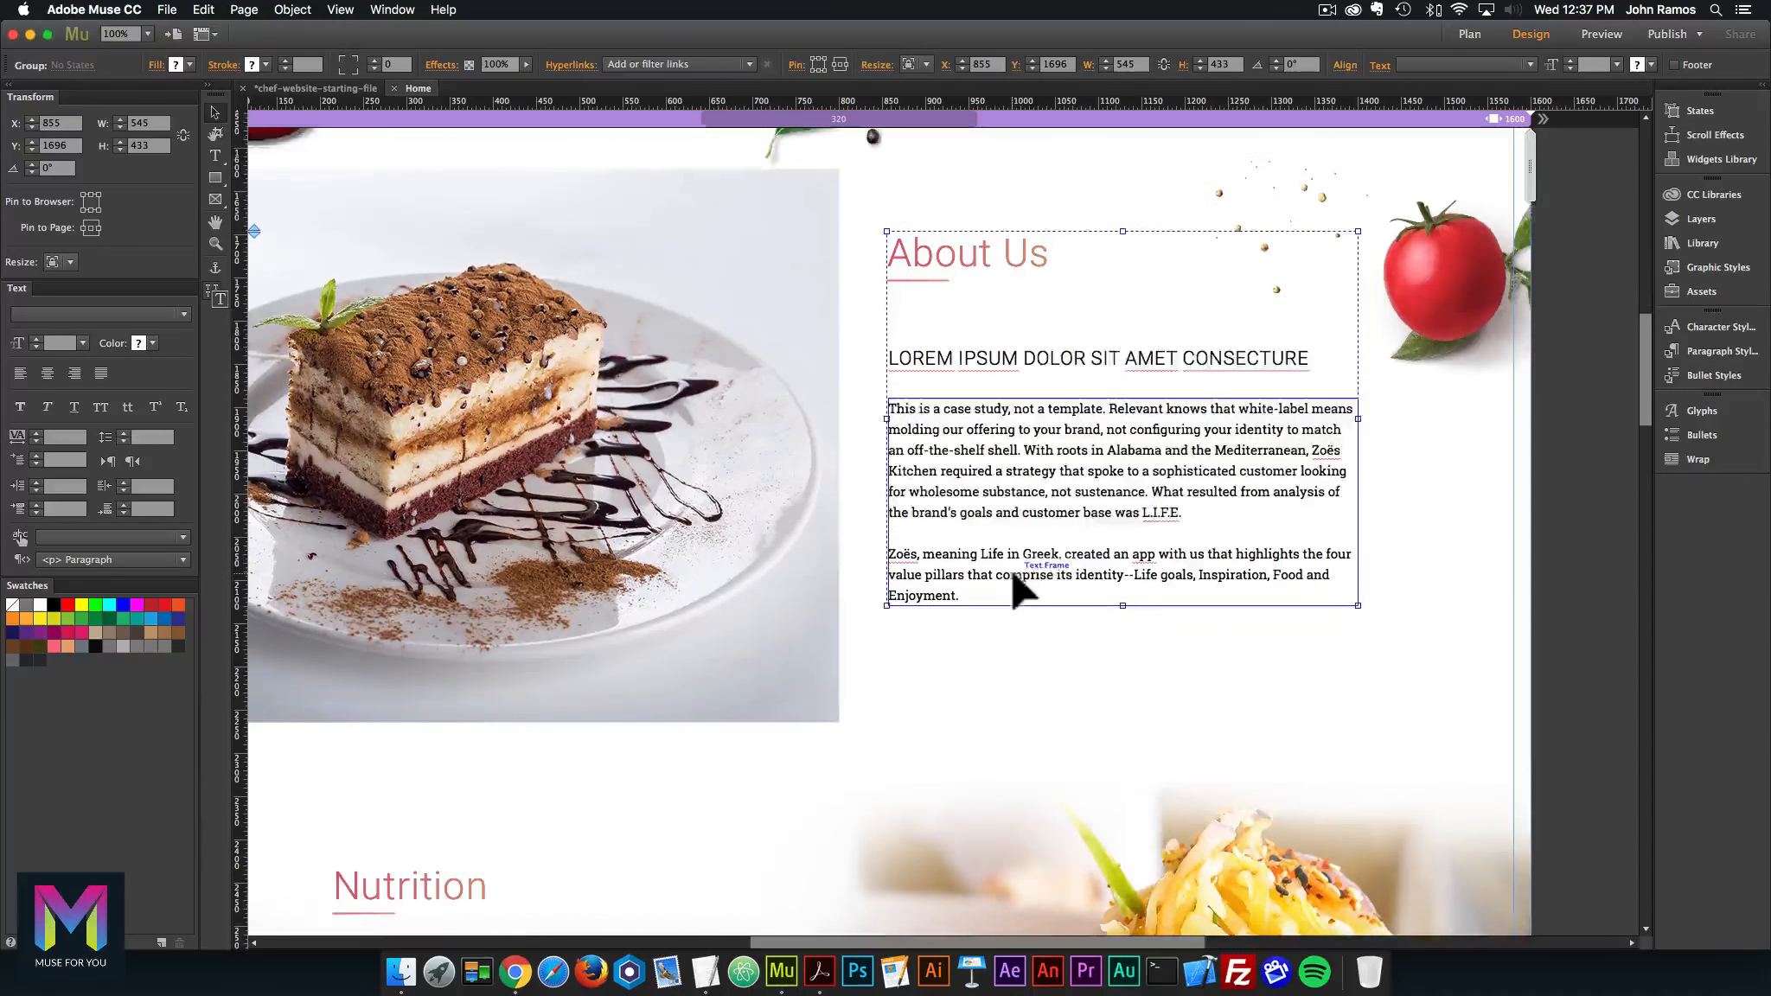
pyautogui.scroll(-2, 983, 473)
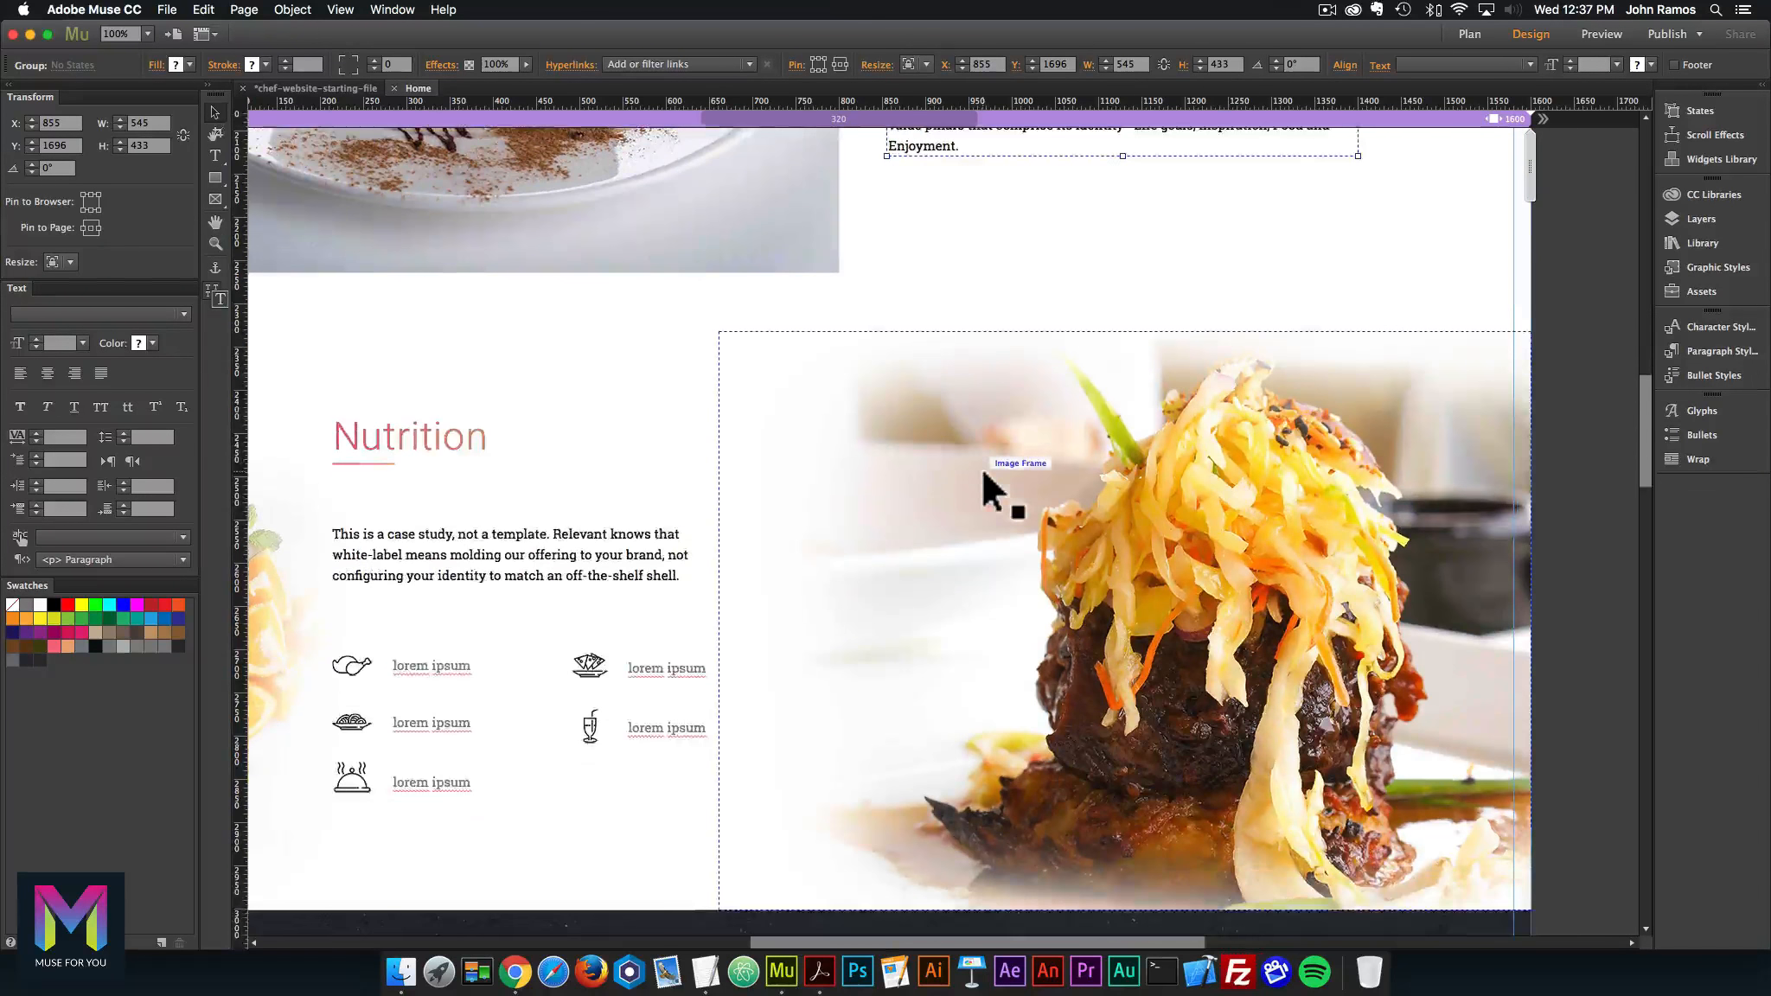
pyautogui.hscroll(-2, 449, 460)
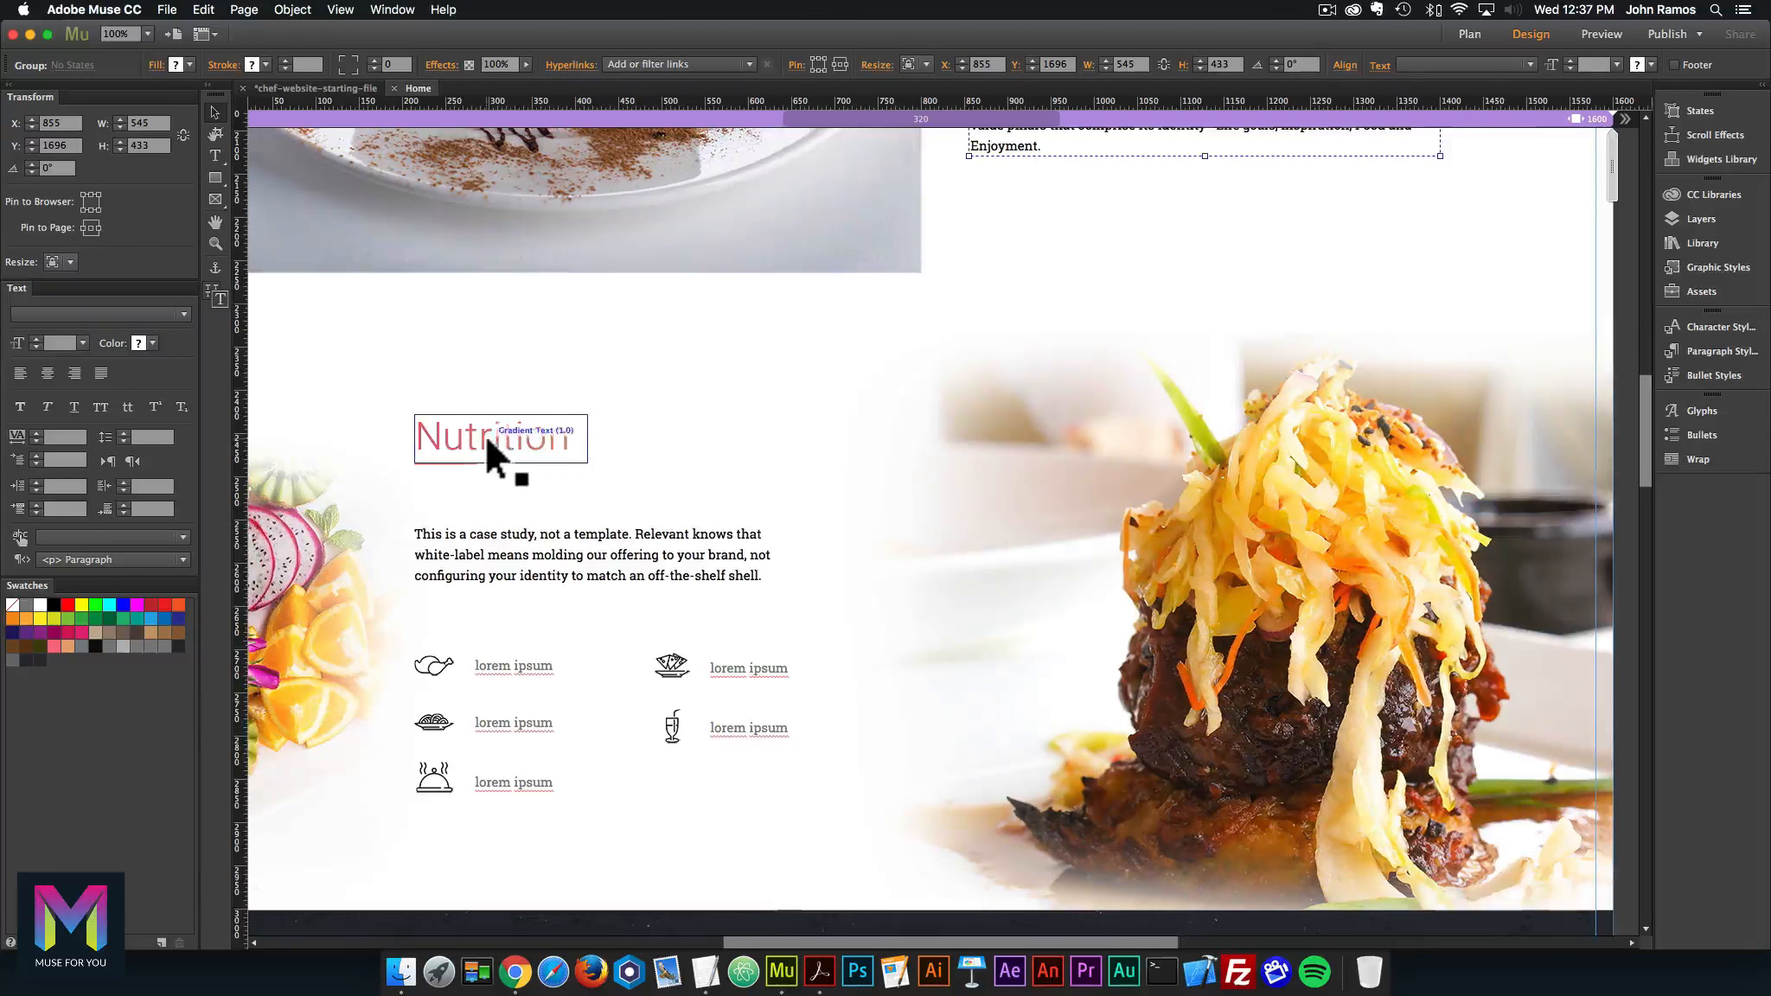
pyautogui.click(452, 460)
pyautogui.keyDown('shift'); pyautogui.click(510, 563); pyautogui.keyUp('shift')
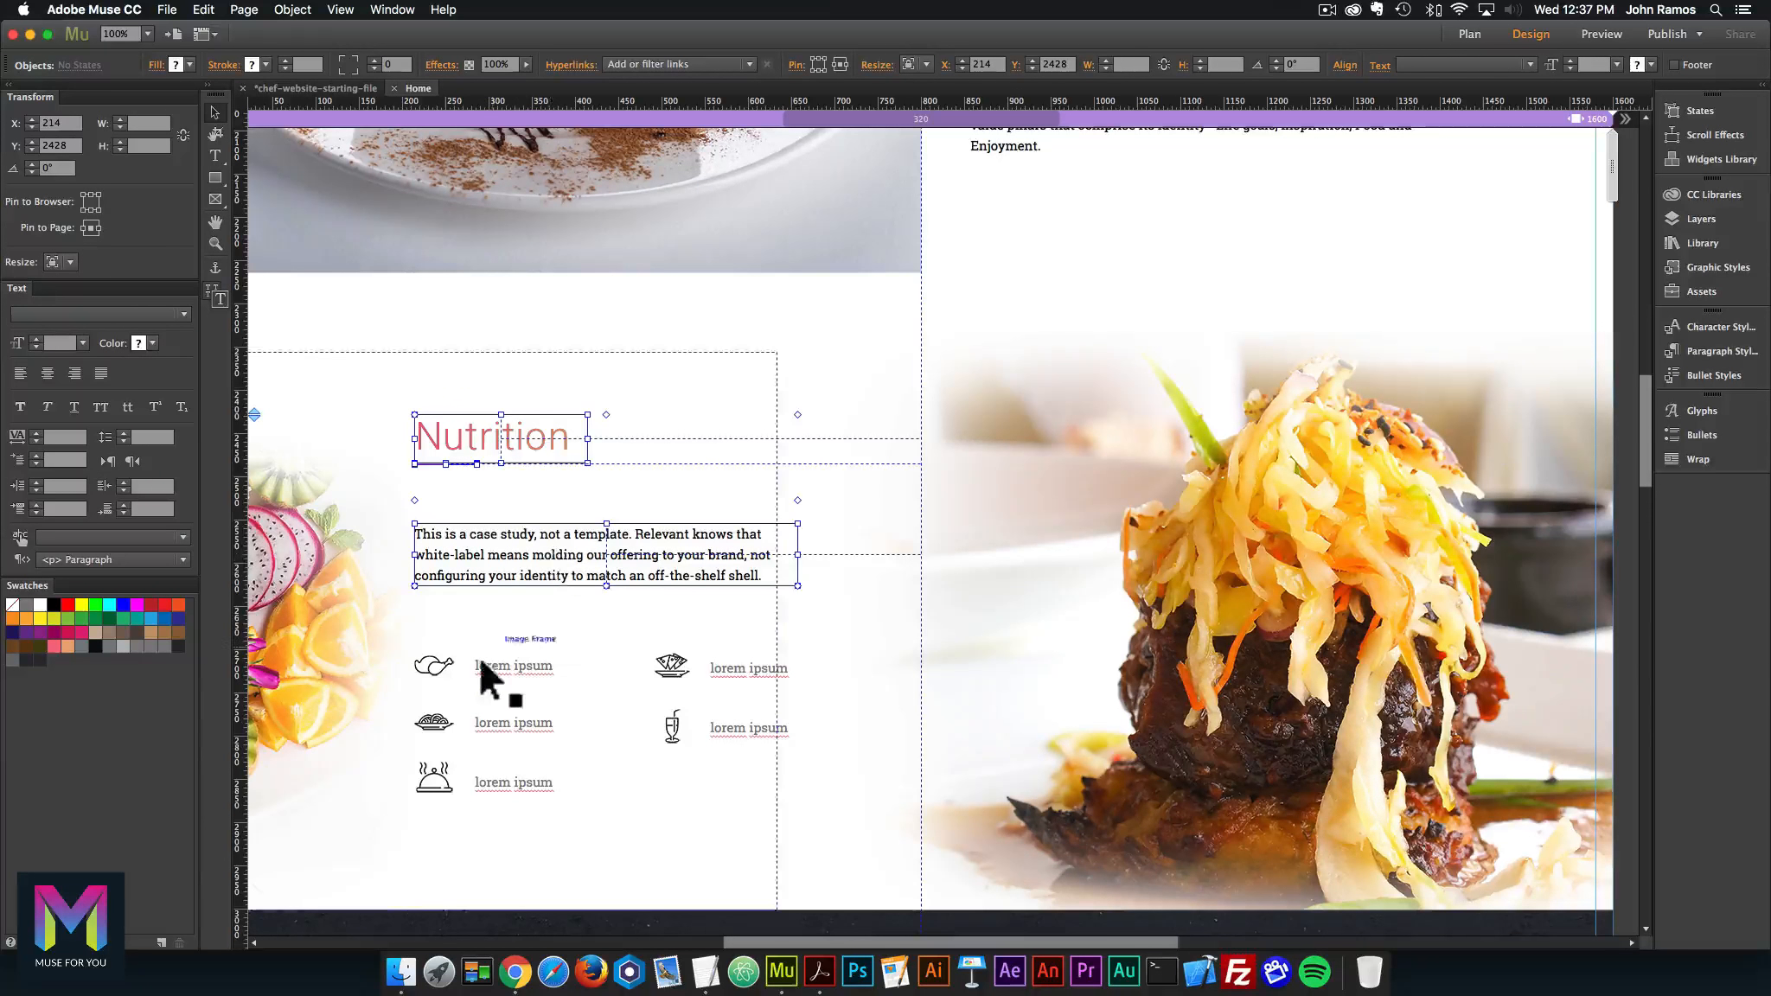
pyautogui.keyDown('shift'); pyautogui.click(438, 659); pyautogui.keyUp('shift')
pyautogui.keyDown('shift'); pyautogui.click(502, 717); pyautogui.keyUp('shift')
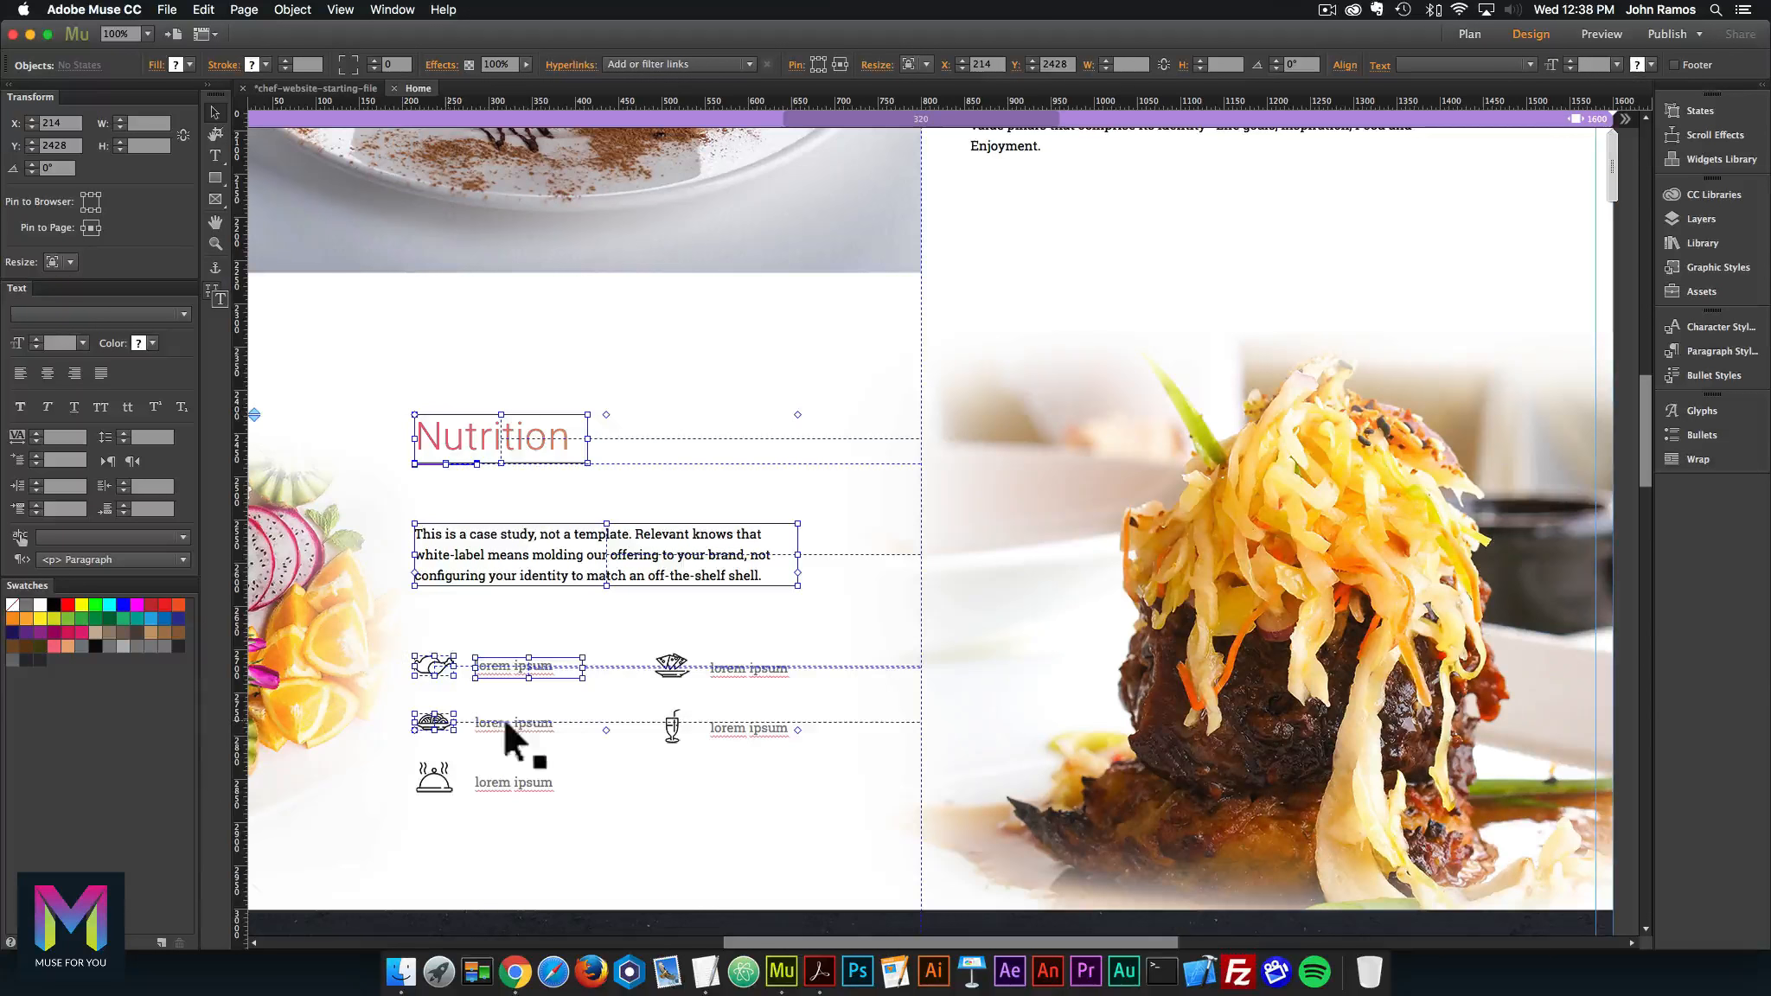
pyautogui.keyDown('shift'); pyautogui.click(428, 774); pyautogui.keyUp('shift')
pyautogui.keyDown('shift'); pyautogui.click(555, 781); pyautogui.keyUp('shift')
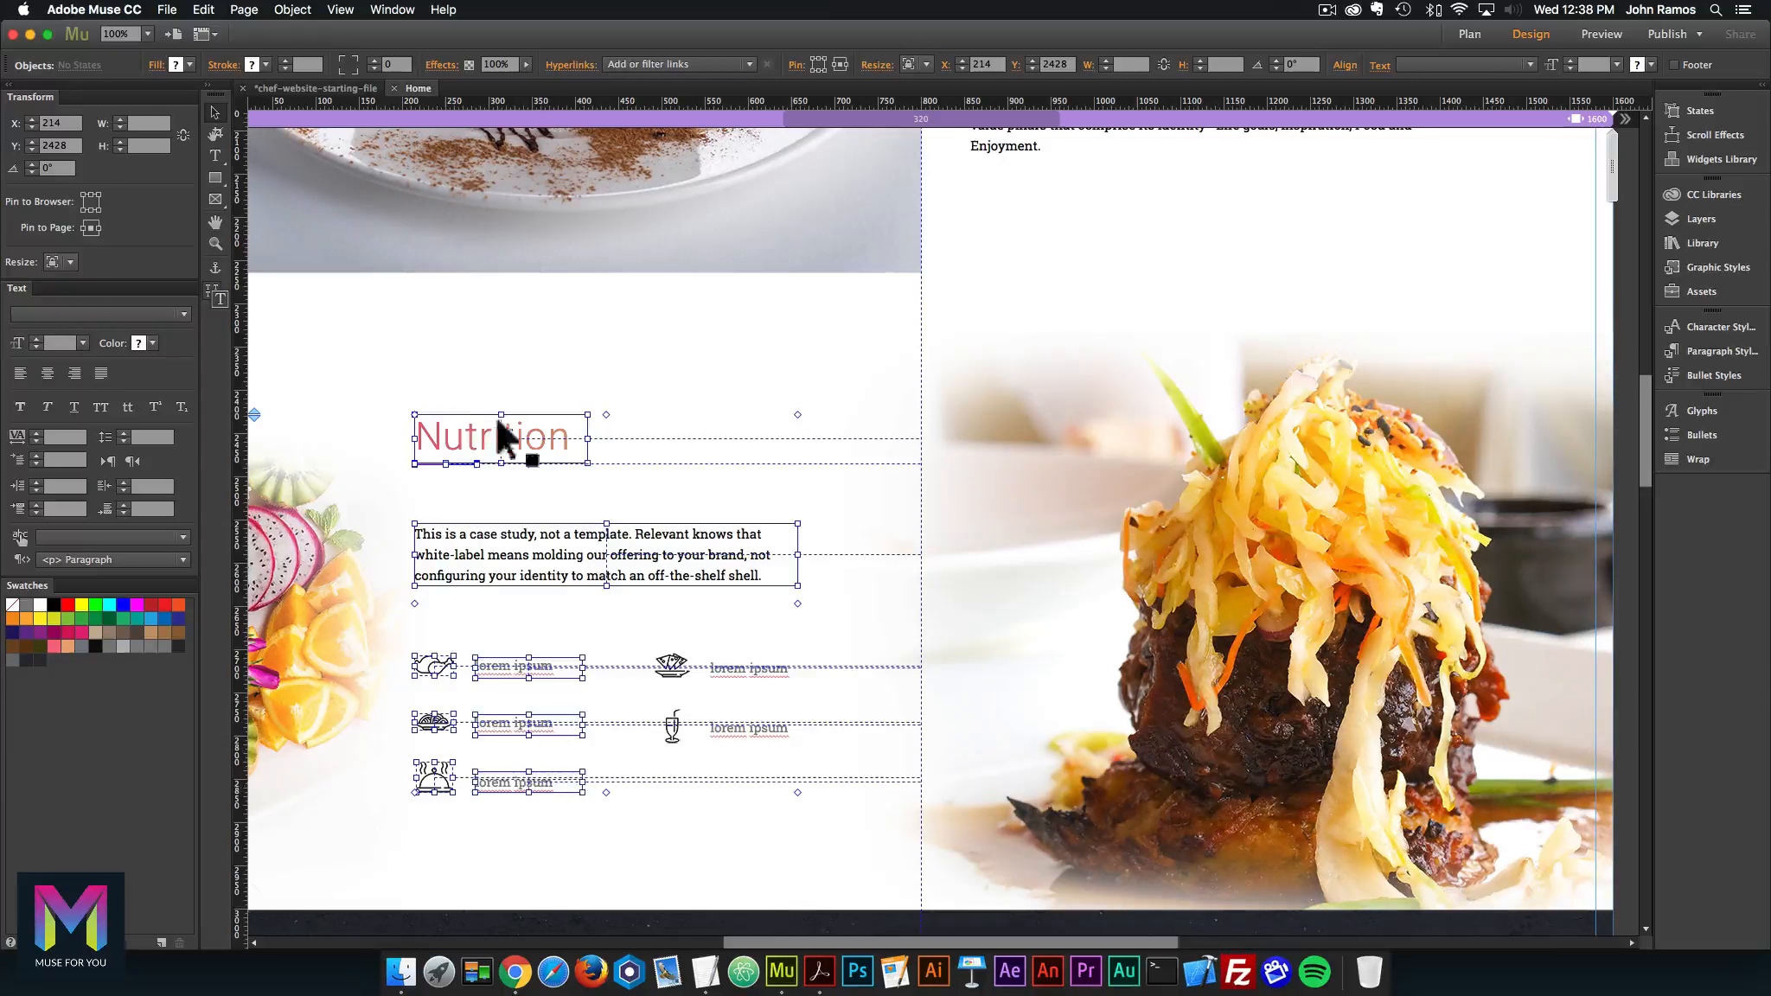
pyautogui.keyDown('shift'); pyautogui.click(670, 662); pyautogui.keyUp('shift')
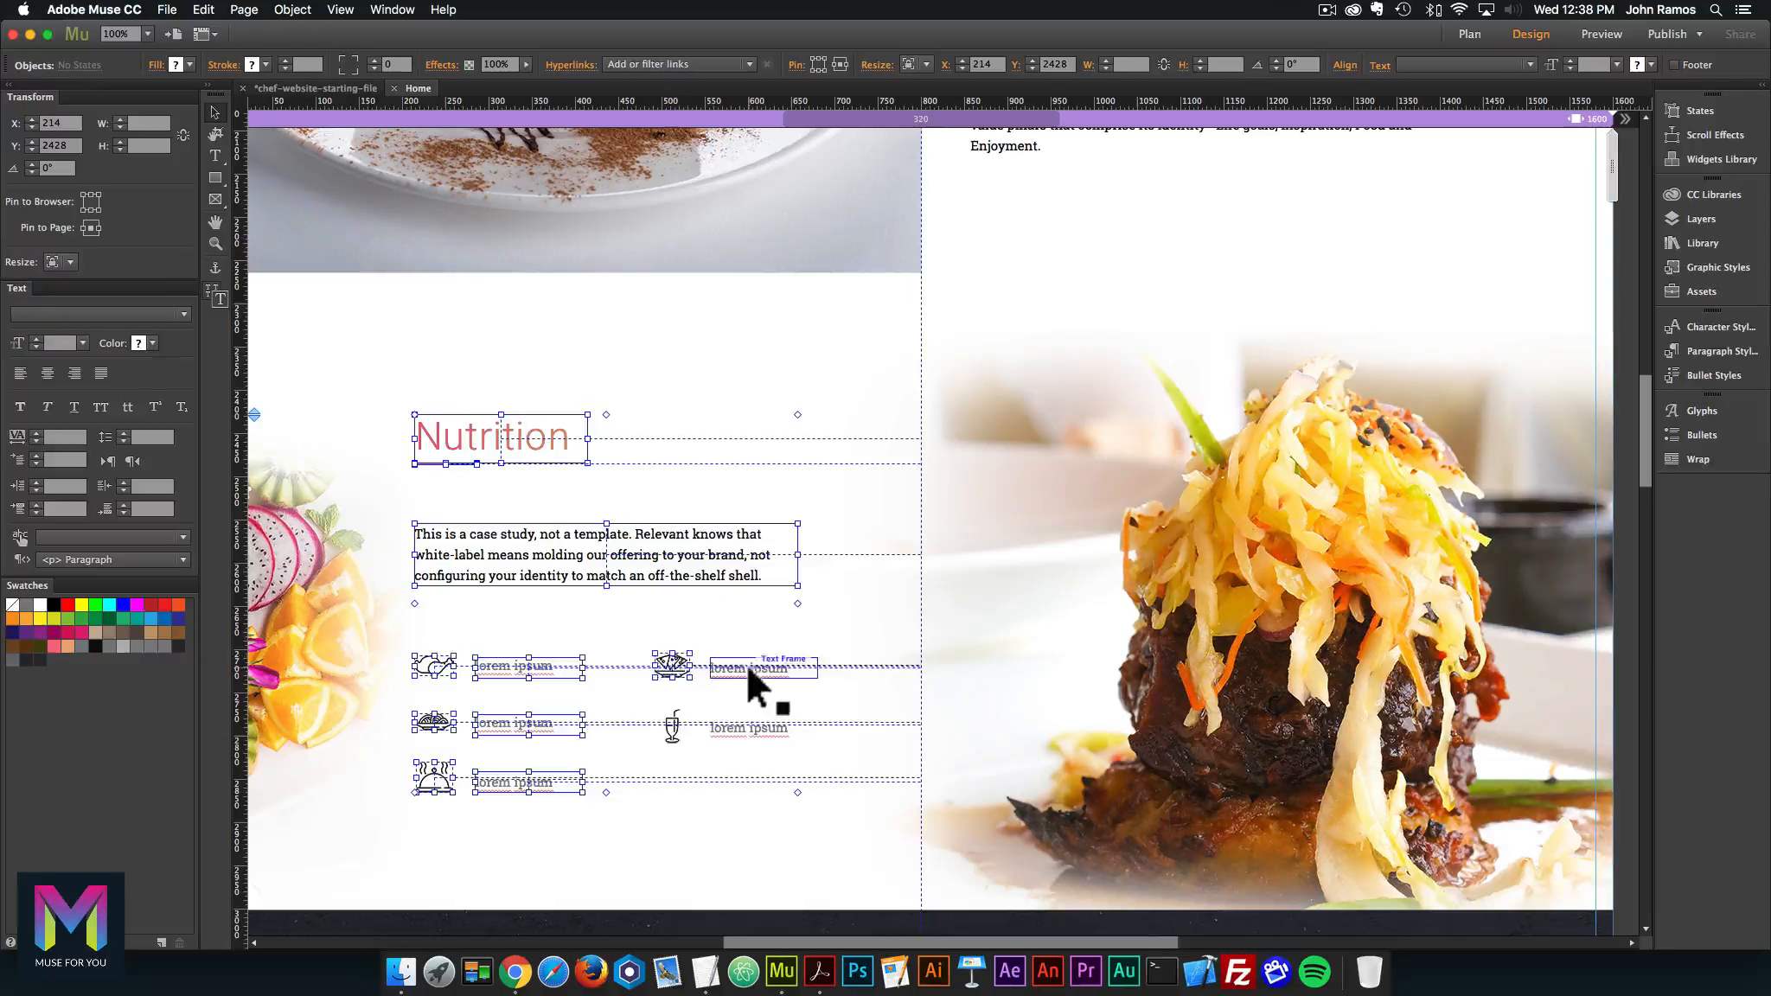
pyautogui.keyDown('shift'); pyautogui.click(745, 662); pyautogui.keyUp('shift')
pyautogui.keyDown('shift'); pyautogui.click(674, 722); pyautogui.keyUp('shift')
pyautogui.keyDown('shift'); pyautogui.click(758, 729); pyautogui.keyUp('shift')
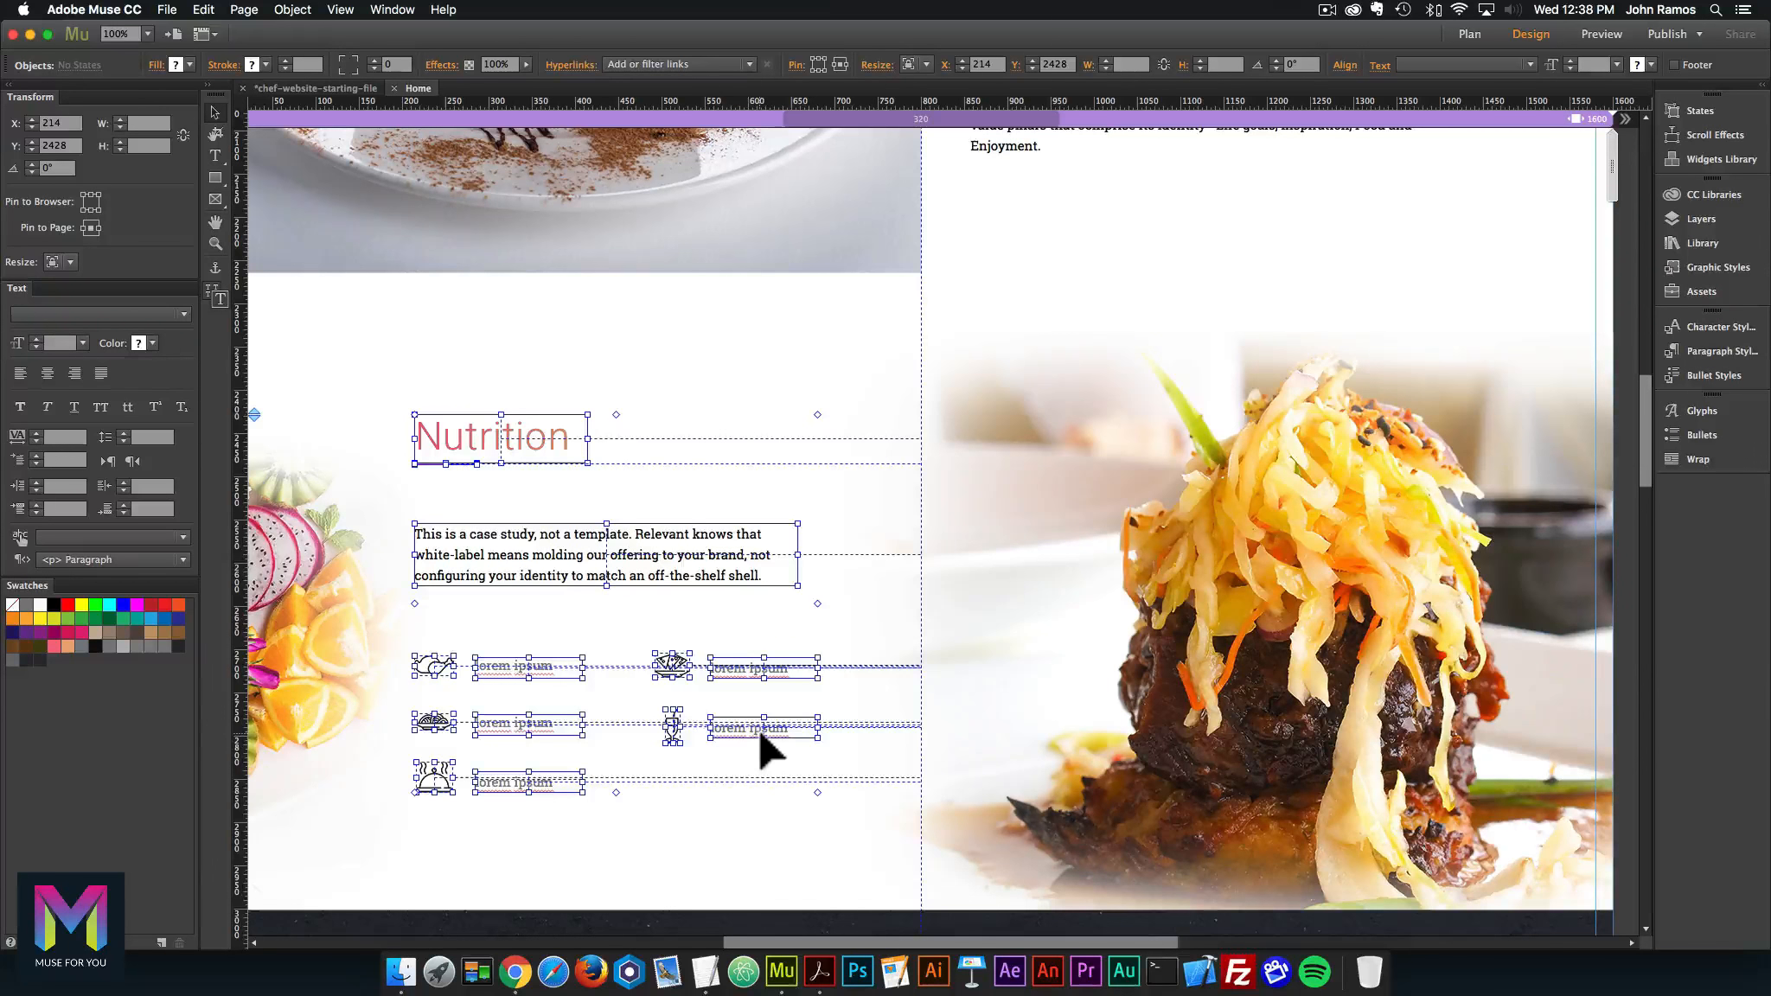
pyautogui.scroll(-3, 770, 720)
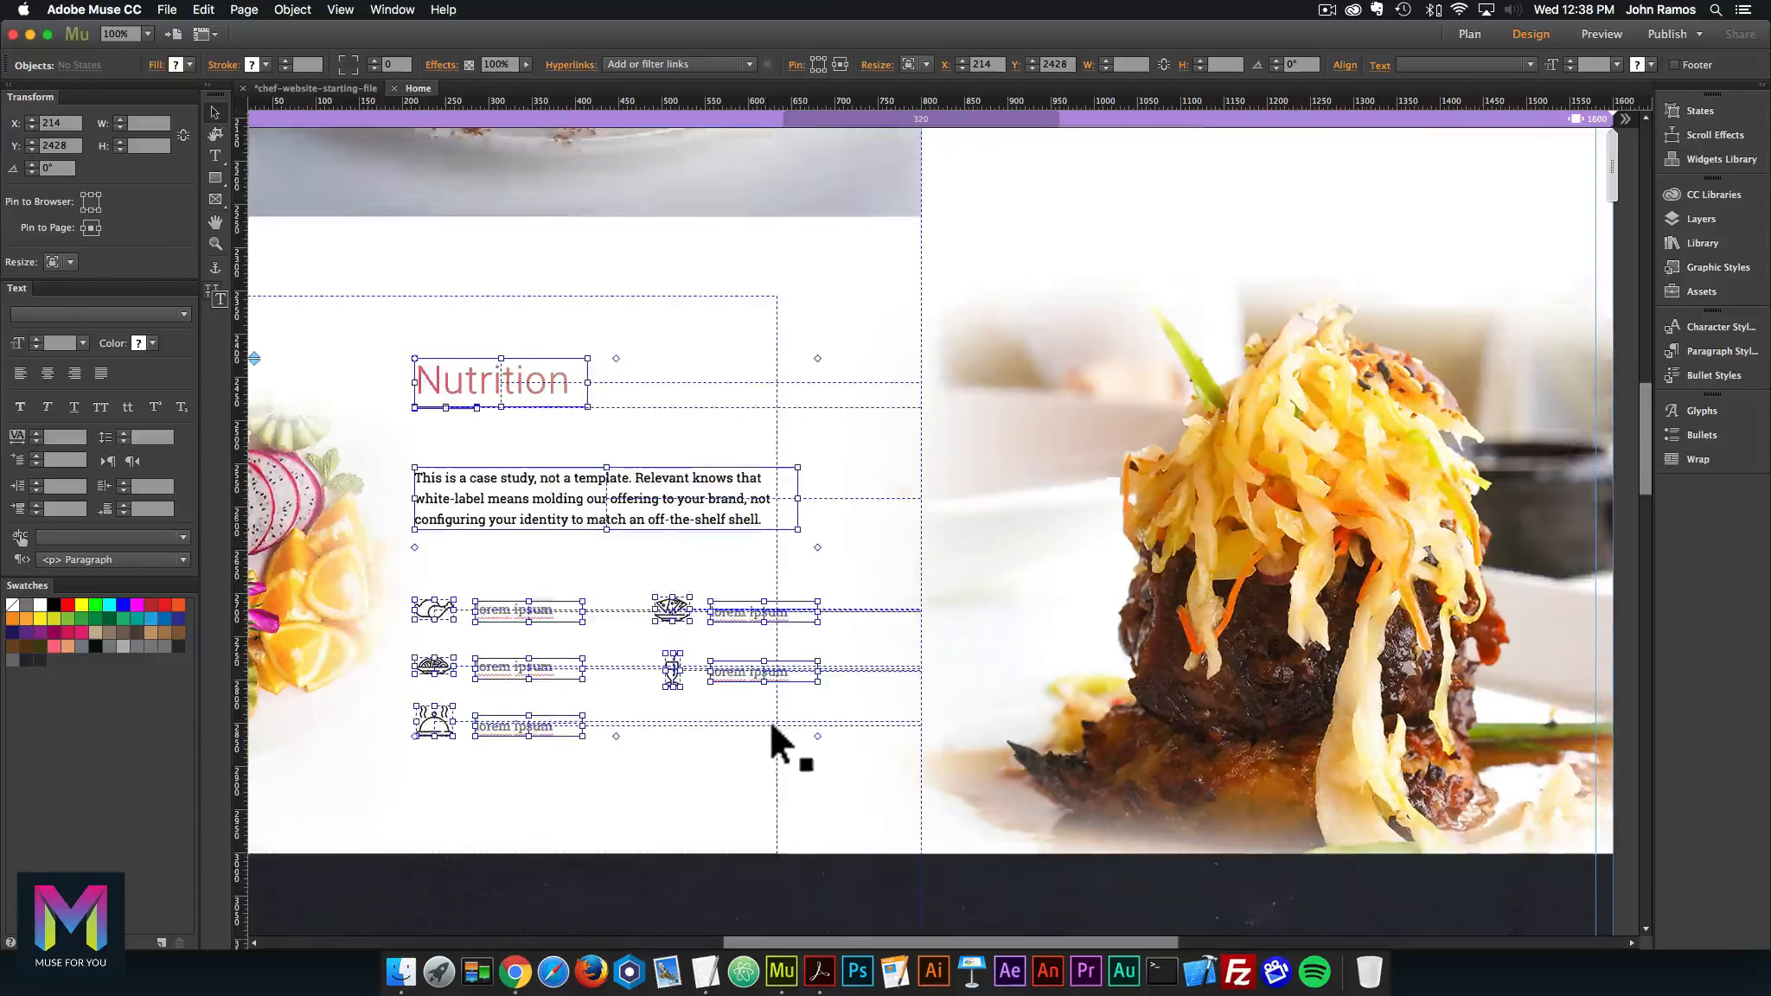
pyautogui.scroll(2, 768, 720)
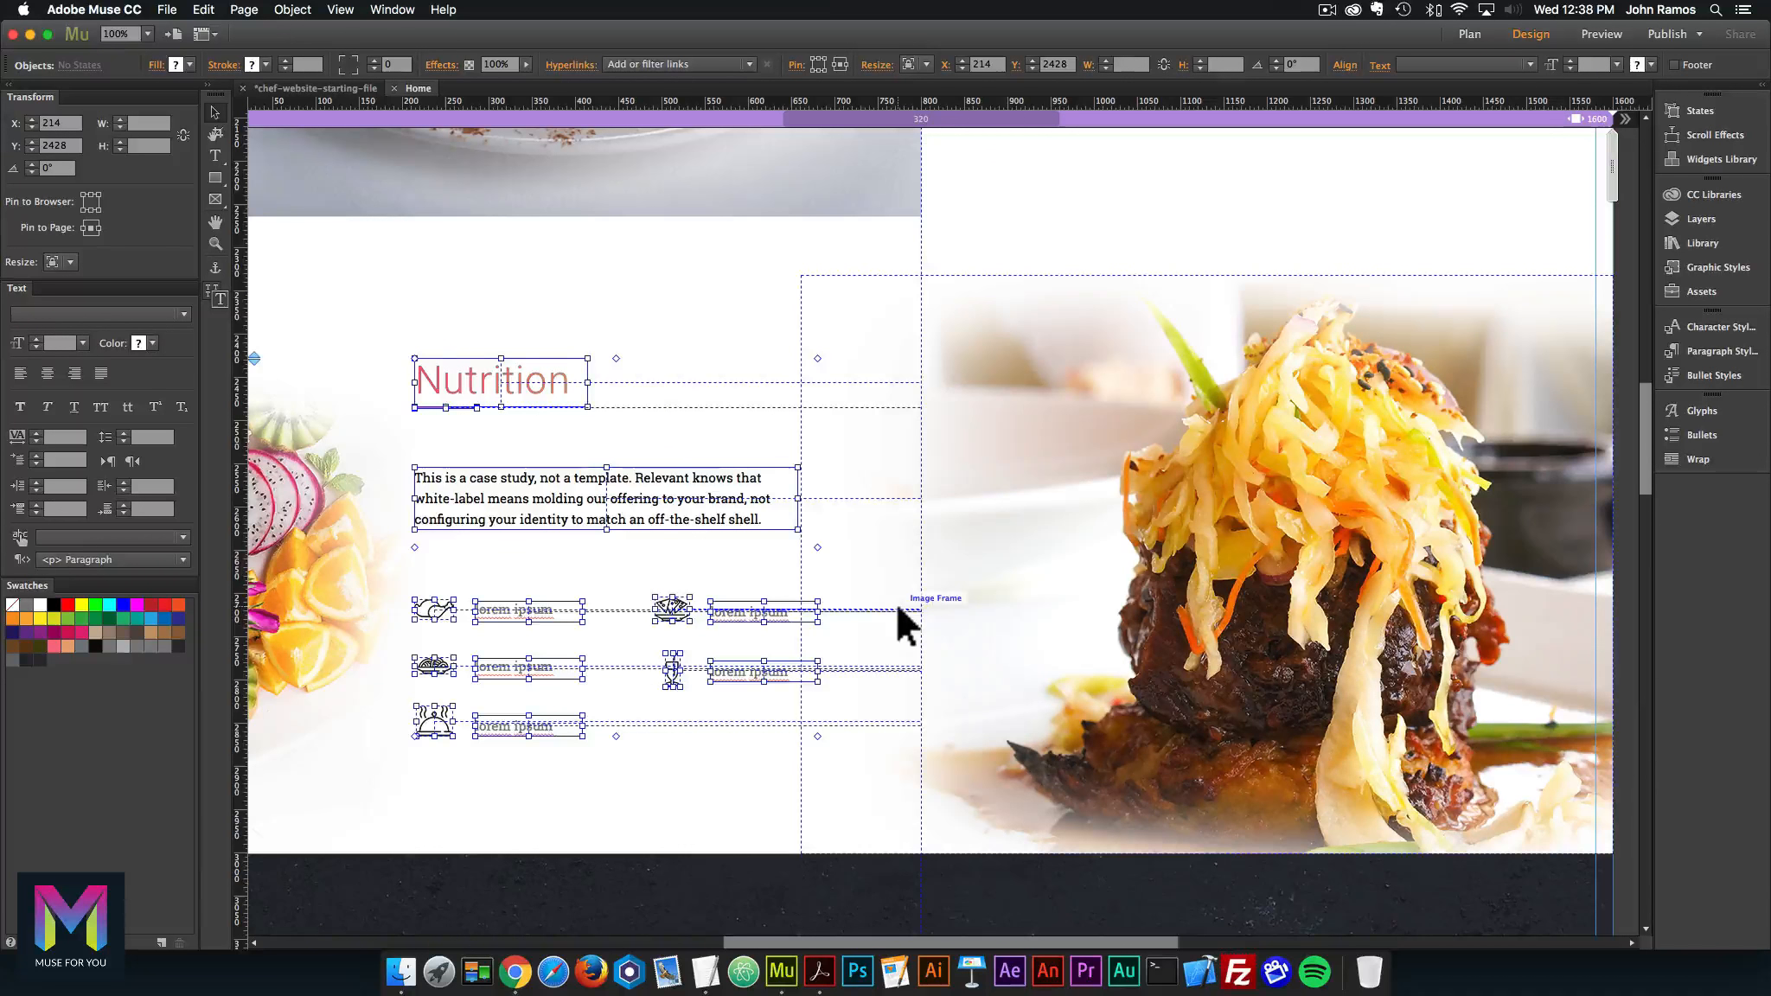
pyautogui.press('super+g')
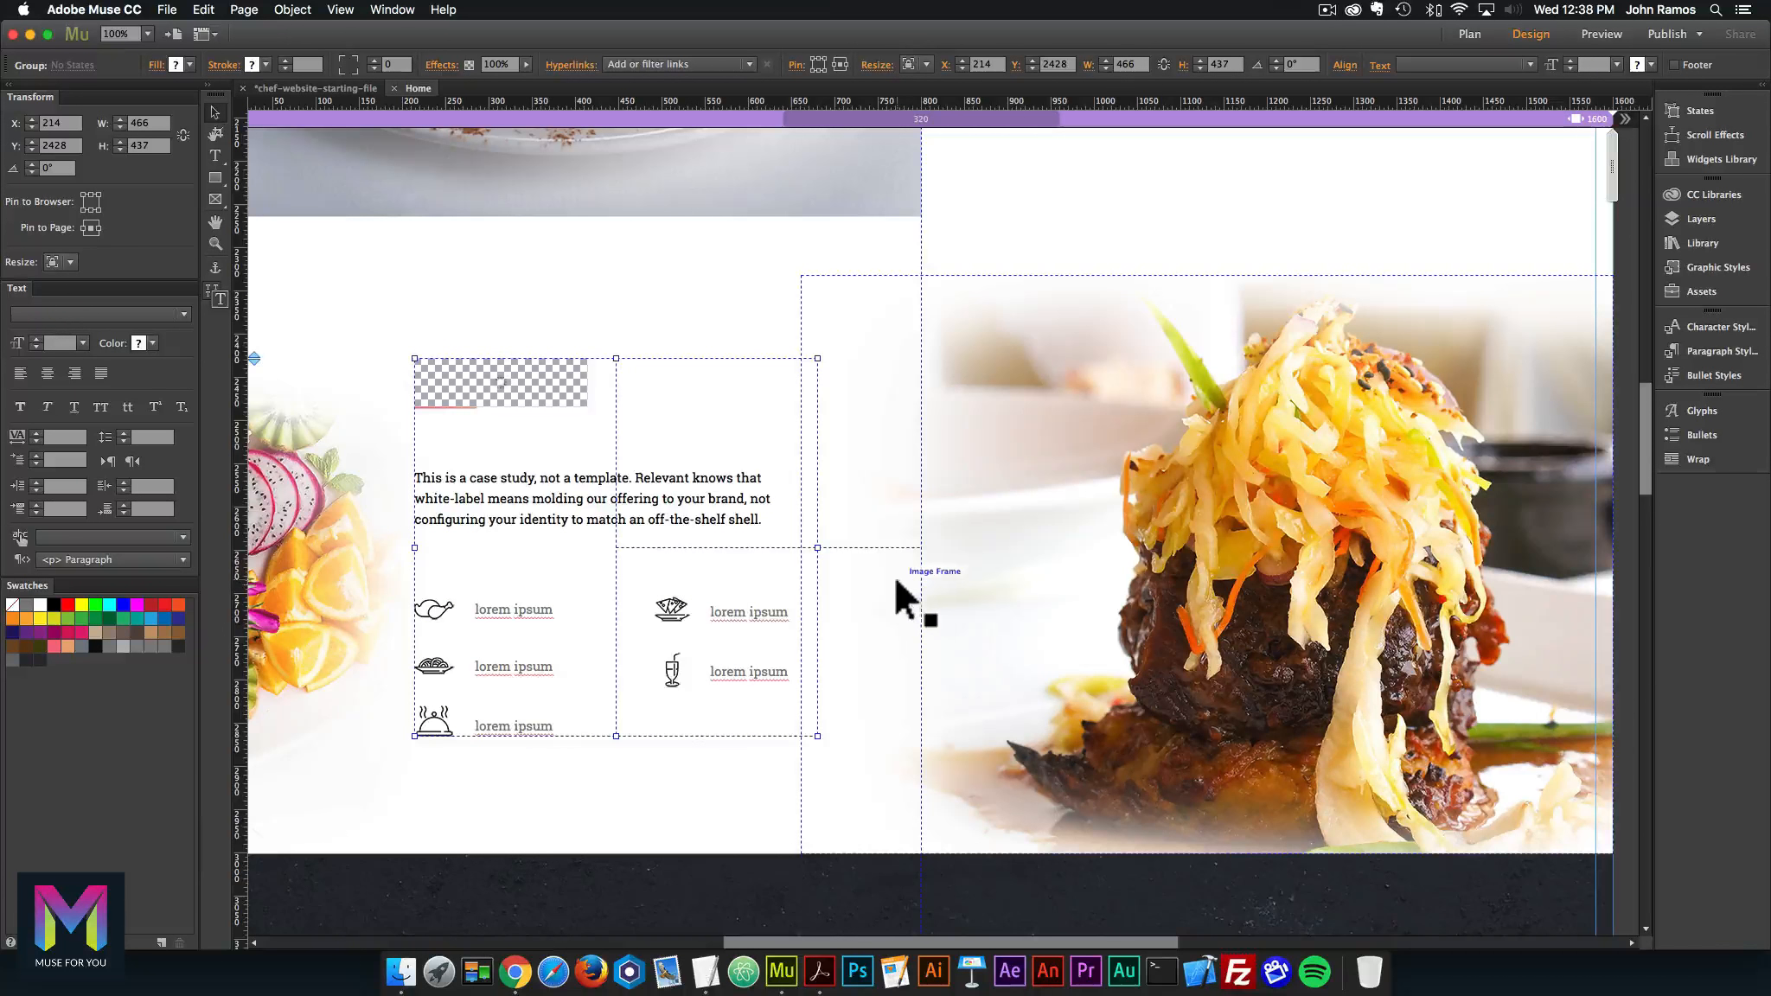
# Step: Group the Recipes heading with its underline and deselect the group
pyautogui.scroll(-5, 899, 579)
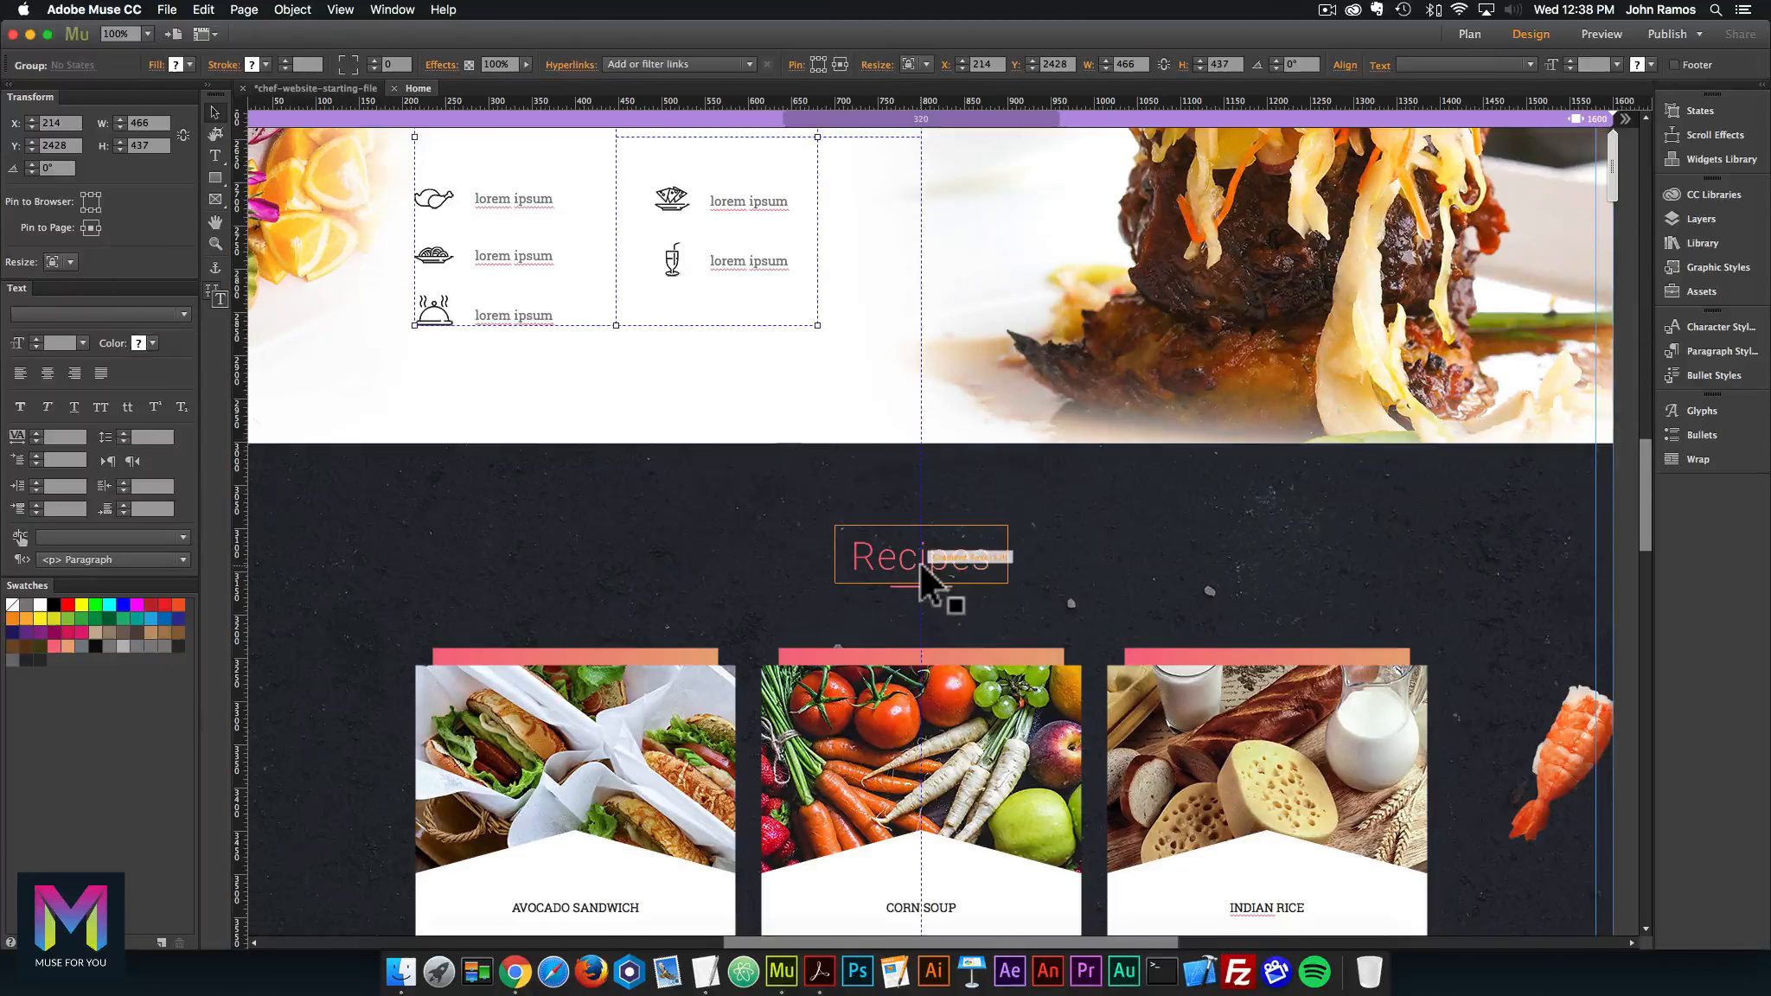
pyautogui.click(920, 563)
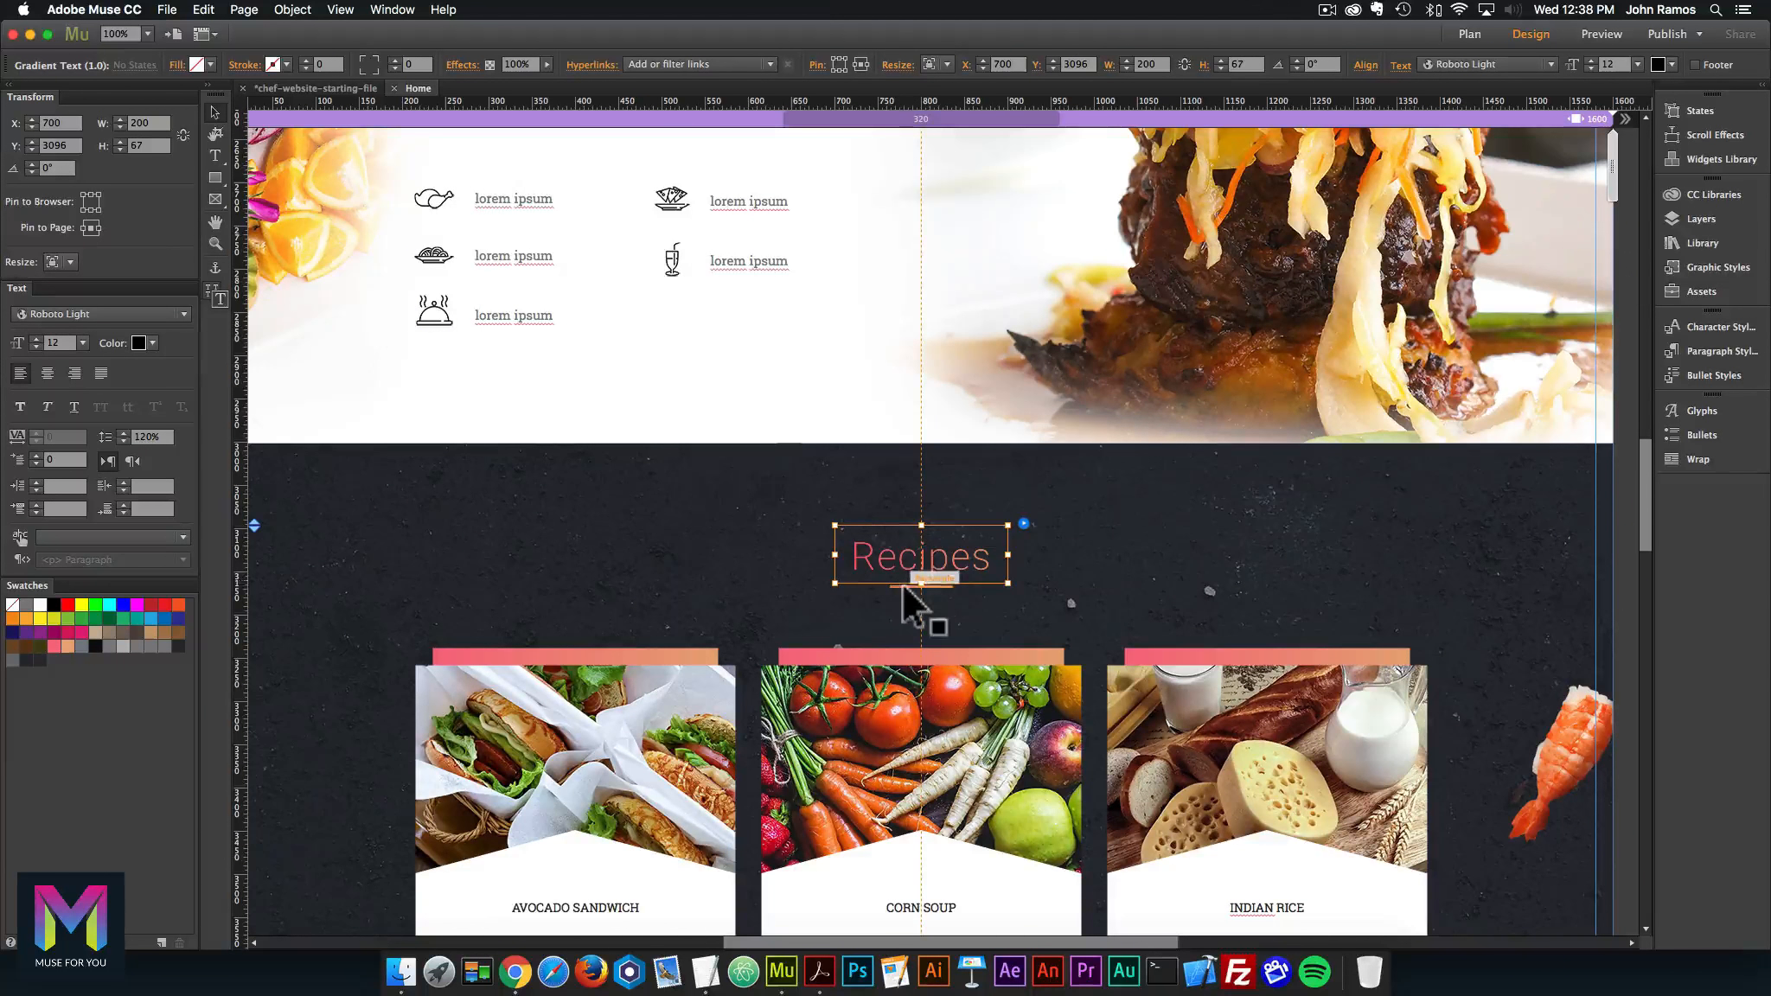
pyautogui.keyDown('shift'); pyautogui.click(902, 586); pyautogui.keyUp('shift')
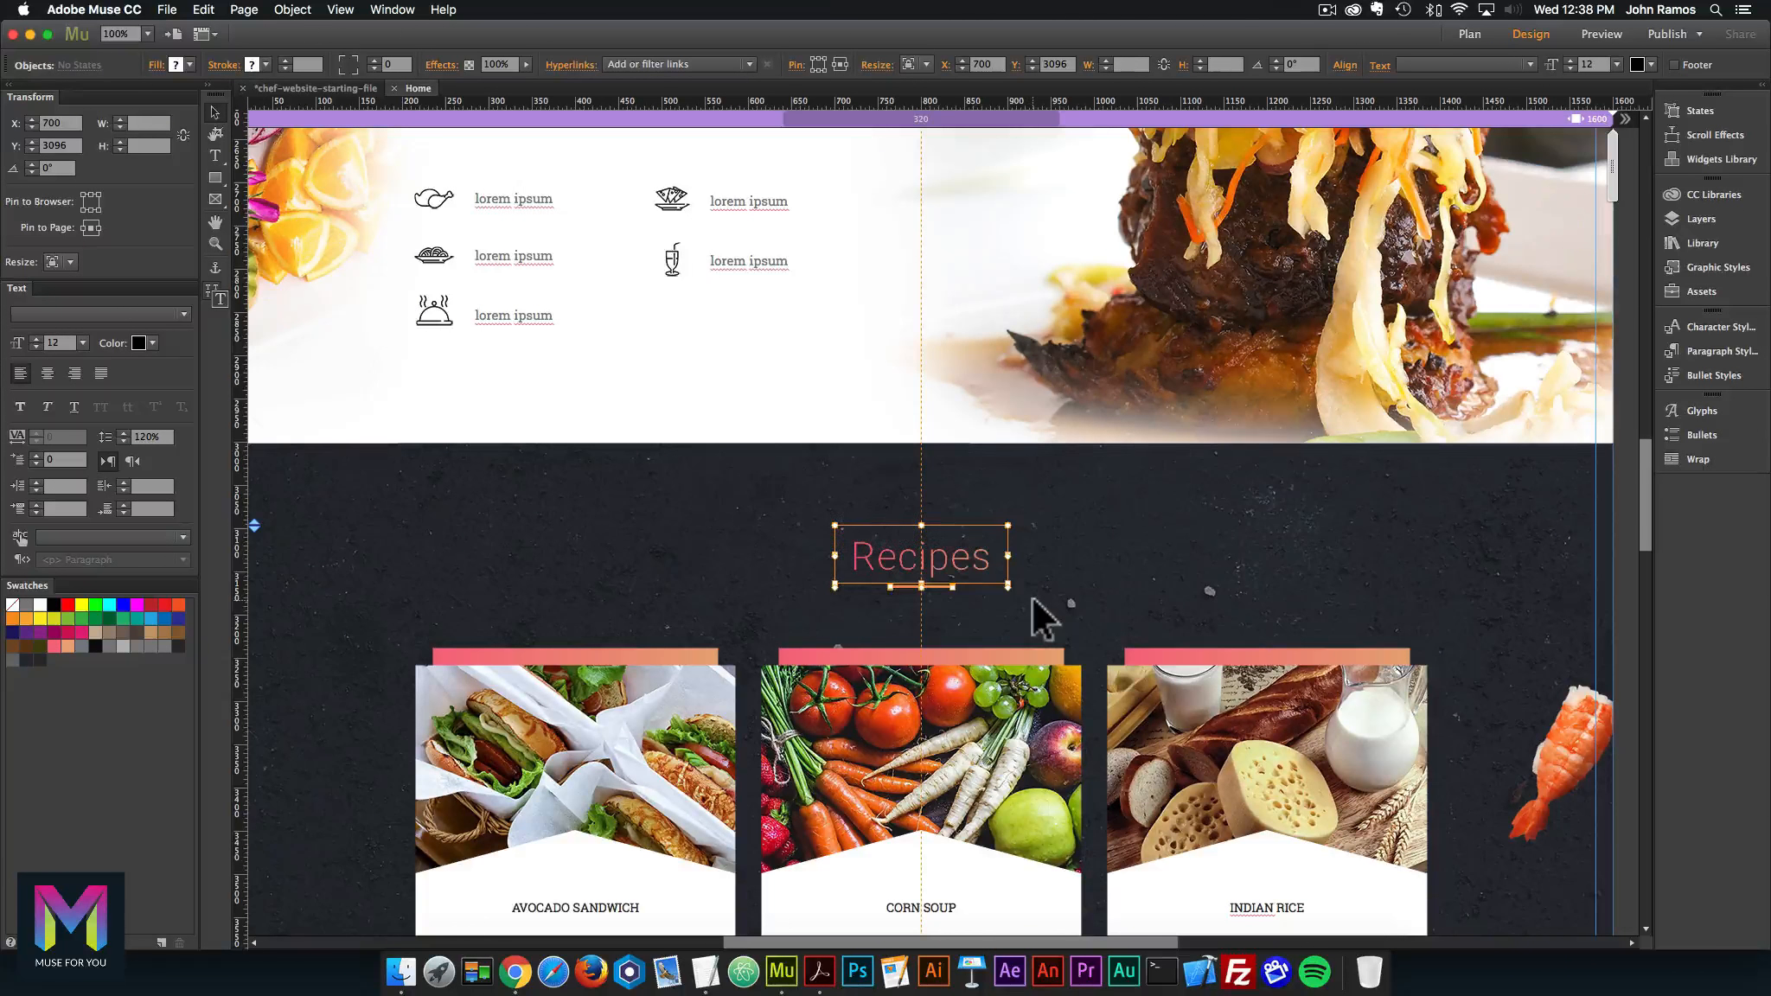
pyautogui.press('super+g')
pyautogui.scroll(-5, 979, 598)
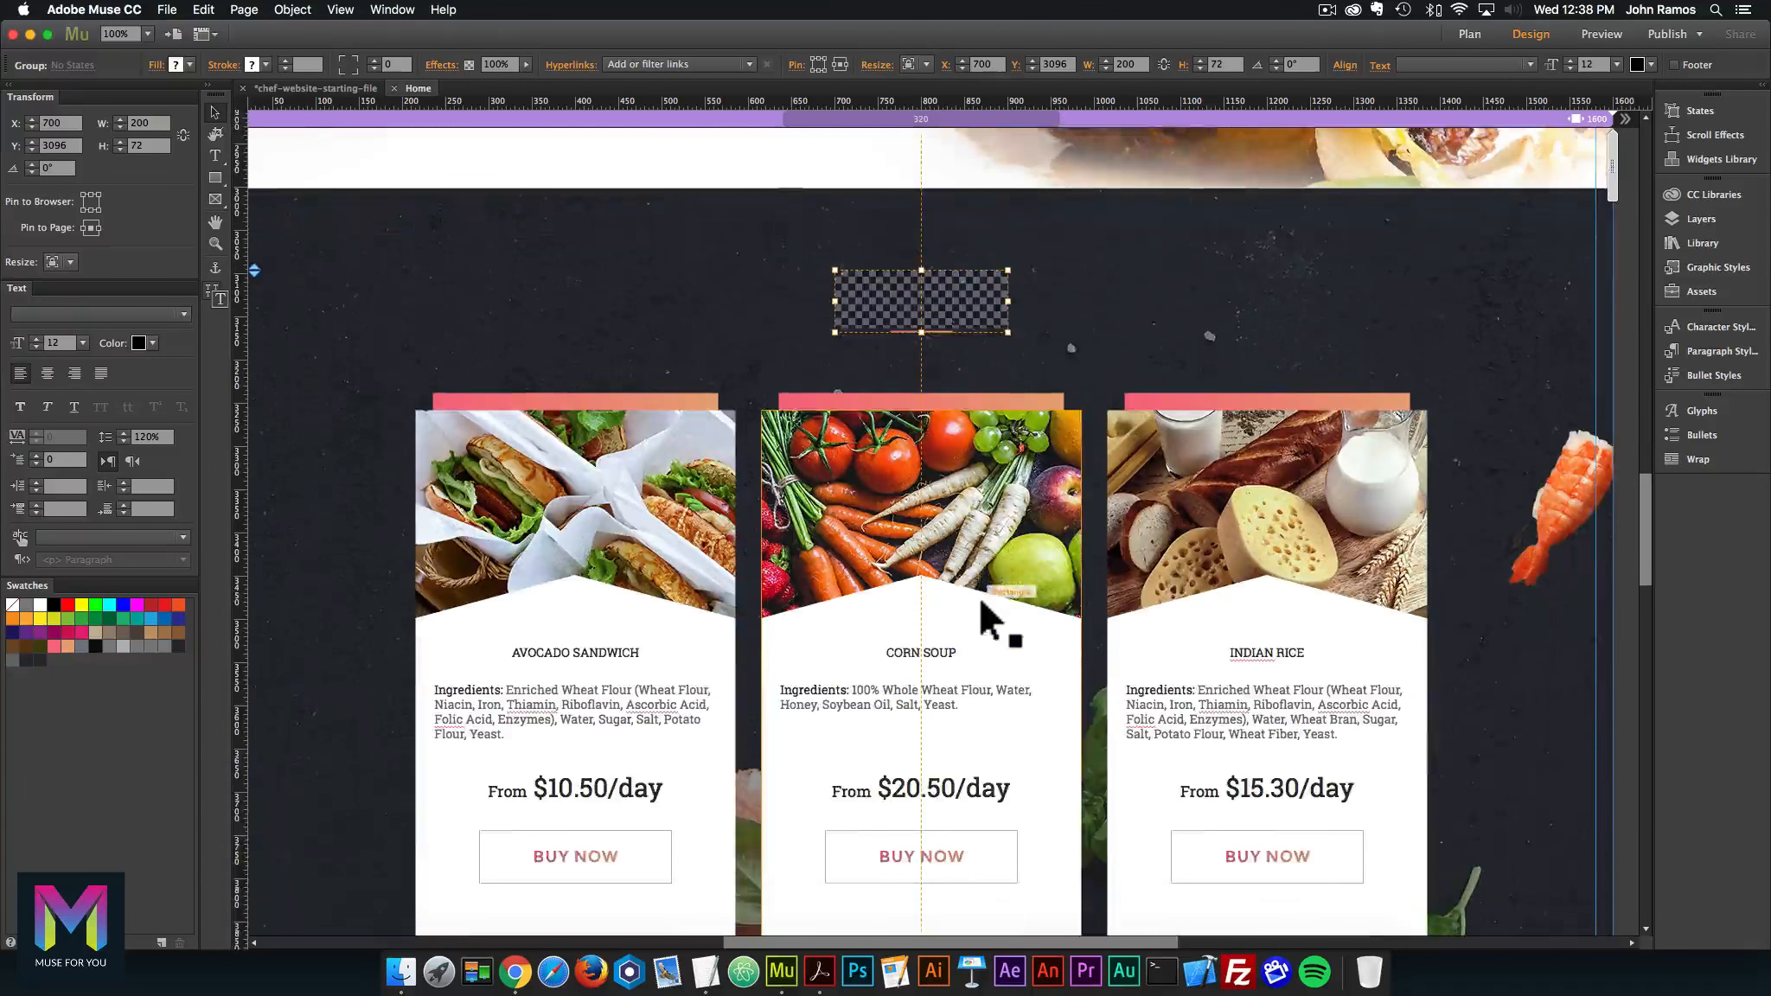
pyautogui.click(332, 285)
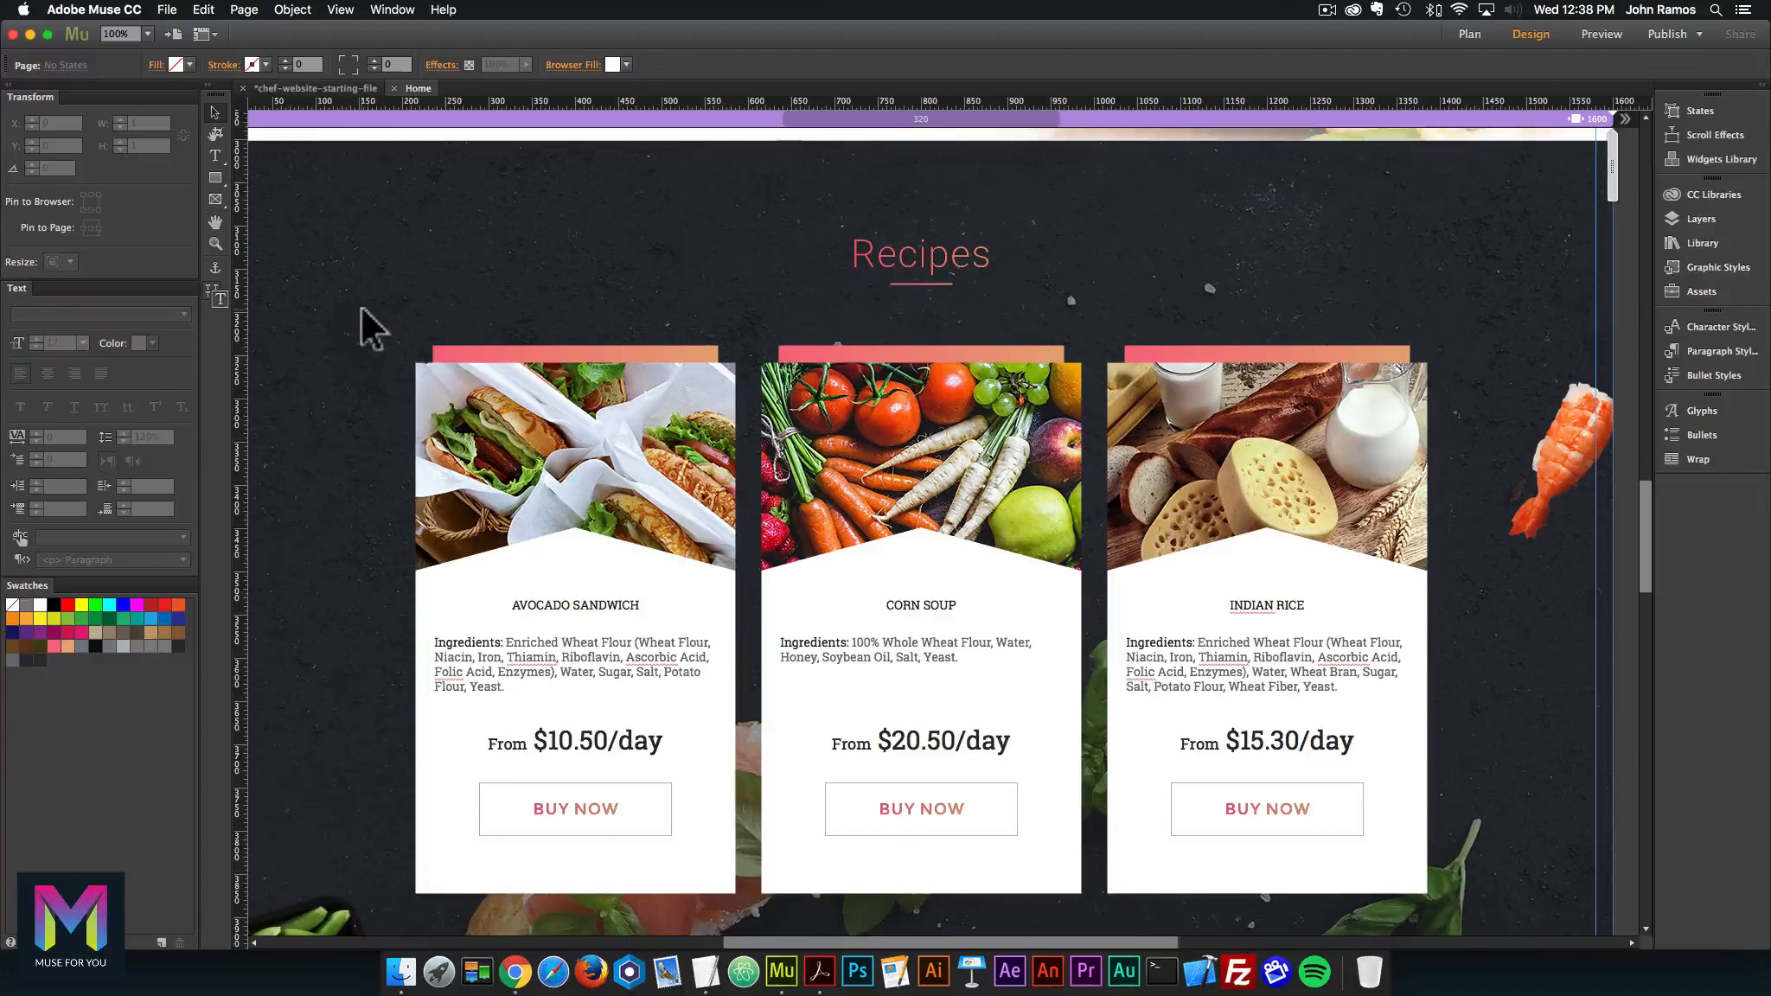
# Step: Try marquee selections over the dark Recipes background beside the Avocado Sandwich card
pyautogui.scroll(-1, 362, 307)
pyautogui.moveTo(359, 238); pyautogui.dragTo(359, 293)
pyautogui.moveTo(374, 222); pyautogui.dragTo(318, 396)
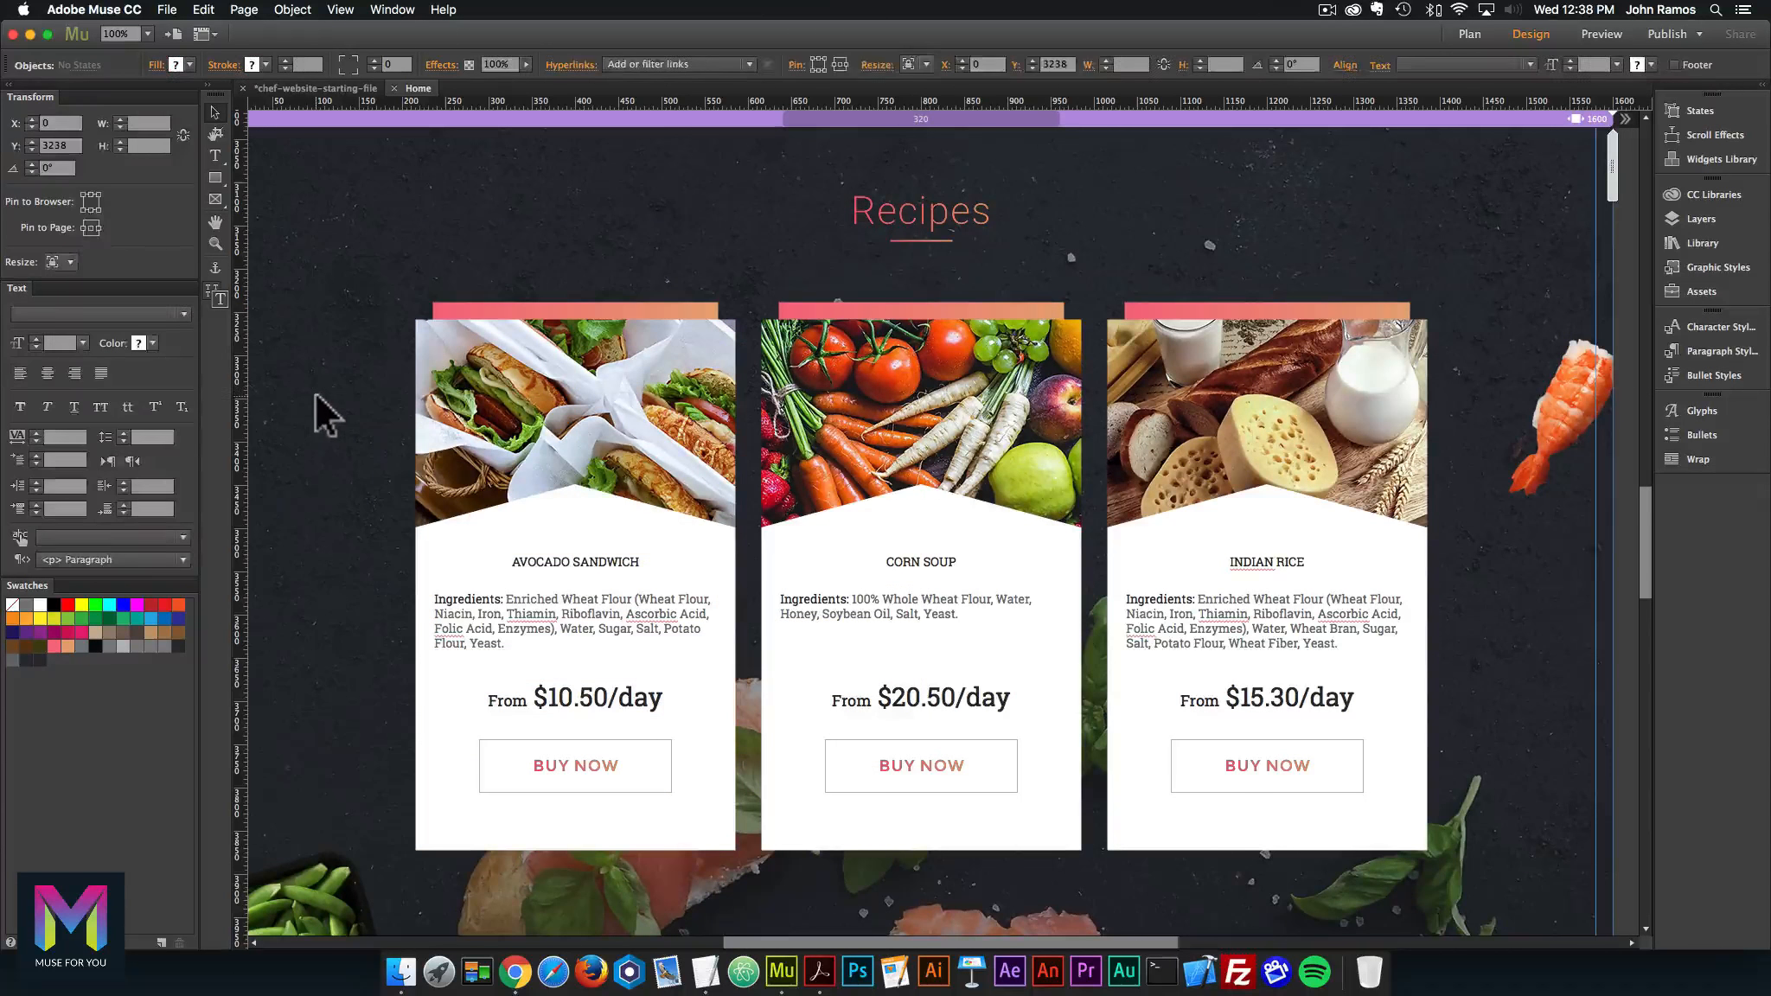
pyautogui.hscroll(-3, 328, 385)
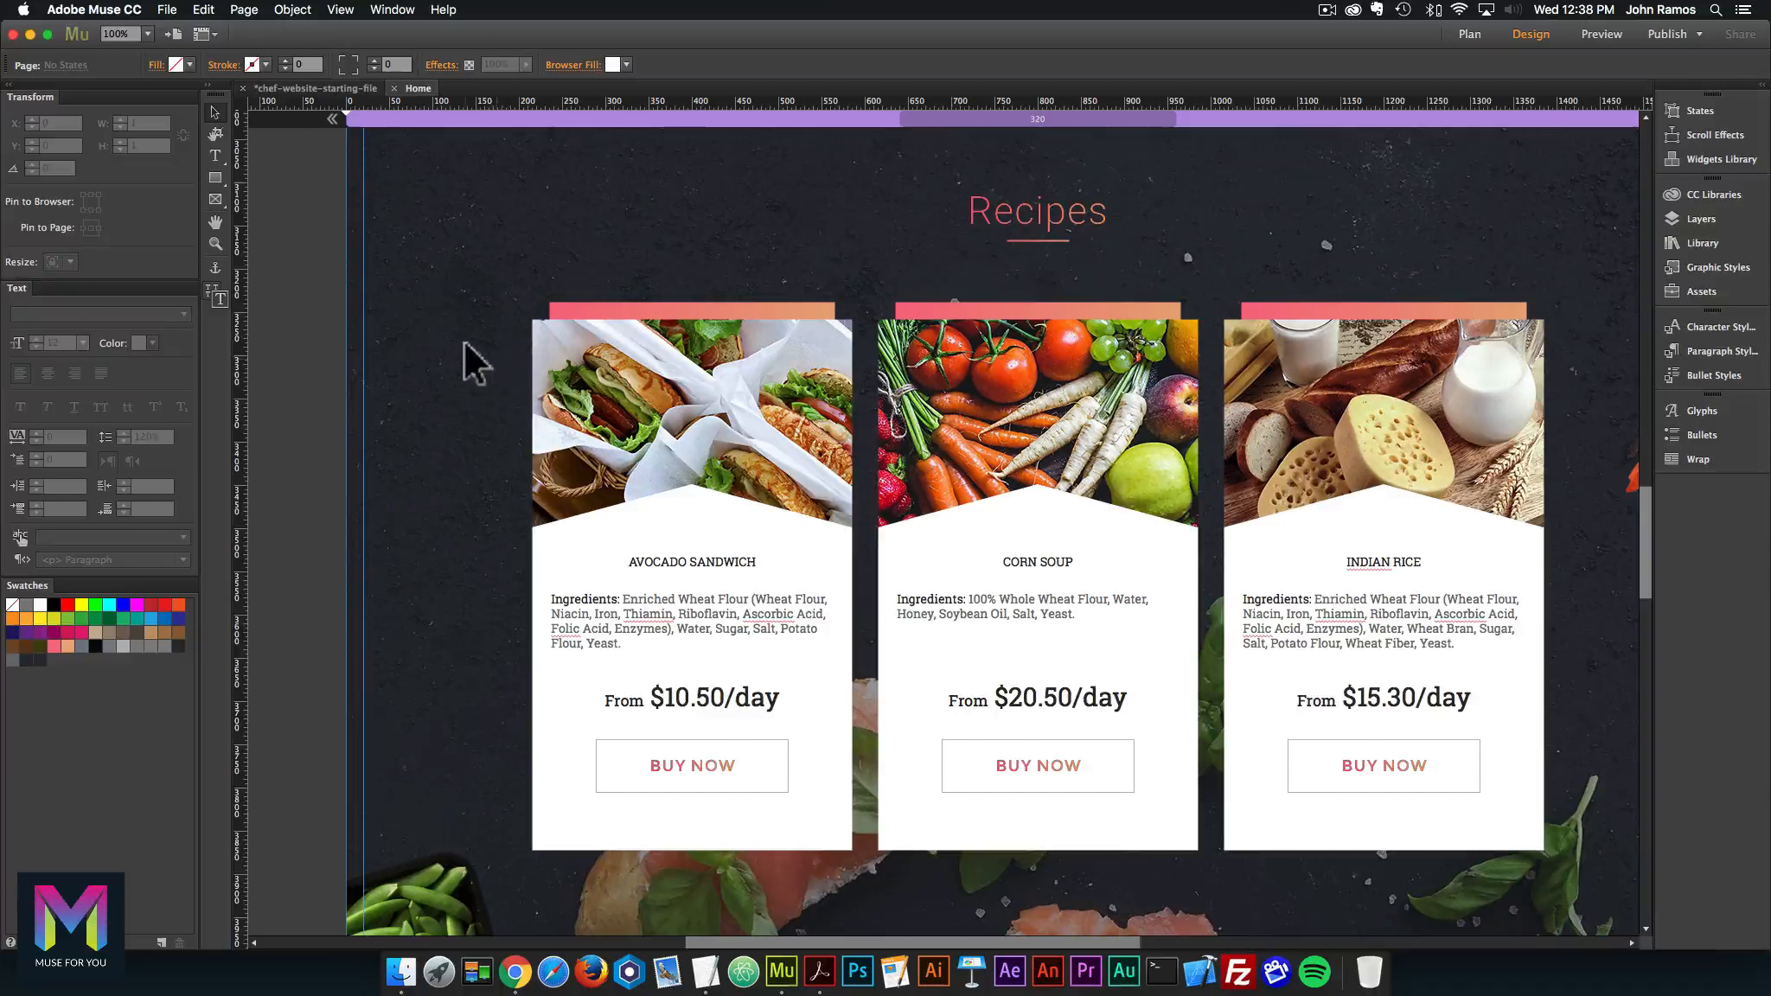
# Step: Inspect the locked background rectangle at the end of the Section 3 layer and look up the object locking commands
pyautogui.click(1709, 220)
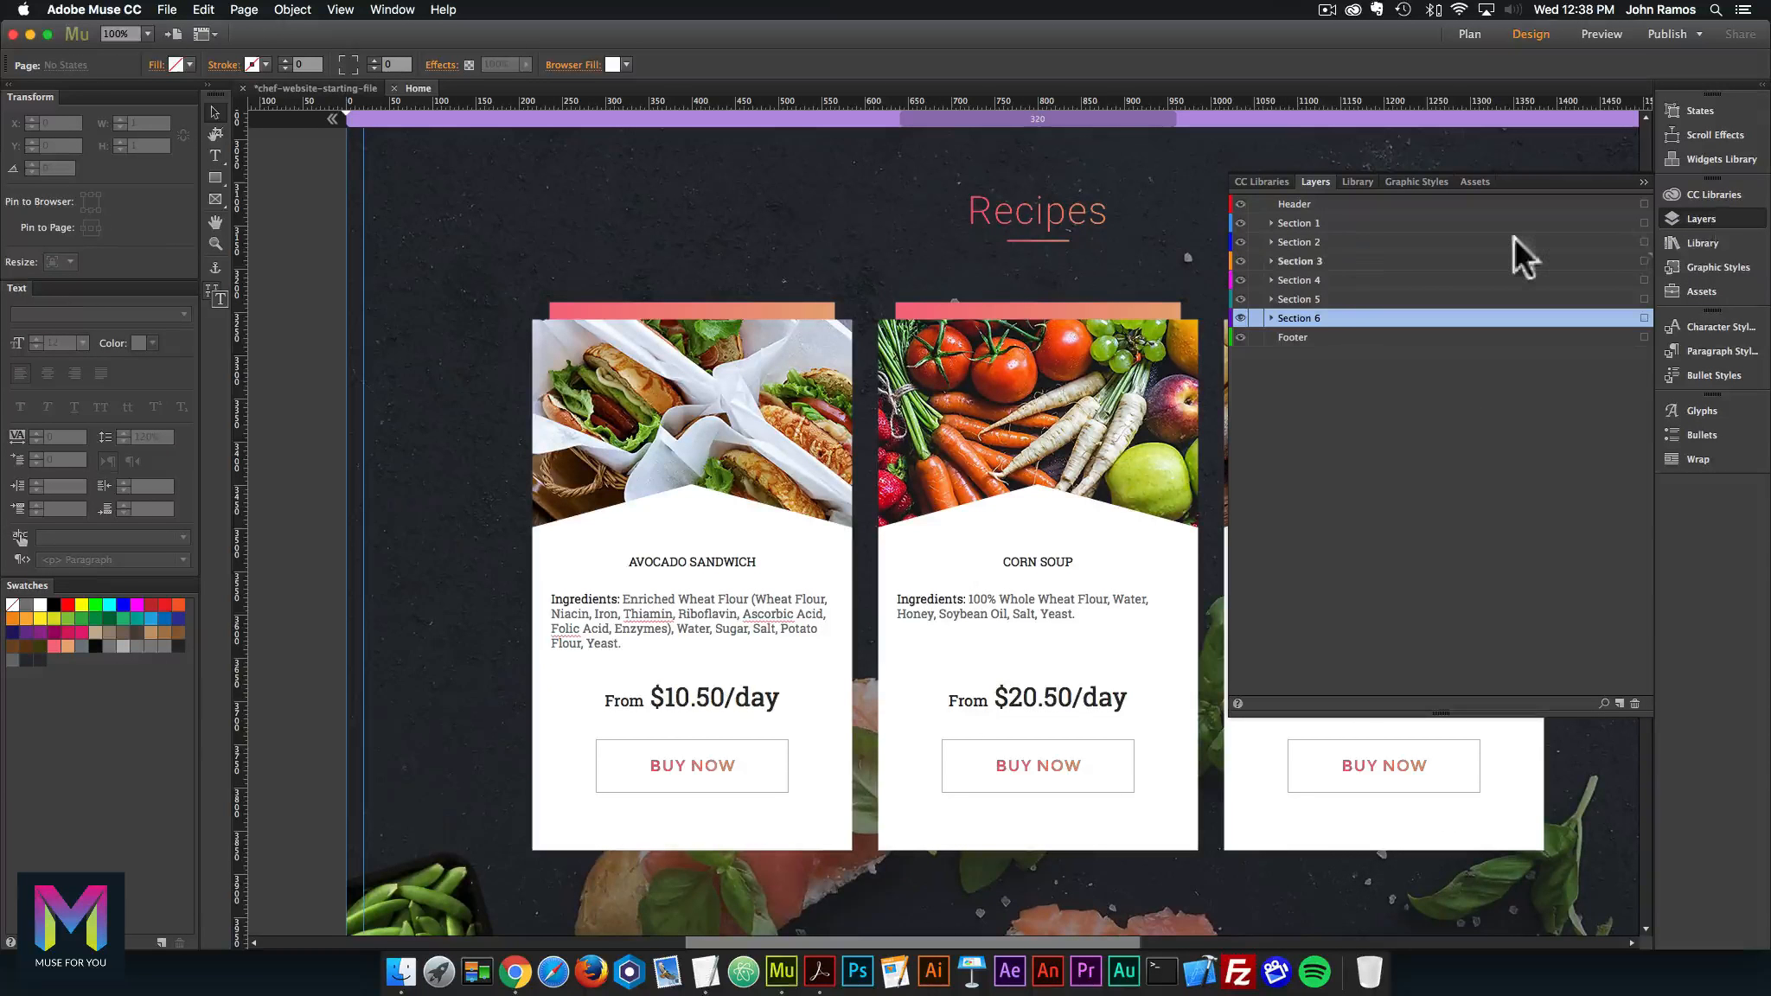
pyautogui.click(1270, 258)
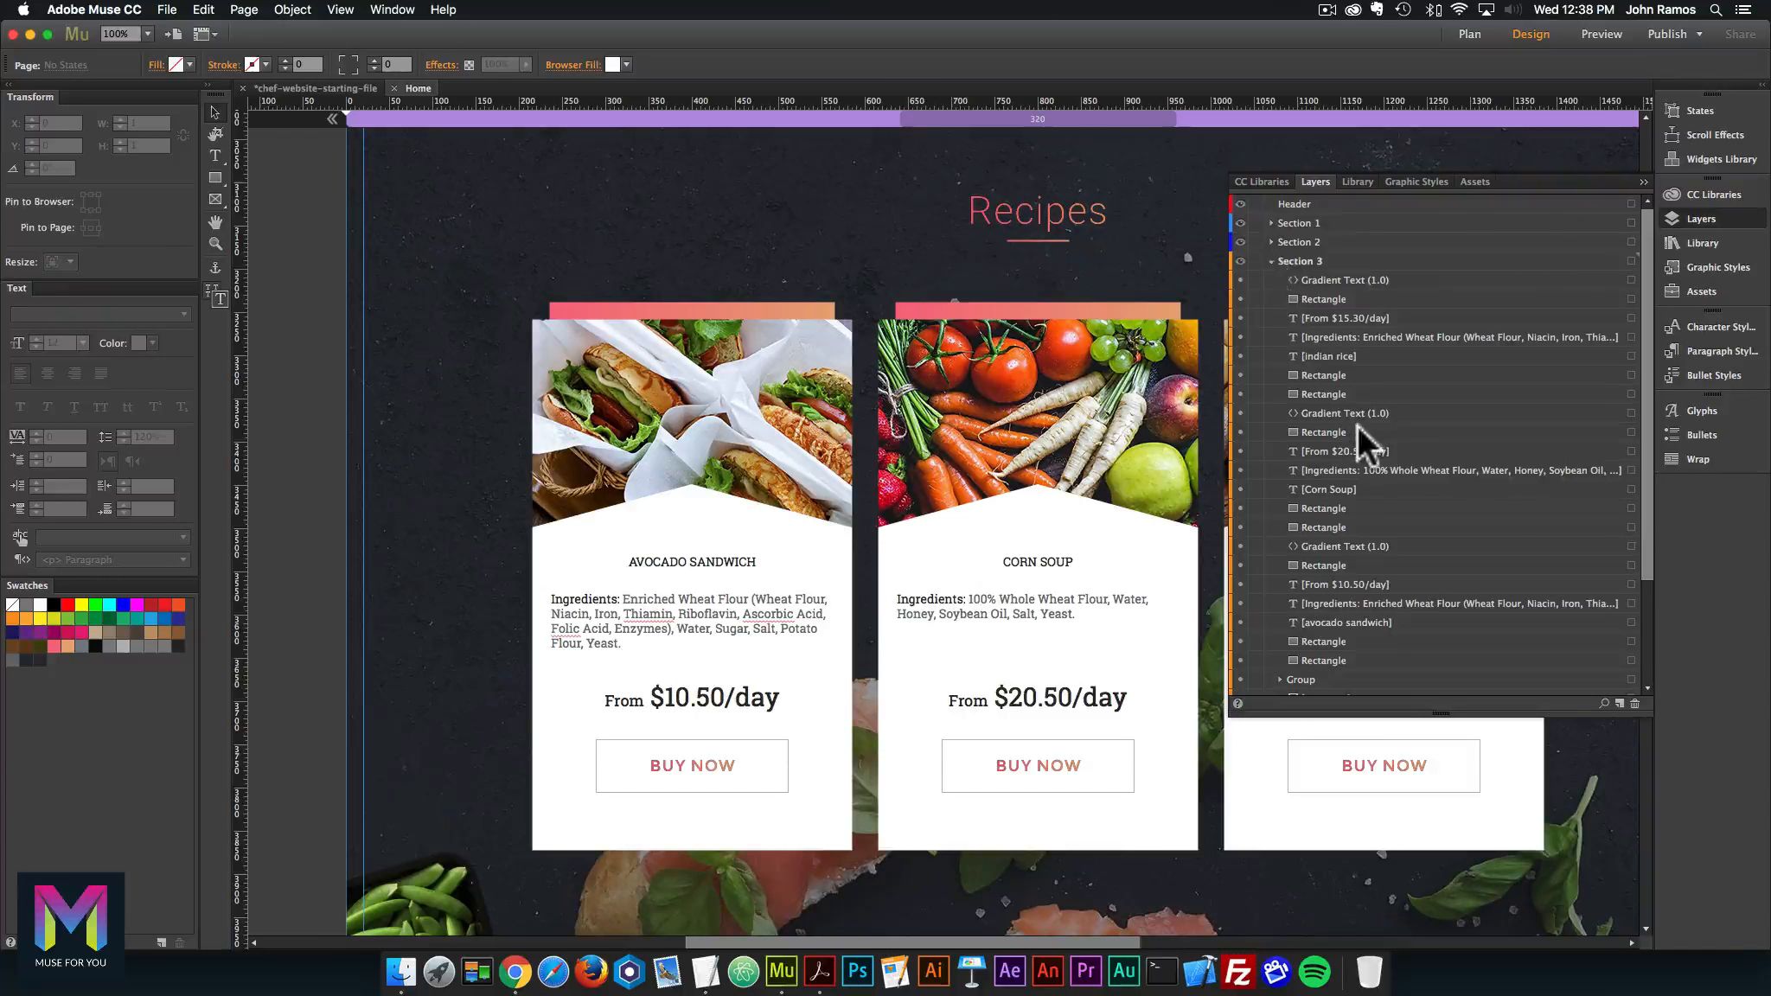
pyautogui.scroll(-5, 1358, 424)
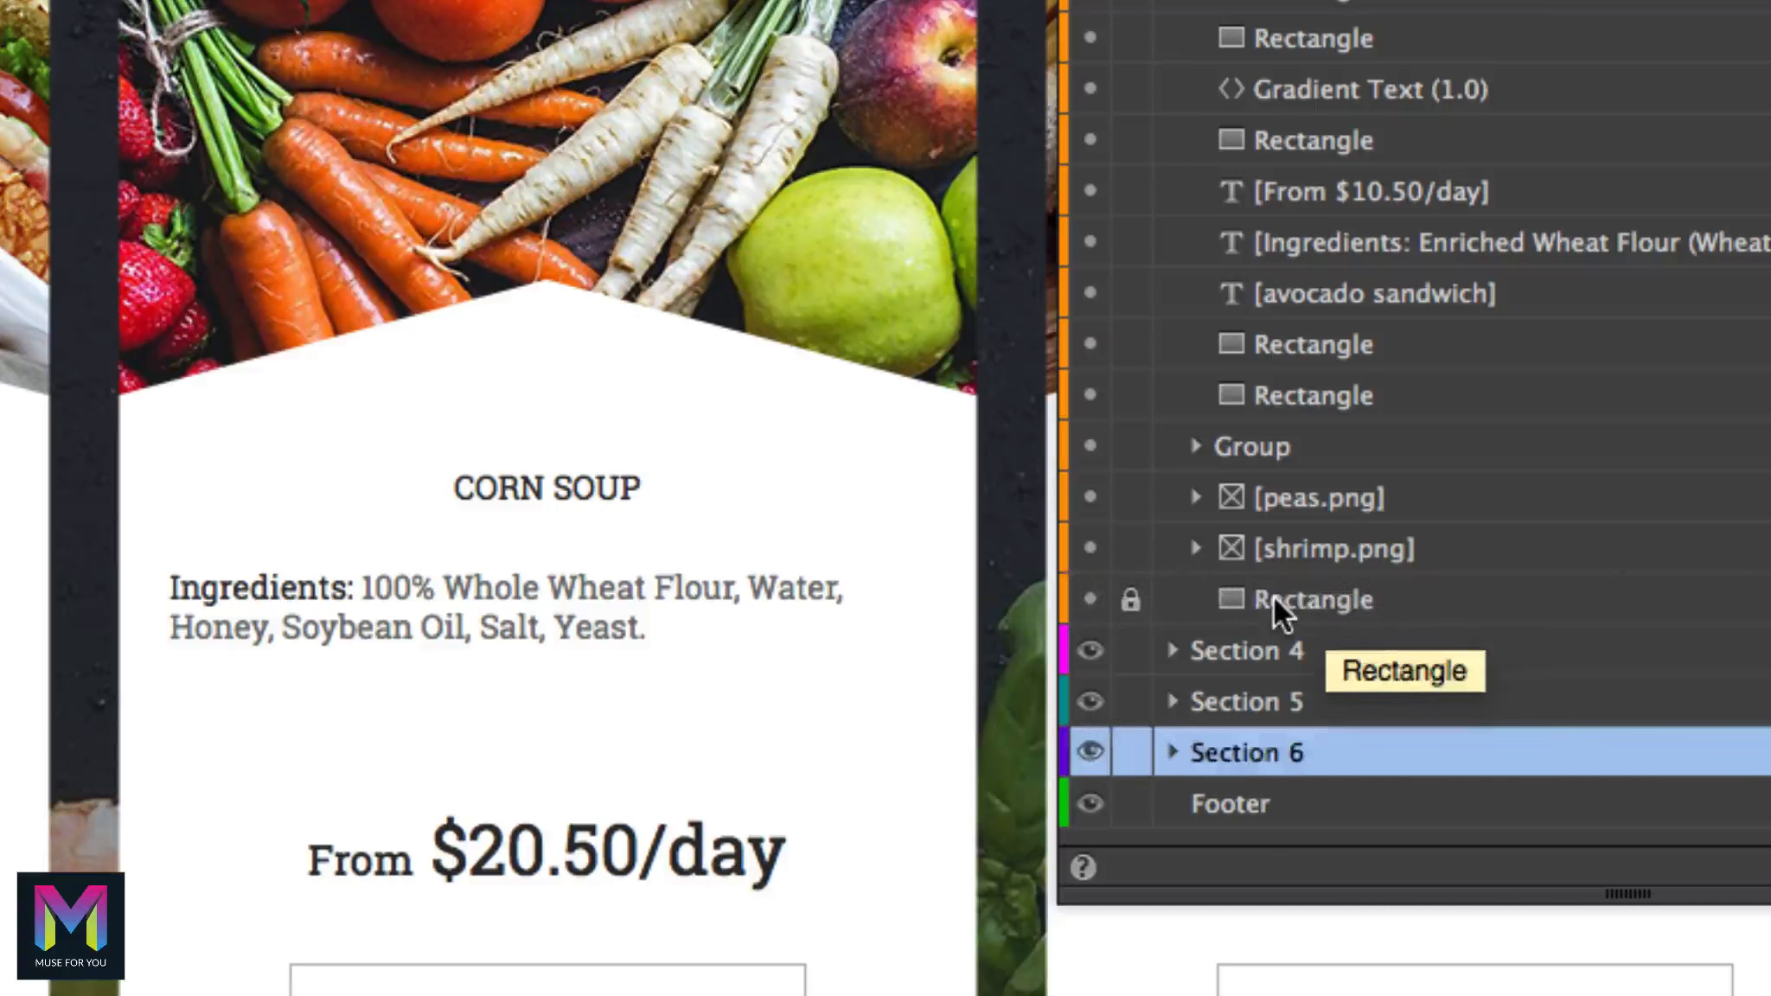
pyautogui.click(1273, 603)
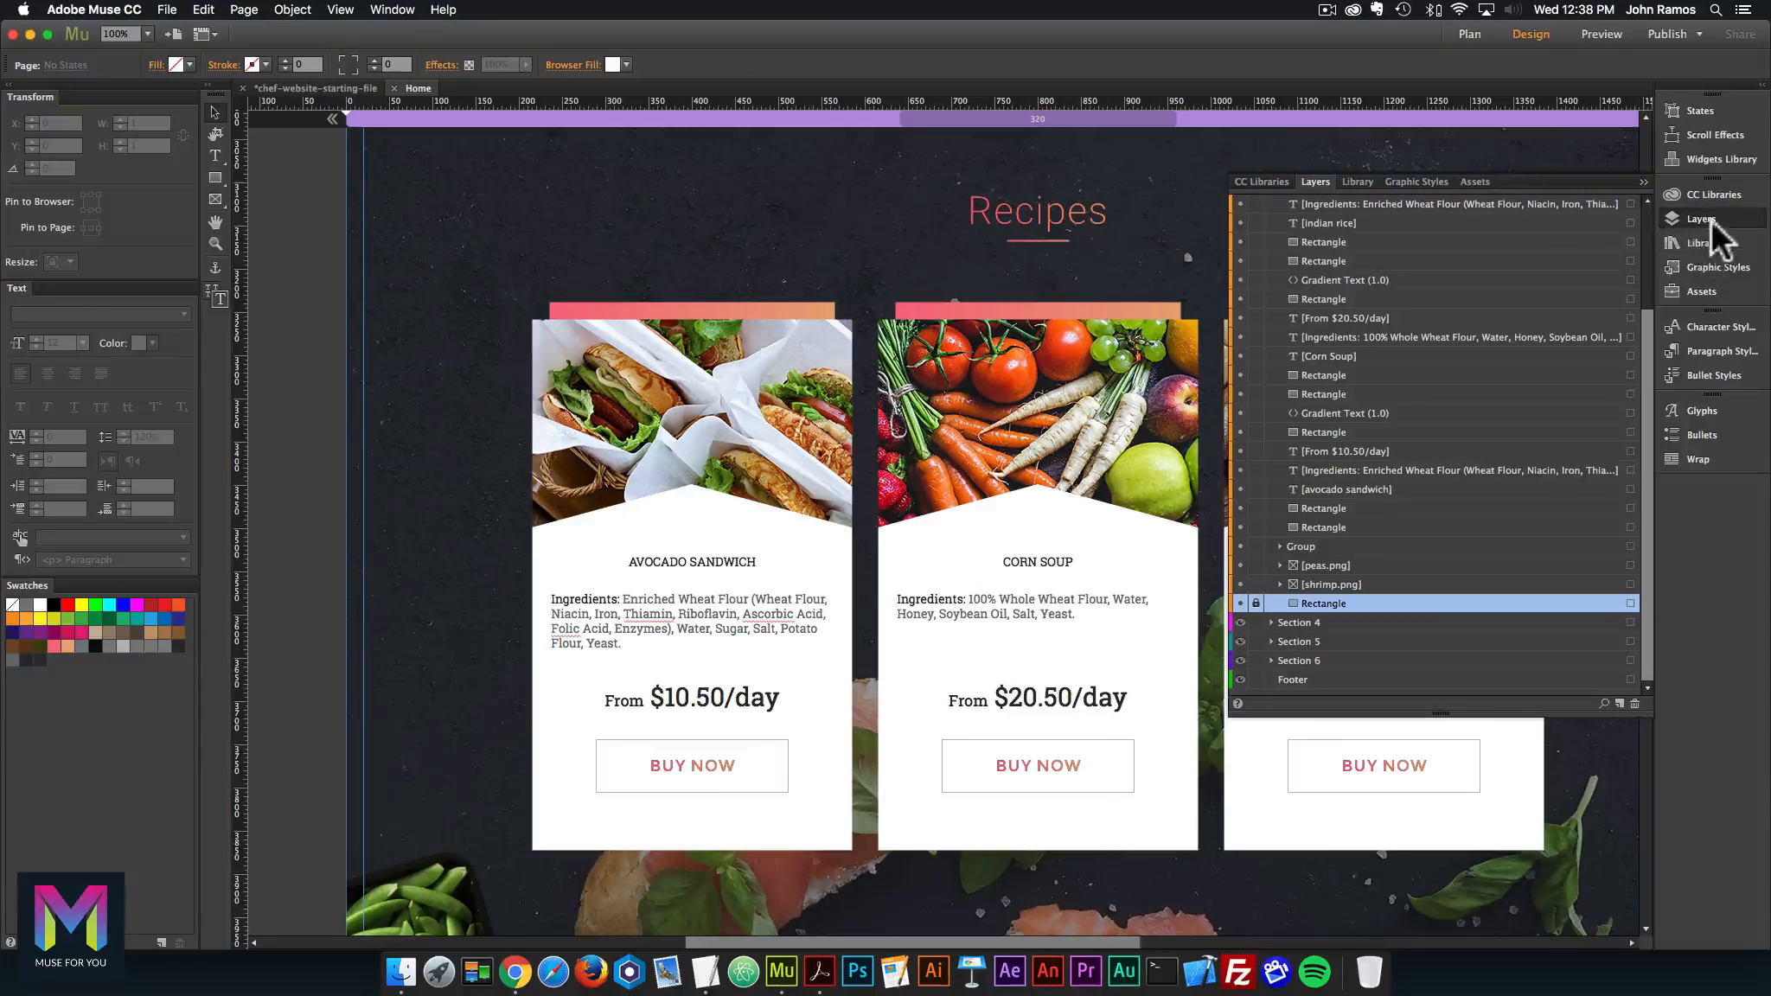
pyautogui.click(1705, 219)
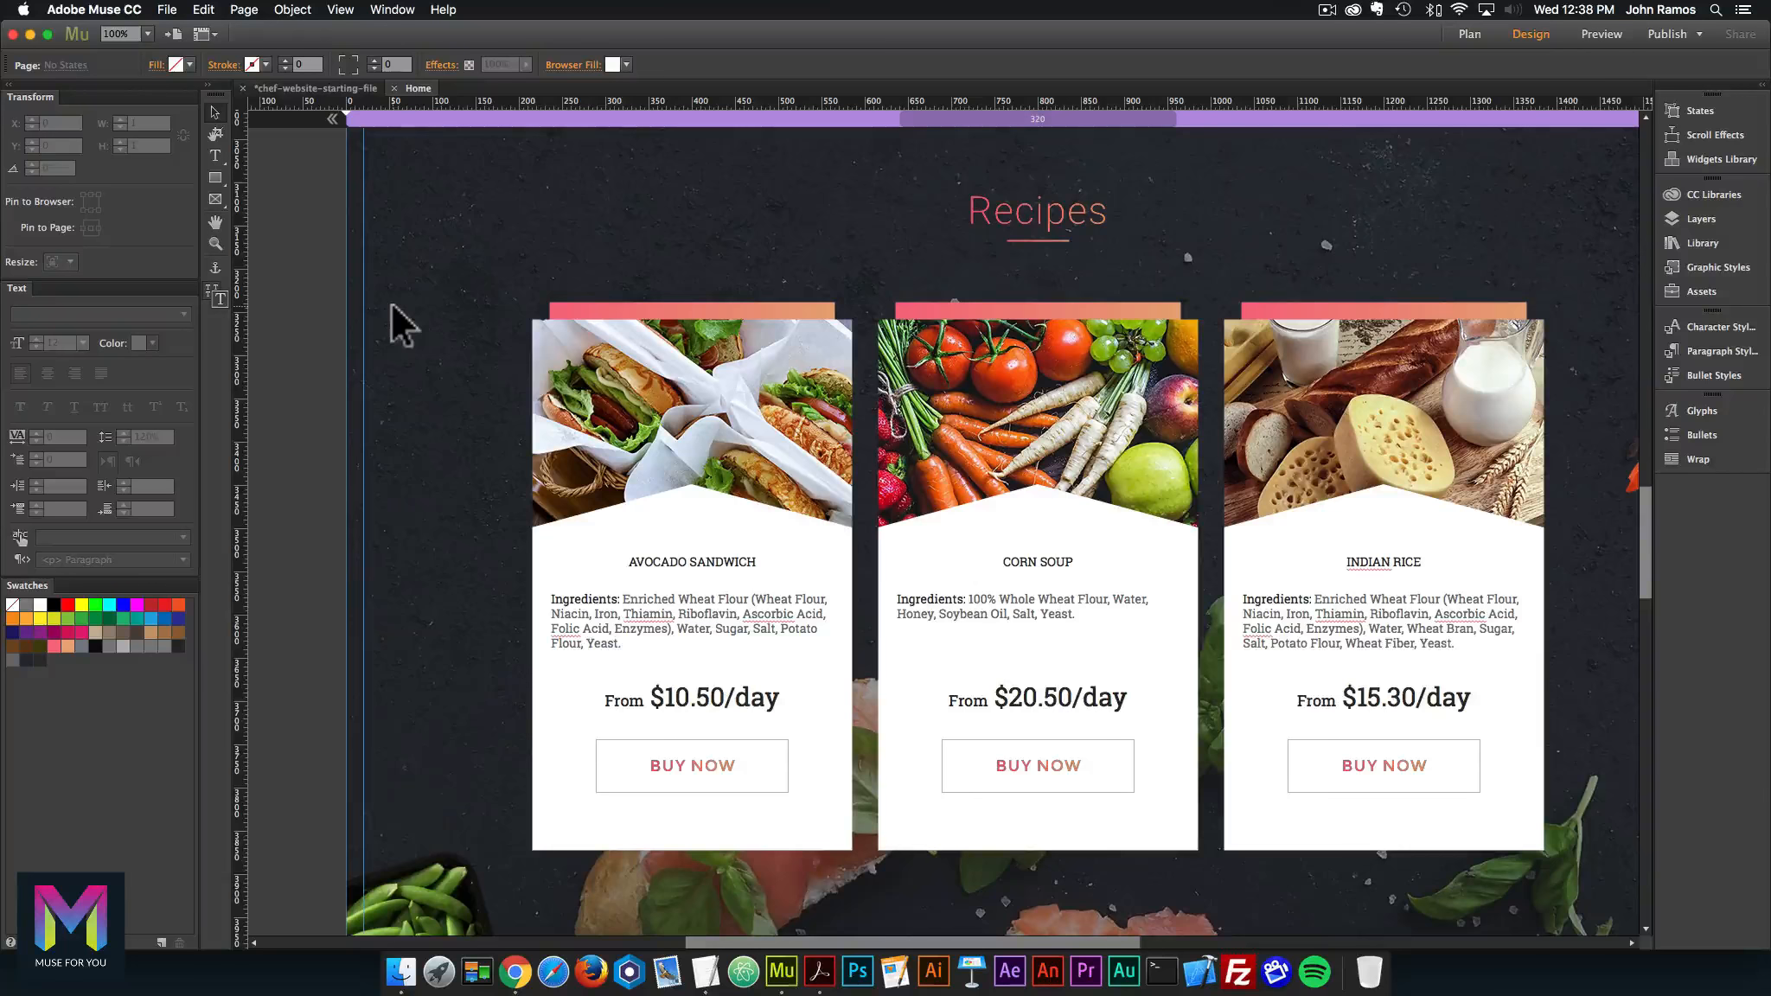
pyautogui.click(298, 9)
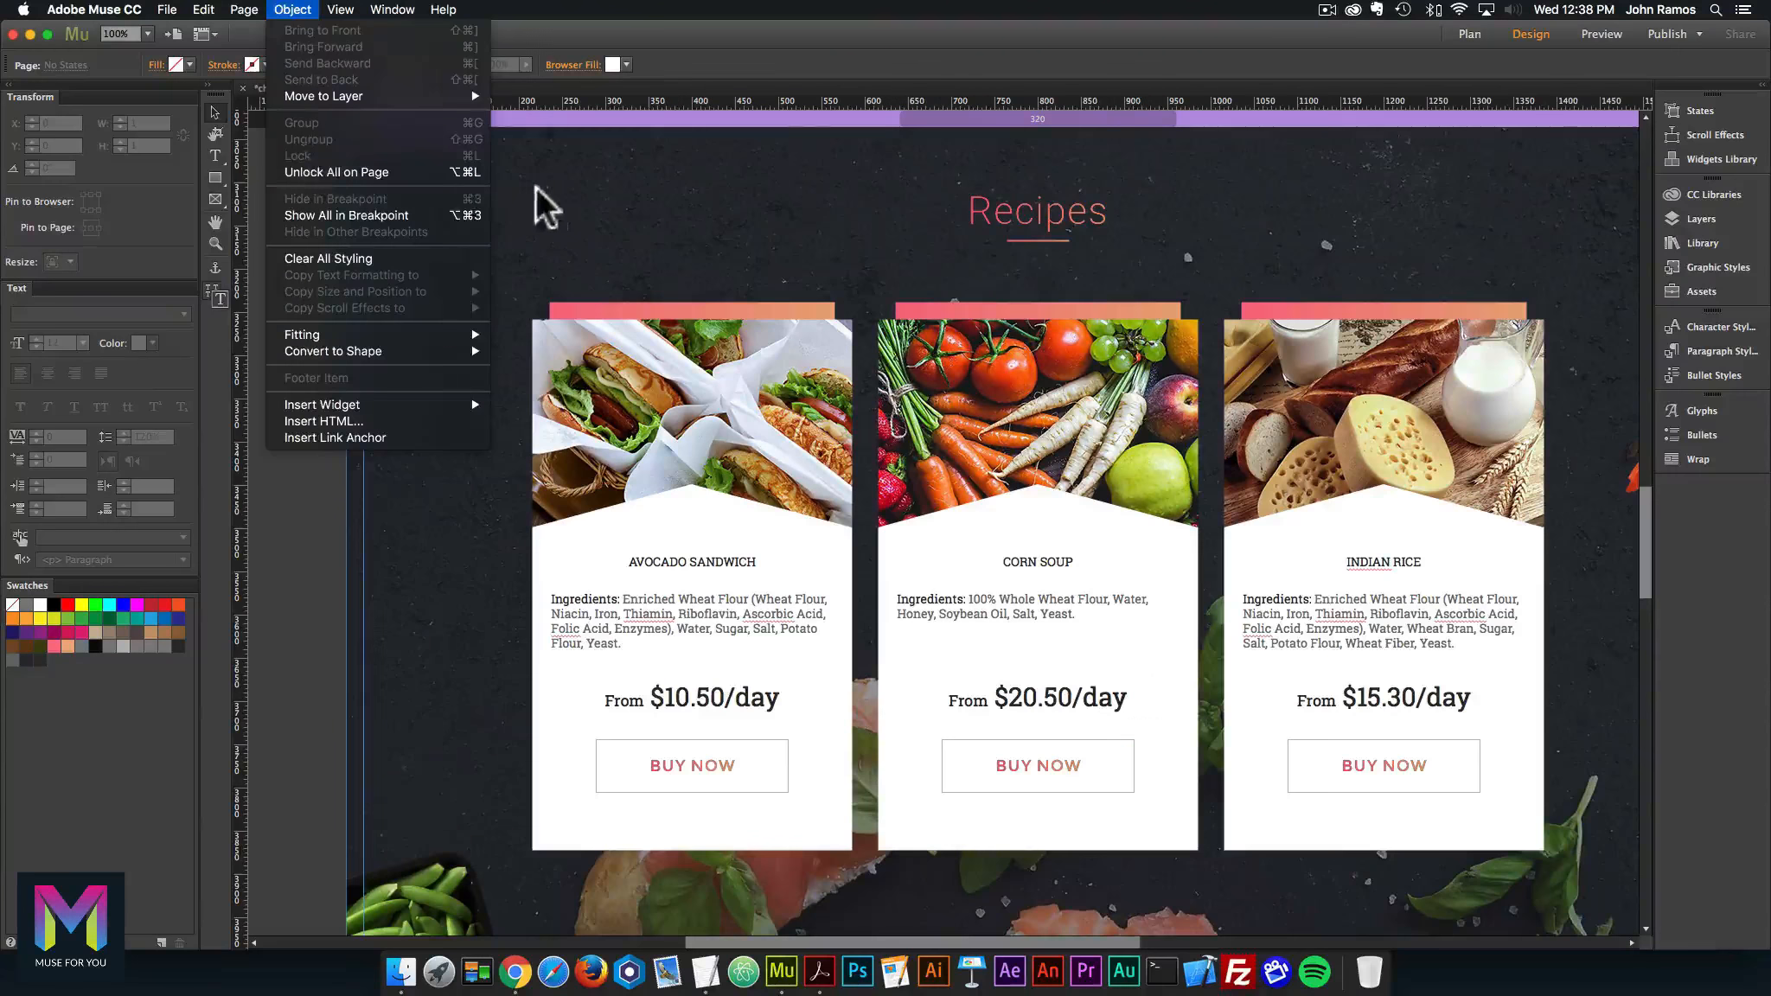
pyautogui.click(534, 185)
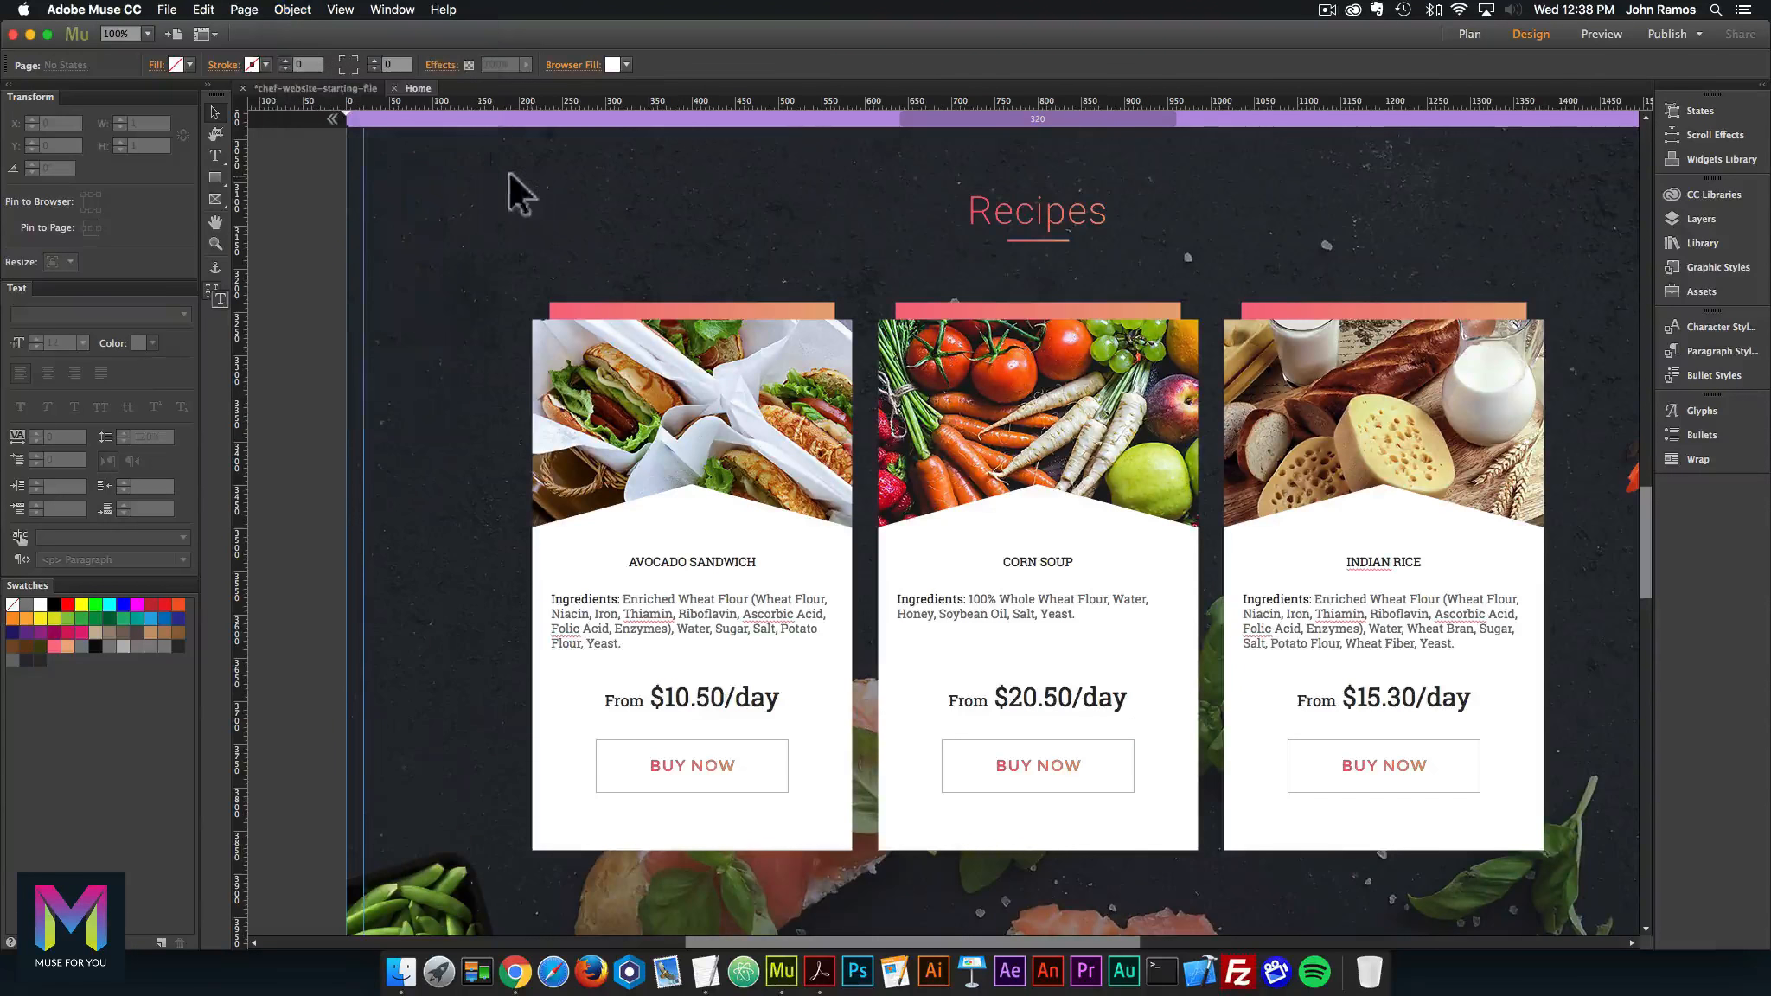
# Step: Marquee-select all elements of the Avocado Sandwich recipe card and group them
pyautogui.scroll(-2, 480, 223)
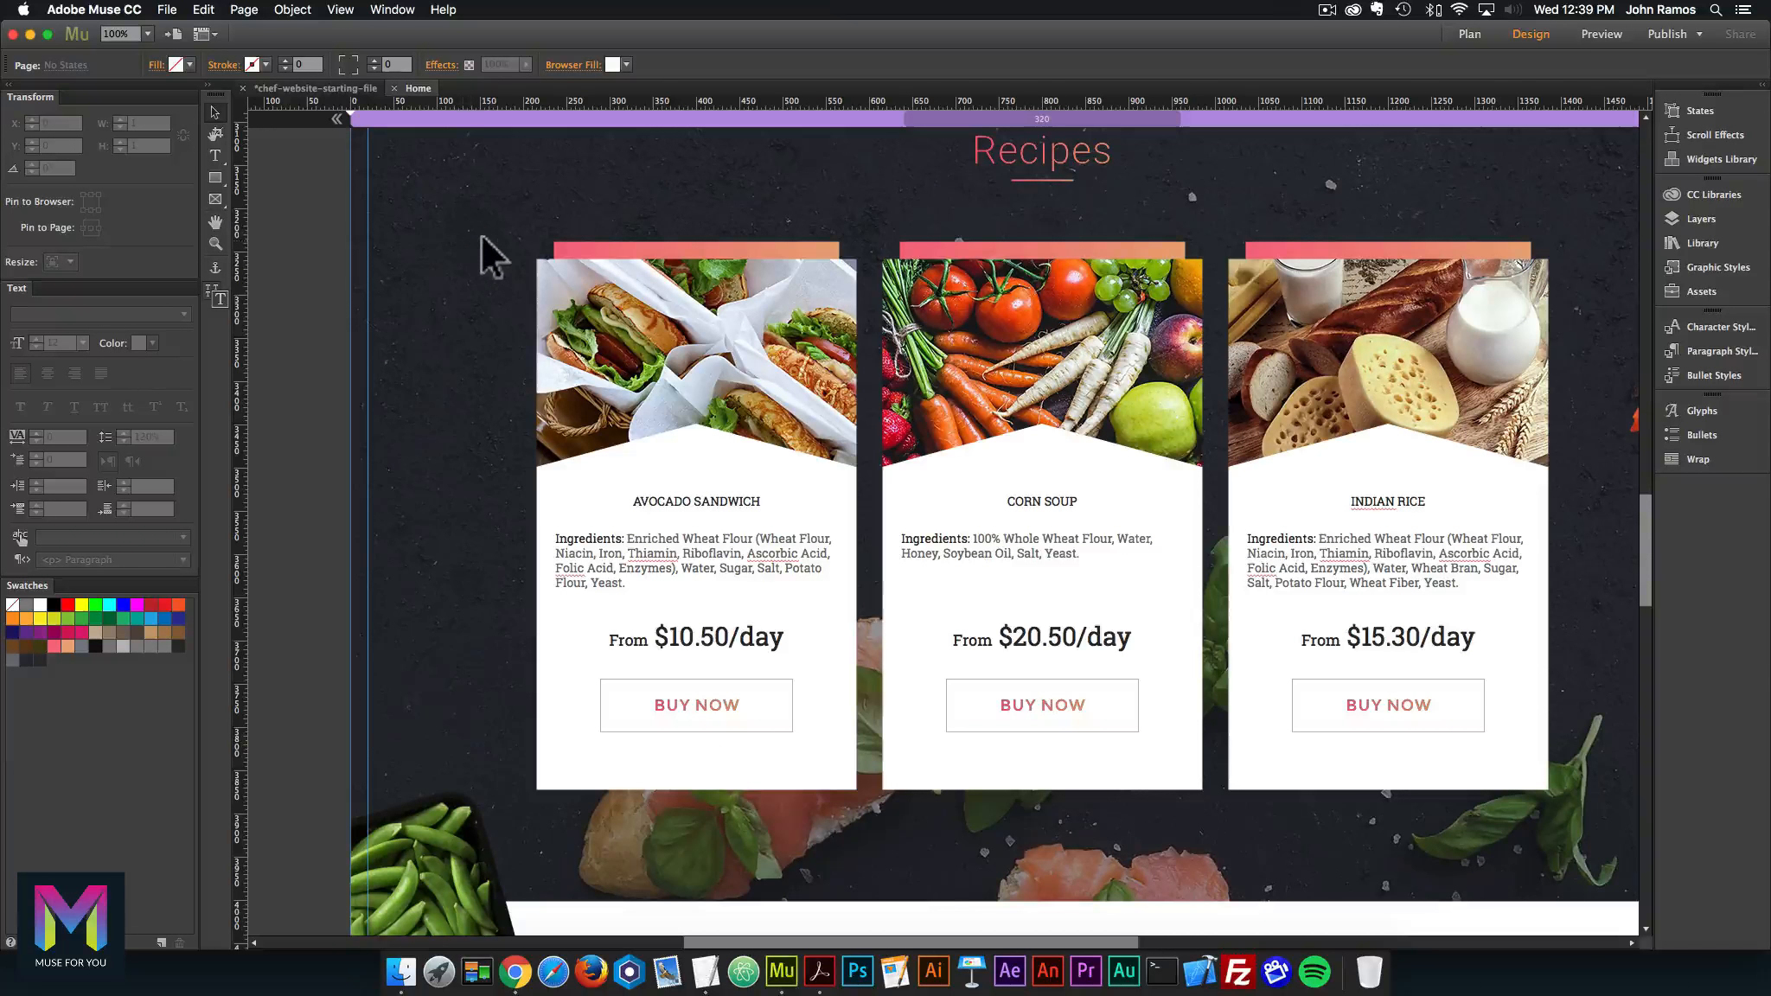
pyautogui.scroll(-1, 484, 217)
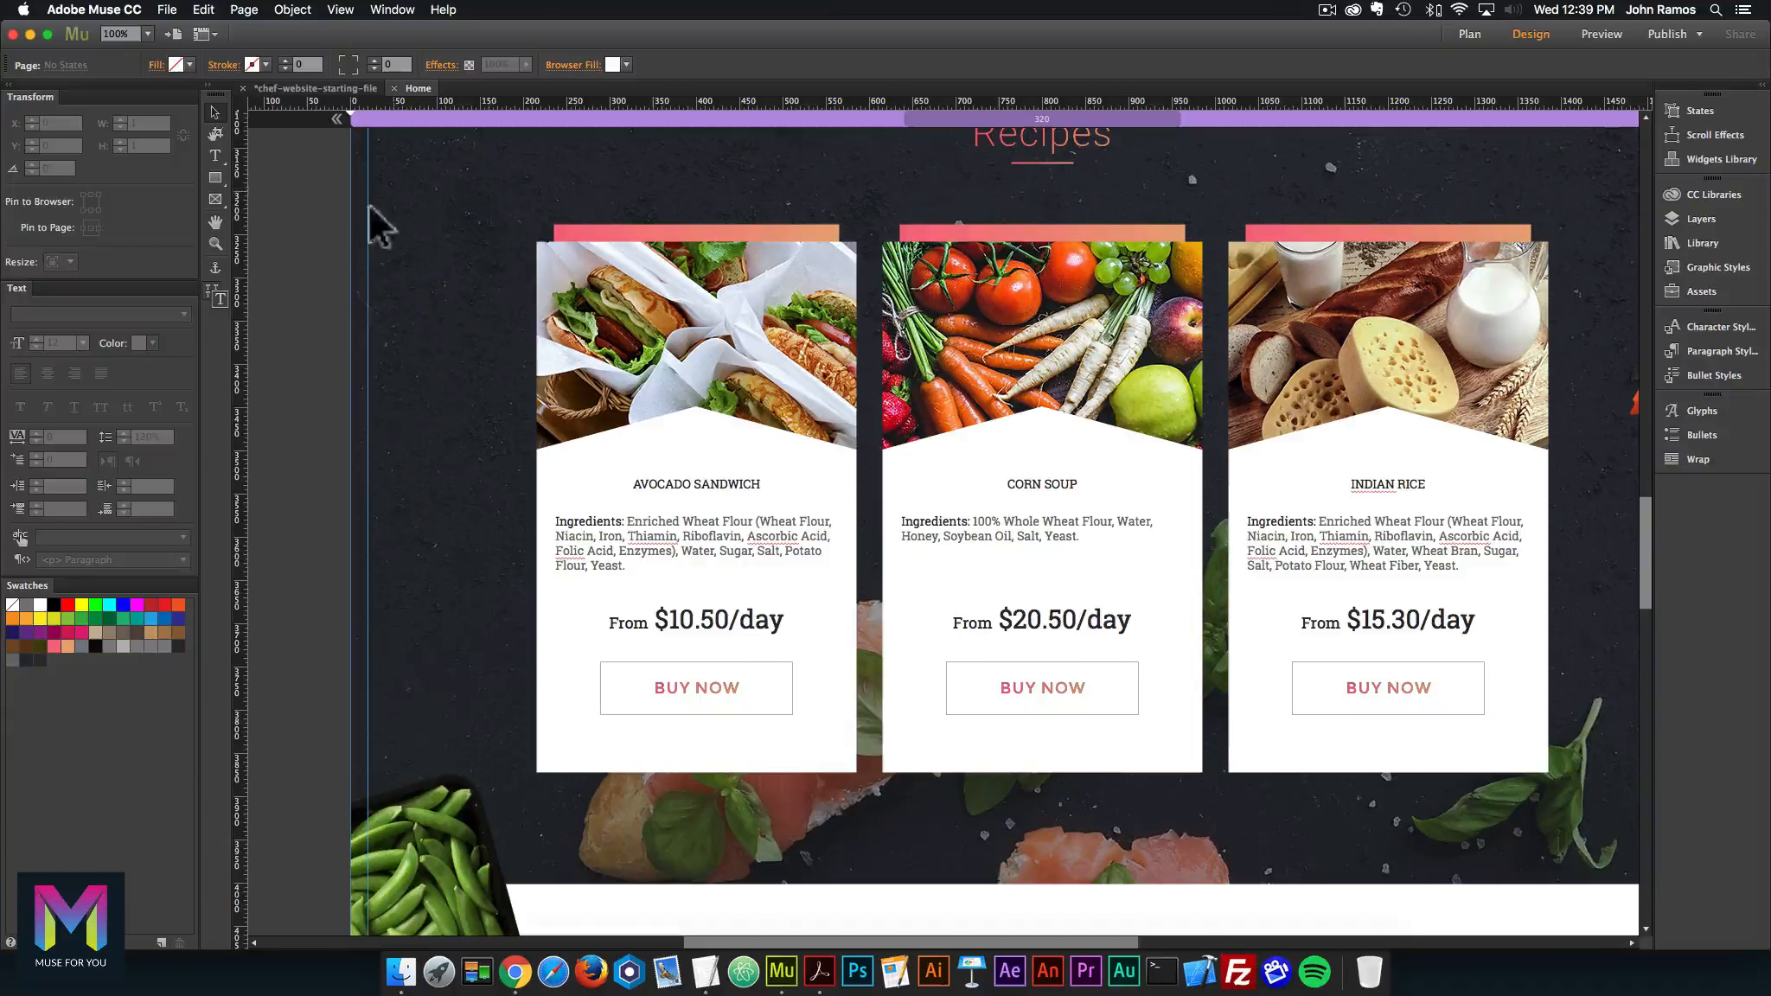
pyautogui.scroll(-1, 467, 275)
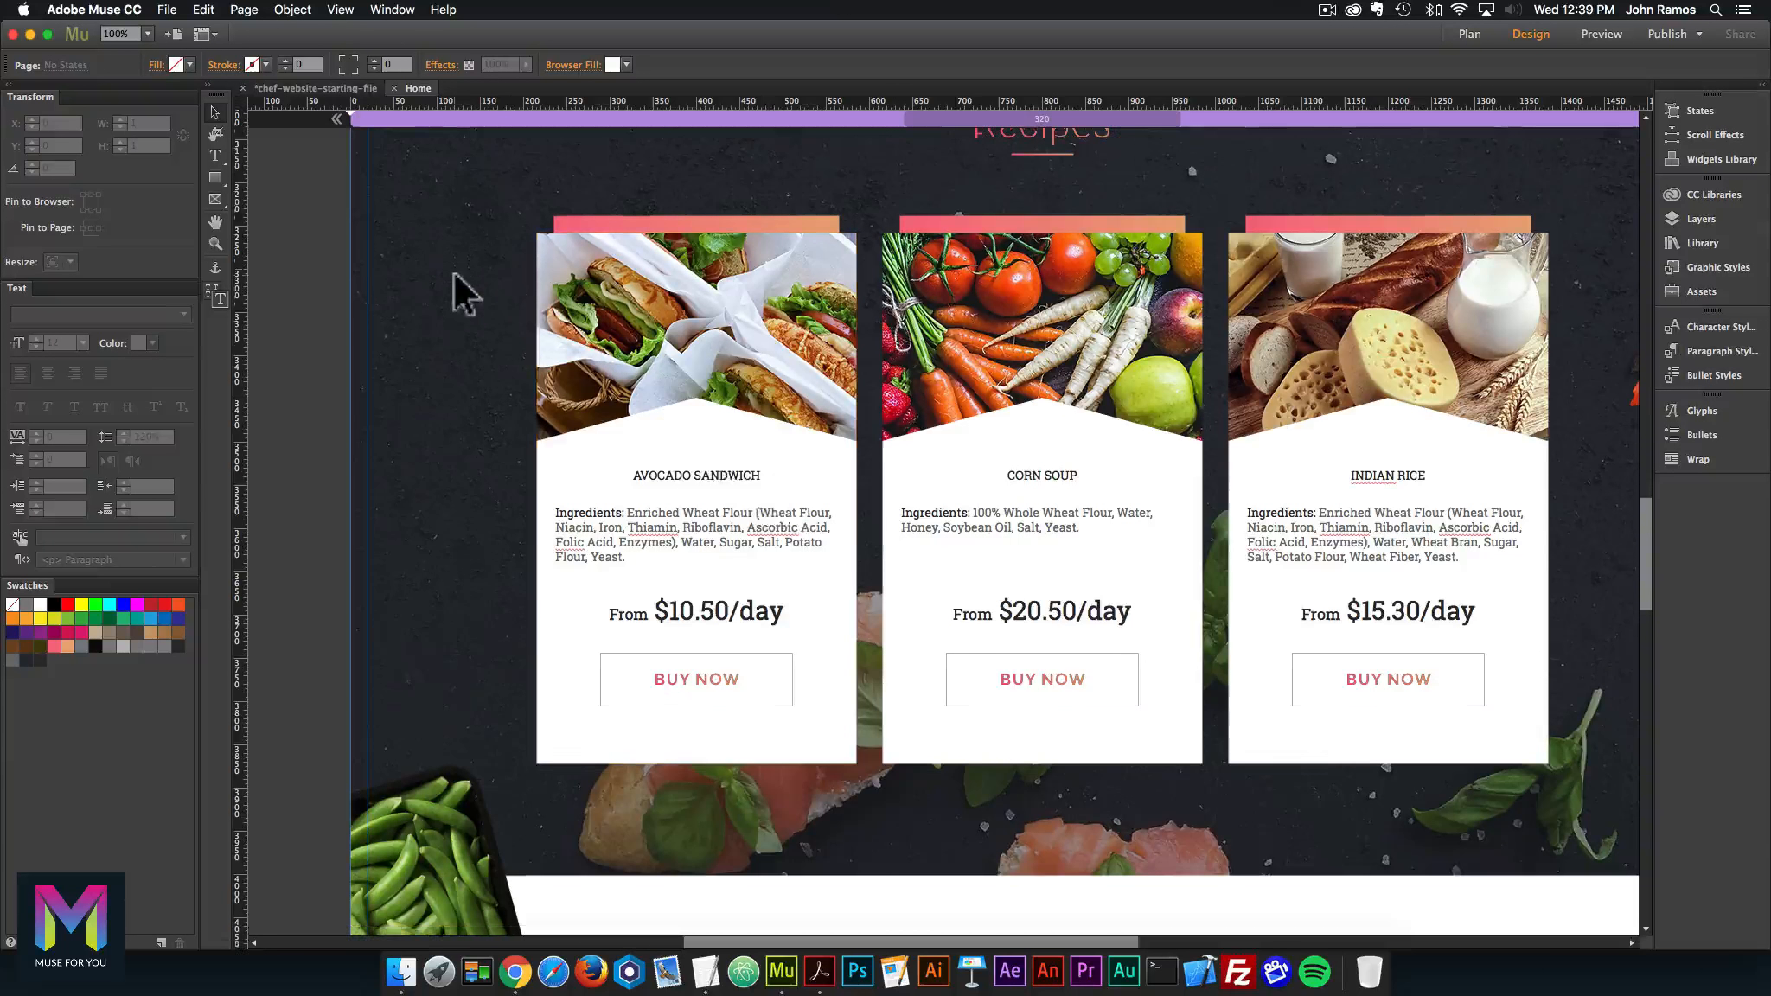
pyautogui.scroll(-1, 454, 272)
pyautogui.moveTo(497, 164); pyautogui.dragTo(867, 679)
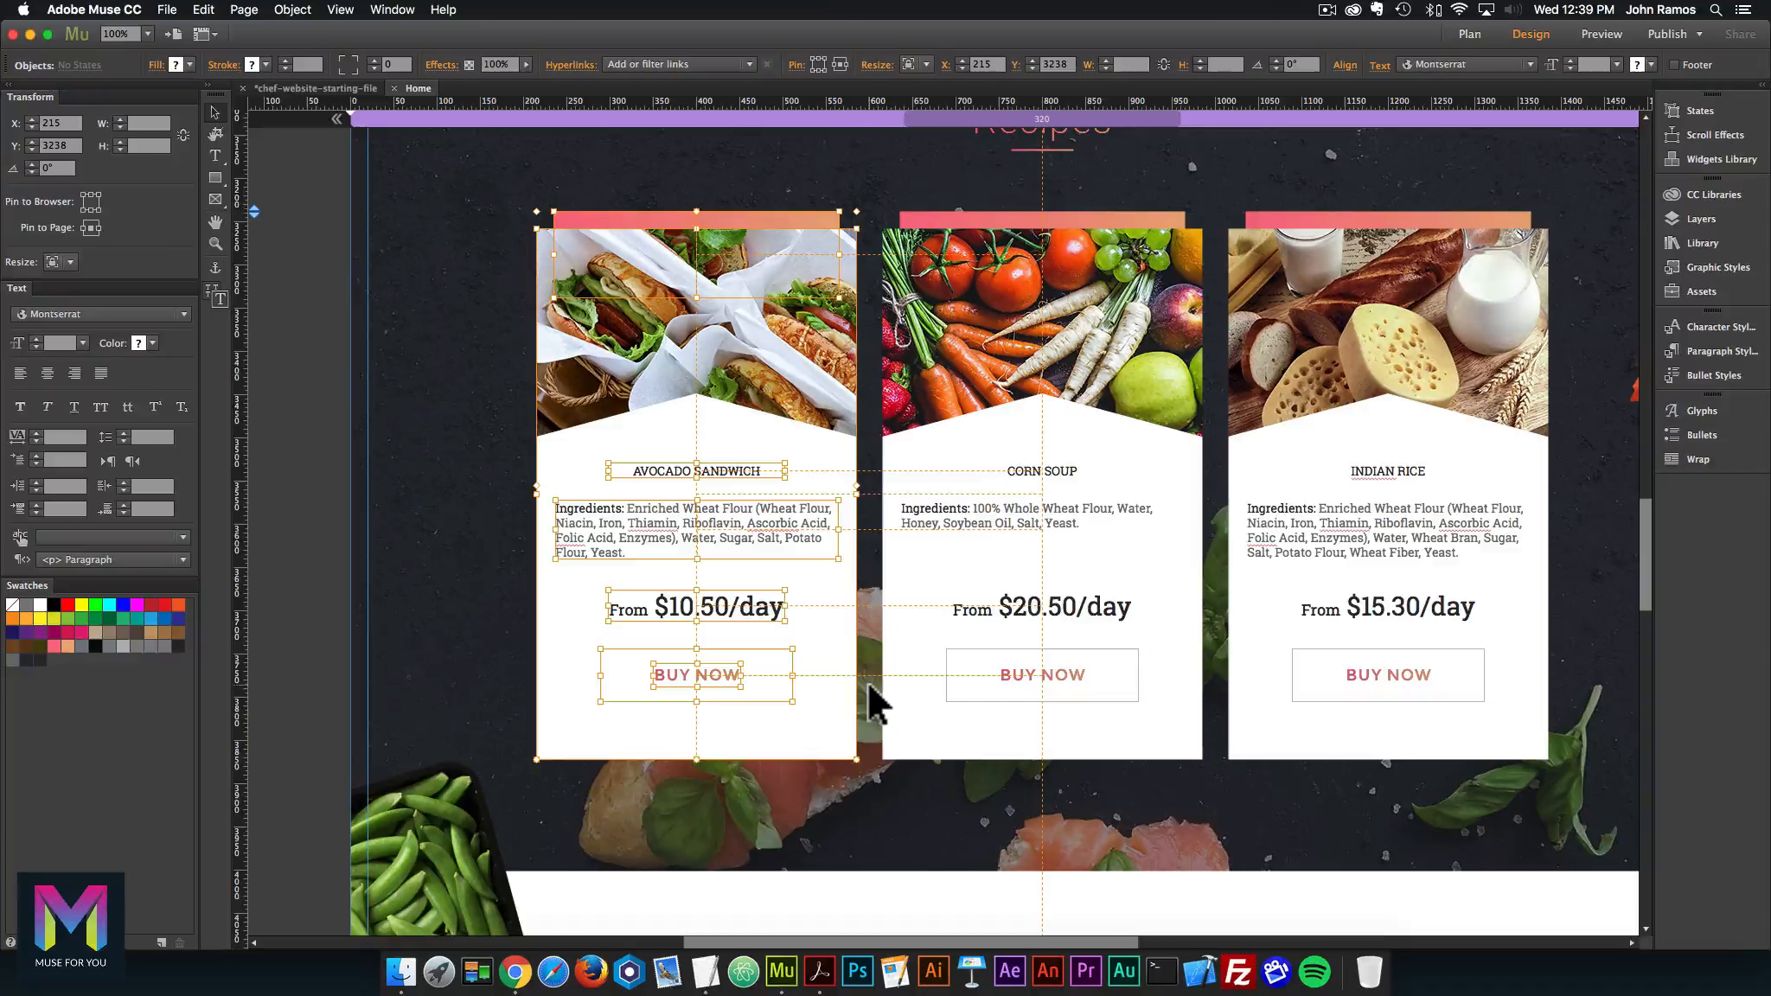
pyautogui.press('super+g')
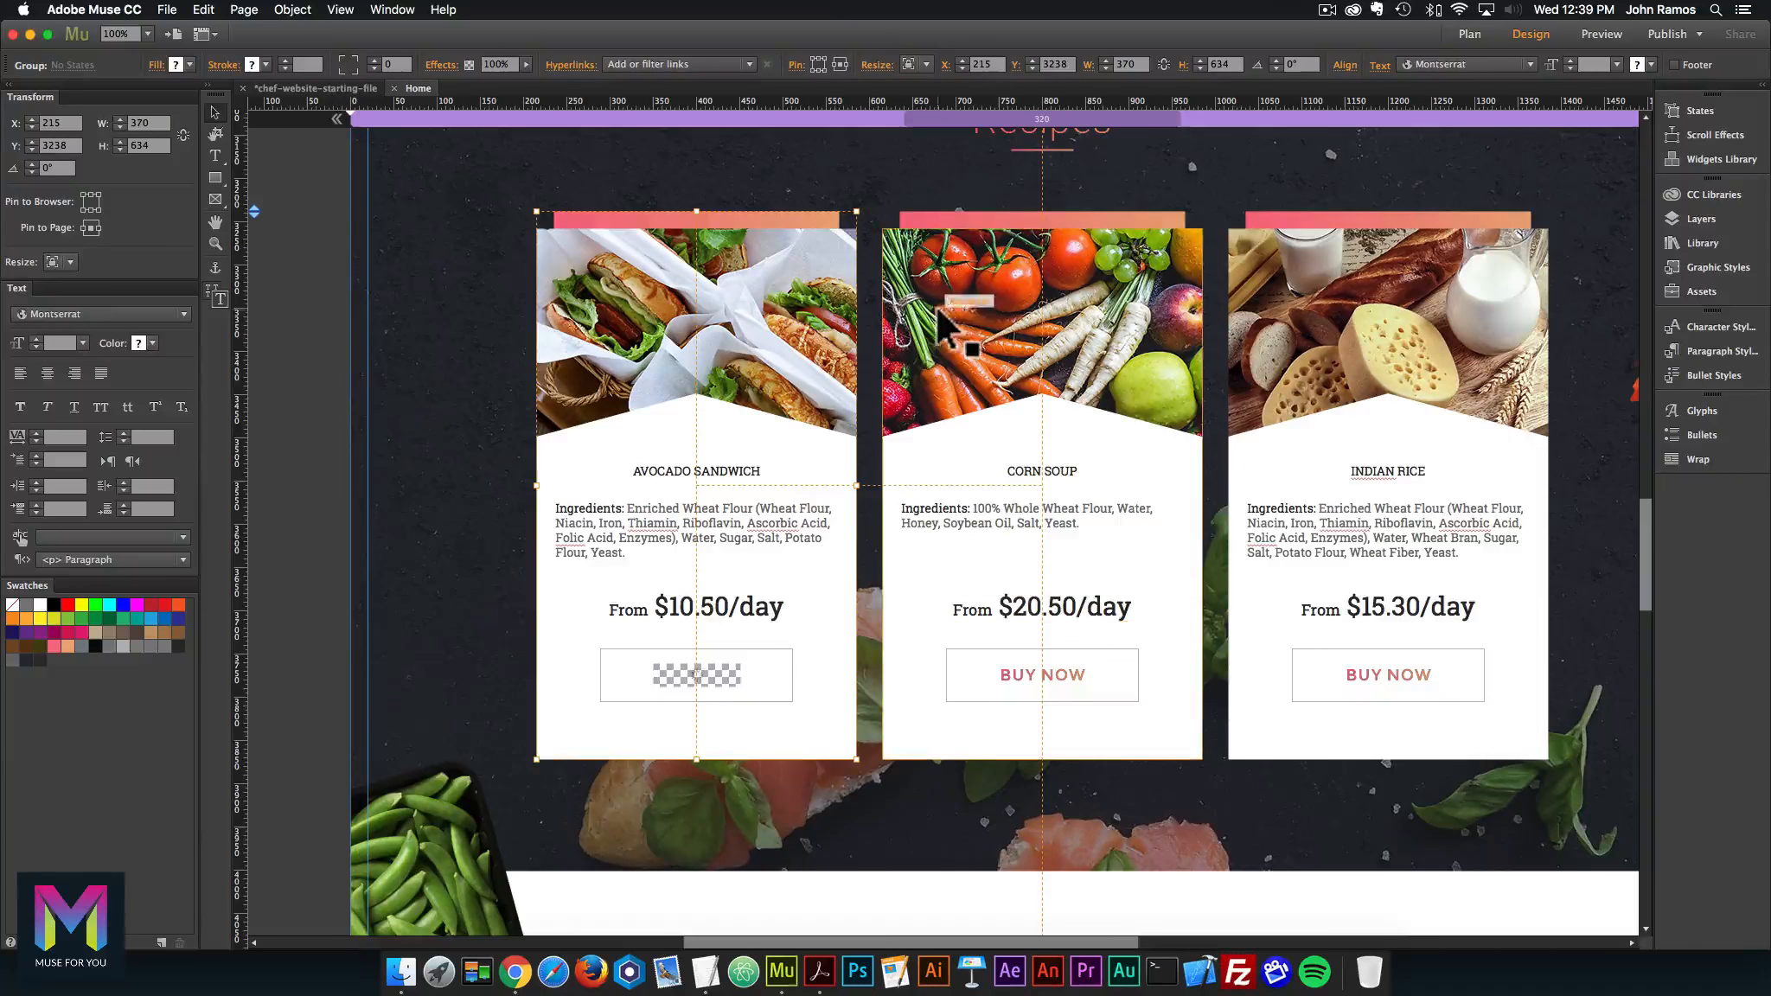
# Step: Group all elements of the Corn Soup card, and group those of the Indian Rice card separately
pyautogui.moveTo(873, 179); pyautogui.dragTo(1206, 792)
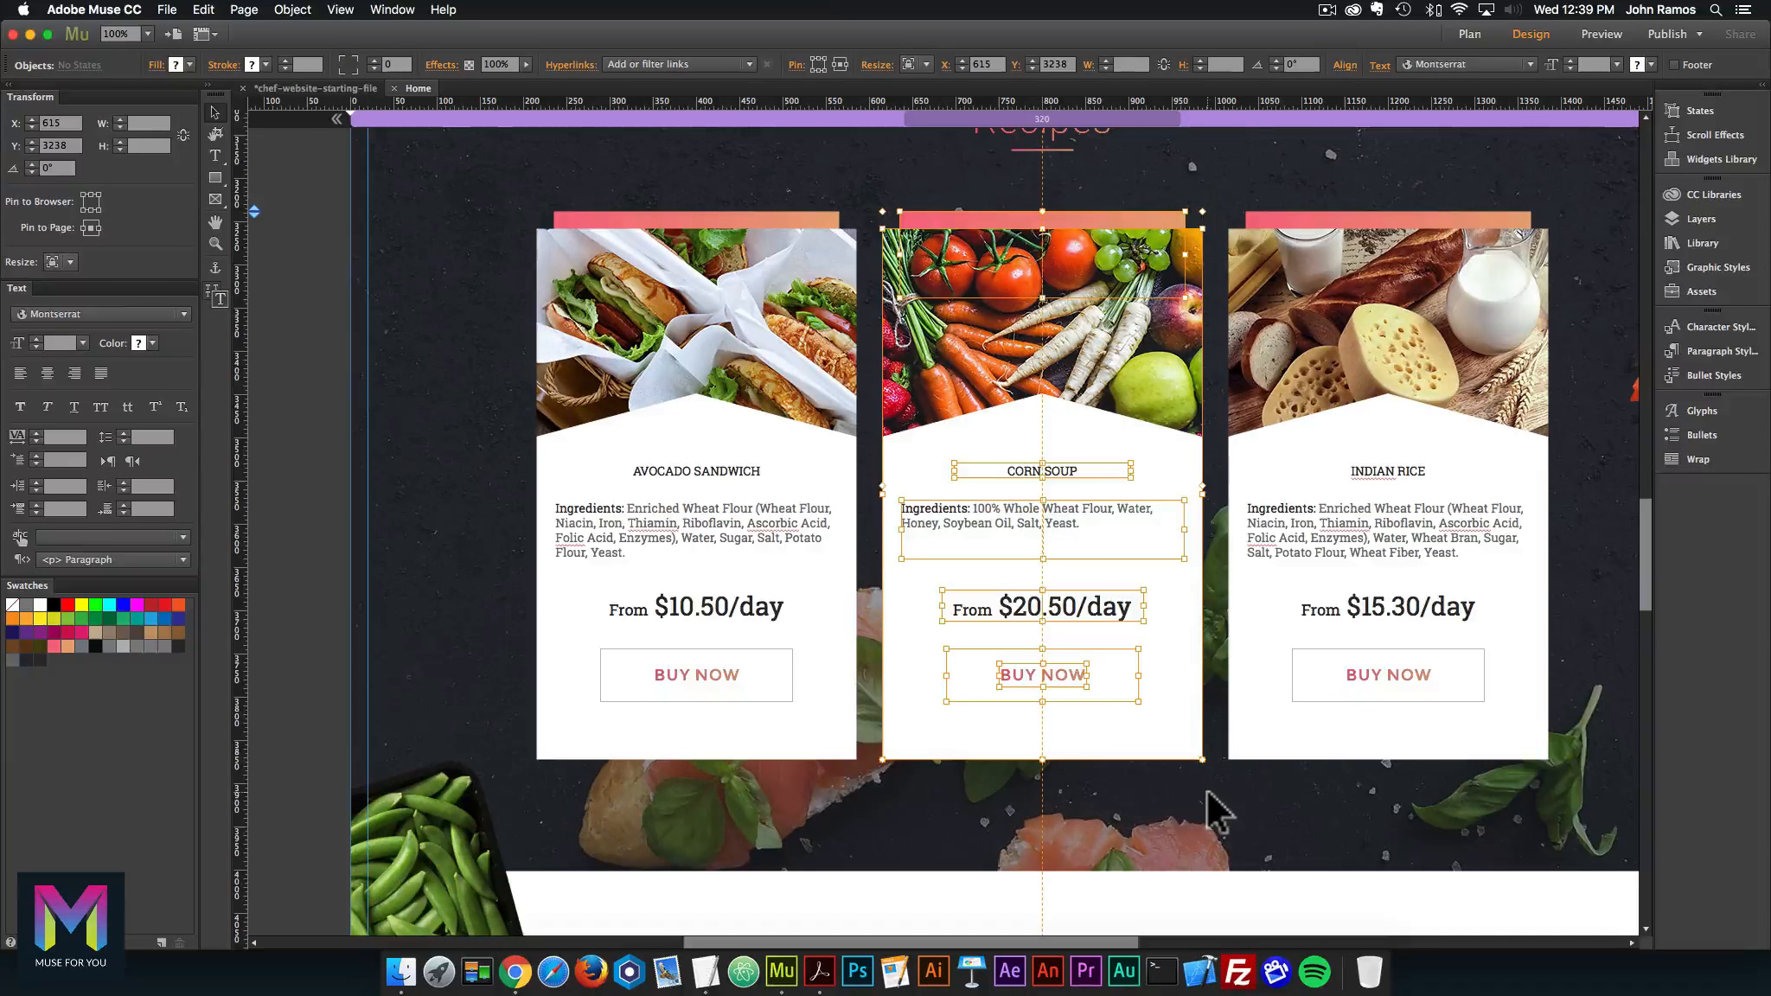
pyautogui.press('super+g')
pyautogui.moveTo(1207, 167); pyautogui.dragTo(1600, 783)
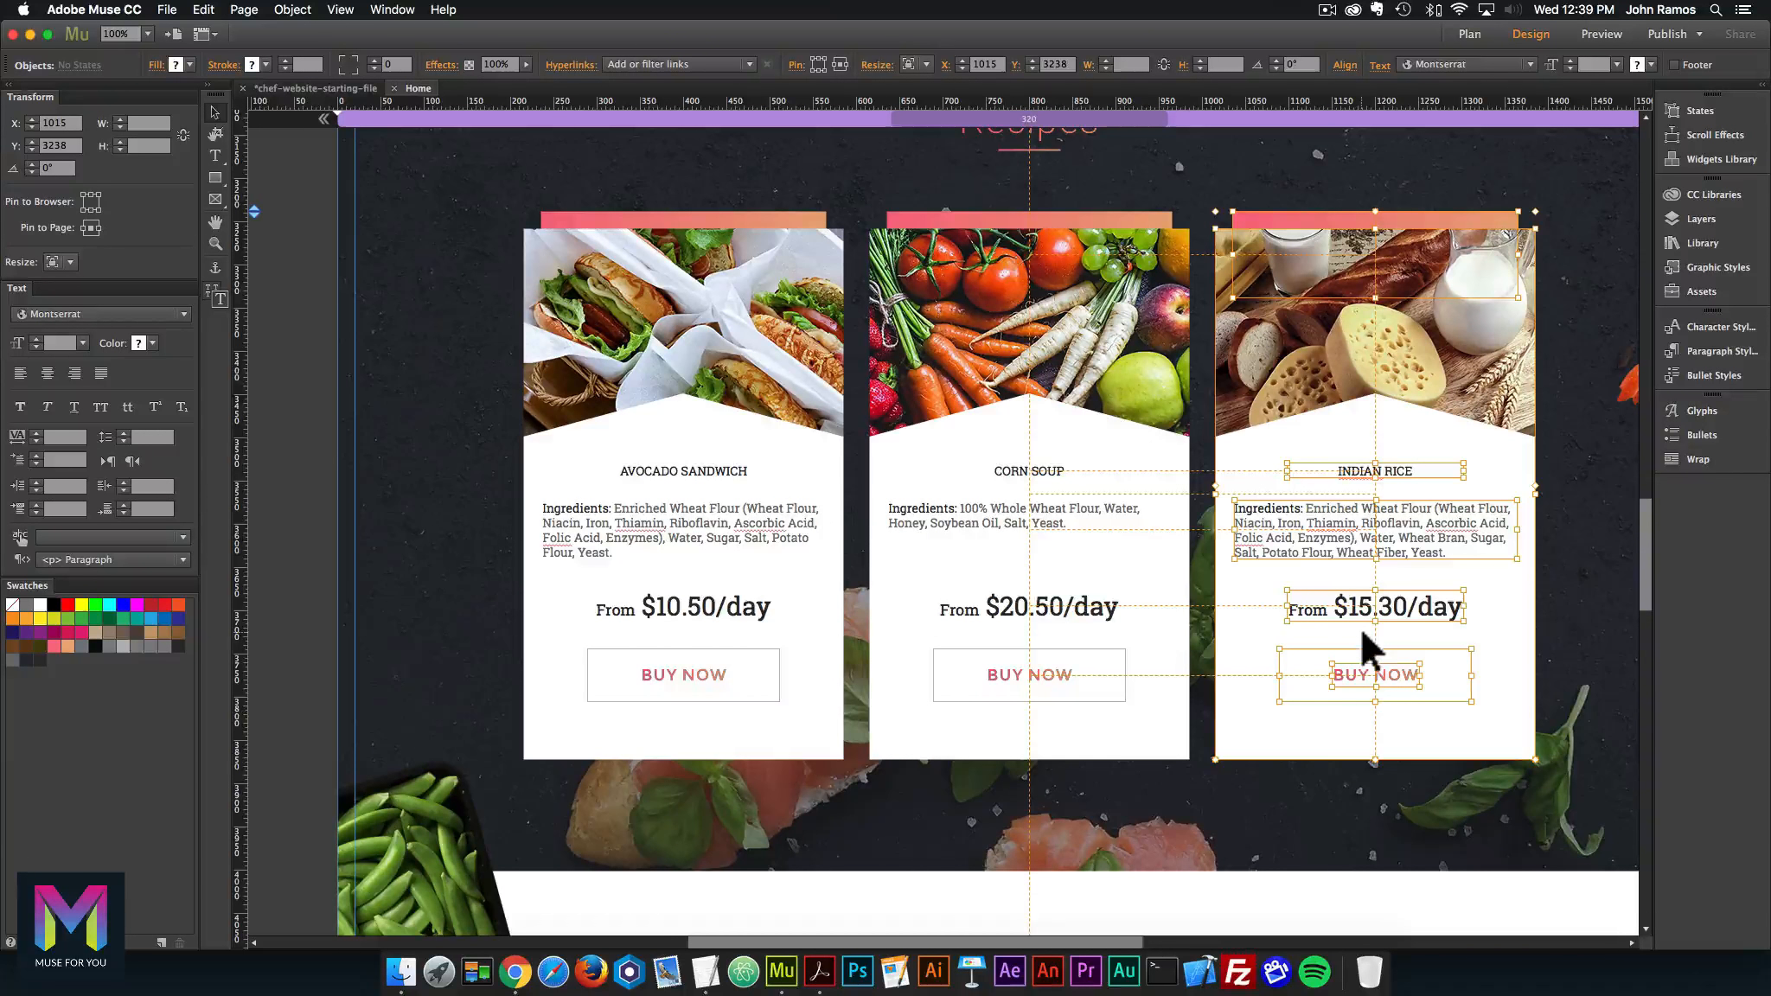
pyautogui.press('super+g')
# Step: Select the Avocado Sandwich and Indian Rice cards in turn to check that each is a single group
pyautogui.click(740, 401)
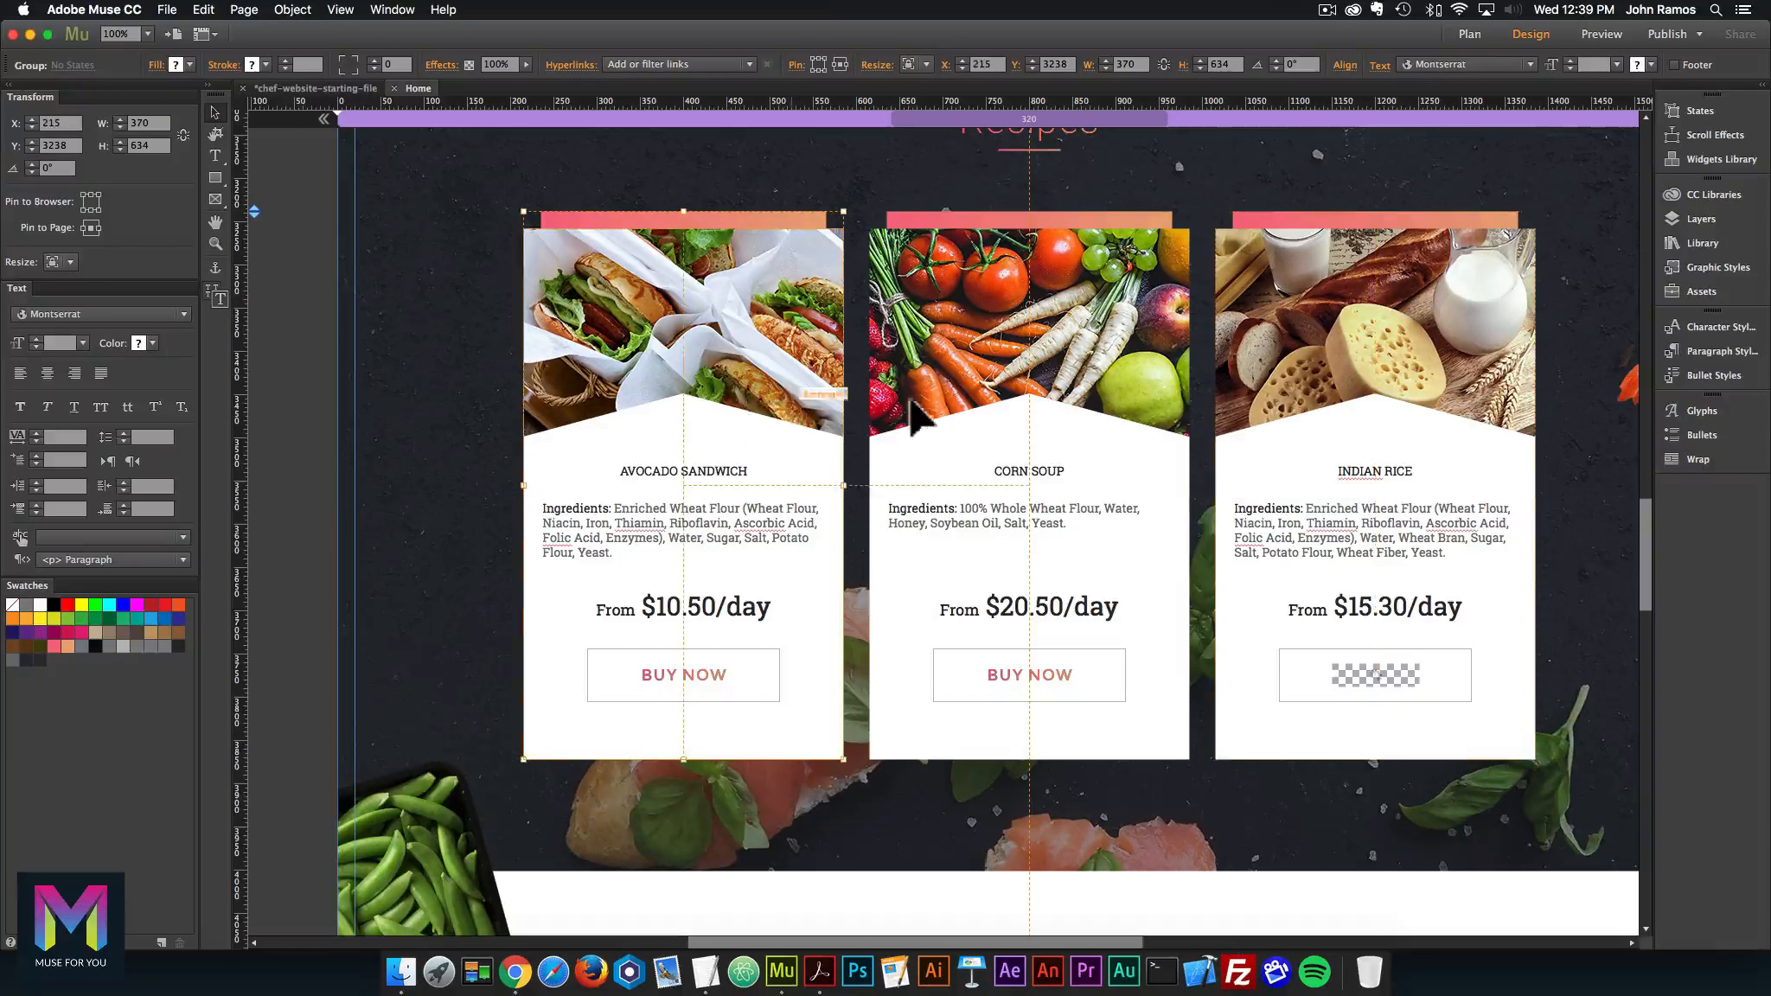
pyautogui.click(1333, 441)
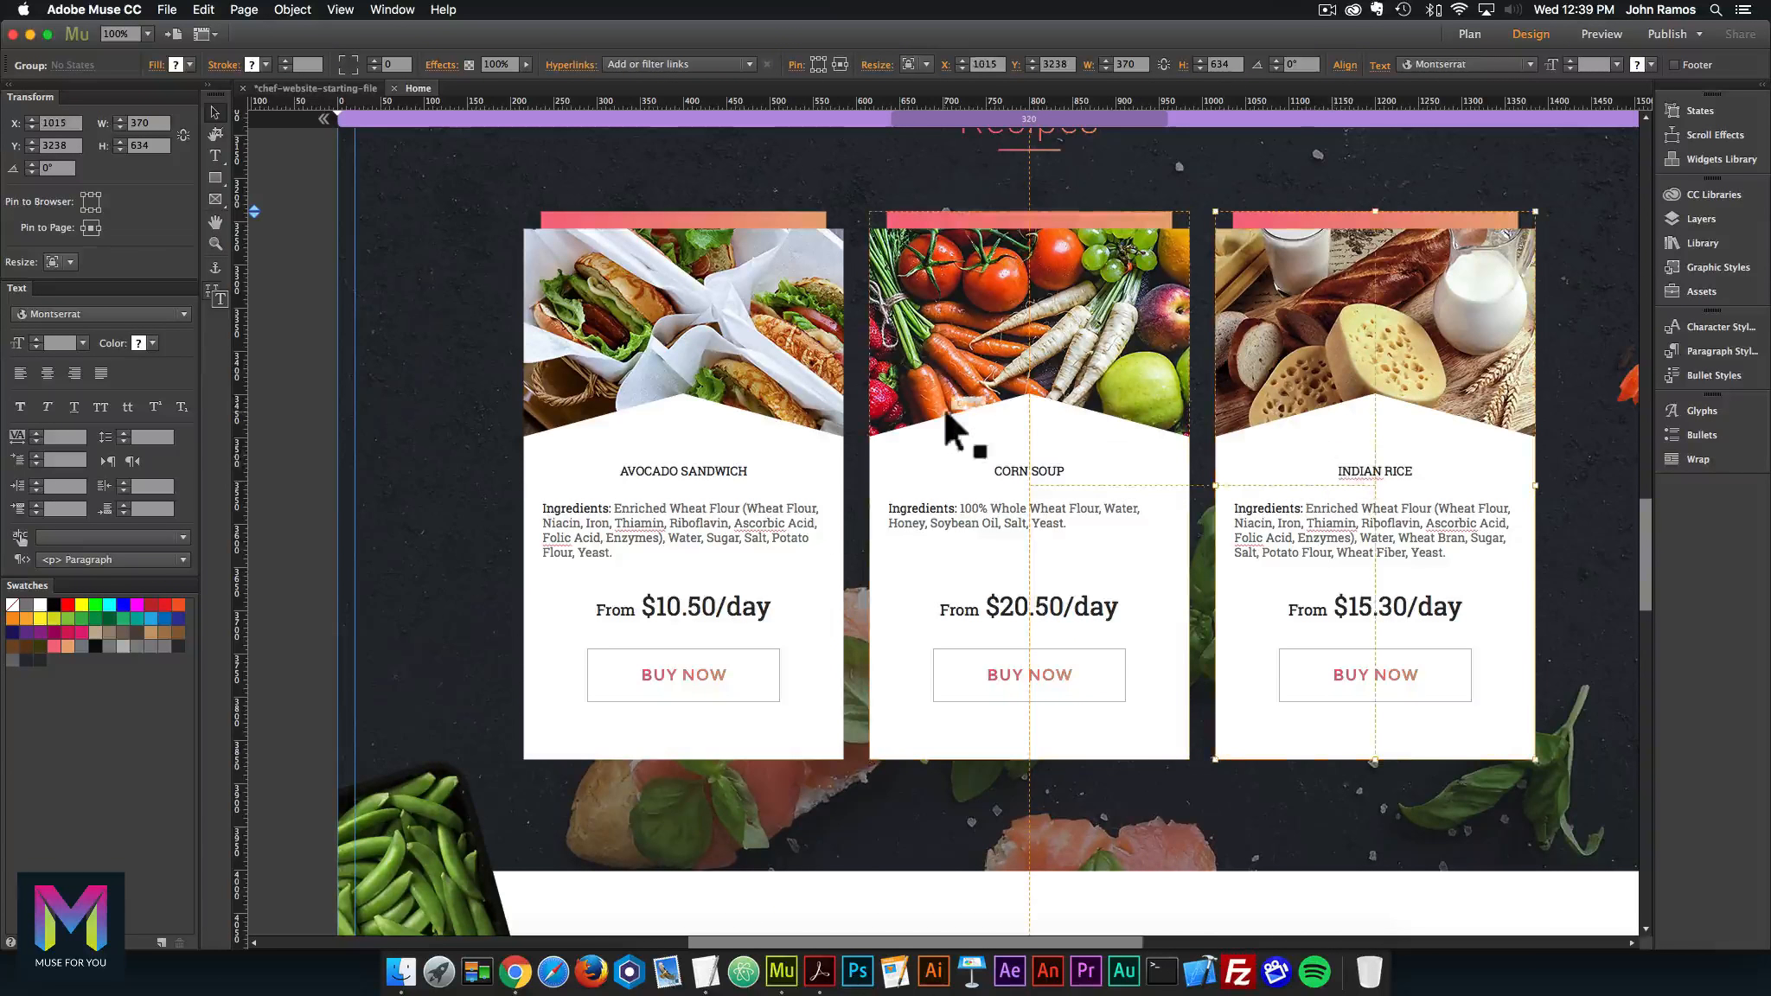
pyautogui.click(712, 407)
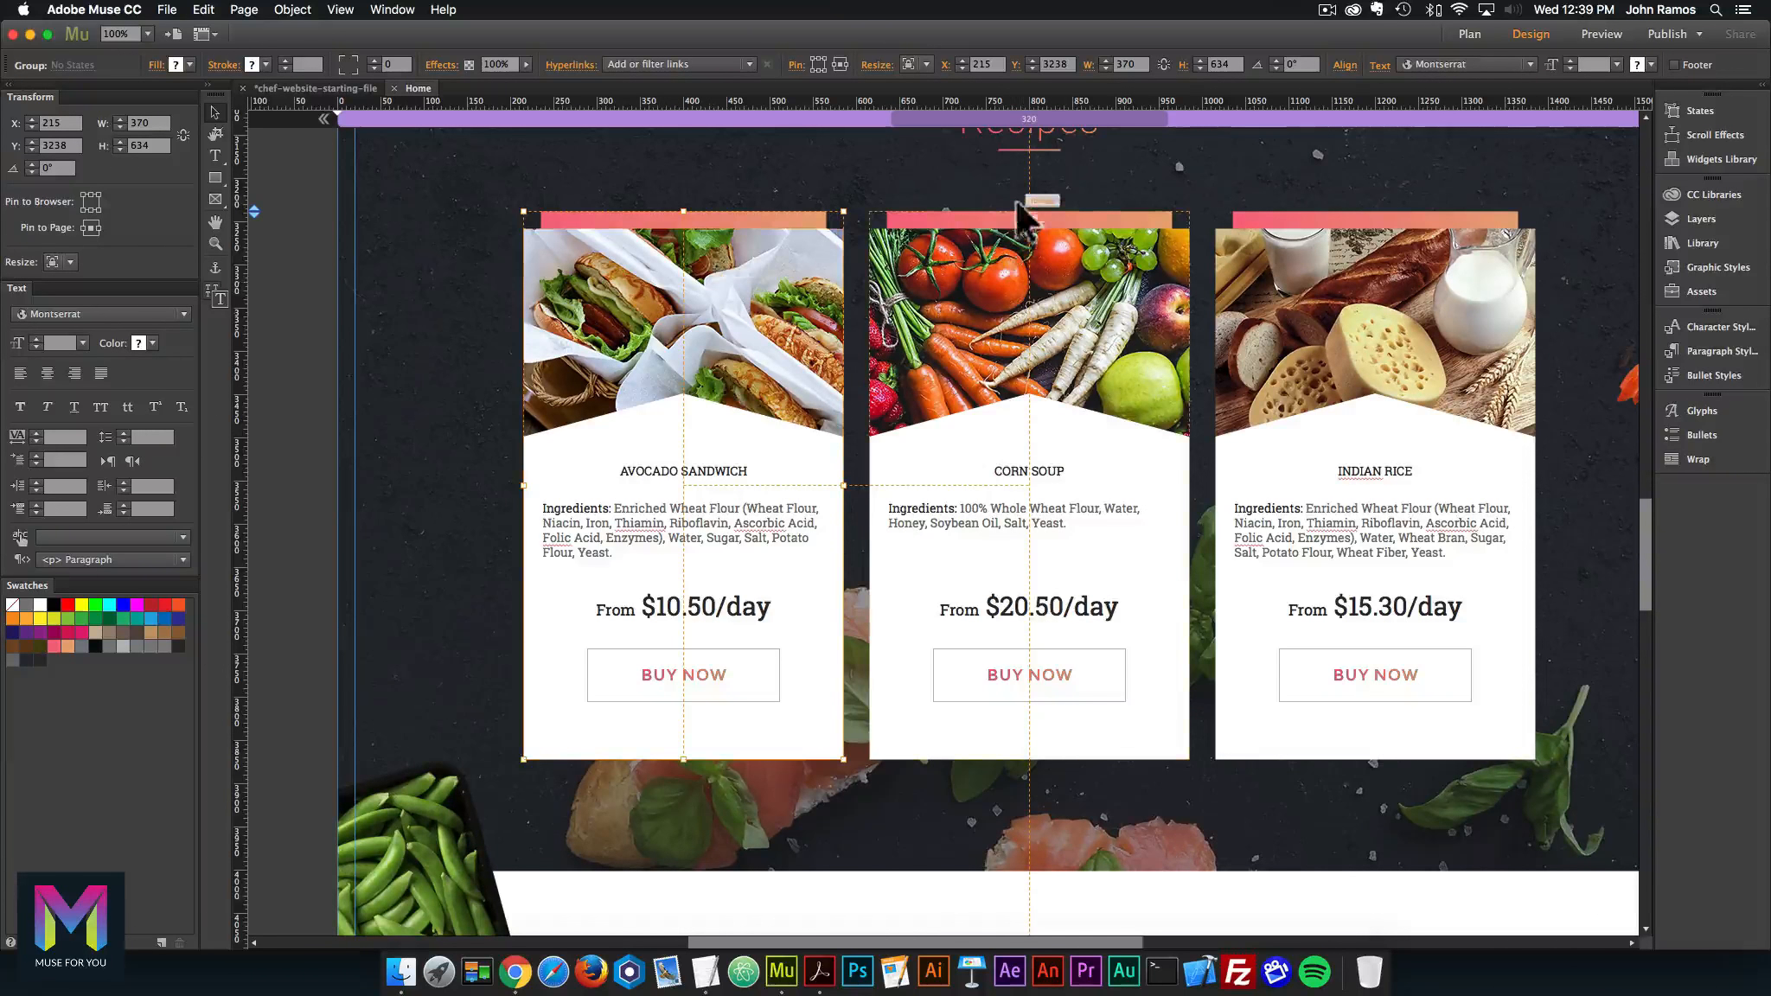
# Step: Group the Our Blog heading with its underline
pyautogui.scroll(-2, 1042, 519)
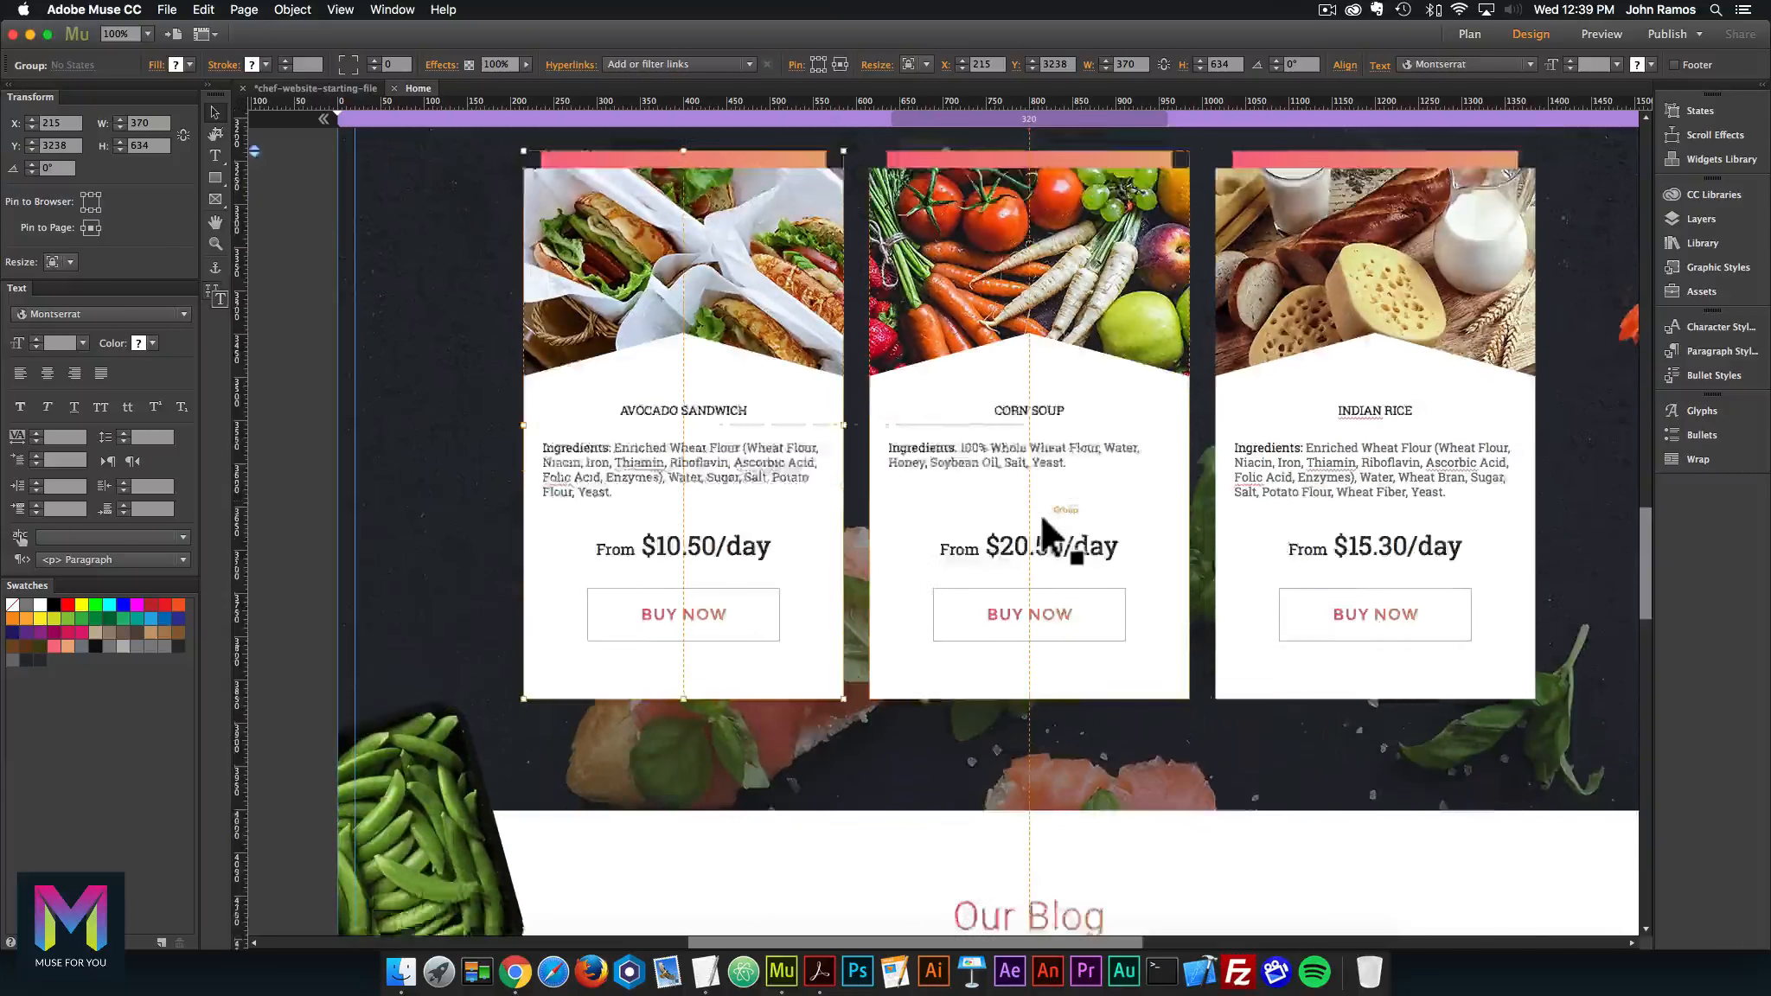
pyautogui.scroll(-6, 1042, 519)
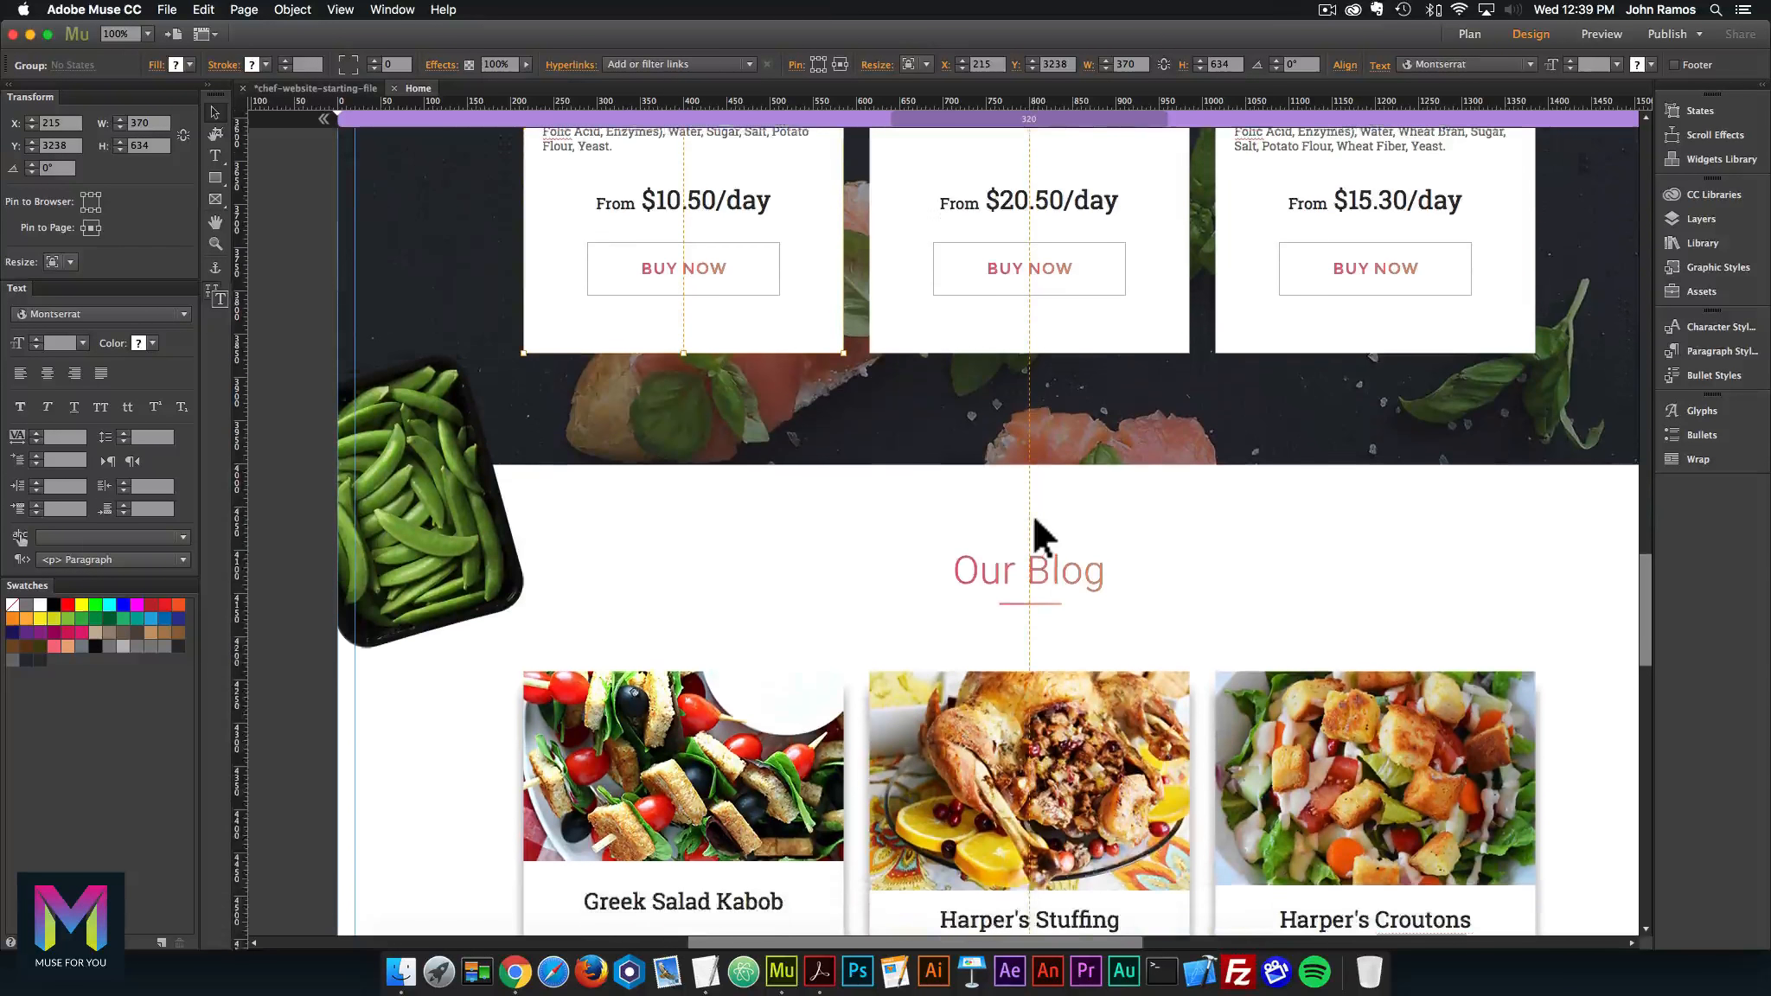
pyautogui.click(1054, 566)
pyautogui.keyDown('shift'); pyautogui.click(1030, 595); pyautogui.keyUp('shift')
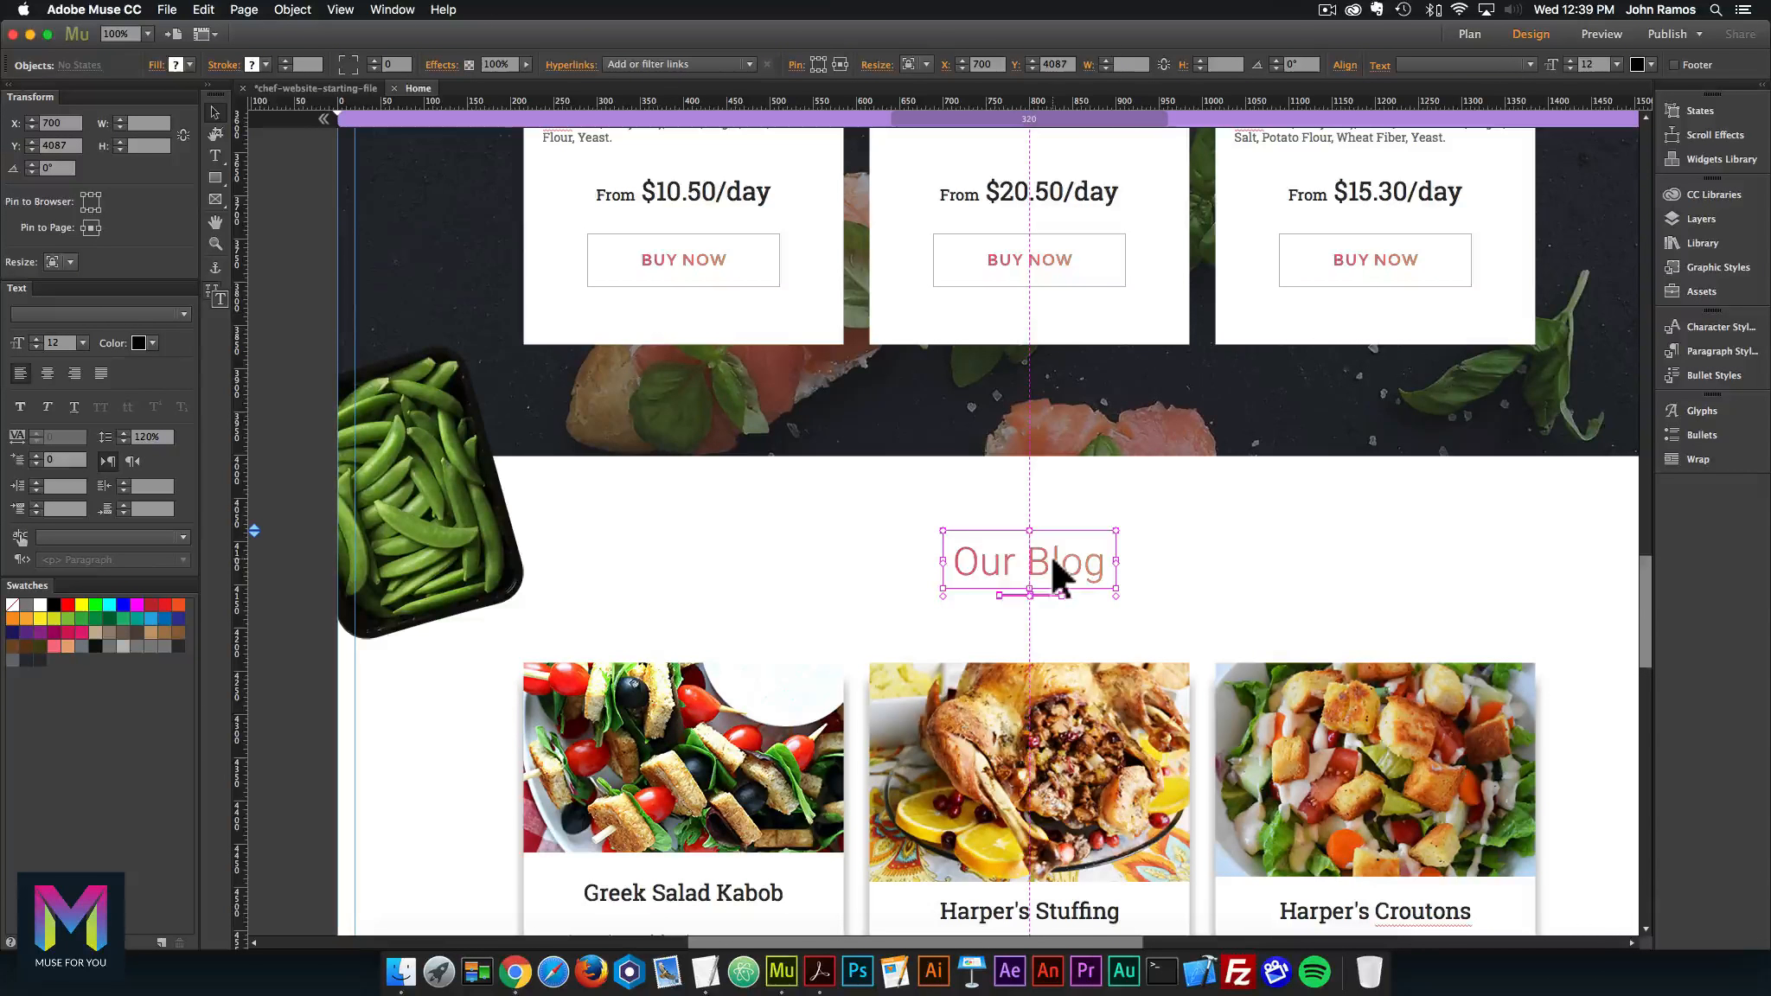
pyautogui.press('super+g')
# Step: Group all elements of each blog card separately: Greek Salad Kabob, Harper's Stuffing and Harper's Croutons
pyautogui.scroll(-4, 1057, 562)
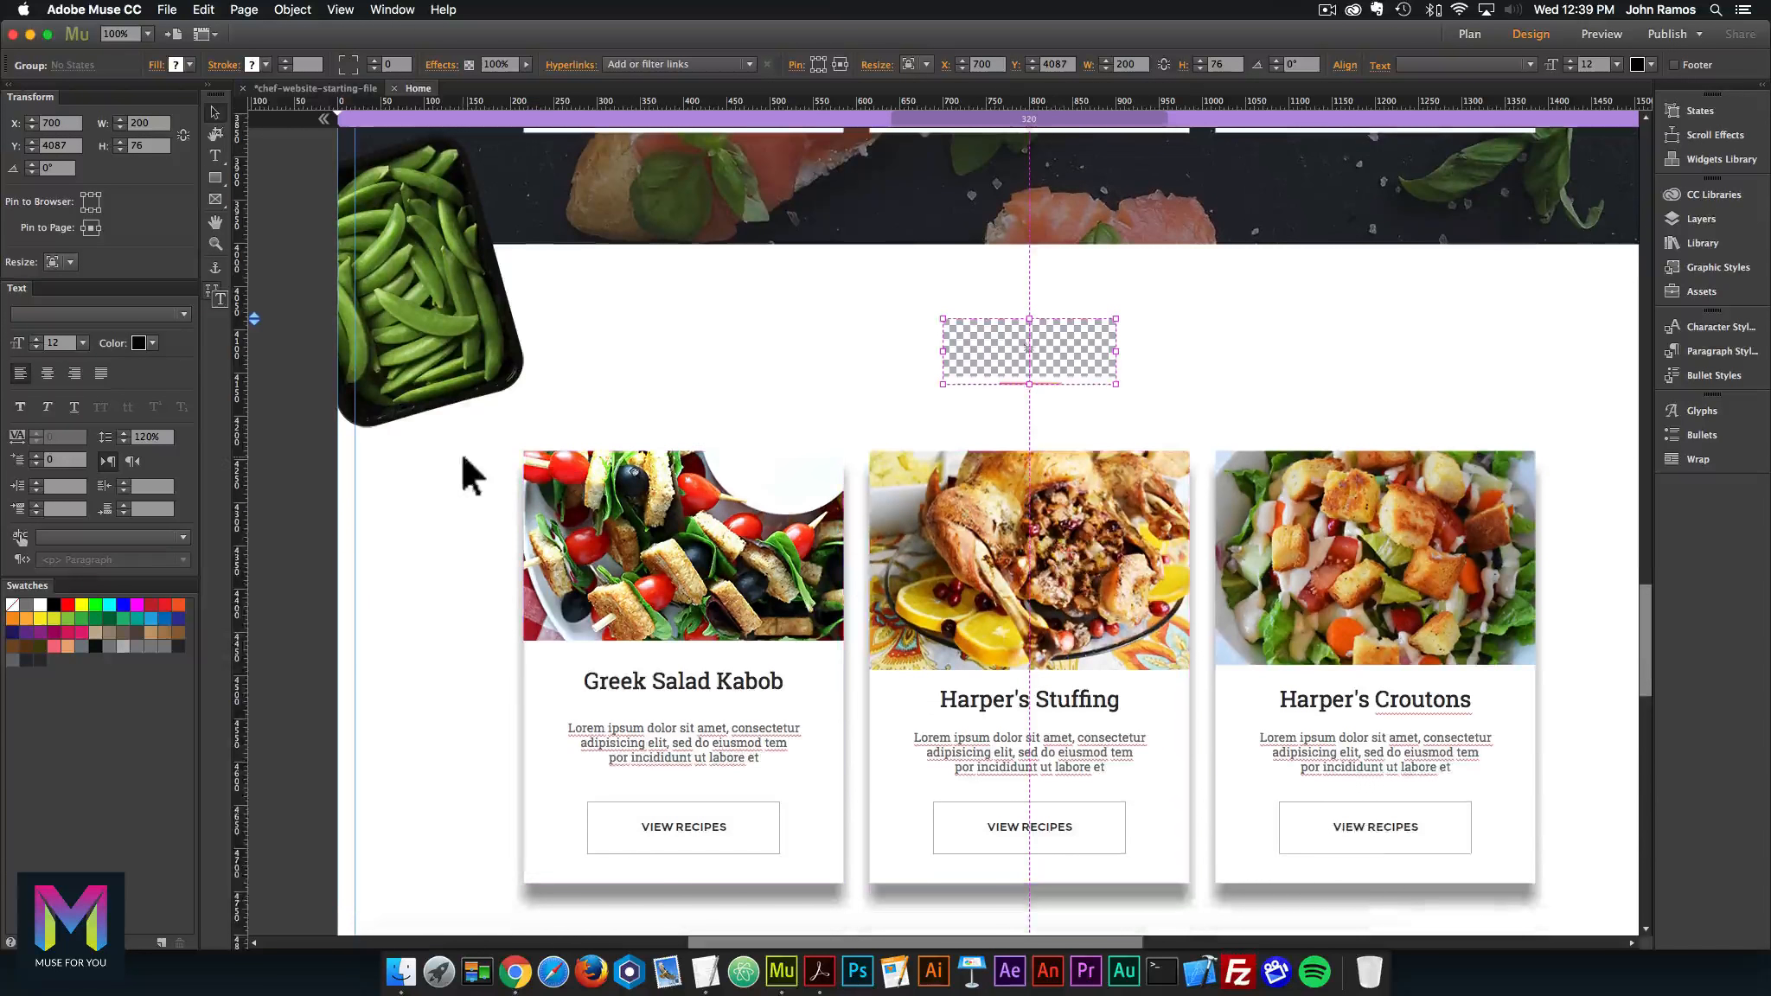
pyautogui.moveTo(464, 456); pyautogui.dragTo(827, 892)
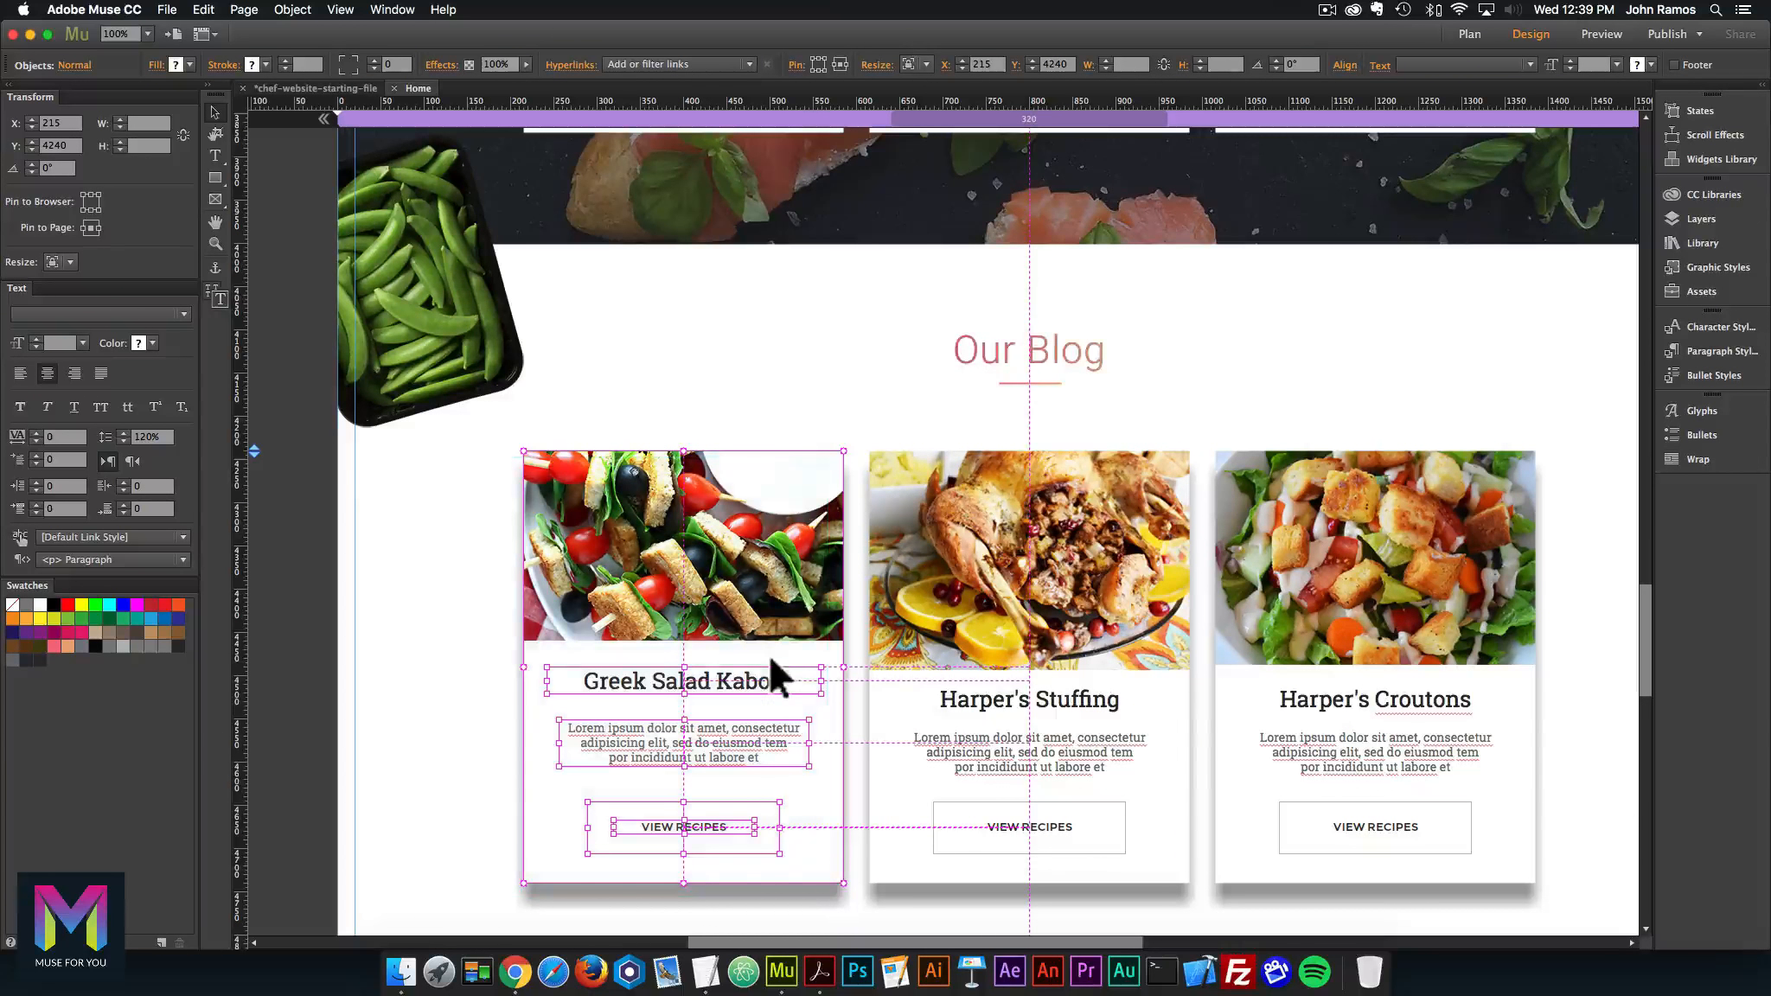
pyautogui.press('super+g')
pyautogui.moveTo(853, 405); pyautogui.dragTo(1194, 828)
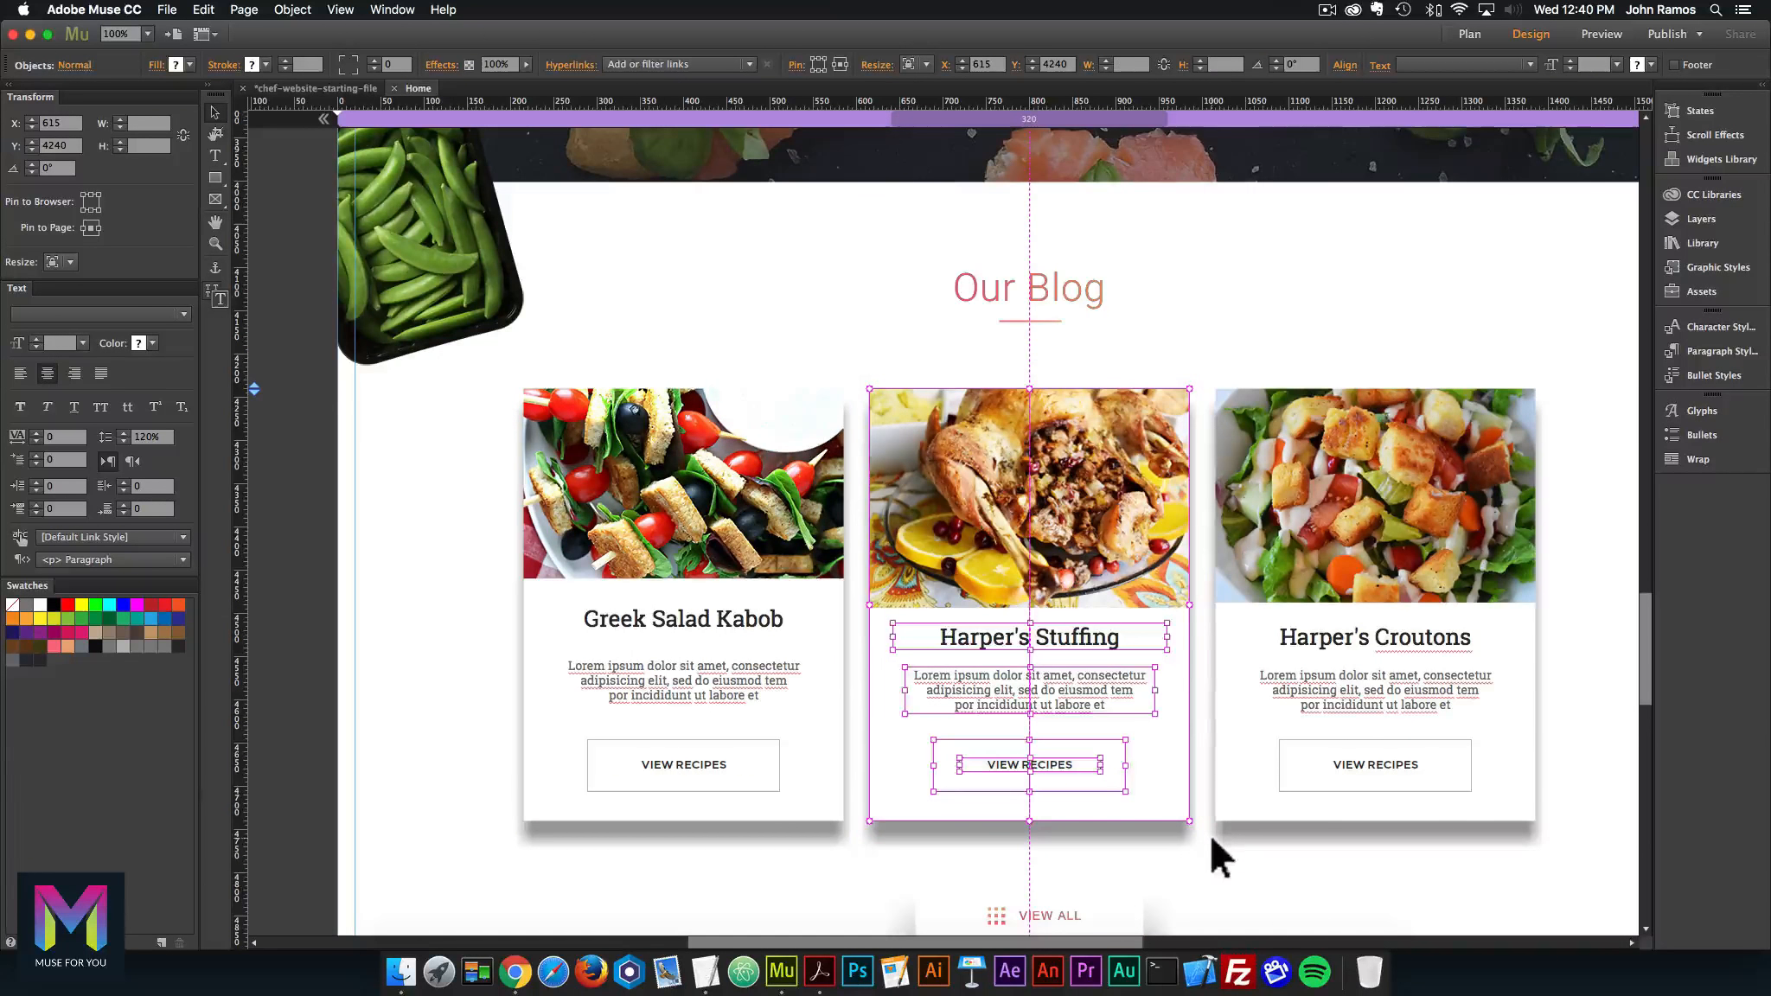
pyautogui.press('super+g')
pyautogui.moveTo(1211, 356); pyautogui.dragTo(1558, 814)
pyautogui.press('super+g')
# Step: Group the View All button's background, icon and label, and select the Greek Salad Kabob card to check its grouping
pyautogui.scroll(-3, 1557, 818)
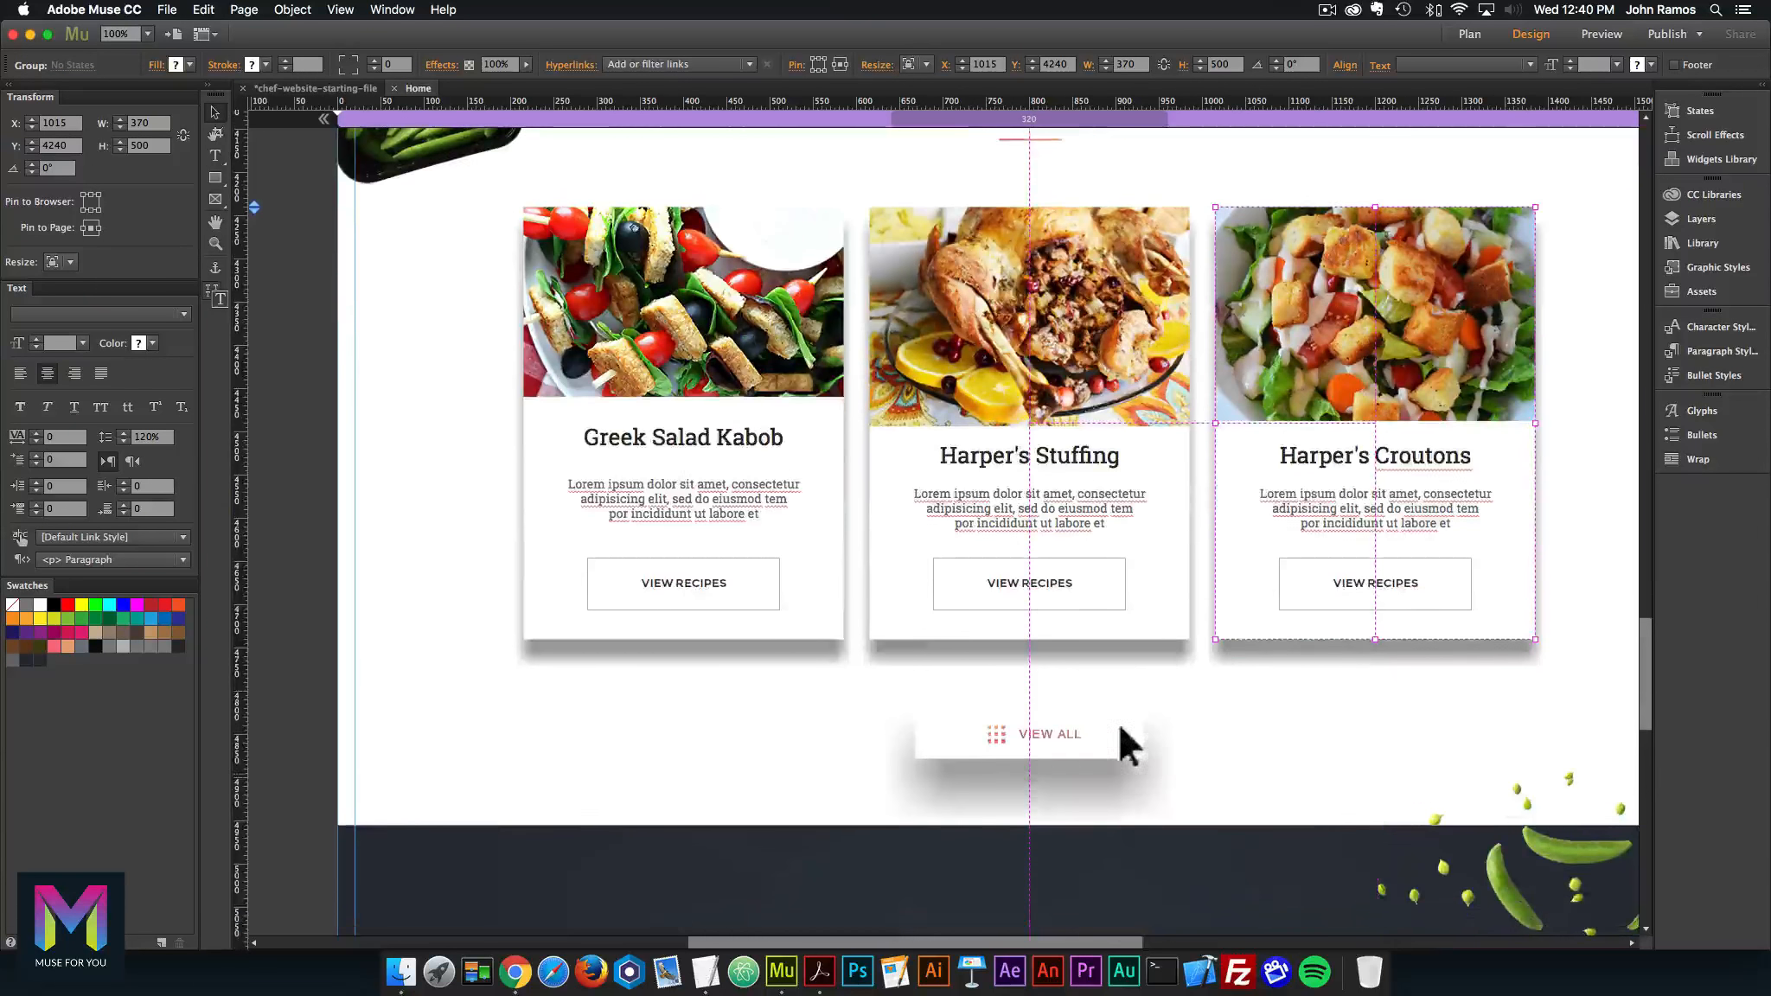
pyautogui.moveTo(862, 680); pyautogui.dragTo(1211, 777)
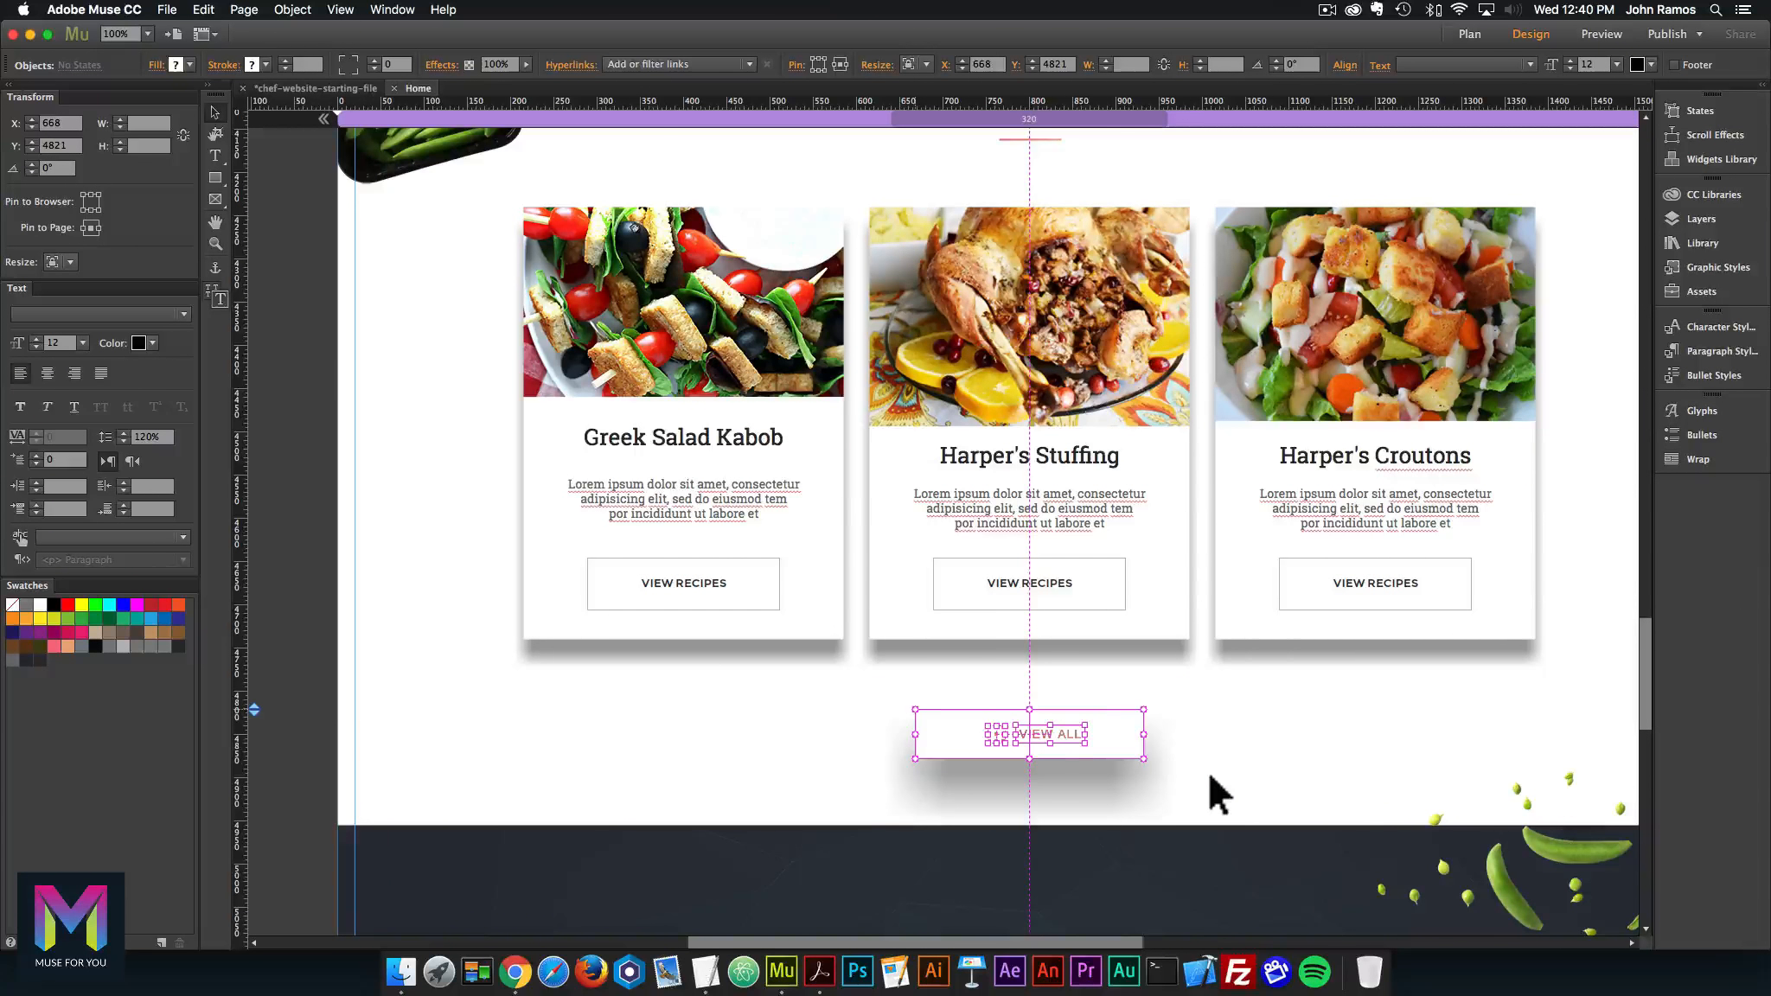
pyautogui.press('super+g')
pyautogui.scroll(-2, 1209, 774)
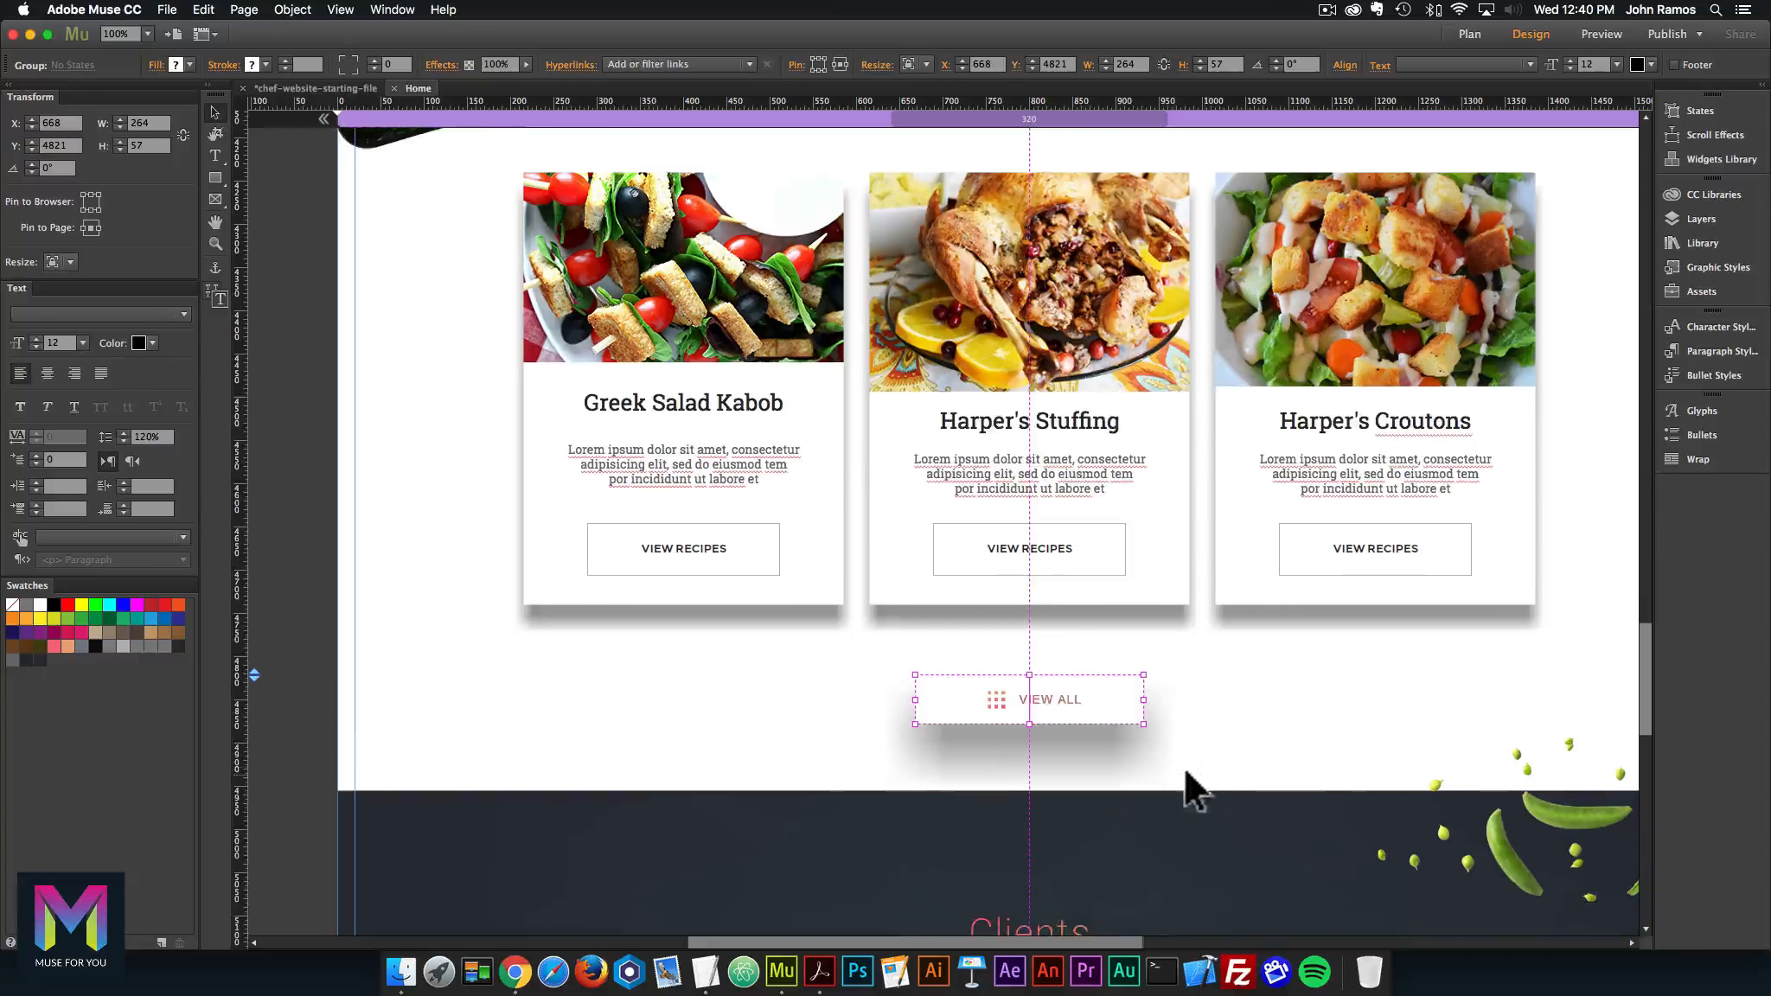
pyautogui.click(780, 482)
pyautogui.moveTo(814, 435); pyautogui.dragTo(967, 548)
# Step: Group the Clients heading with its underline
pyautogui.scroll(-3, 995, 570)
pyautogui.scroll(-5, 994, 570)
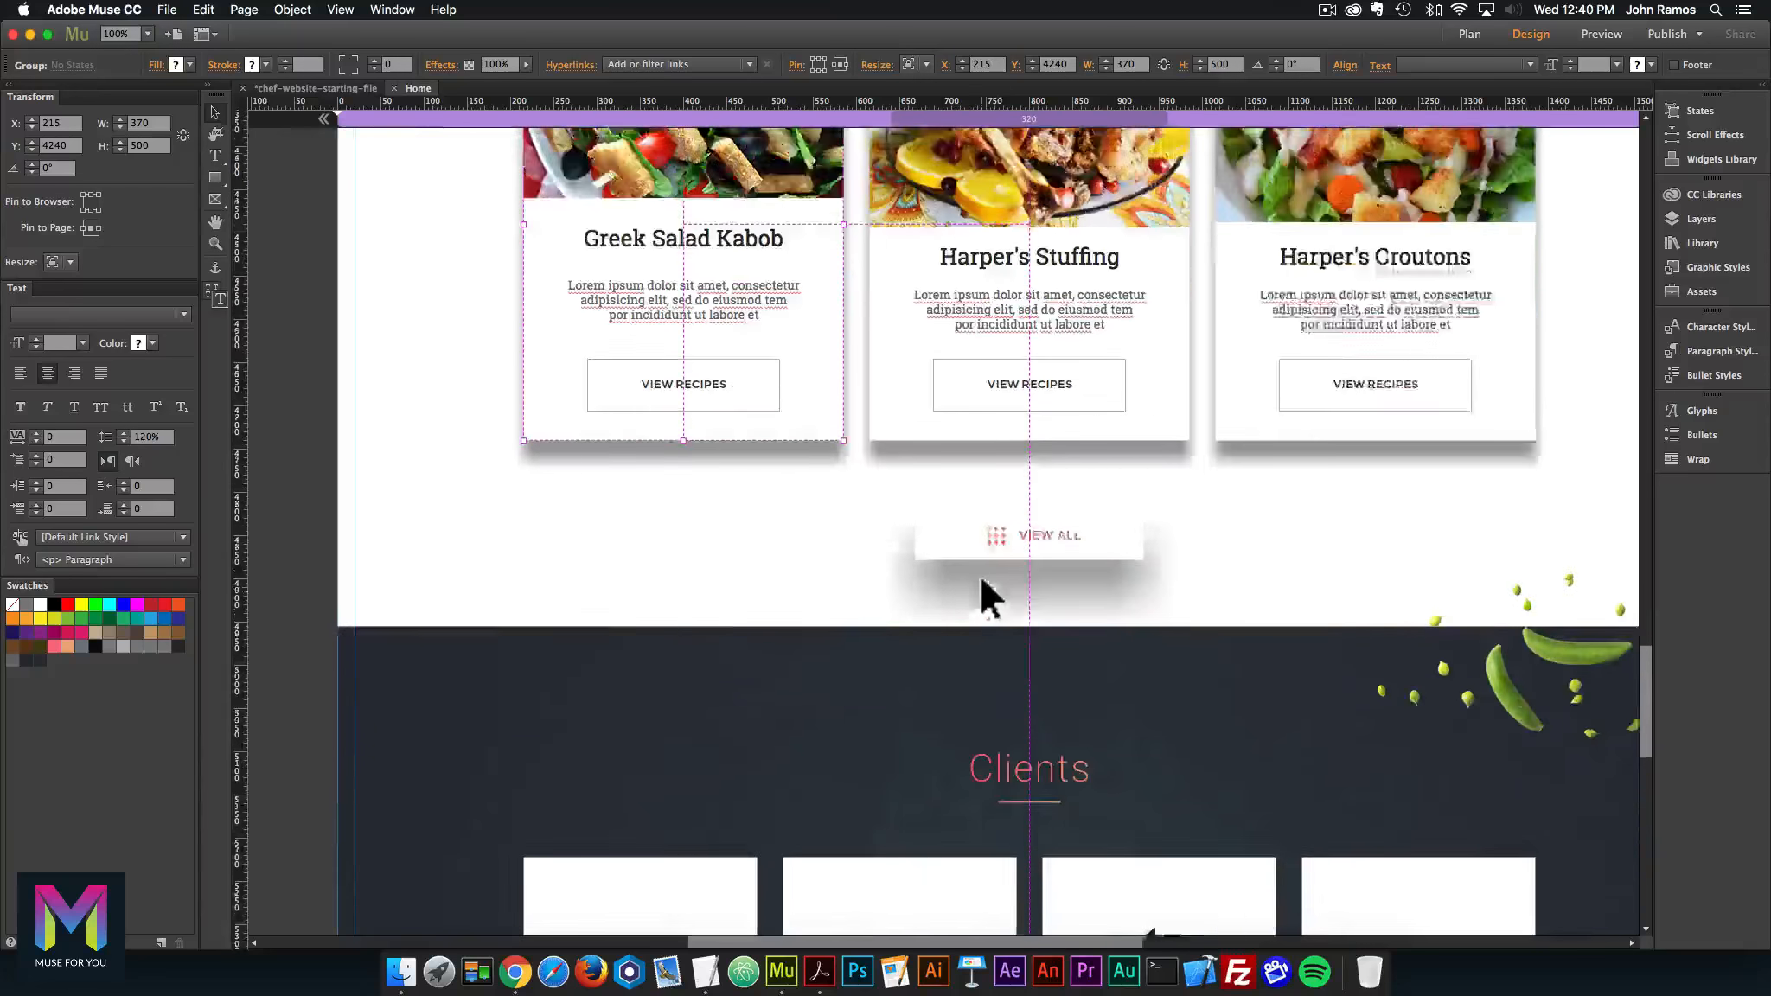
pyautogui.scroll(-1, 977, 576)
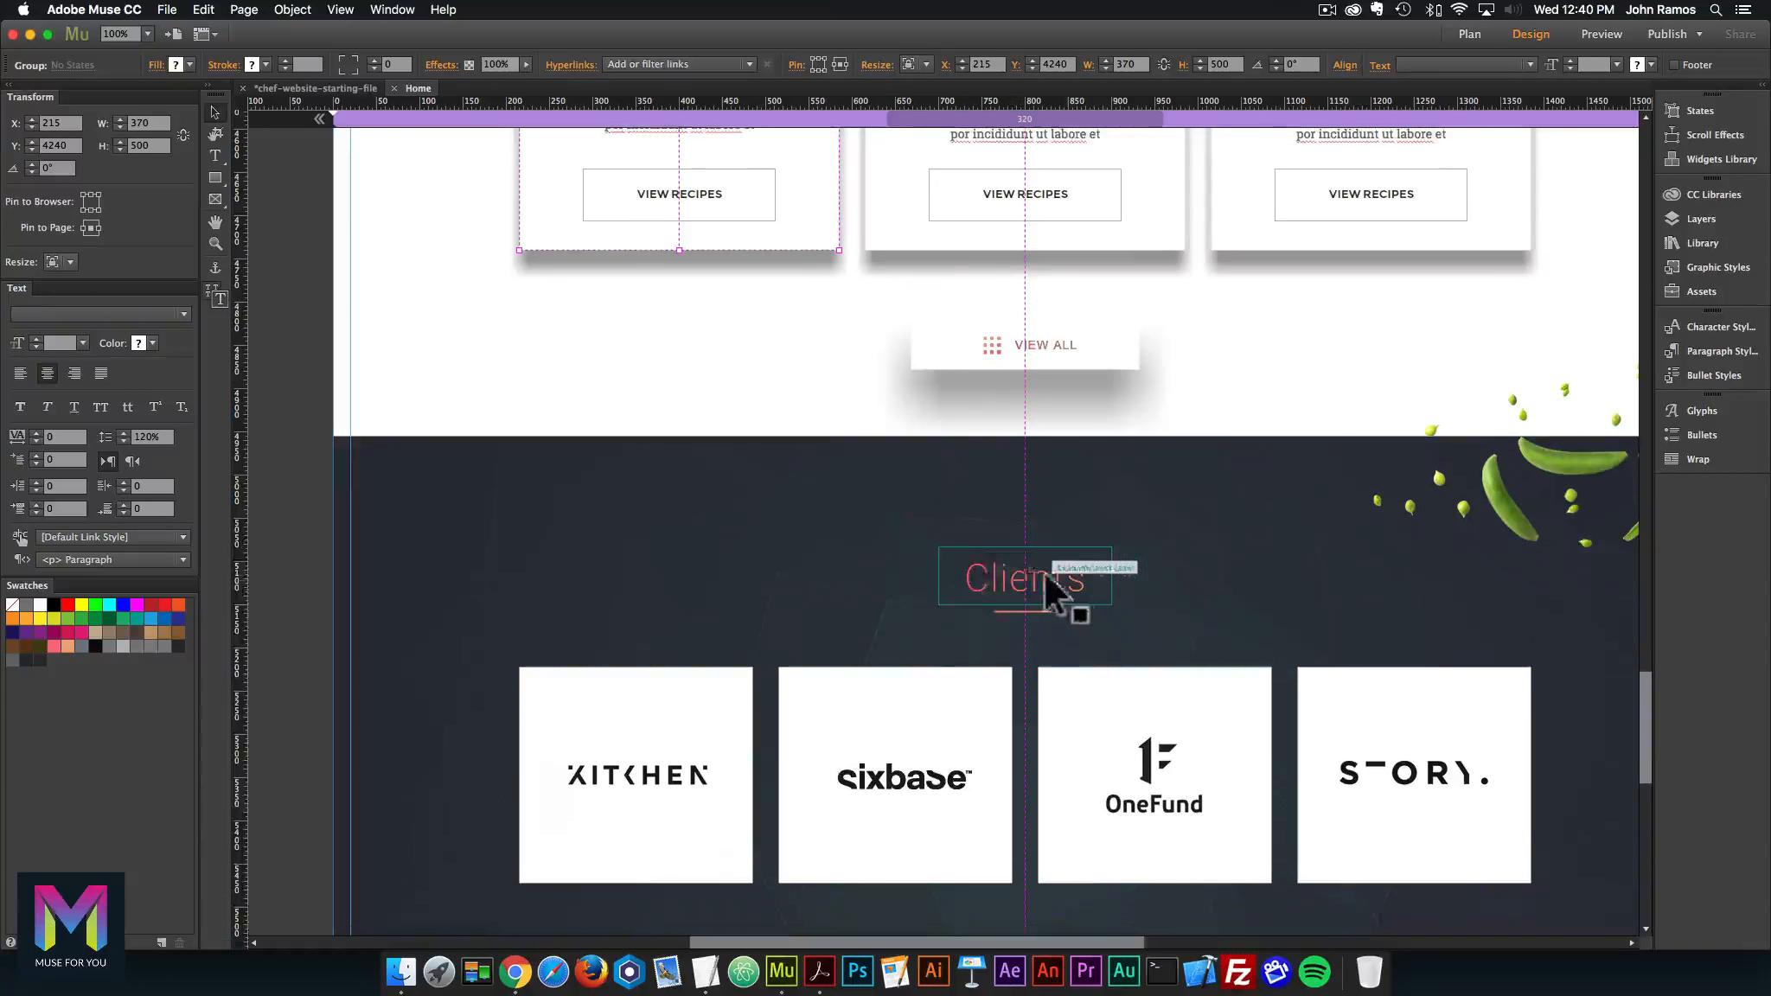
pyautogui.click(1037, 583)
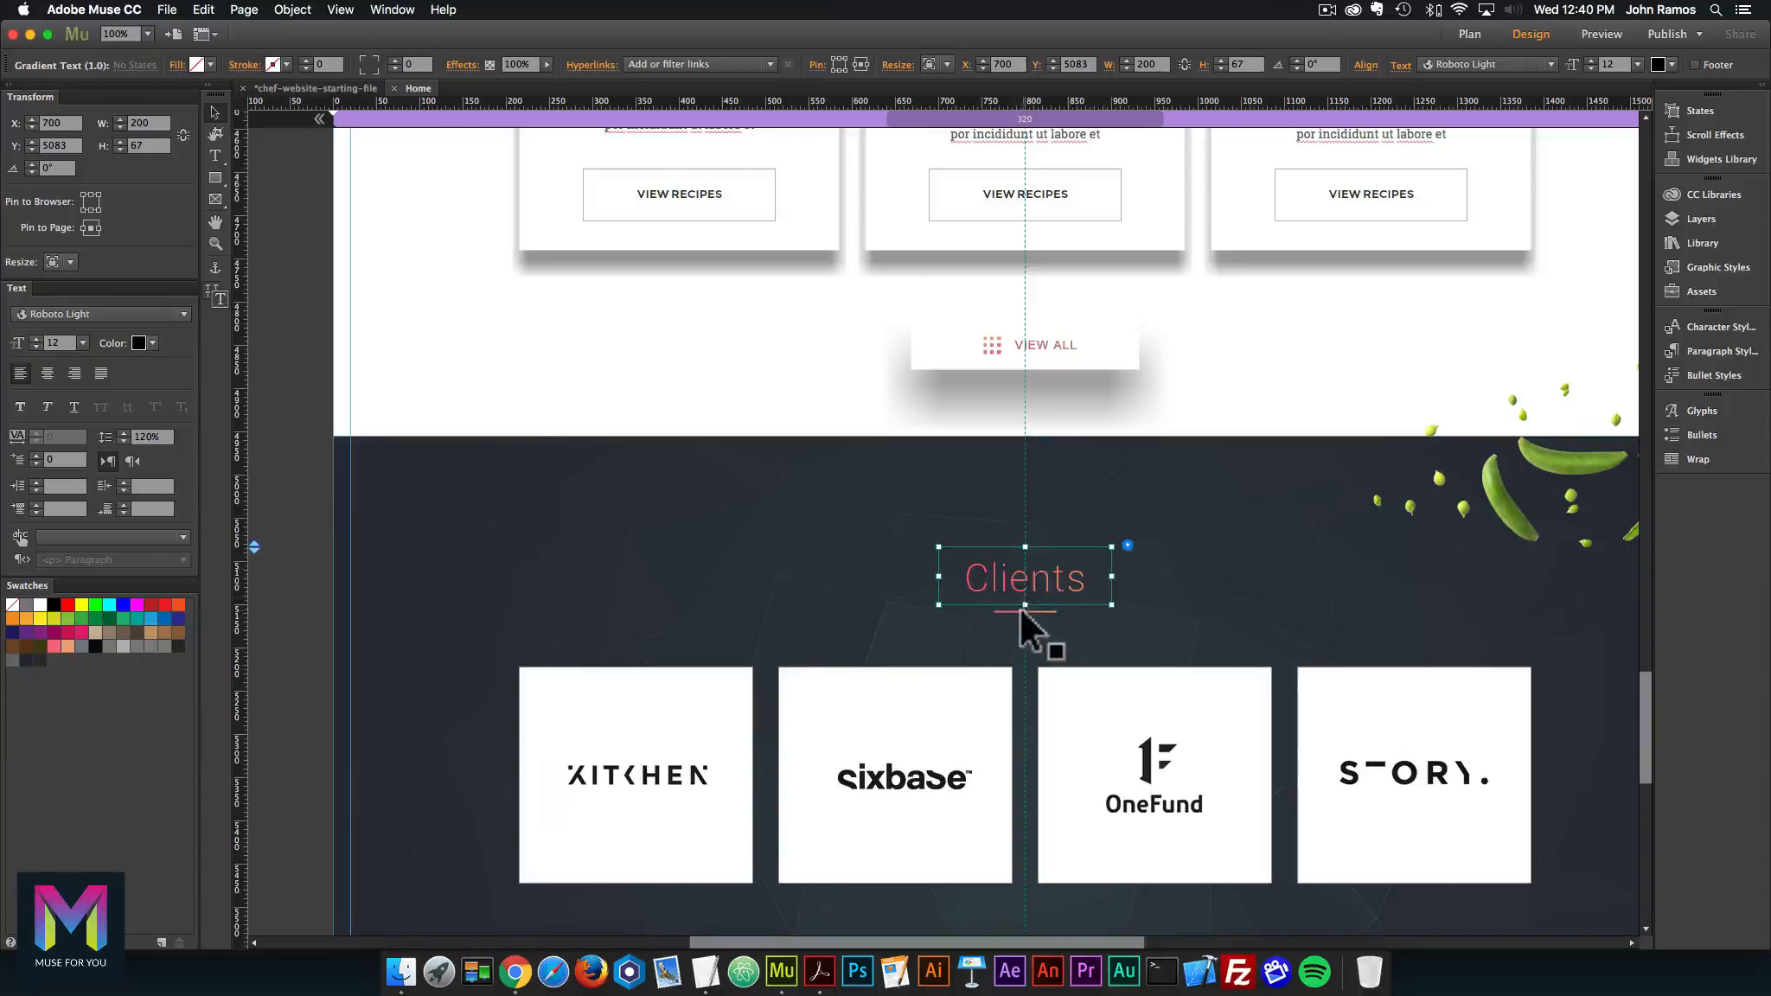
pyautogui.keyDown('shift'); pyautogui.click(1021, 610); pyautogui.keyUp('shift')
pyautogui.press('super+g')
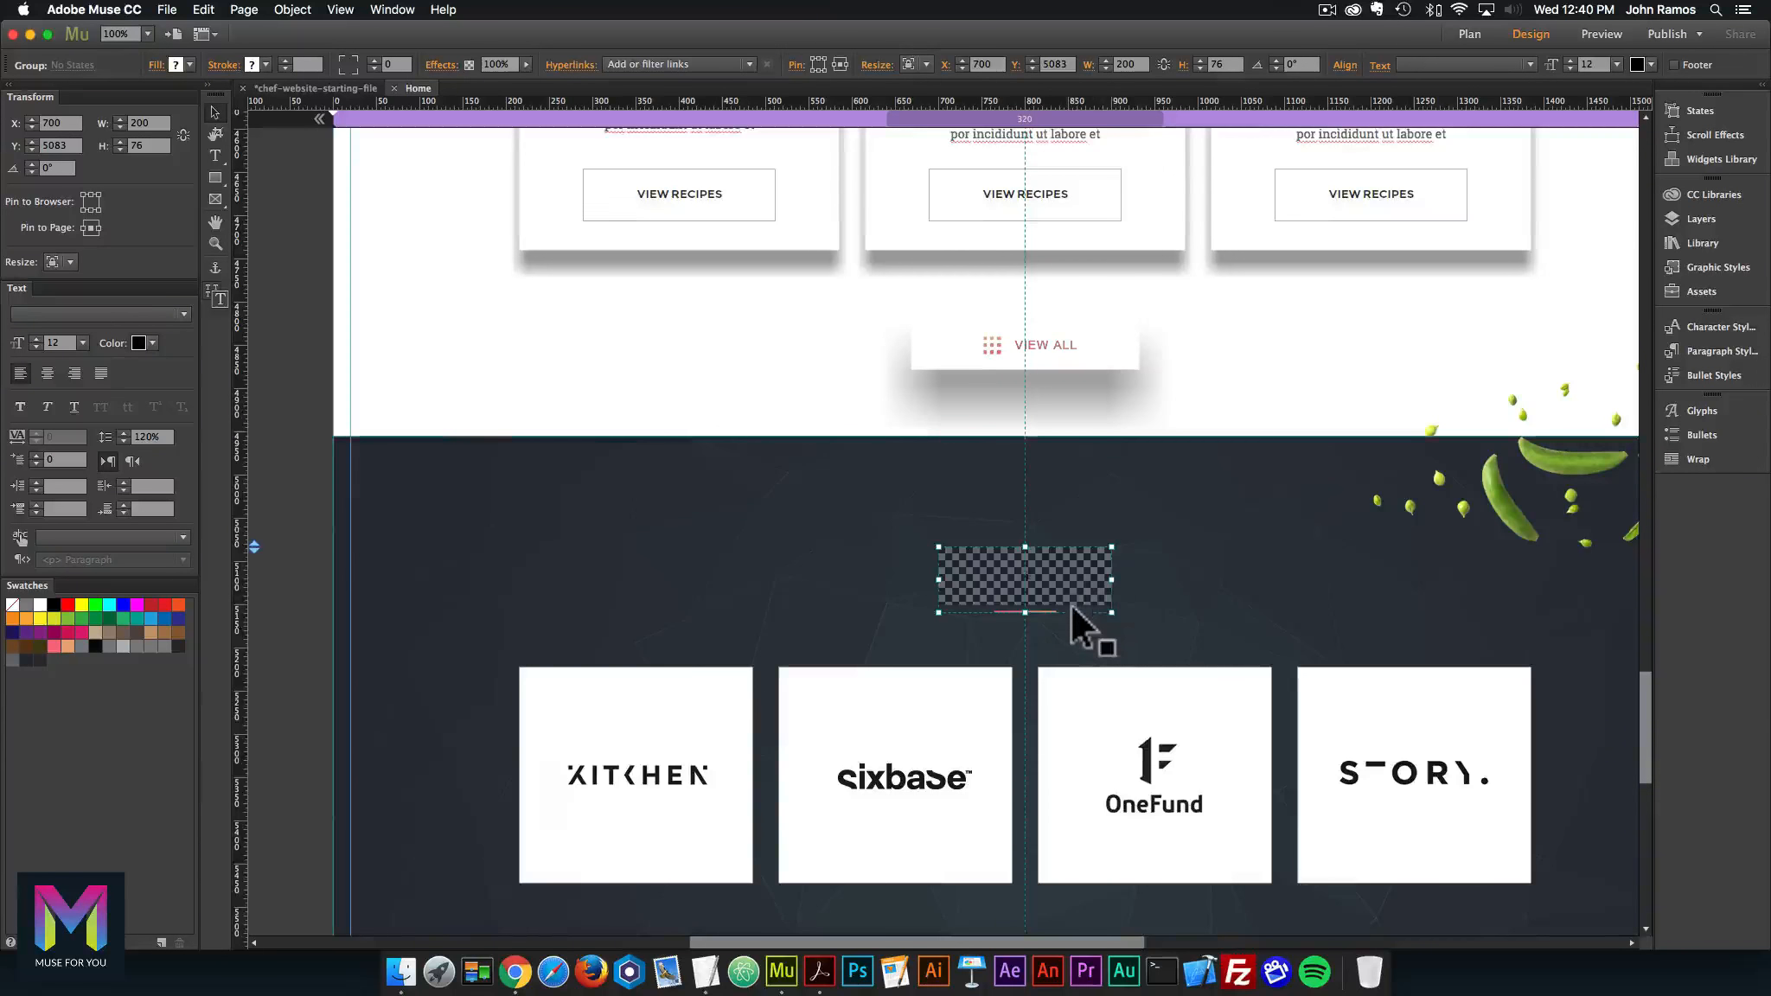
# Step: Select the white rectangle behind the Kitchen logo to check the client tiles
pyautogui.scroll(-3, 1071, 606)
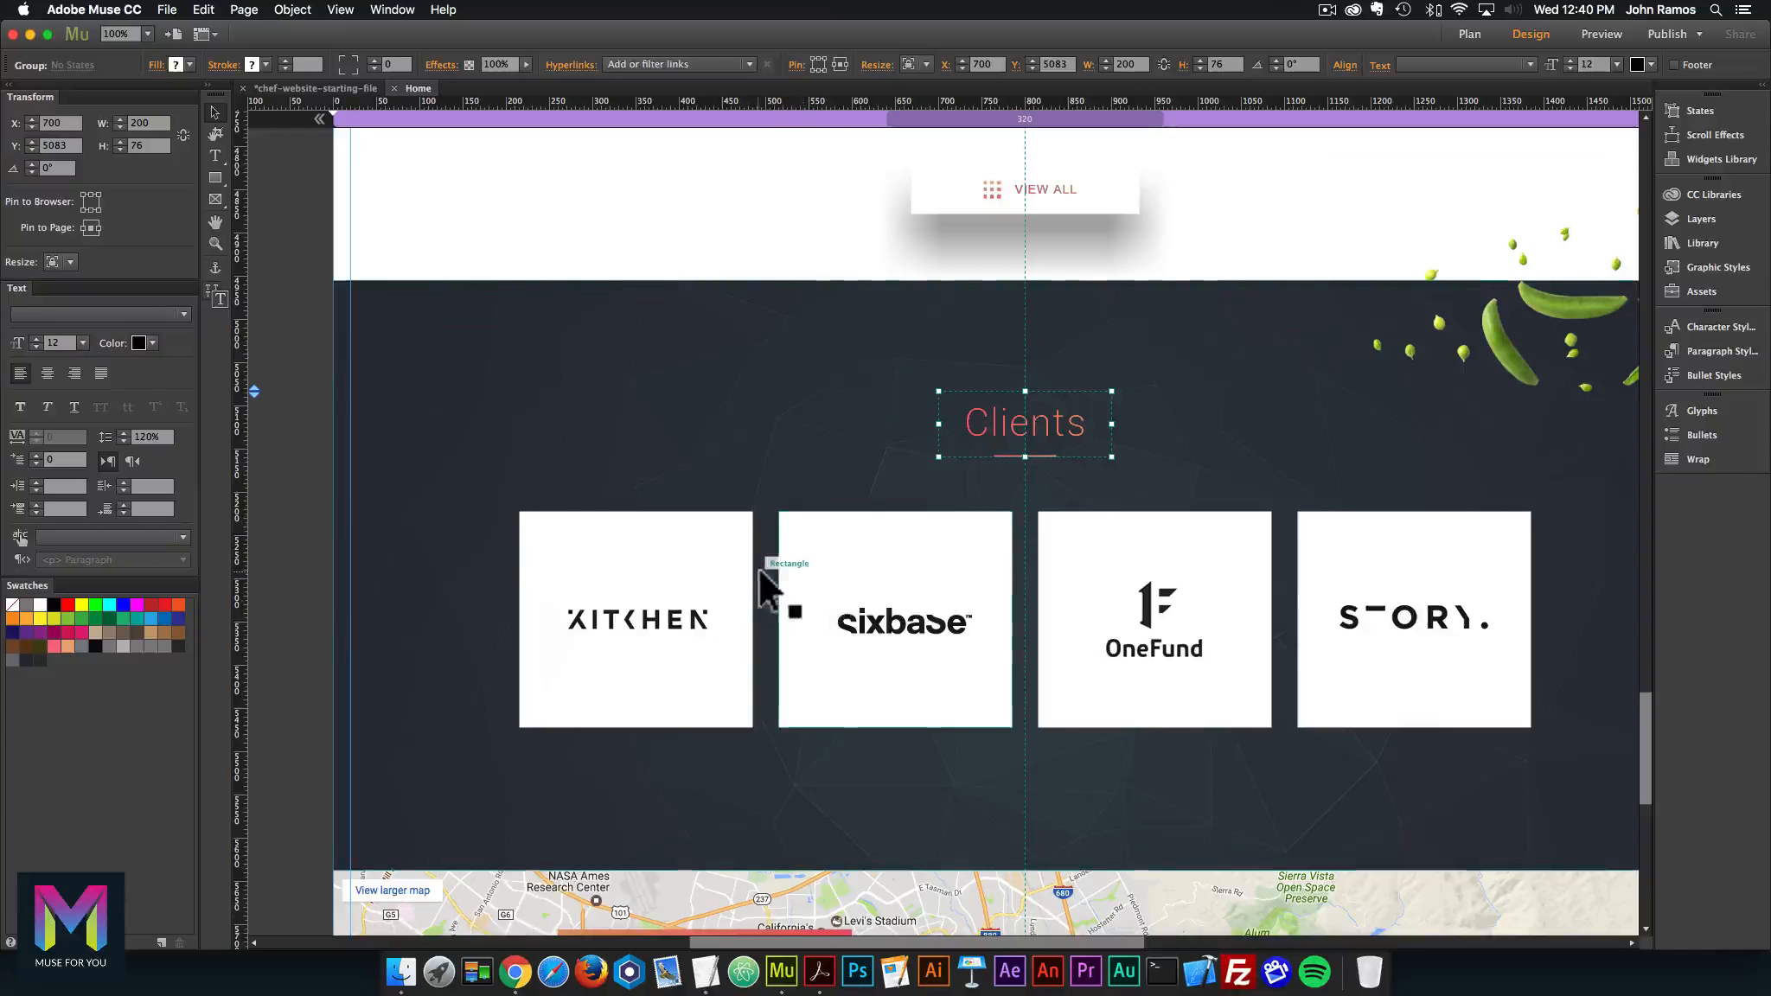
pyautogui.scroll(-1, 731, 556)
pyautogui.click(697, 542)
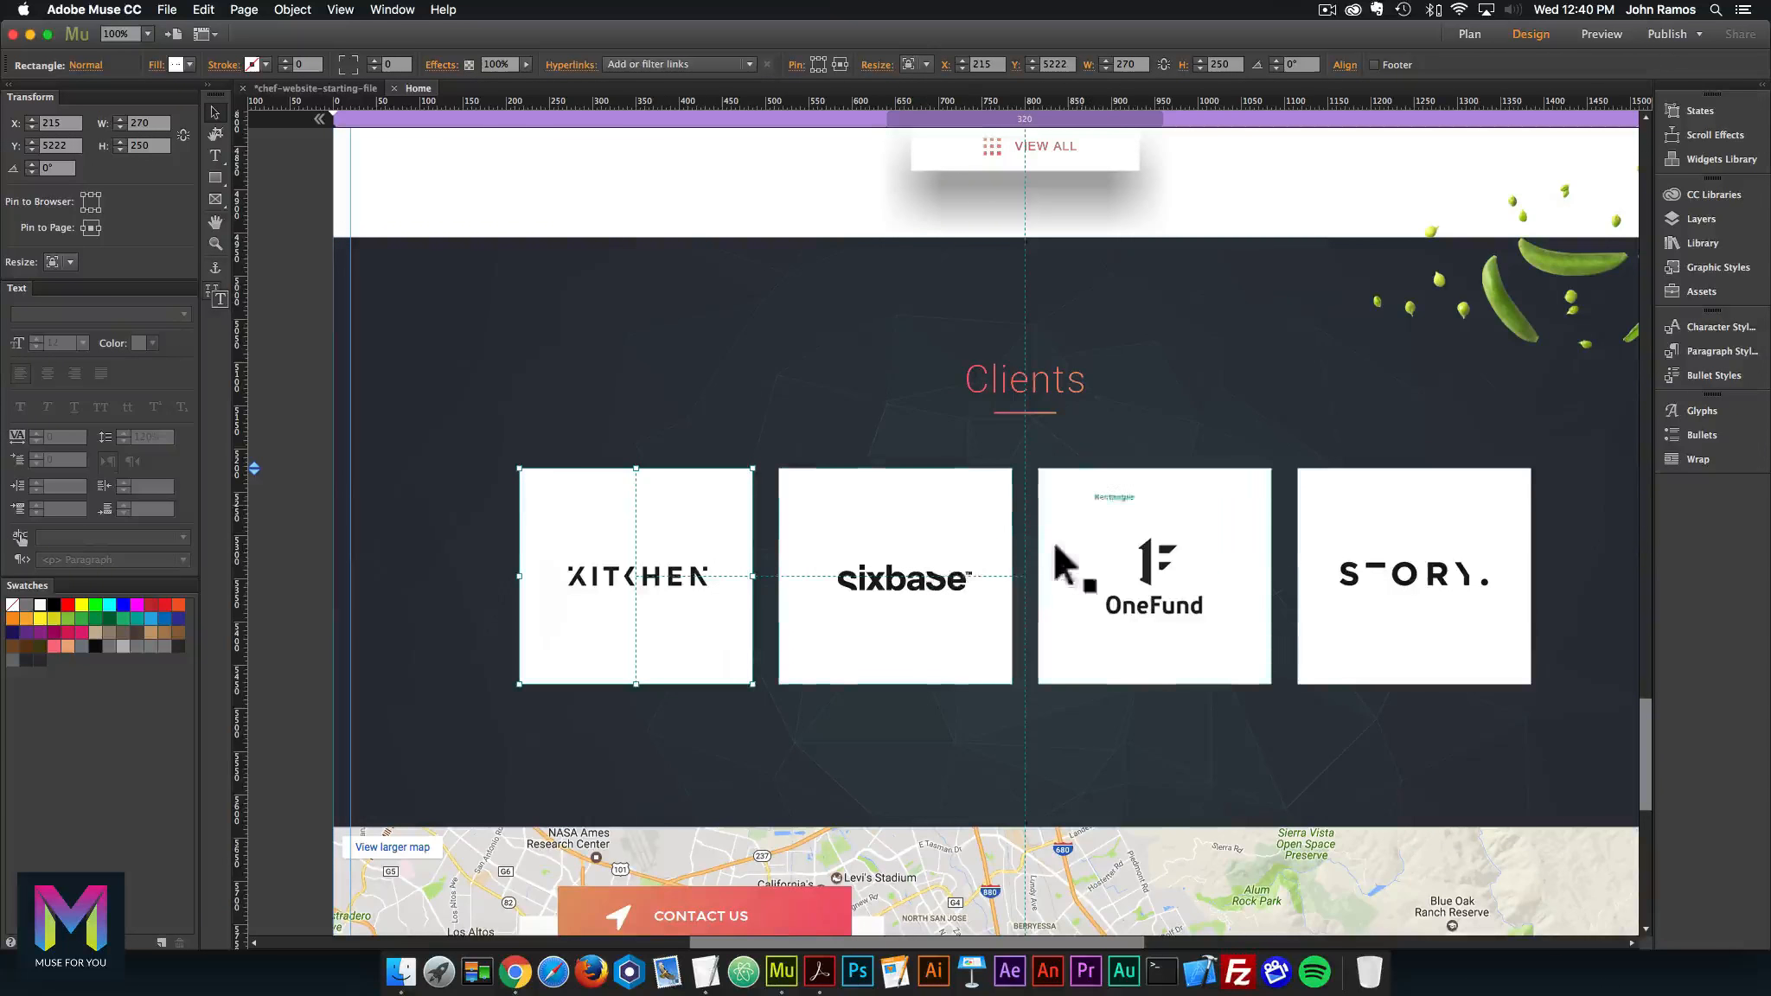
# Step: Group the Contact Us bar, its label and arrow icon with the white panel, address text and working hours over the map
pyautogui.scroll(-2, 1116, 584)
pyautogui.scroll(-10, 960, 497)
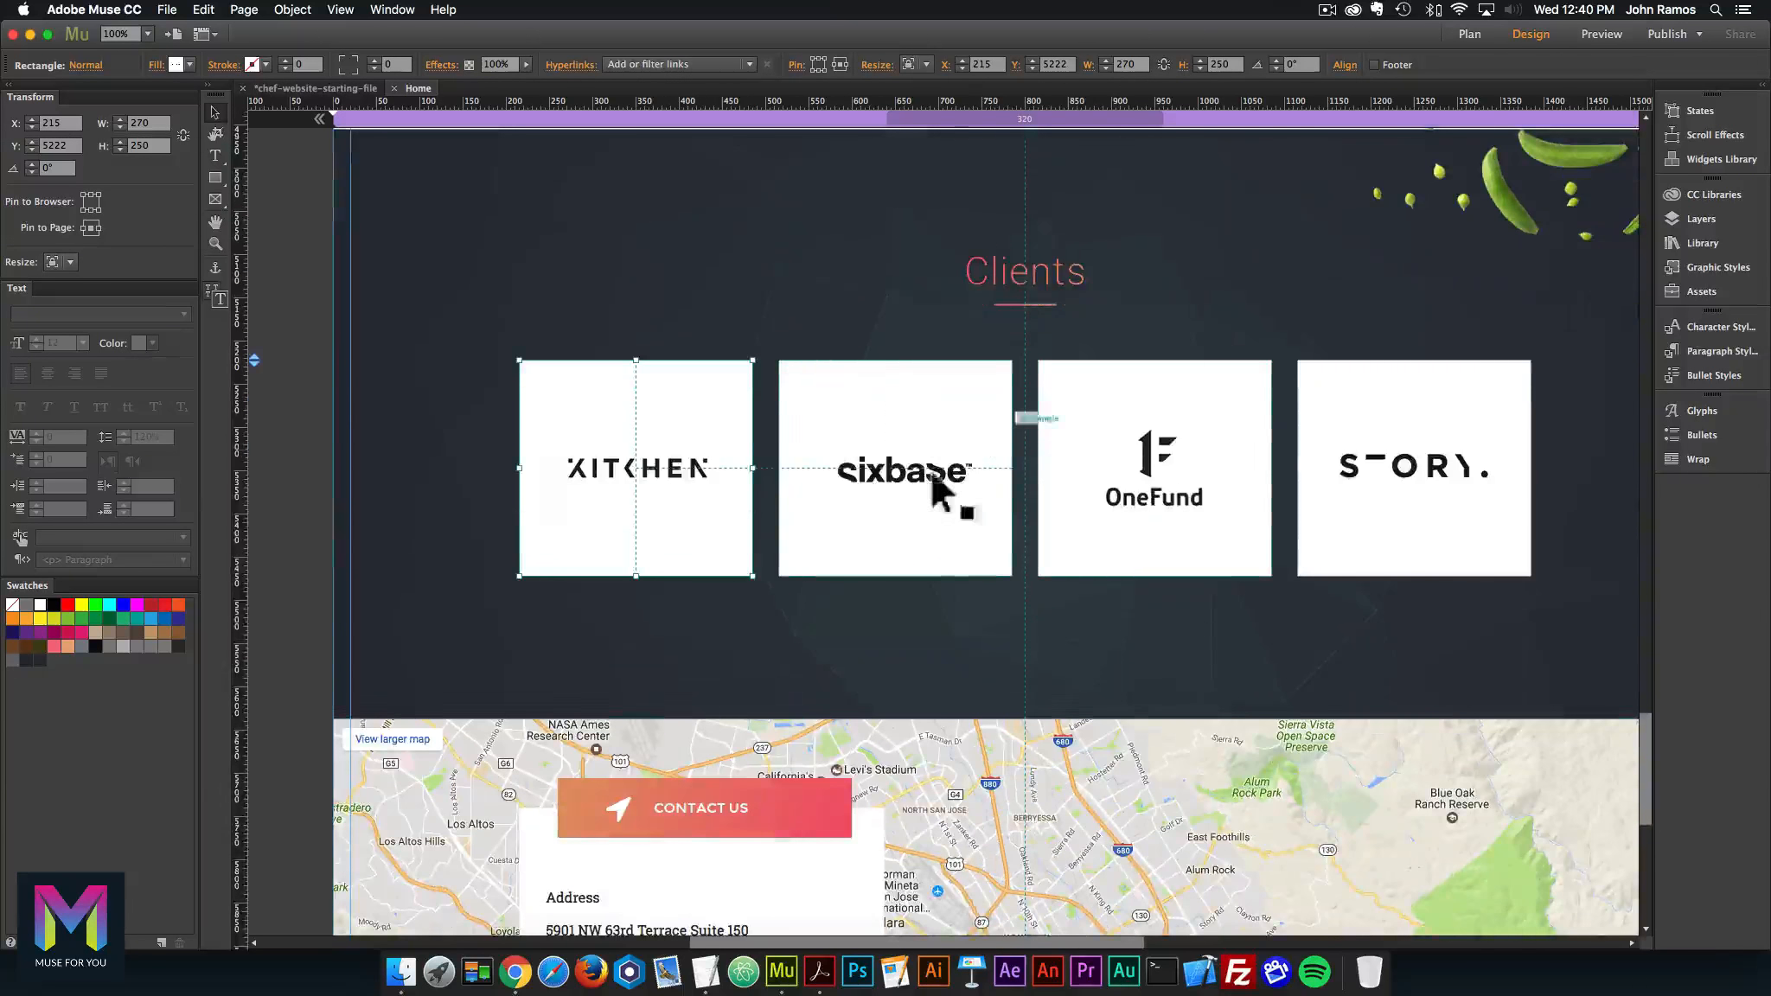
pyautogui.scroll(-1, 966, 500)
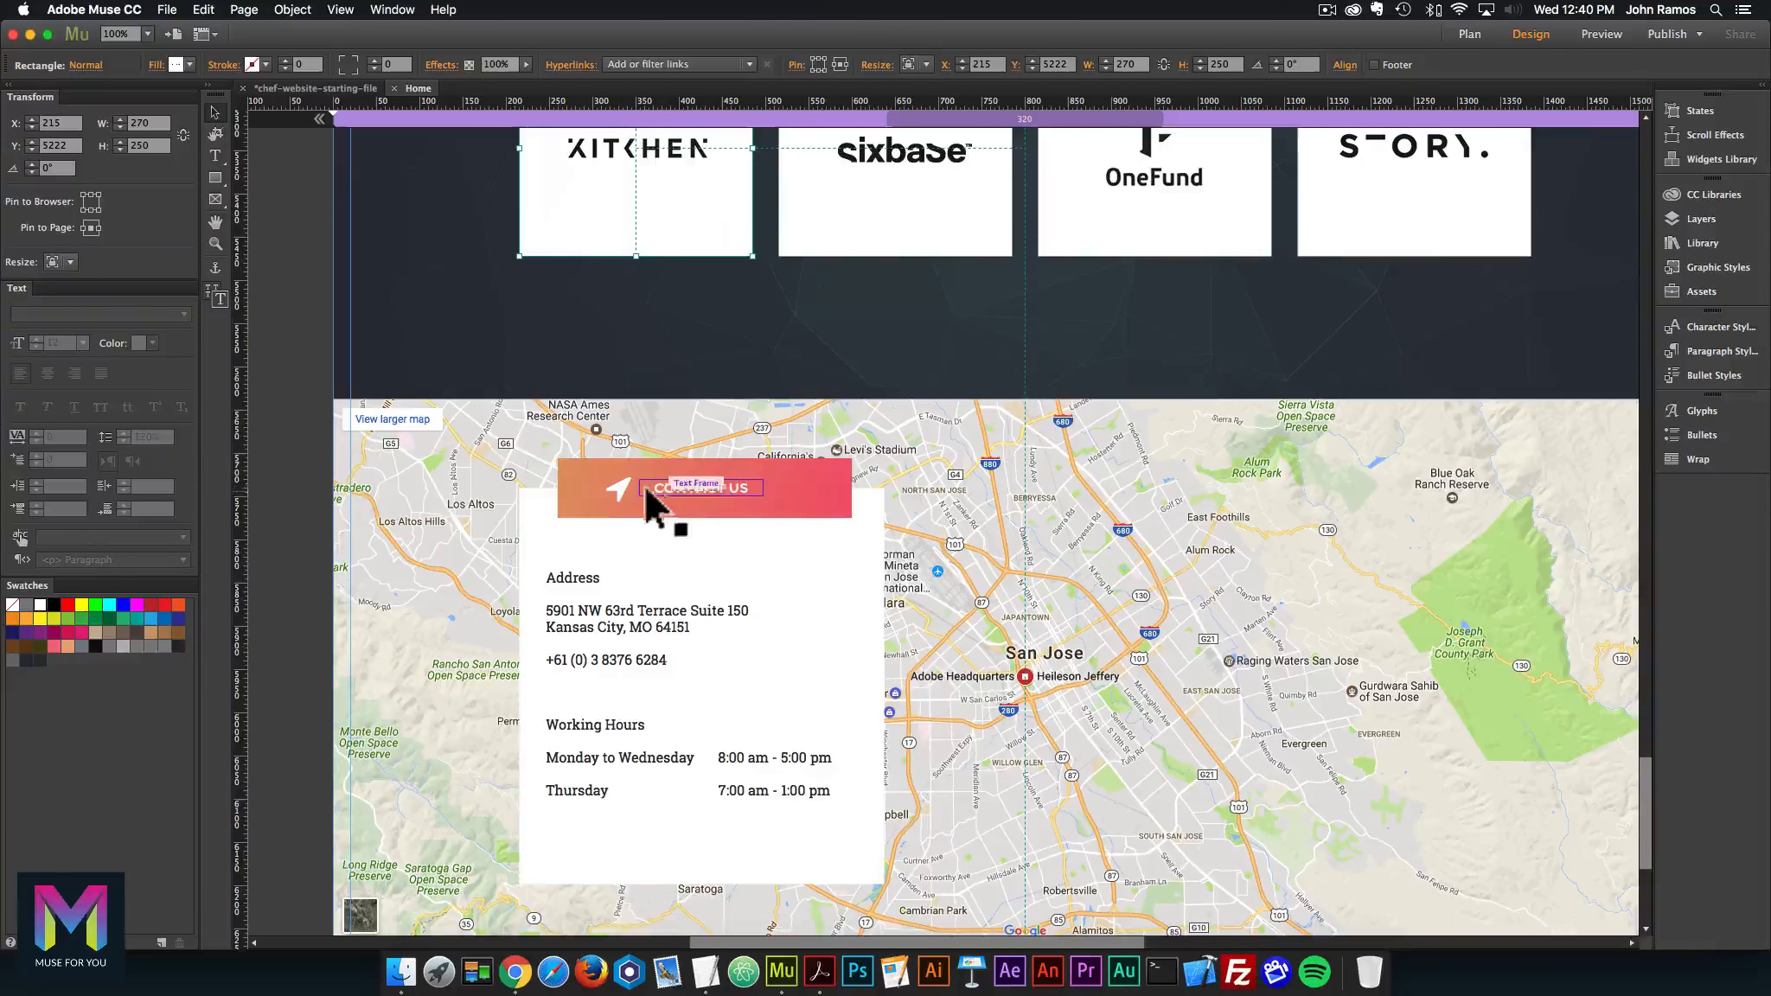
pyautogui.click(762, 469)
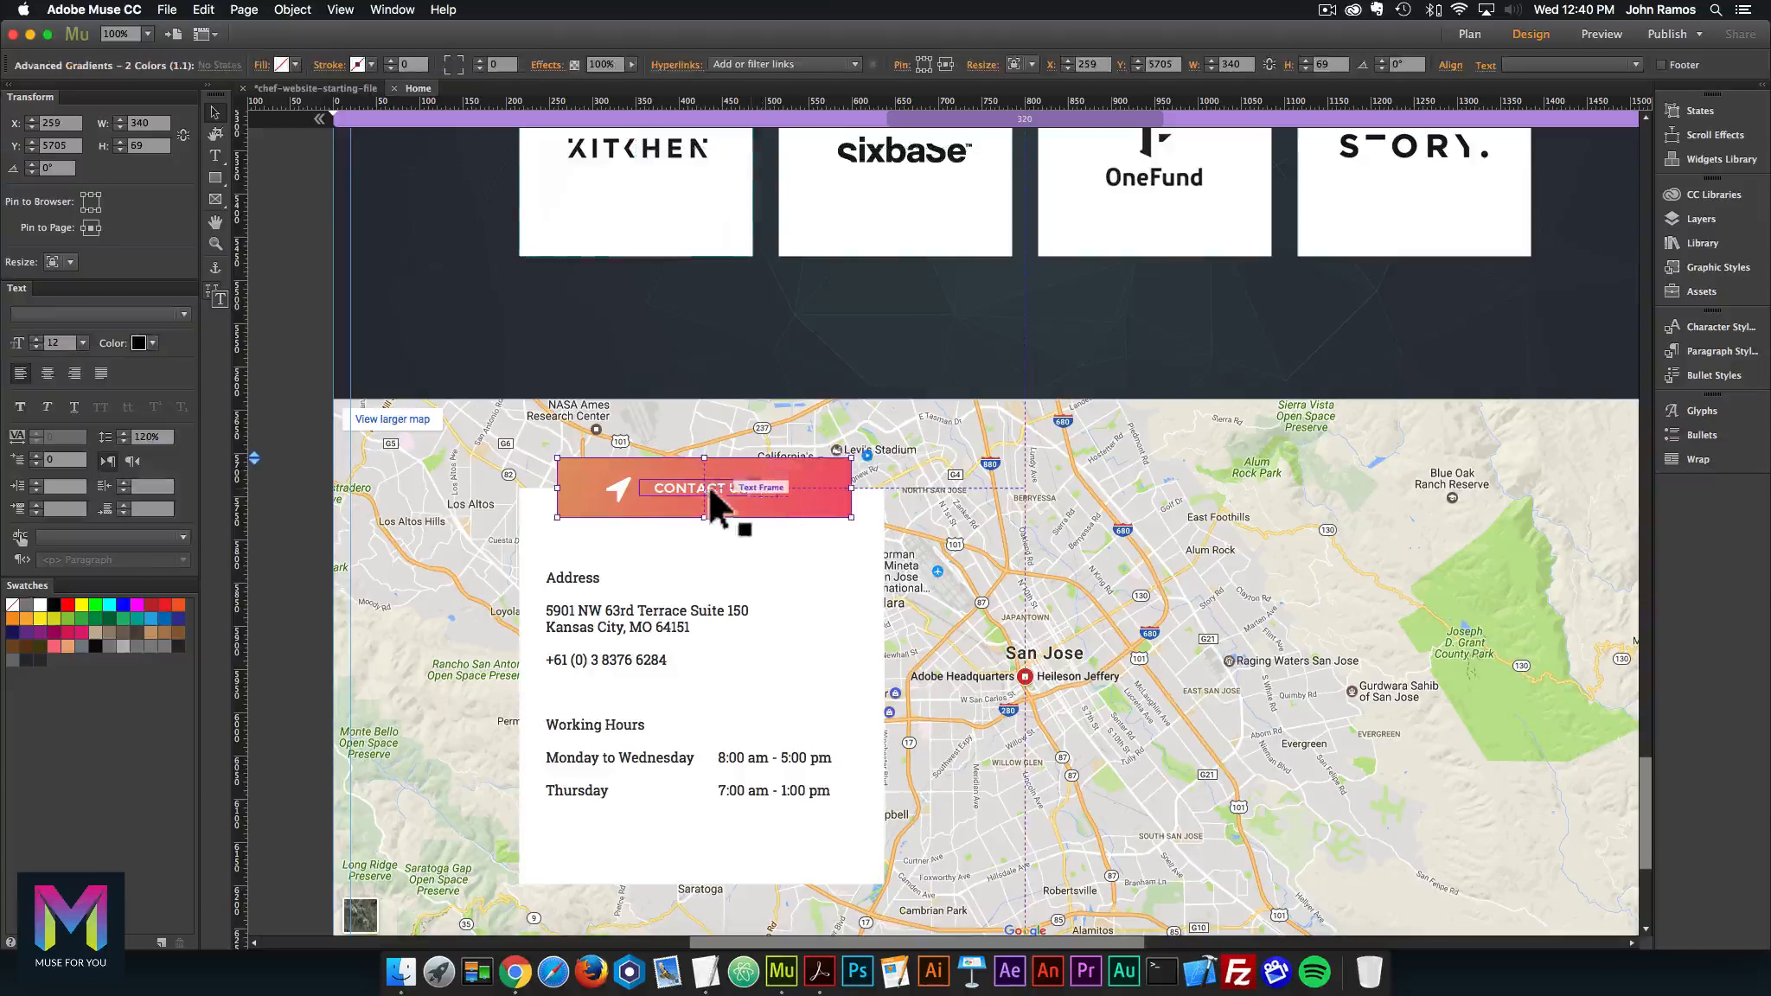
pyautogui.keyDown('shift'); pyautogui.click(688, 482); pyautogui.keyUp('shift')
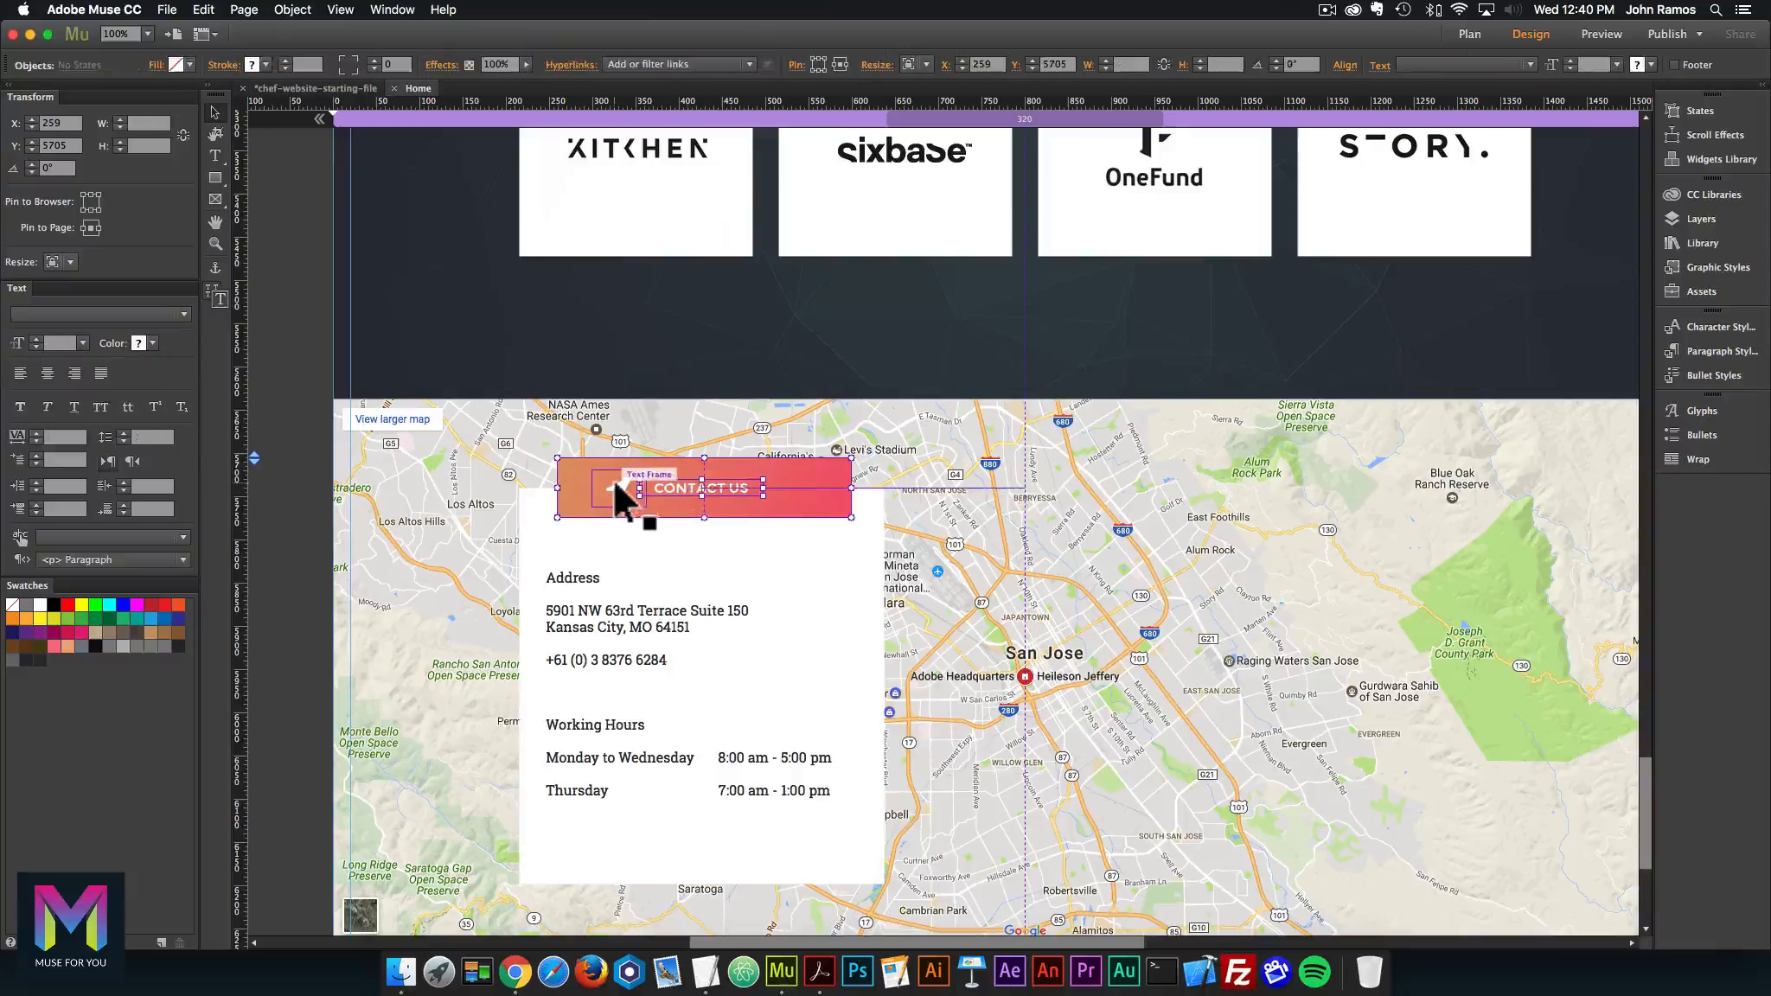
pyautogui.keyDown('shift'); pyautogui.click(611, 477); pyautogui.keyUp('shift')
pyautogui.keyDown('shift'); pyautogui.click(843, 551); pyautogui.keyUp('shift')
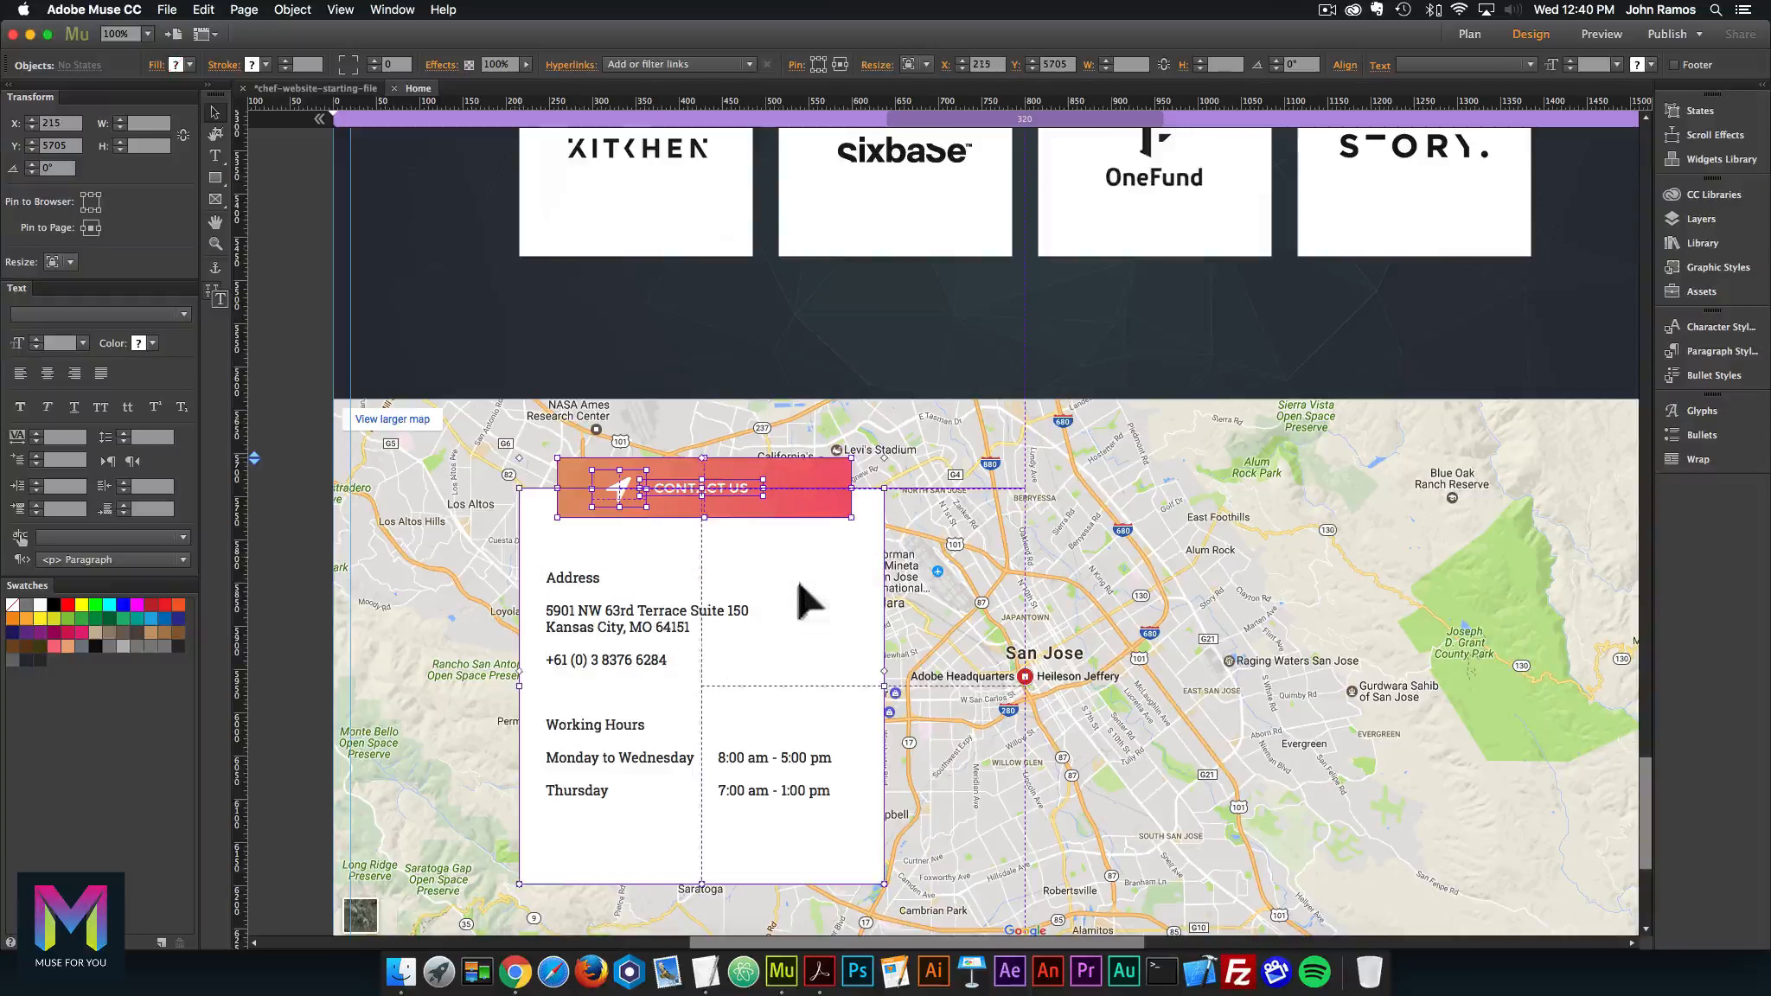
pyautogui.keyDown('shift'); pyautogui.click(802, 601); pyautogui.keyUp('shift')
pyautogui.keyDown('shift'); pyautogui.click(627, 743); pyautogui.keyUp('shift')
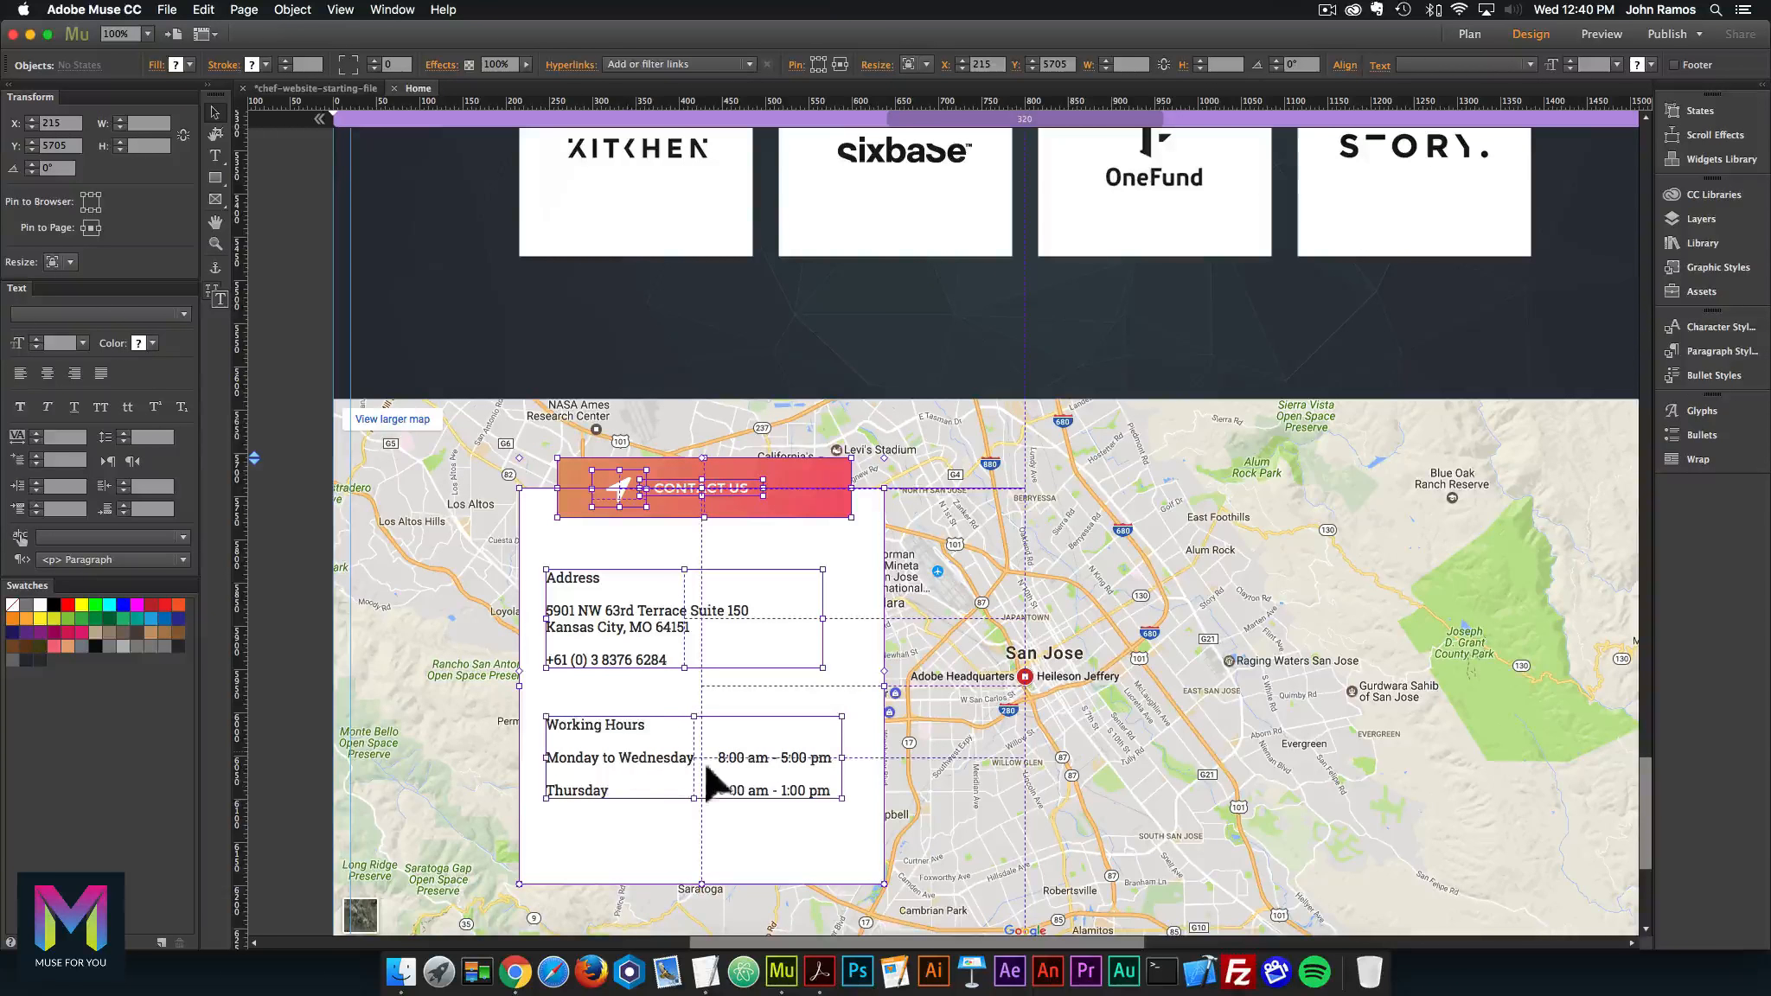
pyautogui.scroll(-2, 719, 759)
pyautogui.press('super+g')
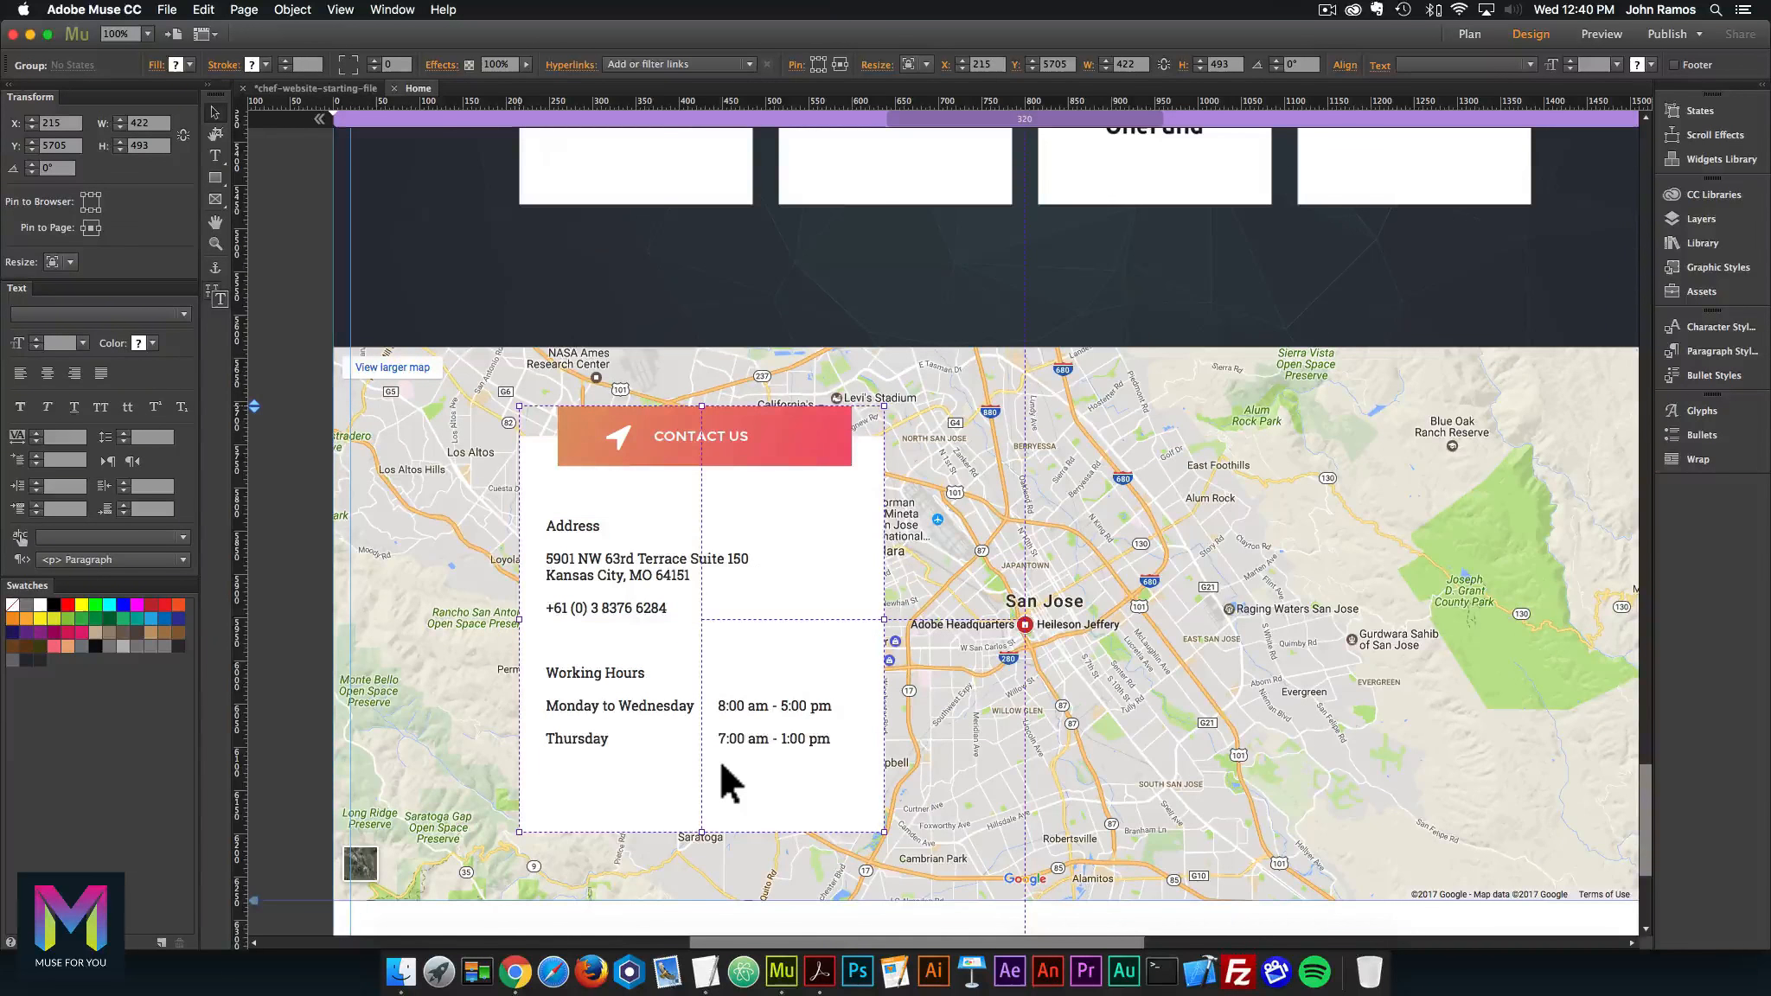
# Step: Review the page from footer to header at 75% zoom, and highlight the first three groups under Section 3 in the layer list
pyautogui.scroll(-4, 716, 762)
pyautogui.scroll(-4, 715, 765)
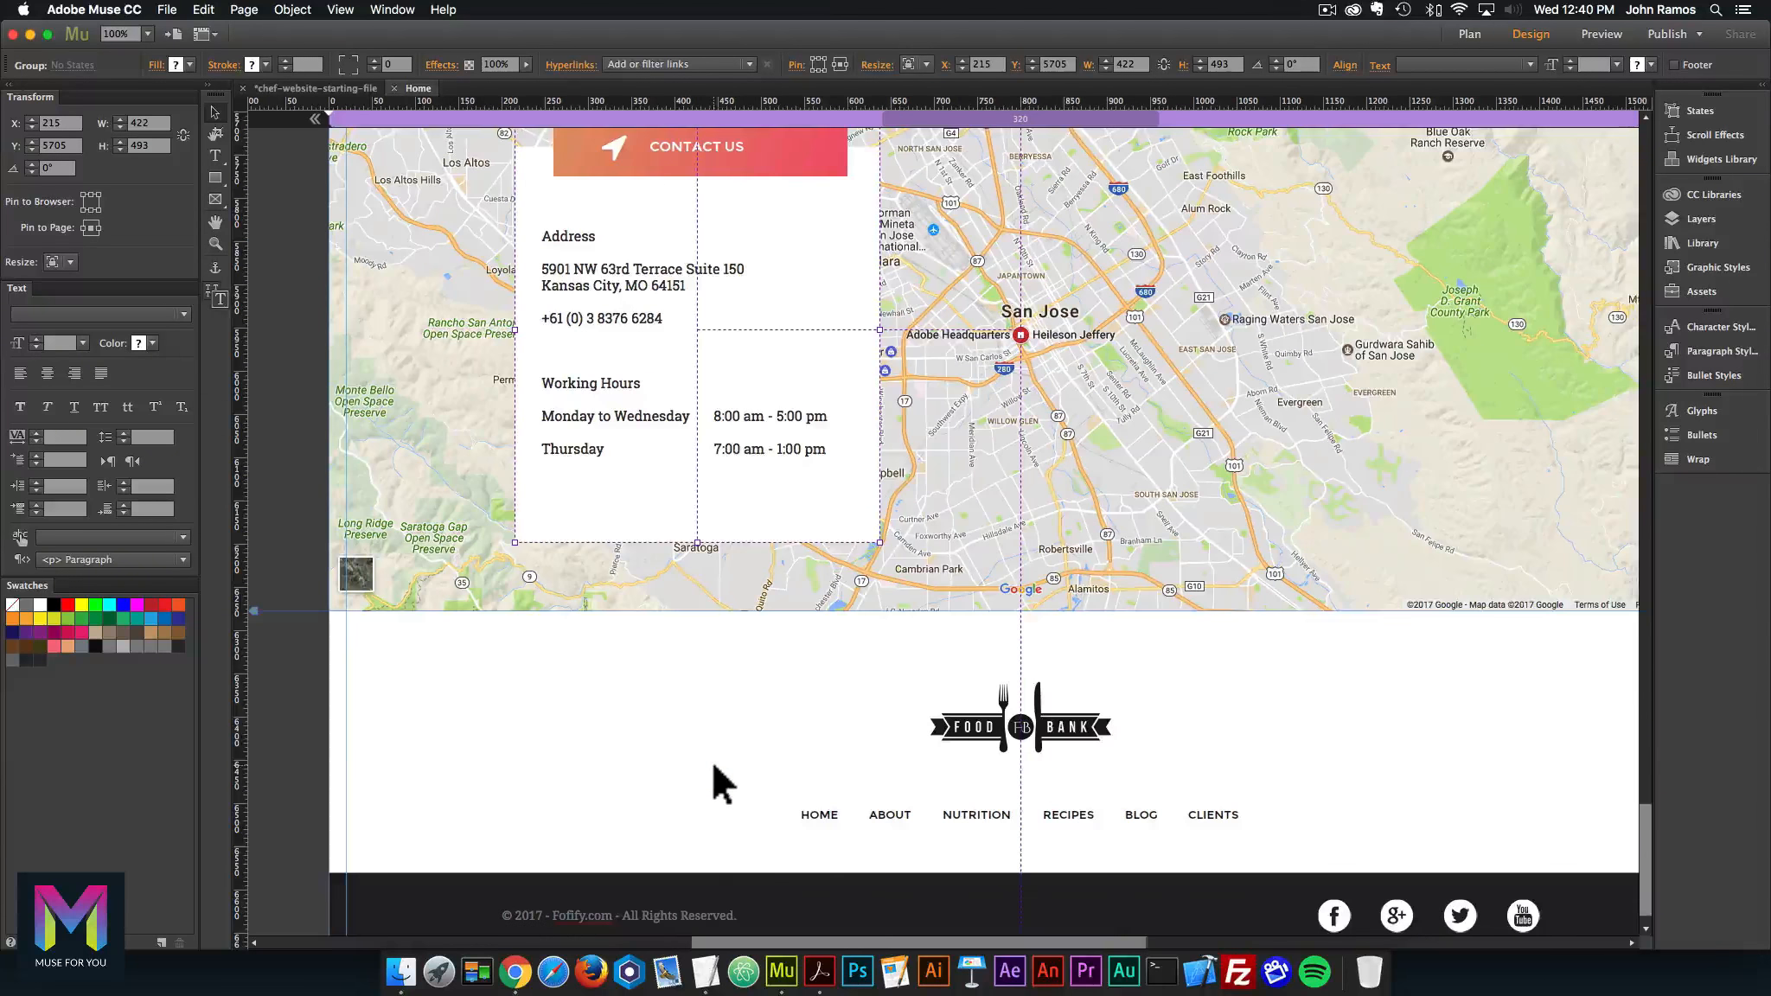
pyautogui.press('super+minus')
pyautogui.hscroll(5, 800, 755)
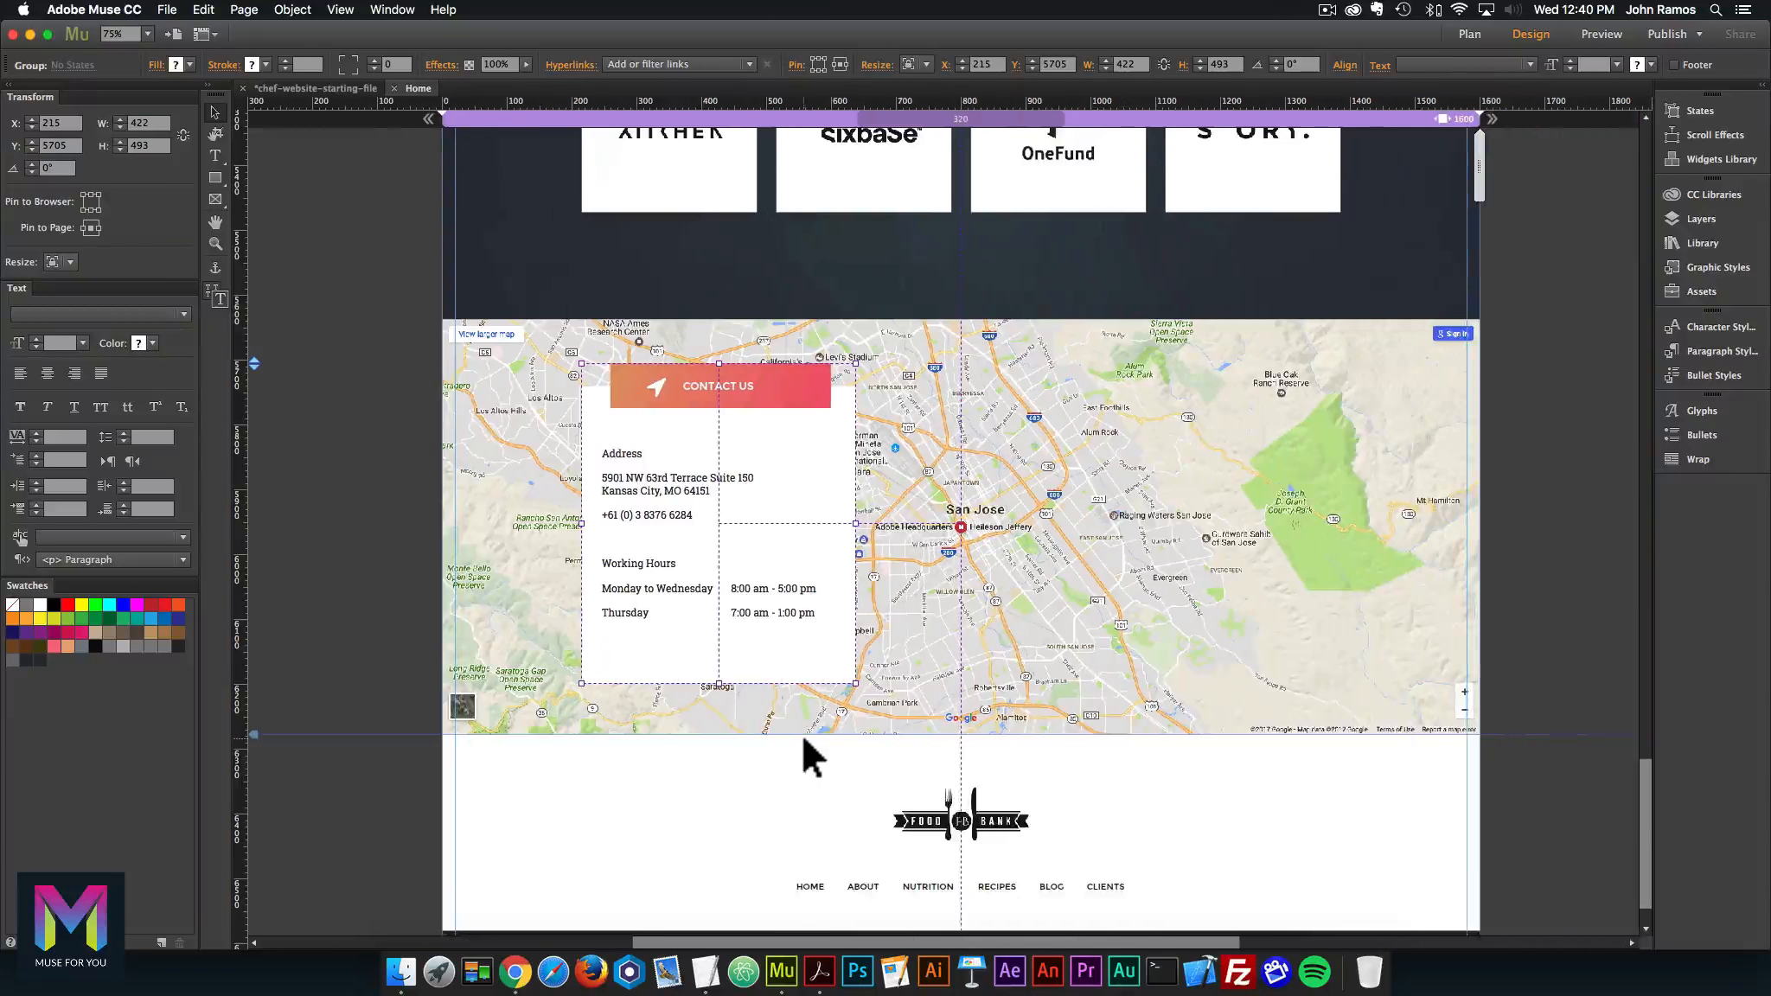
pyautogui.scroll(6, 834, 652)
pyautogui.scroll(15, 819, 647)
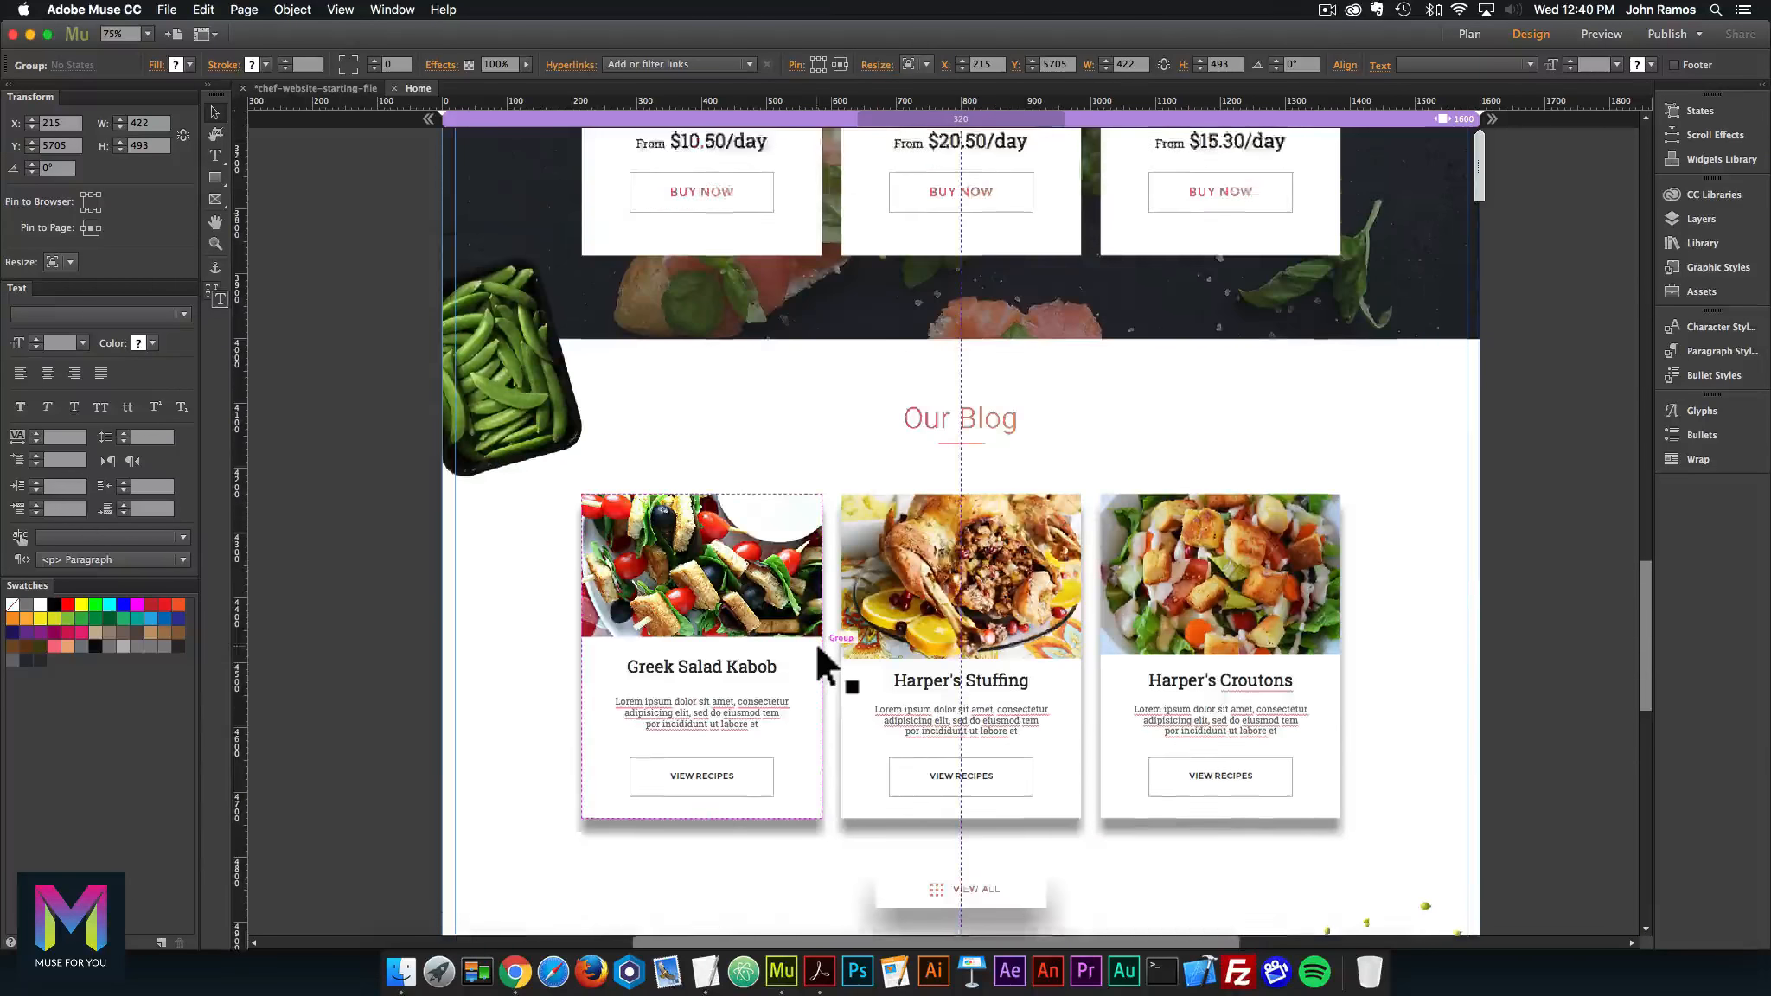
pyautogui.scroll(18, 814, 645)
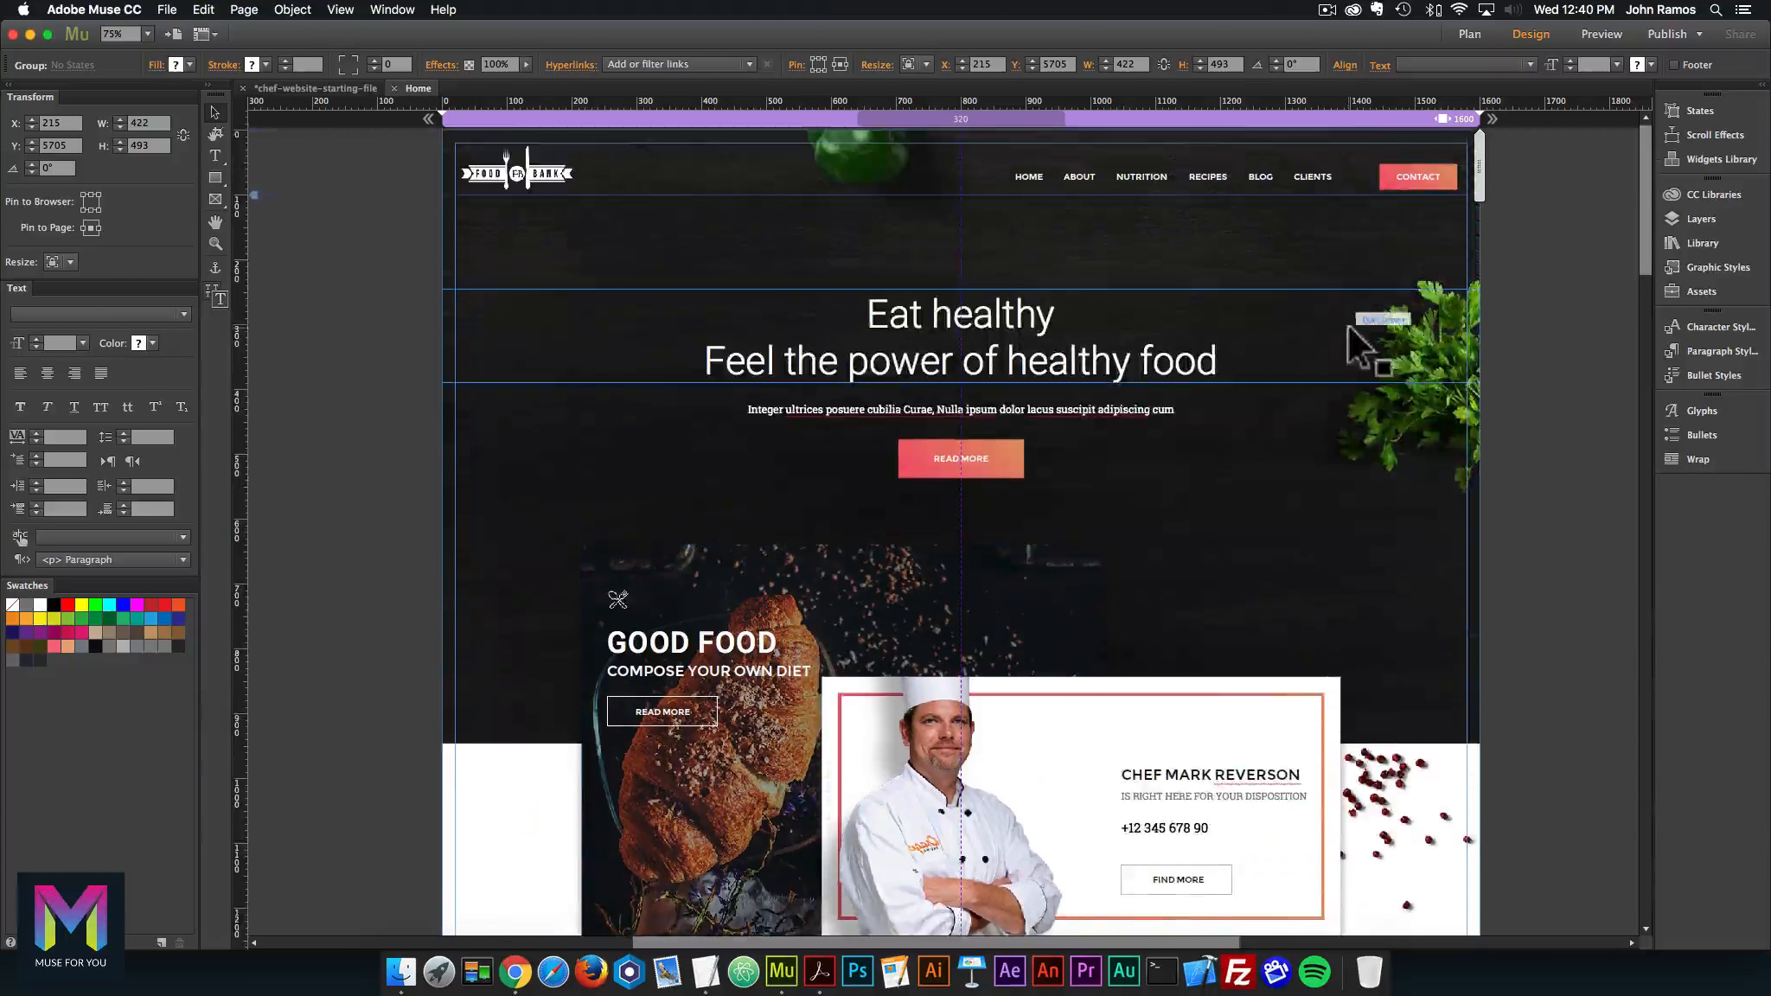
pyautogui.click(1712, 218)
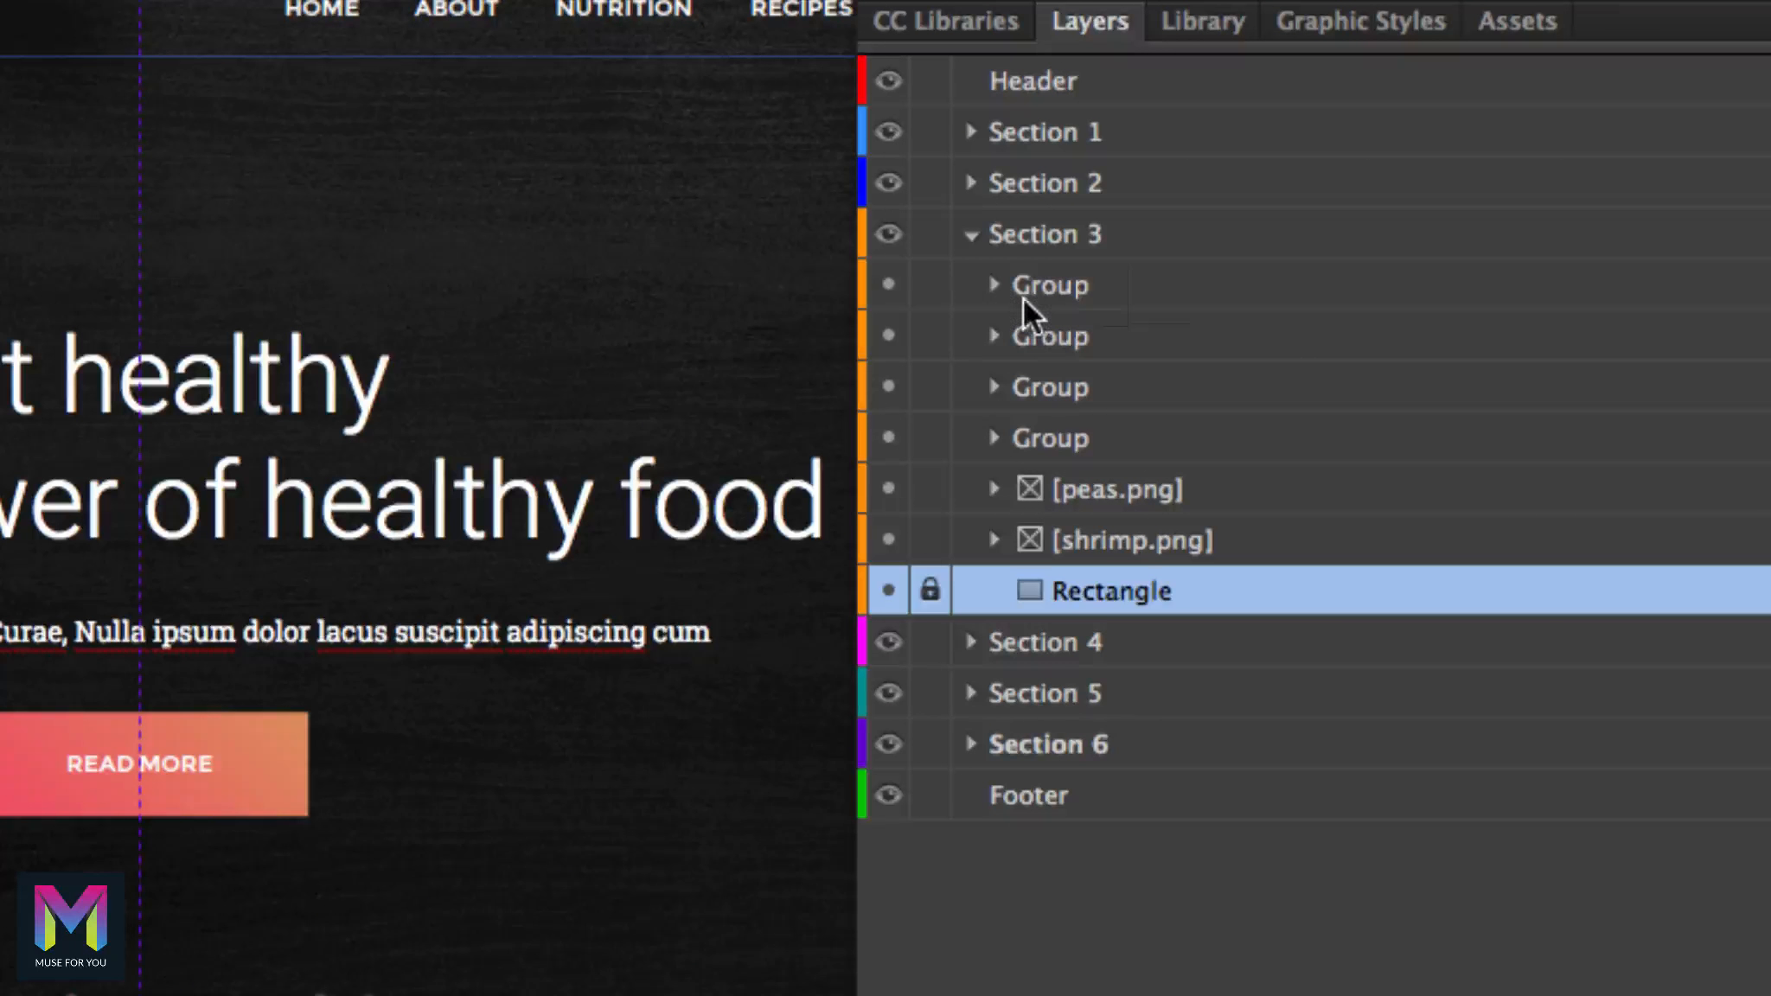
pyautogui.click(1077, 287)
pyautogui.click(1050, 337)
pyautogui.click(1048, 387)
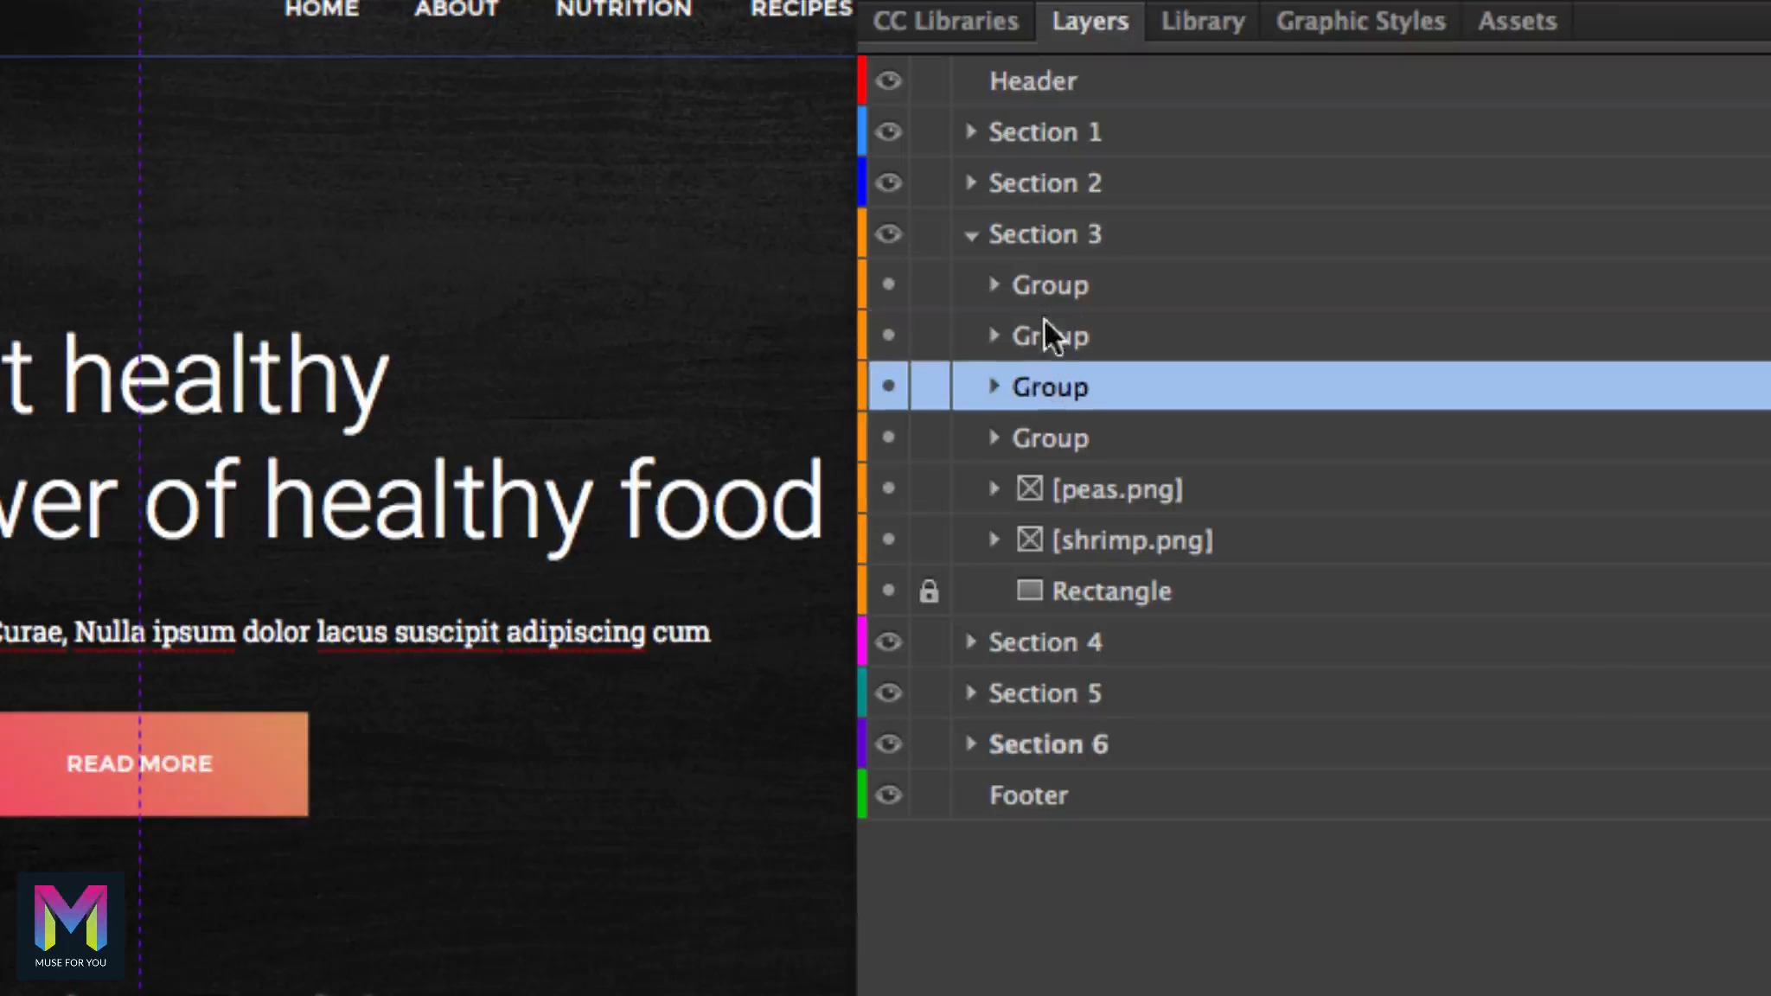
# Step: Expand the first two Section 3 groups in the layer list to examine the elements of the Indian Rice and Corn Soup cards
pyautogui.click(994, 284)
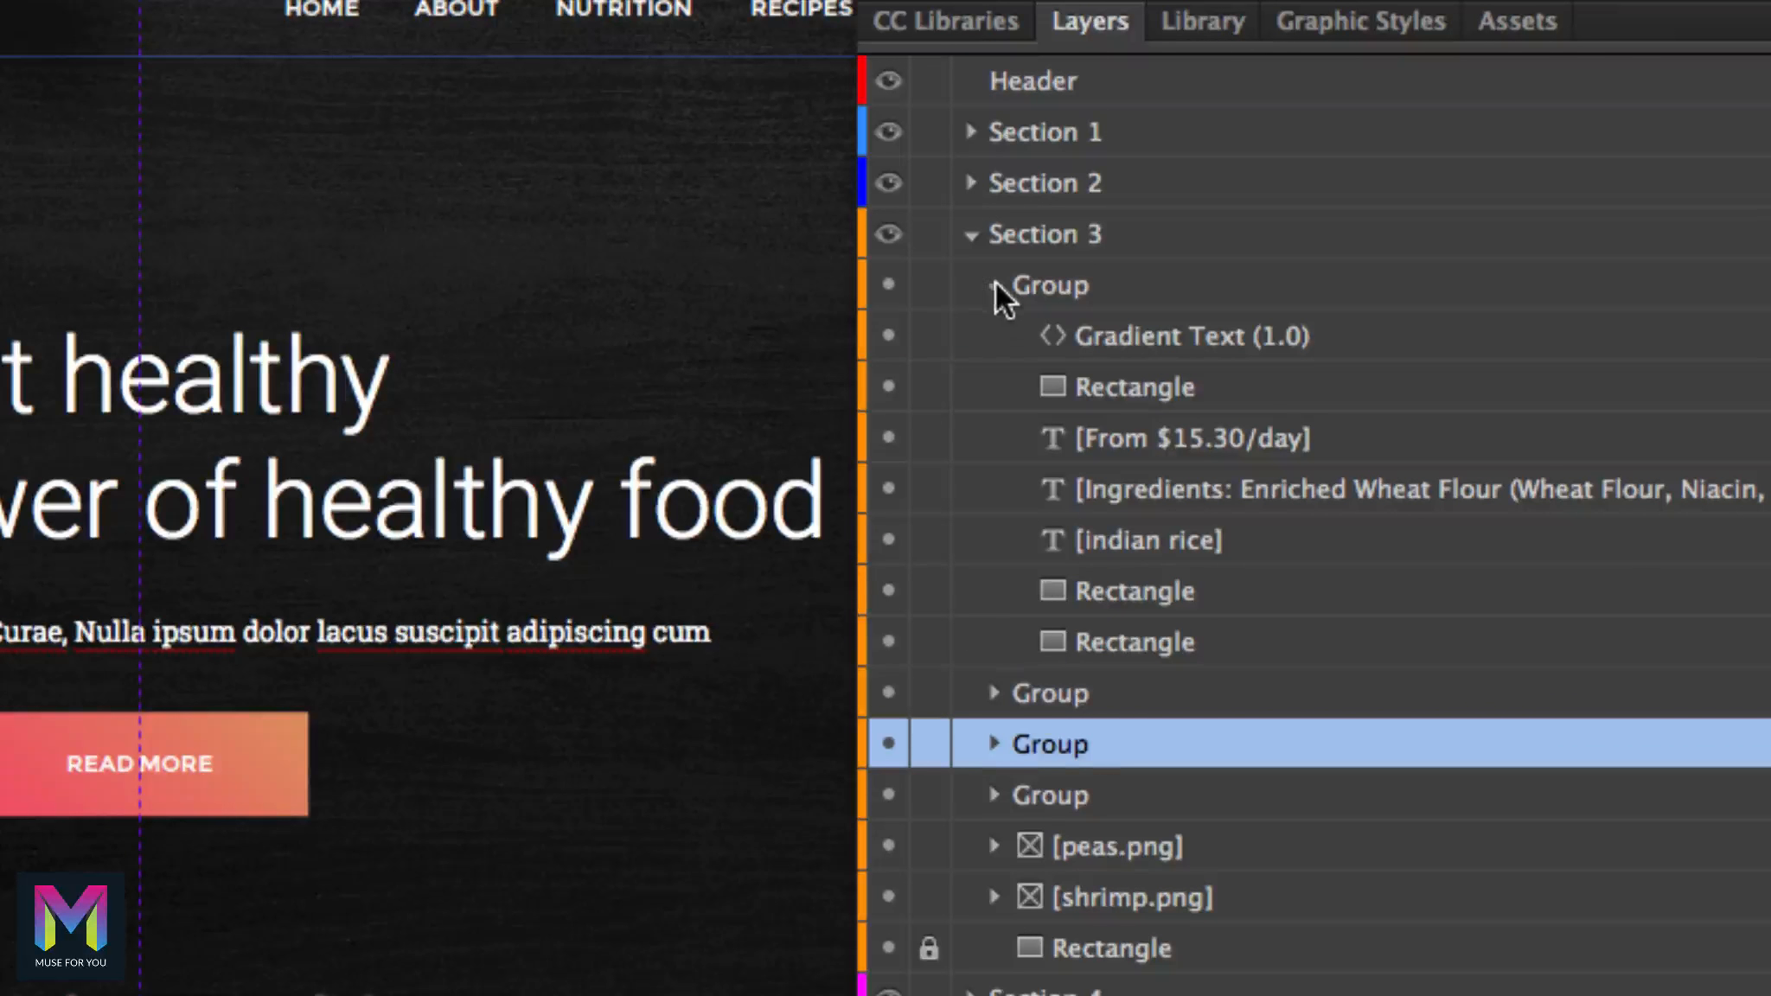
pyautogui.click(995, 284)
pyautogui.click(994, 336)
pyautogui.click(996, 336)
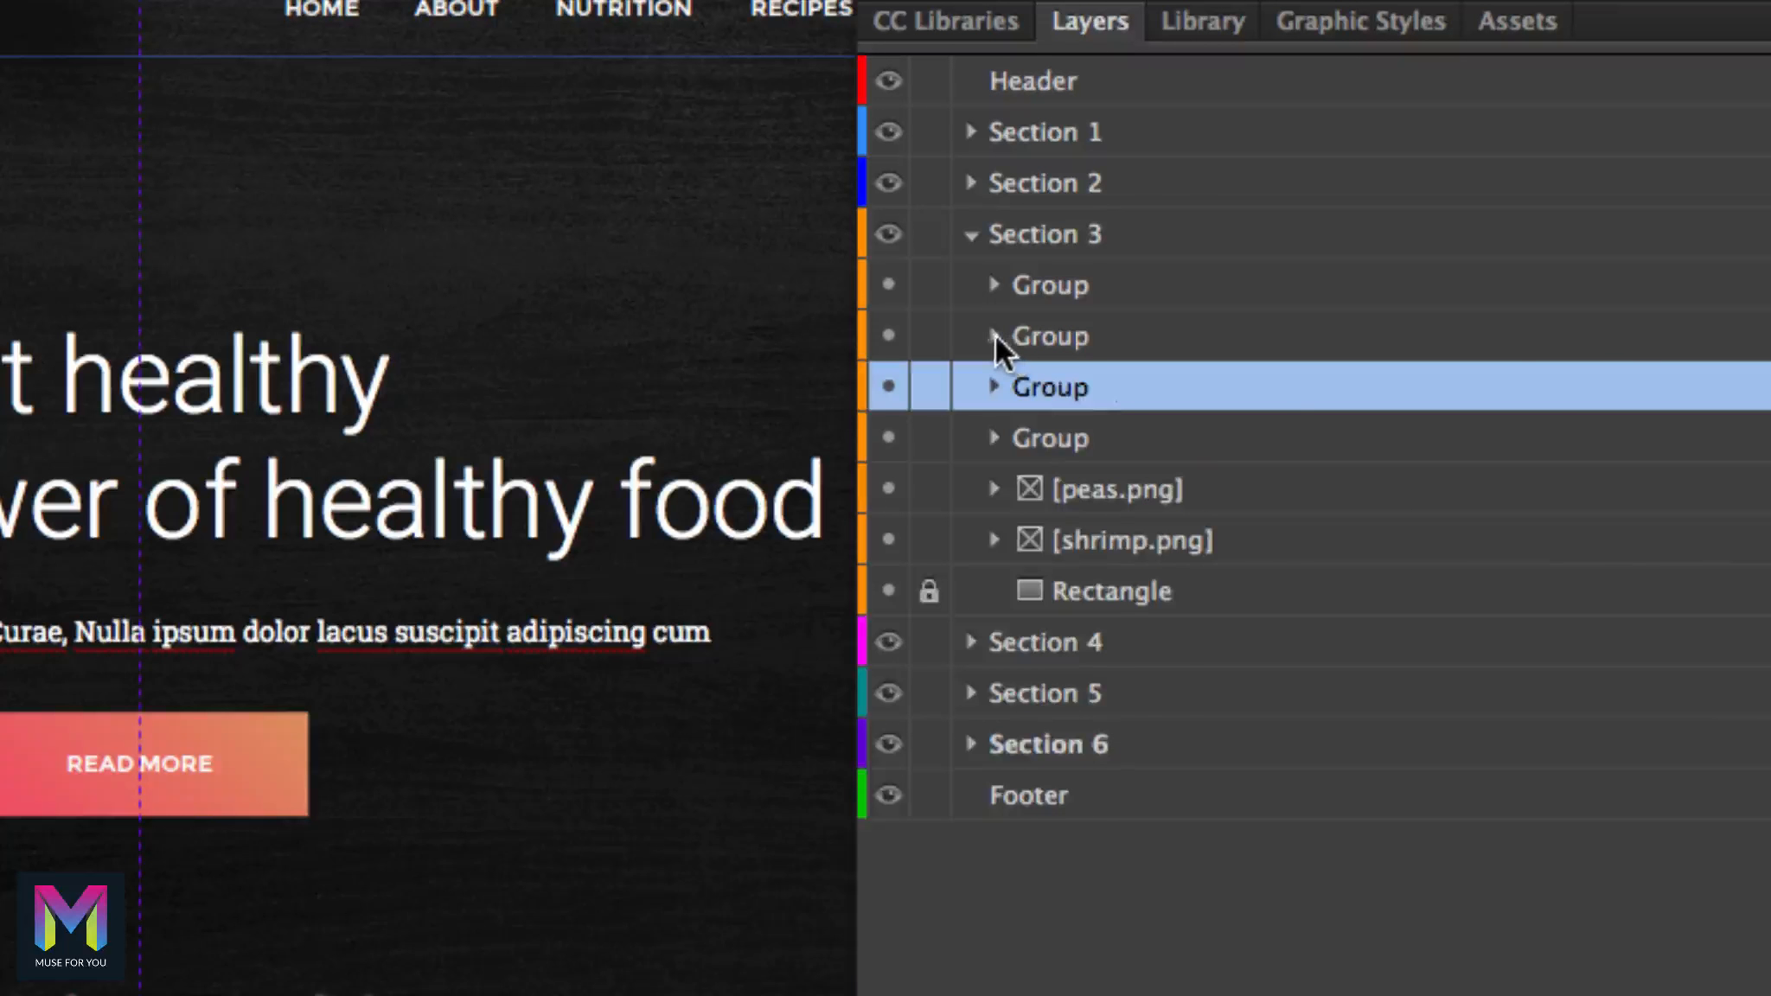
pyautogui.click(995, 336)
pyautogui.click(996, 335)
pyautogui.click(995, 336)
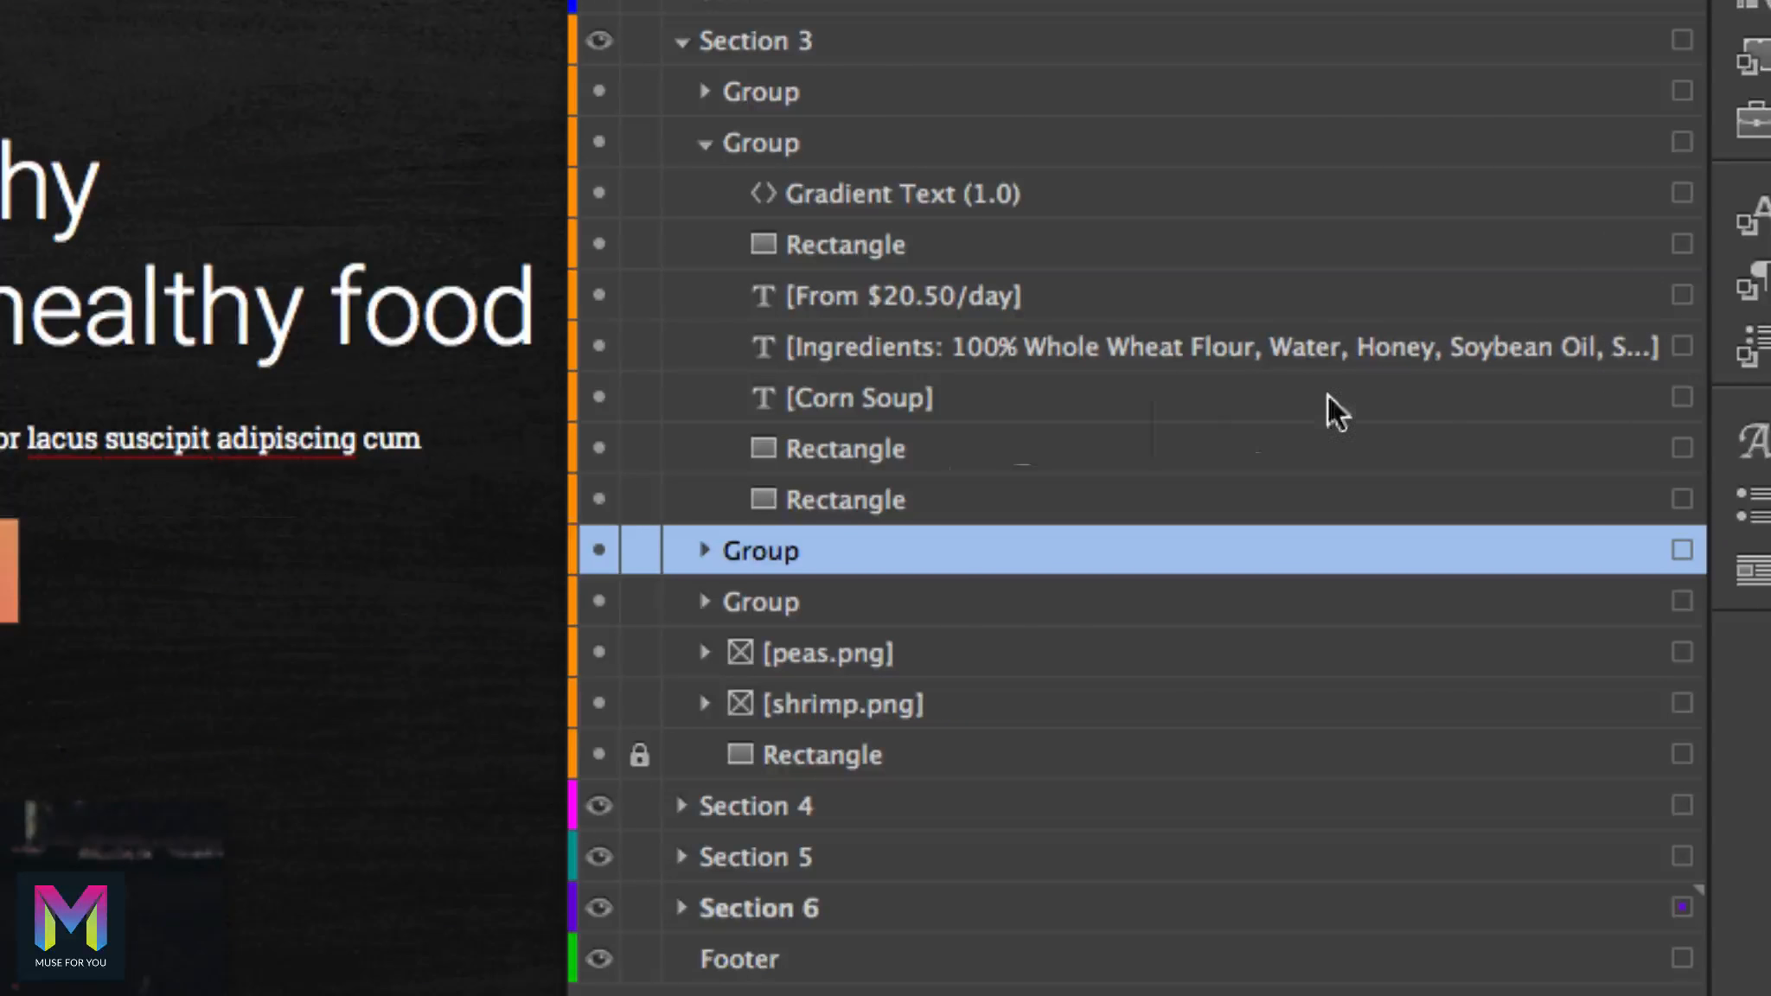
# Step: Select the "From $20.50/day" text inside the Corn Soup group for text editing, leave it unedited and select the Avocado Sandwich card
pyautogui.click(1682, 294)
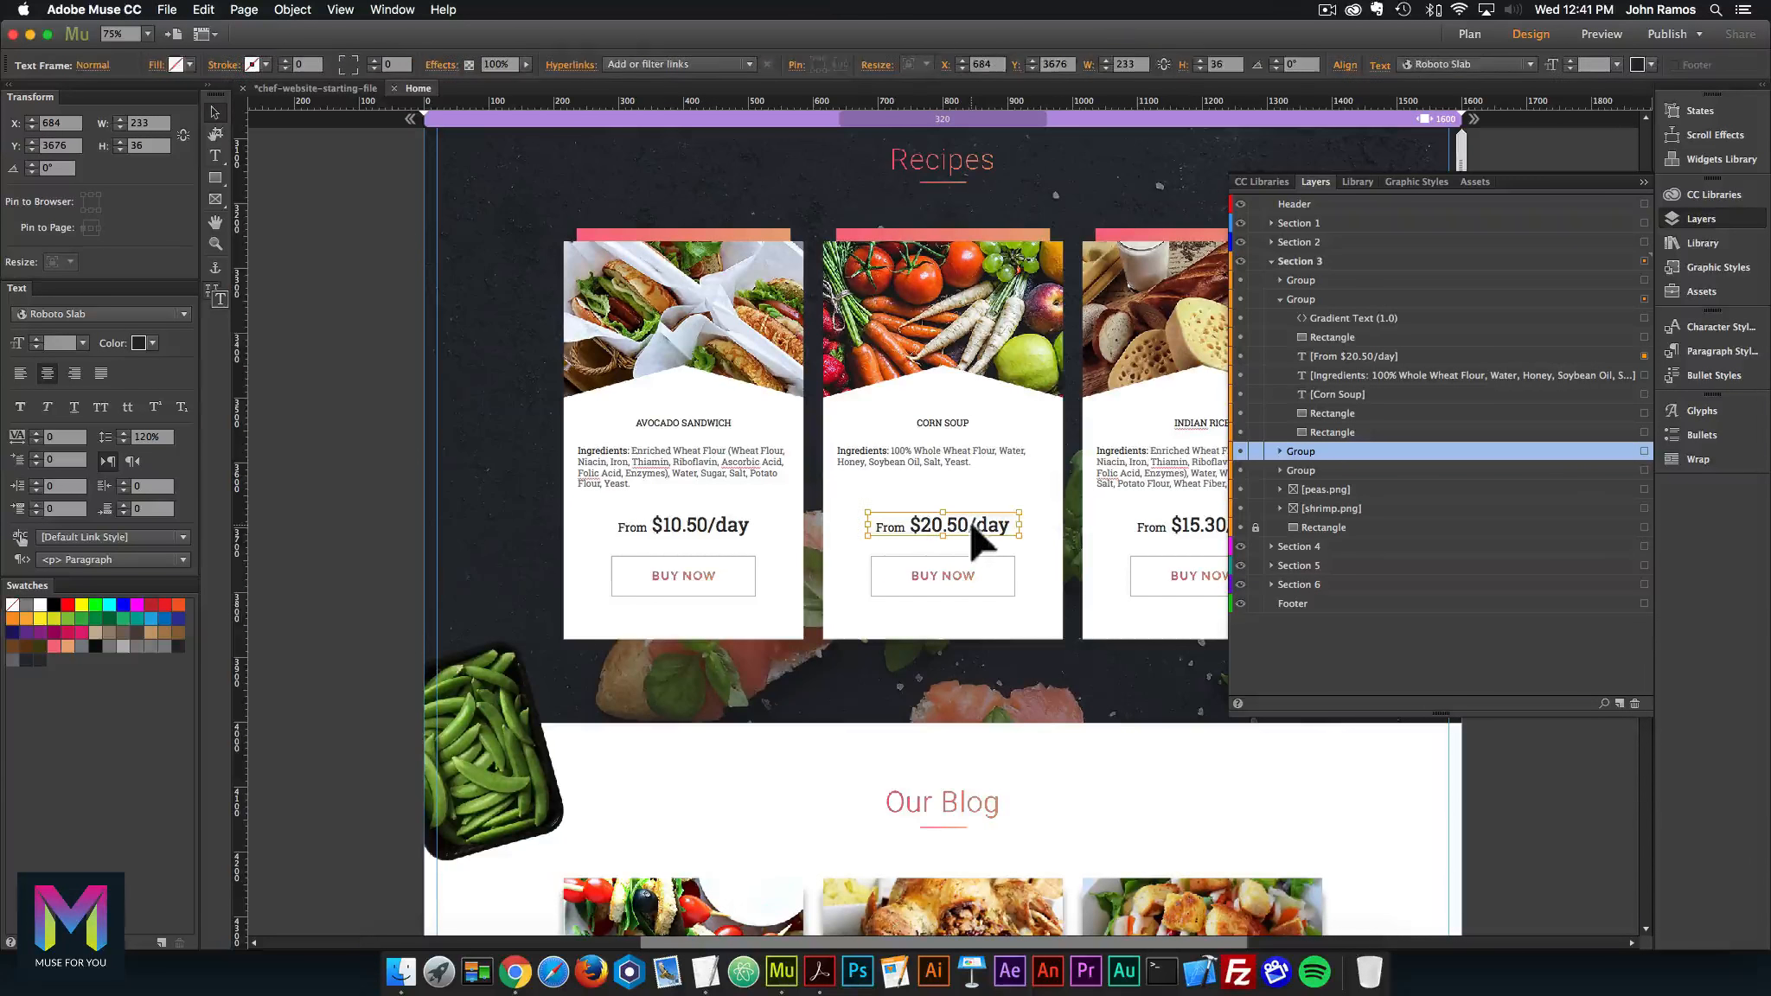
pyautogui.doubleClick(971, 521)
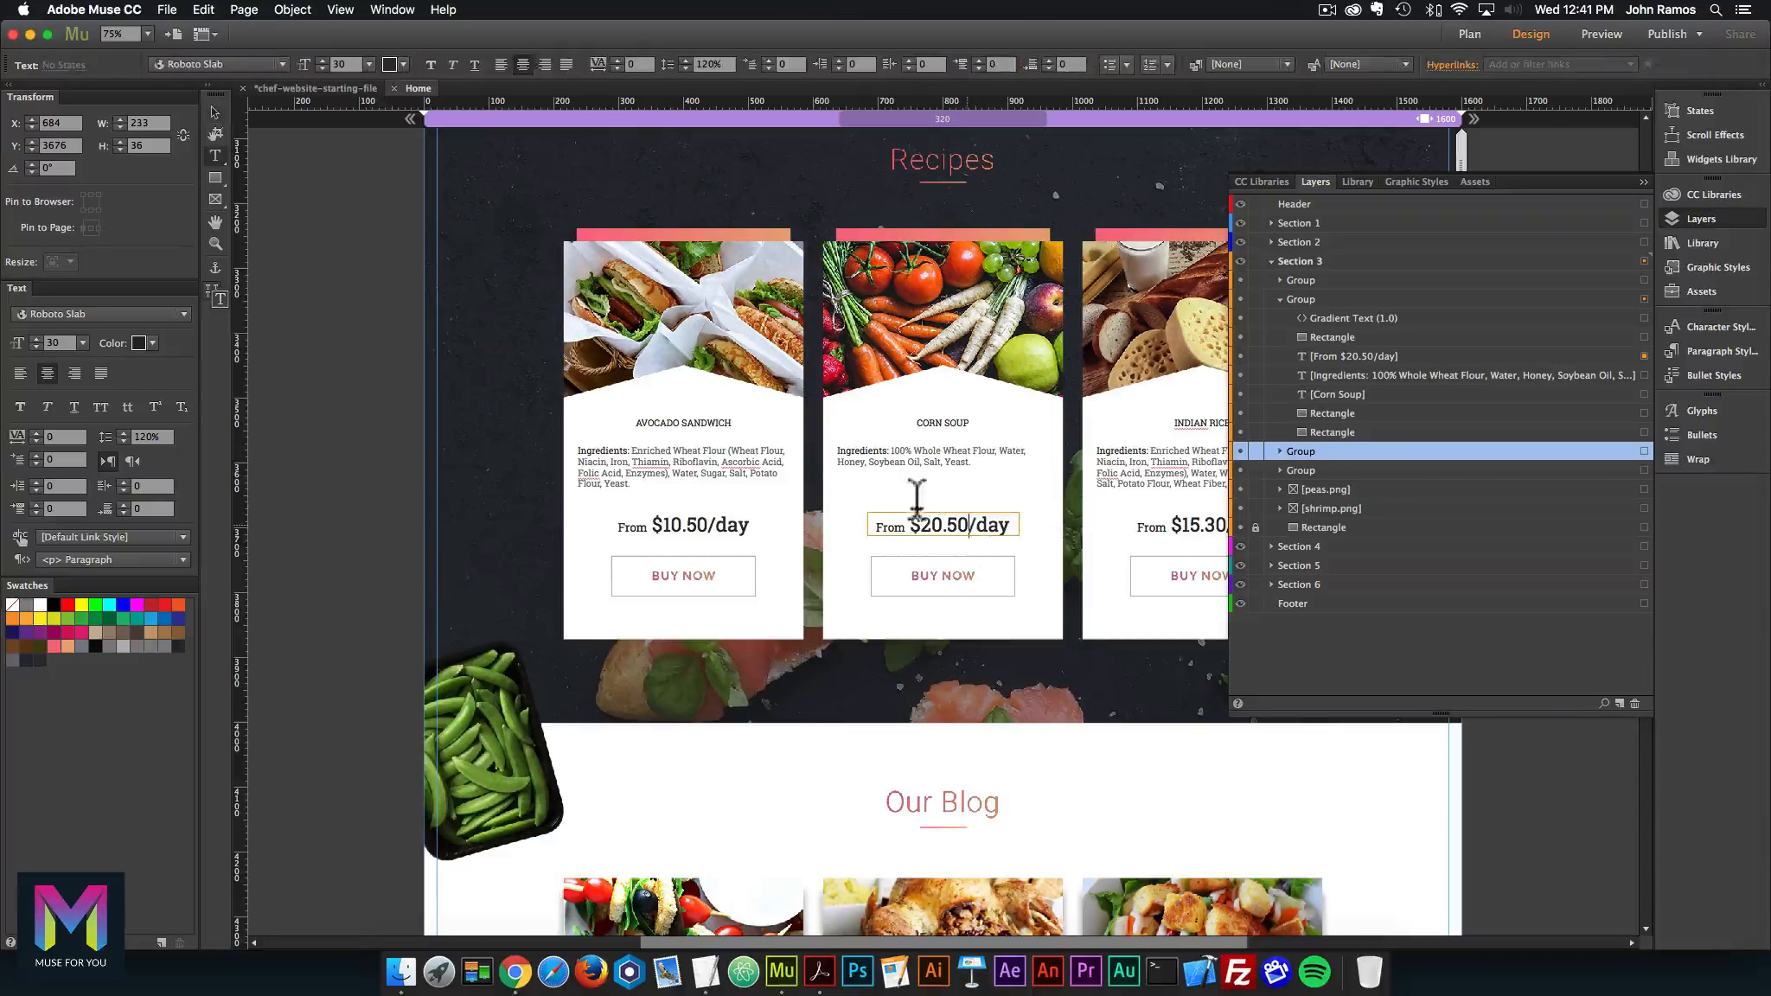
pyautogui.click(217, 110)
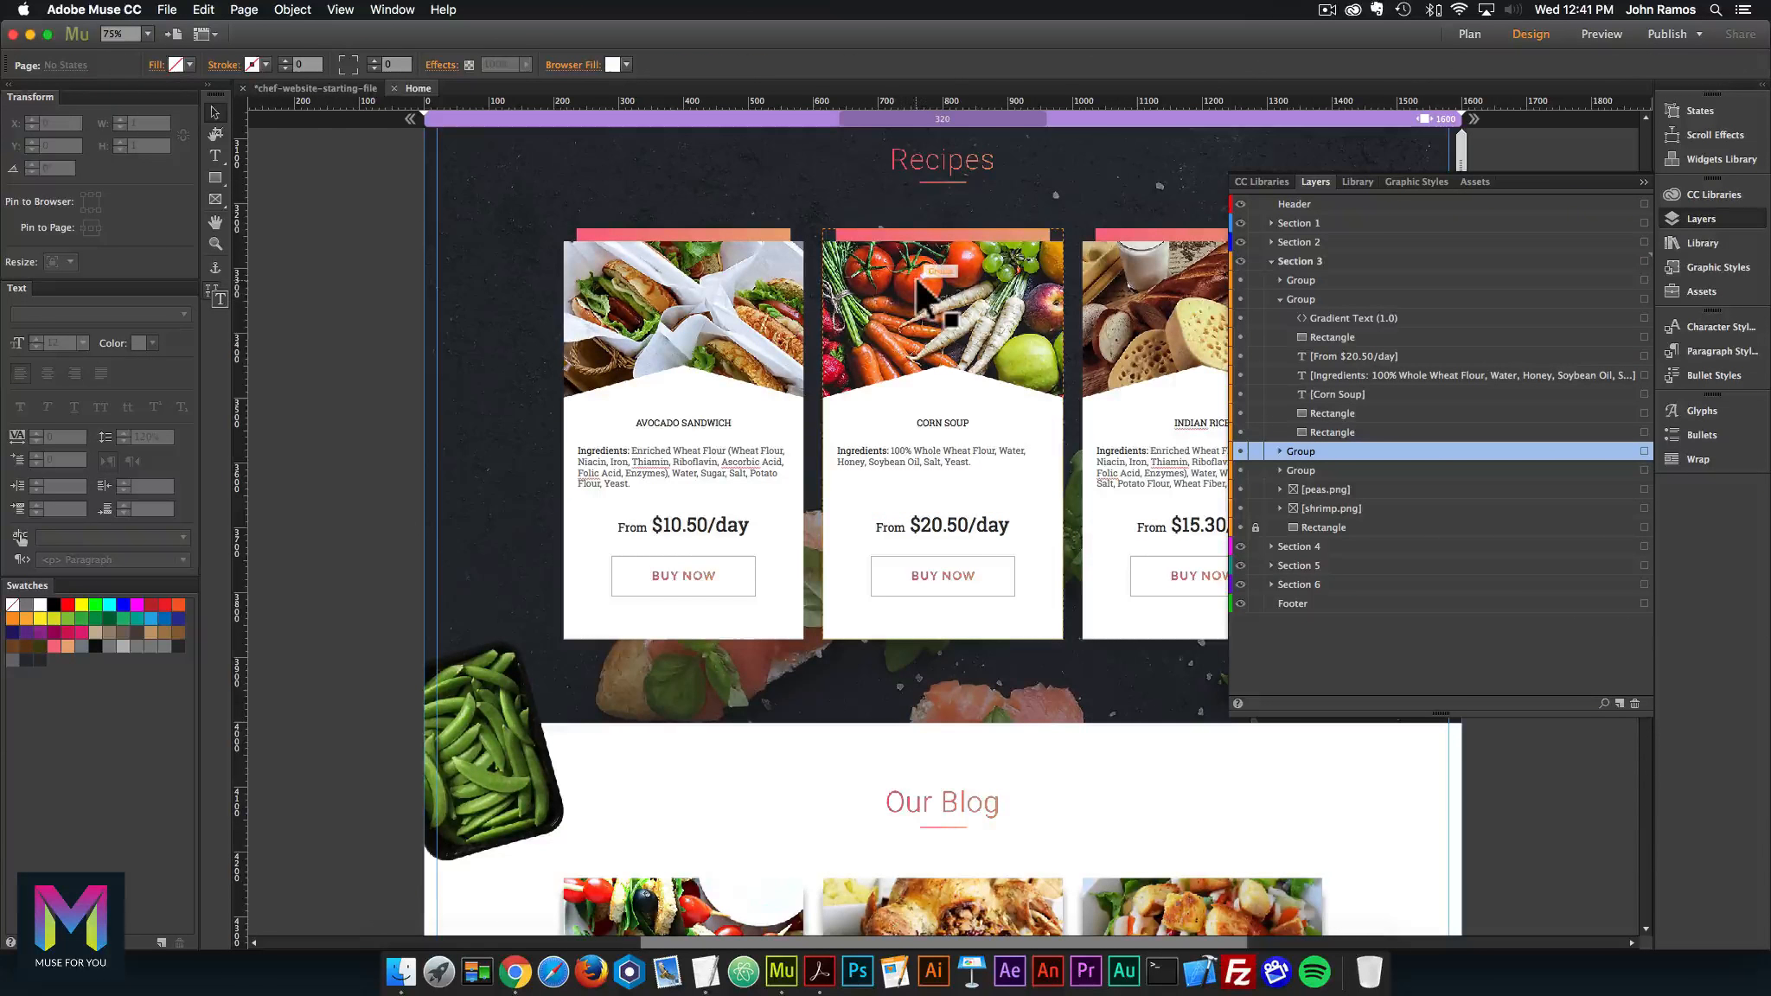
pyautogui.click(706, 406)
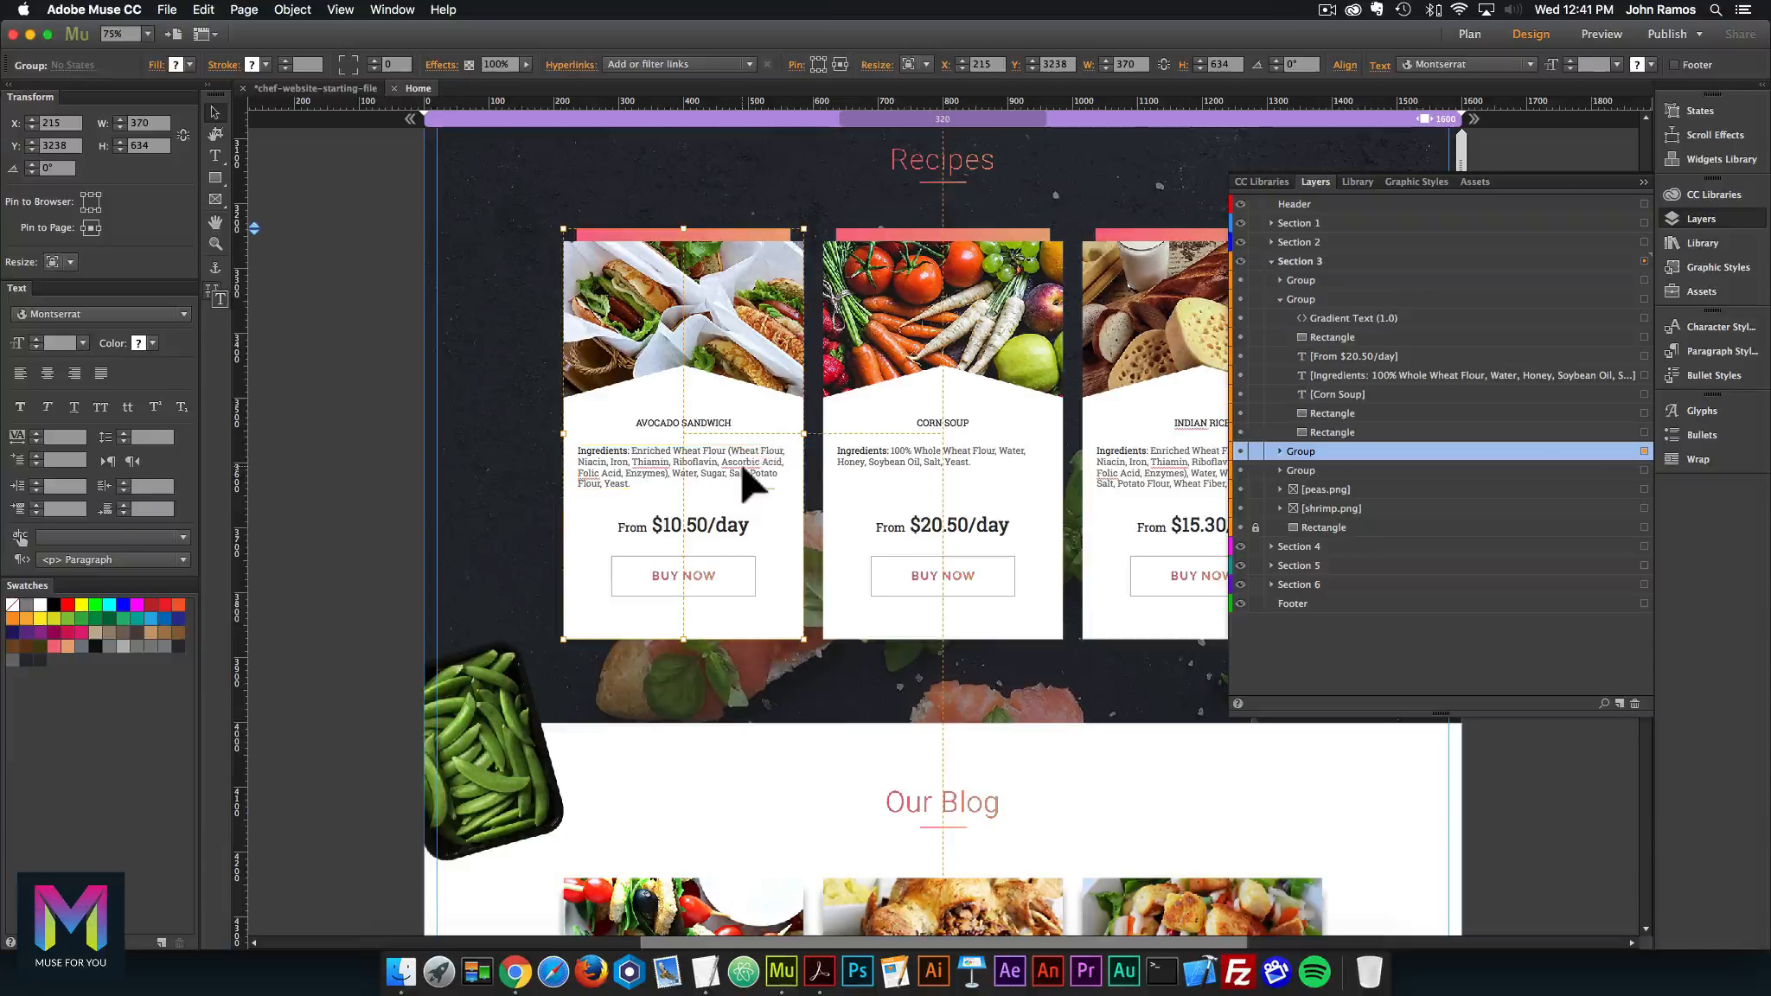
# Step: Select the Avocado Sandwich ingredients text, clear the selection, and review the page from Recipes up to the header with the layer list closed
pyautogui.click(740, 462)
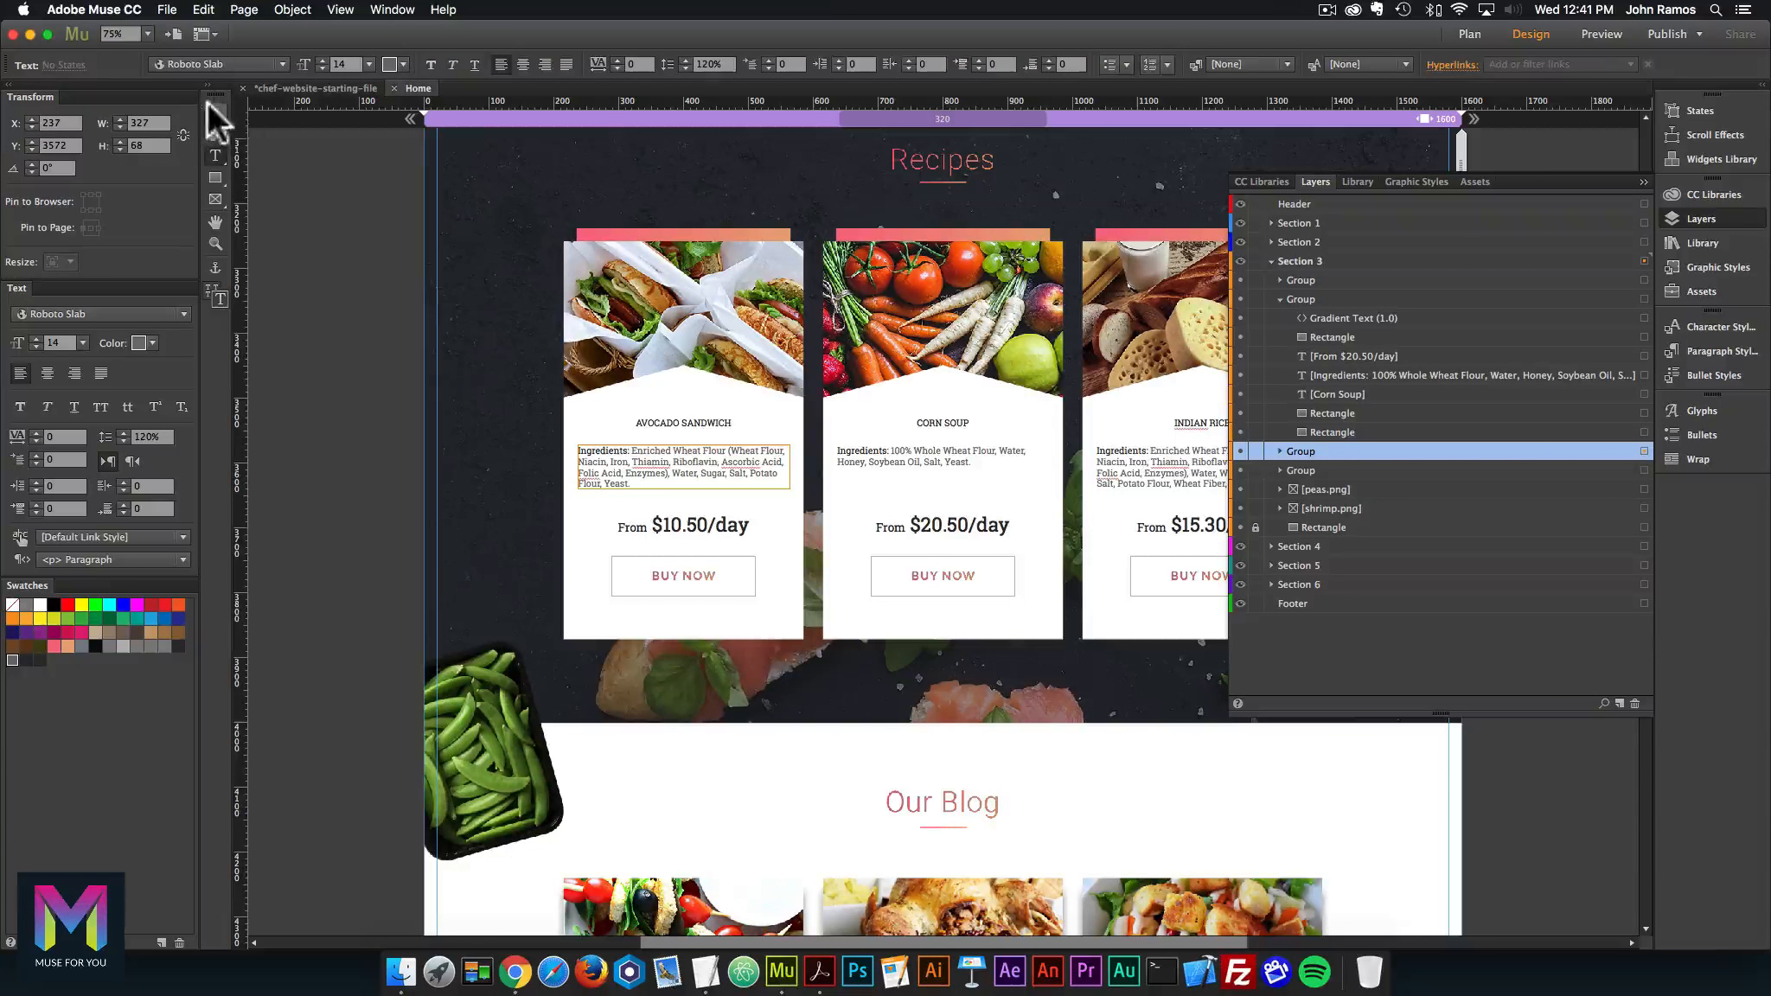
pyautogui.click(339, 330)
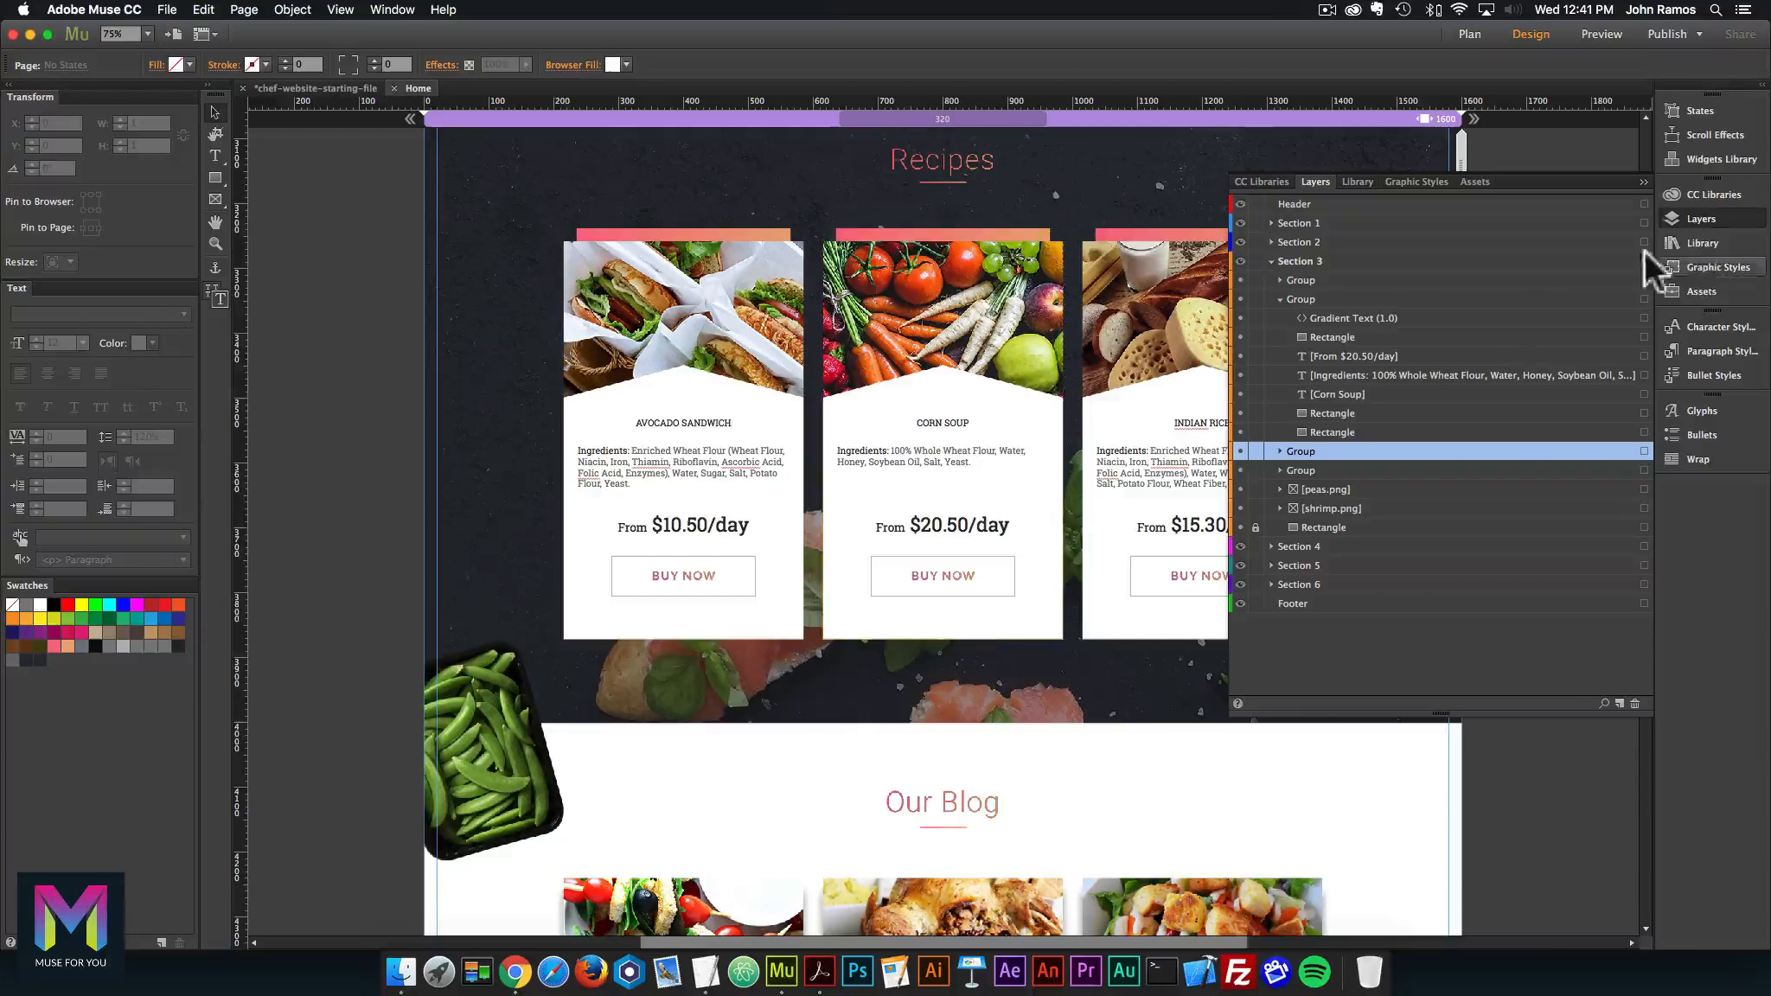
pyautogui.click(1689, 216)
pyautogui.scroll(8, 1621, 289)
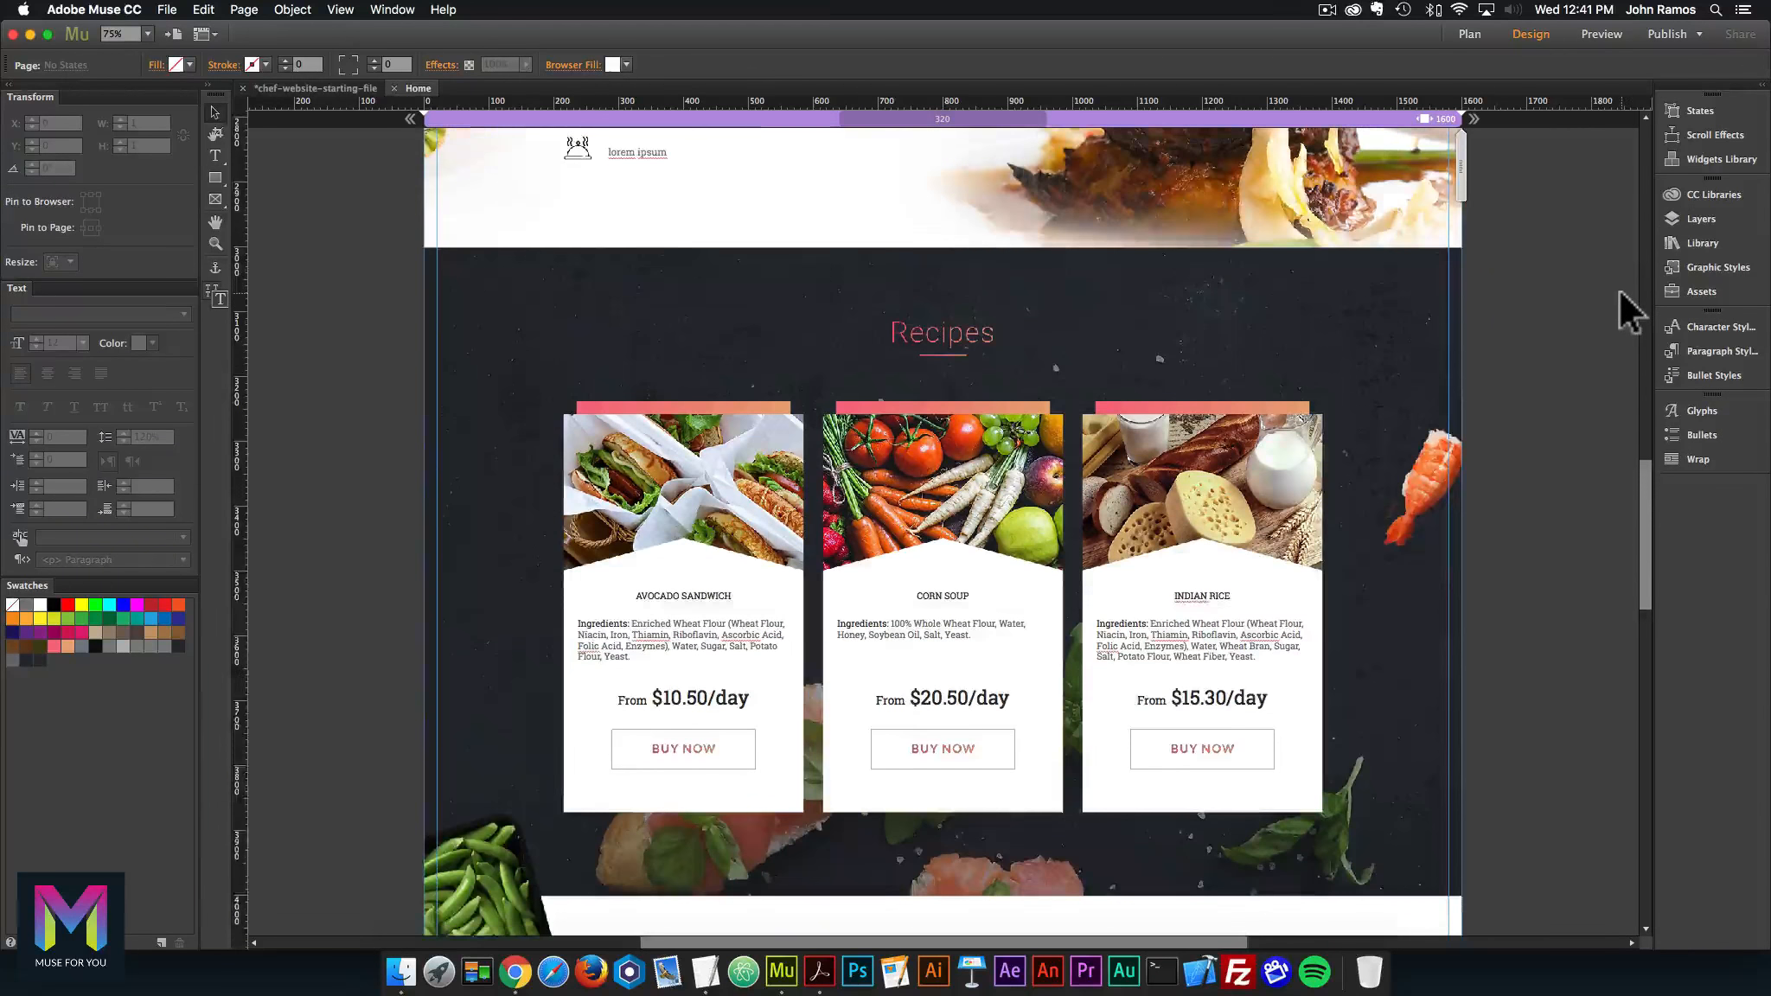
pyautogui.scroll(8, 1617, 287)
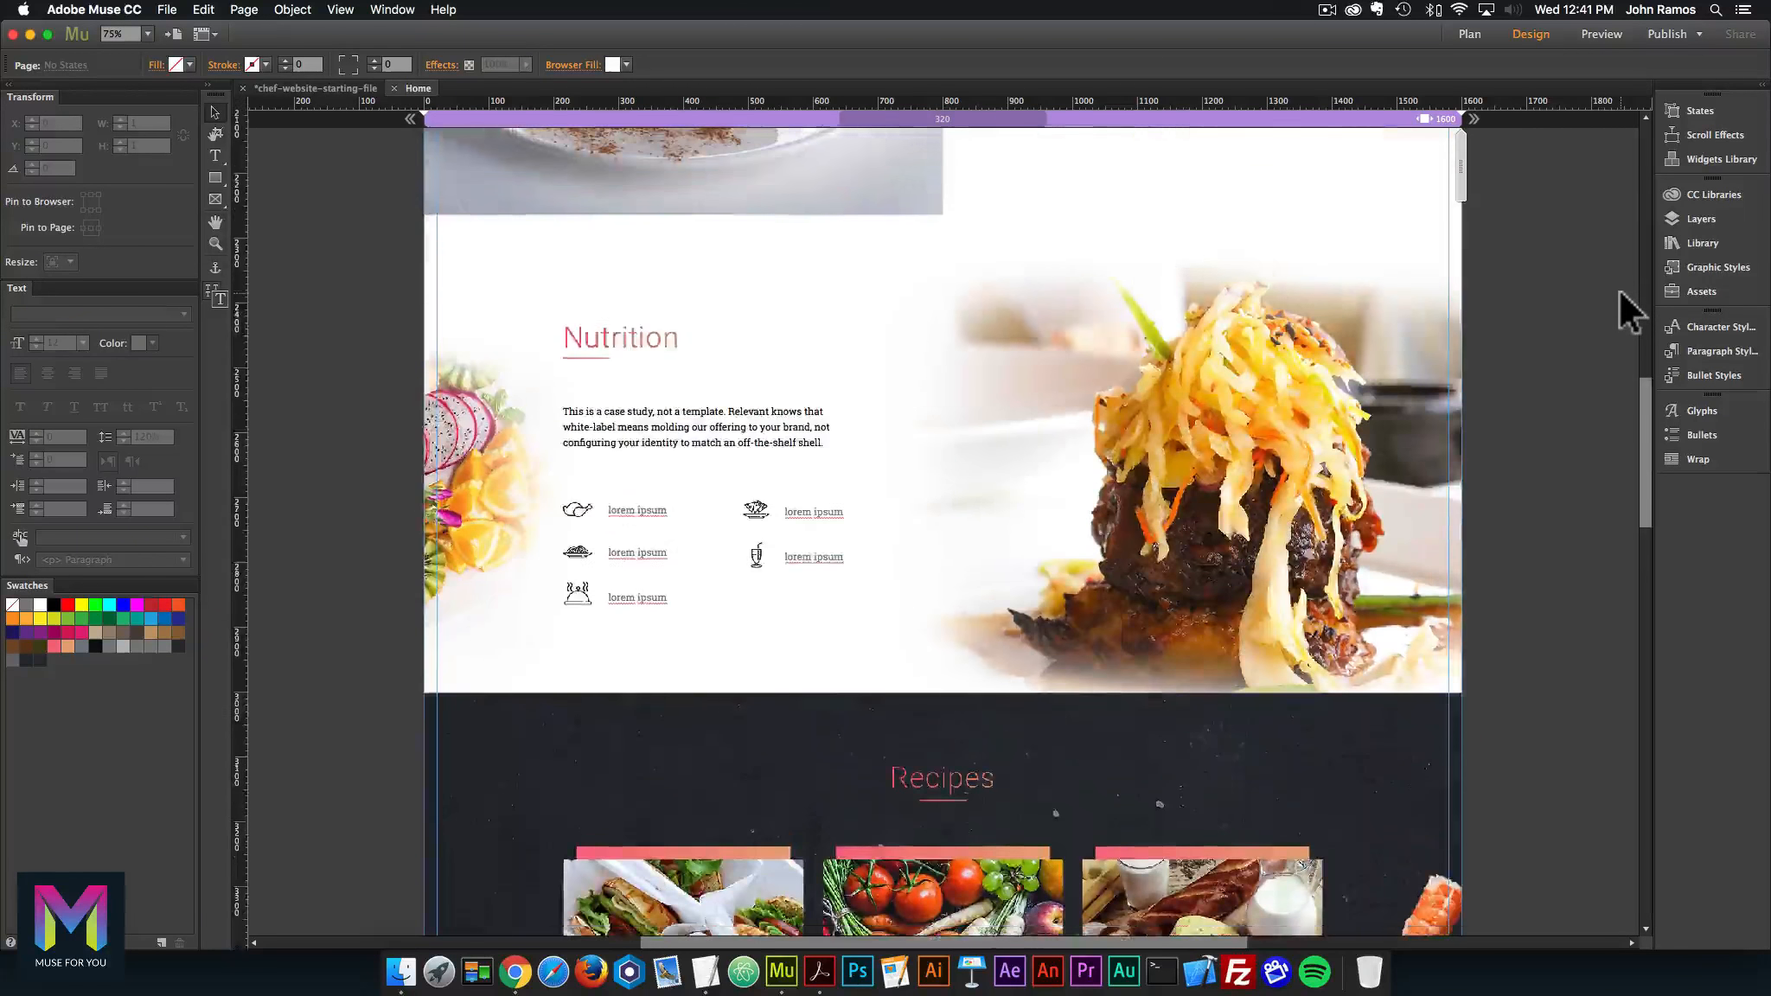
pyautogui.scroll(10, 1618, 288)
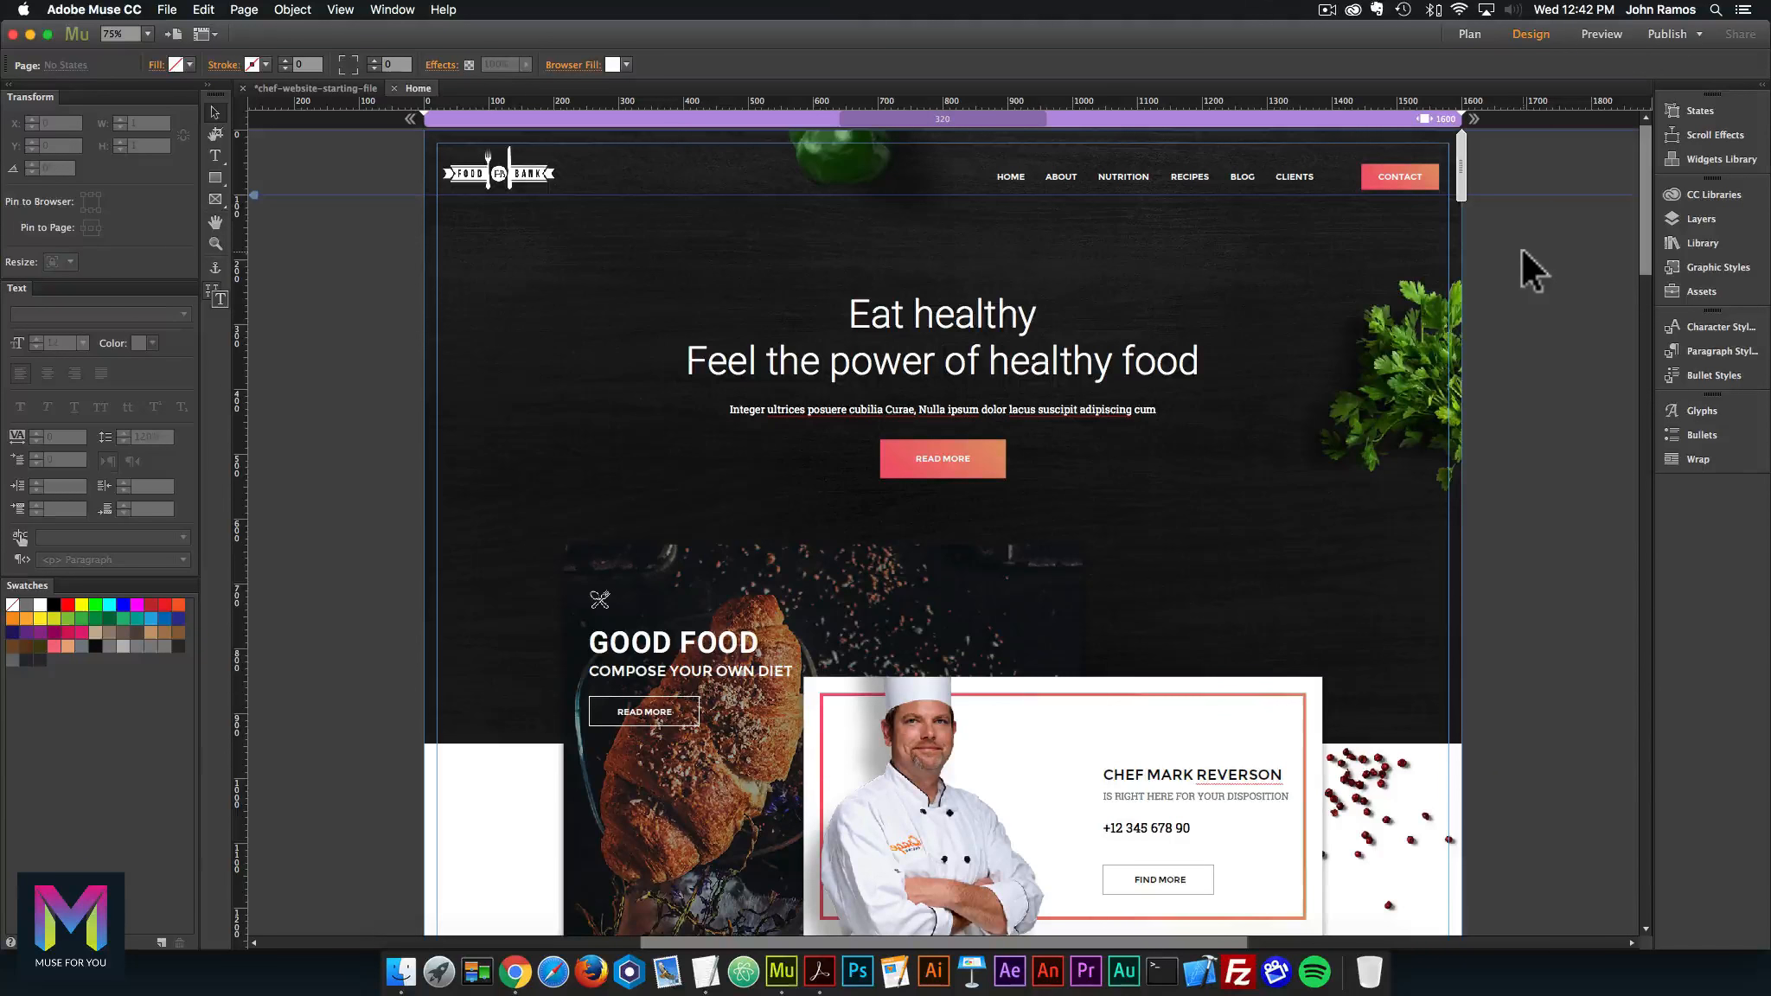
# Step: Make the Header layer active in the layer list and close the list
pyautogui.click(1762, 219)
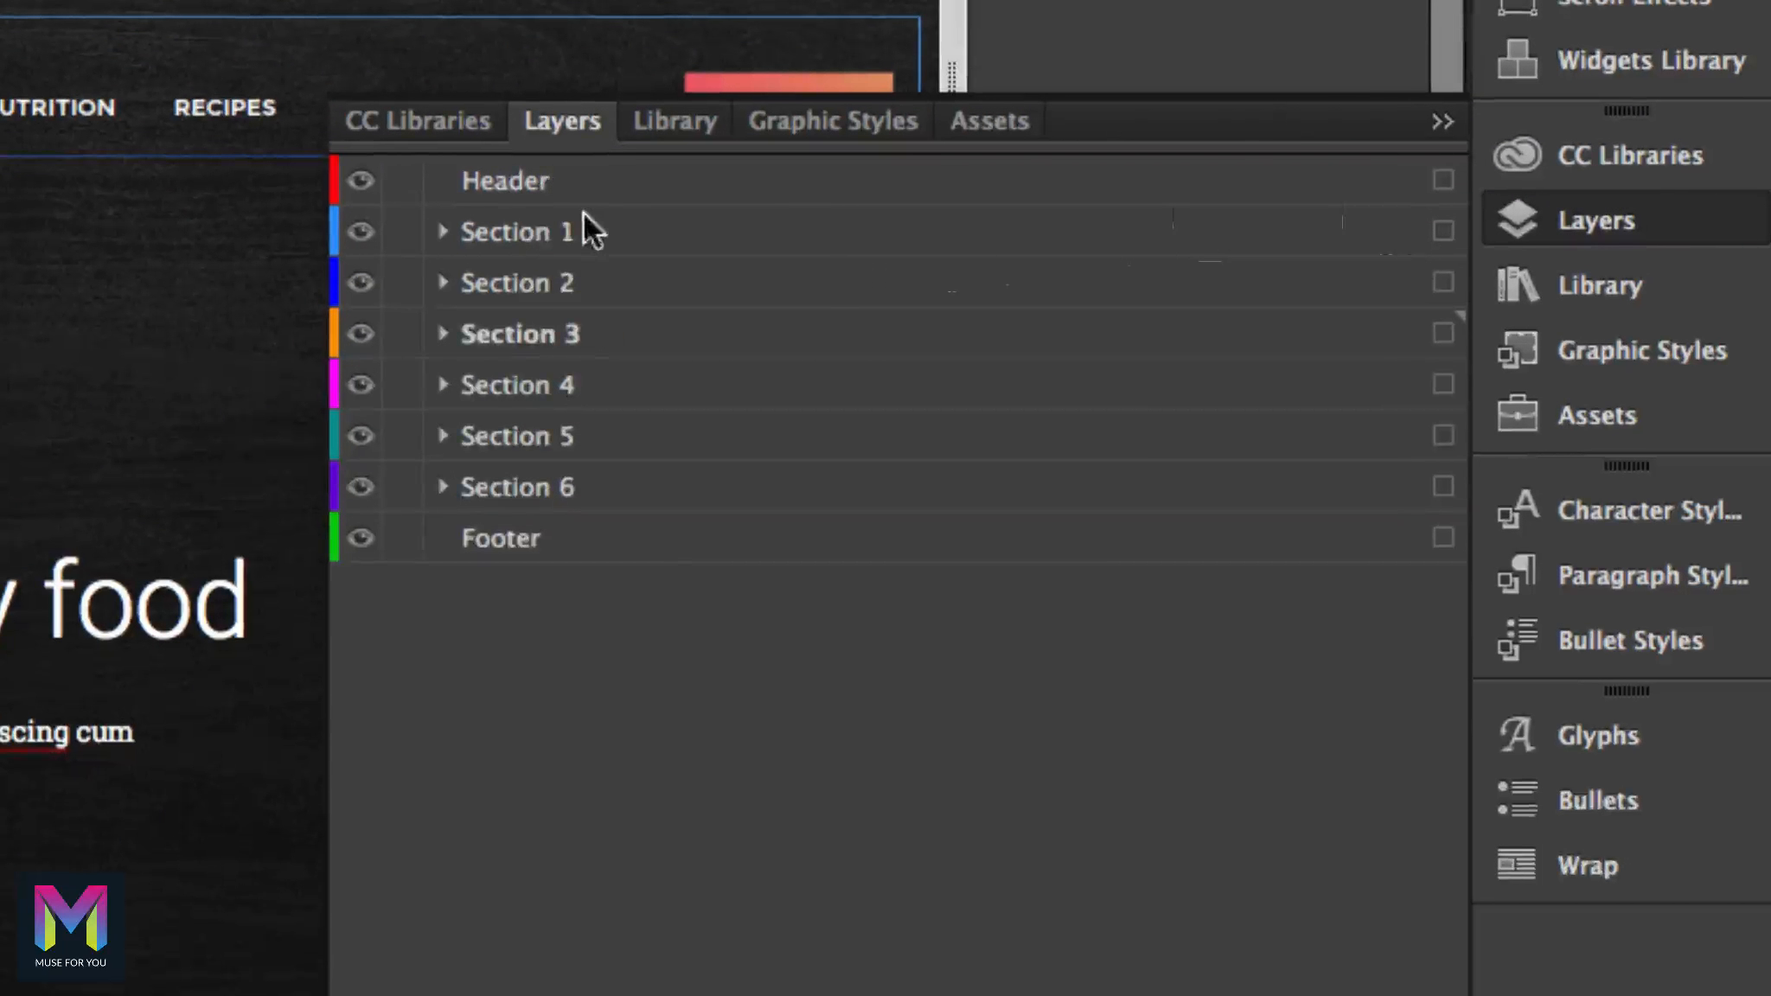
pyautogui.click(563, 186)
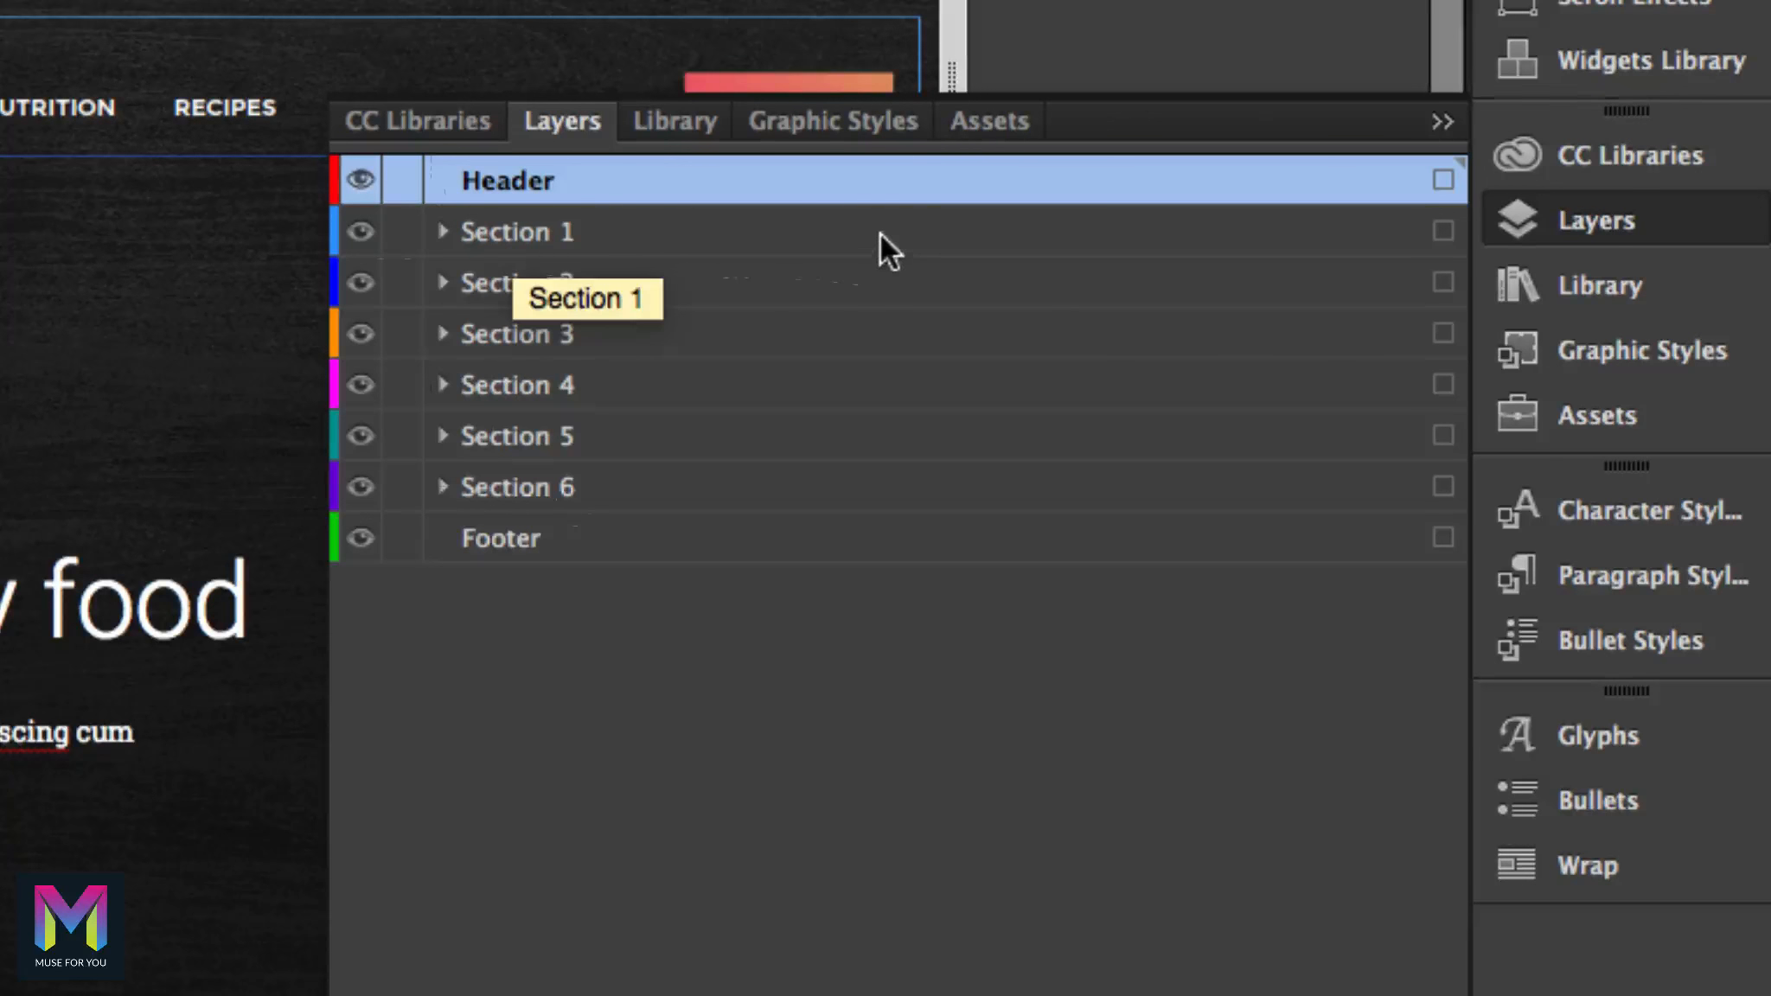
pyautogui.click(1646, 208)
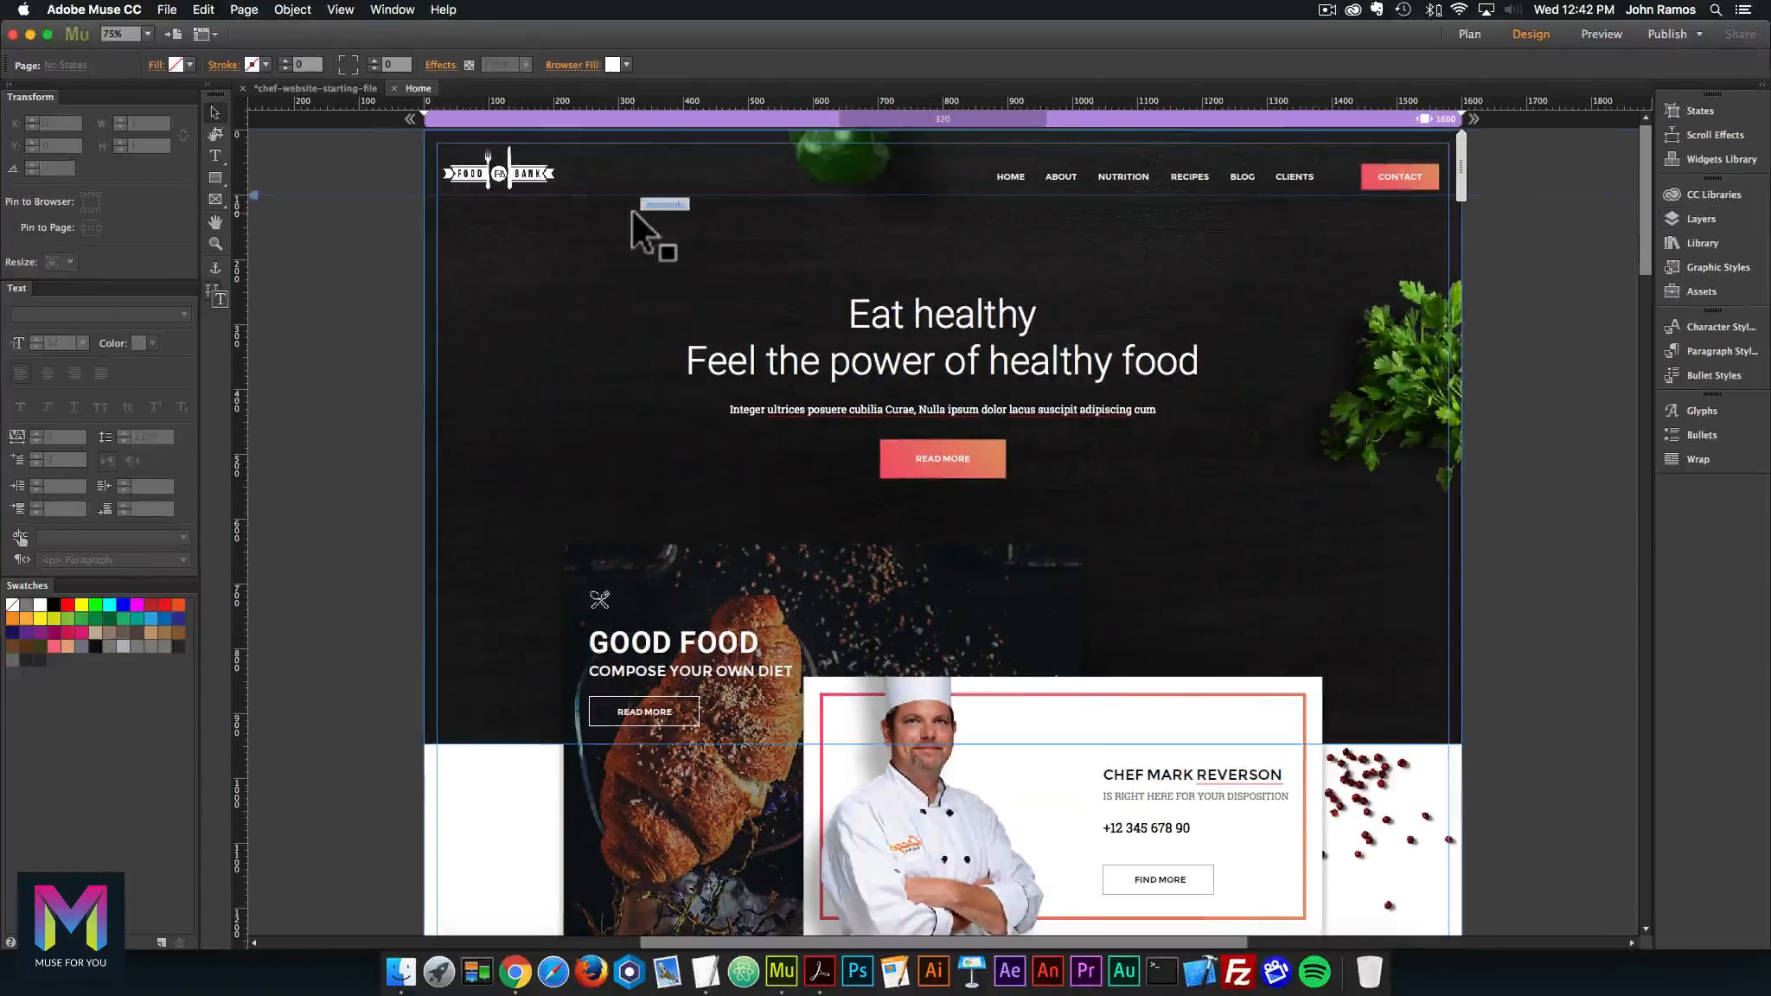
# Step: Preview the page in Chrome in an enlarged window and review every section from the header down to the footer
pyautogui.click(170, 10)
pyautogui.click(224, 287)
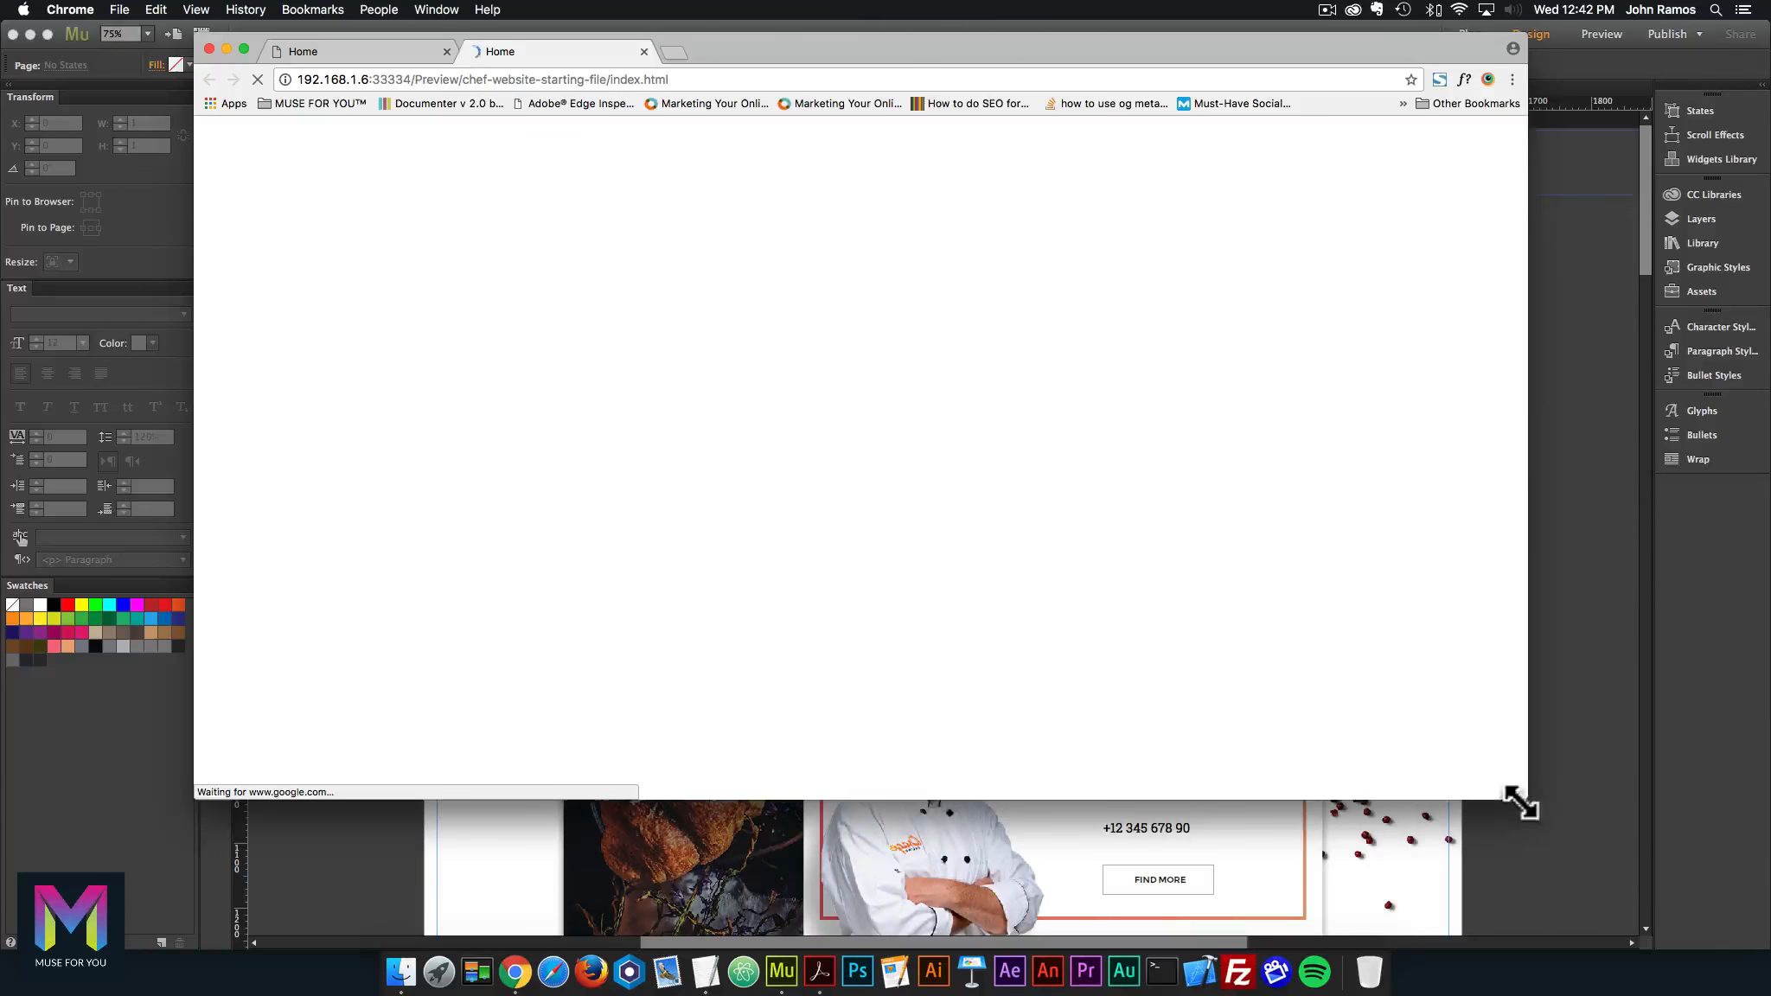
pyautogui.moveTo(1524, 797); pyautogui.dragTo(1697, 891)
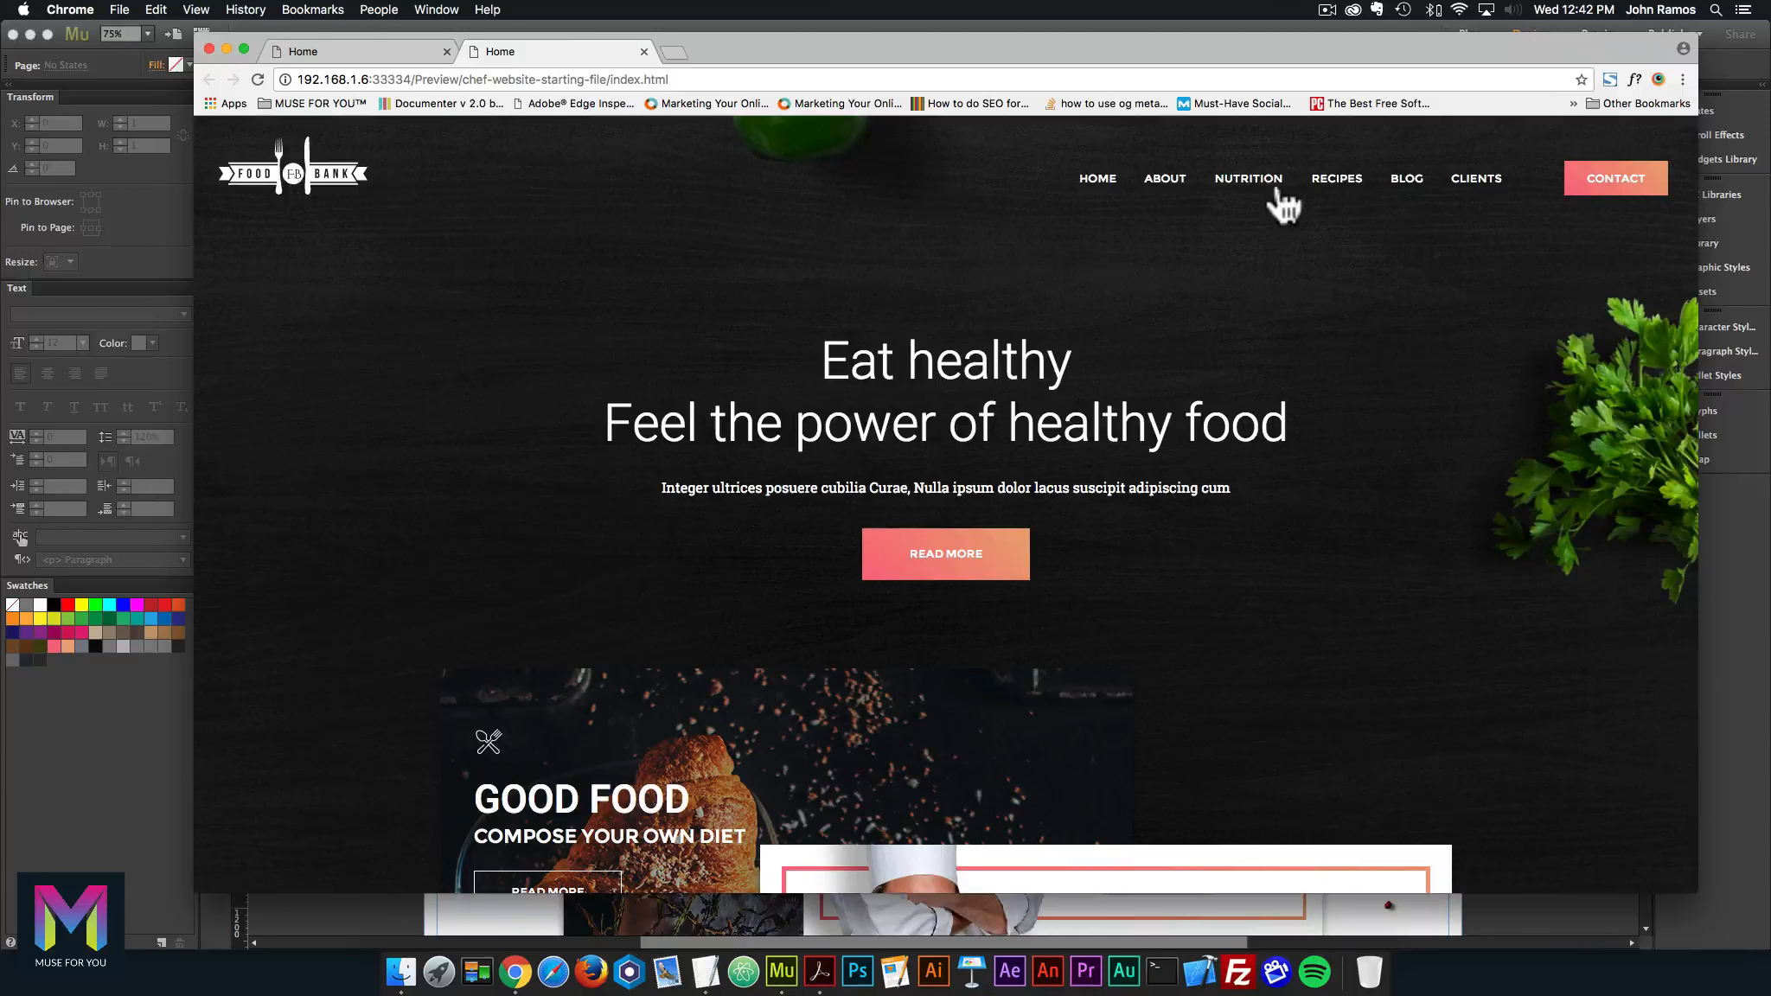
pyautogui.scroll(-7, 1265, 206)
pyautogui.scroll(-15, 1159, 296)
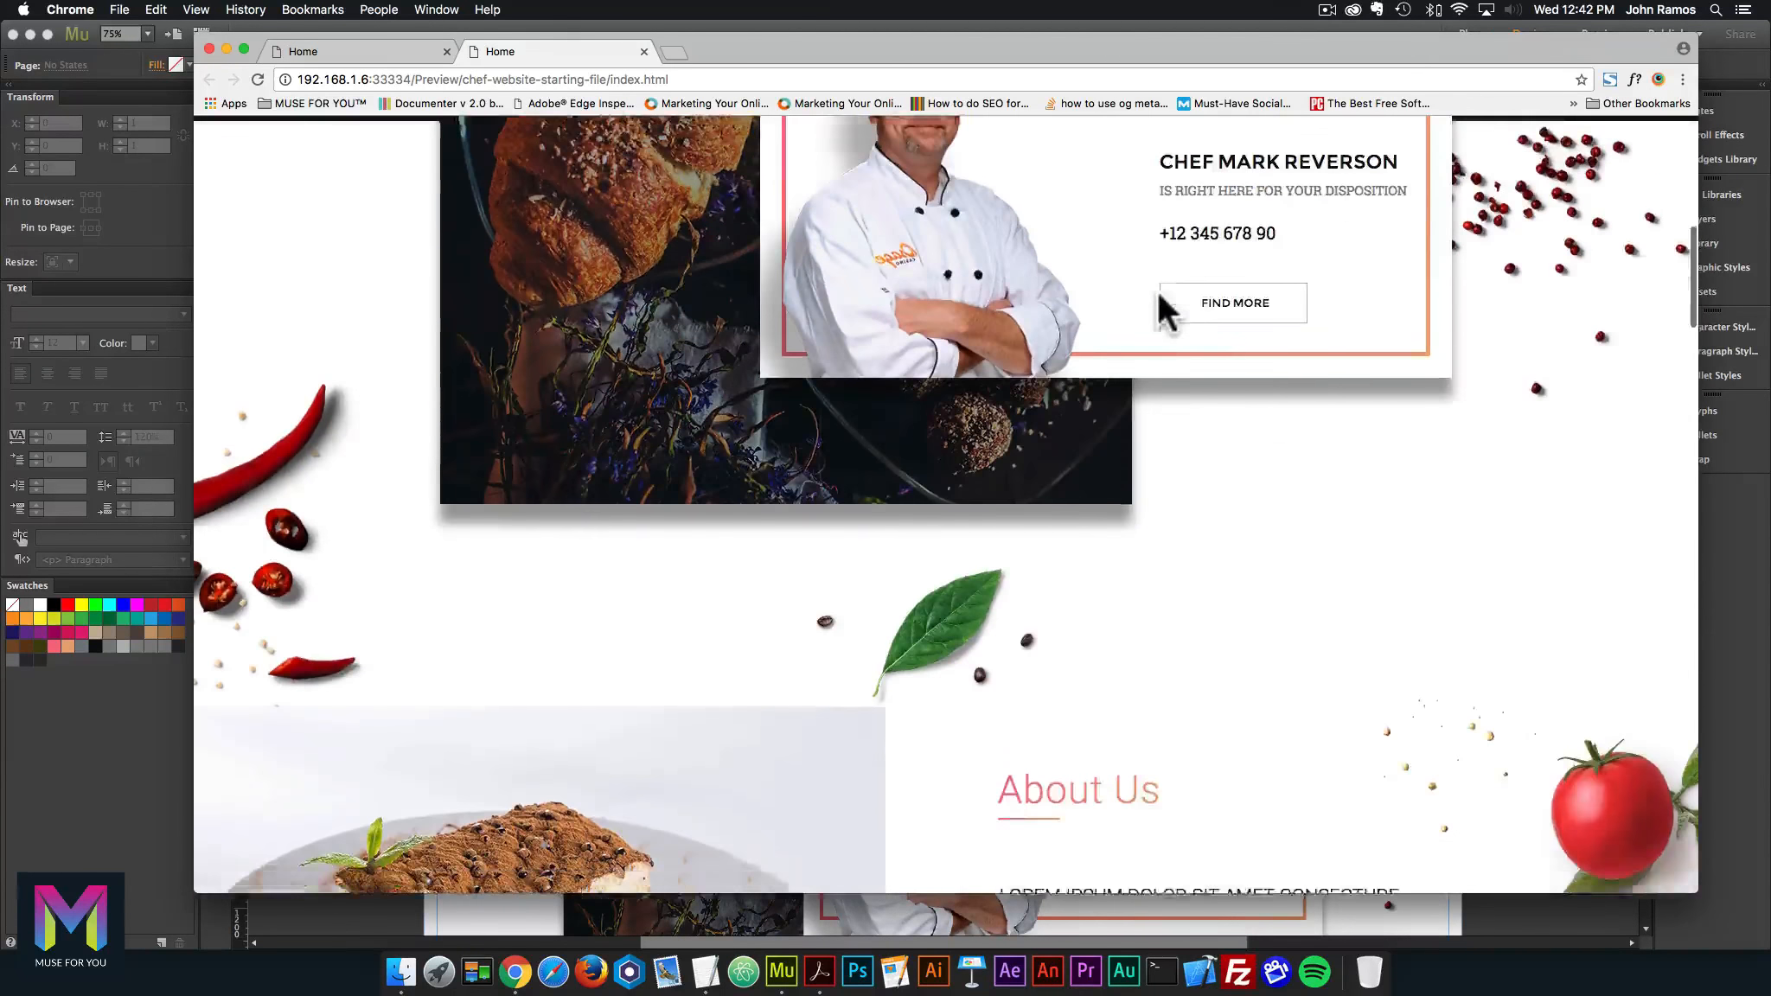
pyautogui.scroll(-12, 1158, 294)
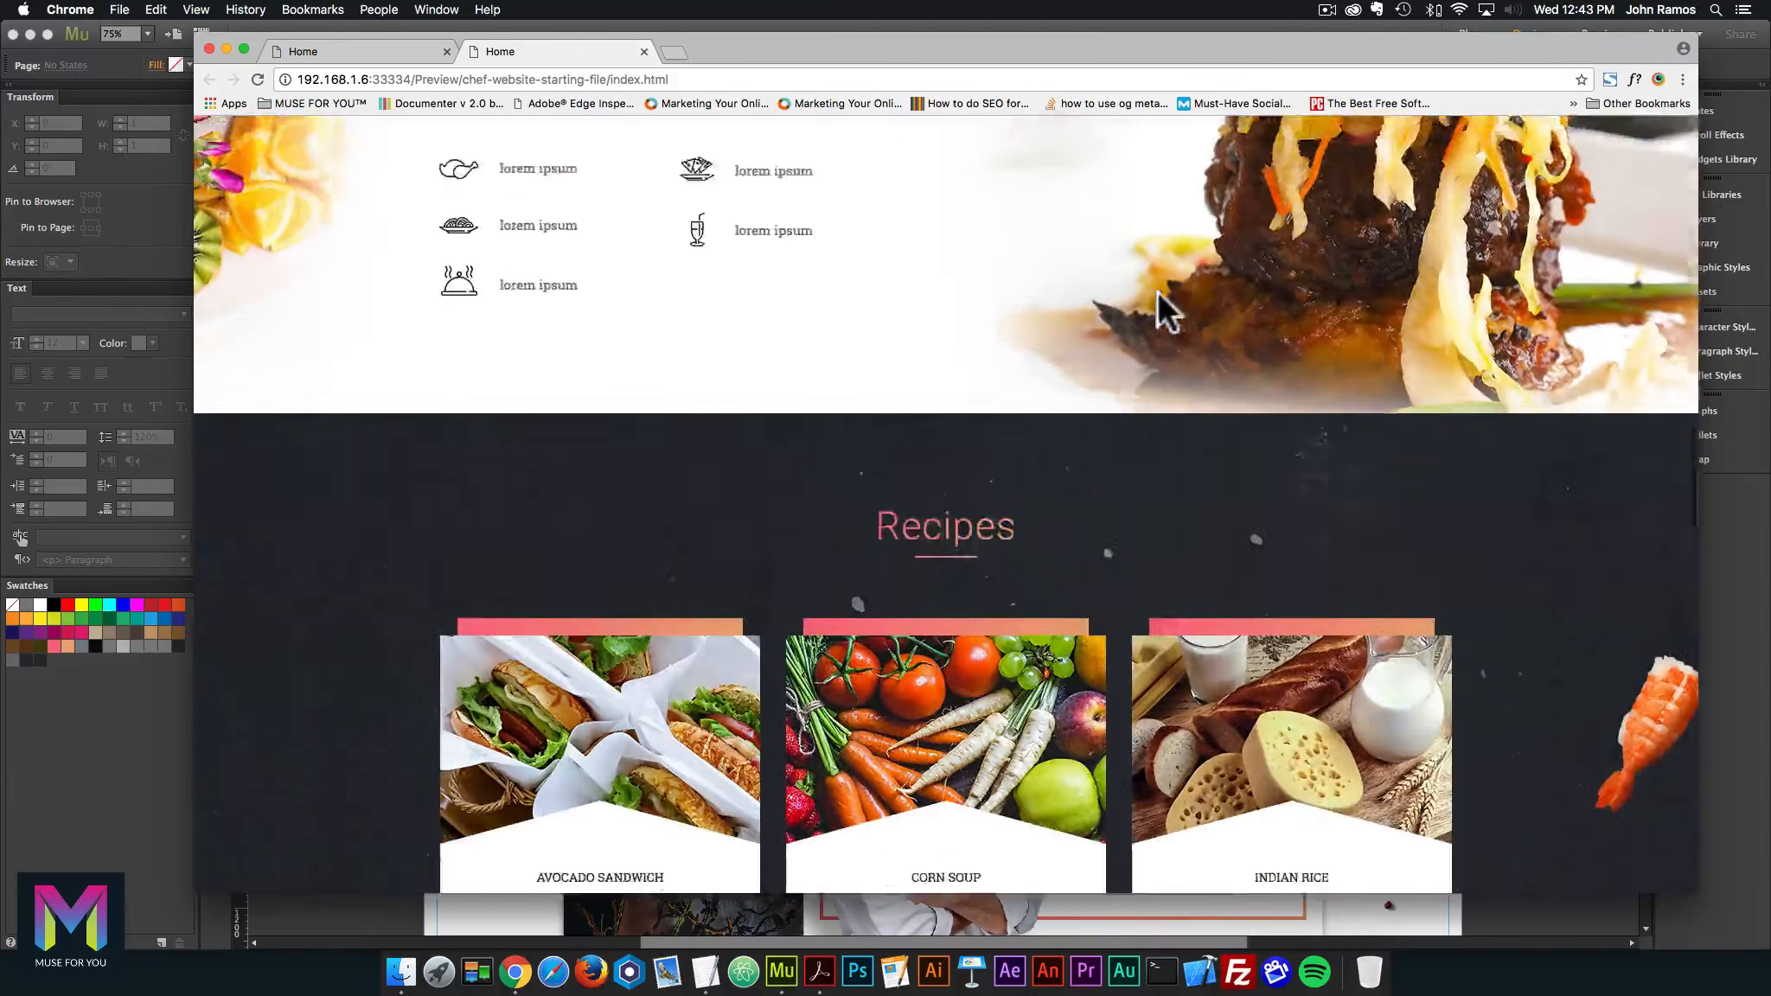
pyautogui.scroll(-10, 1157, 293)
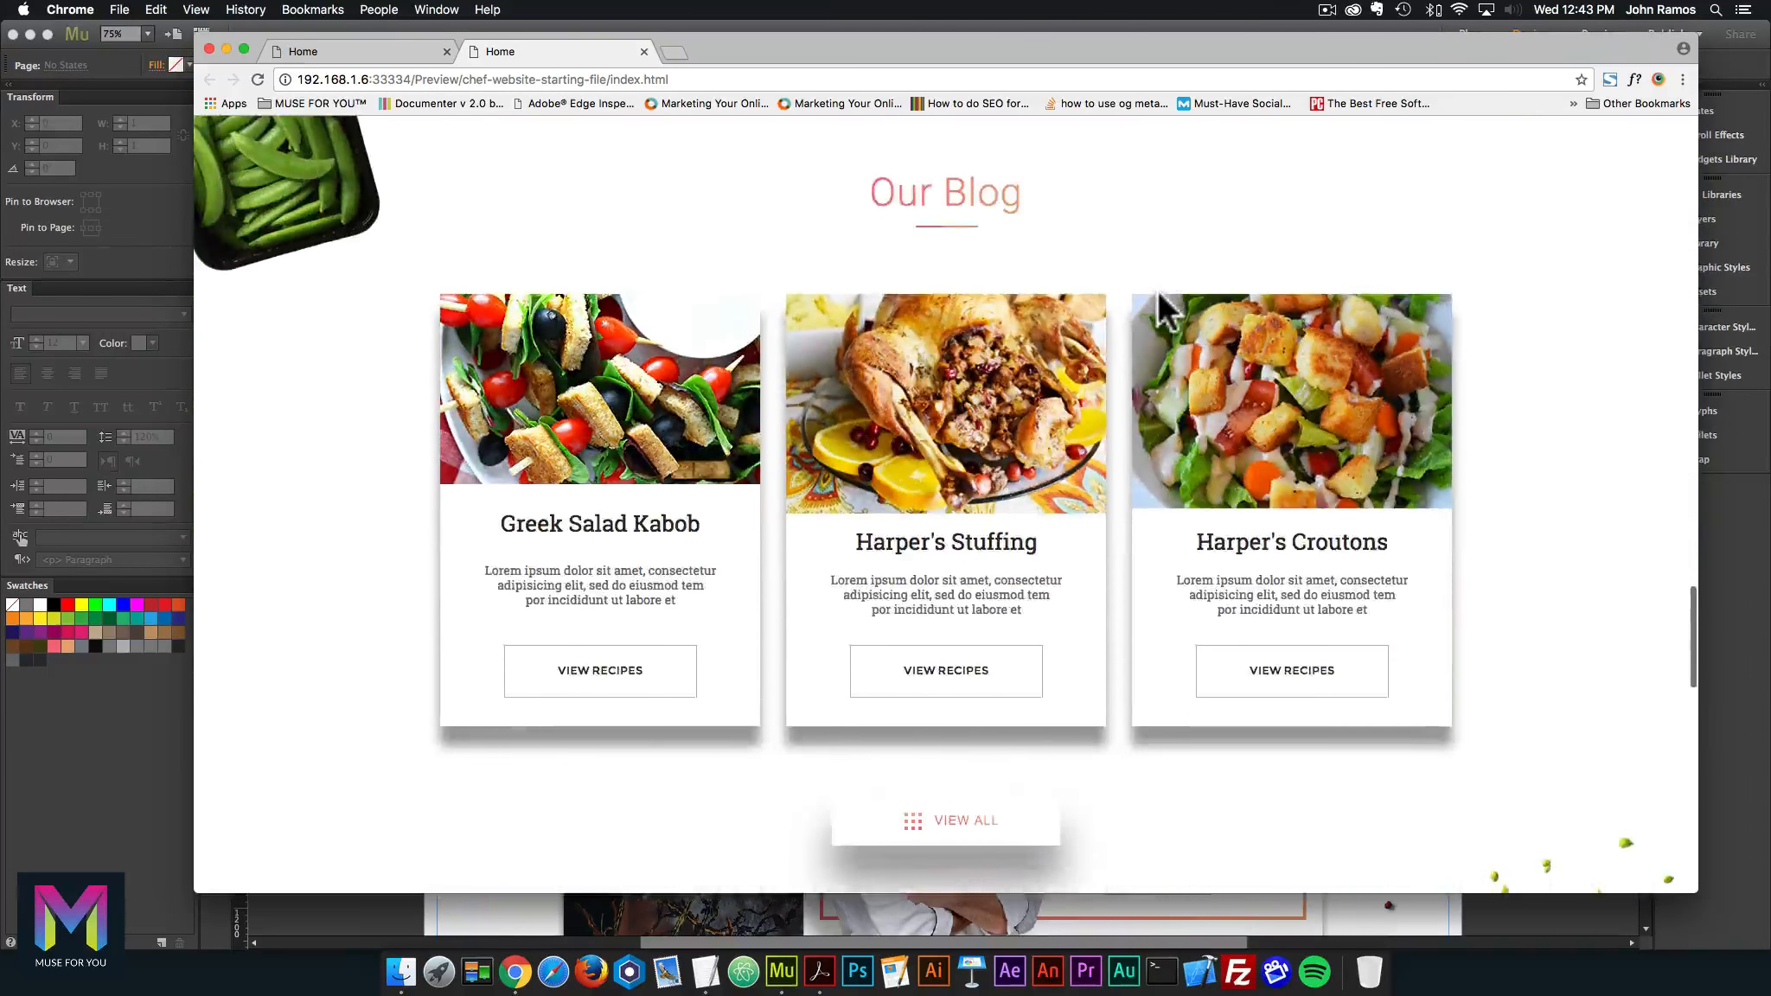
pyautogui.scroll(-5, 1157, 296)
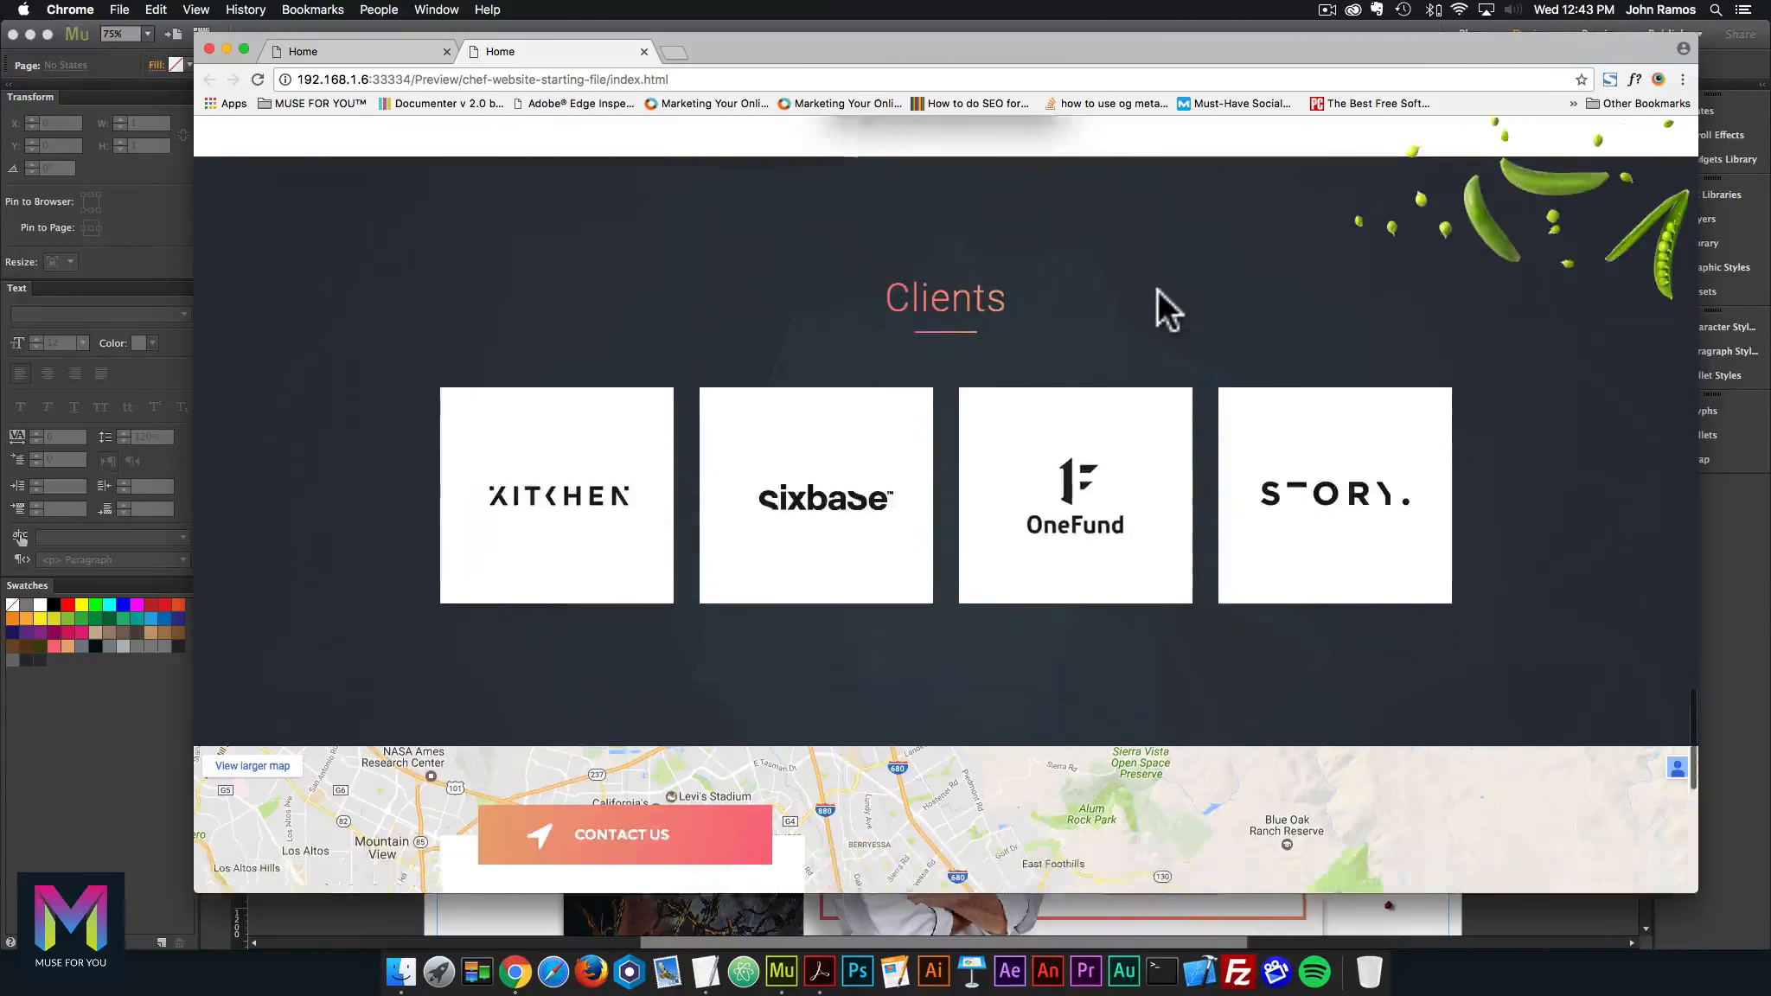
pyautogui.scroll(-4, 640, 606)
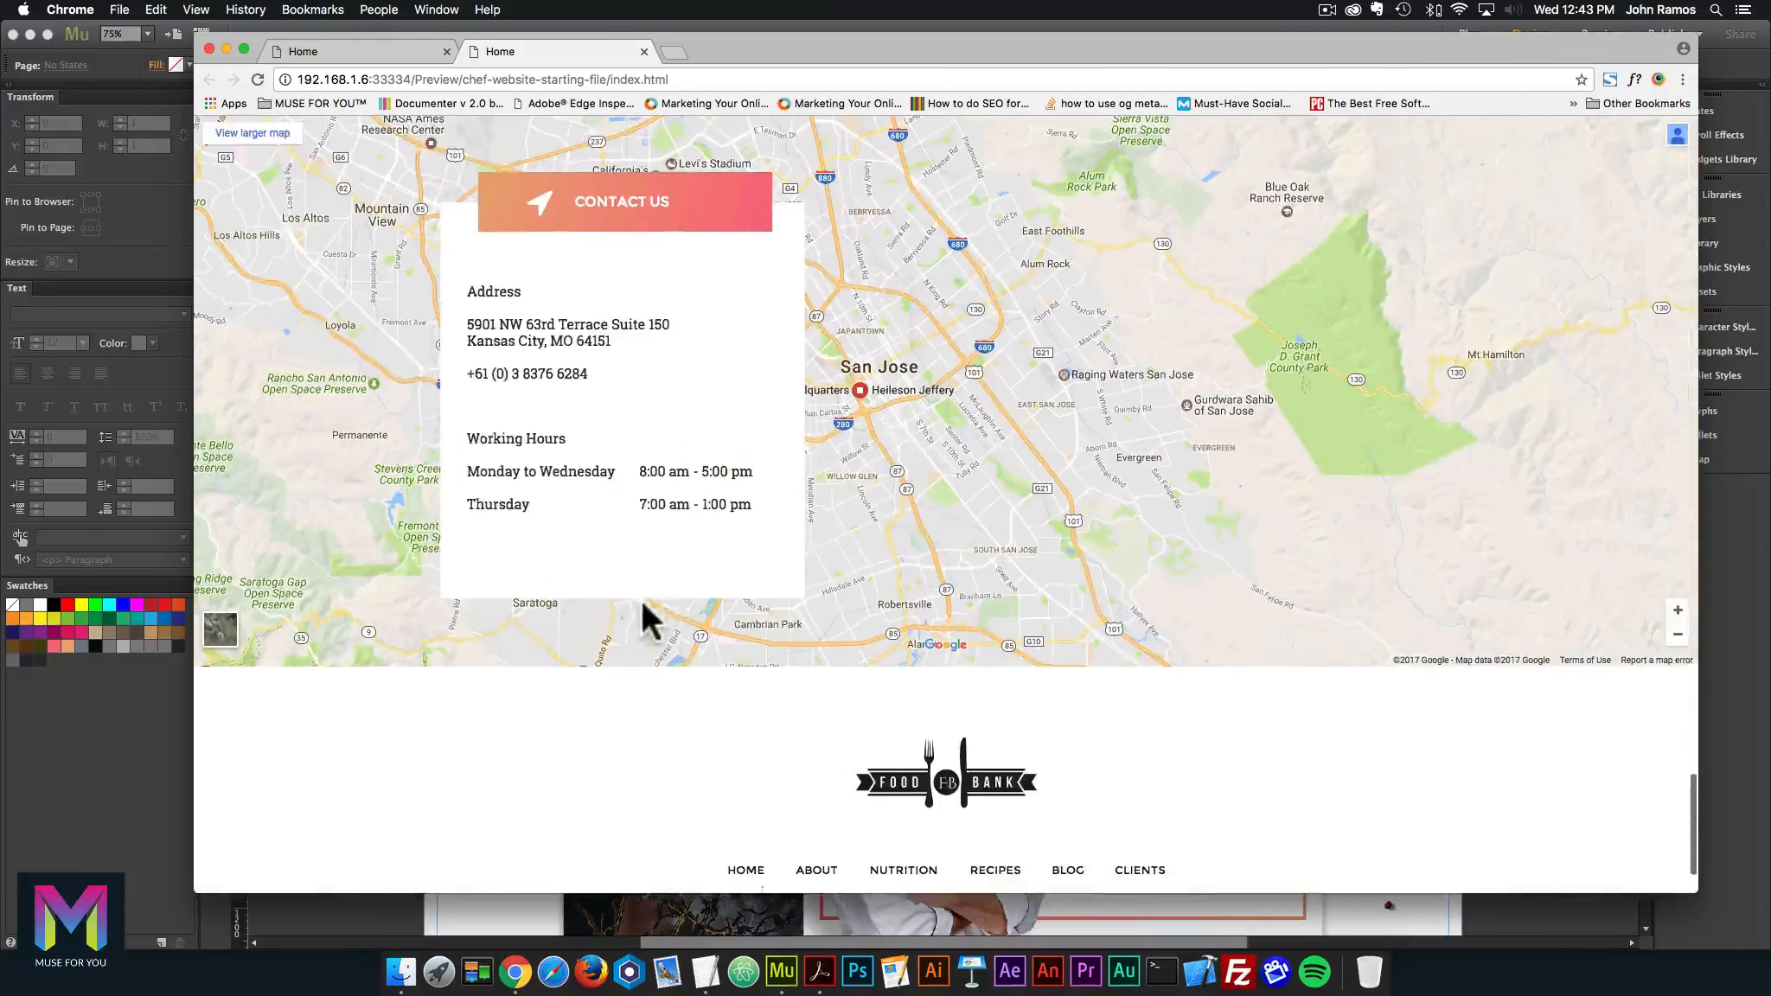
pyautogui.scroll(-2, 765, 752)
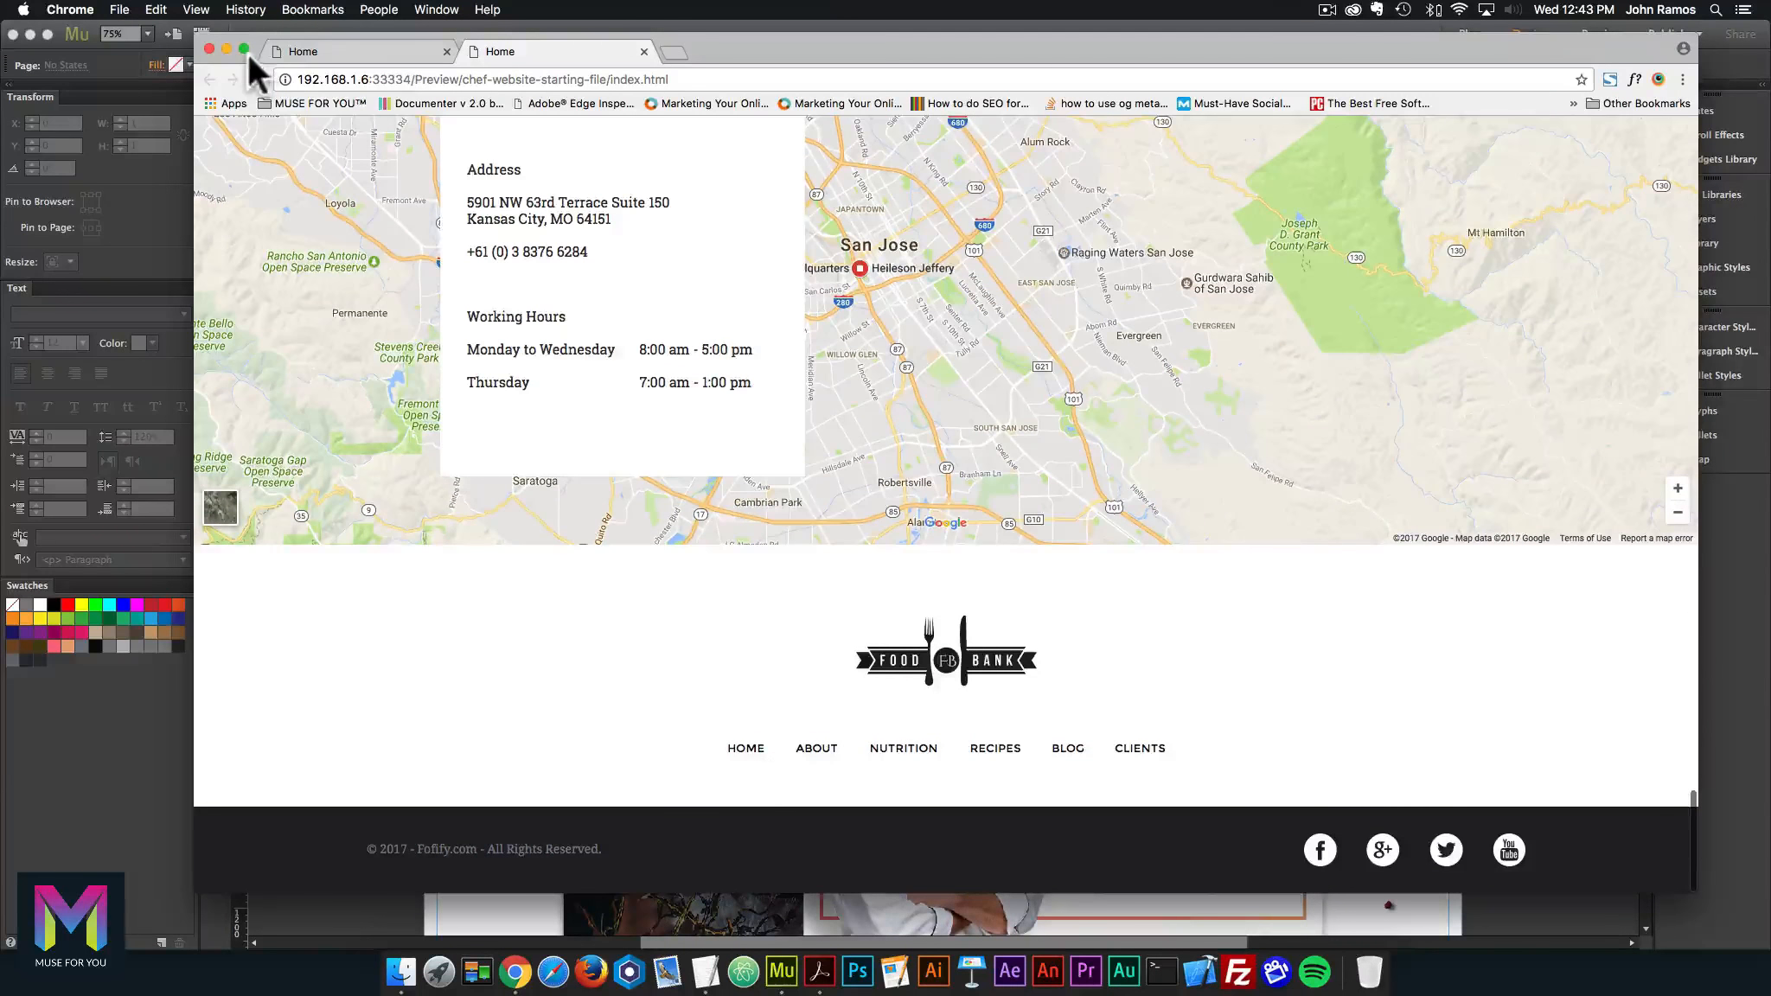
# Step: Review the preview in full screen from the footer back up to the header, and minimize the browser to return to Adobe Muse
pyautogui.click(244, 50)
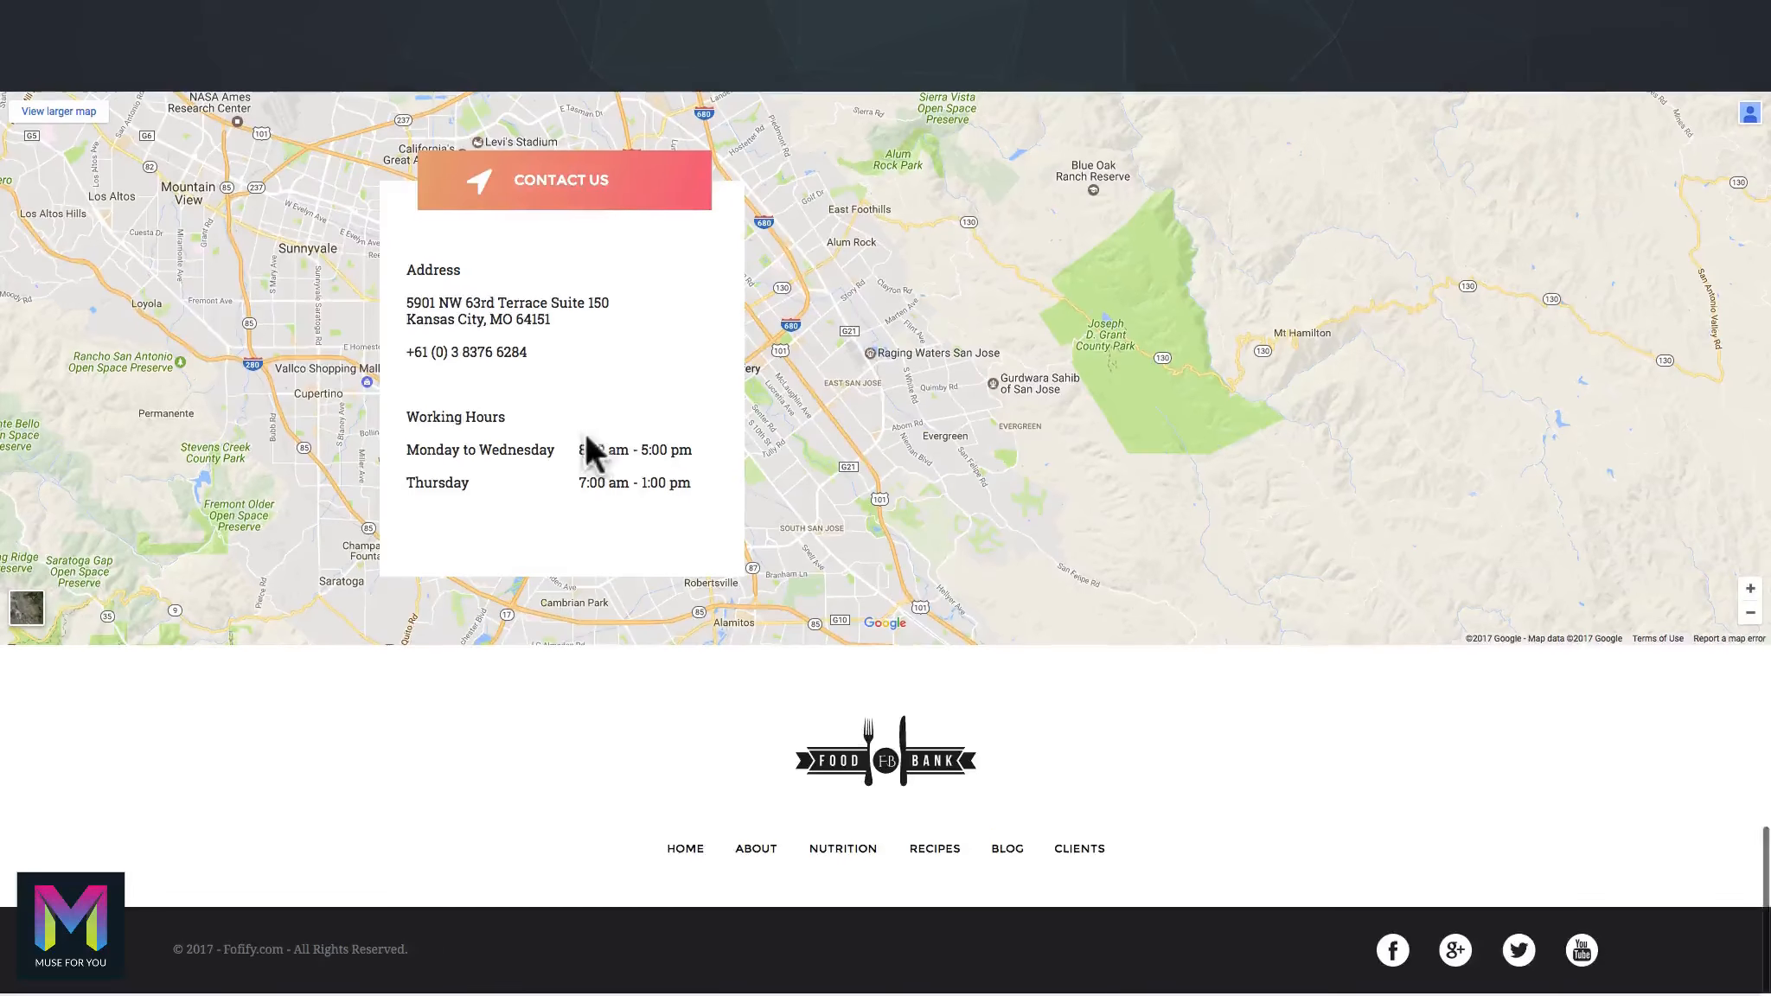
pyautogui.scroll(8, 585, 441)
pyautogui.scroll(10, 649, 191)
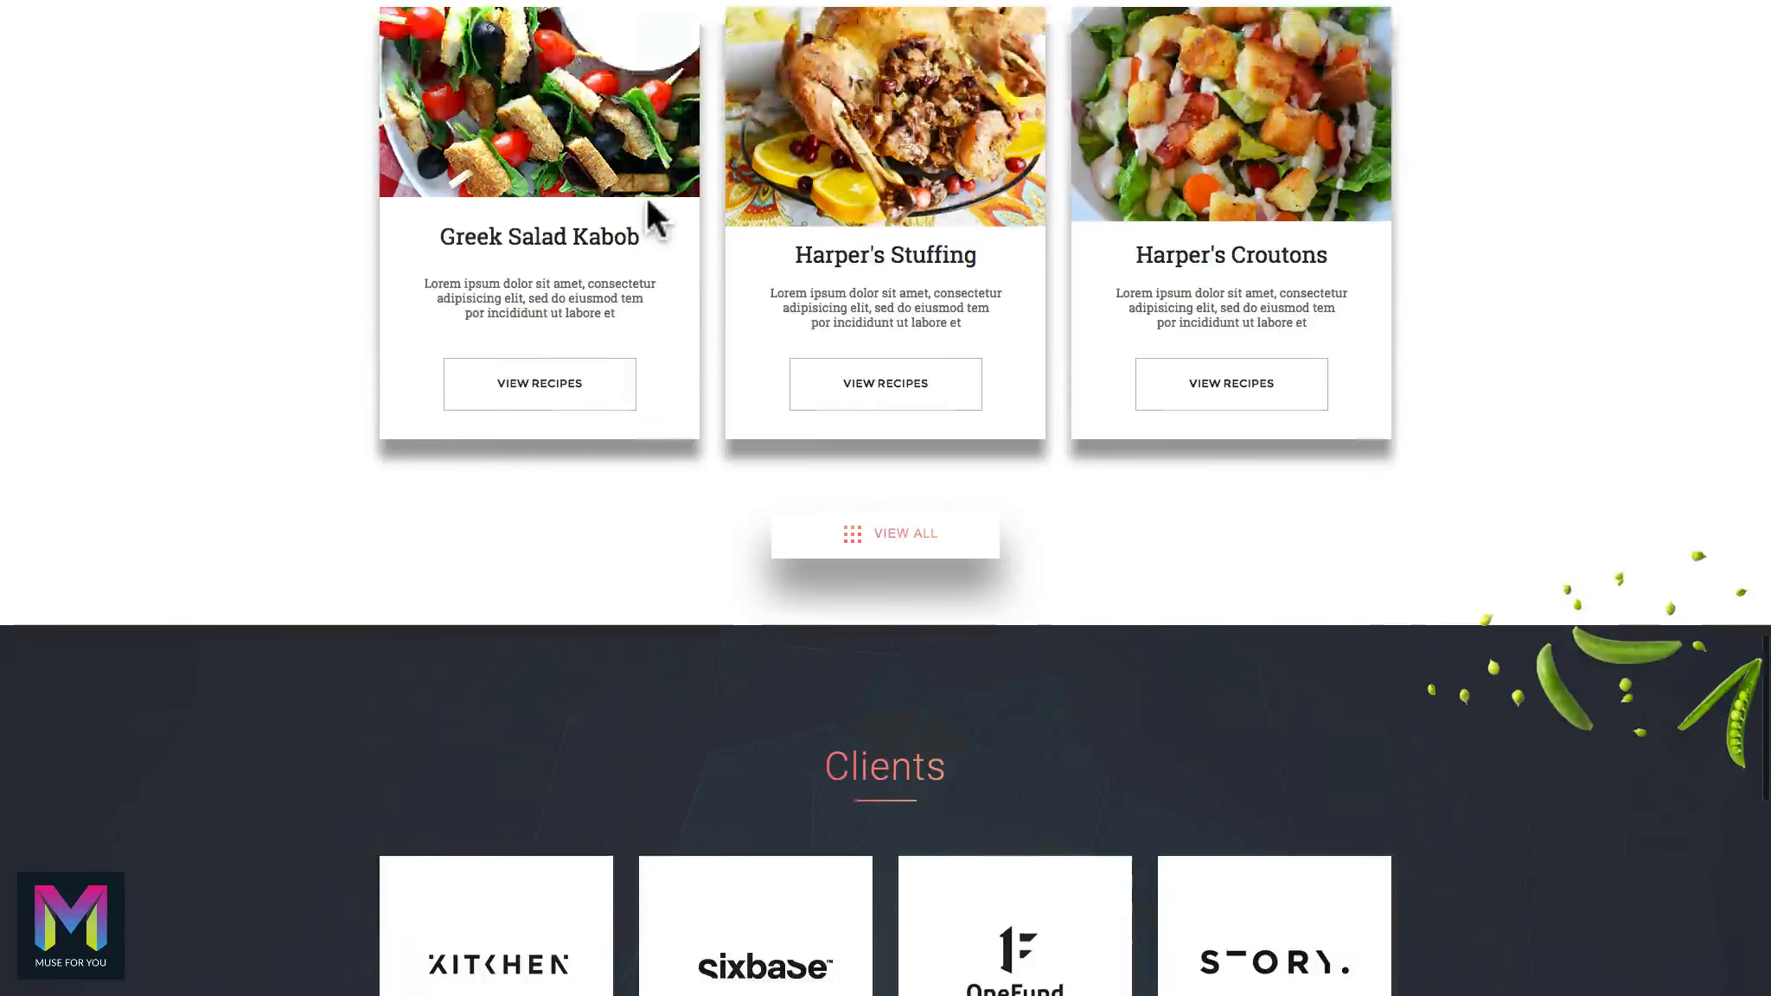
pyautogui.scroll(10, 646, 204)
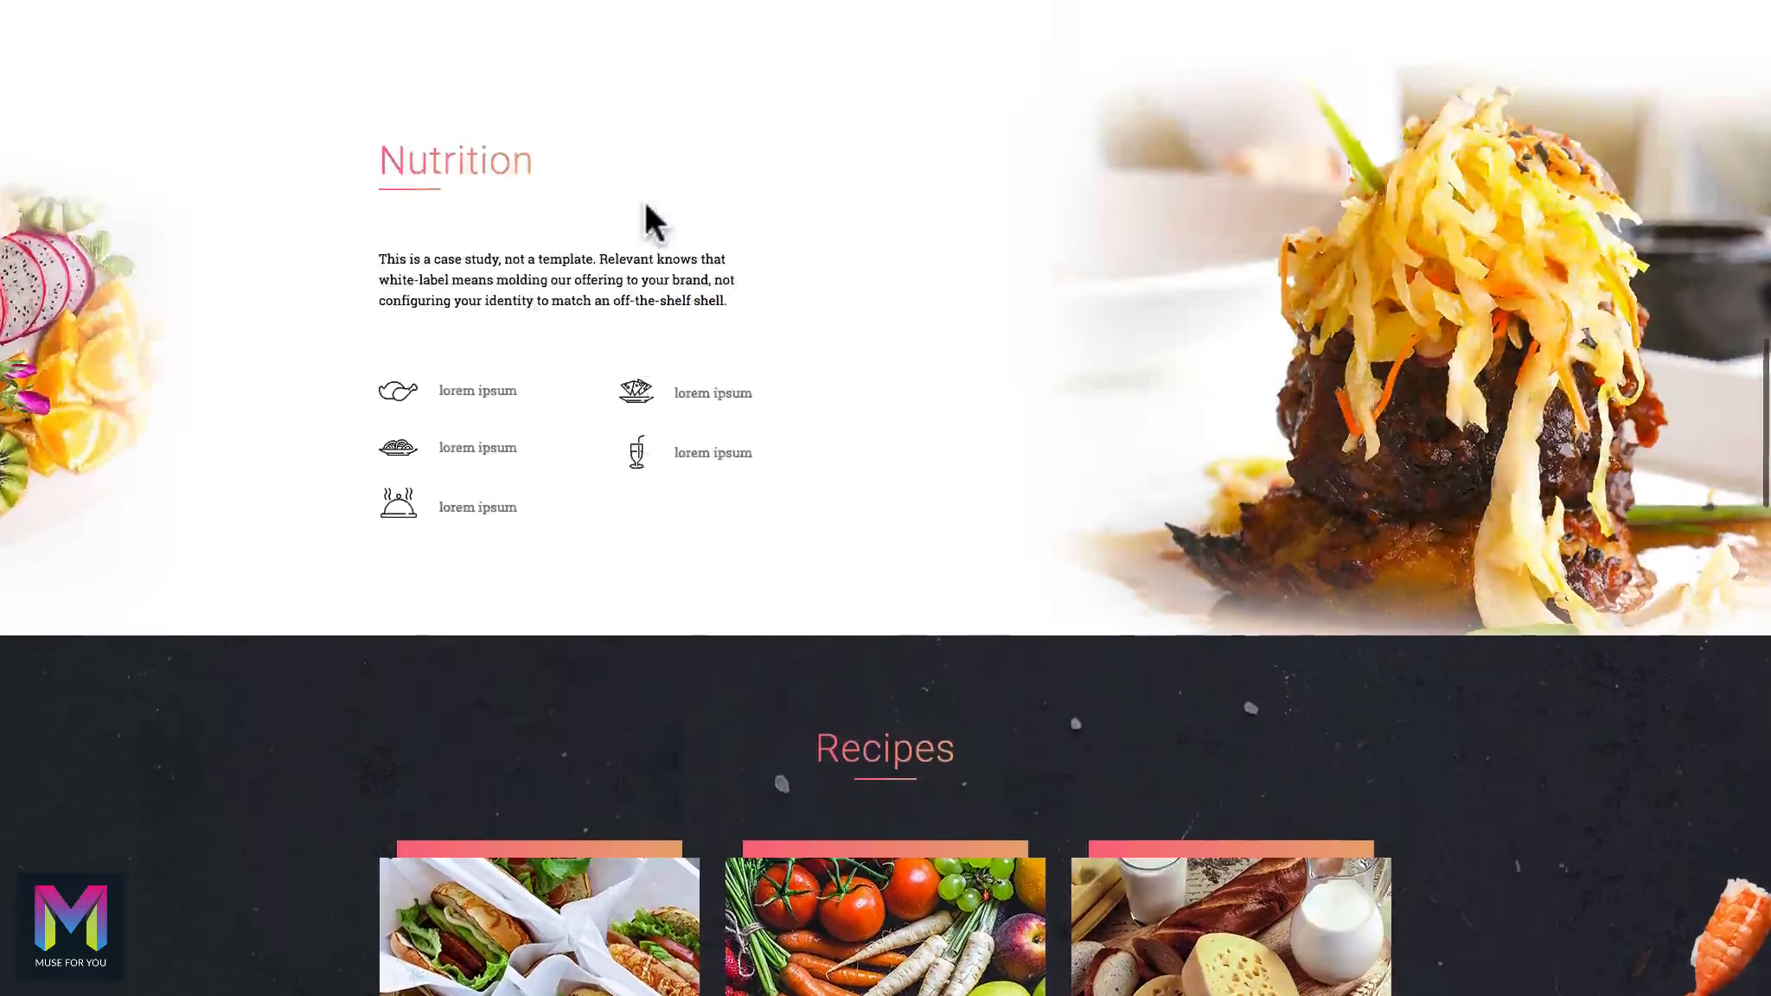
pyautogui.scroll(10, 645, 199)
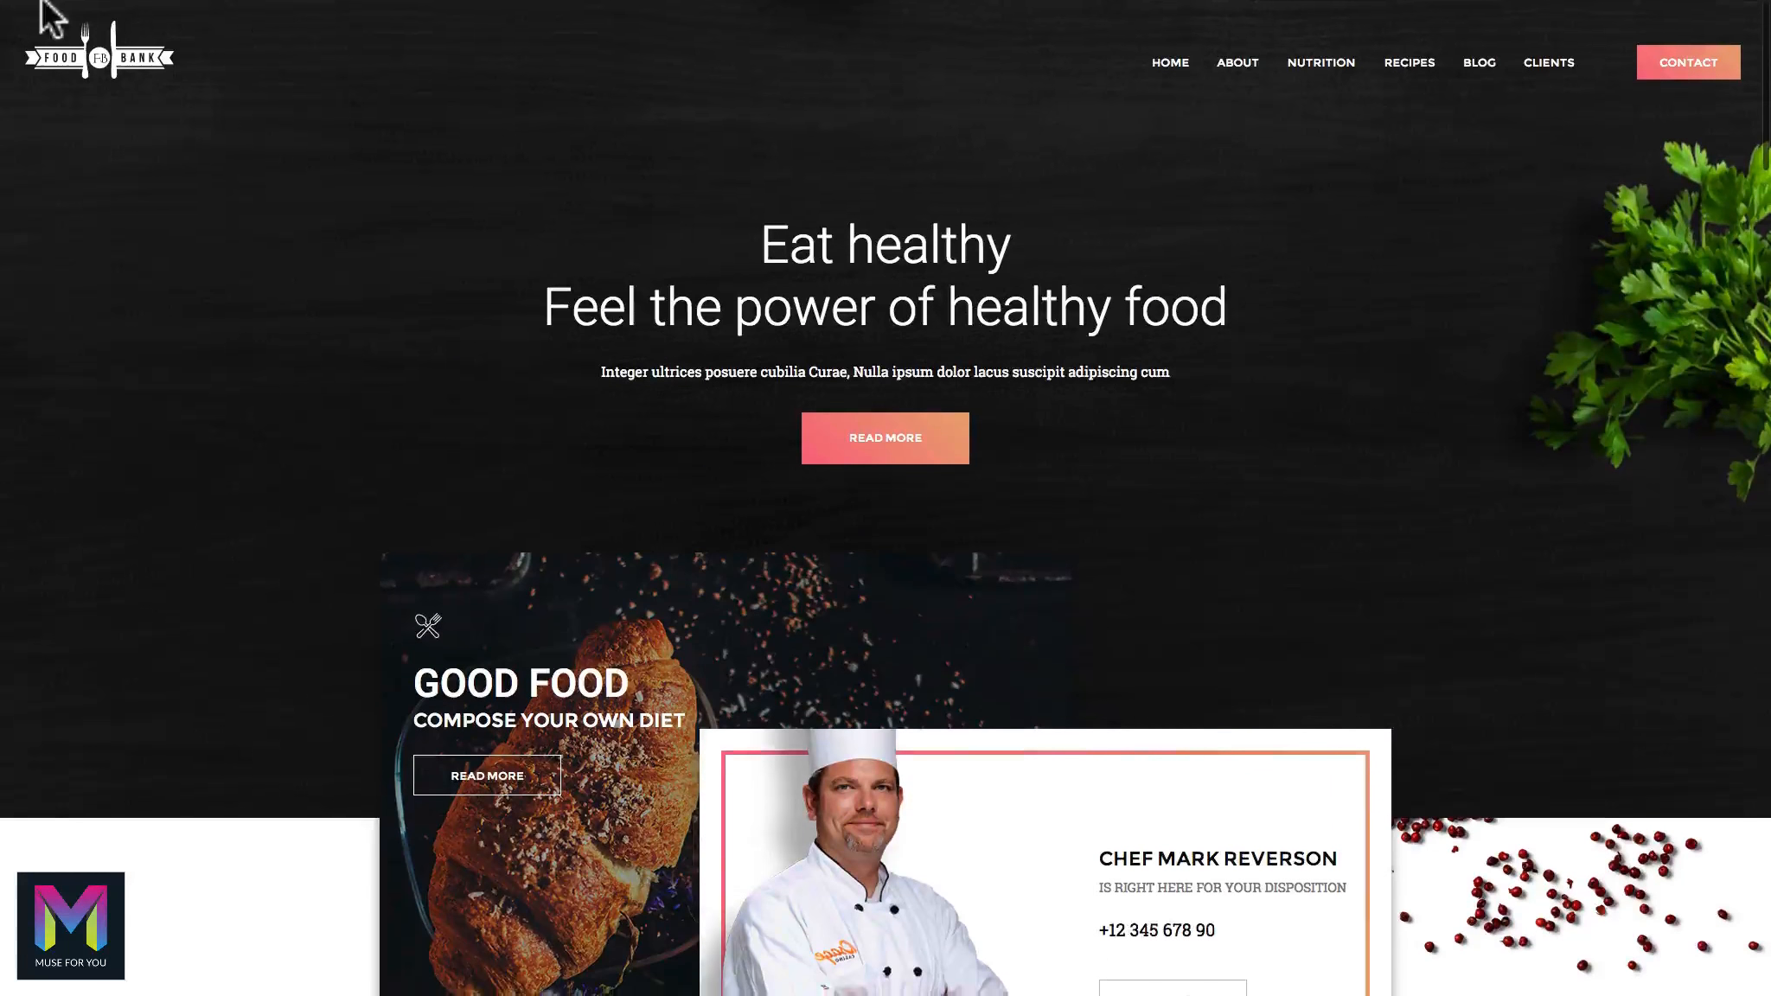
pyautogui.click(62, 21)
pyautogui.click(225, 48)
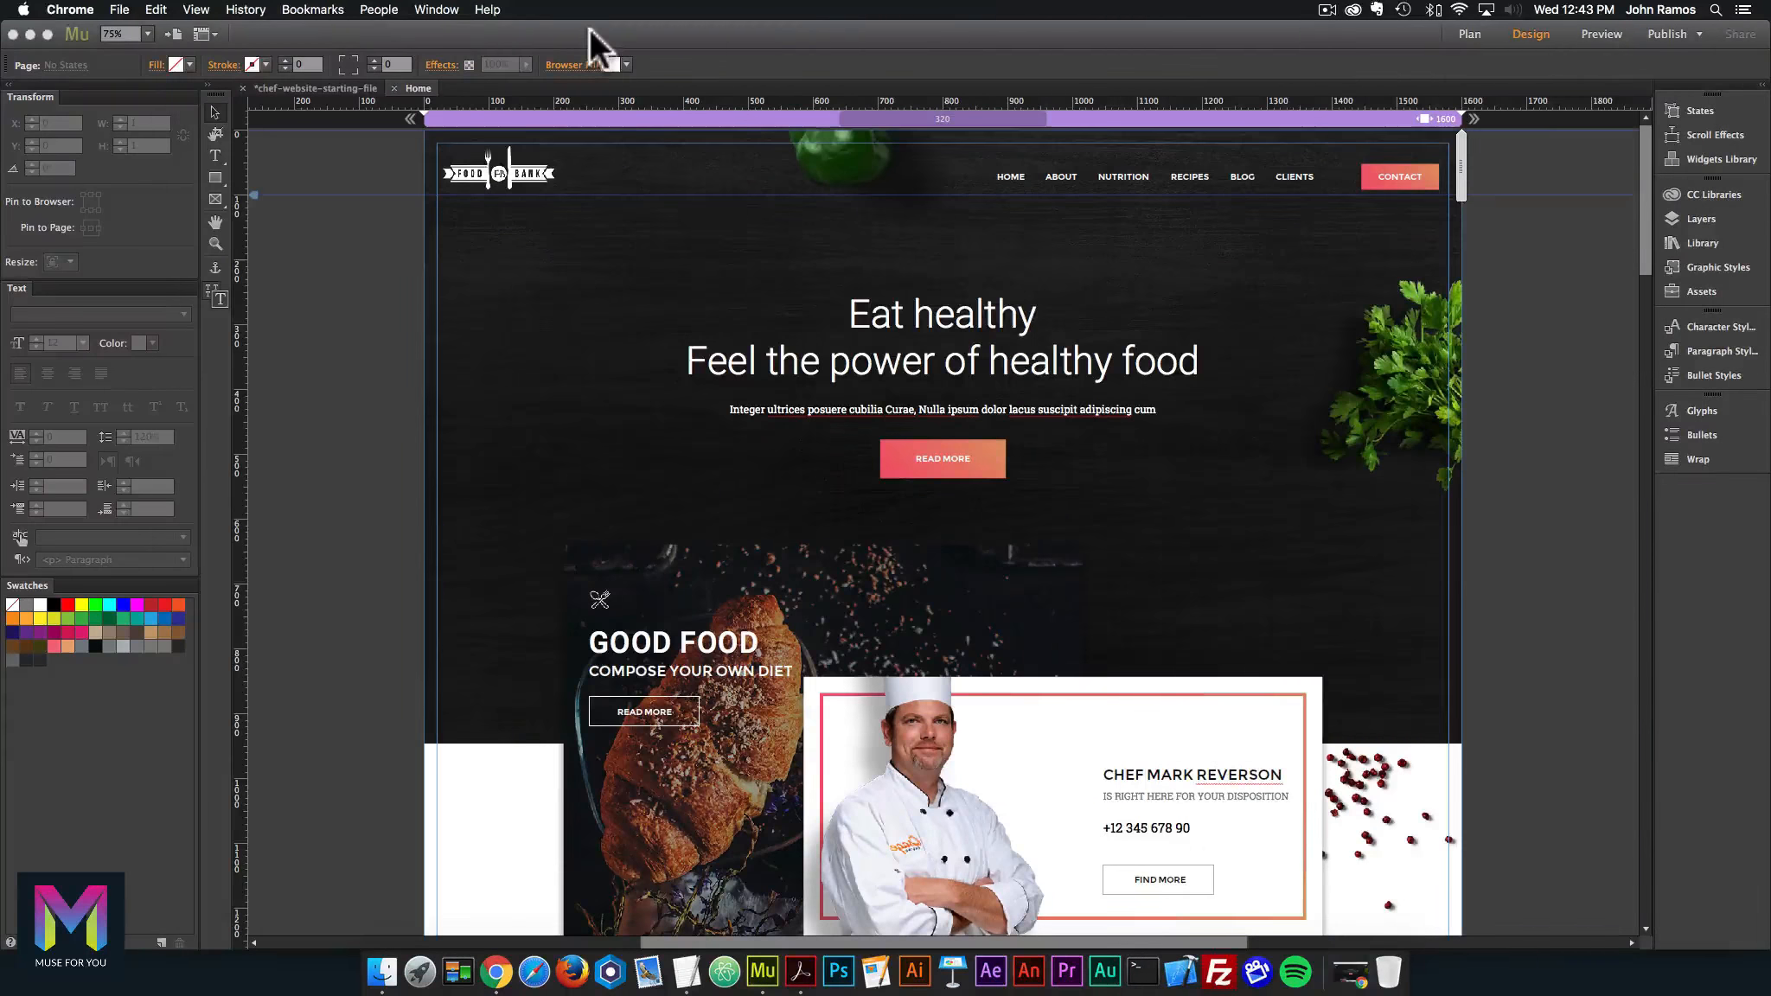